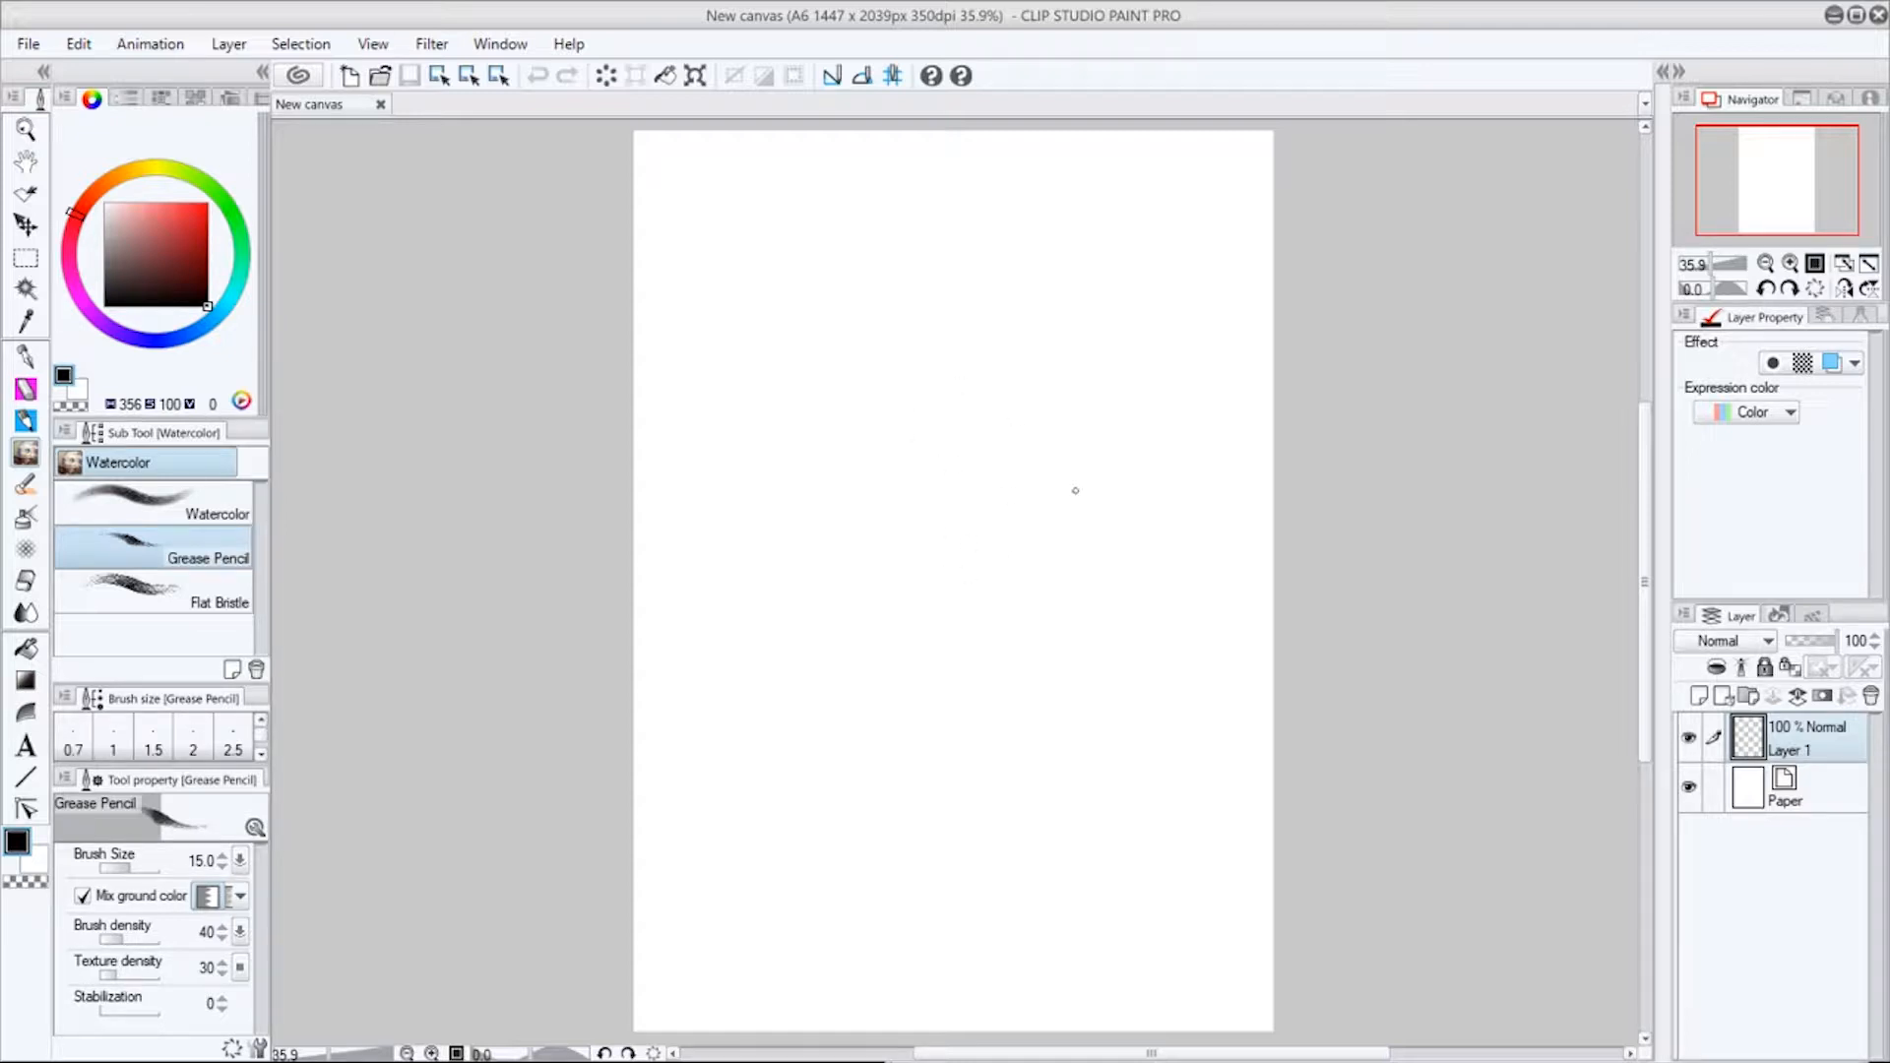
Handwrite a large cursive "One" on the upper canvas with the Grease Pencil and add a short, densely filled dash beside it.
click(1791, 264)
click(1790, 264)
click(1790, 264)
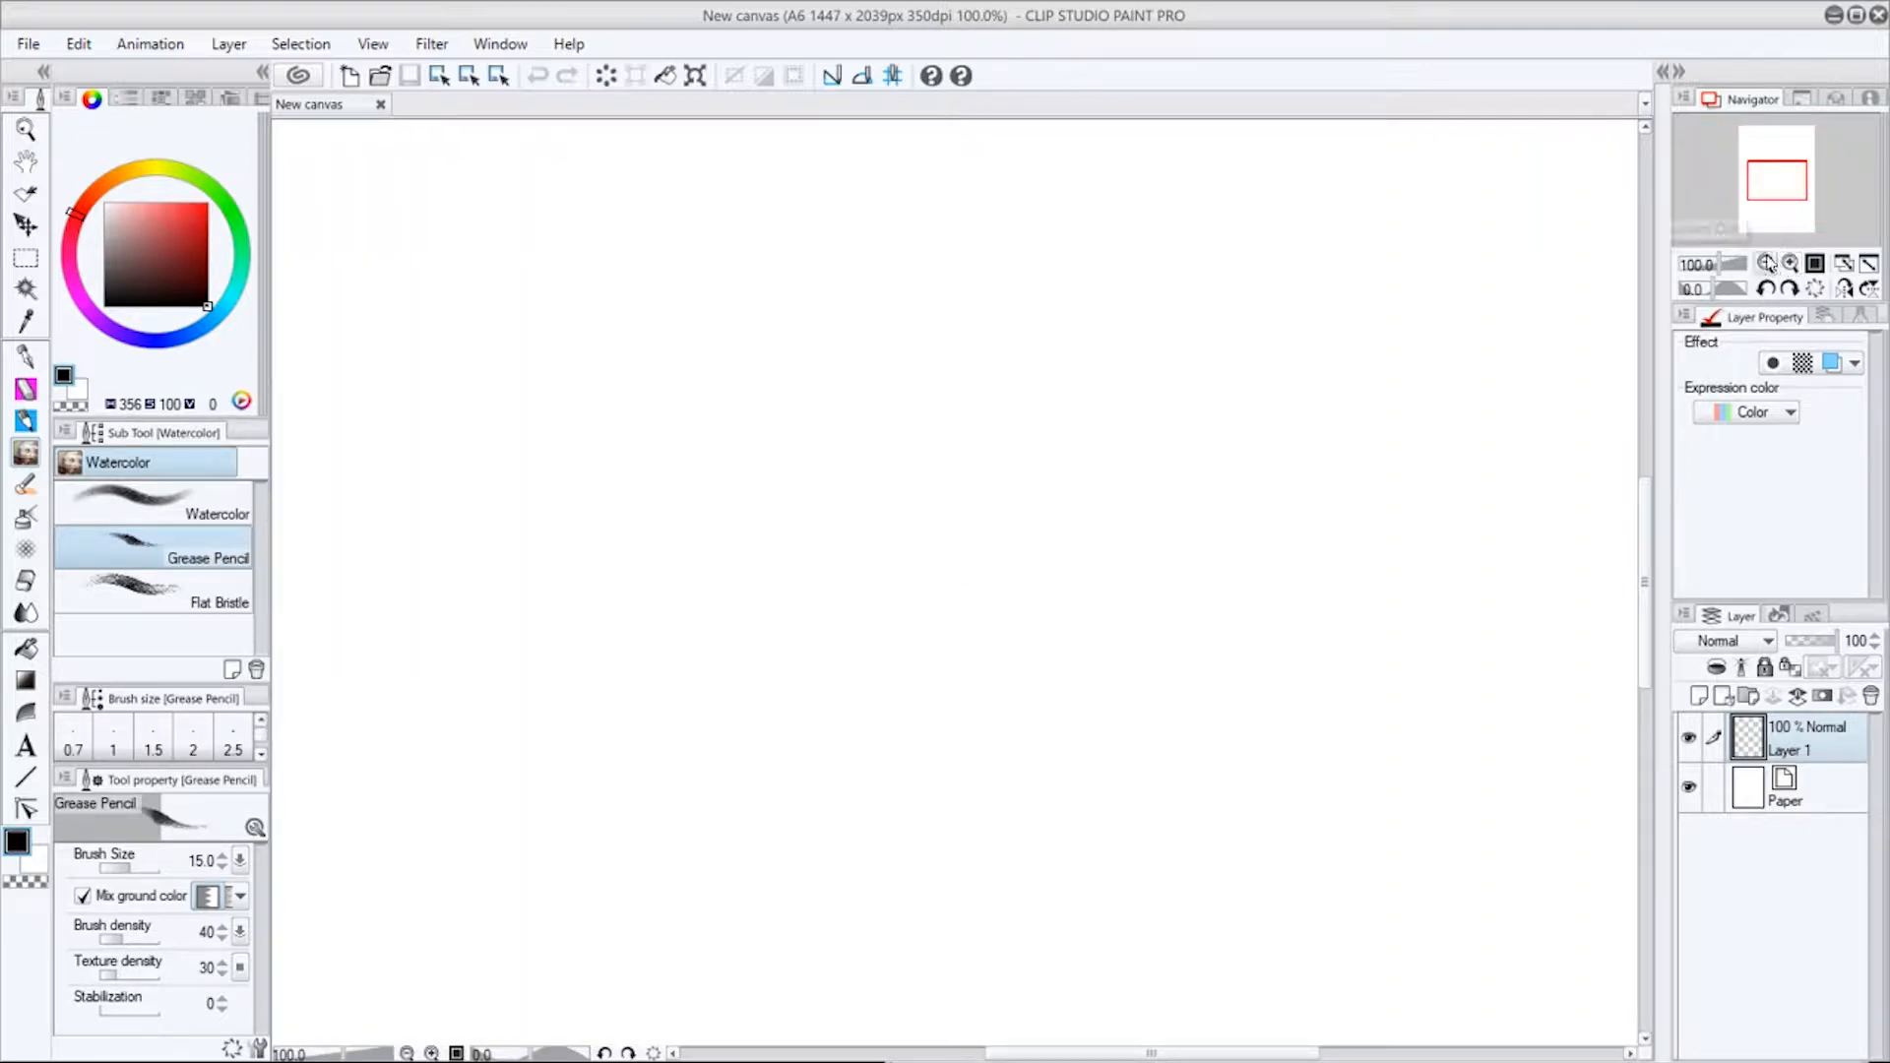
drag(1777, 182, 1762, 152)
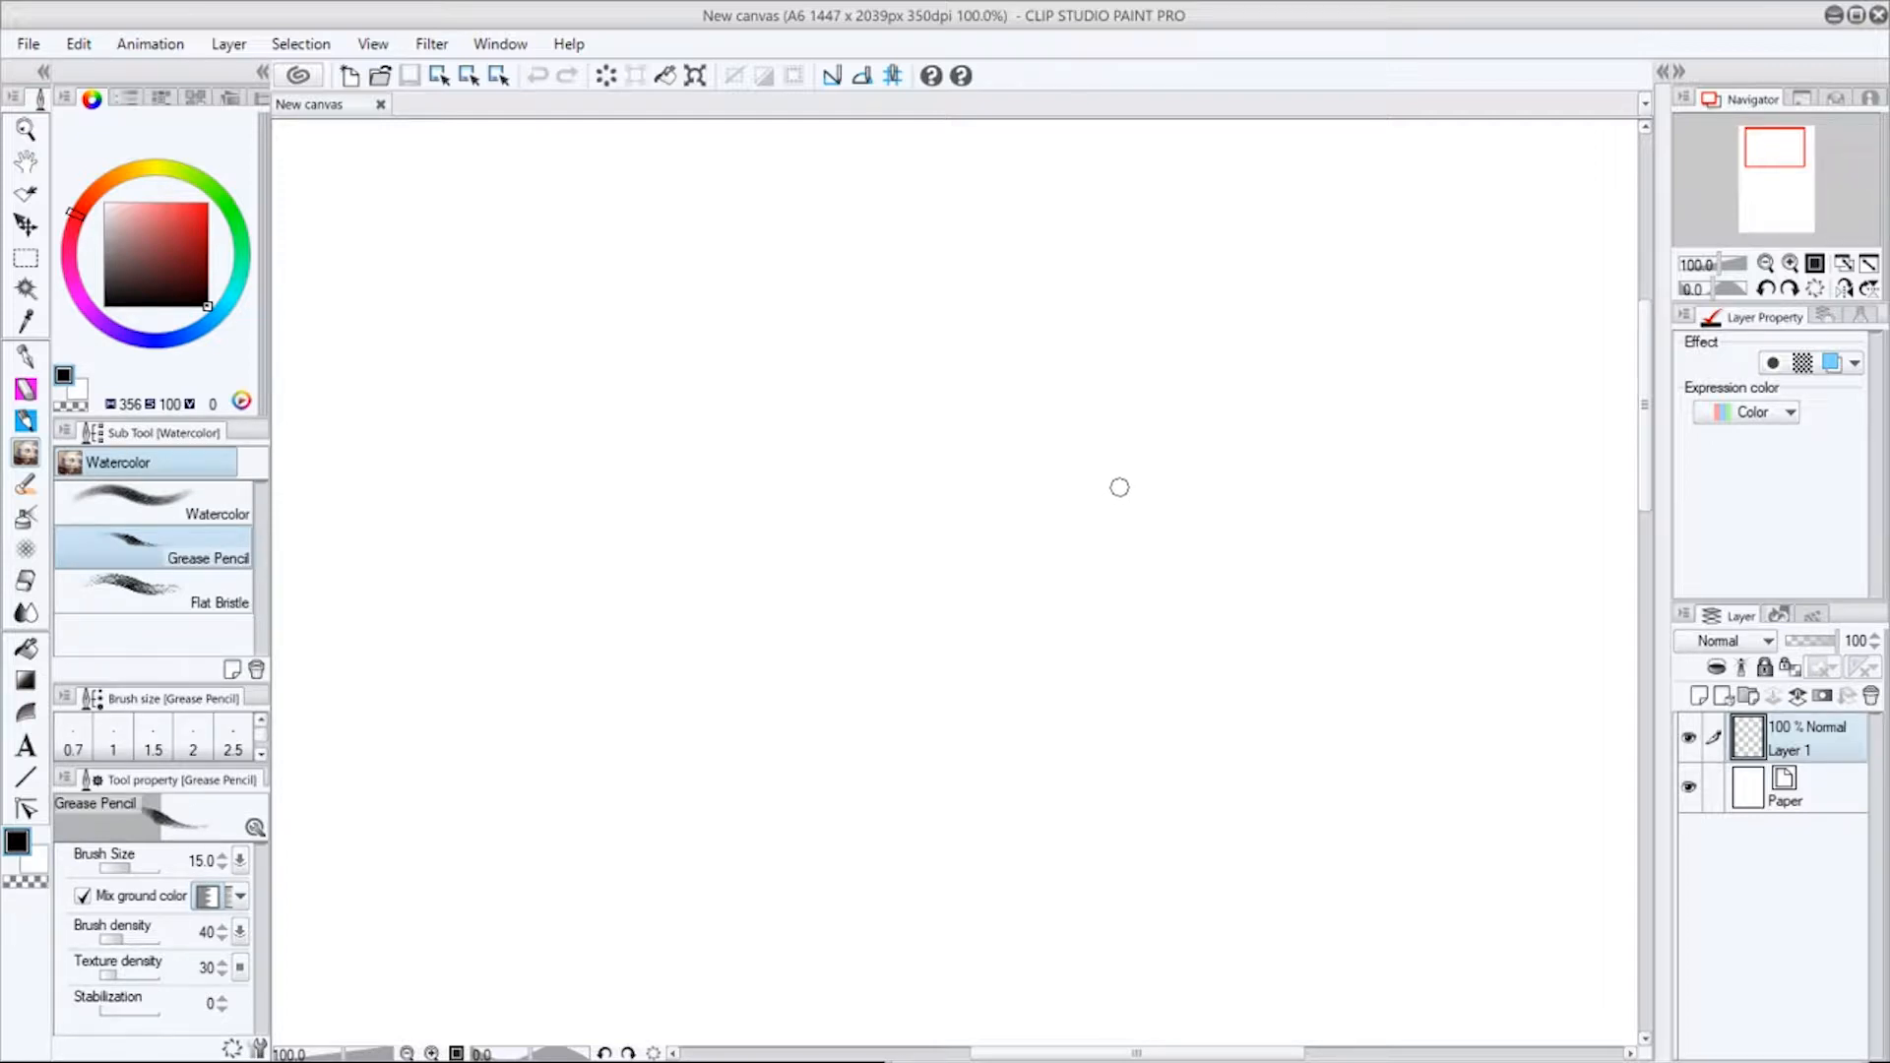
mouse_move(793, 557)
mouse_down()
mouse_move(782, 718)
mouse_move(866, 745)
mouse_up()
mouse_move(933, 632)
mouse_down()
mouse_move(1064, 528)
mouse_move(1219, 601)
mouse_up()
drag(1340, 532, 1455, 538)
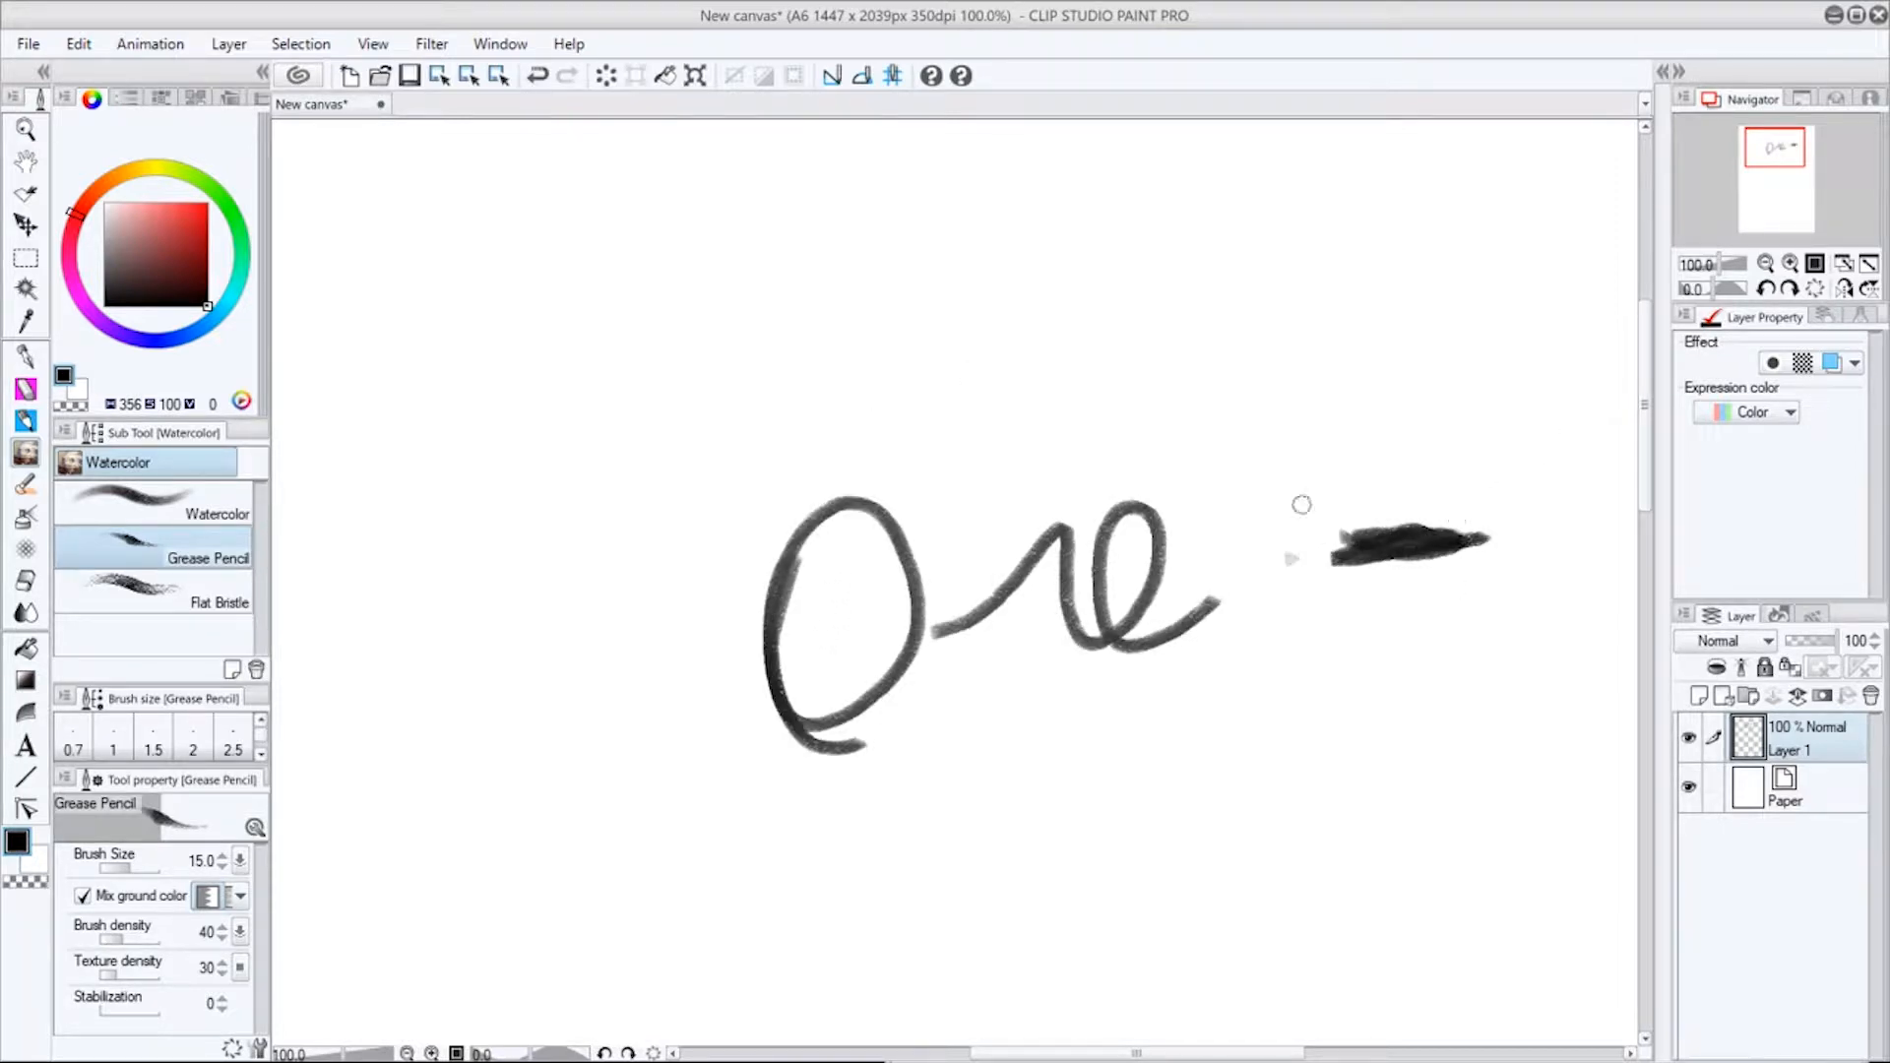
Scribble overlapping loops across the cursive word and handwrite "Clip Studio" diagonally beside it with the Grease Pencil.
mouse_move(1299, 506)
mouse_down()
mouse_move(1268, 474)
mouse_move(984, 647)
mouse_move(1158, 672)
mouse_move(1142, 579)
mouse_move(1060, 576)
mouse_move(1260, 559)
mouse_move(986, 643)
mouse_move(1286, 533)
mouse_move(1045, 453)
mouse_up()
mouse_move(935, 382)
mouse_down()
mouse_move(975, 457)
mouse_move(886, 782)
mouse_move(940, 714)
mouse_up()
mouse_move(418, 521)
mouse_down()
mouse_move(425, 443)
mouse_move(570, 515)
mouse_move(787, 307)
mouse_up()
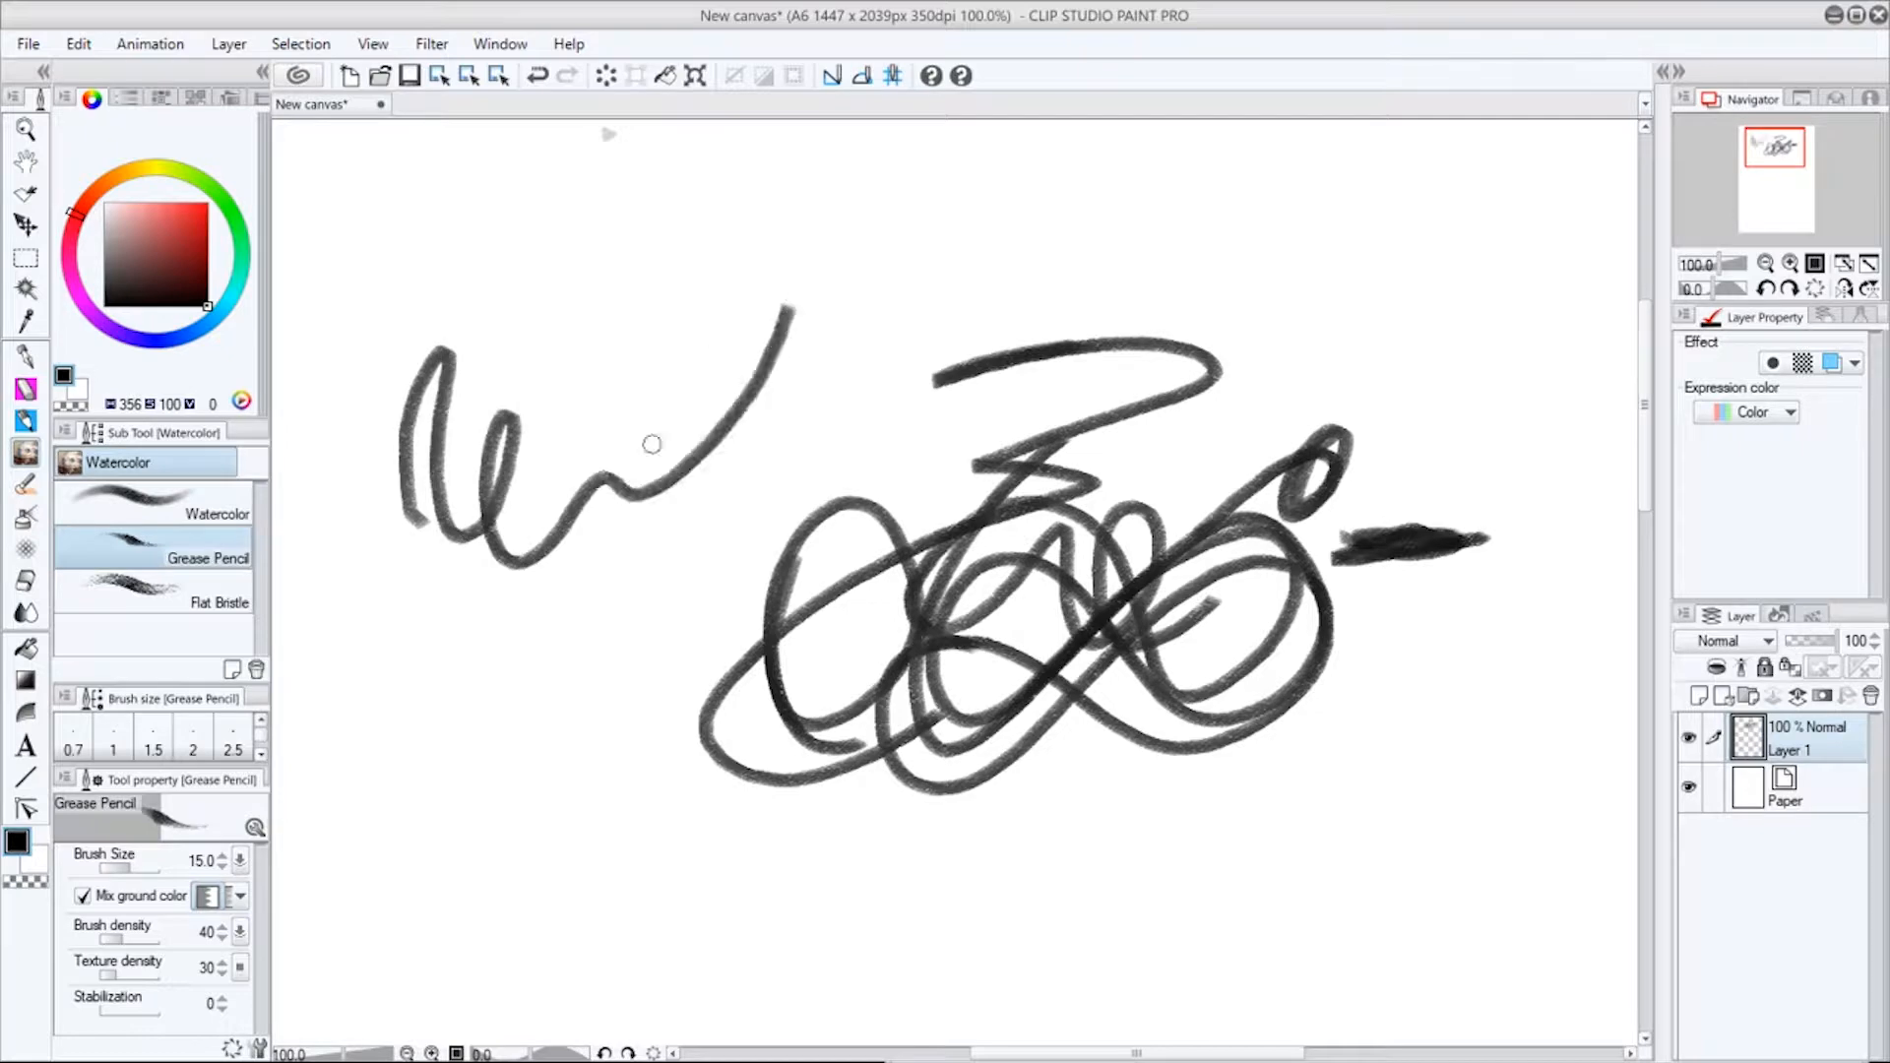
mouse_move(511, 705)
mouse_down()
mouse_move(410, 602)
mouse_move(561, 696)
mouse_move(637, 542)
mouse_move(847, 493)
mouse_move(886, 315)
mouse_move(931, 230)
mouse_up()
drag(994, 192, 1032, 166)
mouse_move(620, 905)
mouse_down()
mouse_move(743, 783)
mouse_move(1092, 527)
mouse_up()
drag(517, 866, 1088, 498)
drag(889, 748, 1152, 362)
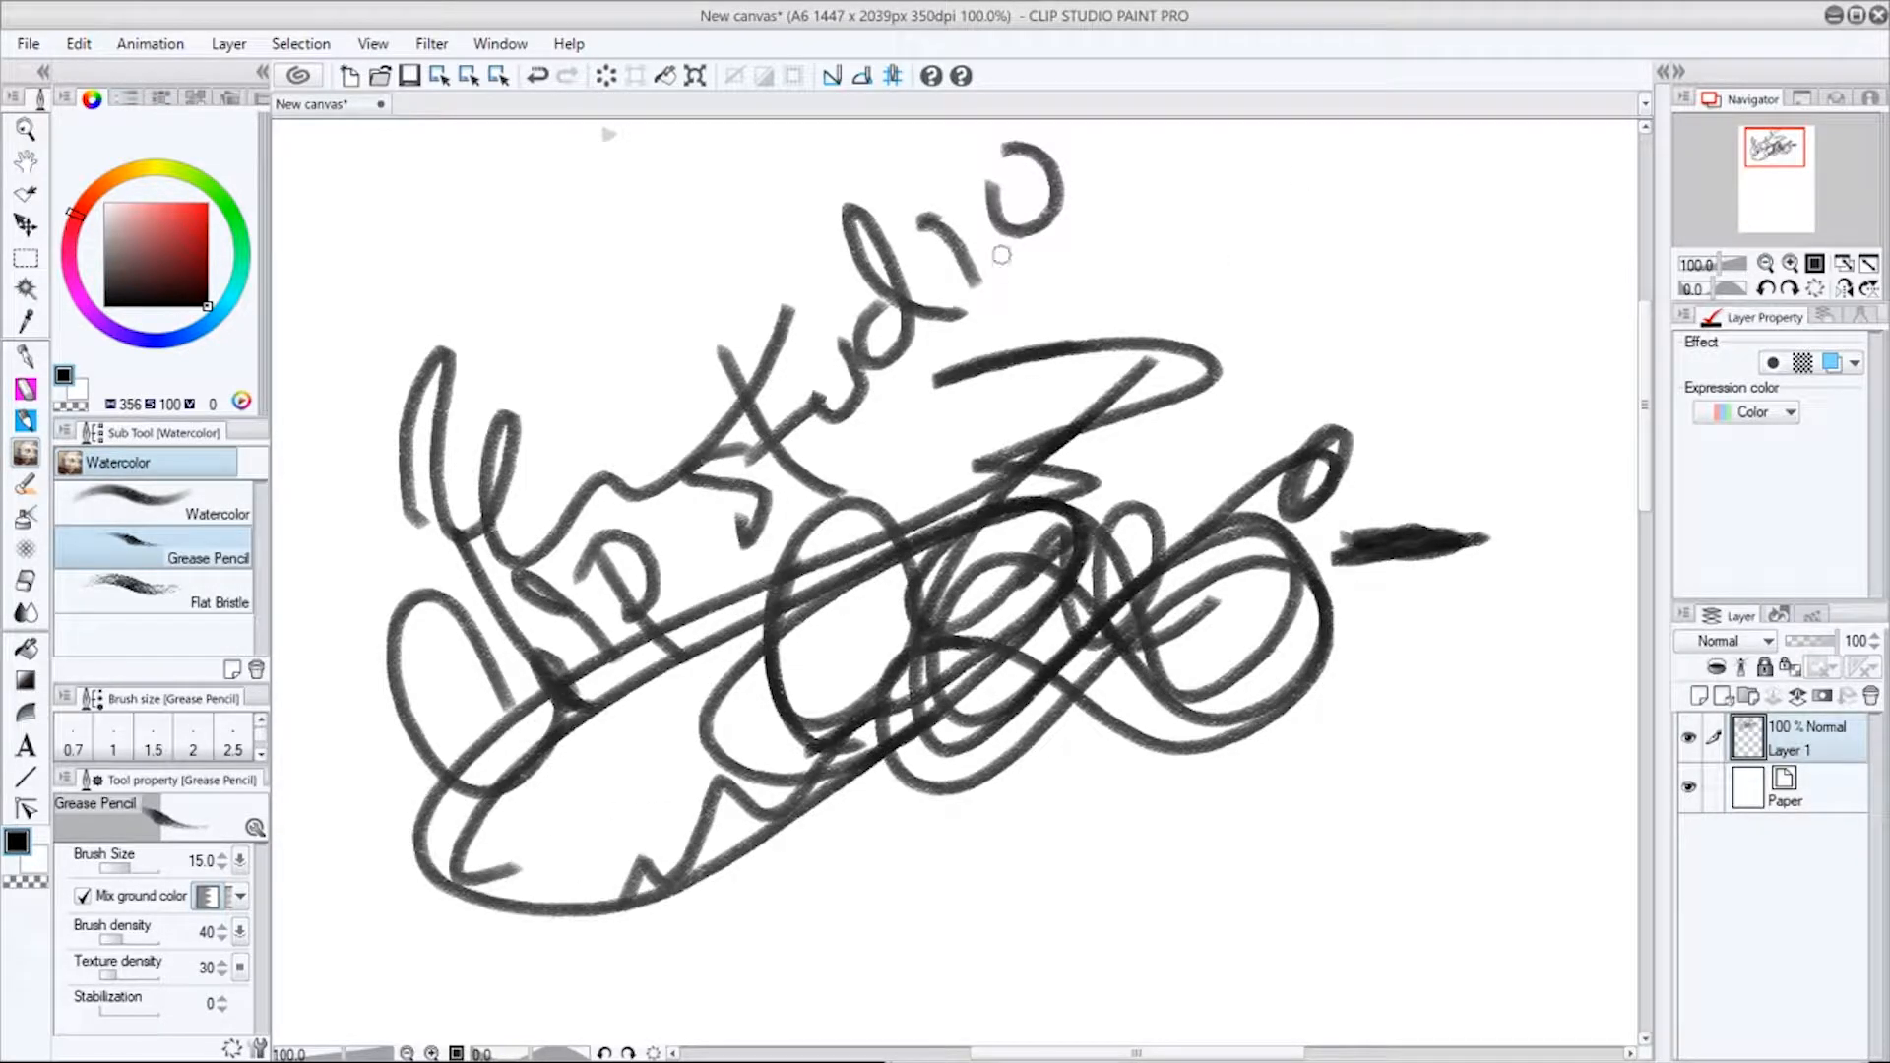
Cover the handwritten lettering with more long loops and dense diagonal scribbles in Grease Pencil.
drag(1048, 278, 779, 485)
mouse_move(906, 328)
mouse_down()
mouse_move(1317, 431)
mouse_move(1225, 497)
mouse_move(1319, 335)
mouse_move(784, 438)
mouse_move(900, 375)
mouse_up()
drag(939, 390, 571, 567)
drag(459, 711, 500, 679)
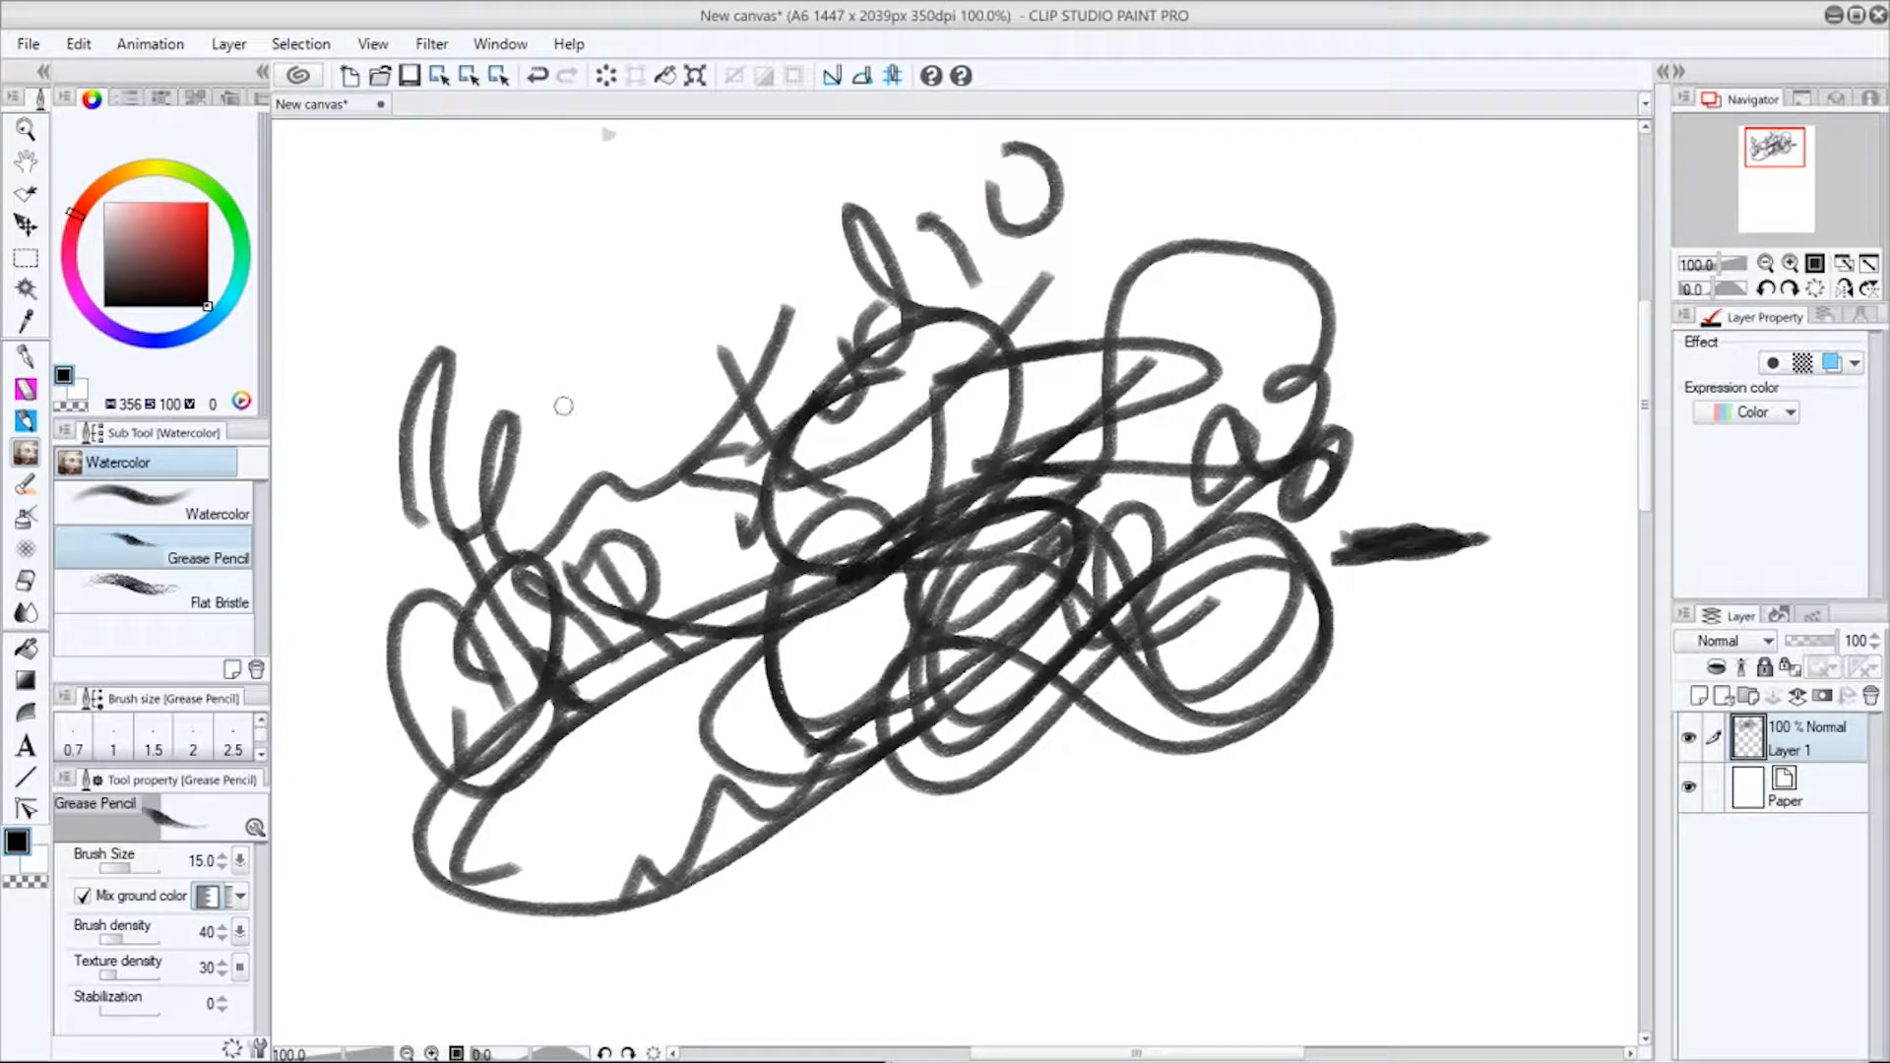
mouse_move(433, 471)
mouse_down()
mouse_move(394, 600)
mouse_move(788, 452)
mouse_move(991, 582)
mouse_move(561, 814)
mouse_move(925, 483)
mouse_up()
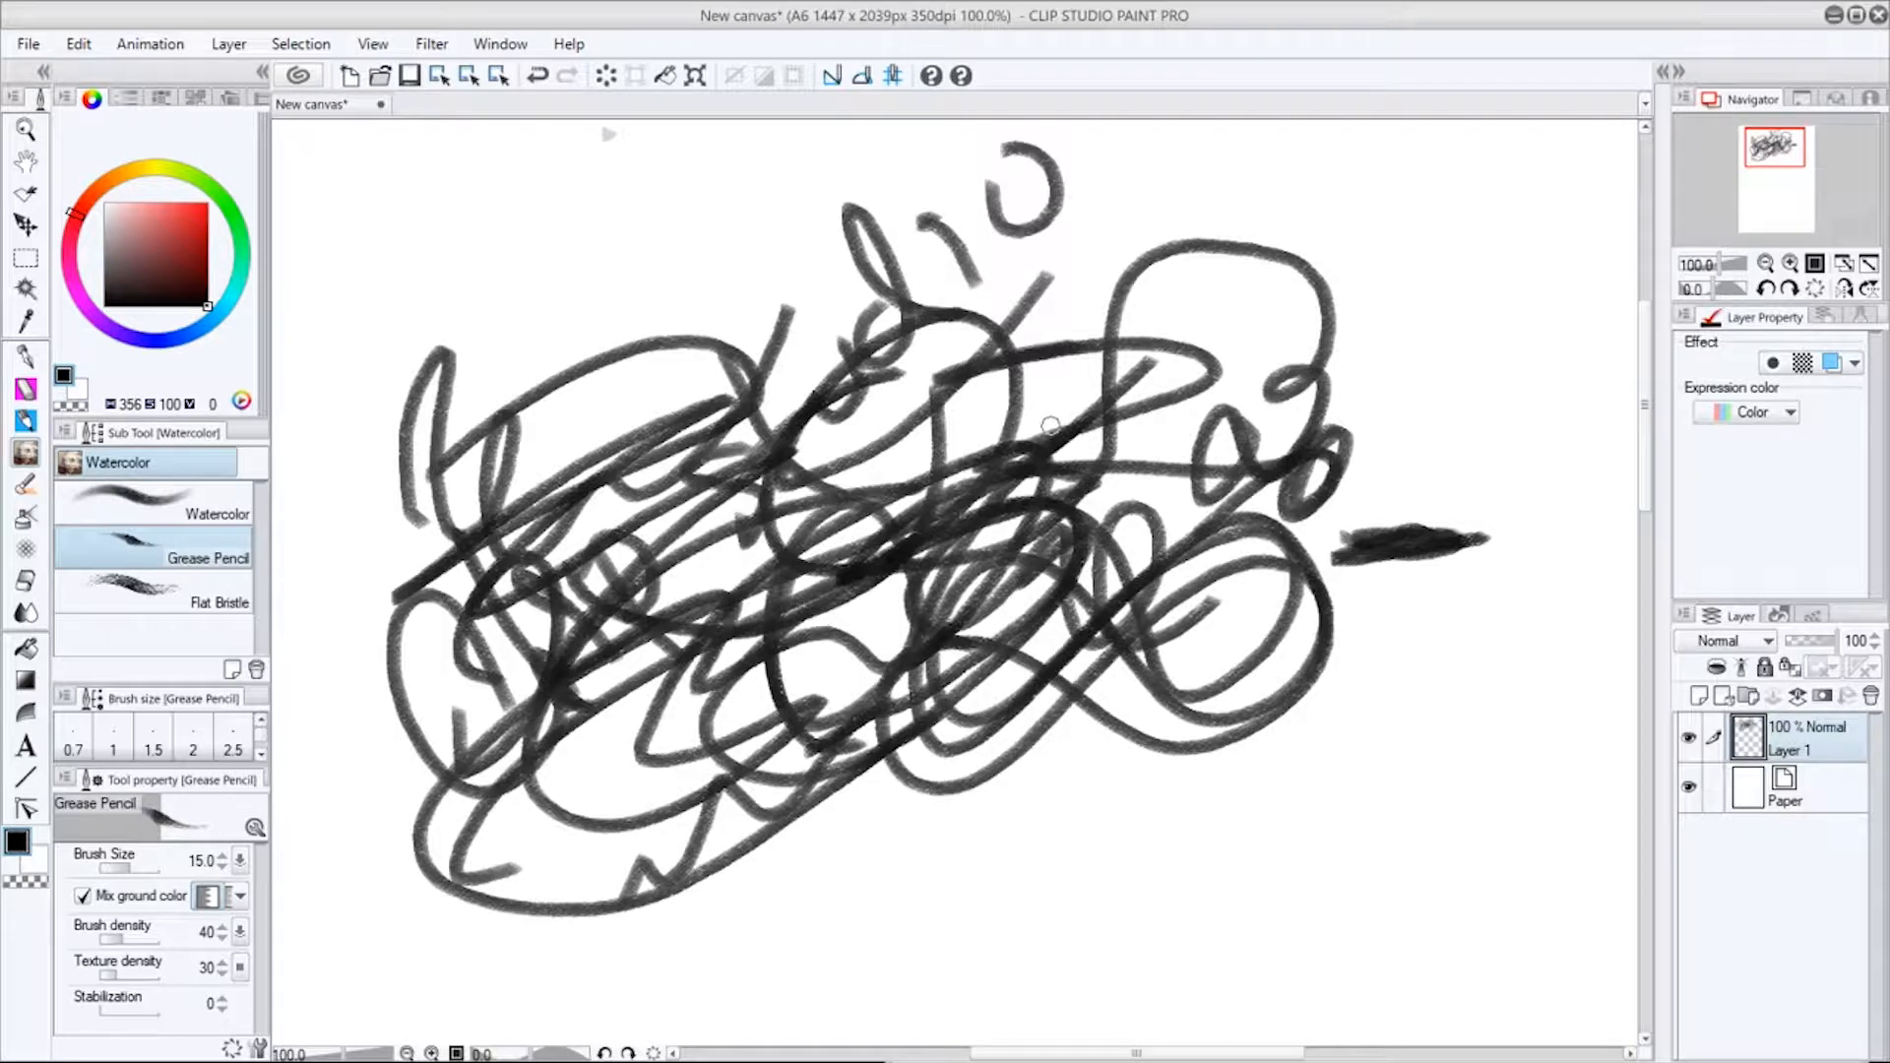
Close the scribbled canvas without saving and create a new A6 canvas of 1447 x 2039 px at 350 dpi.
click(1877, 15)
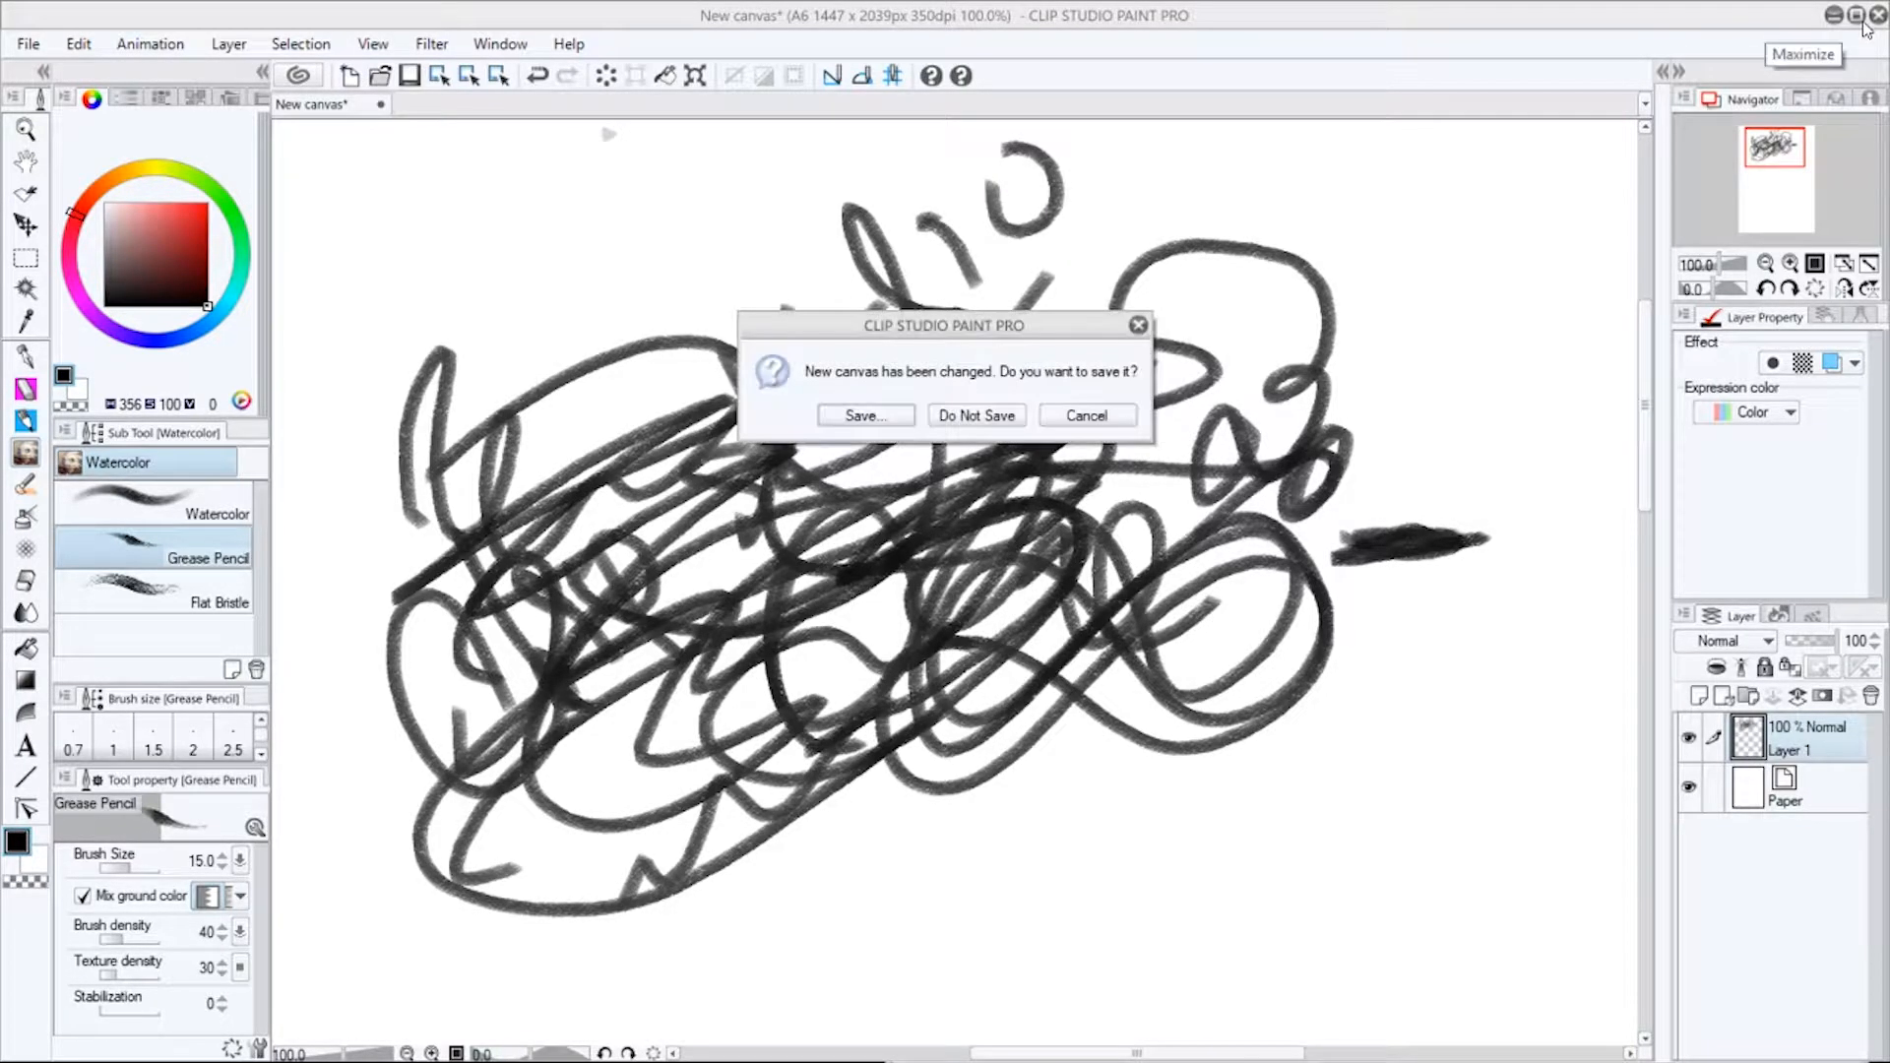
click(991, 415)
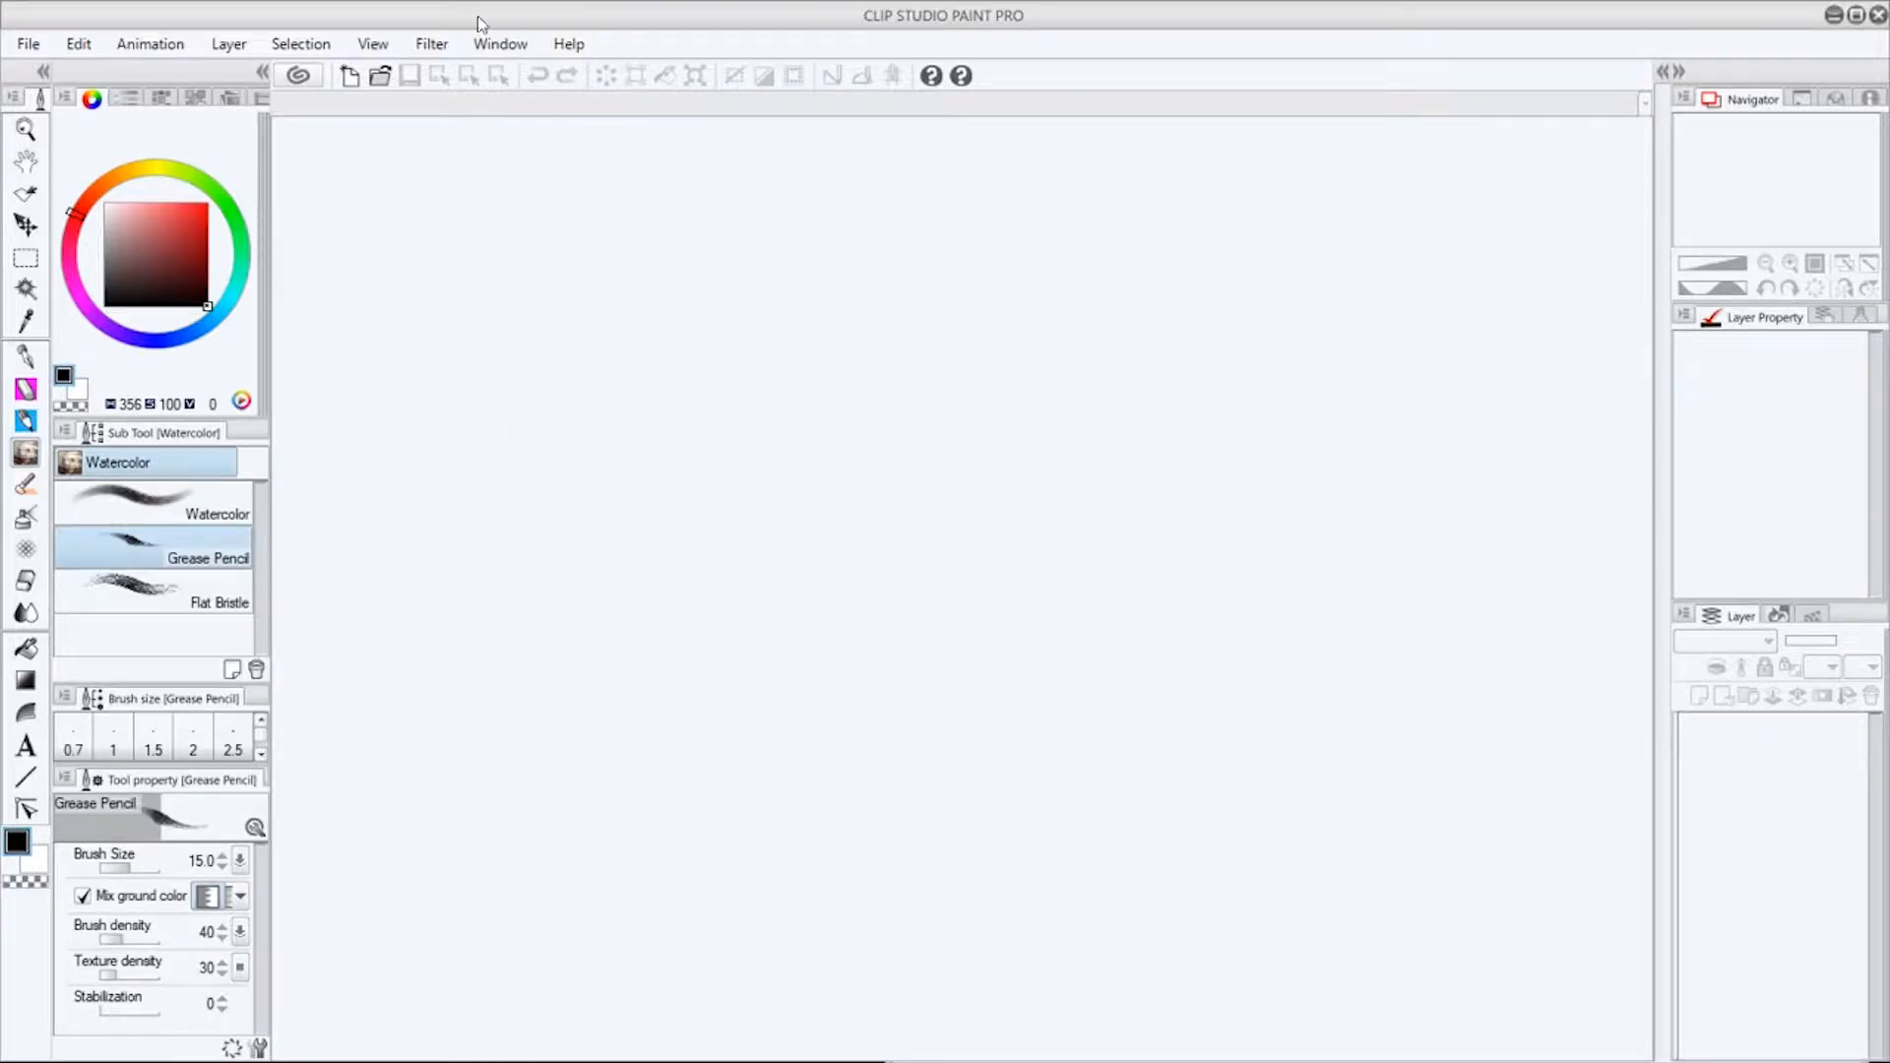
click(349, 75)
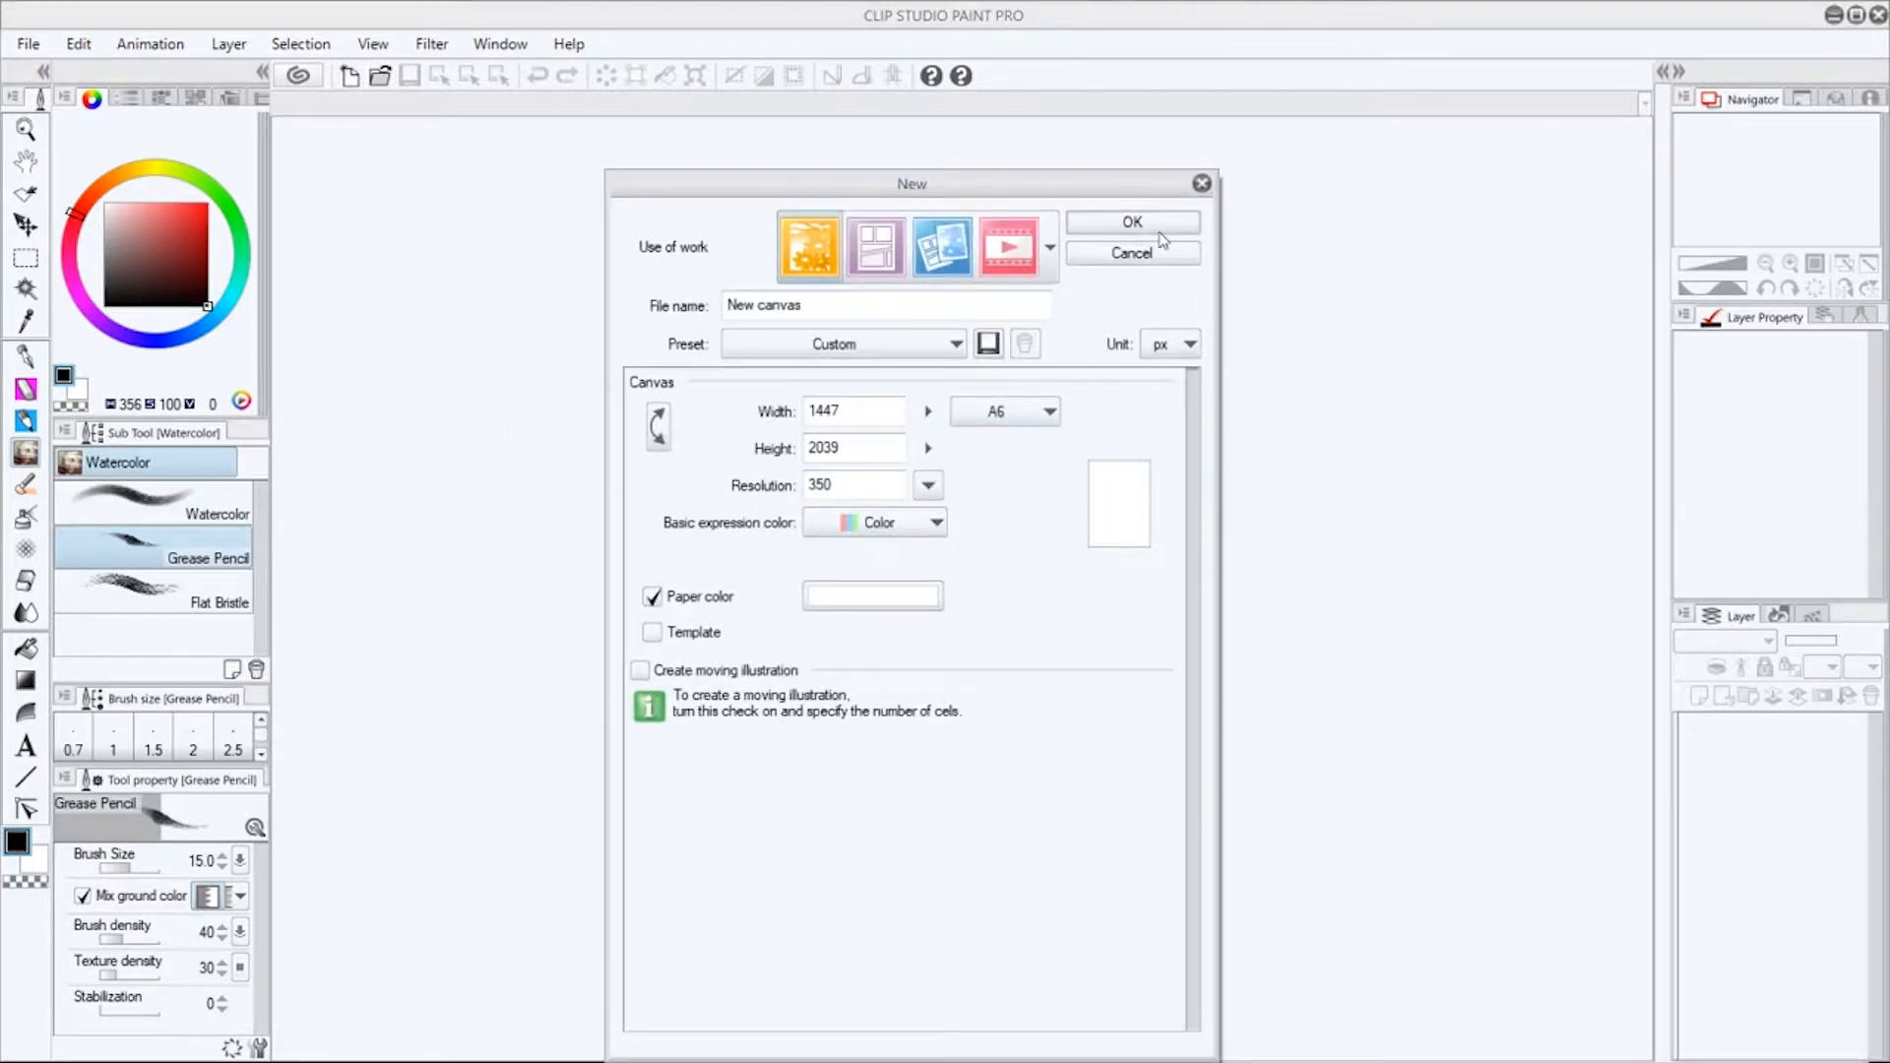
click(1158, 228)
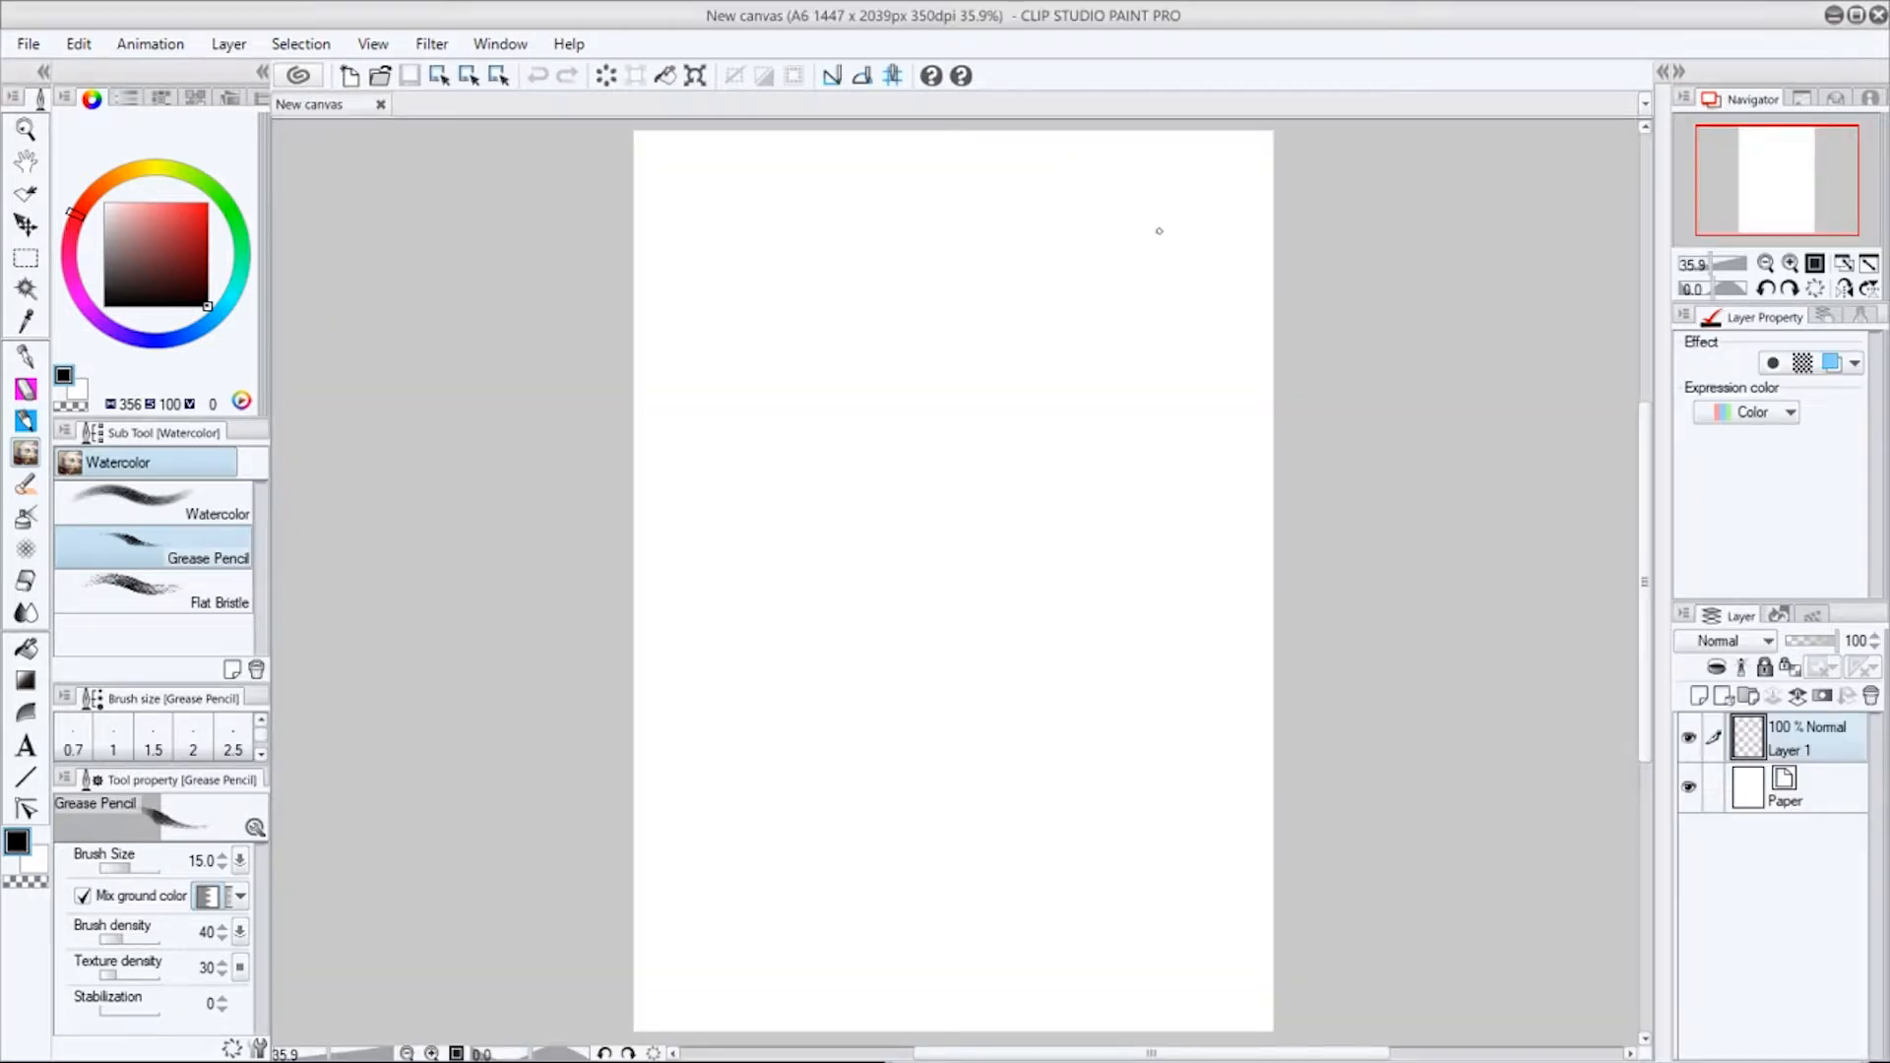
Draw a short wavy test stroke with the Grease Pencil in the upper middle of the new canvas.
drag(886, 536, 1054, 422)
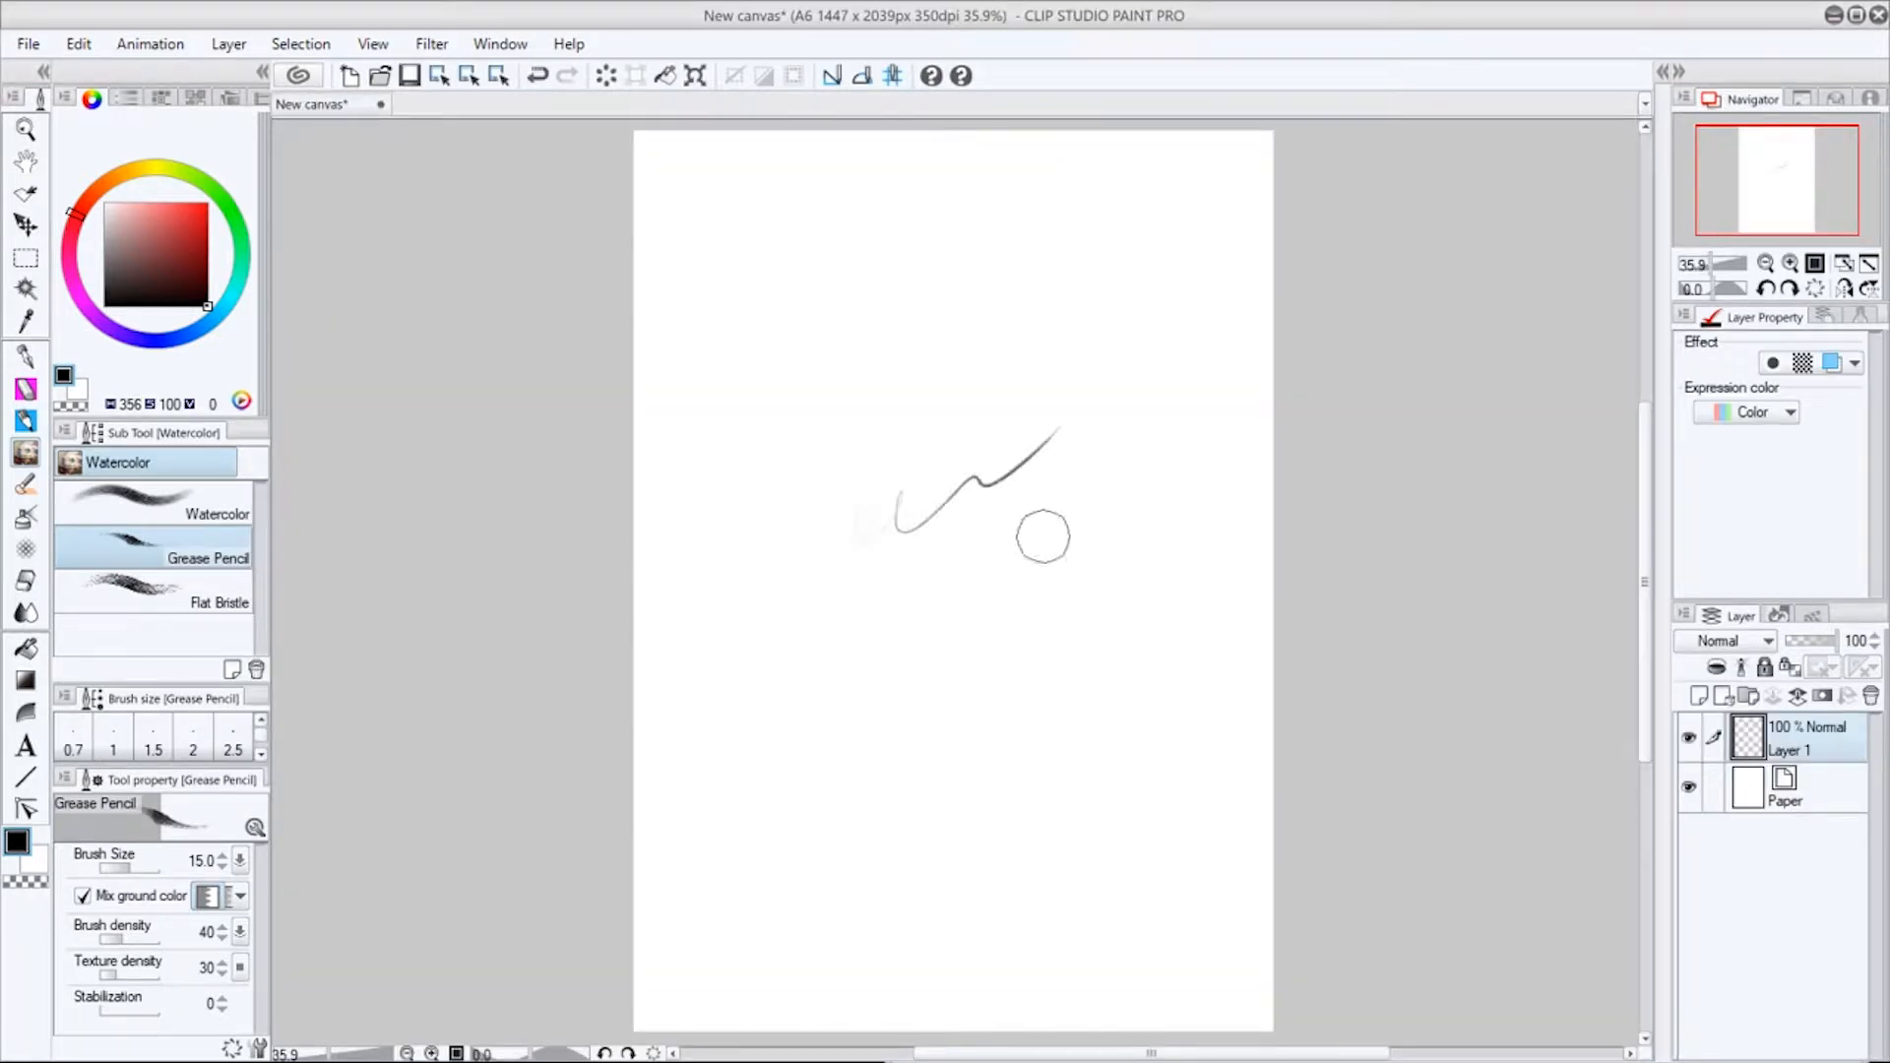
click(1790, 263)
click(1791, 263)
drag(1788, 222, 1757, 145)
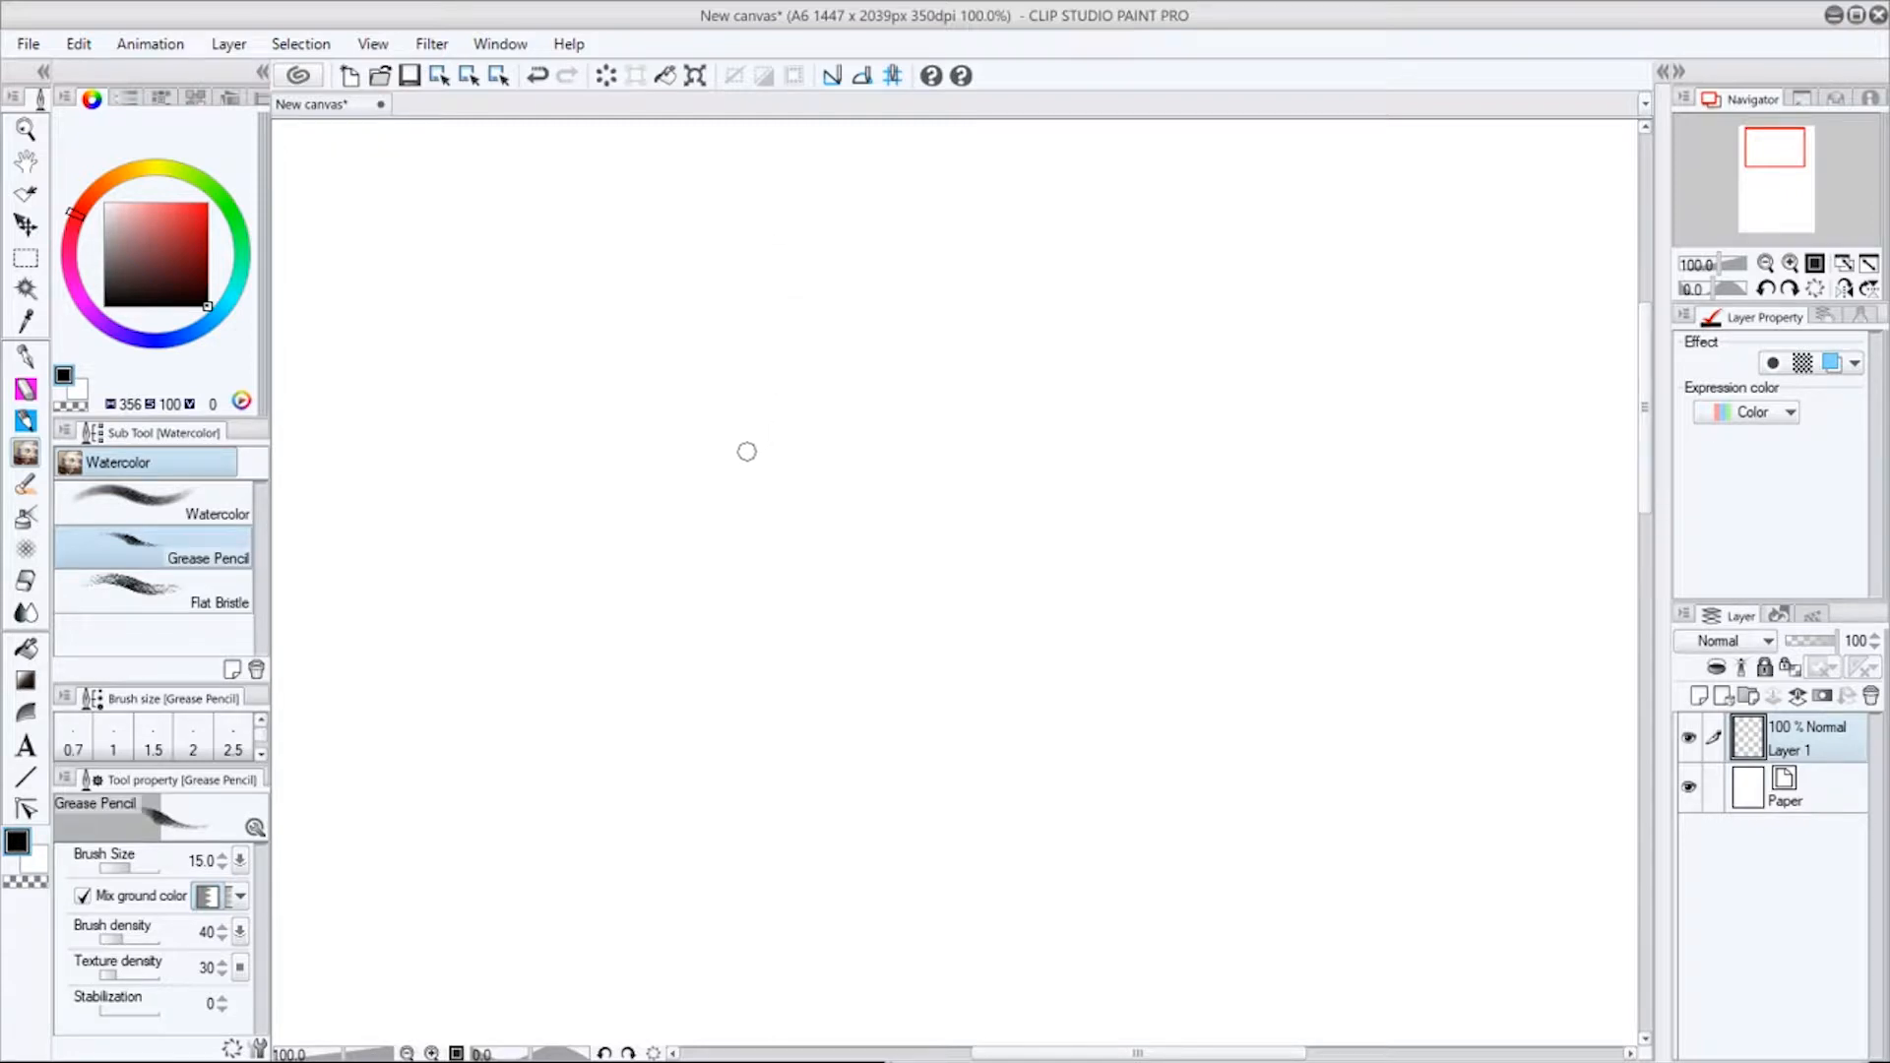
Switch to the Darker pencil and draw a wavy line followed by an open looping stroke on the upper canvas.
click(25, 390)
click(138, 464)
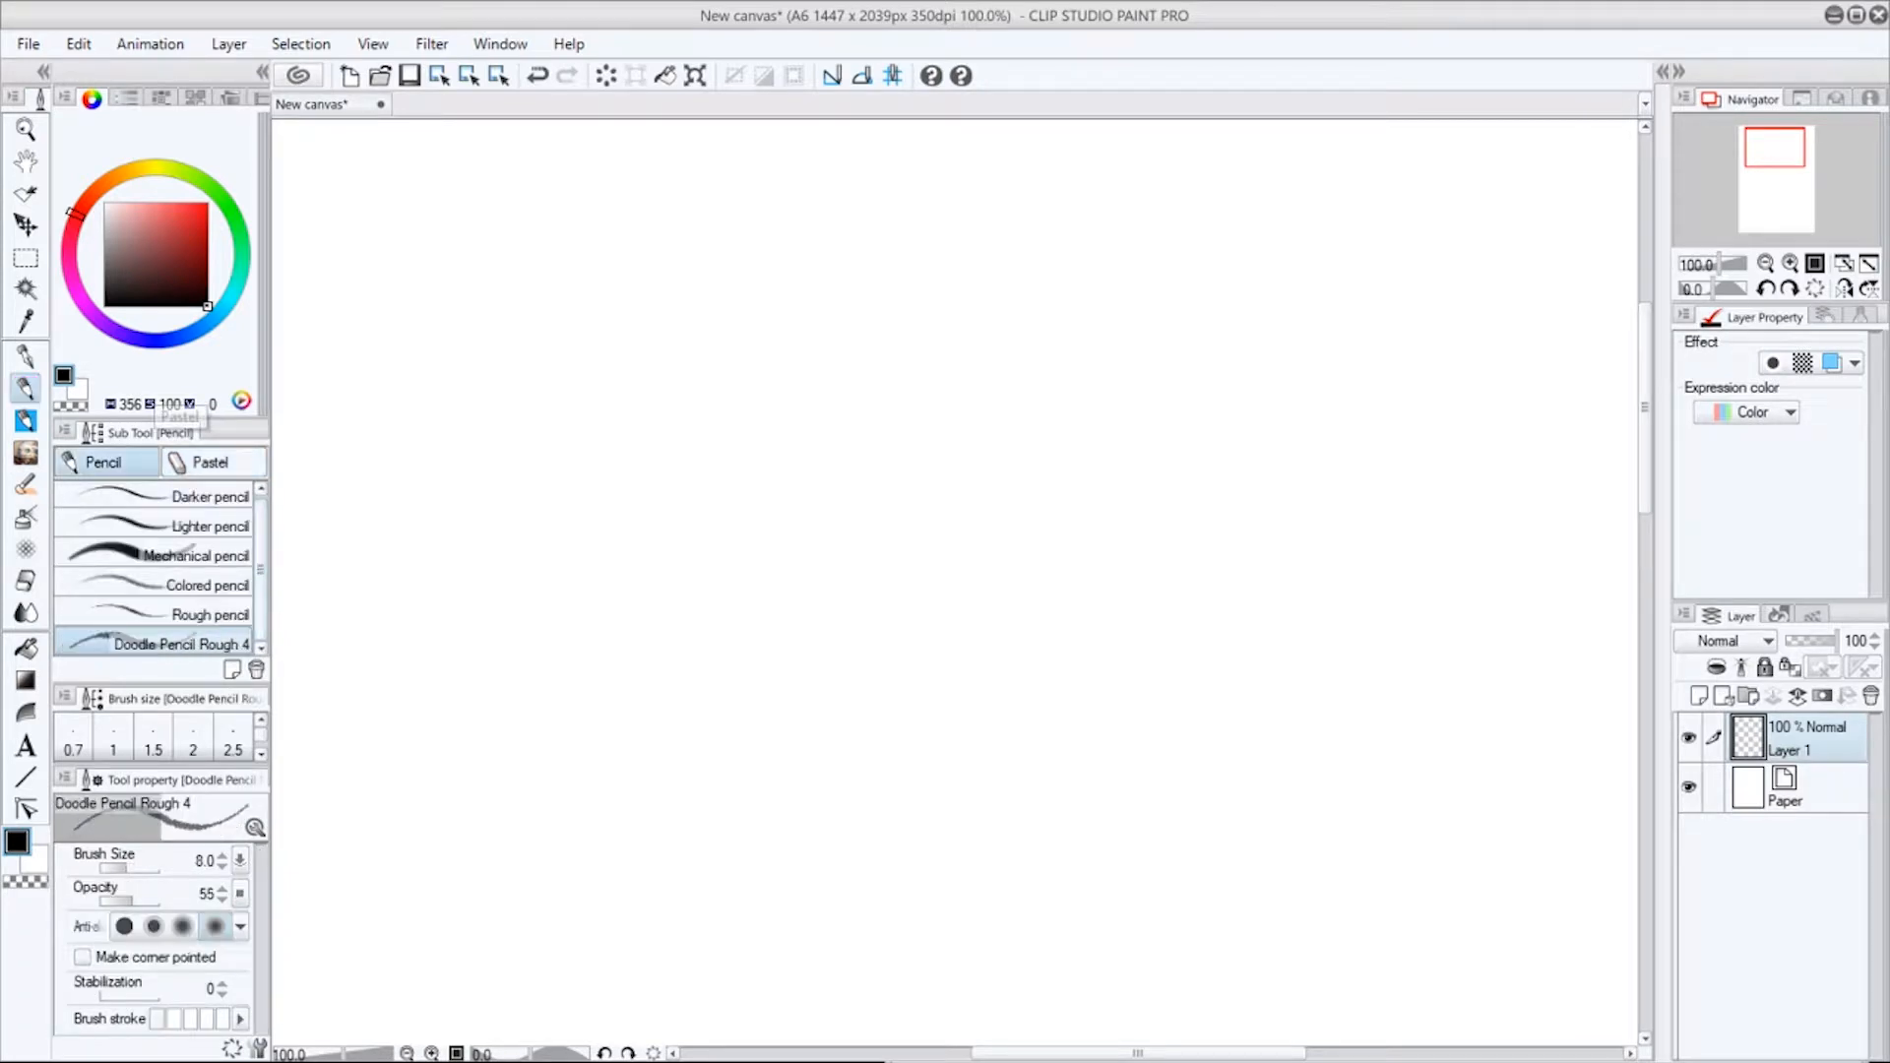
click(249, 504)
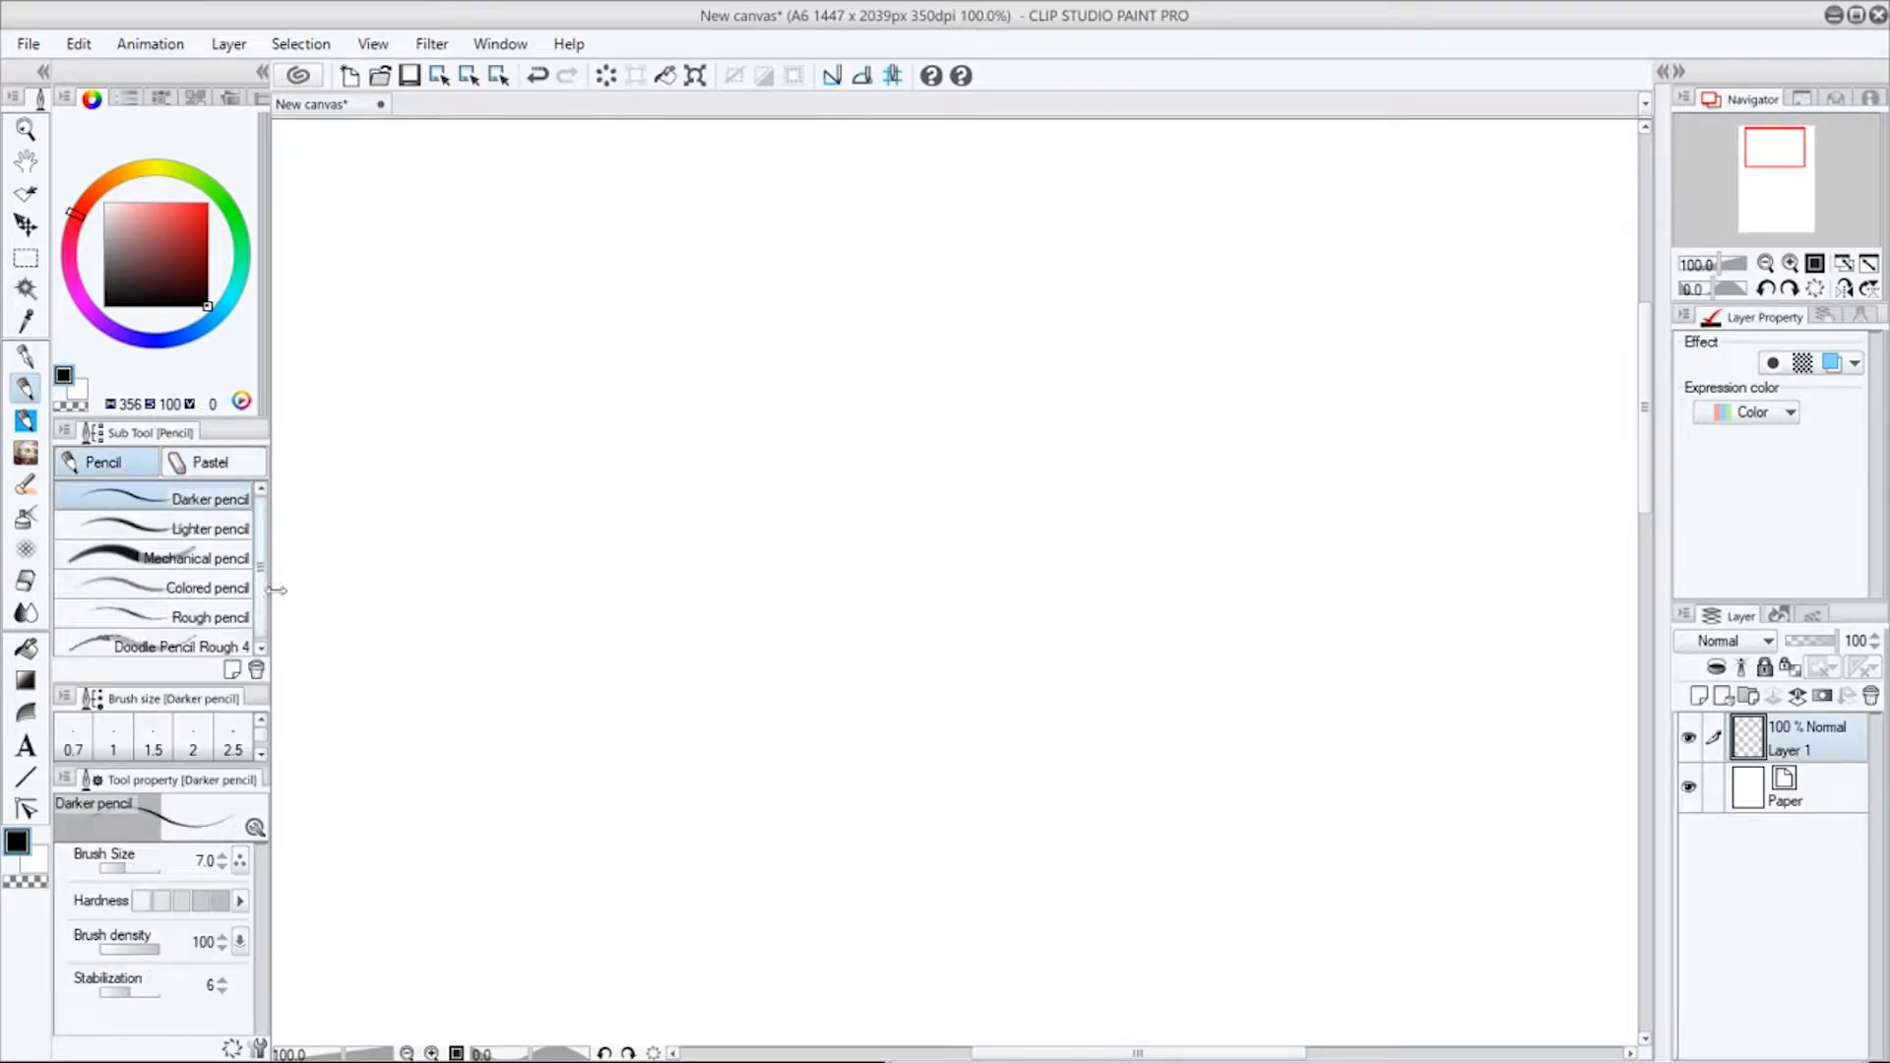
mouse_move(491, 397)
mouse_down()
mouse_move(497, 477)
mouse_move(763, 480)
mouse_up()
mouse_move(817, 370)
mouse_down()
mouse_move(832, 540)
mouse_move(910, 473)
mouse_up()
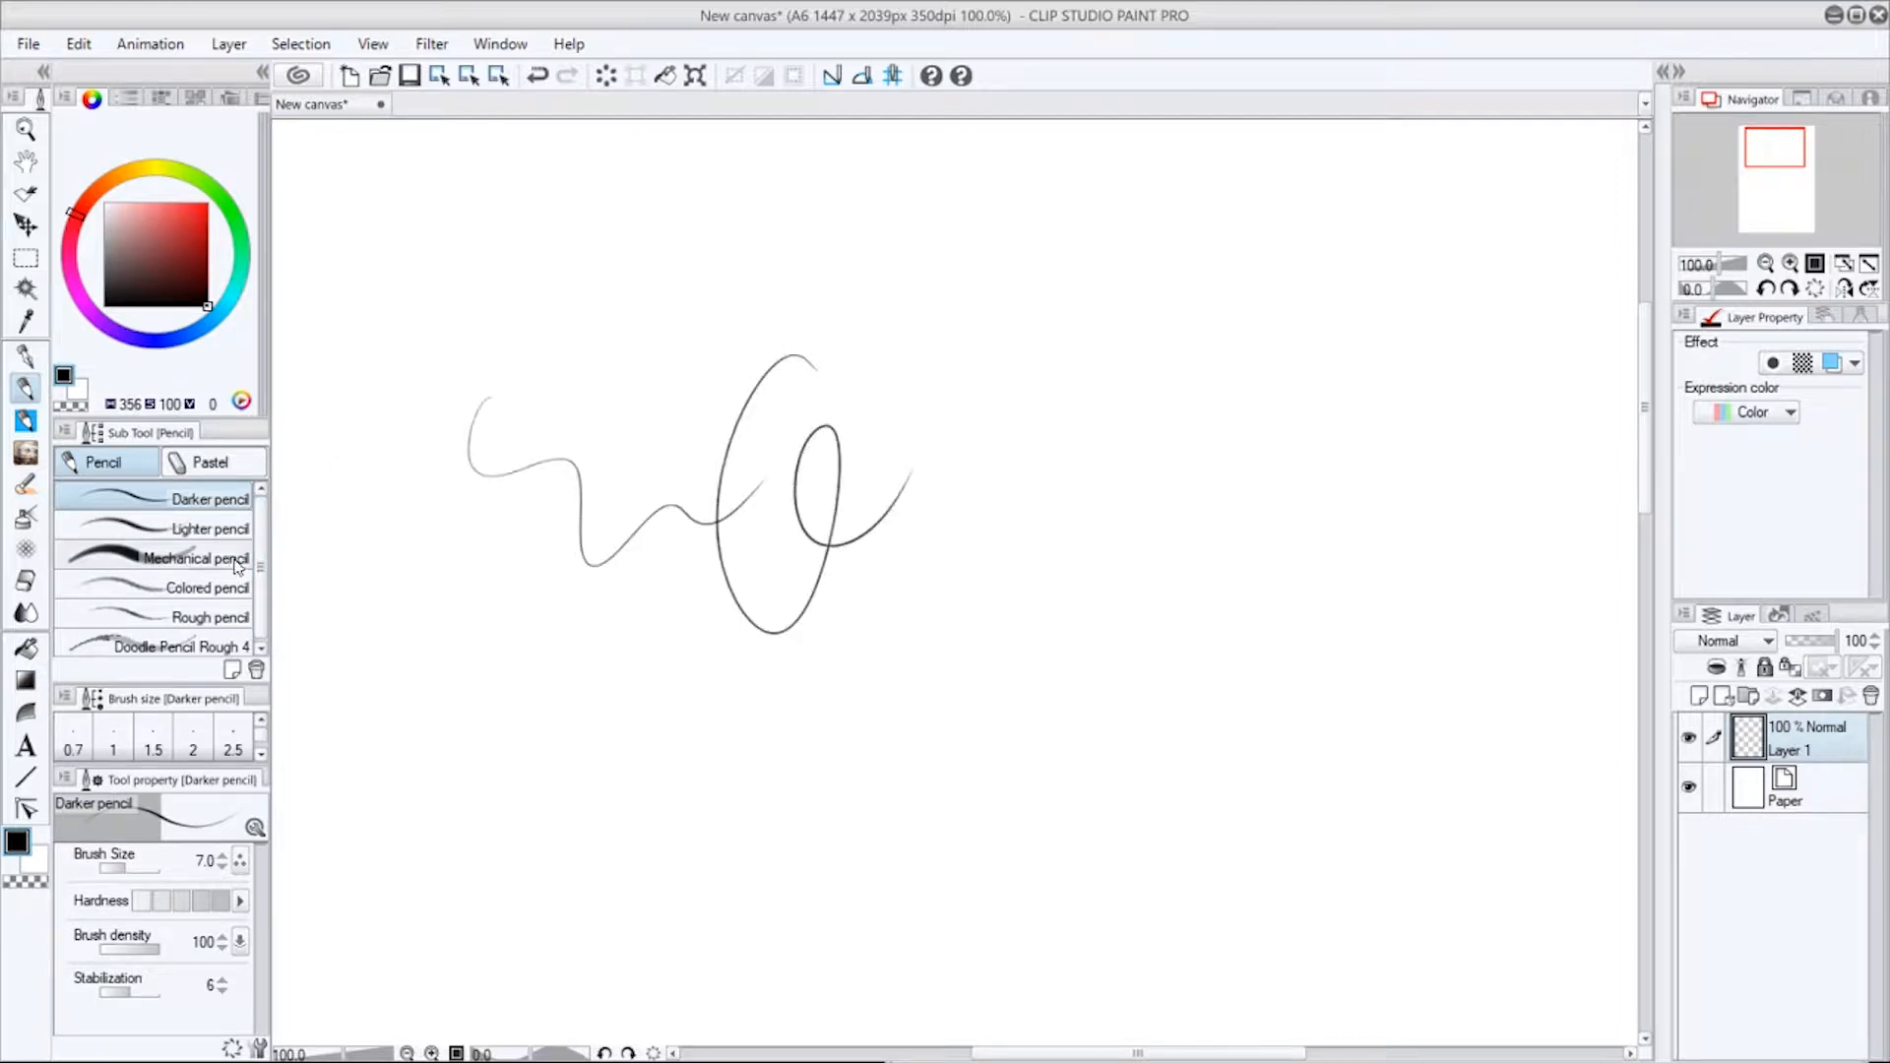
Draw a curved test stroke with the Colored pencil, plus a zigzag and a short curve with the Lighter pencil.
click(197, 588)
drag(886, 281, 1013, 404)
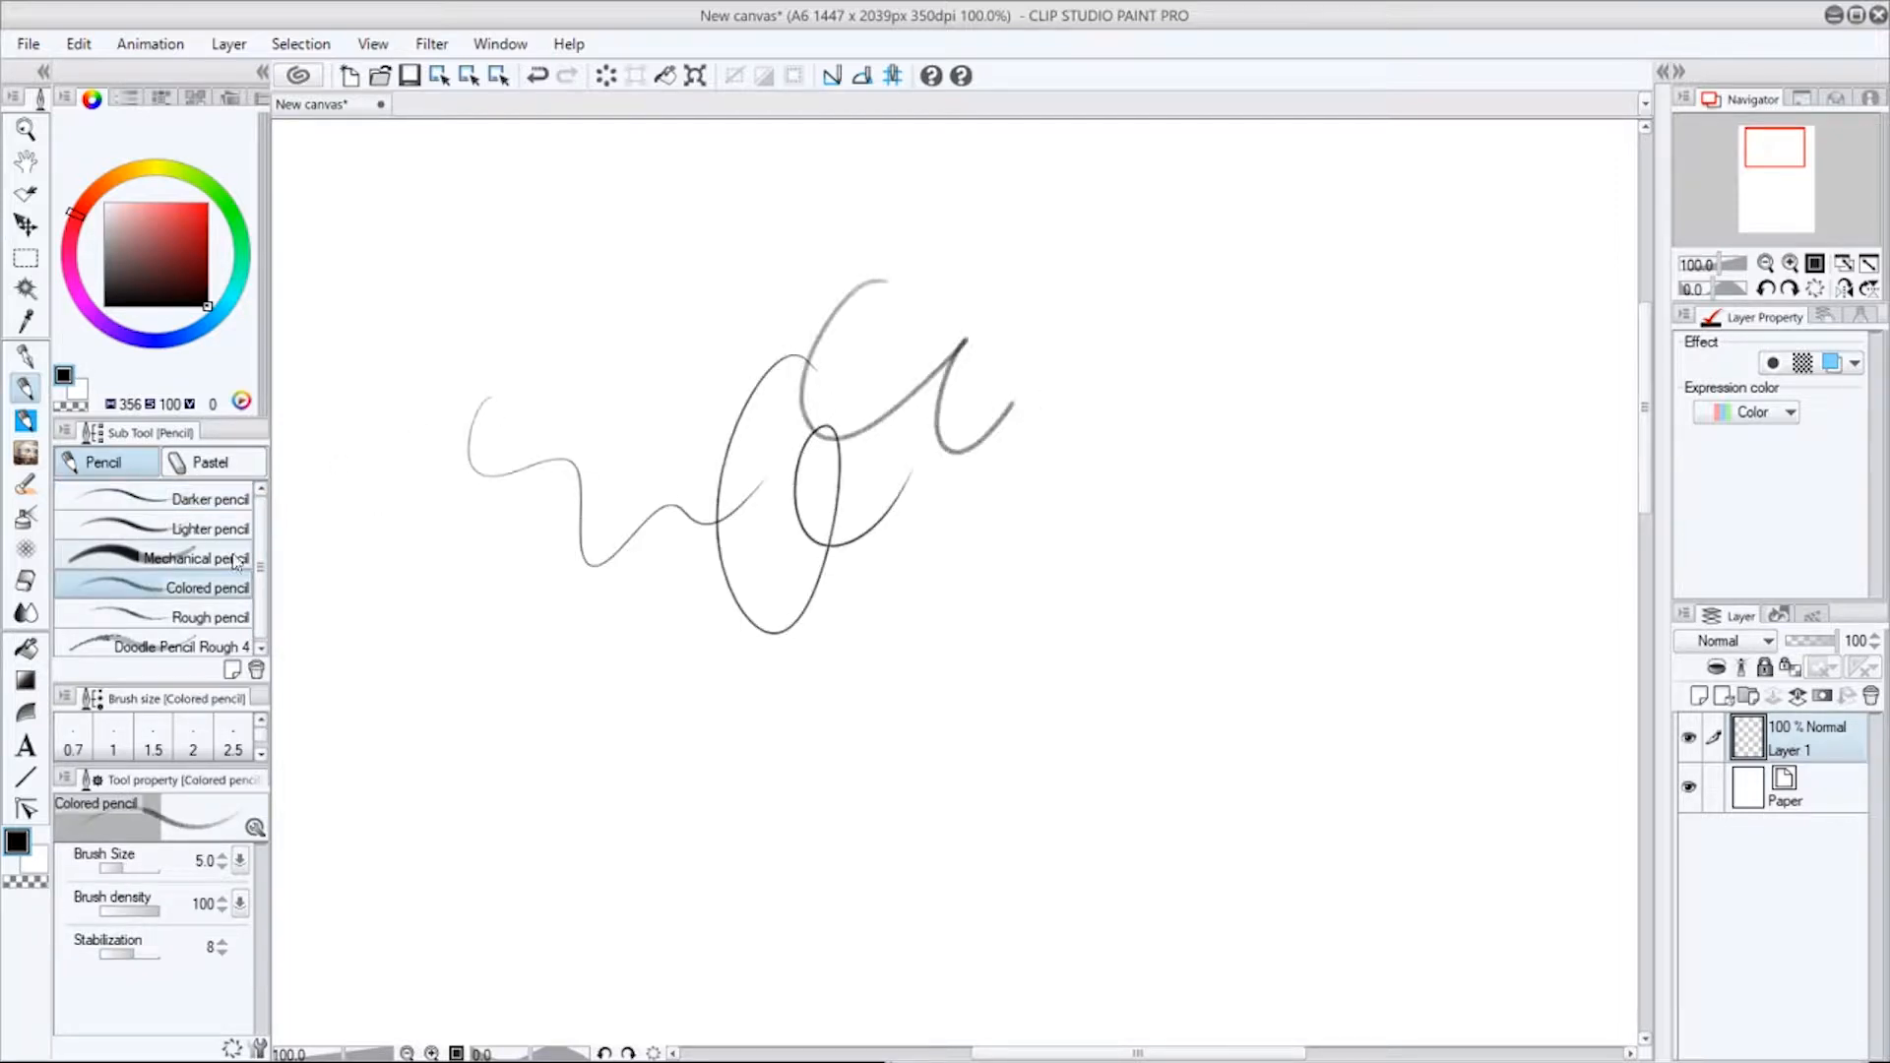
click(197, 529)
mouse_move(537, 313)
mouse_down()
mouse_move(443, 512)
mouse_move(619, 705)
mouse_up()
drag(590, 544, 510, 618)
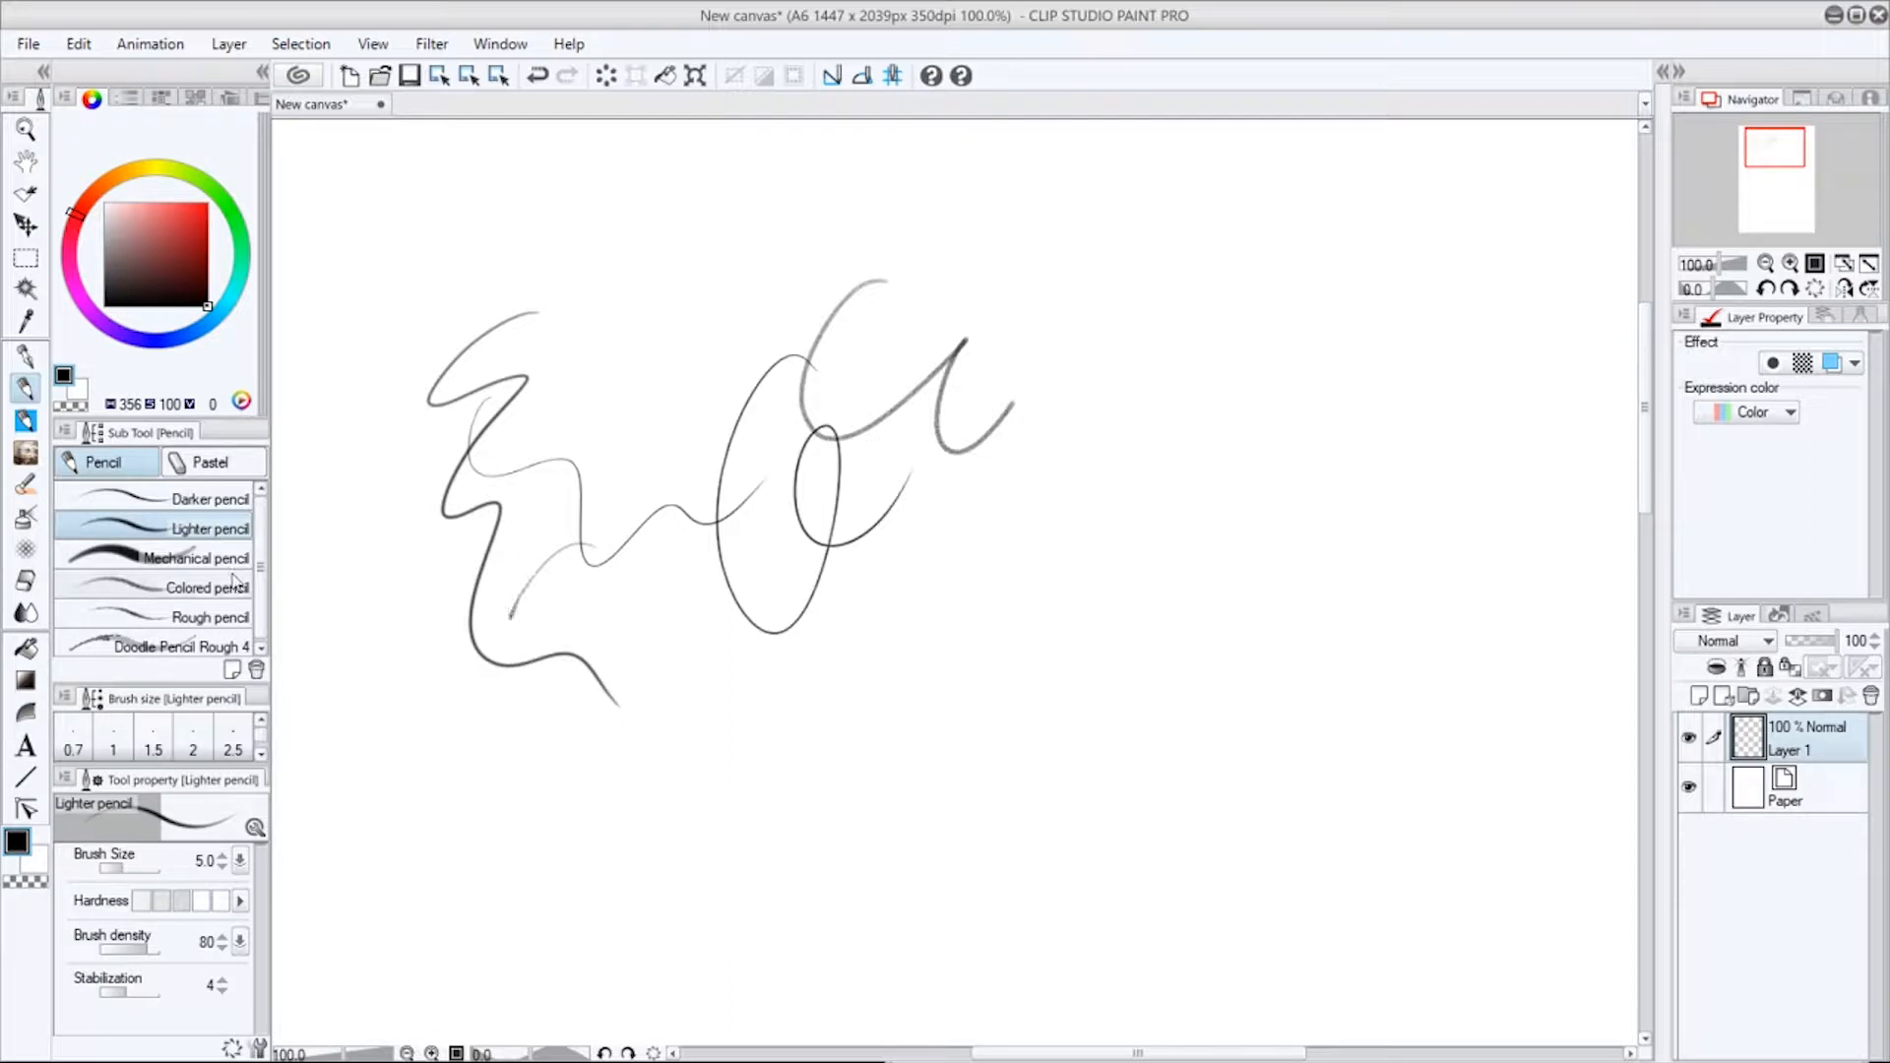
Add a small zigzag with the Colored pencil and a long wavy line across the existing strokes with the Rough pencil.
click(197, 588)
mouse_move(382, 590)
mouse_down()
mouse_move(447, 705)
mouse_move(525, 734)
mouse_up()
click(231, 619)
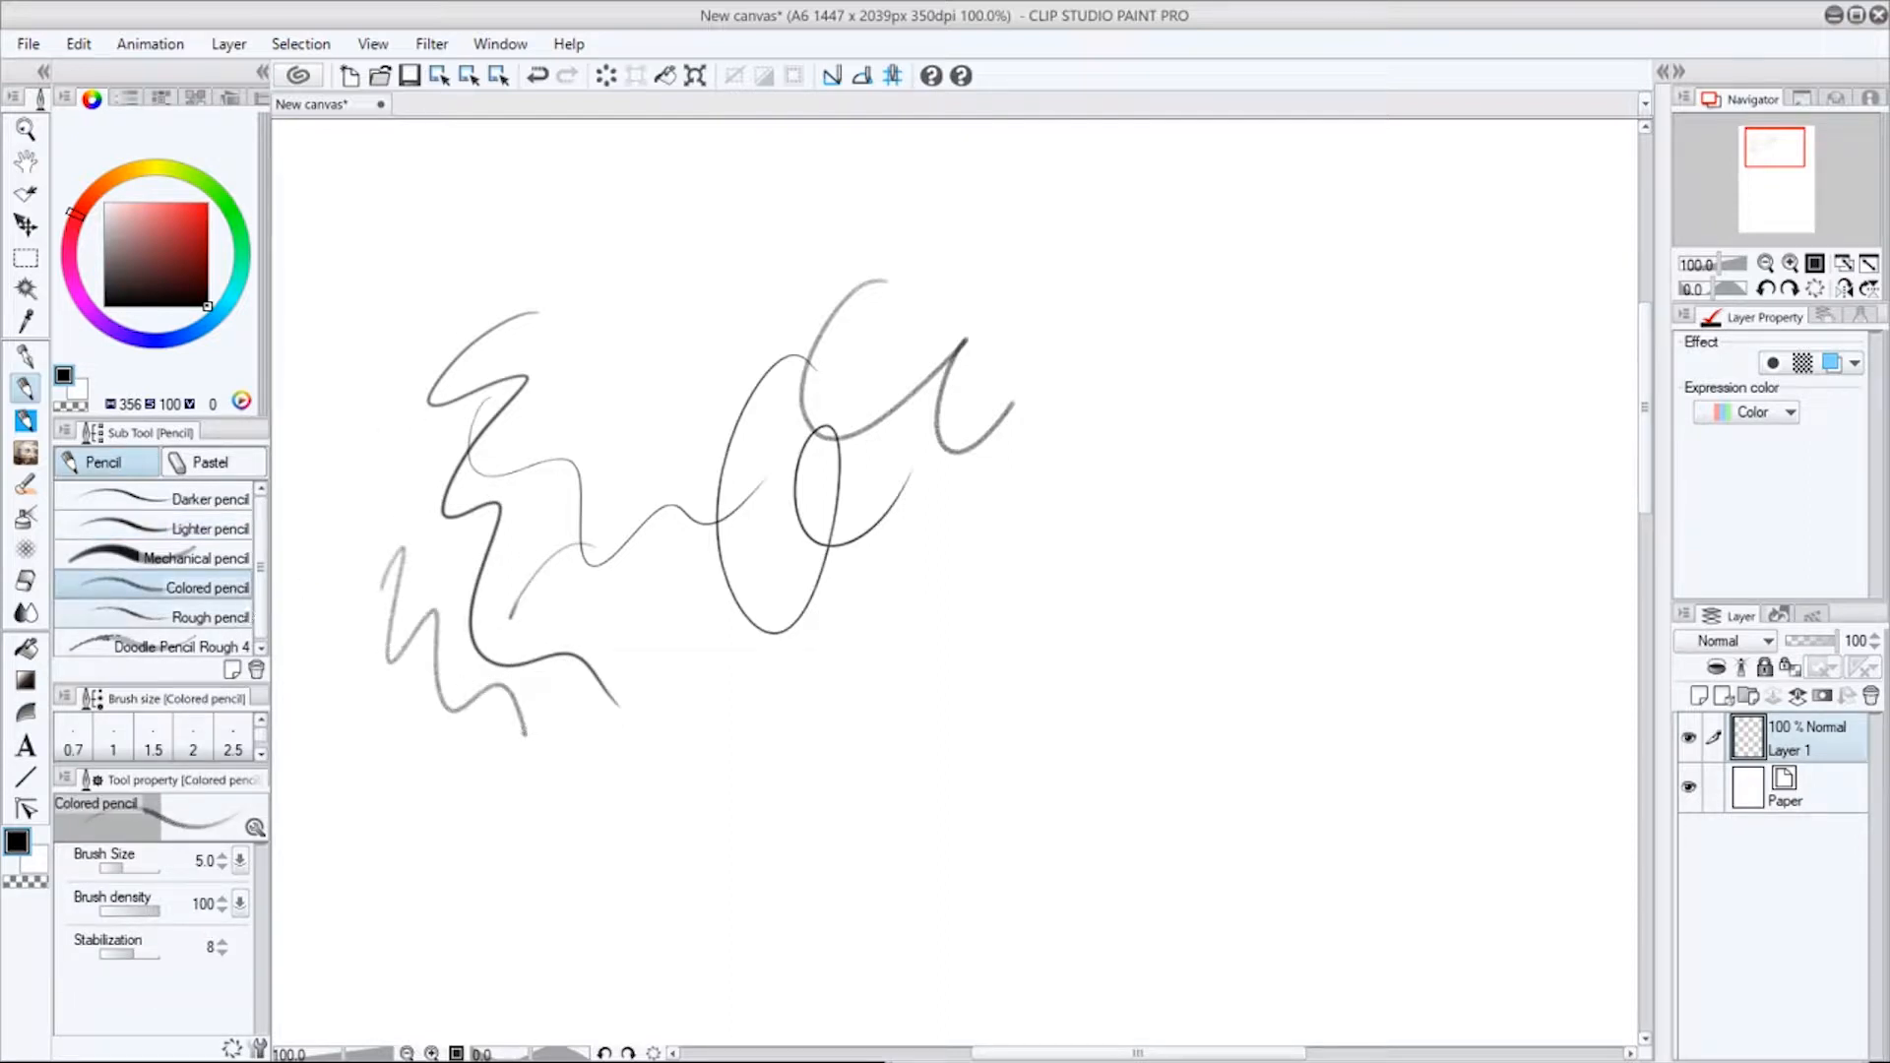
mouse_move(354, 539)
mouse_down()
mouse_move(446, 643)
mouse_move(531, 471)
mouse_move(1368, 438)
mouse_up()
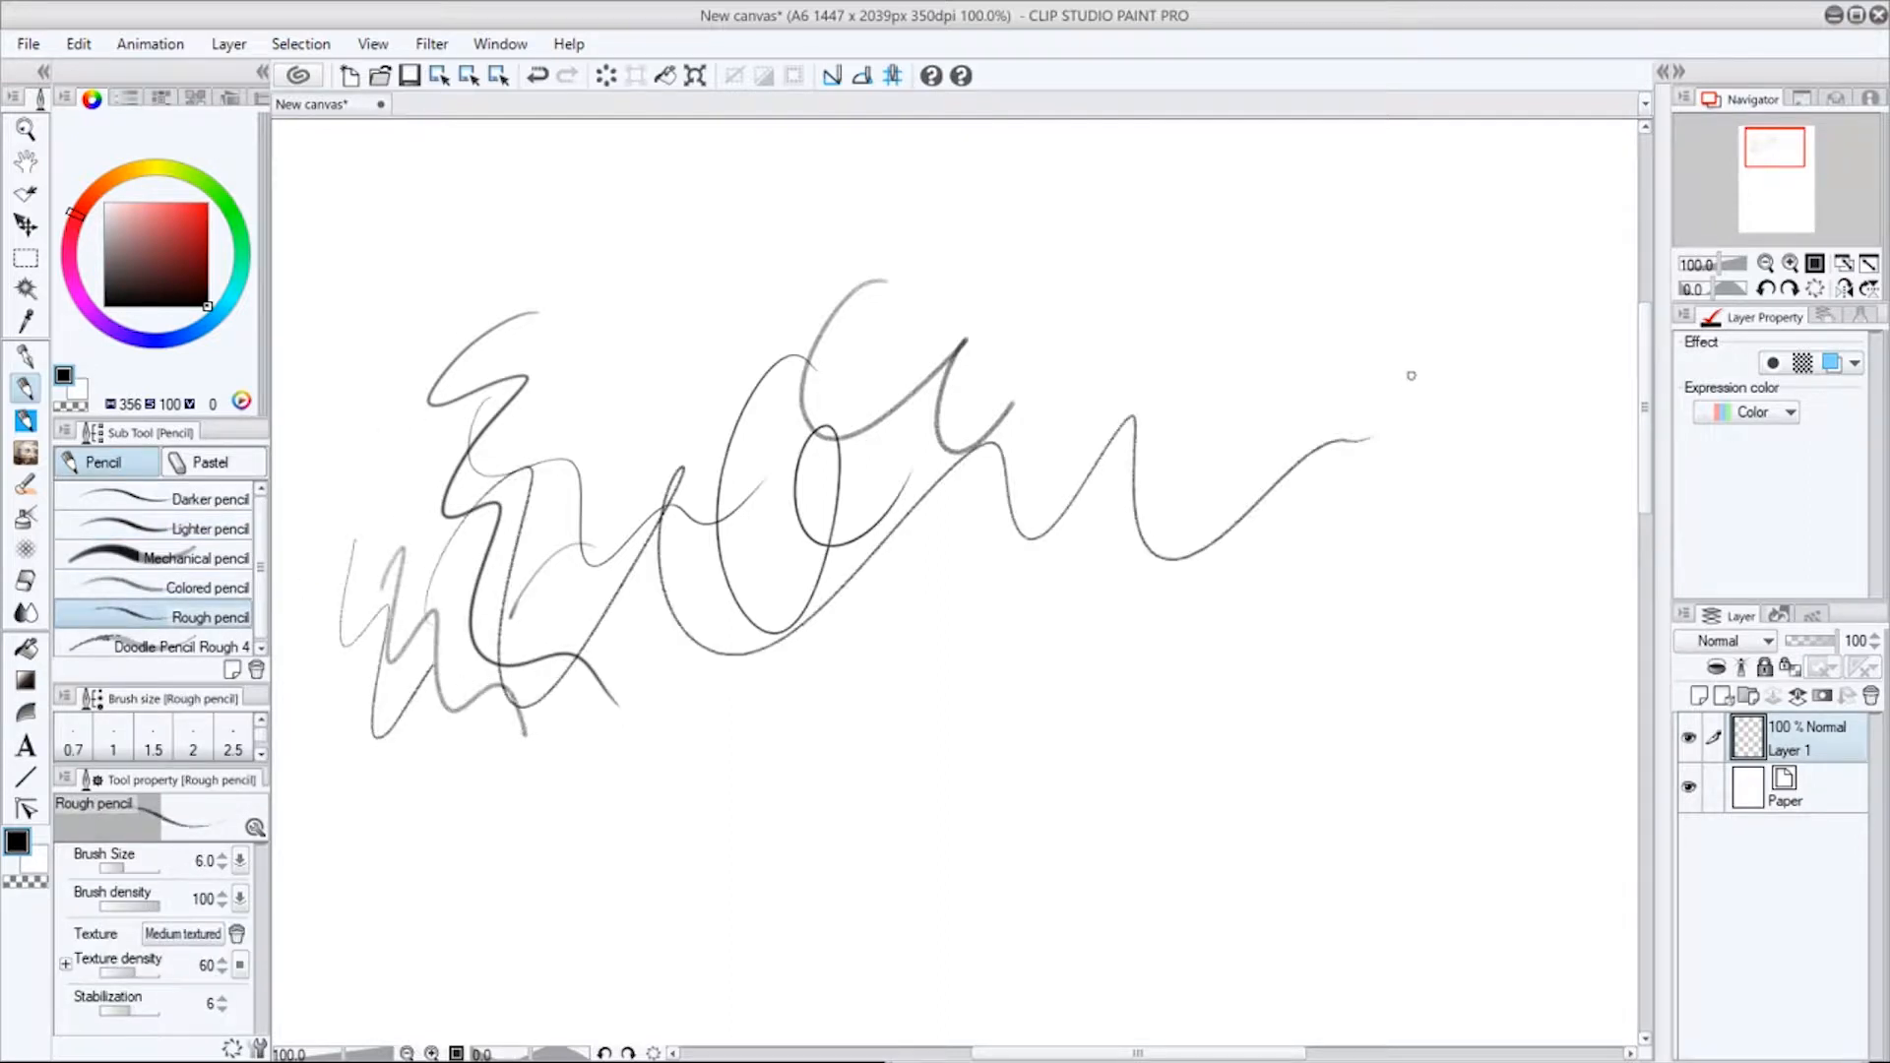
Sketch a loose oval with vertical and slanted horizontal guide lines below the test strokes using the Rough pencil.
mouse_move(925, 791)
mouse_down()
mouse_move(823, 744)
mouse_move(862, 684)
mouse_up()
drag(920, 646, 930, 907)
drag(809, 784, 1042, 751)
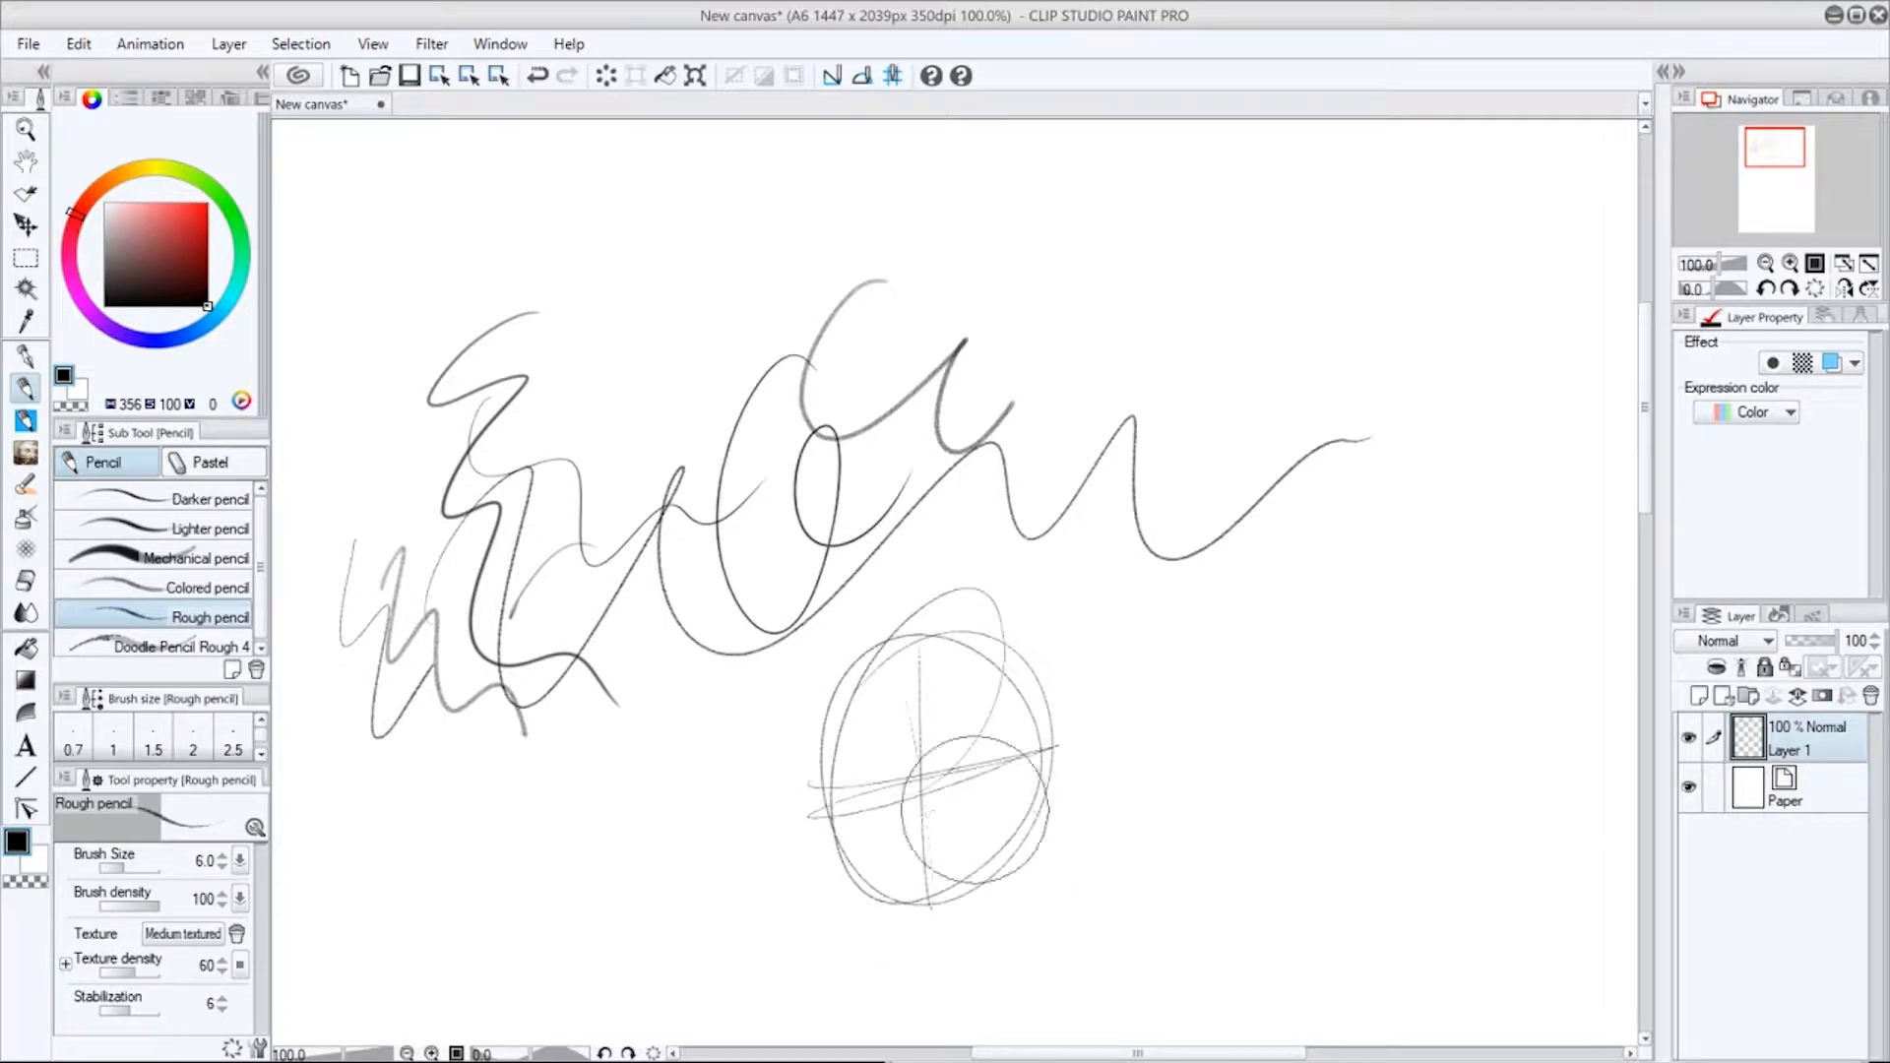
click(1789, 262)
drag(1245, 811, 1168, 409)
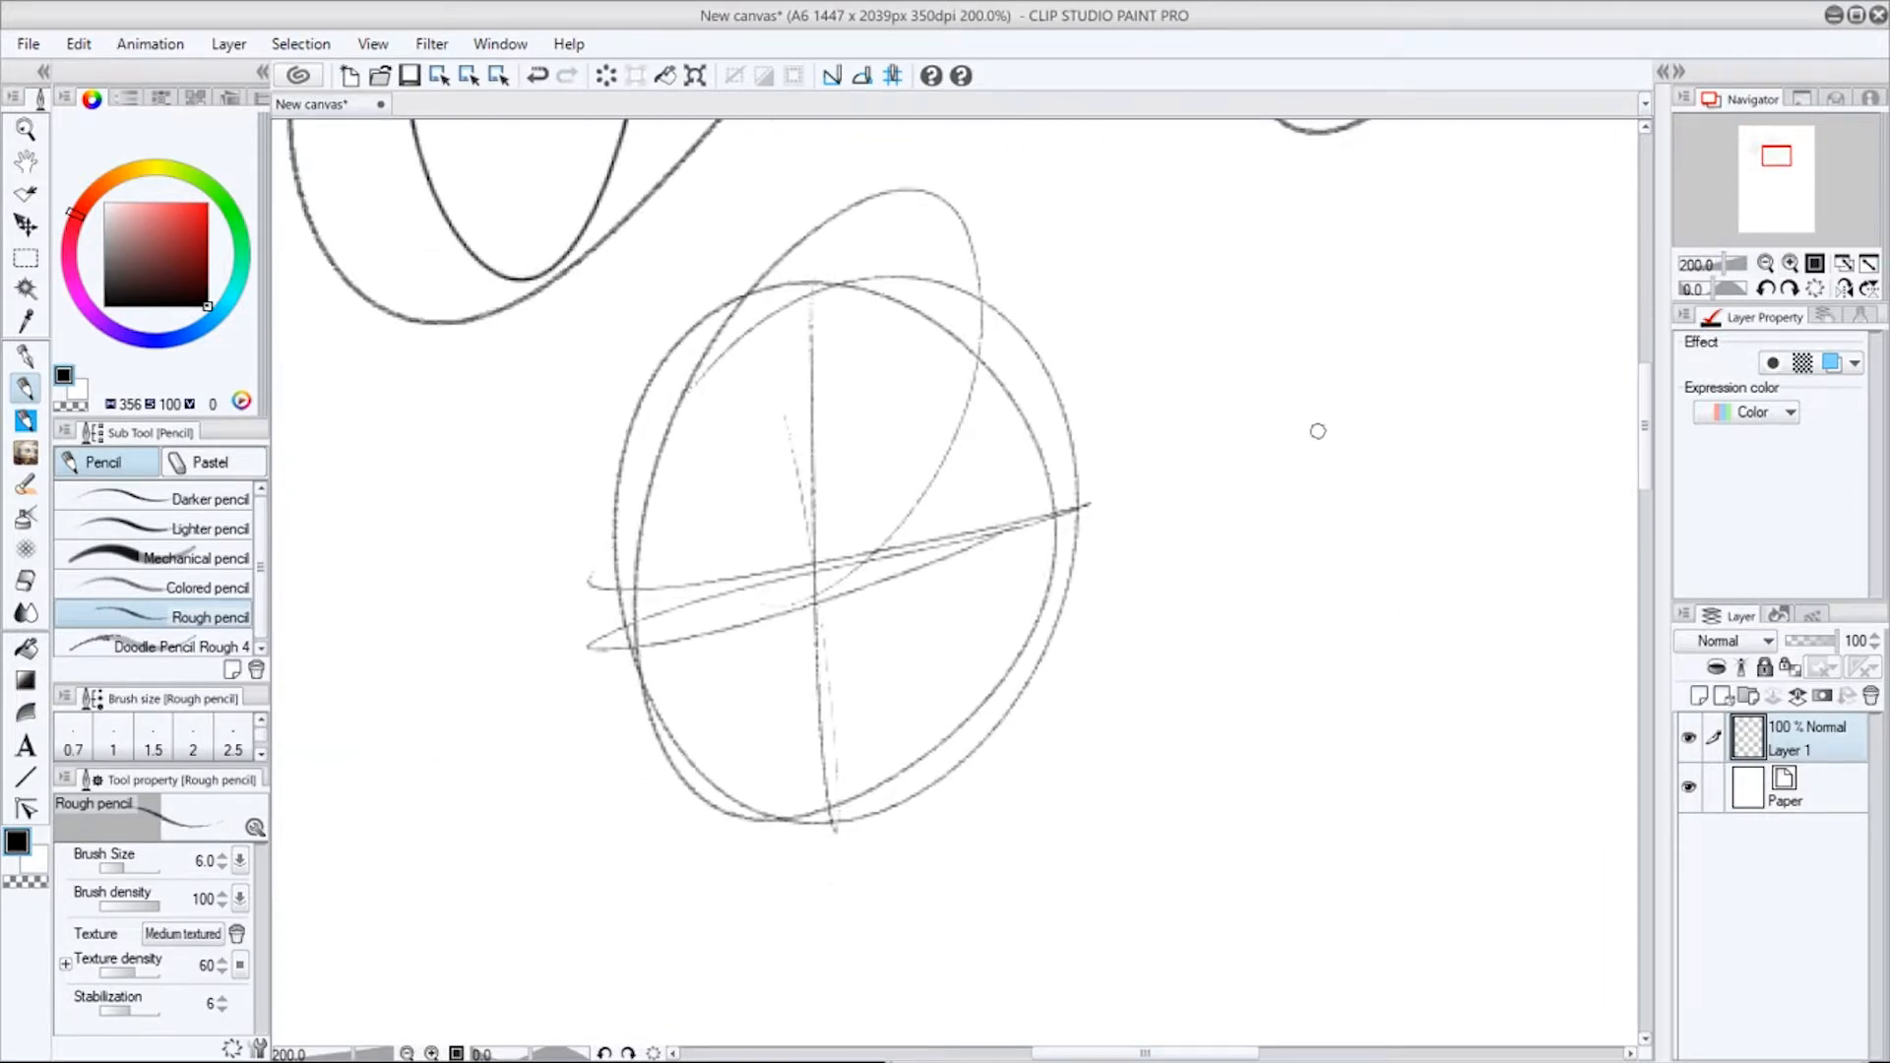
Erase all pencil strokes from the canvas with a greatly enlarged brush, and reduce the brush to its small size again.
click(1765, 262)
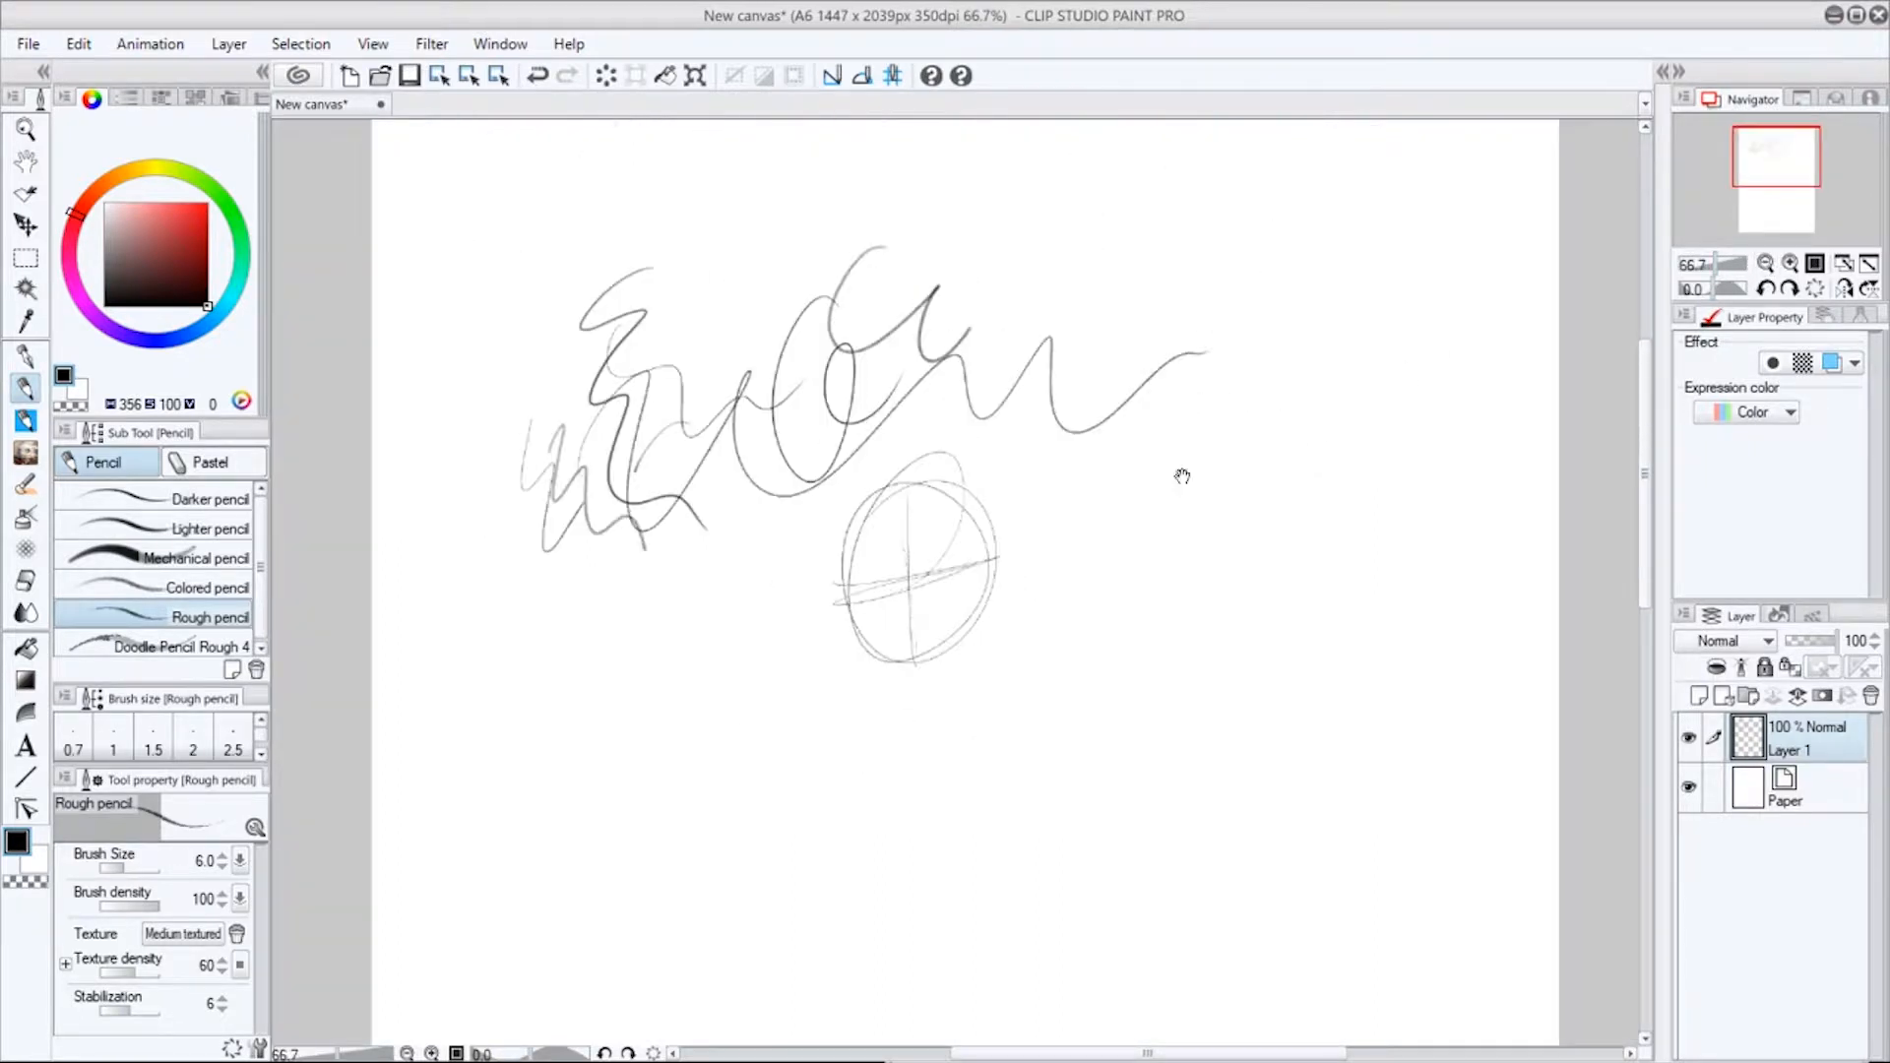
scroll(1181, 475, down, 1)
drag(1189, 494, 1162, 567)
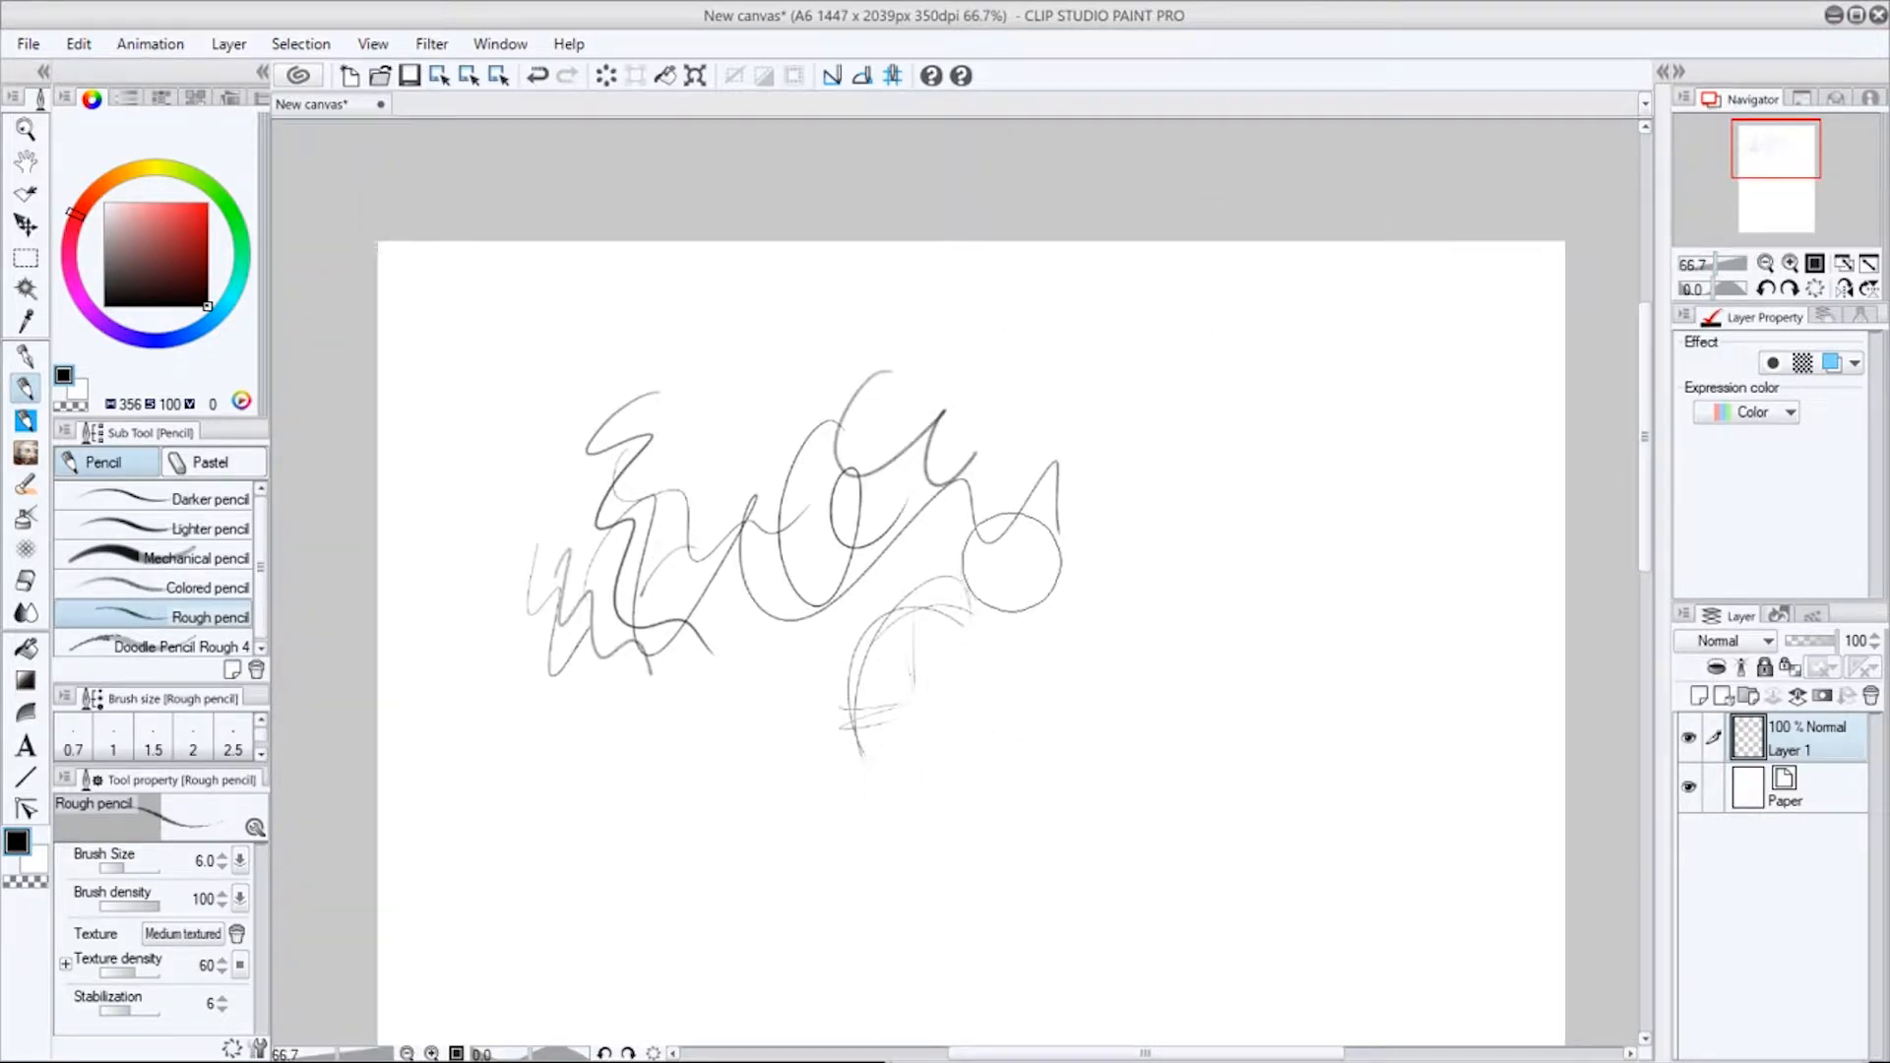
key(])
key(])
key(])
key(])
key(])
key(])
key(])
key(])
key(])
key(])
key(])
drag(899, 670, 590, 463)
key([)
key([)
key([)
key([)
key([)
key([)
key([)
key([)
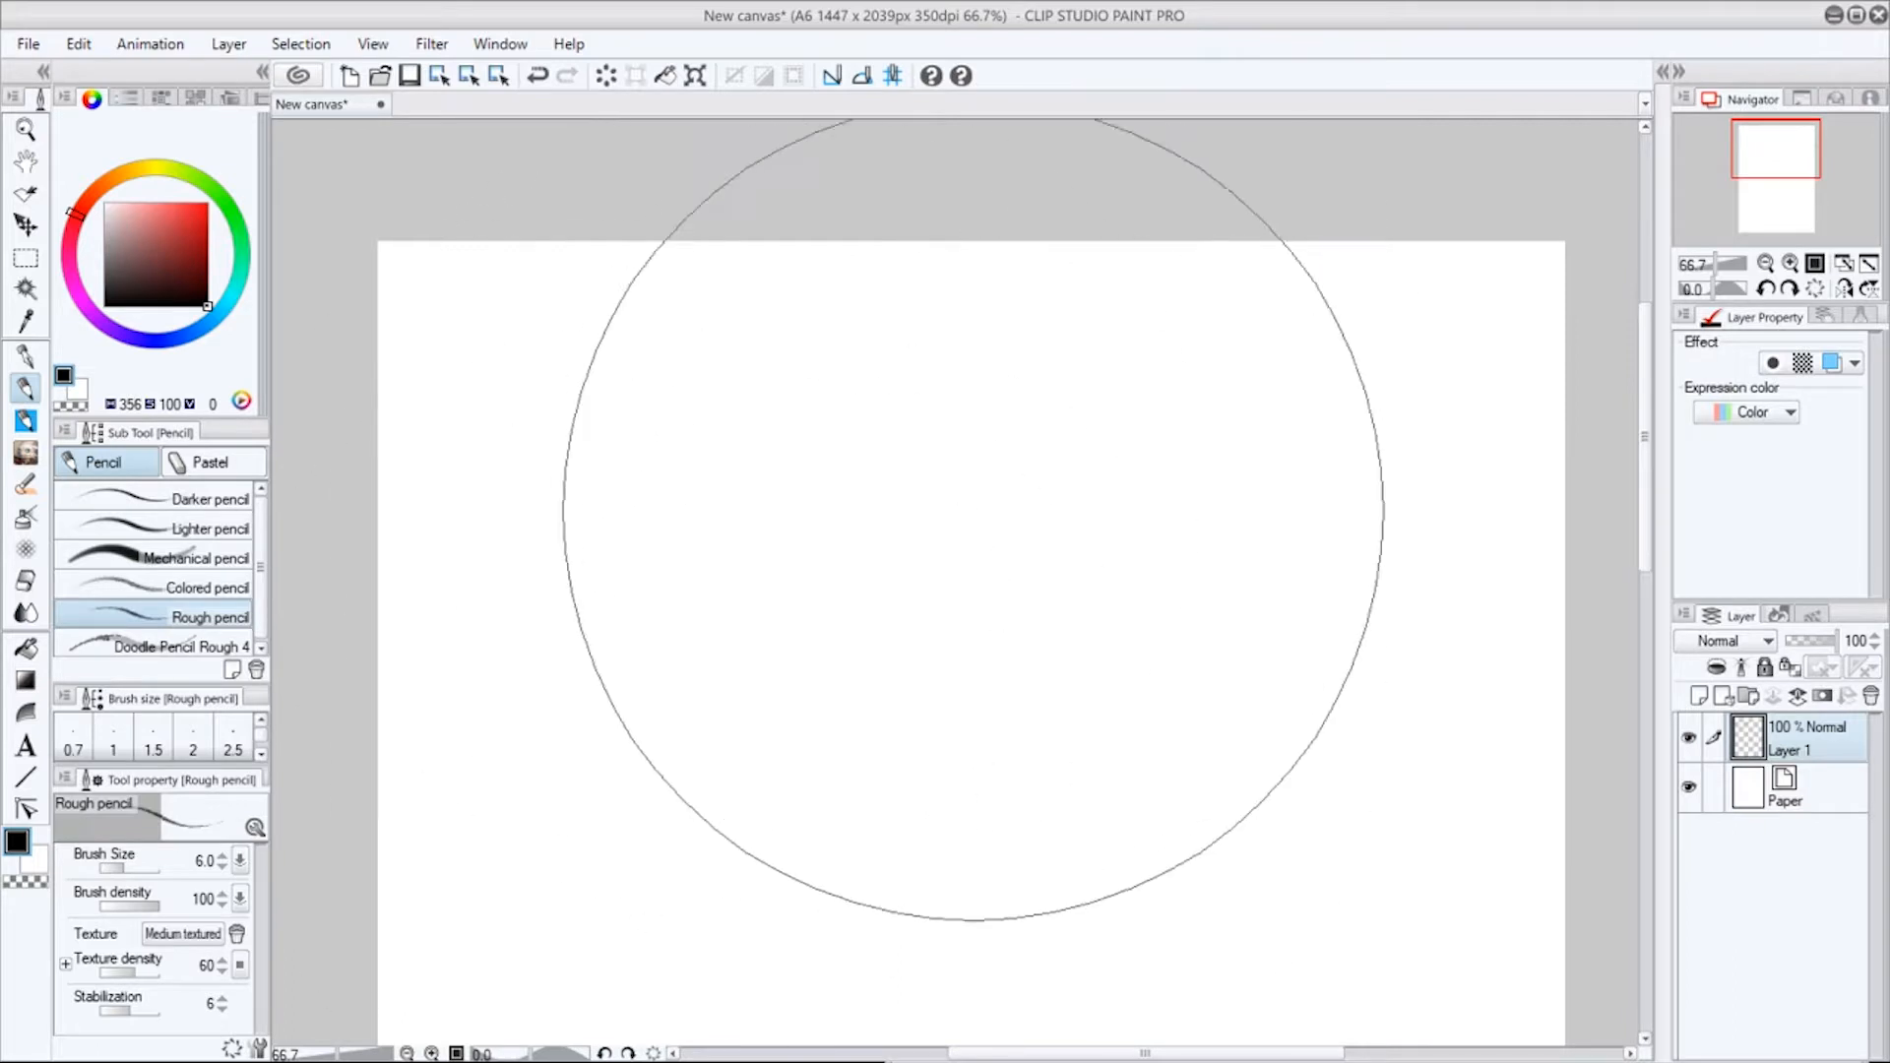
key([)
key([)
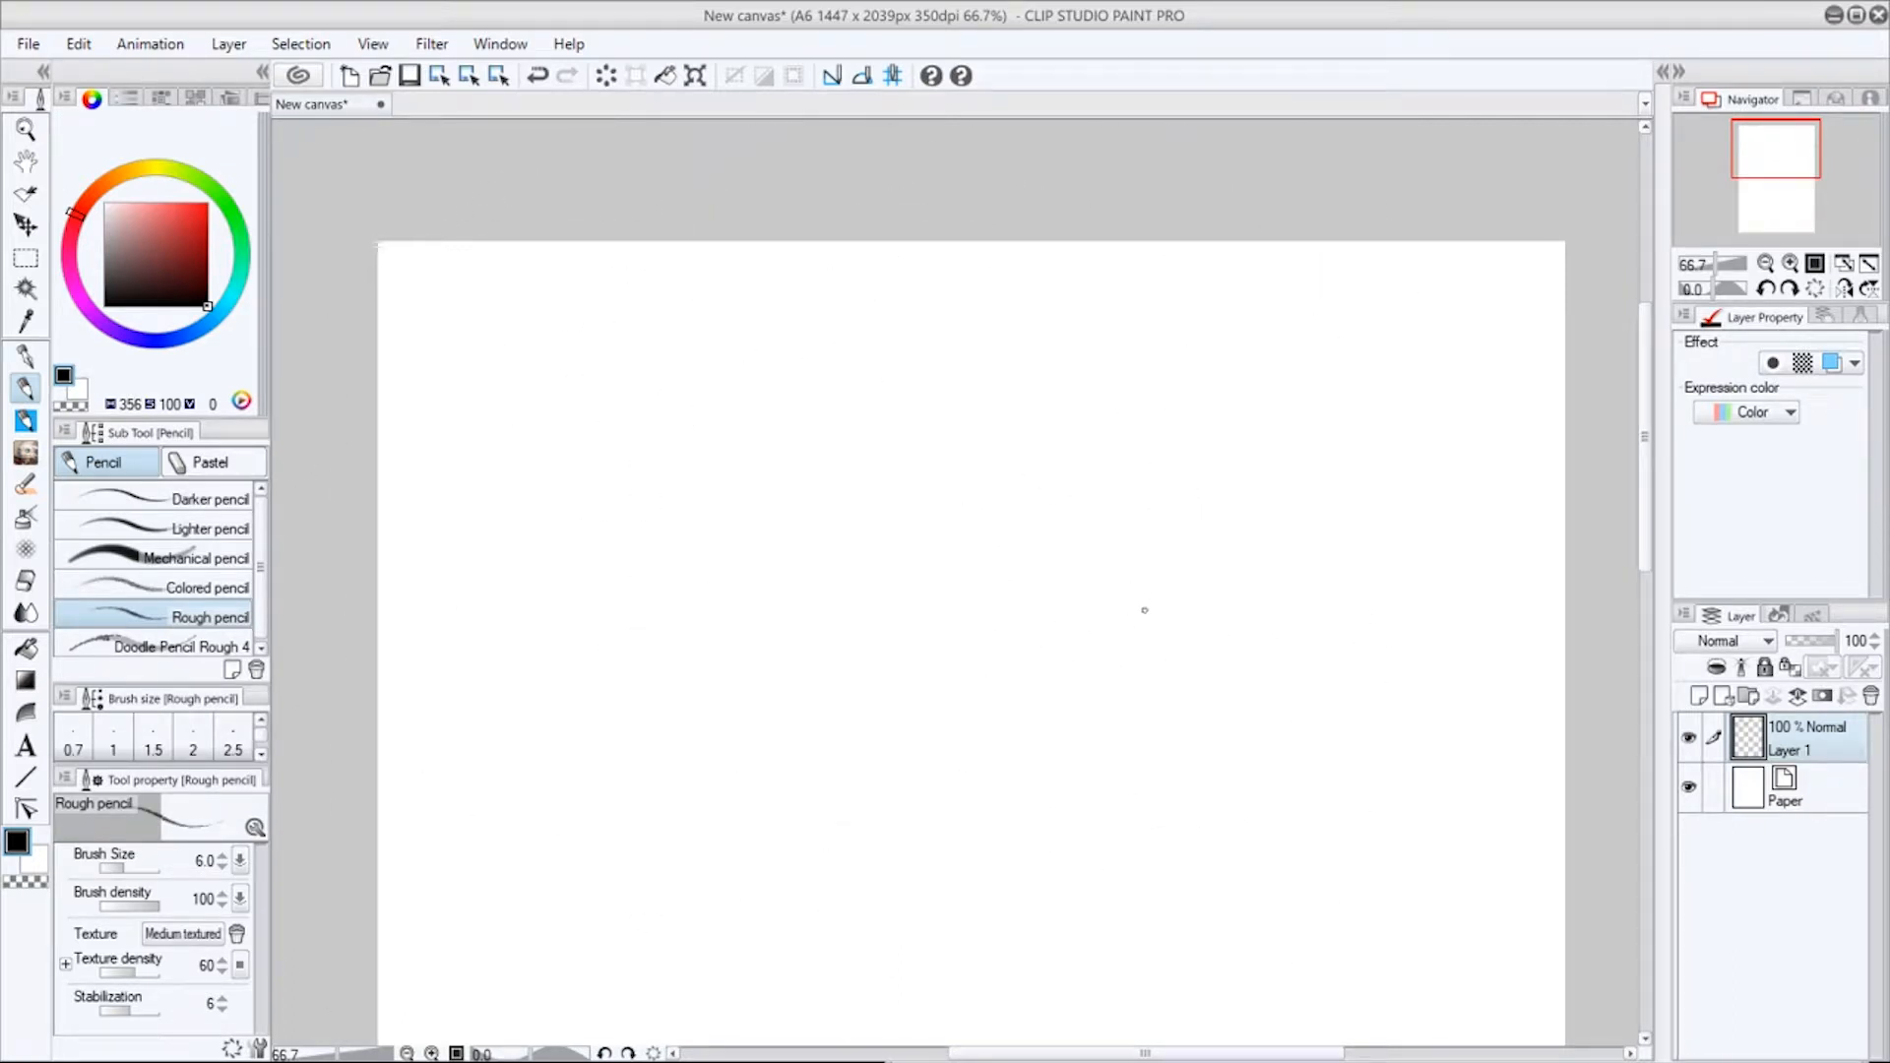
Switch from the pencils to the Pen tool, trying the Turnip pen before choosing the G-pen.
click(1790, 264)
drag(1220, 520, 1217, 632)
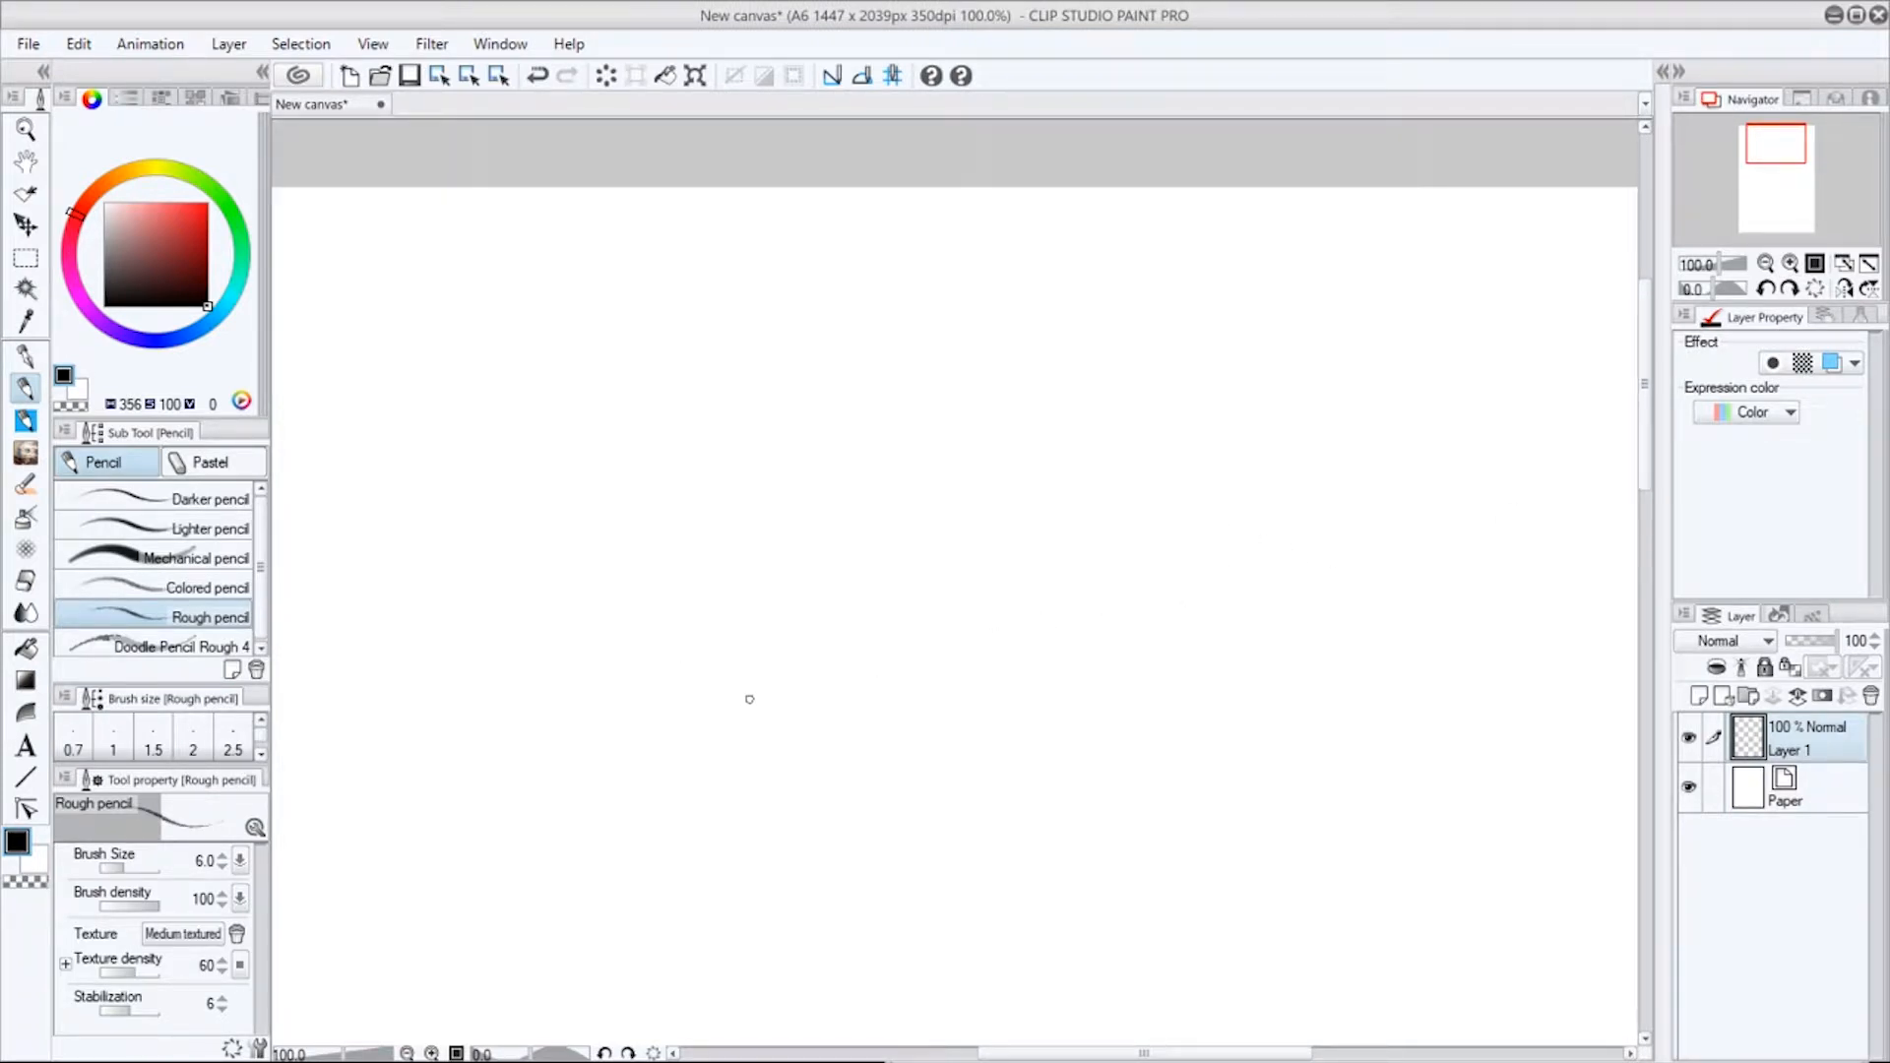
mouse_move(1155, 862)
mouse_down()
mouse_move(1122, 717)
mouse_move(1177, 785)
mouse_move(1224, 751)
mouse_up()
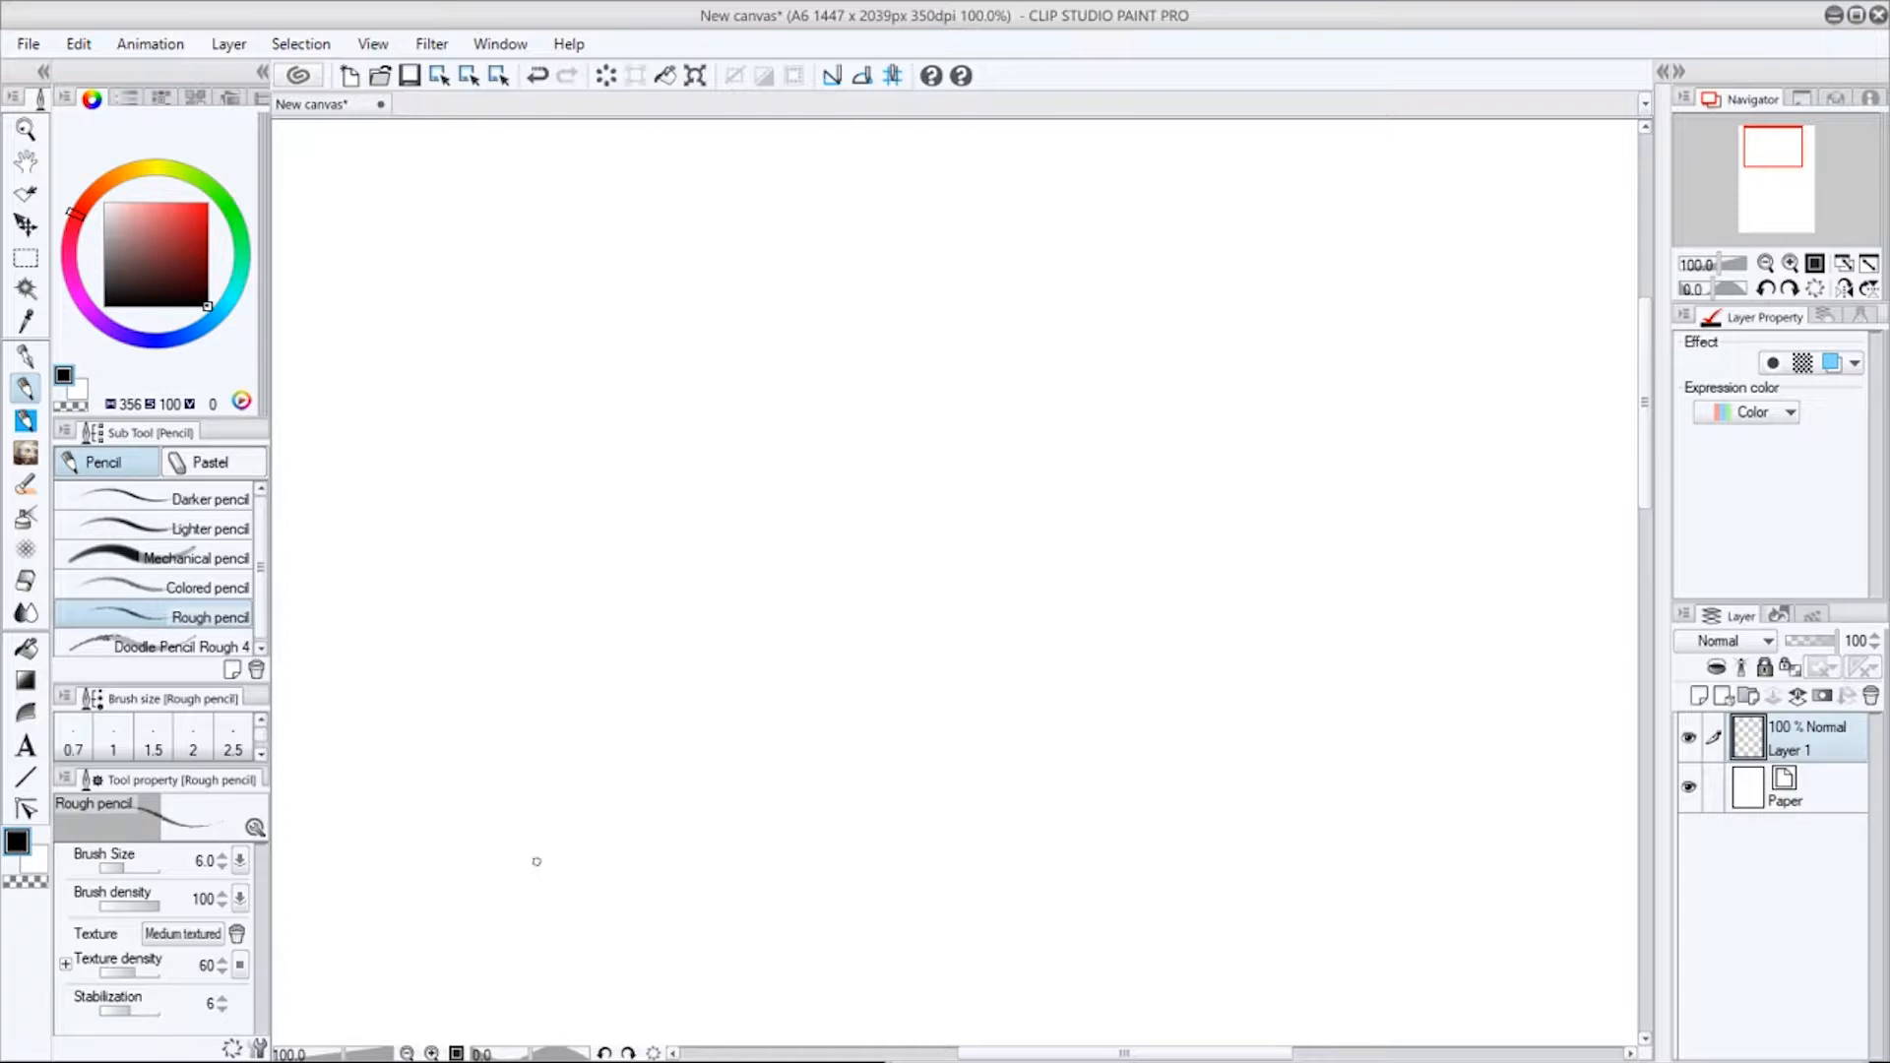
drag(263, 567, 264, 570)
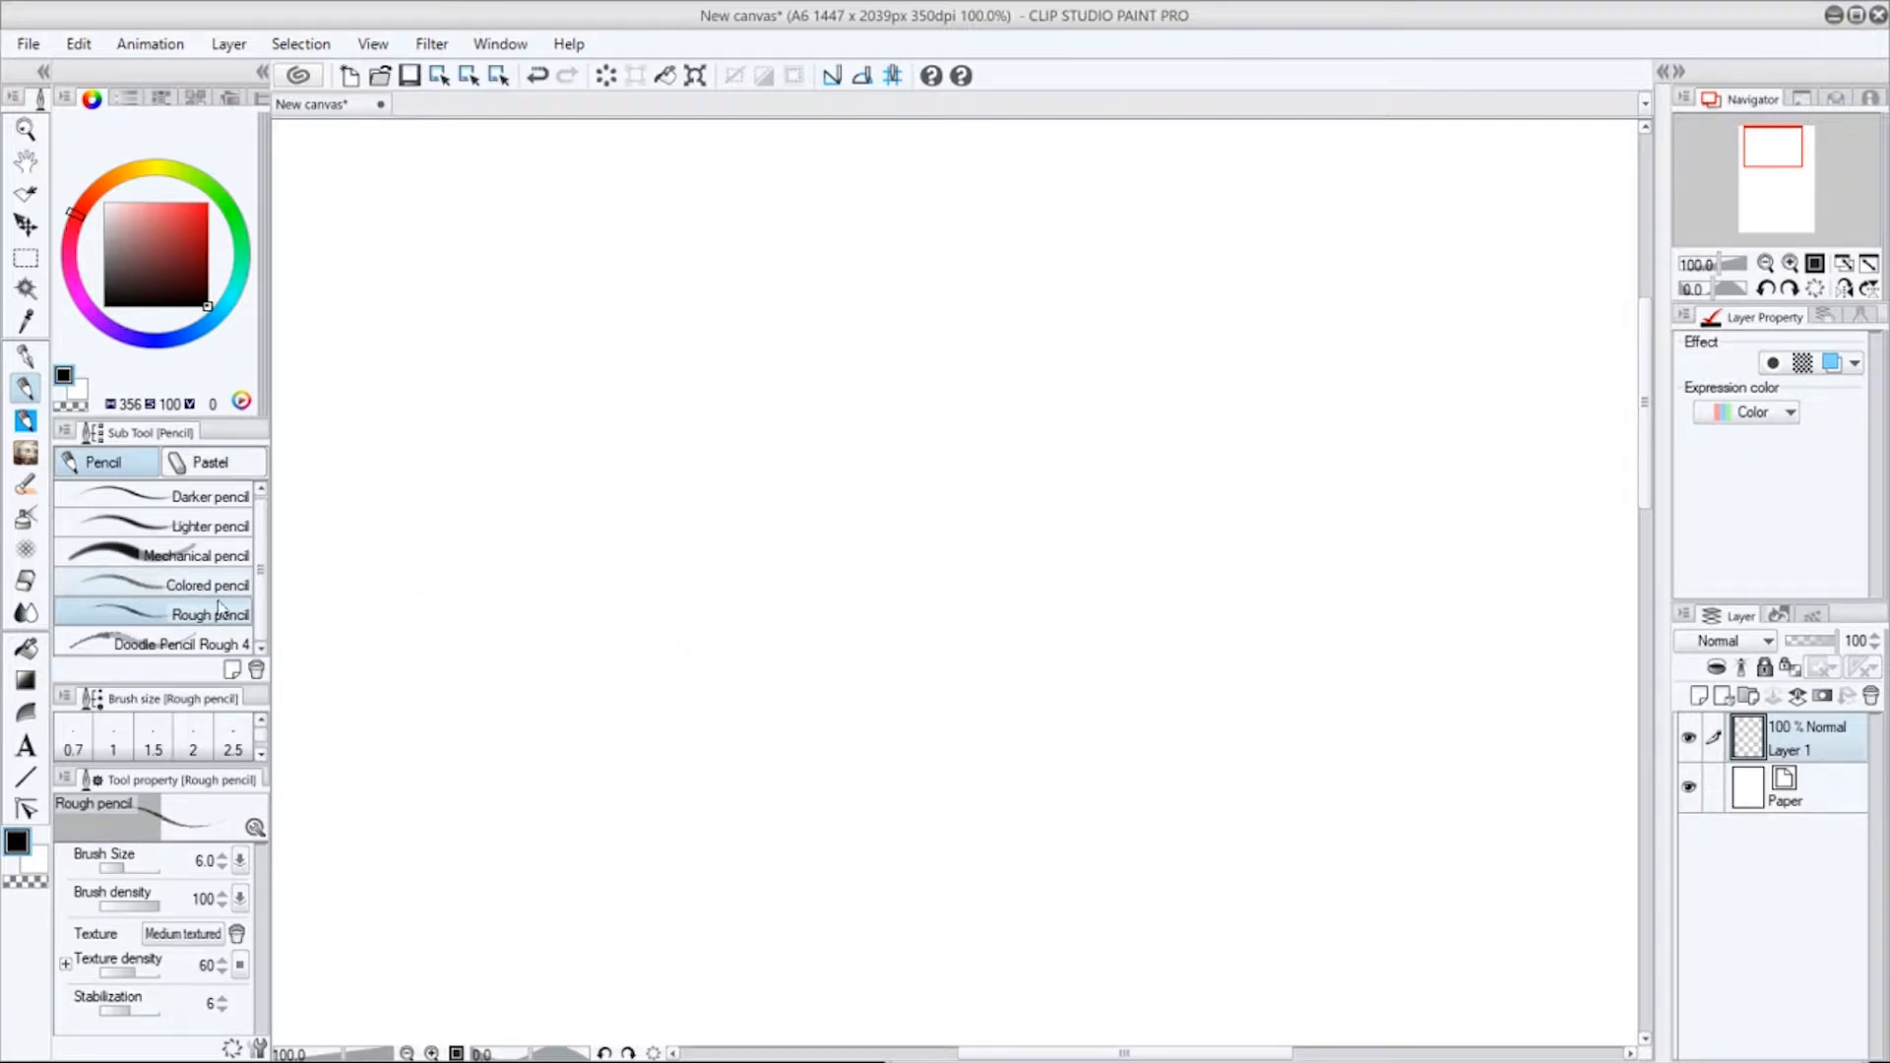
key(p)
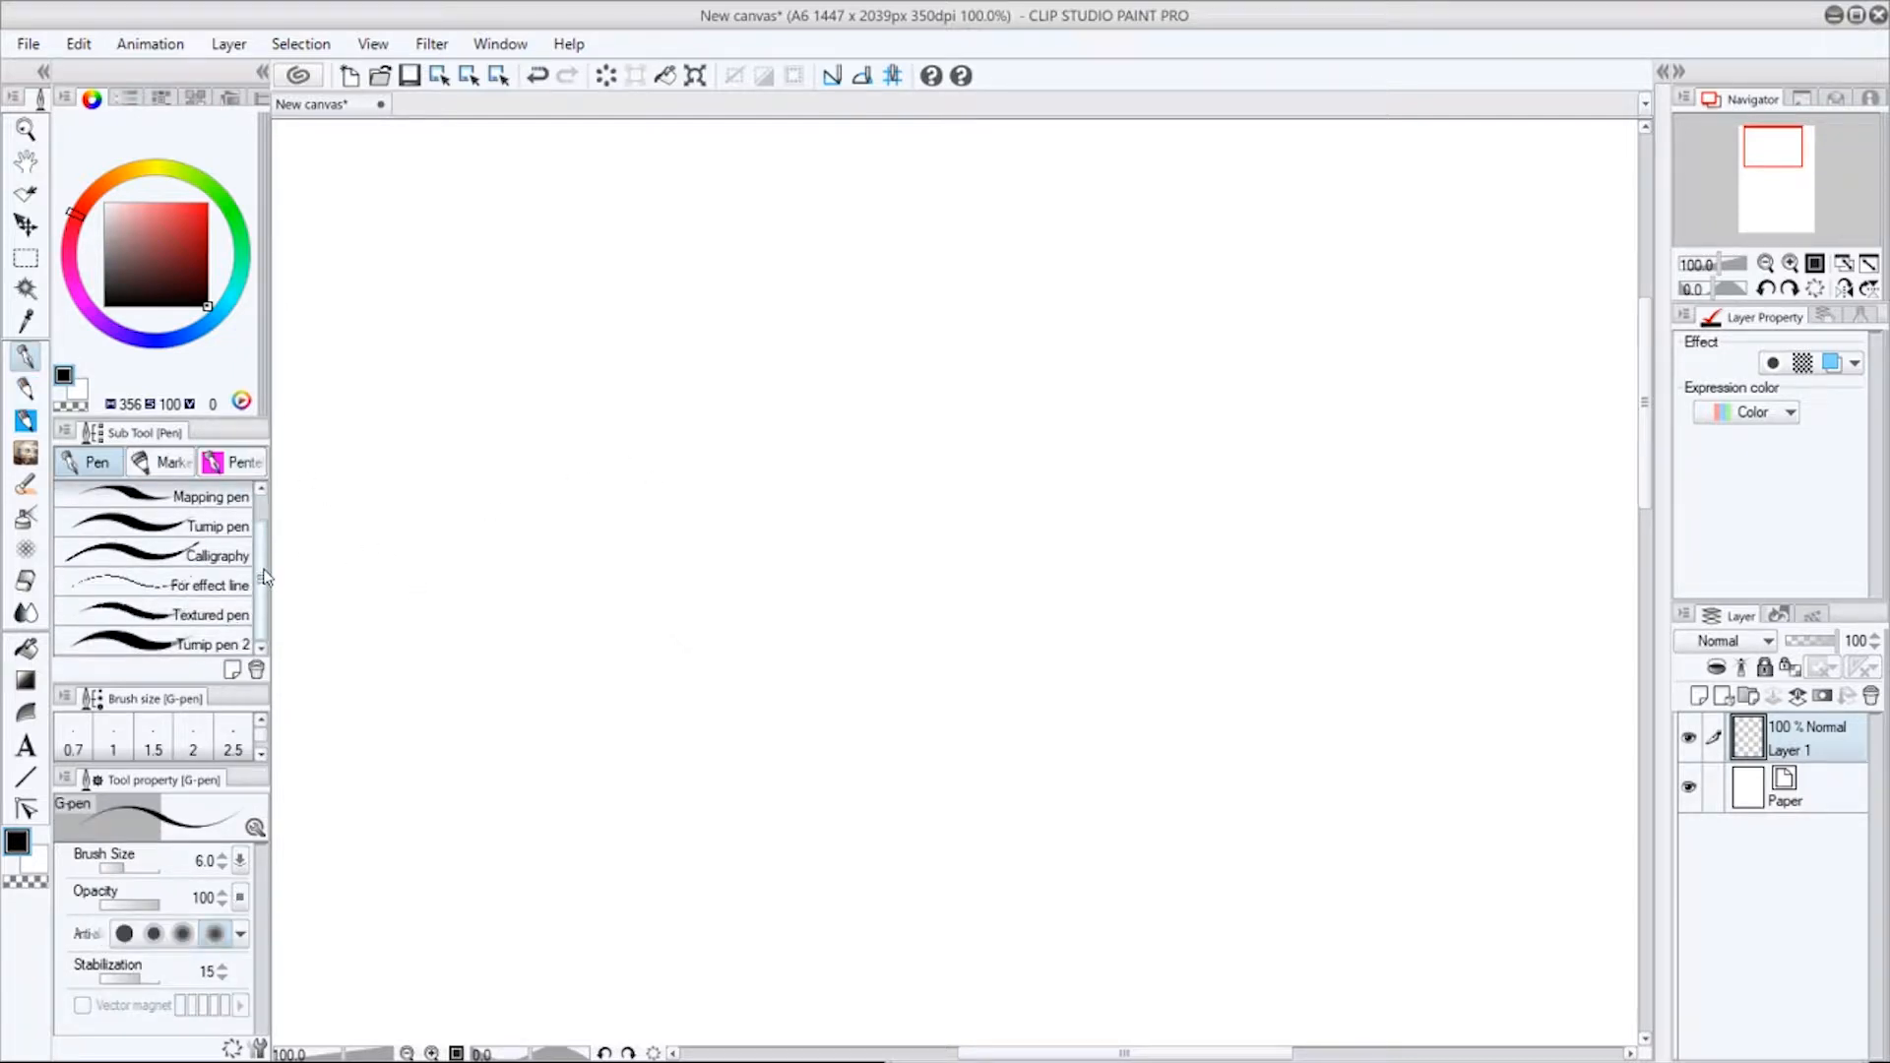
drag(264, 605, 266, 542)
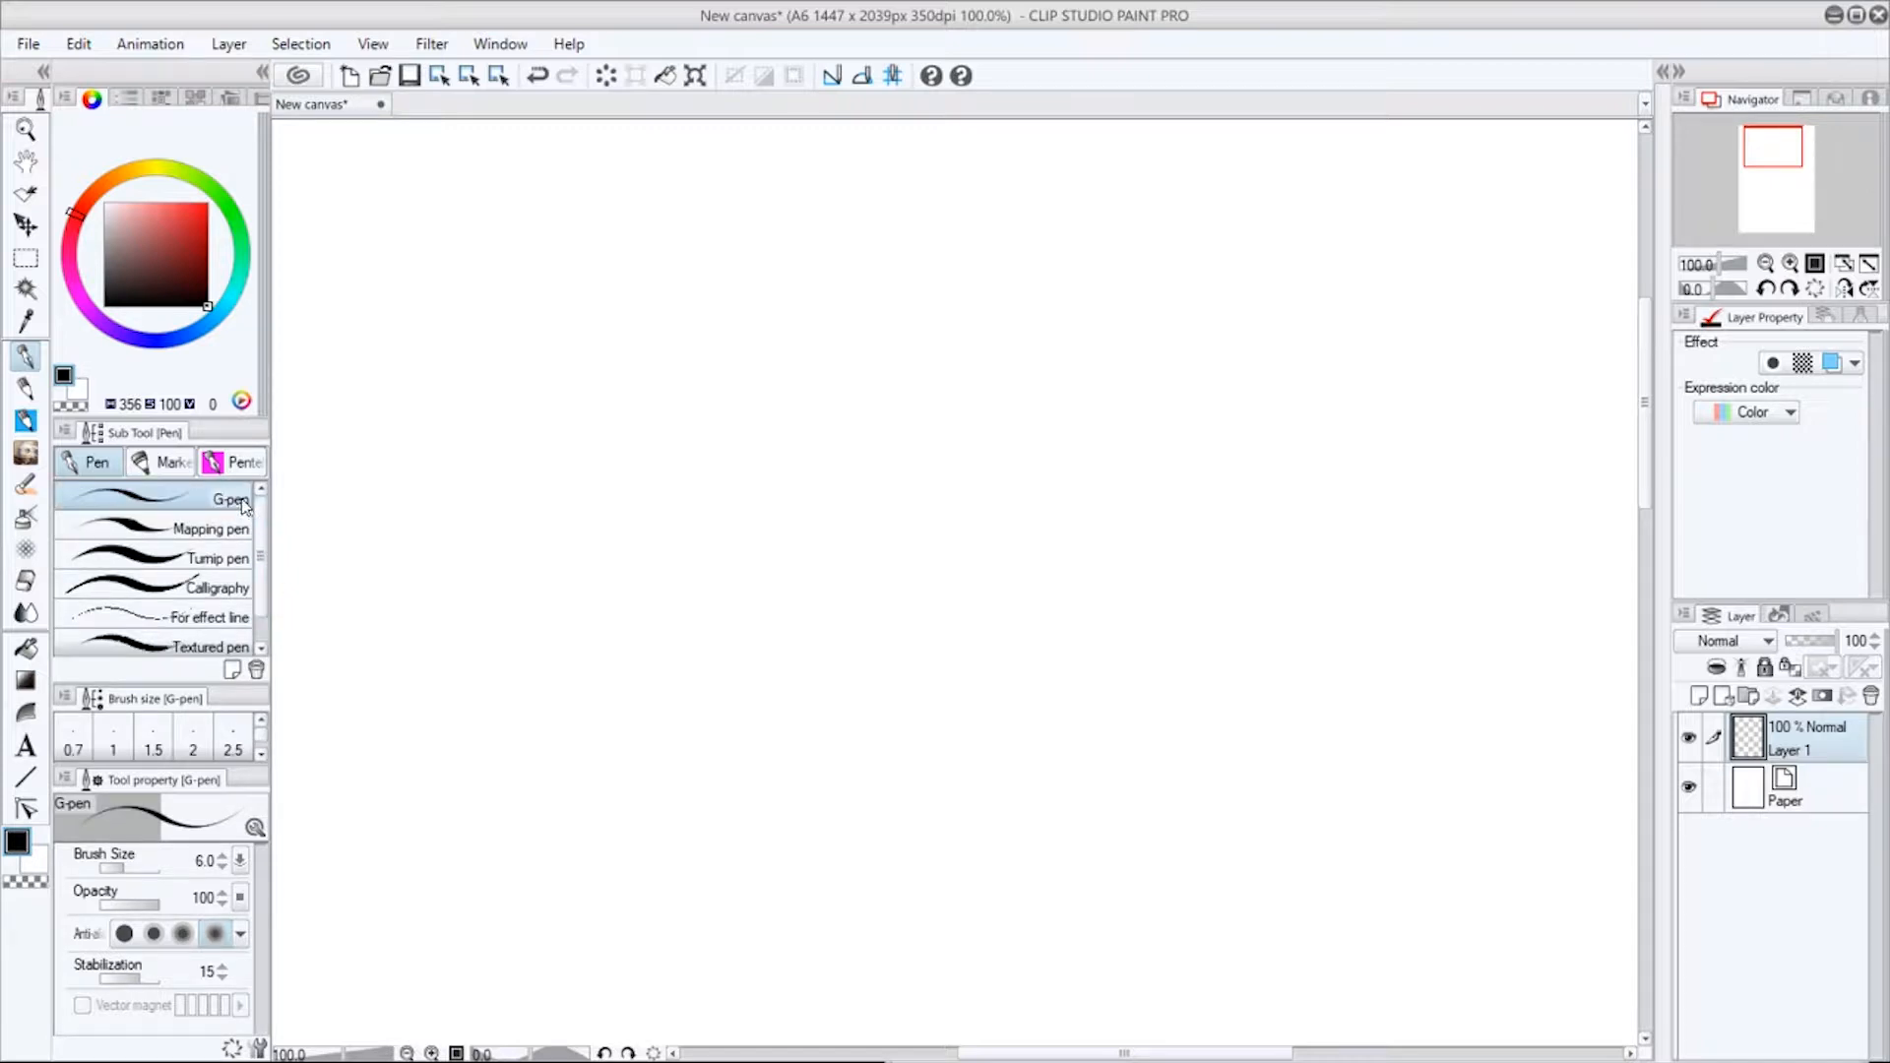
click(244, 557)
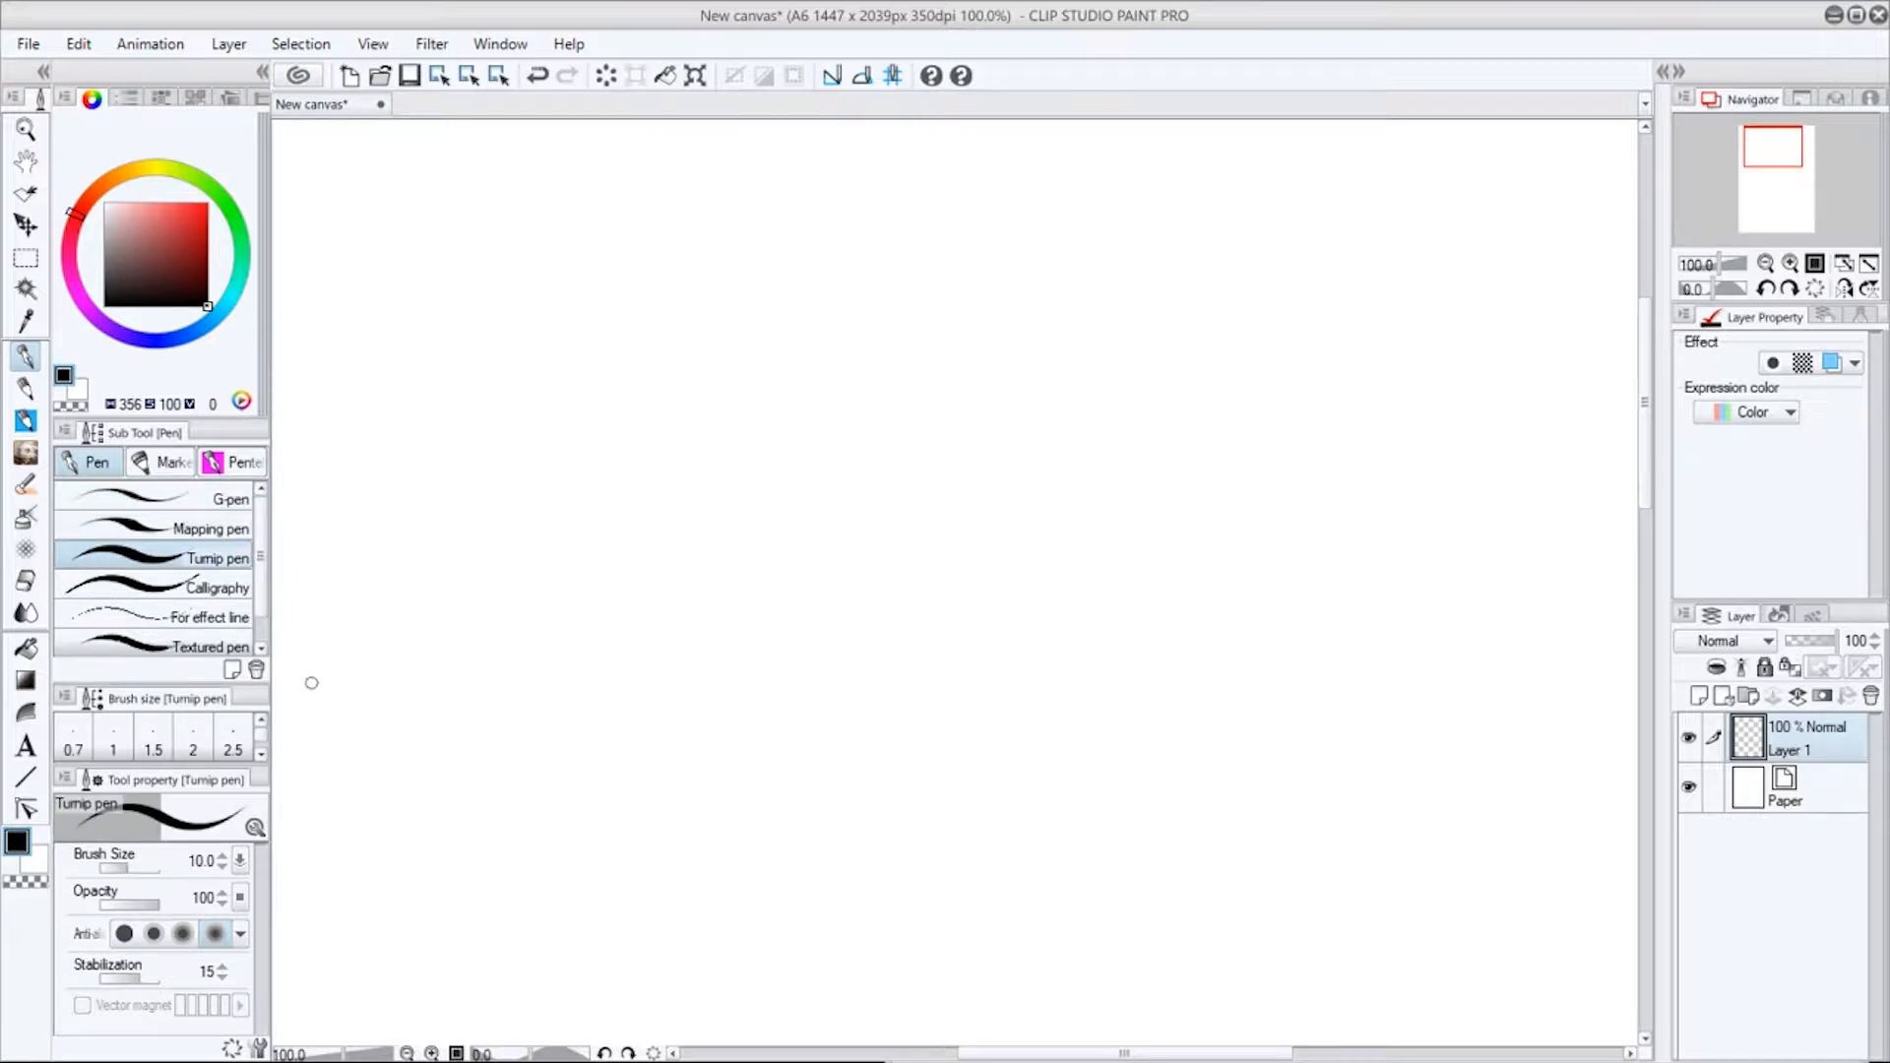
click(206, 498)
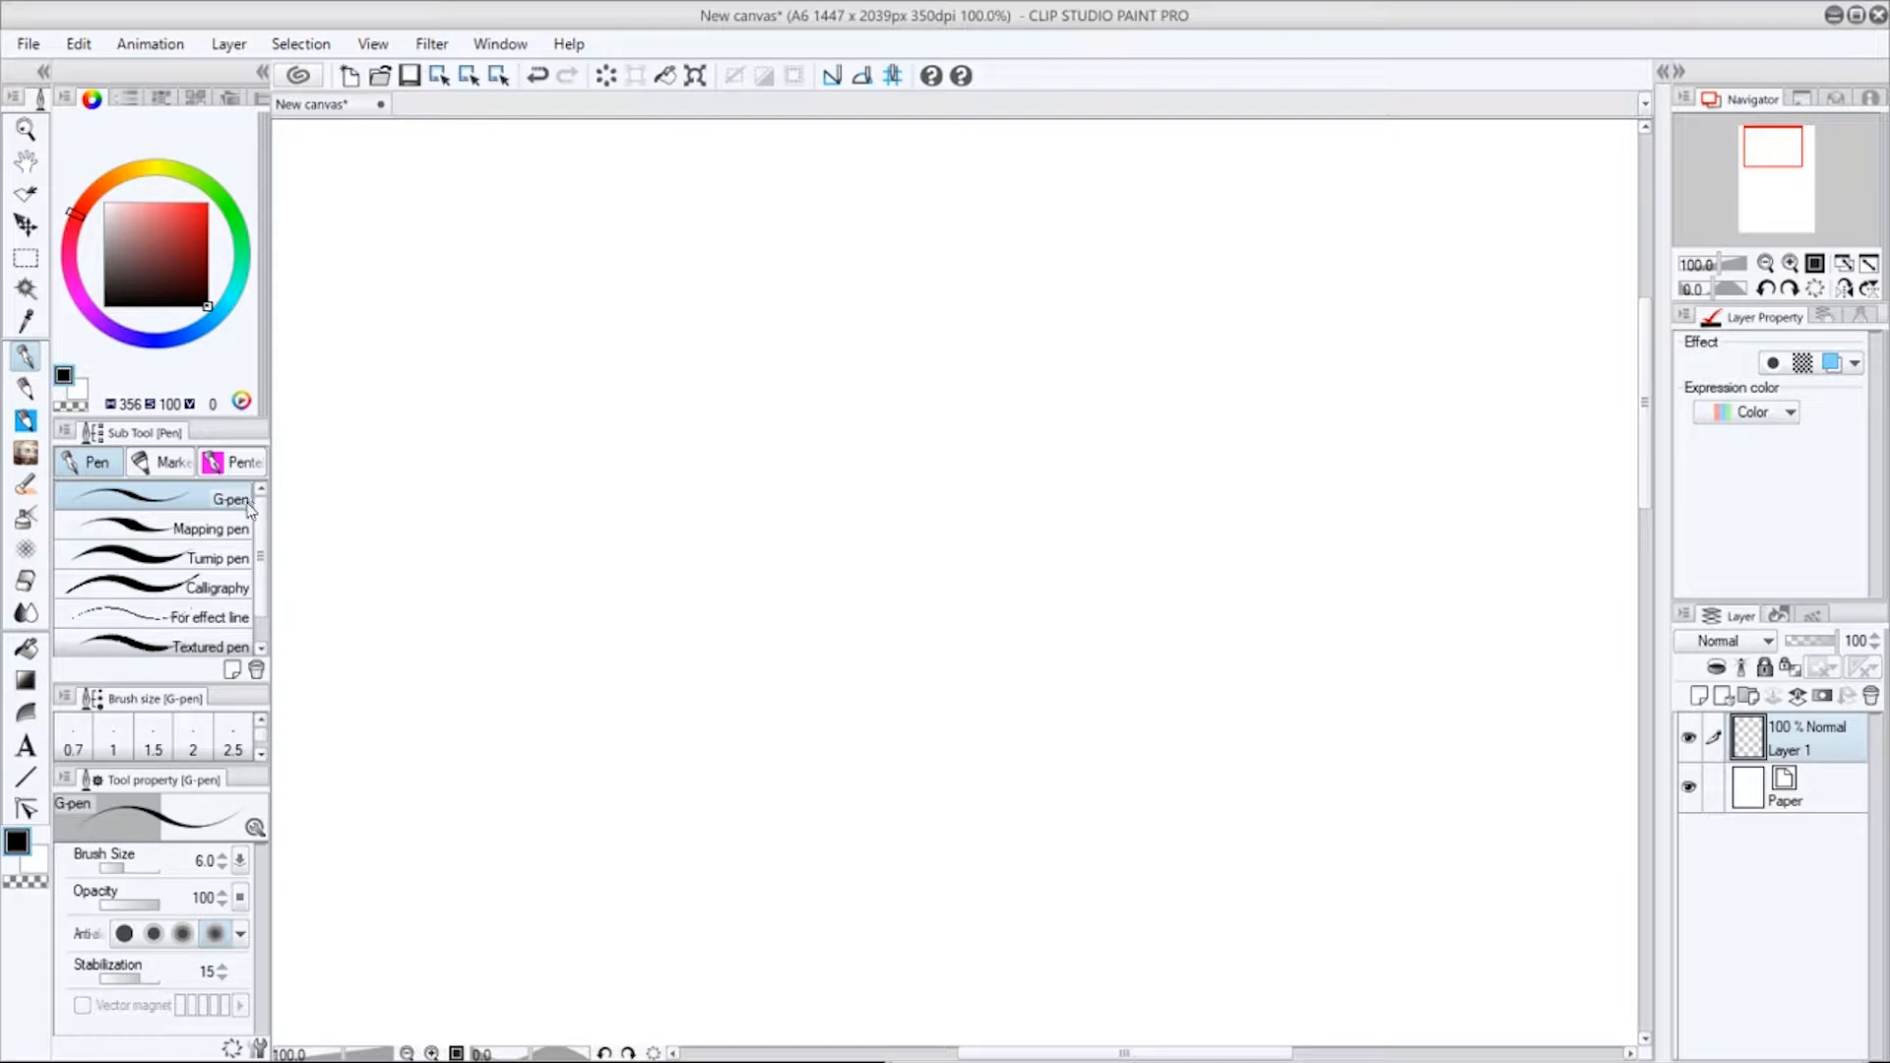
Draw three separate wavy test strokes with the G-pen, one above another, the uppermost with loops.
mouse_move(414, 536)
mouse_down()
mouse_move(471, 431)
mouse_move(515, 517)
mouse_move(639, 486)
mouse_move(873, 356)
mouse_up()
mouse_move(472, 760)
mouse_down()
mouse_move(645, 652)
mouse_move(968, 514)
mouse_up()
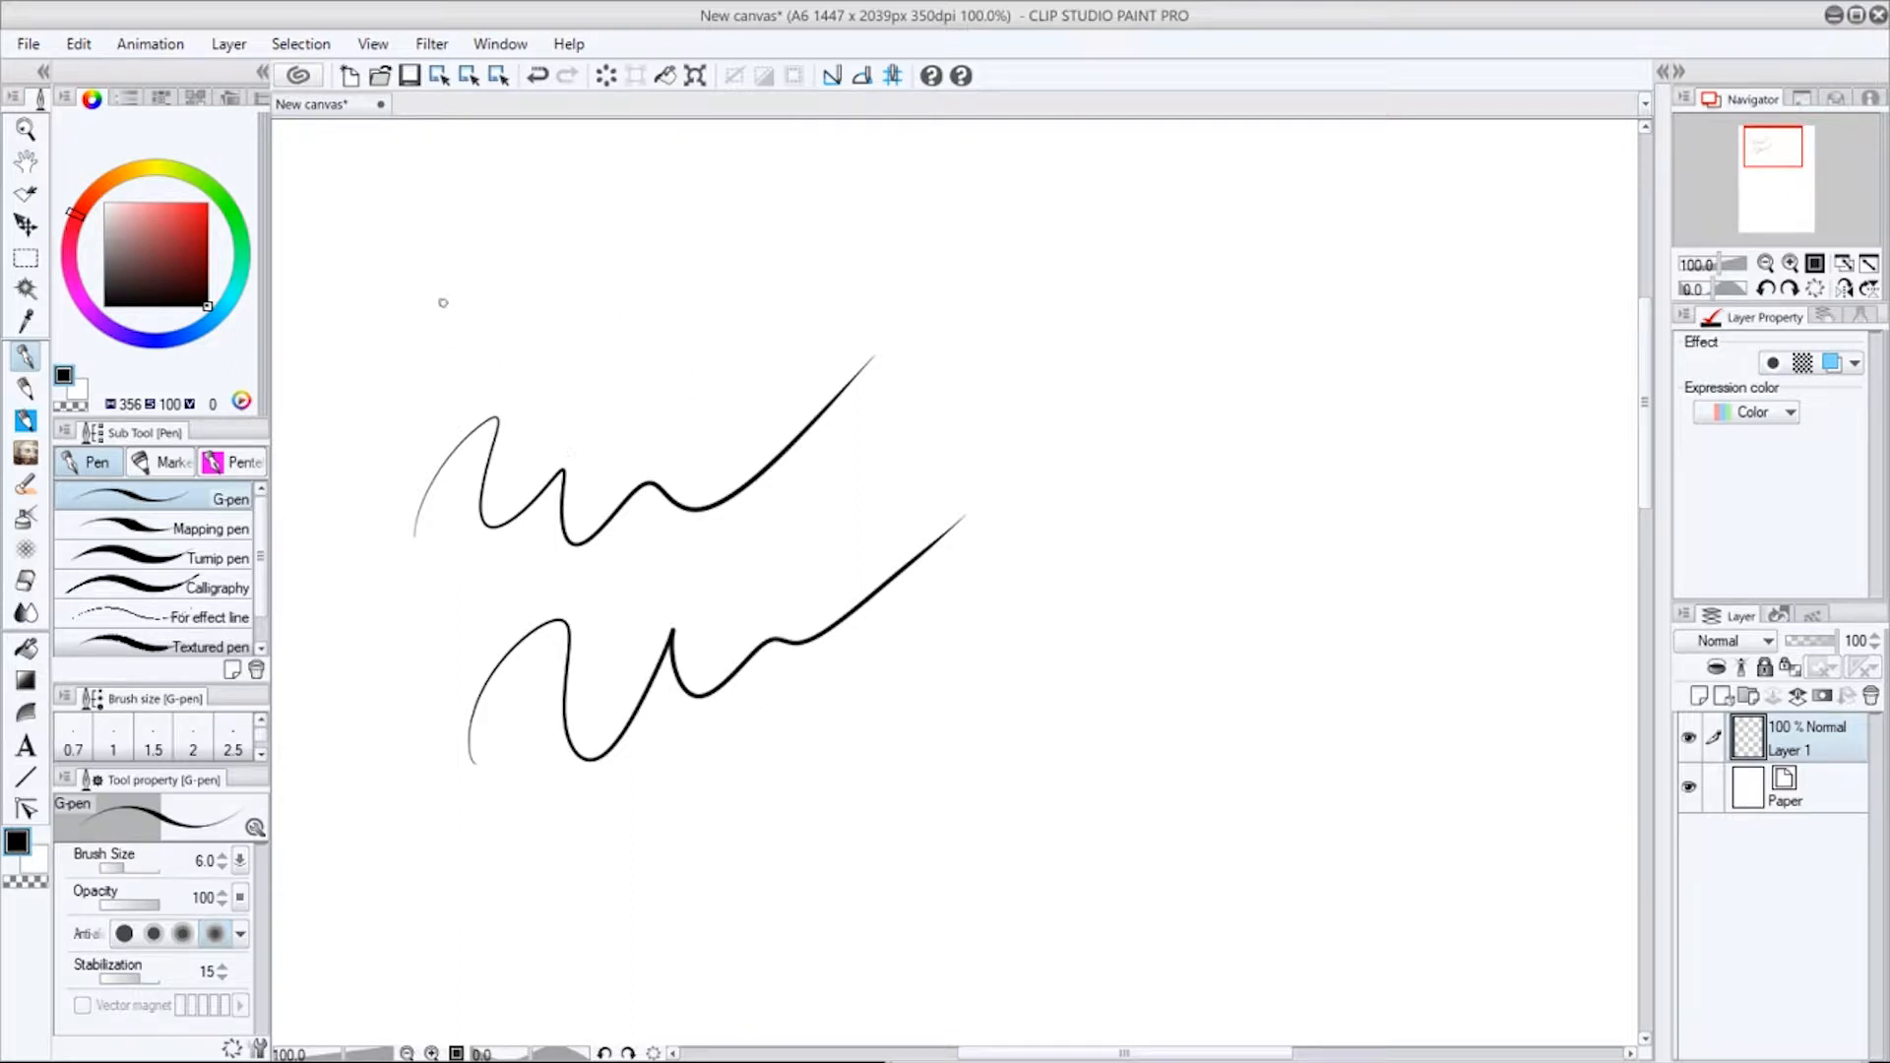
mouse_move(423, 340)
mouse_down()
mouse_move(668, 215)
mouse_move(960, 180)
mouse_up()
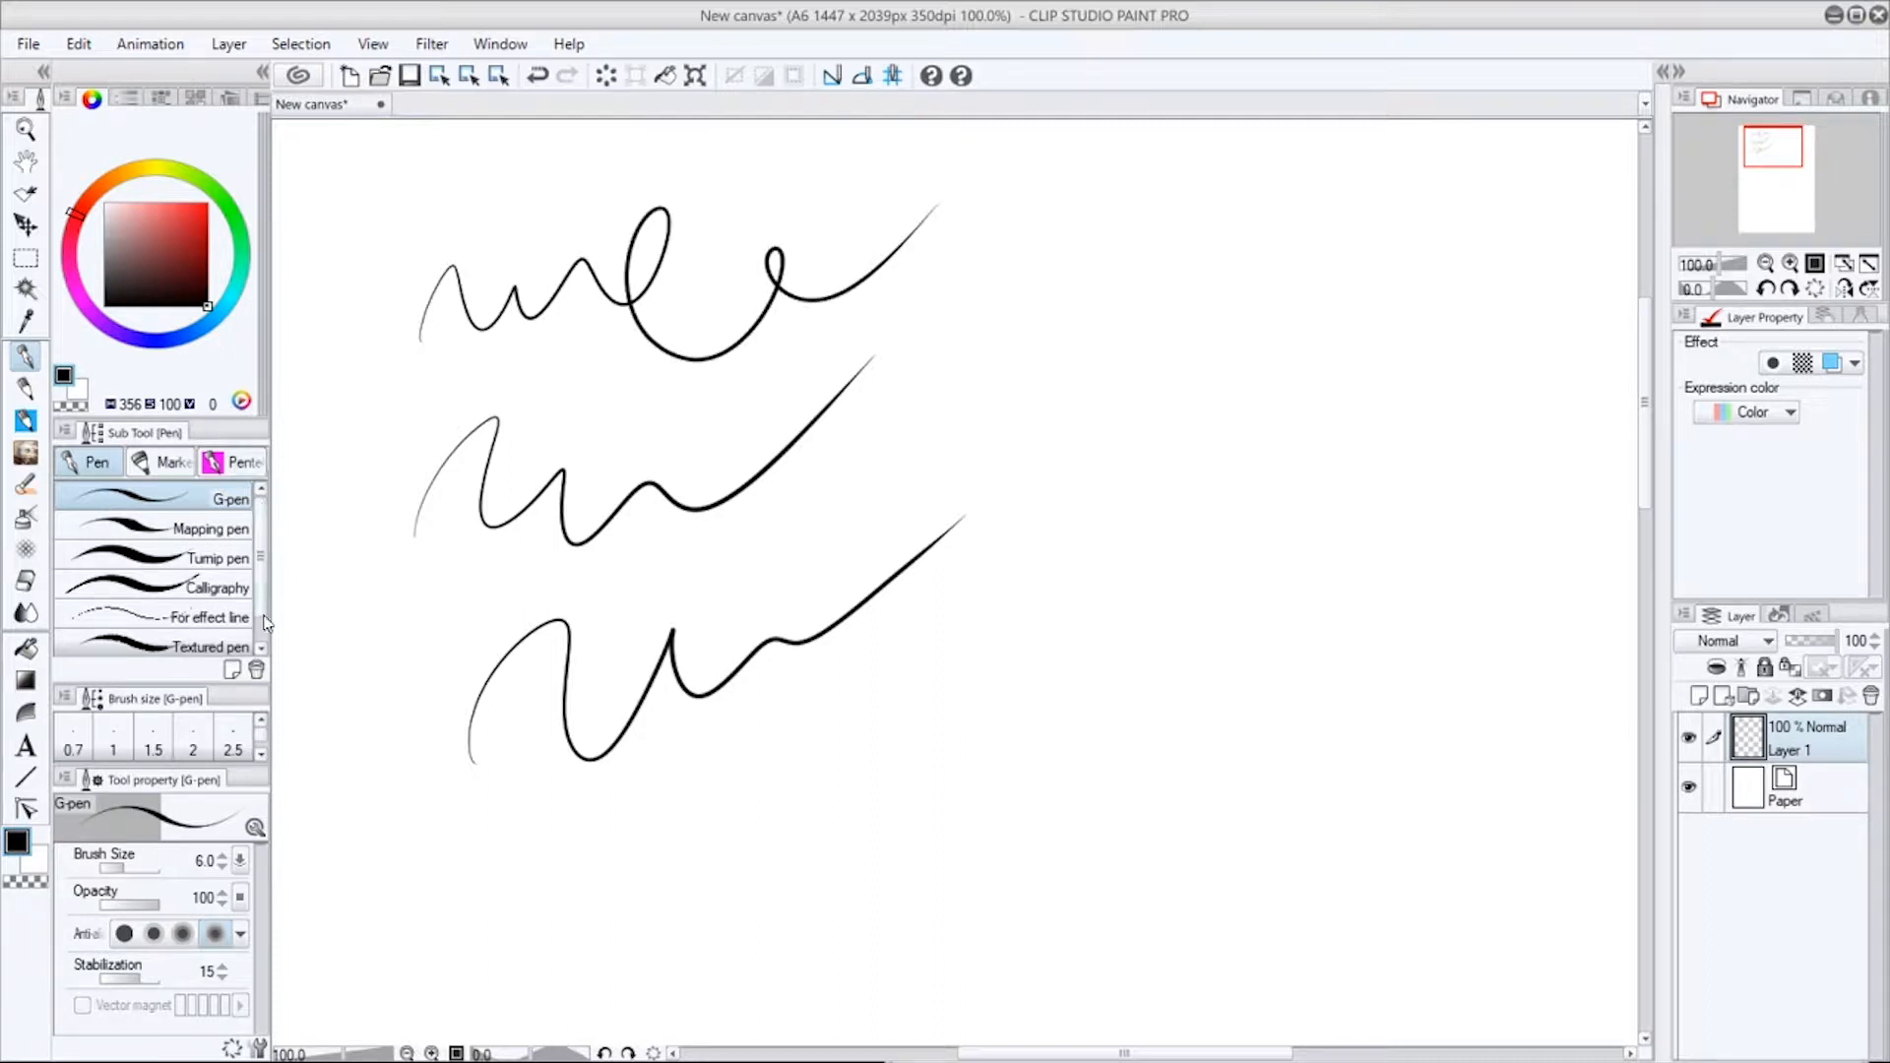
Draw four wavy and looping test strokes with the Painty Sai Pen below and beside the G-pen strokes.
scroll(266, 618, down, 1)
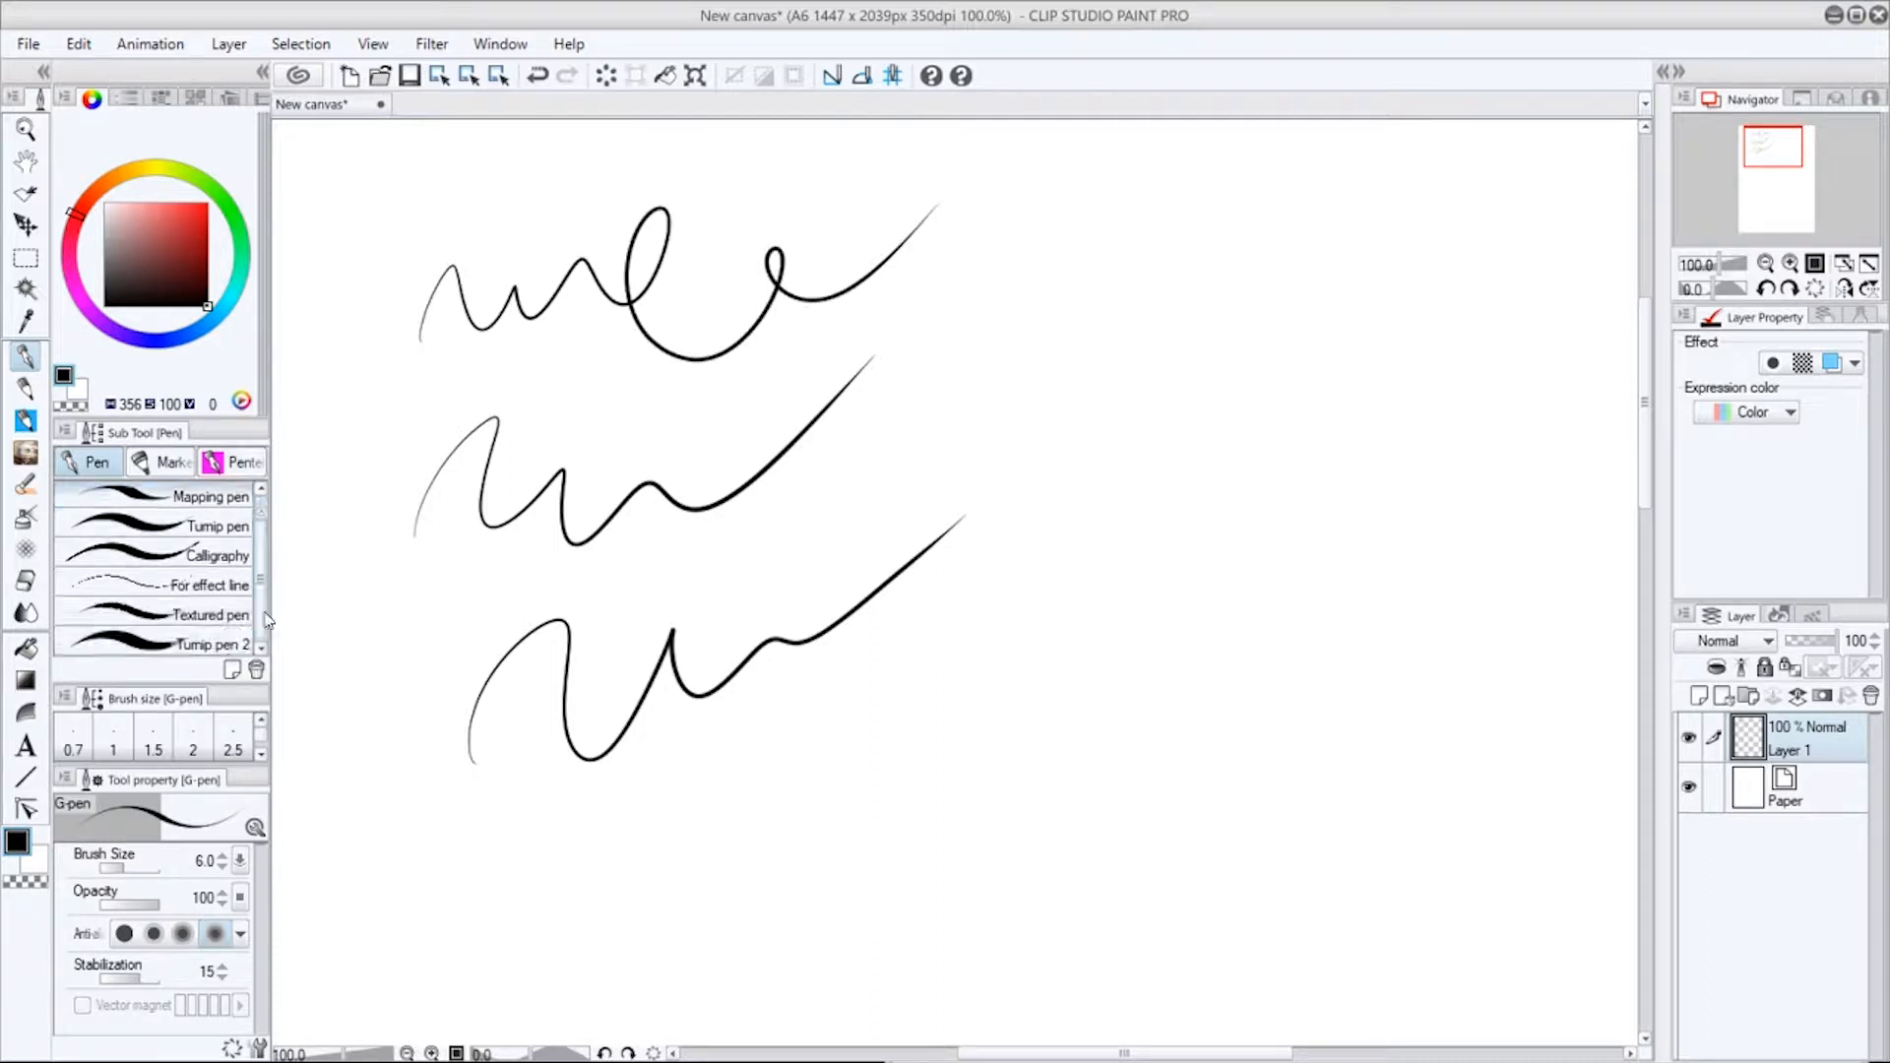
click(234, 462)
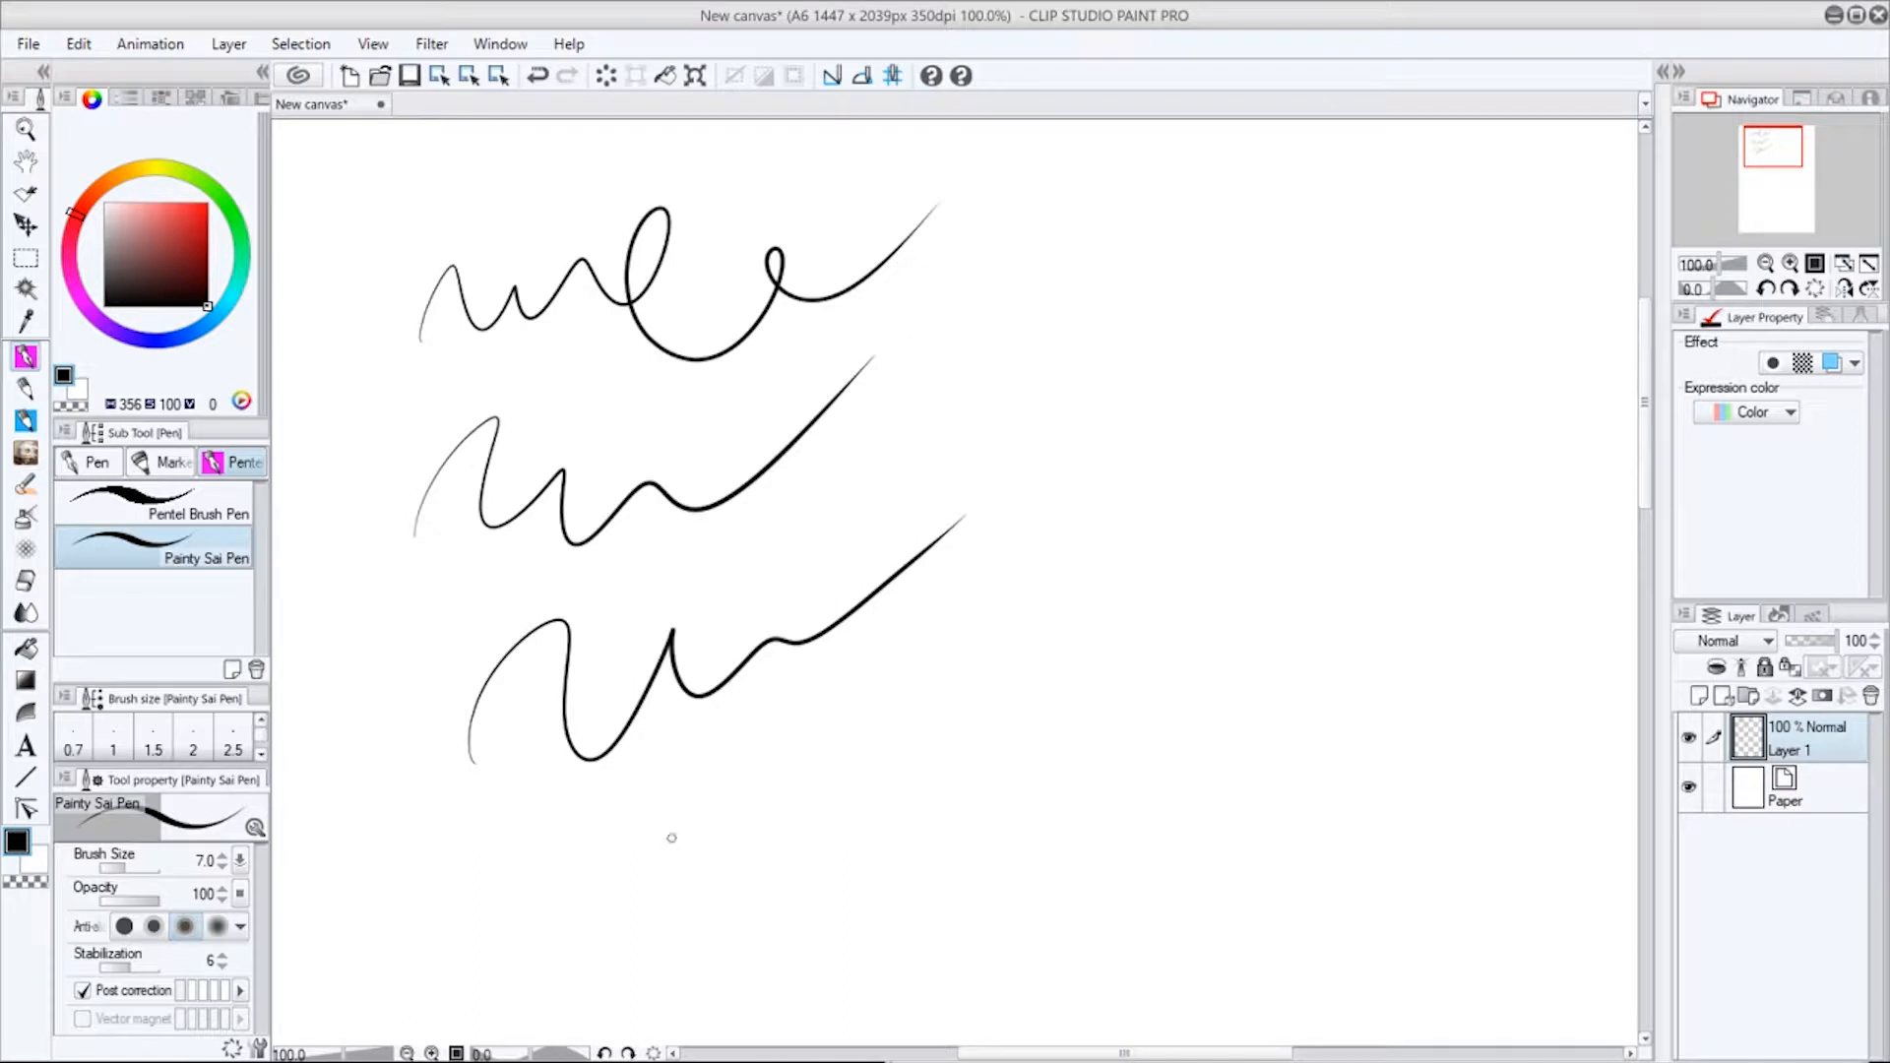
mouse_move(666, 843)
mouse_down()
mouse_move(697, 814)
mouse_move(817, 852)
mouse_move(1081, 637)
mouse_up()
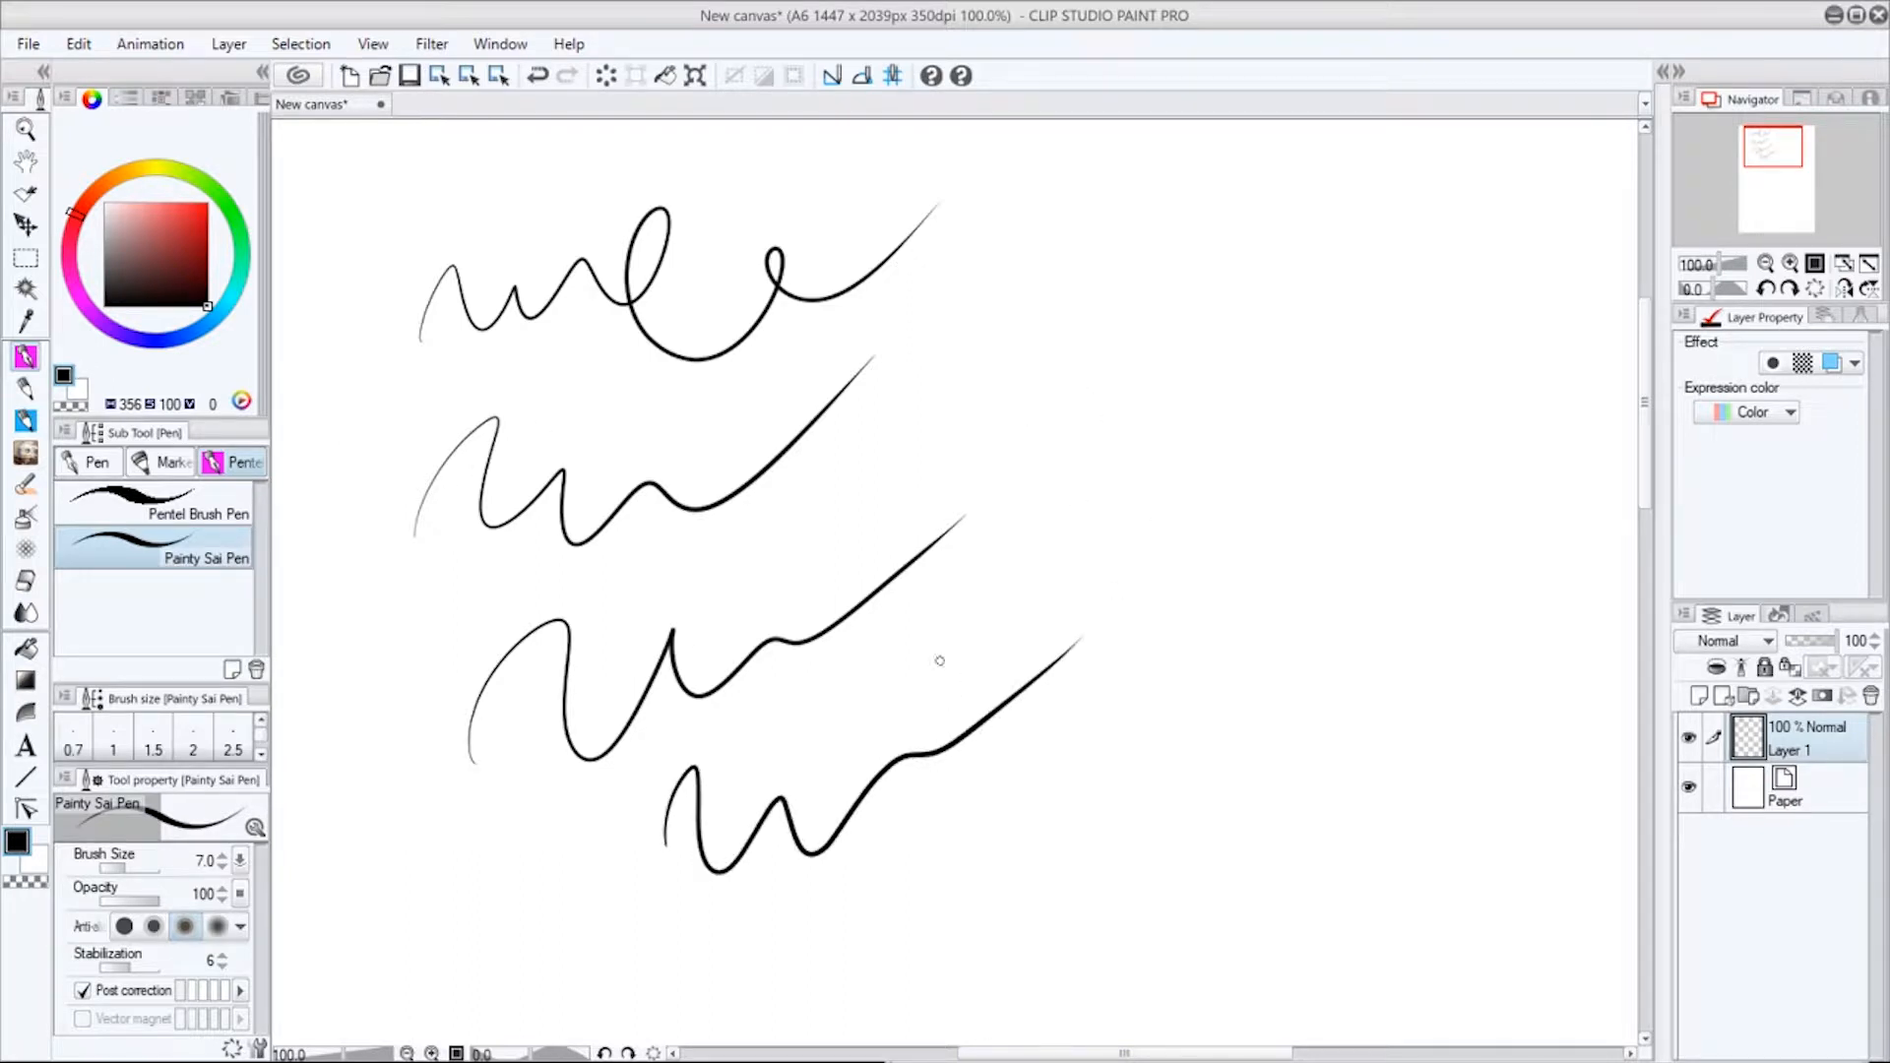
drag(853, 701, 1190, 522)
mouse_move(961, 813)
mouse_down()
mouse_move(1014, 757)
mouse_move(1280, 599)
mouse_move(1263, 679)
mouse_move(1319, 697)
mouse_up()
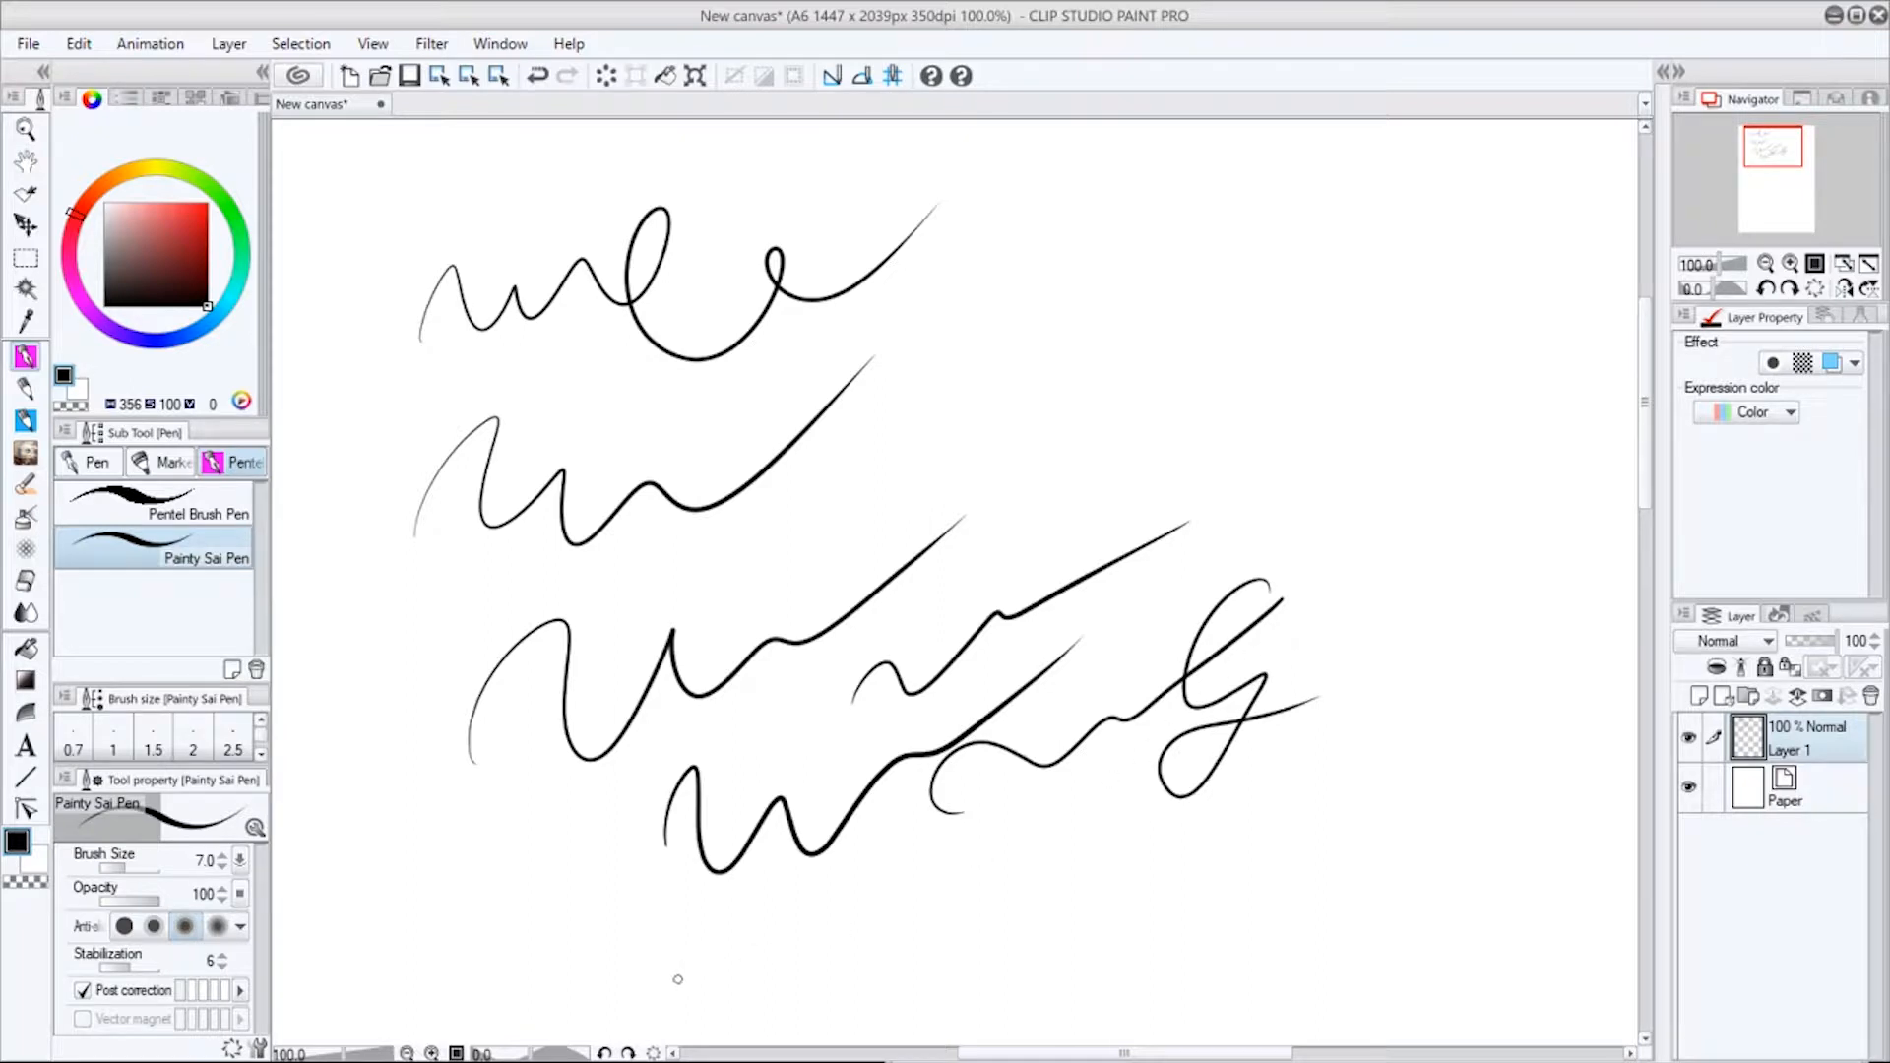
mouse_move(677, 978)
mouse_down()
mouse_move(865, 927)
mouse_move(747, 940)
mouse_move(1186, 743)
mouse_up()
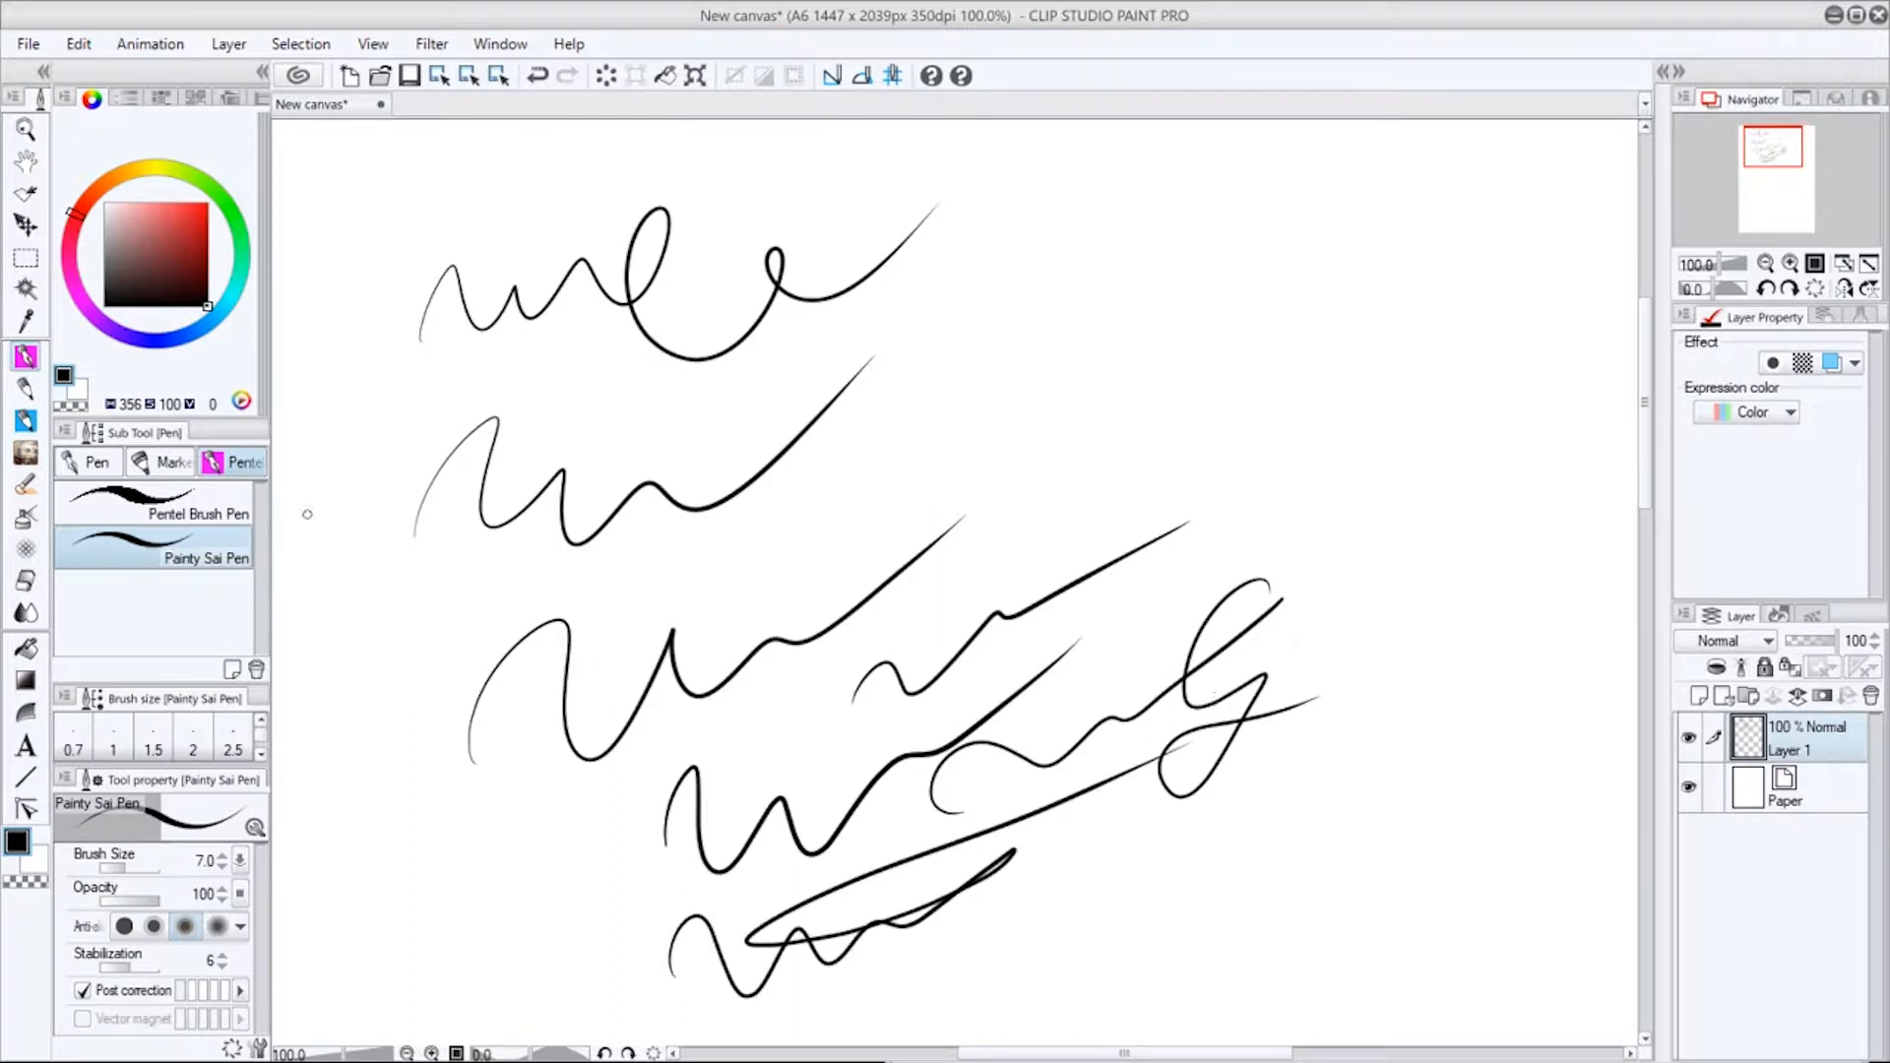
Draw a looping test stroke with the Turnip pen, and erase all pen strokes from the canvas.
click(96, 462)
click(148, 557)
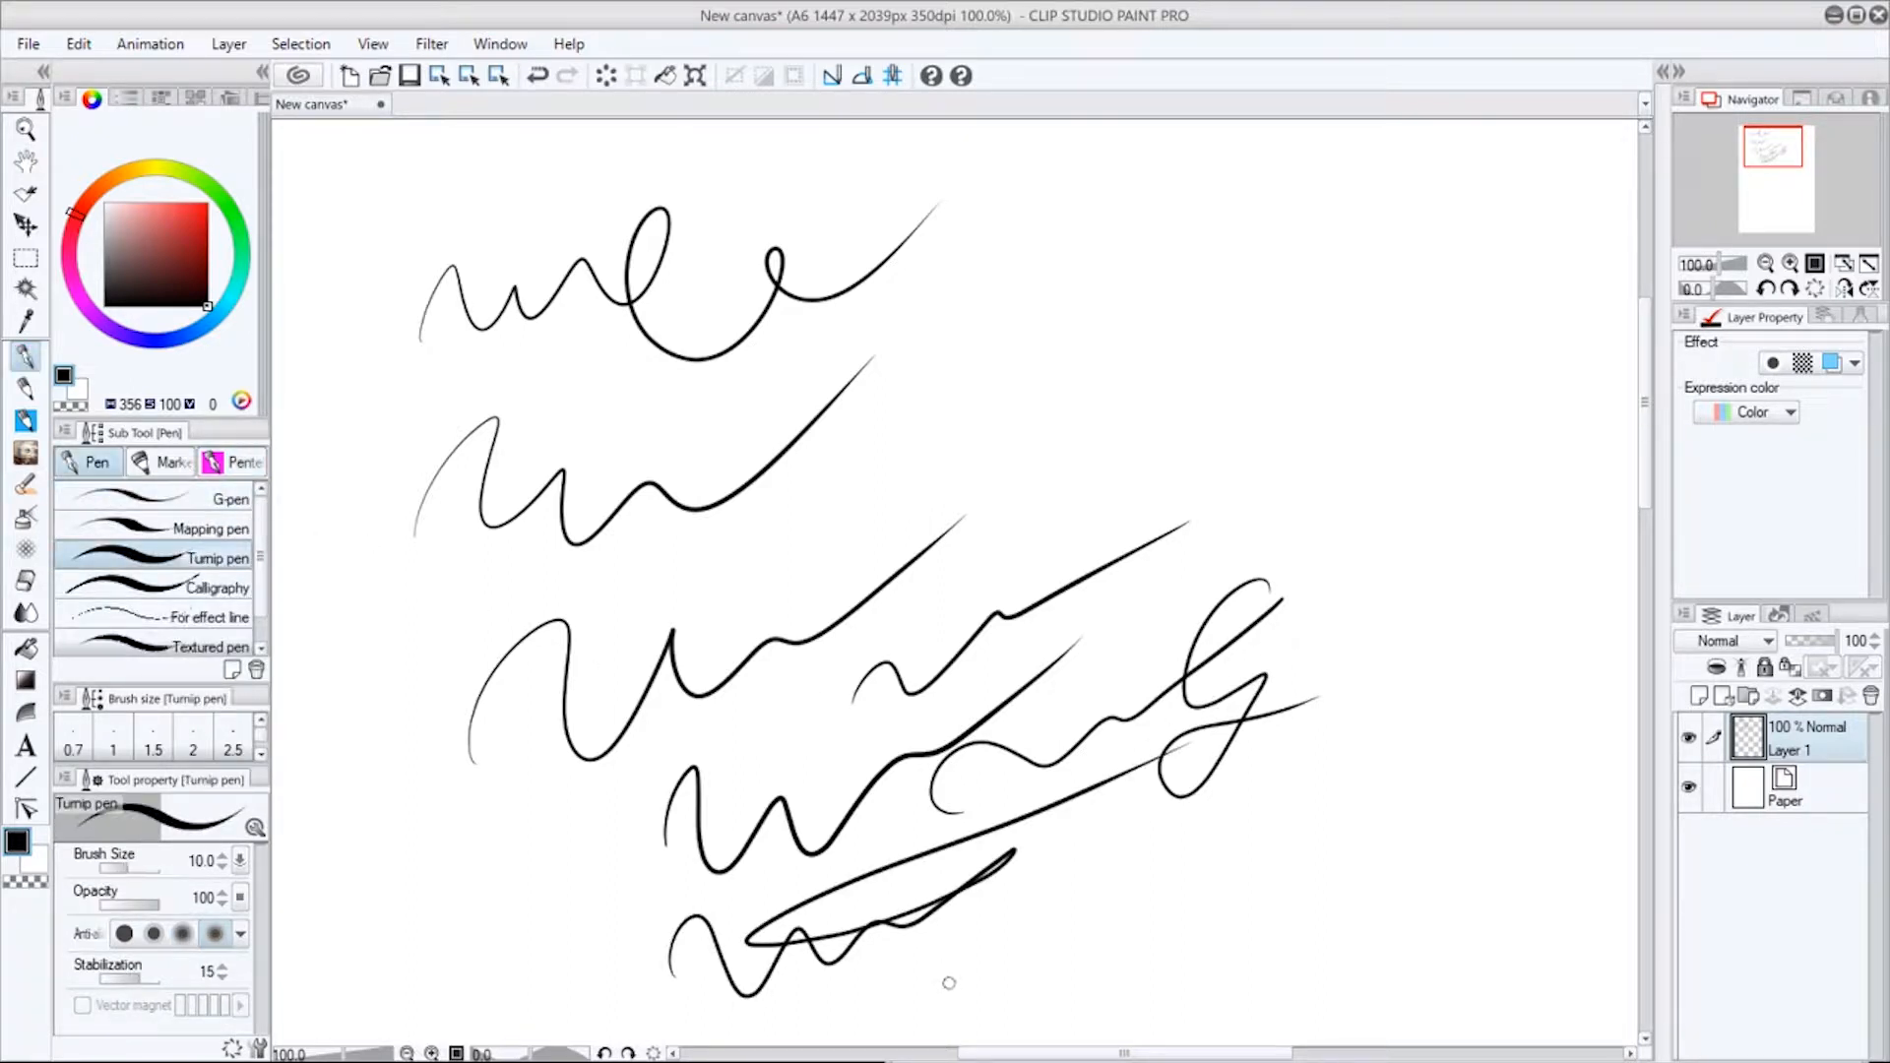
mouse_move(930, 1000)
mouse_down()
mouse_move(1053, 965)
mouse_move(1072, 892)
mouse_move(1415, 820)
mouse_up()
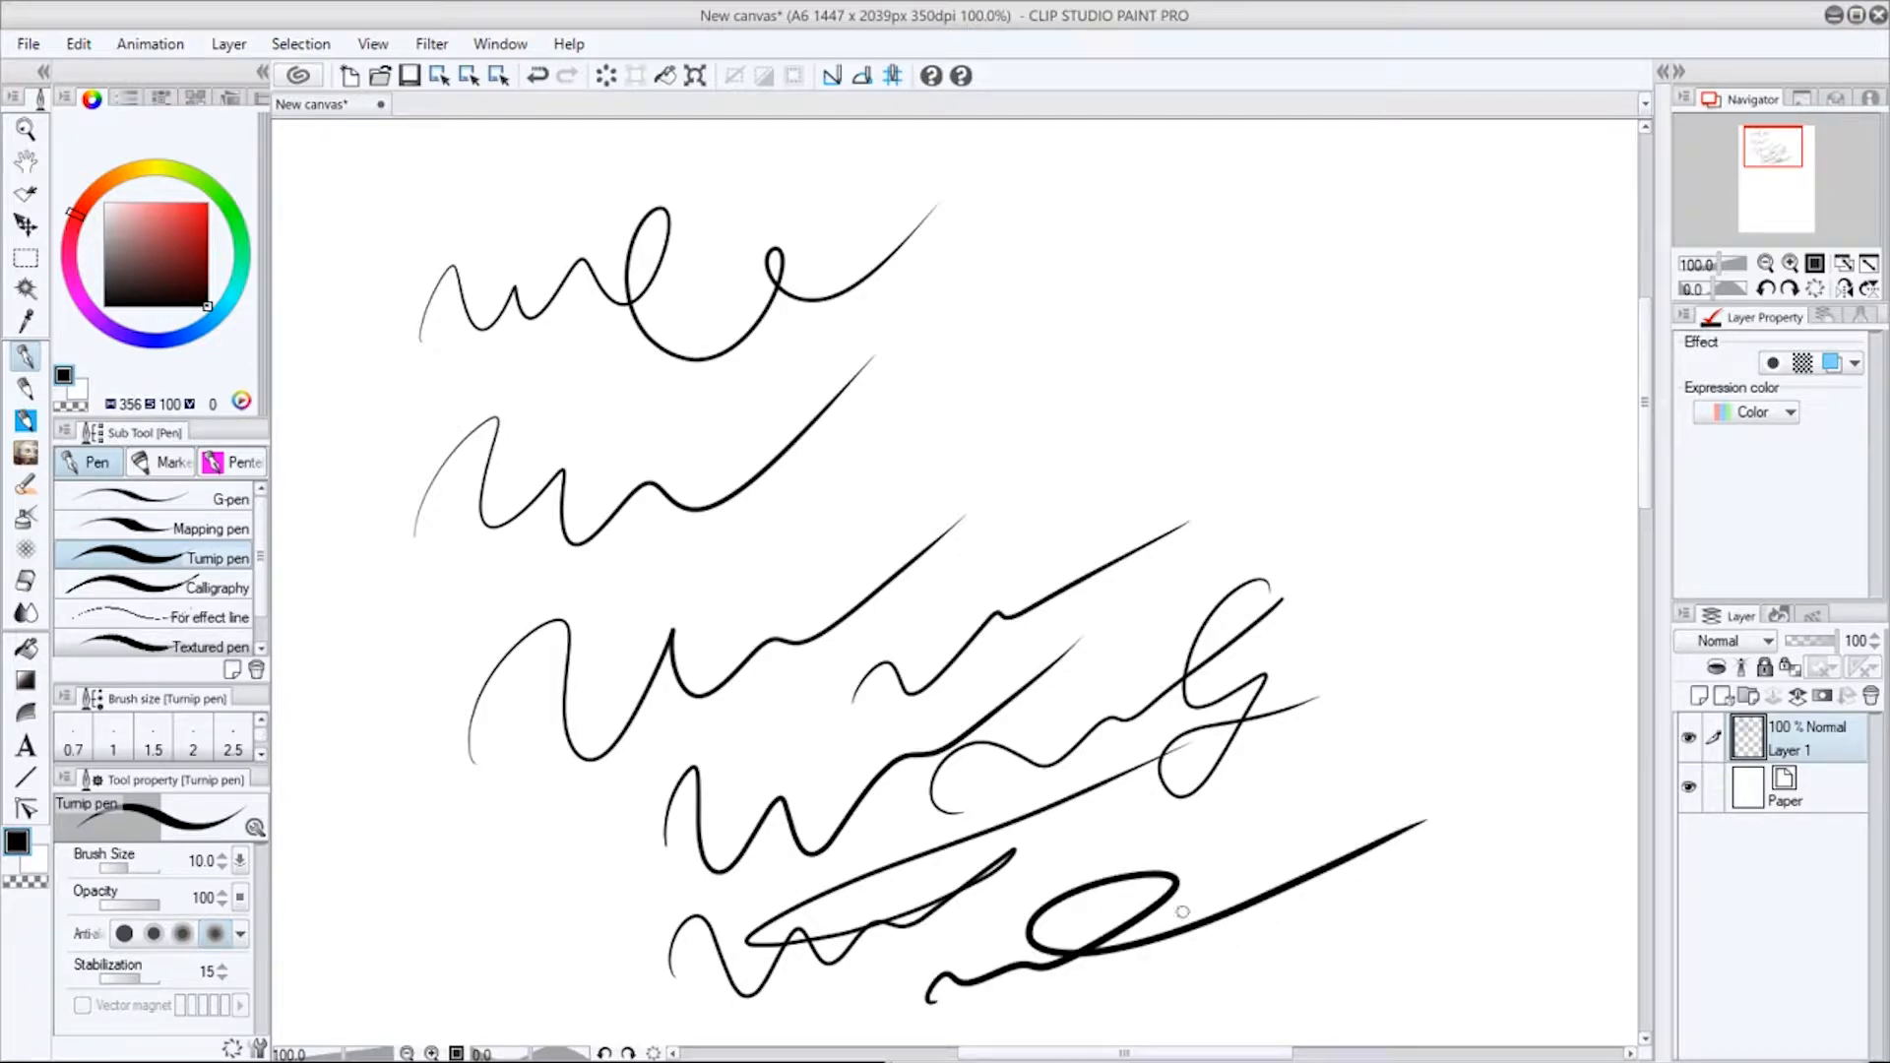
mouse_move(1391, 857)
mouse_down()
mouse_move(1057, 930)
mouse_move(711, 930)
mouse_move(814, 842)
mouse_move(710, 552)
mouse_move(674, 320)
mouse_move(426, 352)
mouse_up()
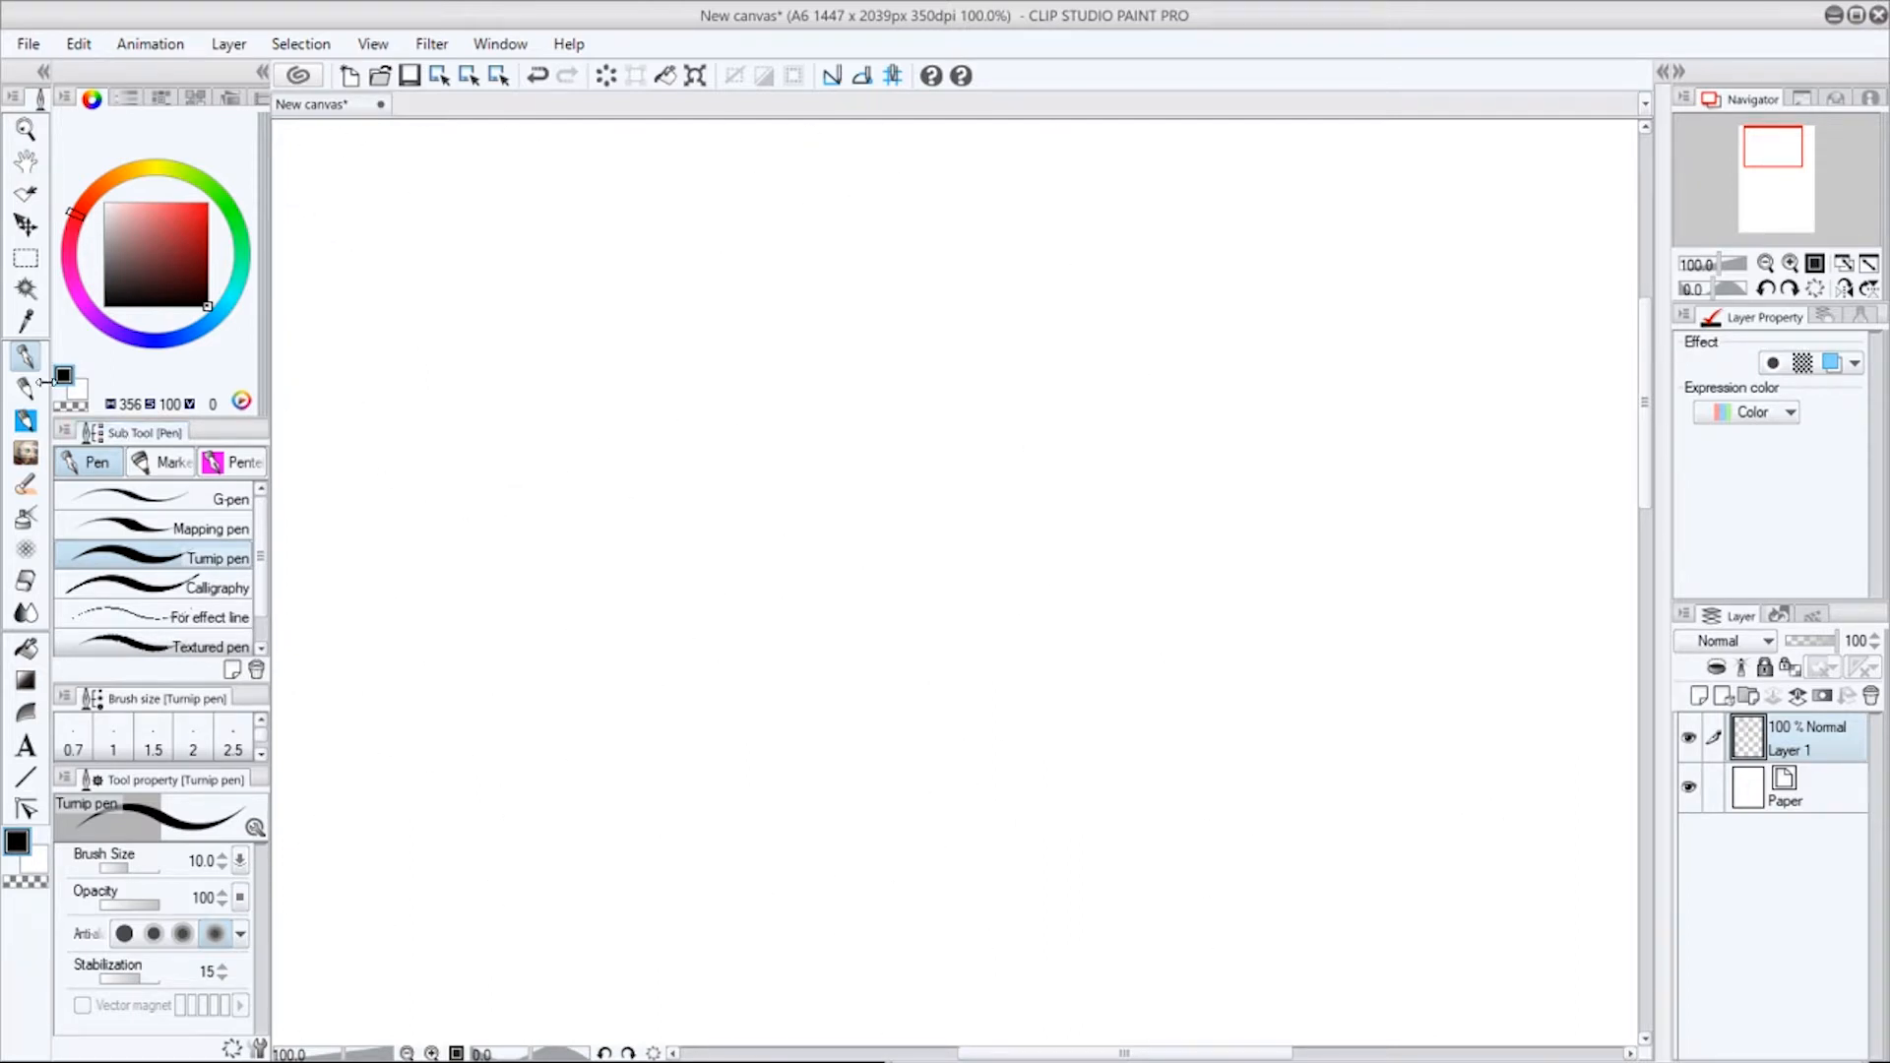
Switch to the Grease Pencil and sketch a loose oval with a guide line across it, plus a few short test strokes.
click(236, 461)
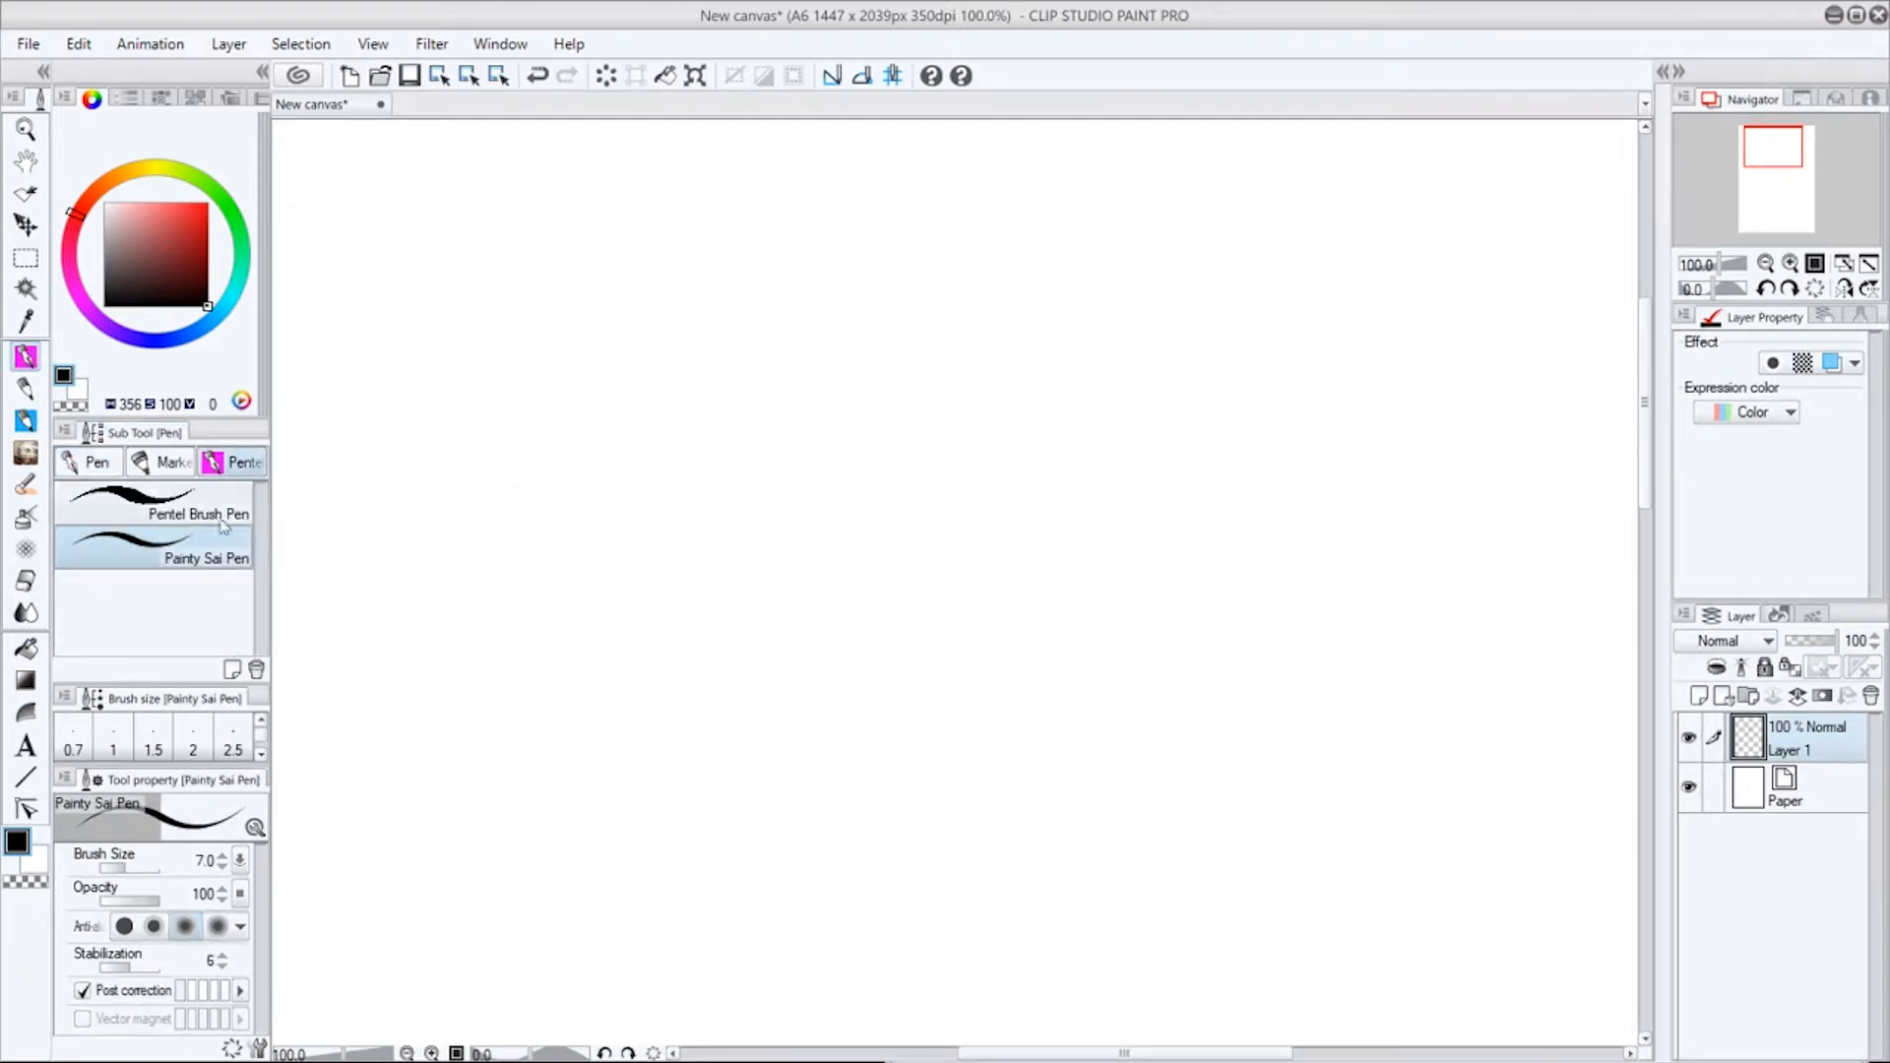
click(96, 462)
click(27, 452)
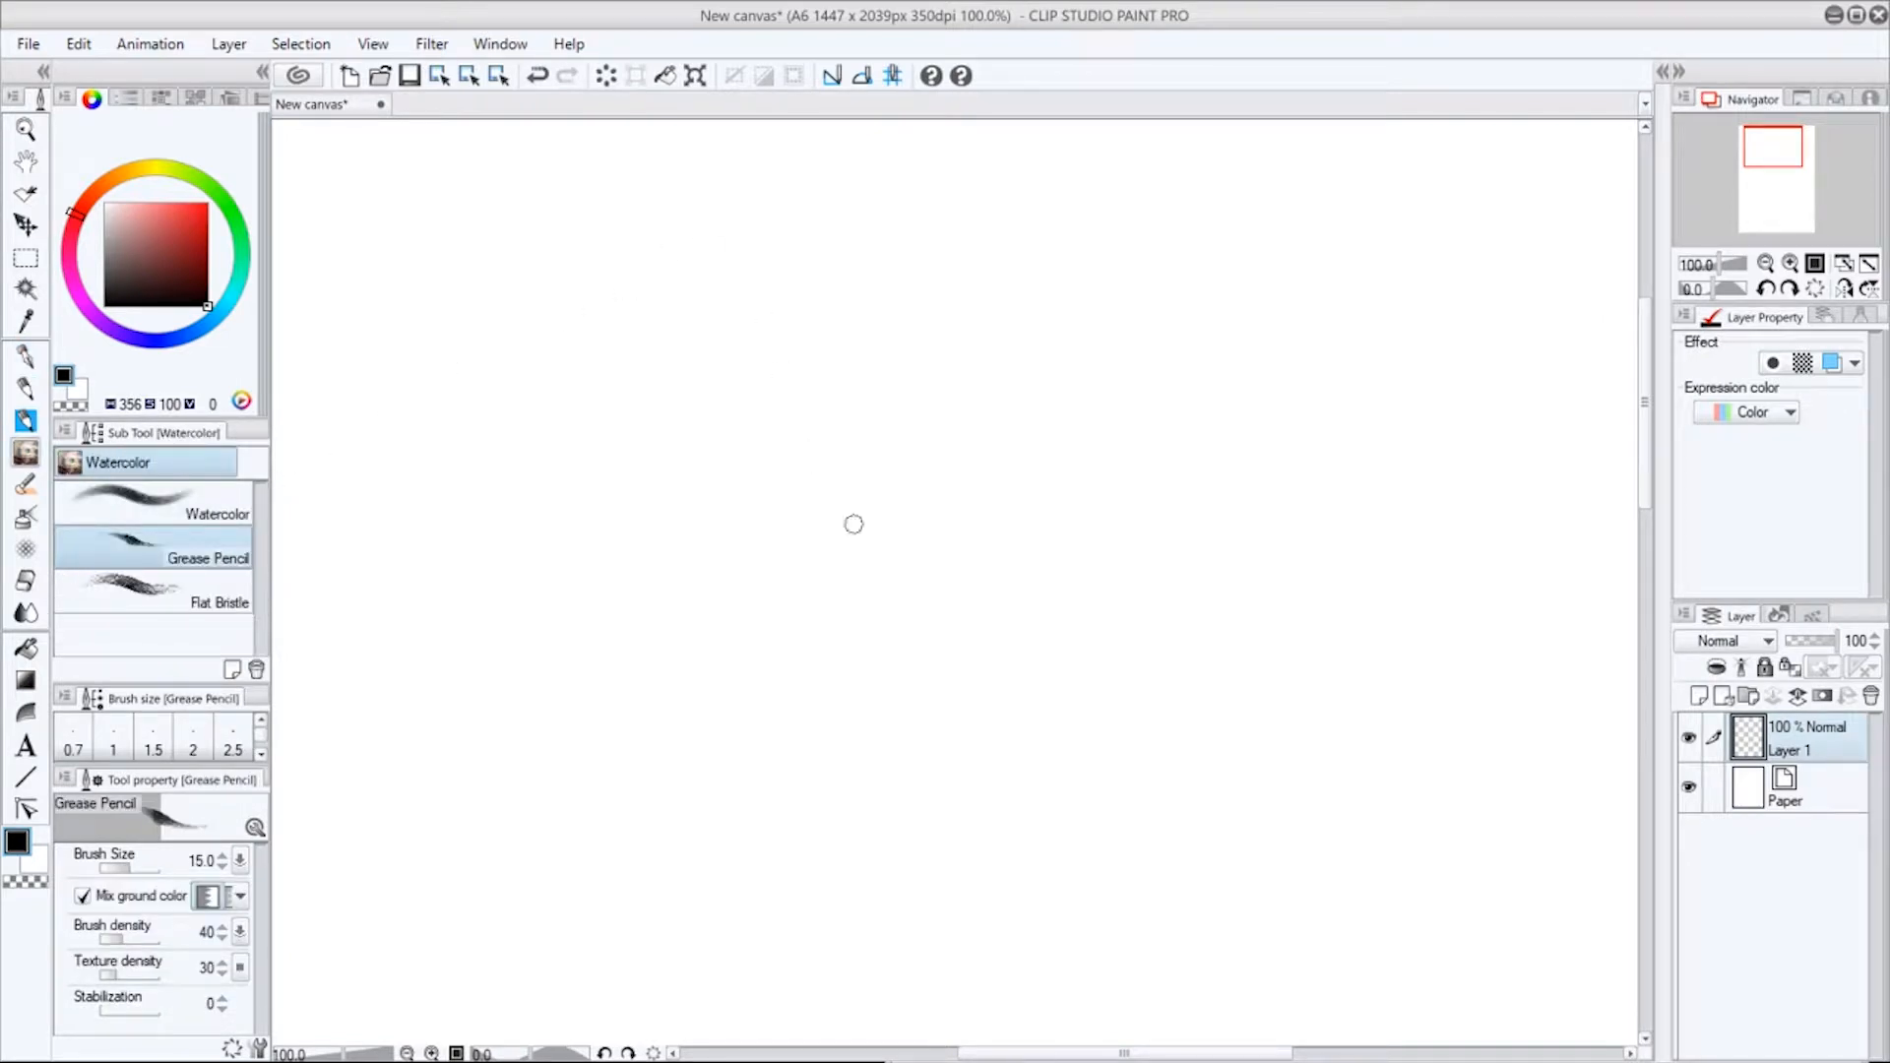
mouse_move(915, 325)
mouse_down()
mouse_move(877, 329)
mouse_move(974, 748)
mouse_up()
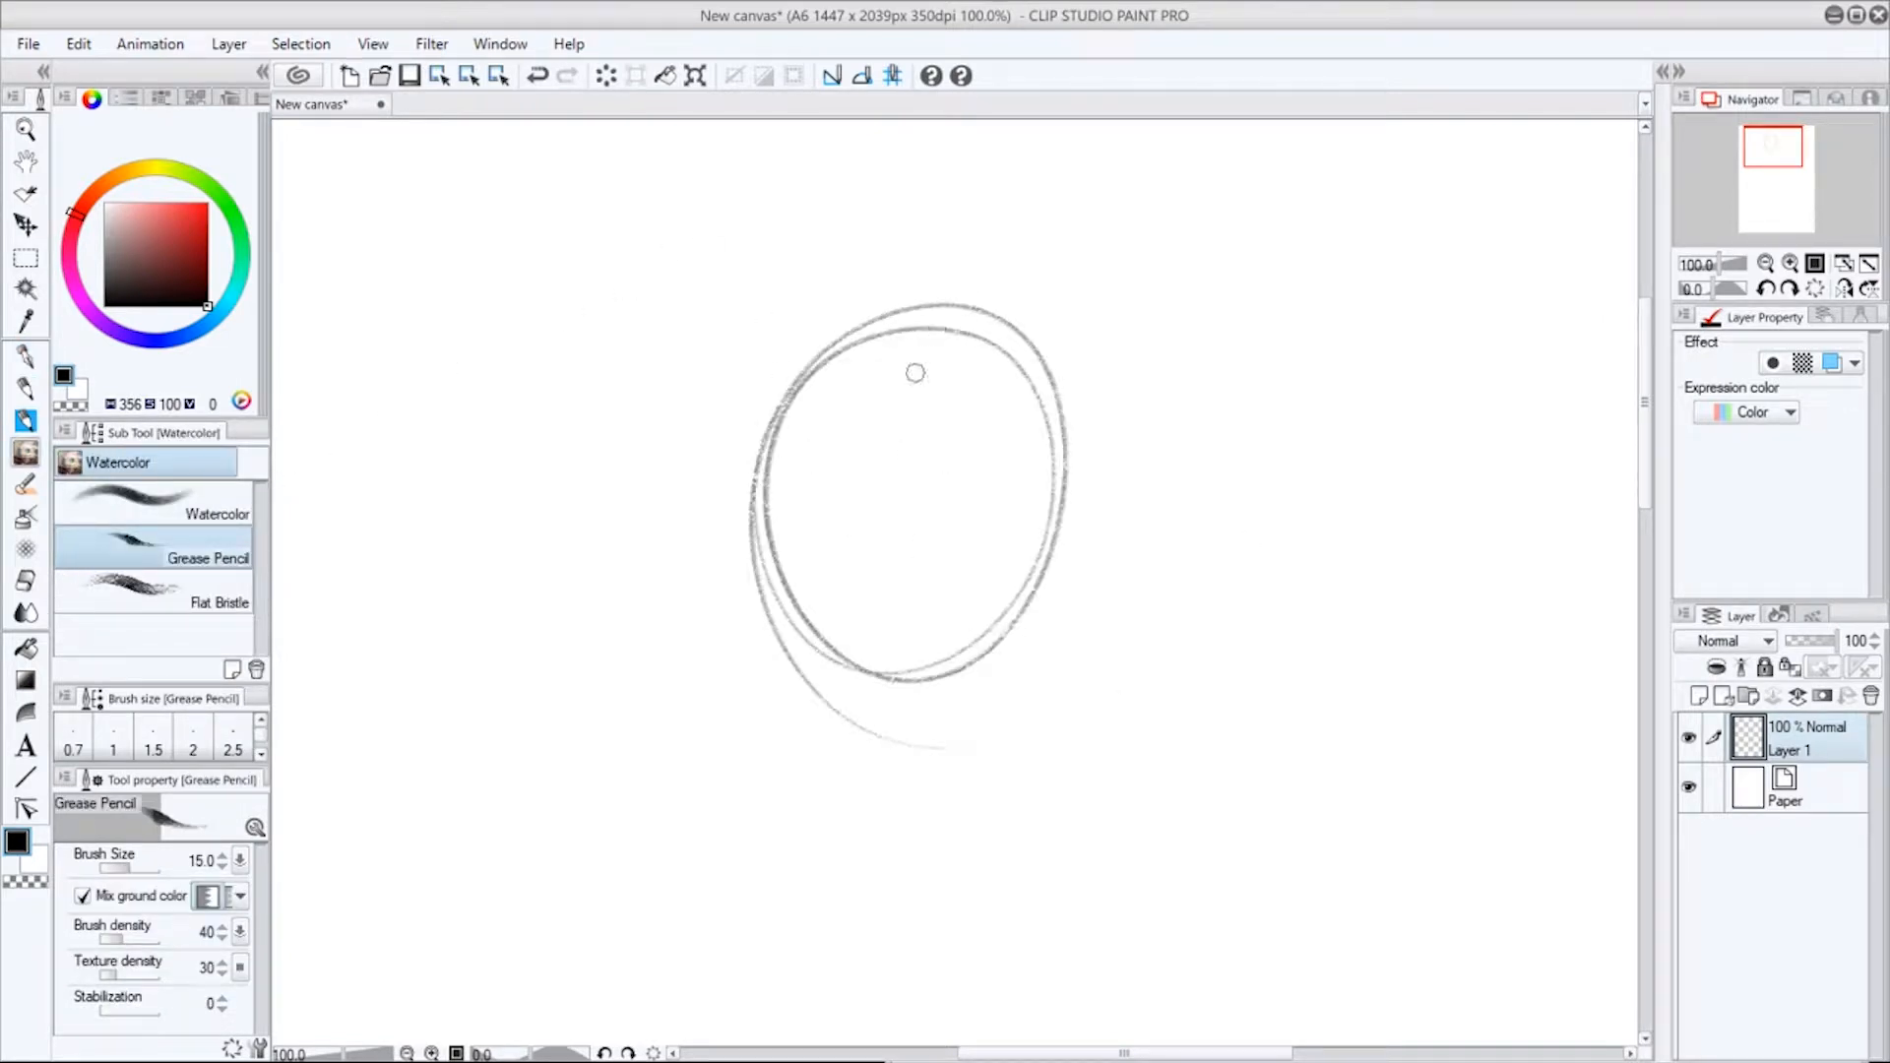
drag(926, 330, 914, 679)
drag(716, 534, 1097, 490)
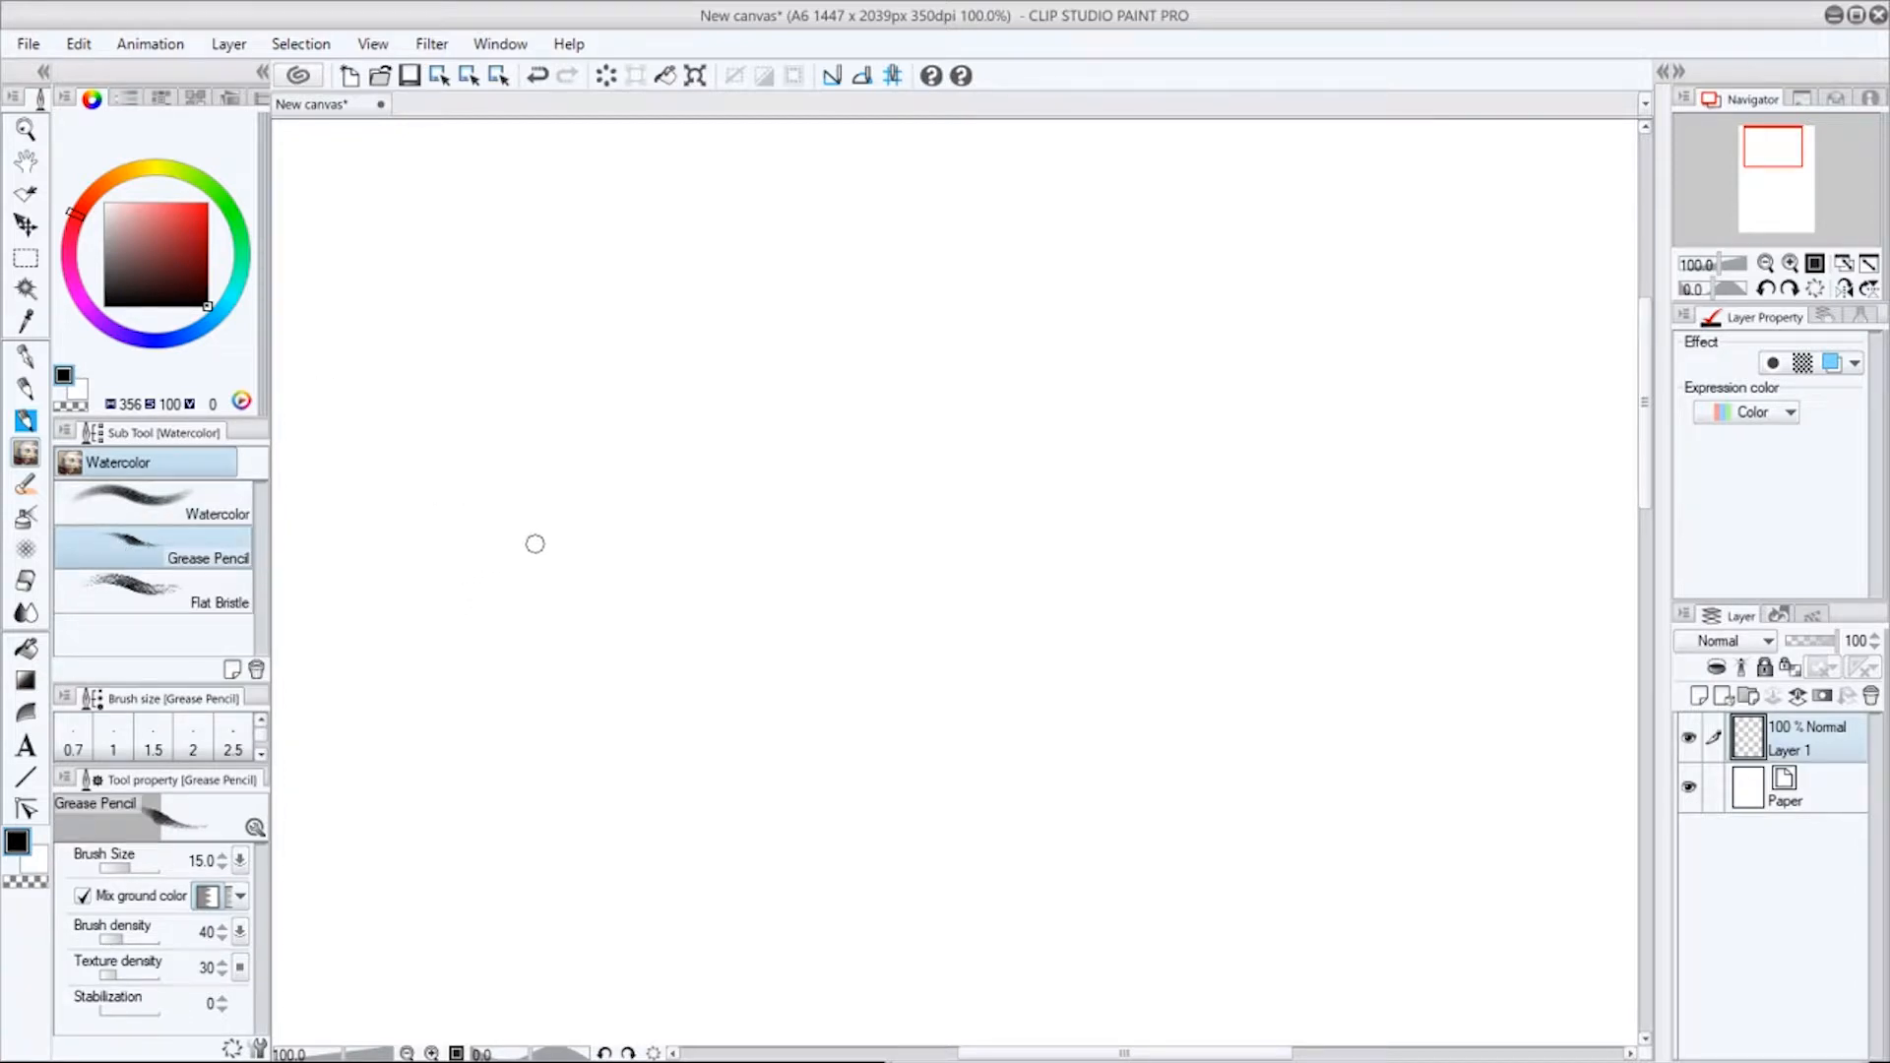
mouse_move(534, 543)
mouse_down()
mouse_move(625, 552)
mouse_move(682, 521)
mouse_up()
mouse_move(579, 418)
mouse_down()
mouse_move(793, 530)
mouse_move(874, 538)
mouse_move(1062, 410)
mouse_move(646, 582)
mouse_up()
Draw a black zigzag test stroke in the upper part of the canvas with the Oil paint brush.
click(27, 486)
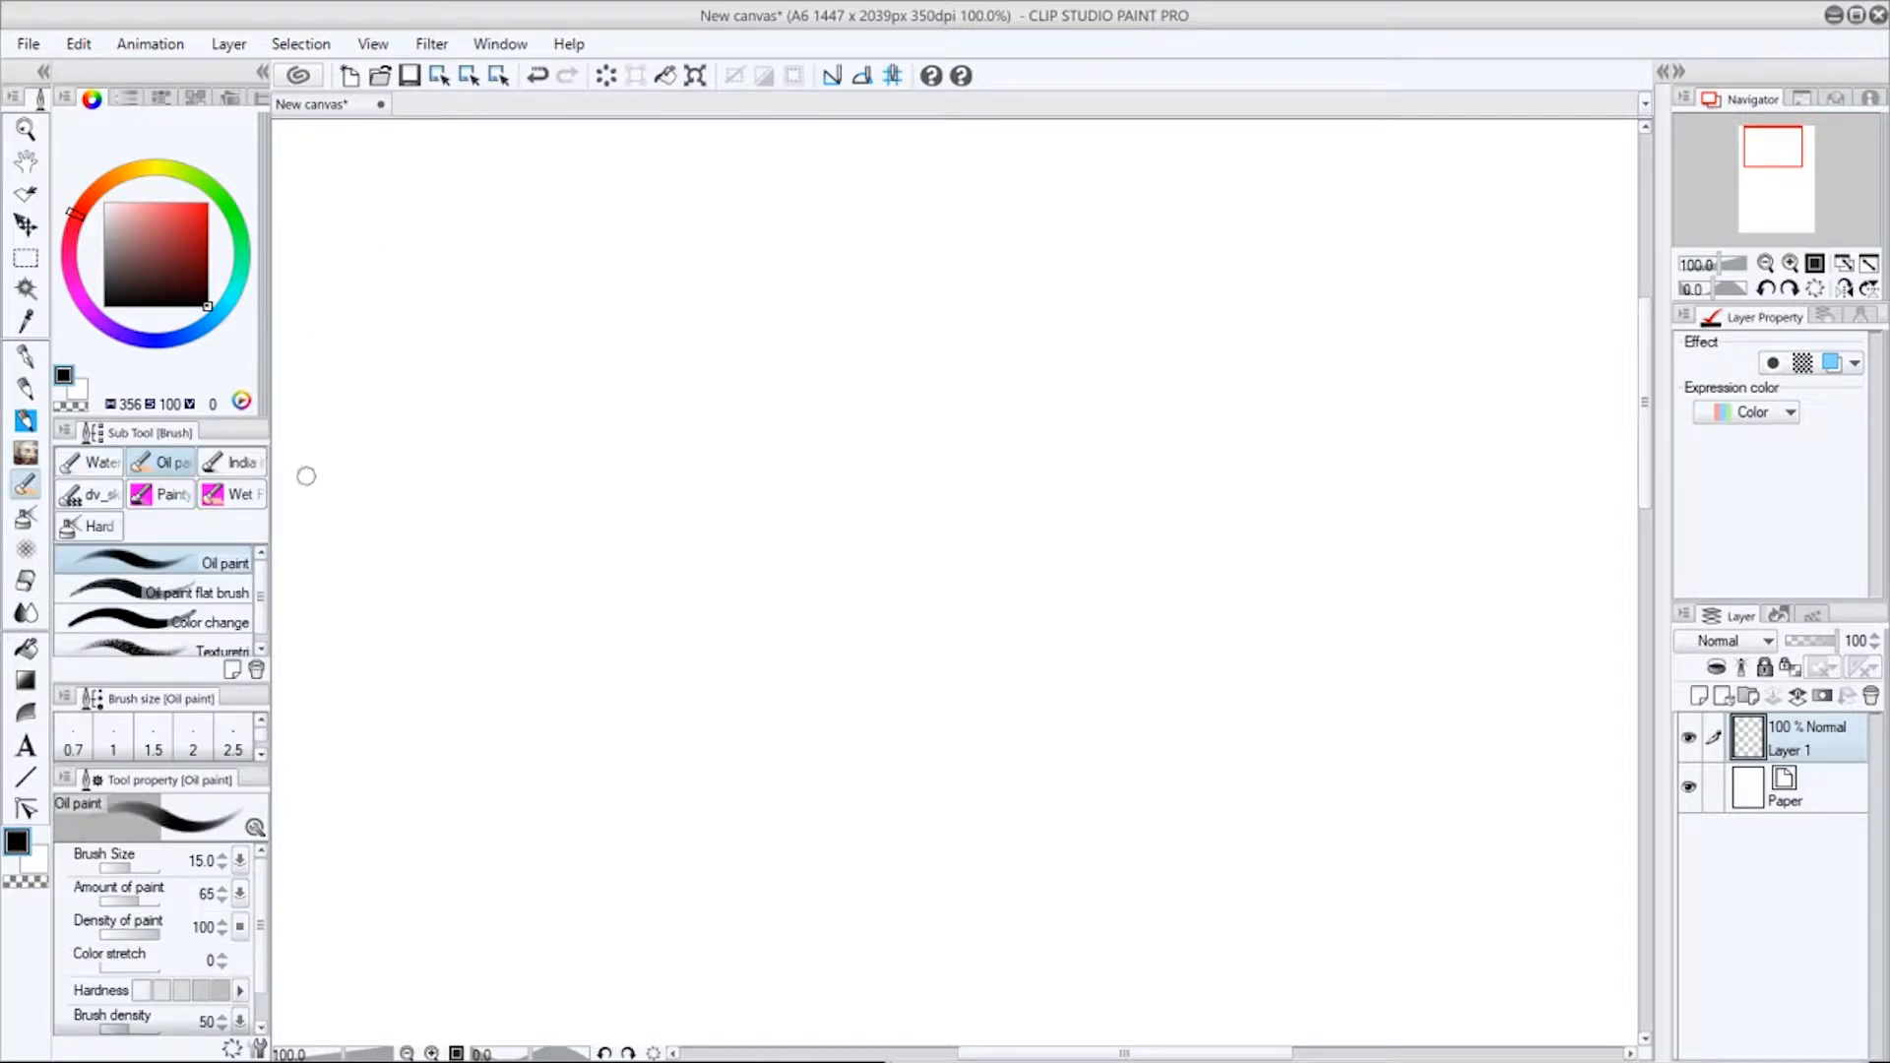
mouse_move(262, 580)
mouse_down()
mouse_move(263, 601)
mouse_move(262, 582)
mouse_up()
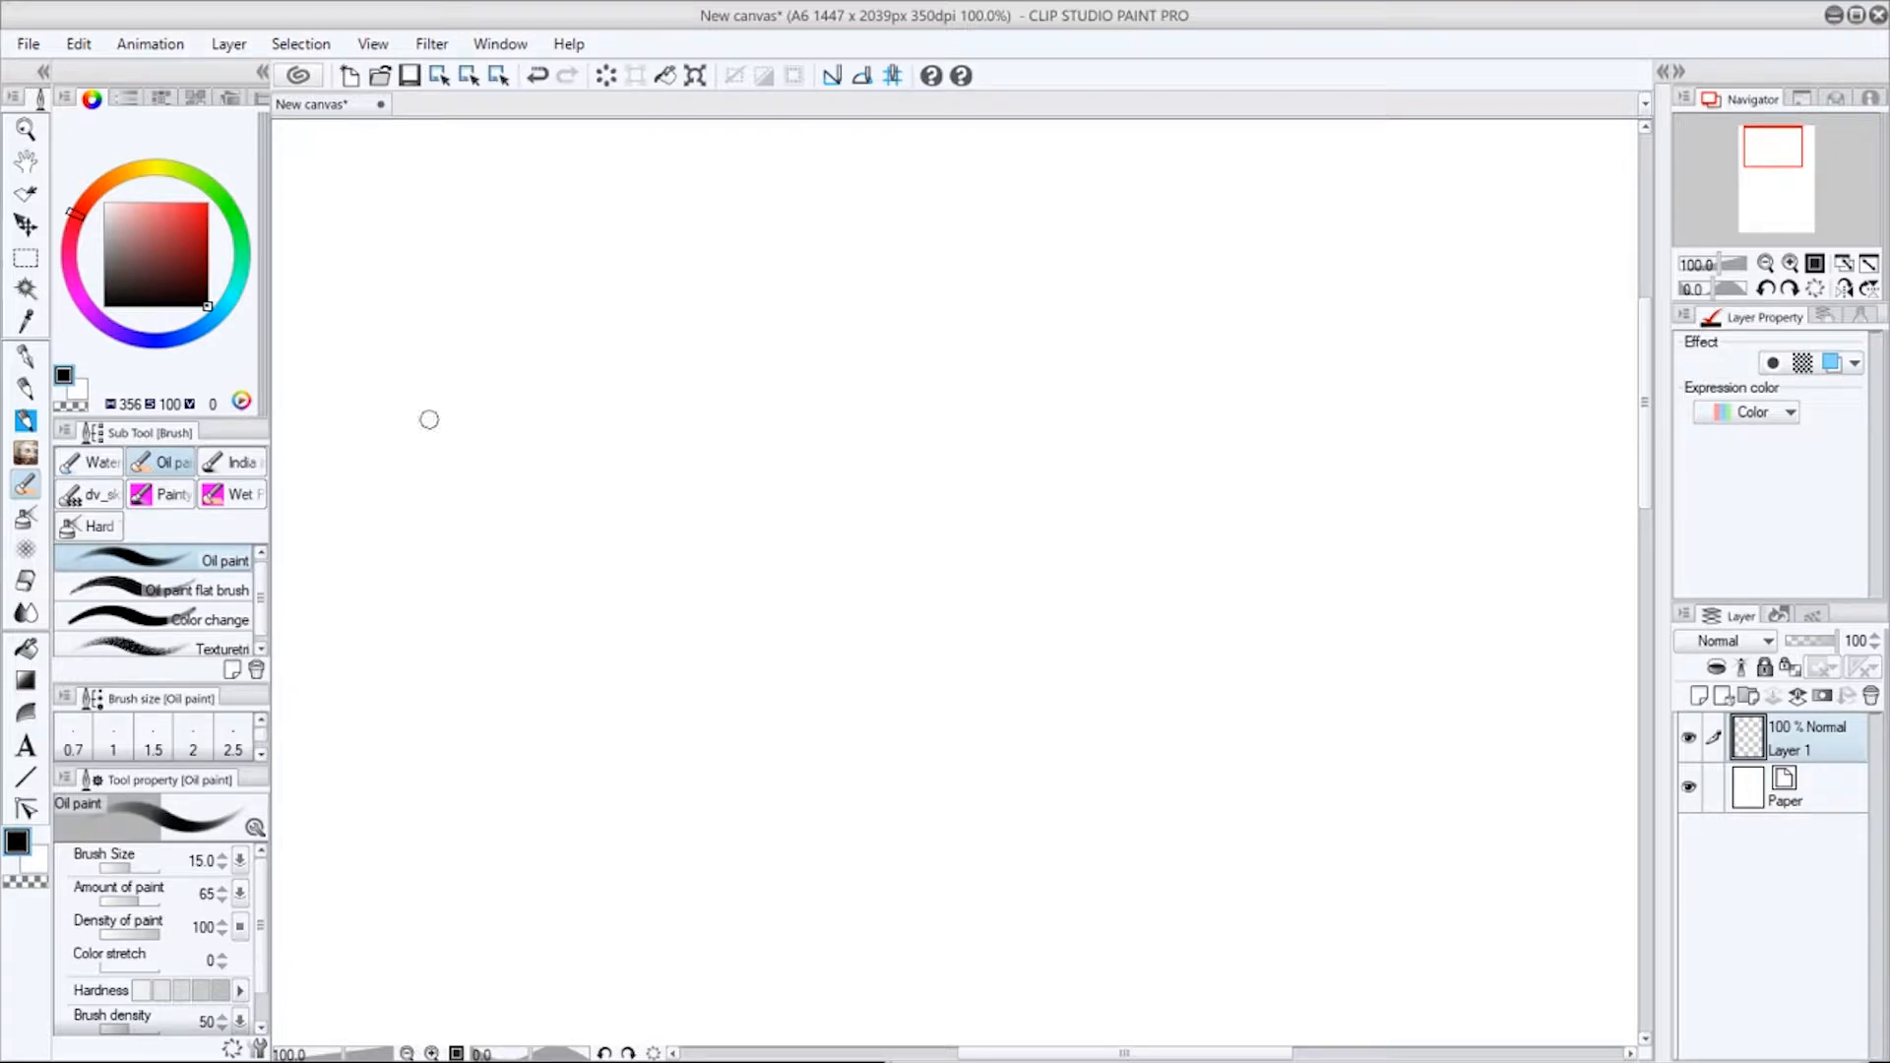
mouse_move(387, 349)
mouse_down()
mouse_move(497, 463)
mouse_move(654, 450)
mouse_move(727, 499)
mouse_up()
Set the colour to a muted teal (H 180, S 56, V 48) and paint a solid oval below the zigzag with a greatly enlarged brush.
drag(202, 267, 159, 253)
drag(227, 317, 232, 295)
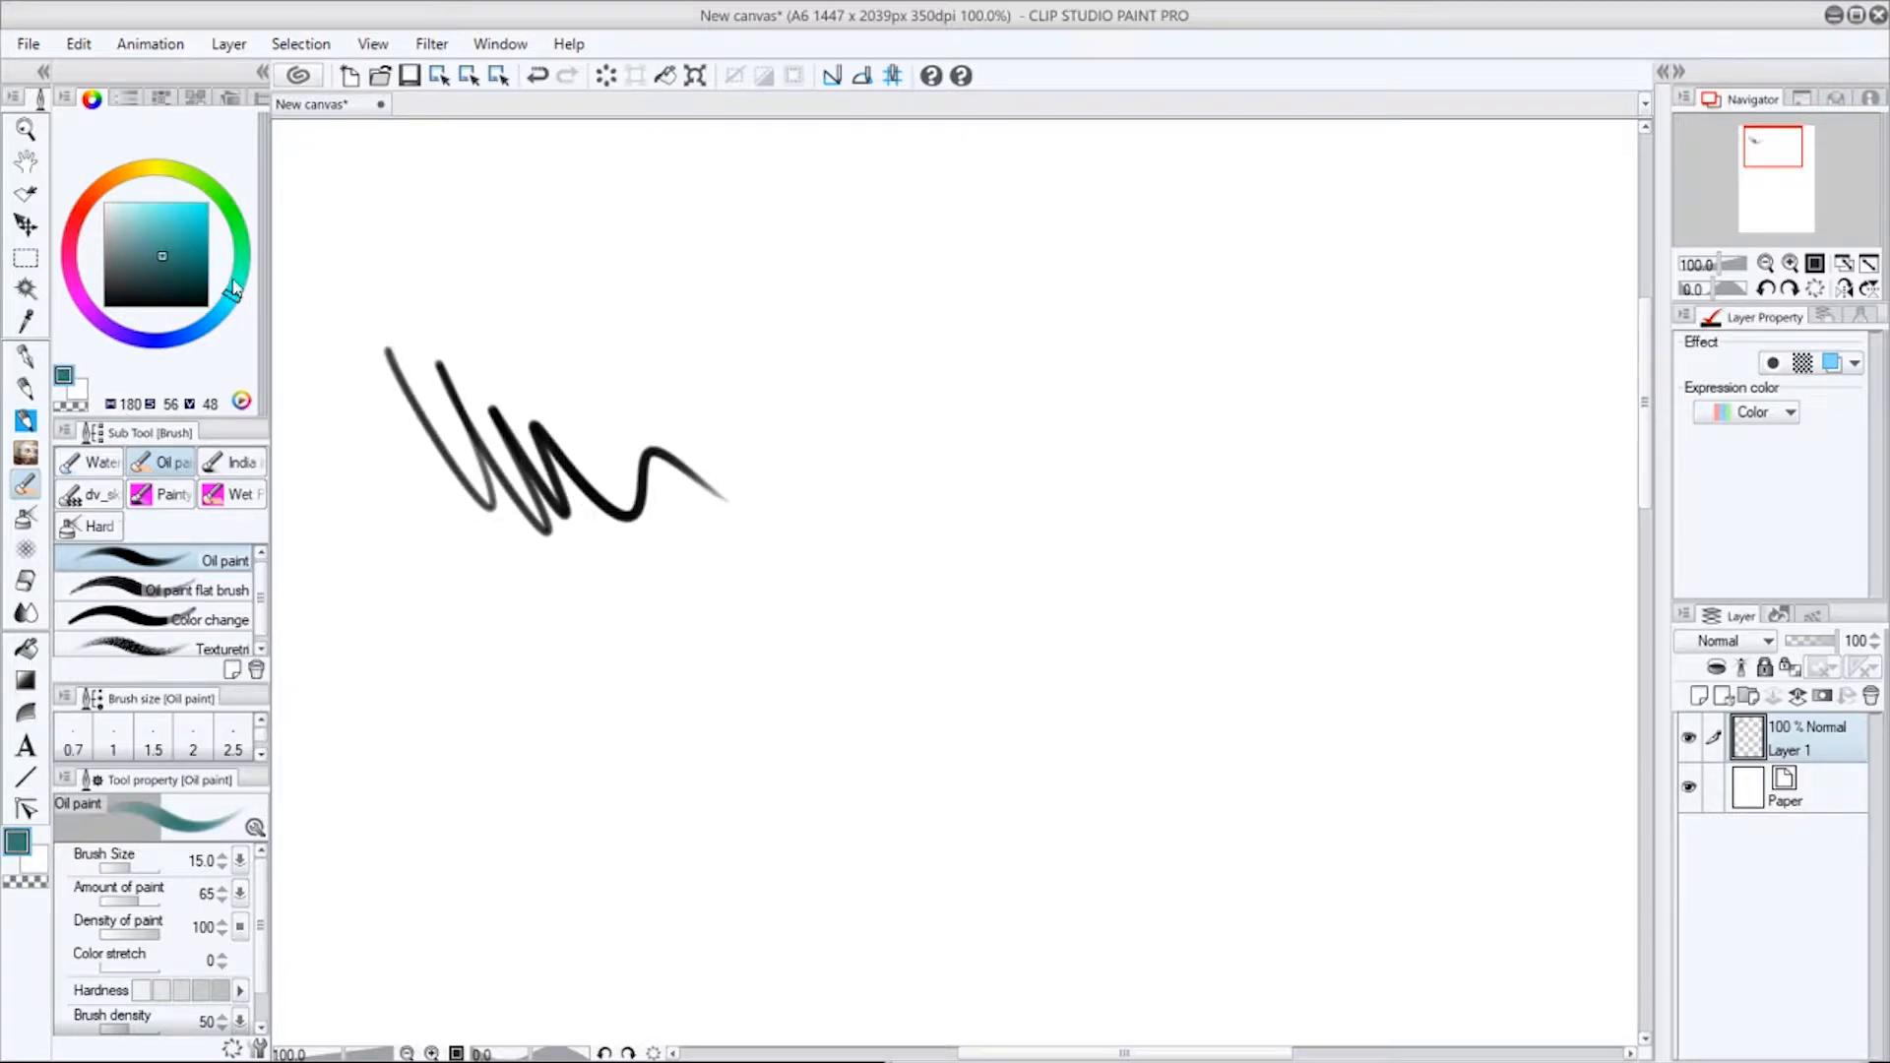
key(bracketright)
key(bracketright)
key(bracketright)
key(bracketright)
key(bracketright)
key(bracketright)
key(bracketright)
key(bracketright)
key(bracketright)
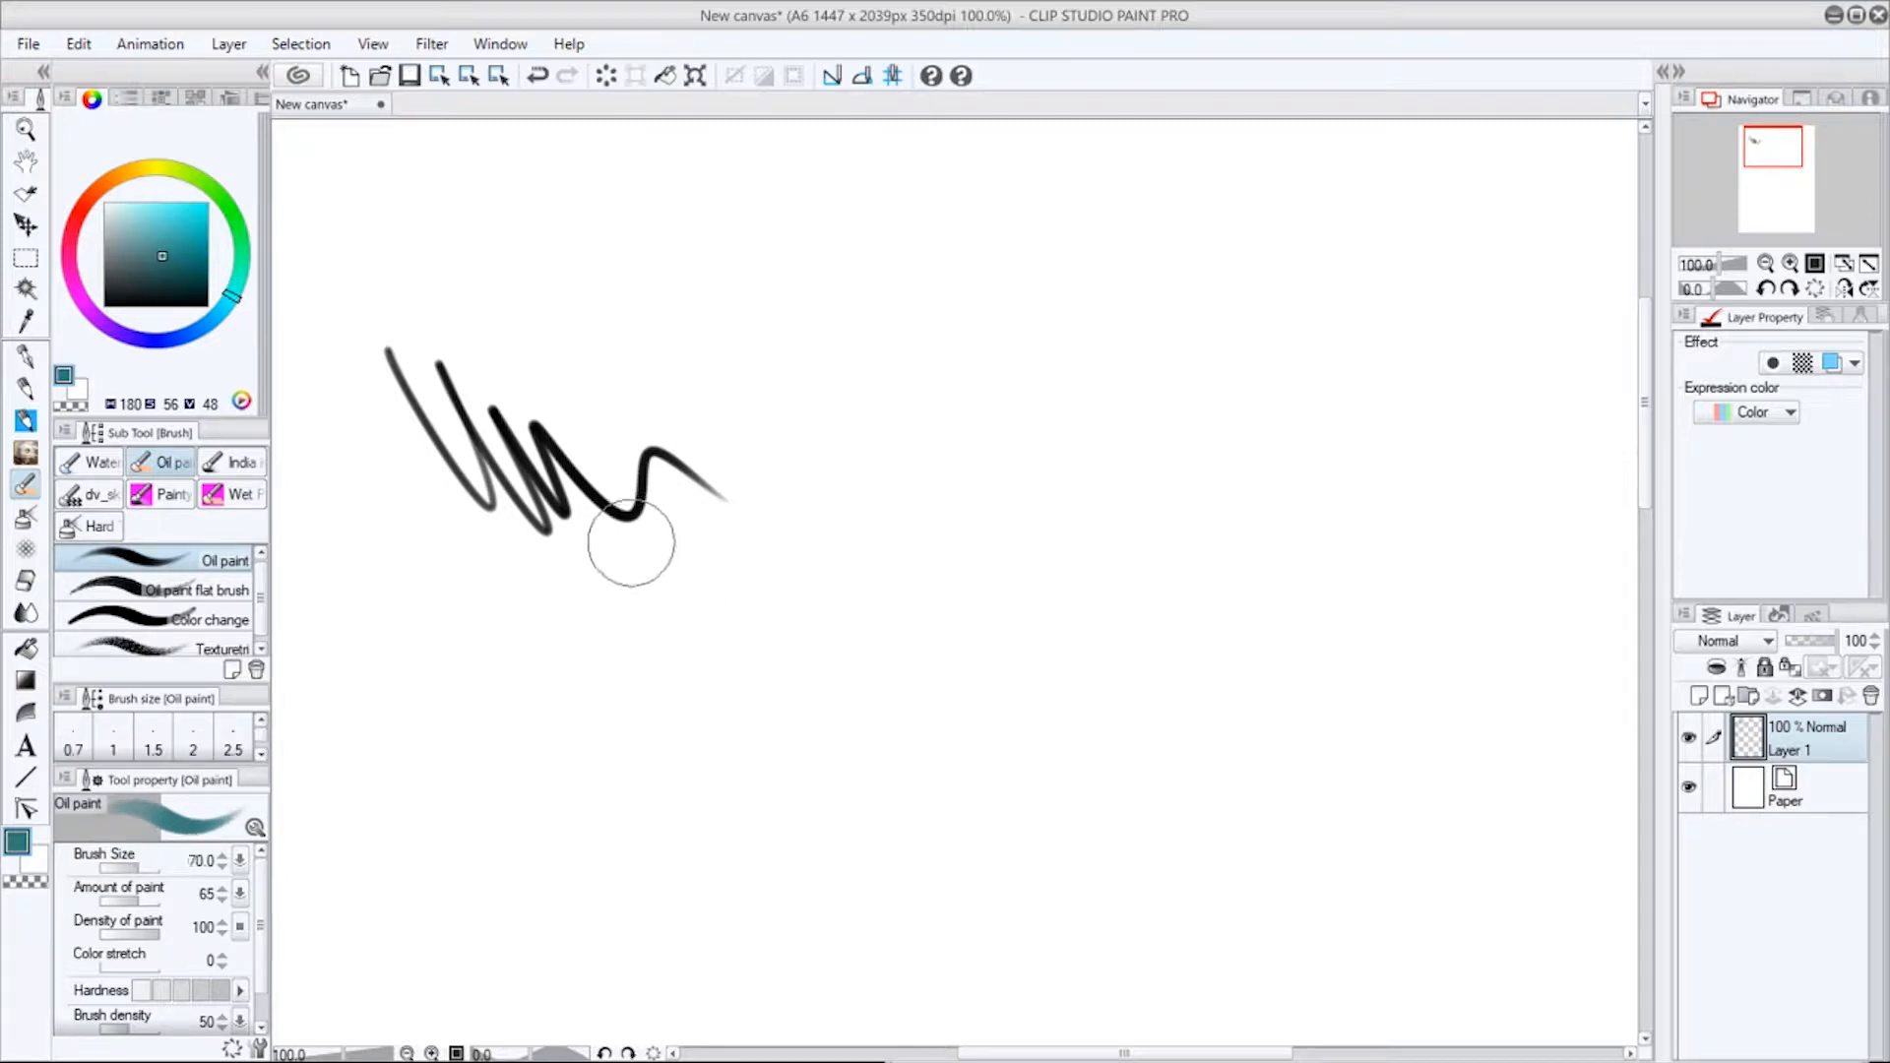
mouse_move(717, 653)
mouse_down()
mouse_move(709, 633)
mouse_move(729, 721)
mouse_move(763, 655)
mouse_move(630, 679)
mouse_up()
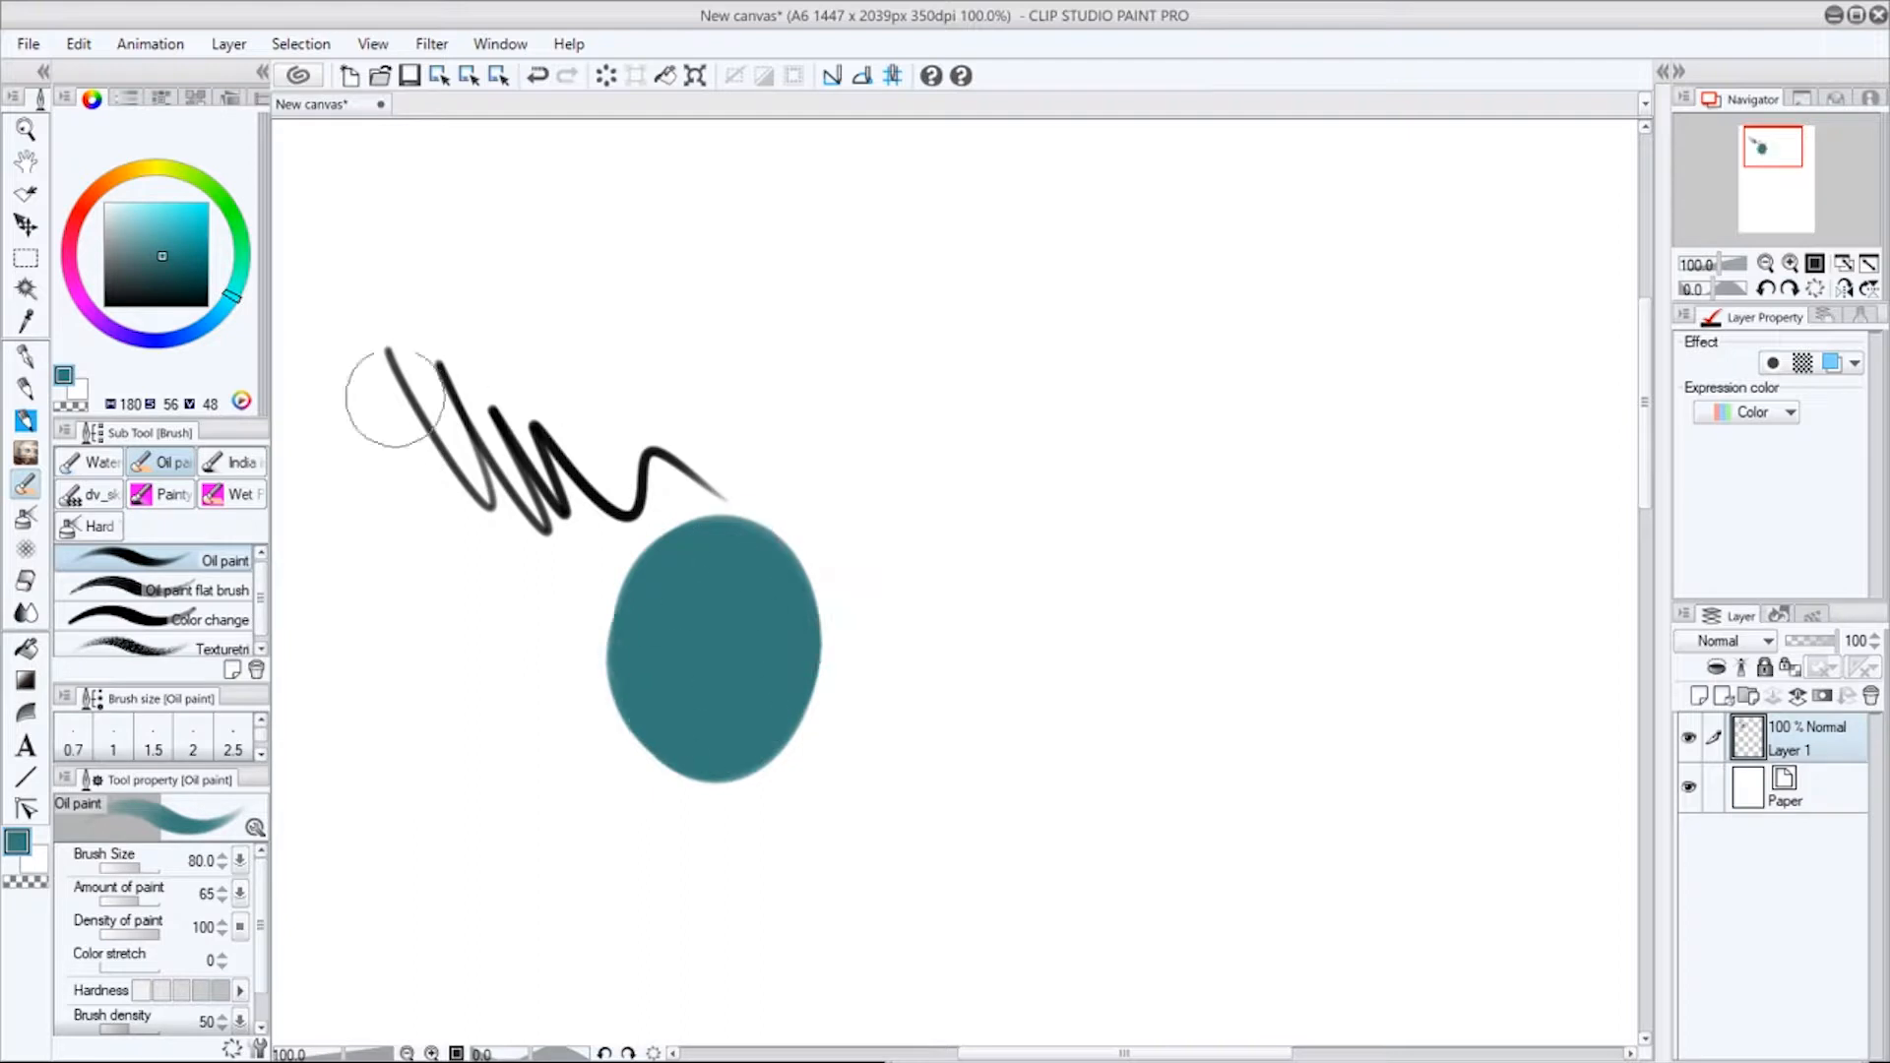
Shade the oval's left and lower side in dark teal (H 180, S 92, V 27) with the Oil paint brush at size 25.
click(190, 286)
key(bracketright)
key(bracketright)
key(bracketleft)
key(bracketleft)
key(bracketleft)
key(bracketleft)
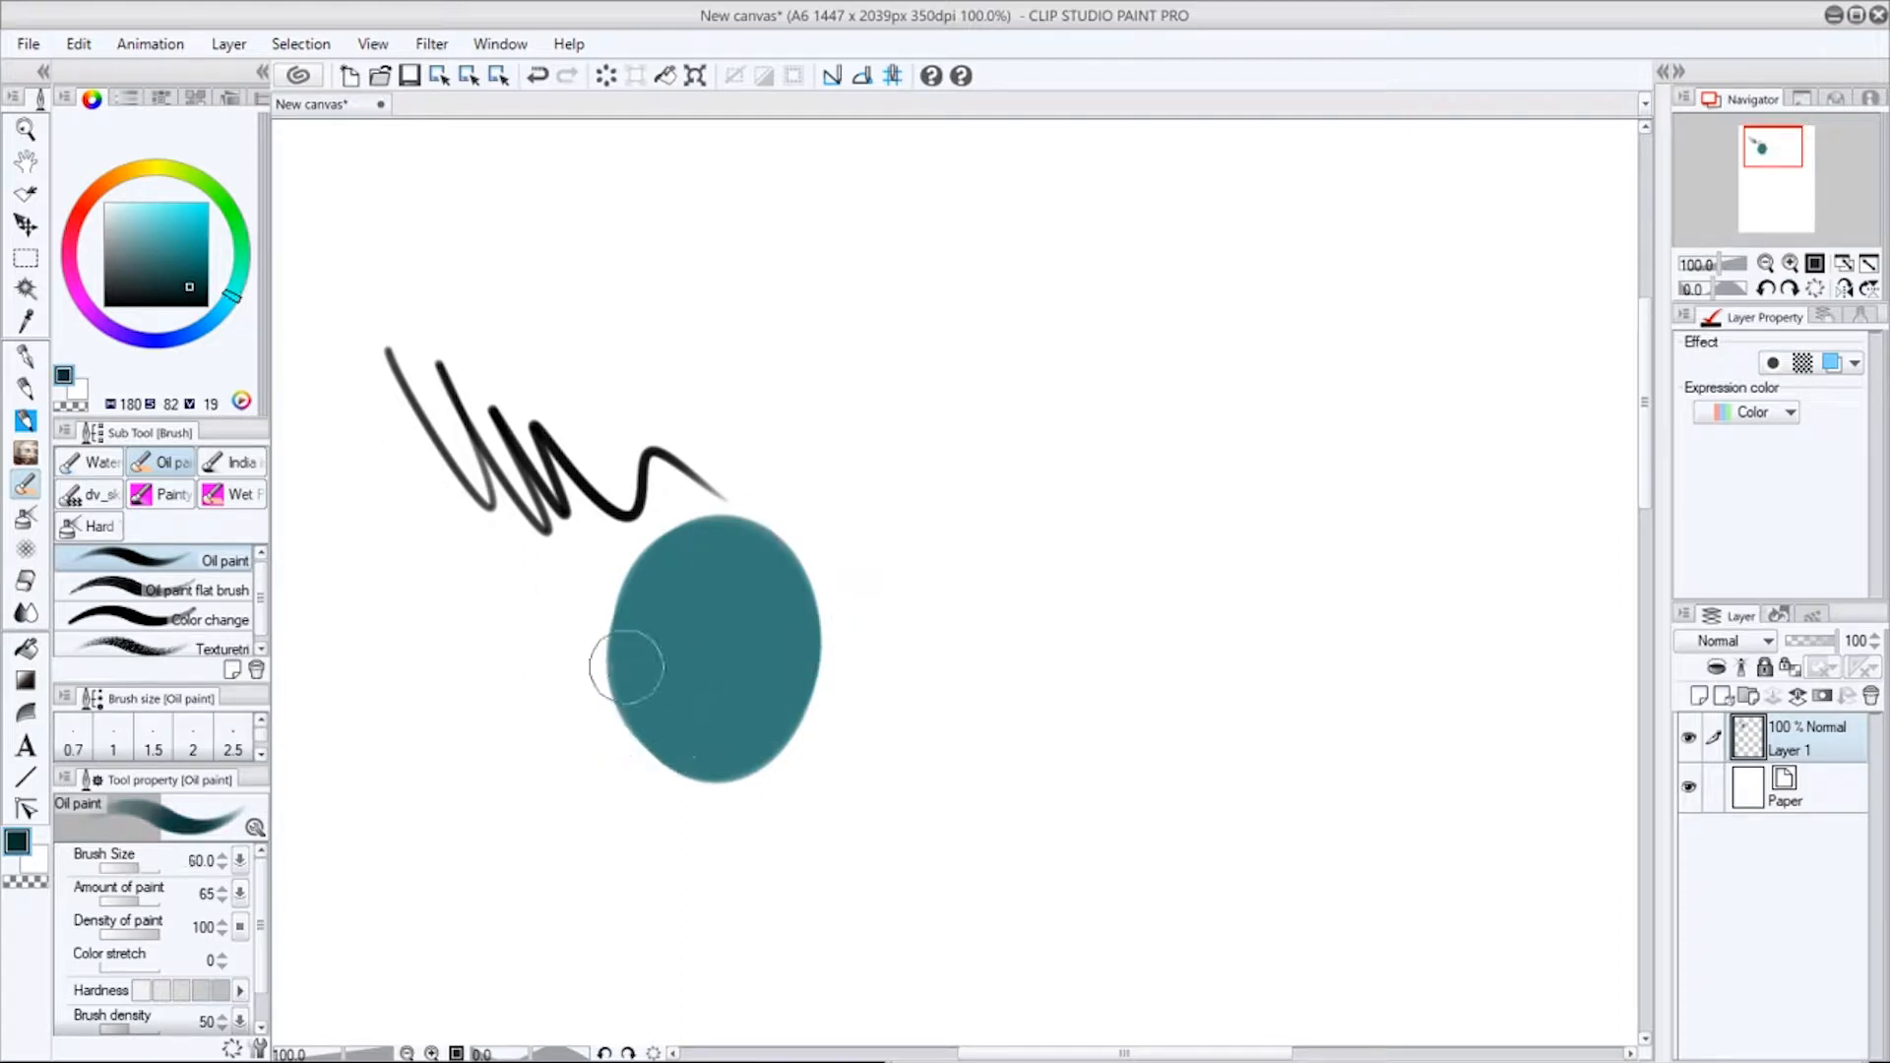
click(199, 278)
key(bracketleft)
key(bracketleft)
key(bracketleft)
key(bracketleft)
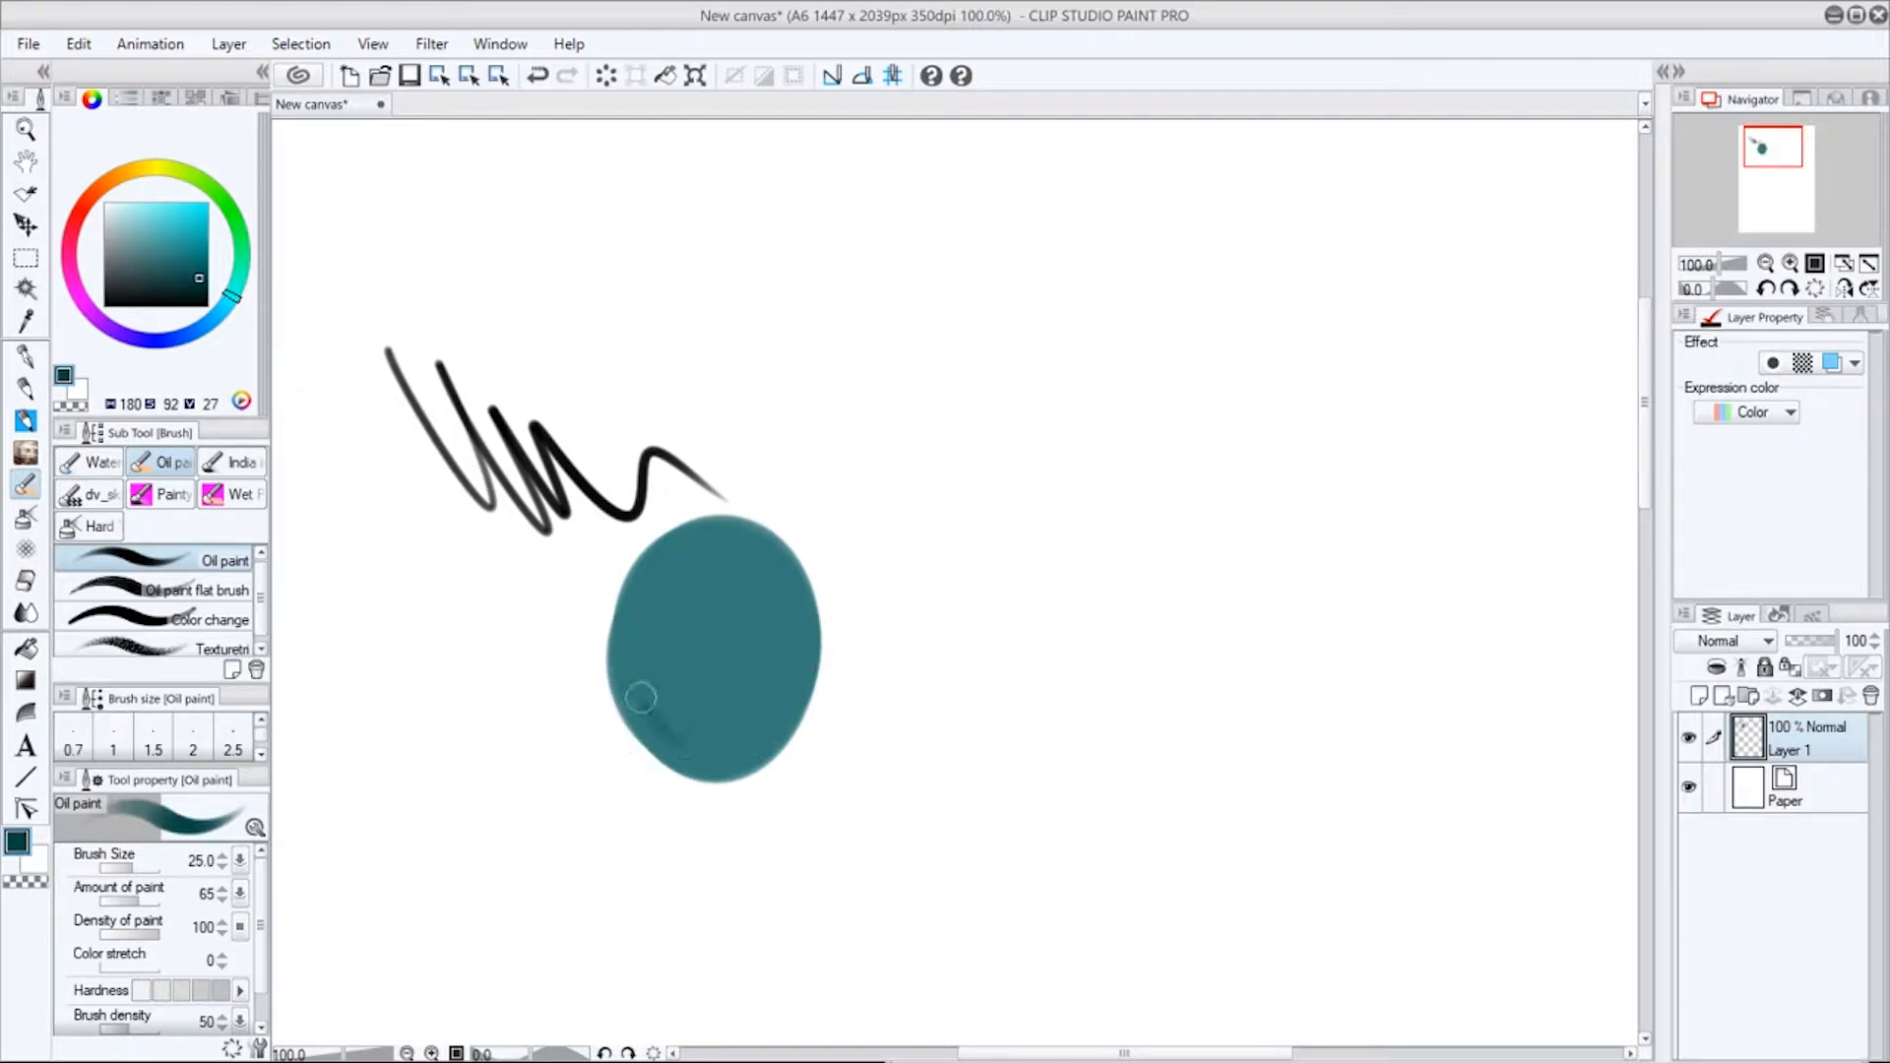
mouse_move(639, 695)
mouse_down()
mouse_move(684, 756)
mouse_move(627, 639)
mouse_move(645, 722)
mouse_move(654, 637)
mouse_move(628, 598)
mouse_move(707, 757)
mouse_move(639, 581)
mouse_move(729, 747)
mouse_move(657, 666)
mouse_move(735, 748)
mouse_move(665, 562)
mouse_move(748, 737)
mouse_move(658, 599)
mouse_move(674, 663)
mouse_move(745, 731)
mouse_move(668, 623)
mouse_move(684, 665)
mouse_move(748, 723)
mouse_move(656, 560)
mouse_move(733, 742)
mouse_move(662, 578)
mouse_move(667, 725)
mouse_move(631, 650)
mouse_move(705, 762)
mouse_move(640, 600)
mouse_move(726, 760)
mouse_move(623, 681)
mouse_move(738, 742)
mouse_move(660, 547)
mouse_move(757, 738)
mouse_move(717, 725)
mouse_move(704, 675)
mouse_move(657, 630)
mouse_move(674, 562)
mouse_move(657, 722)
mouse_move(669, 569)
mouse_move(675, 745)
mouse_move(666, 676)
mouse_up()
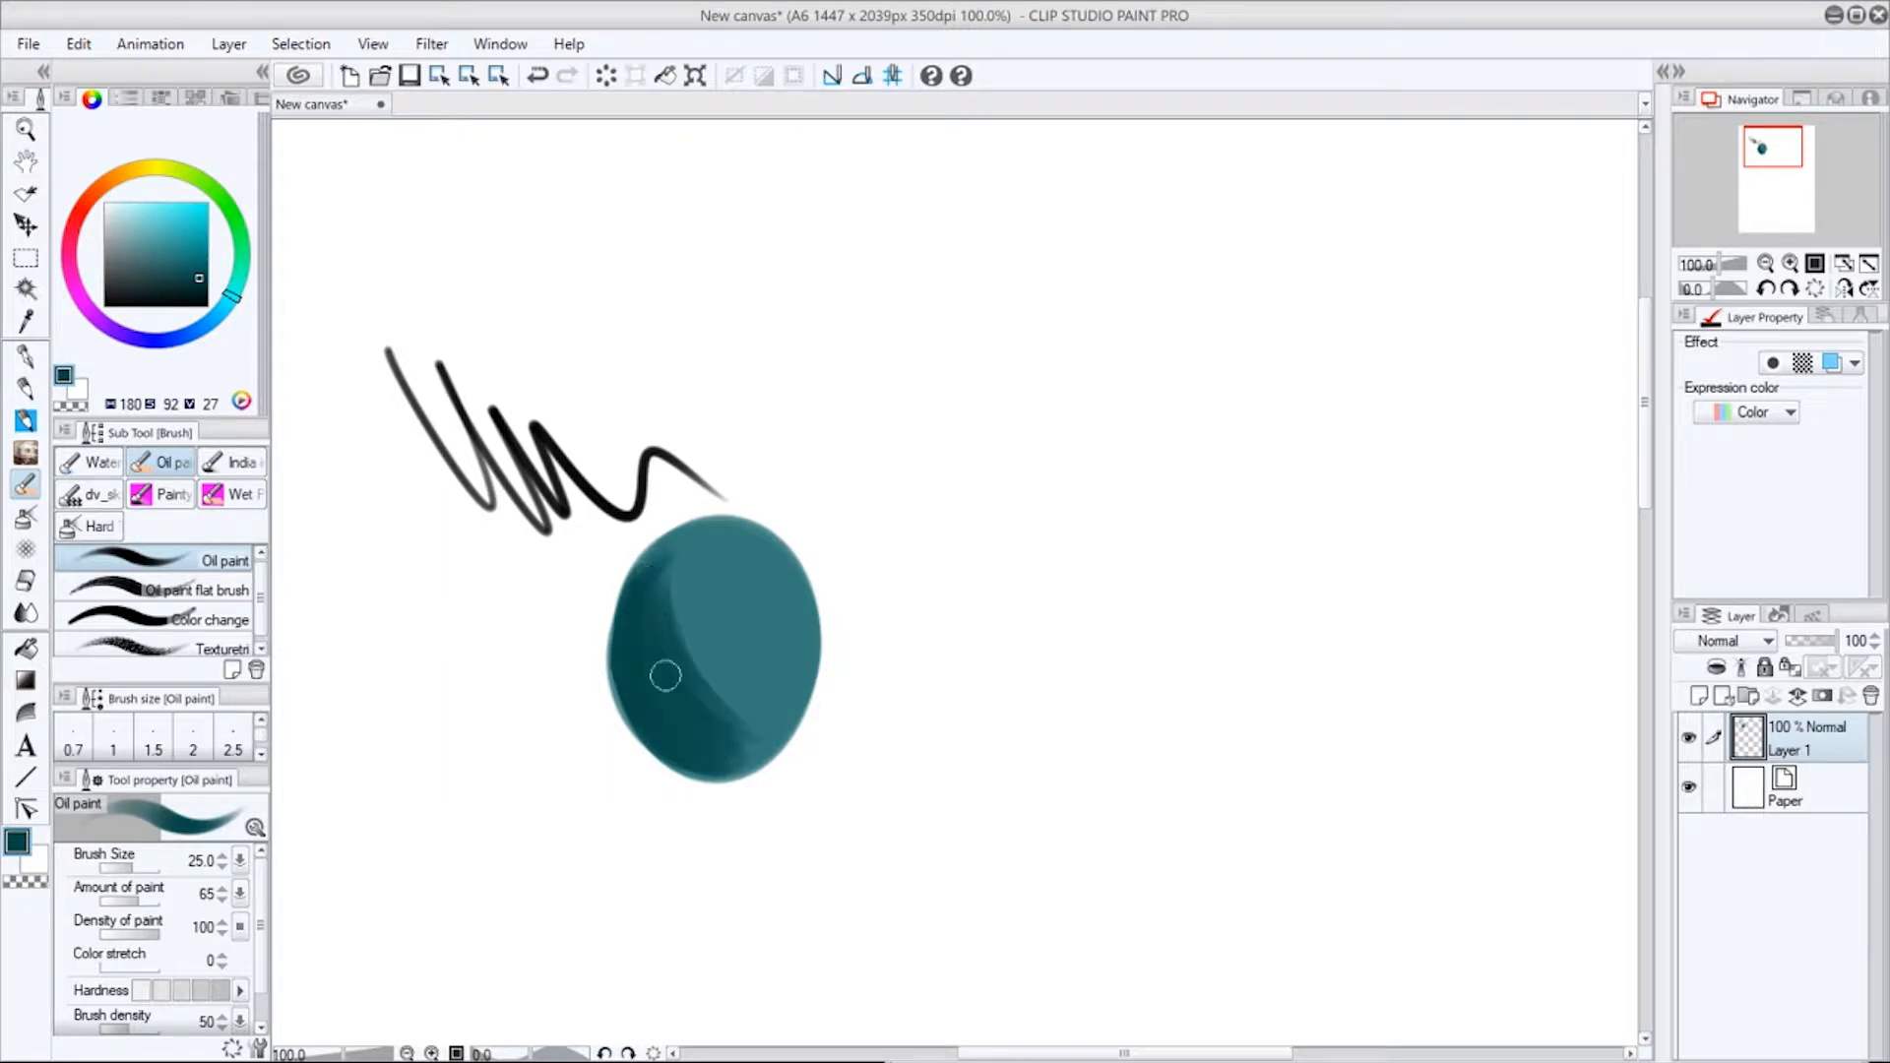
Try smoothing the edge of the oval's shading with the Blend tool at brush size 60.
click(26, 612)
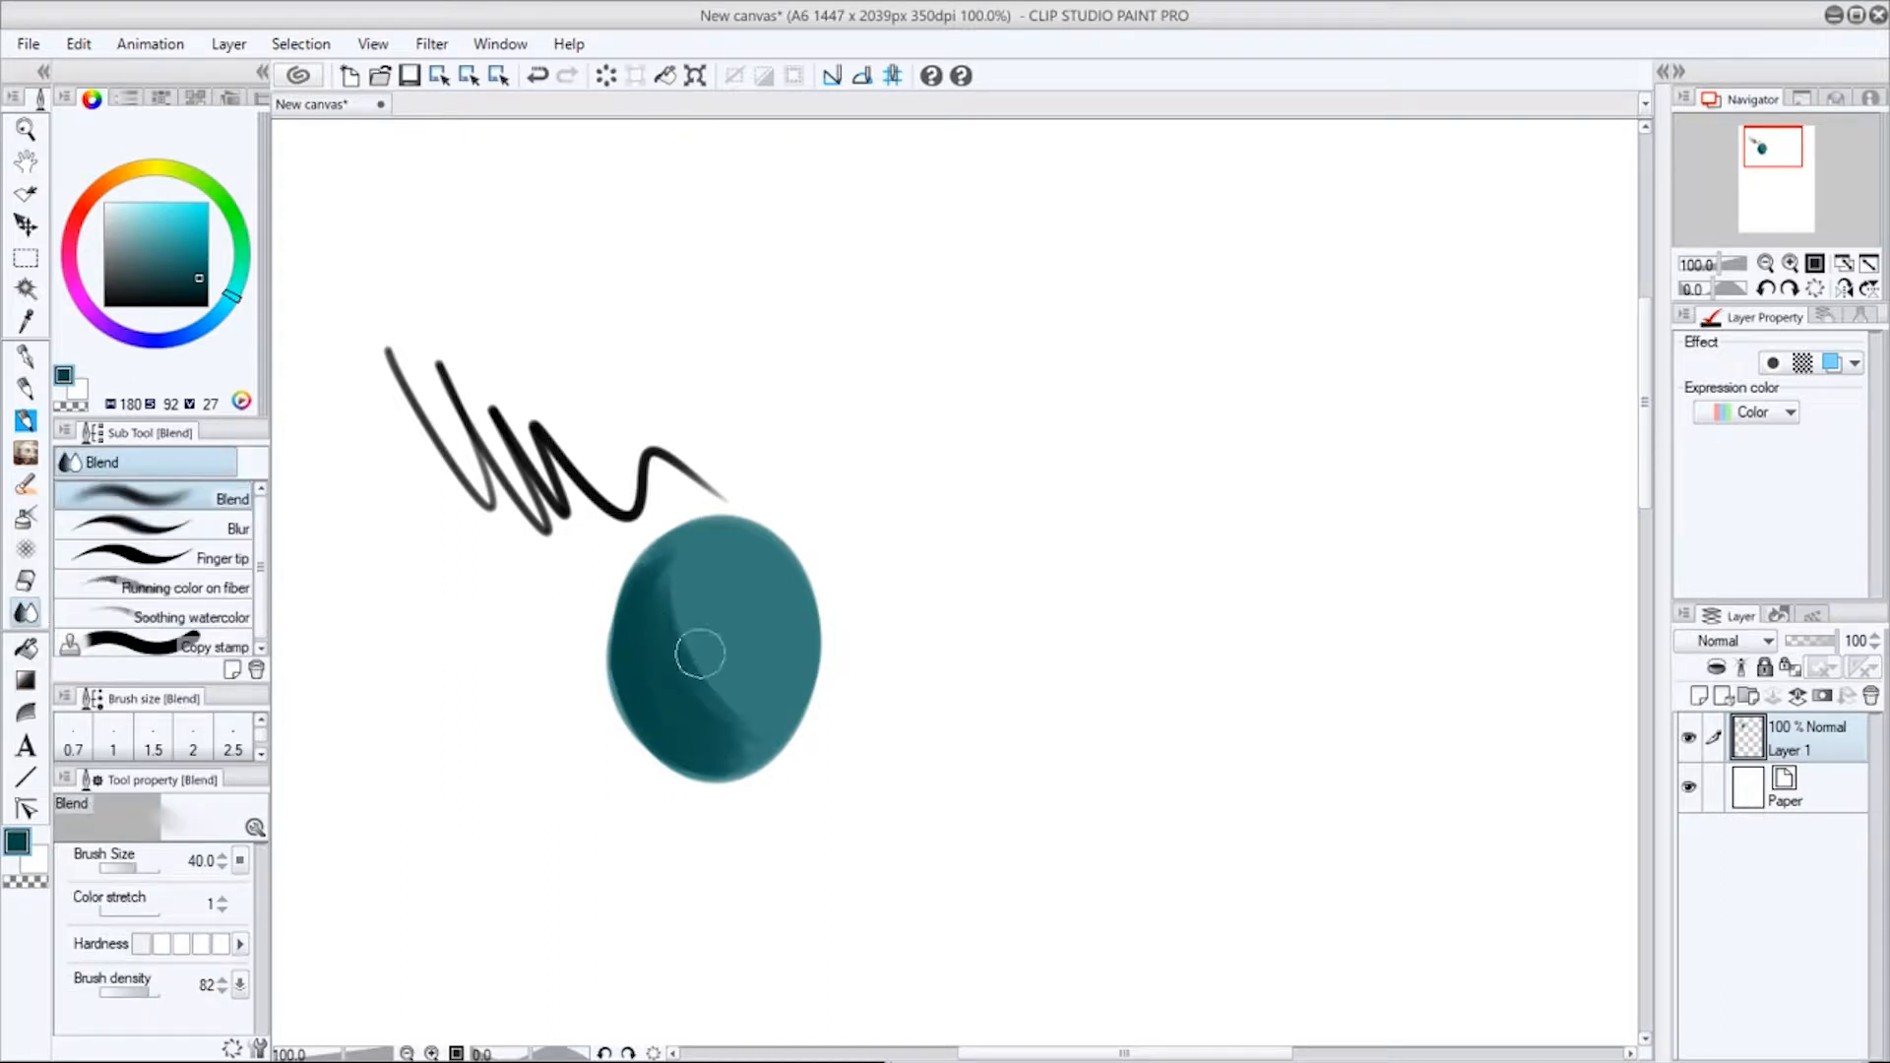
key(bracketright)
key(bracketright)
mouse_move(710, 684)
mouse_down()
mouse_move(671, 593)
mouse_move(673, 639)
mouse_move(729, 727)
mouse_move(755, 567)
mouse_up()
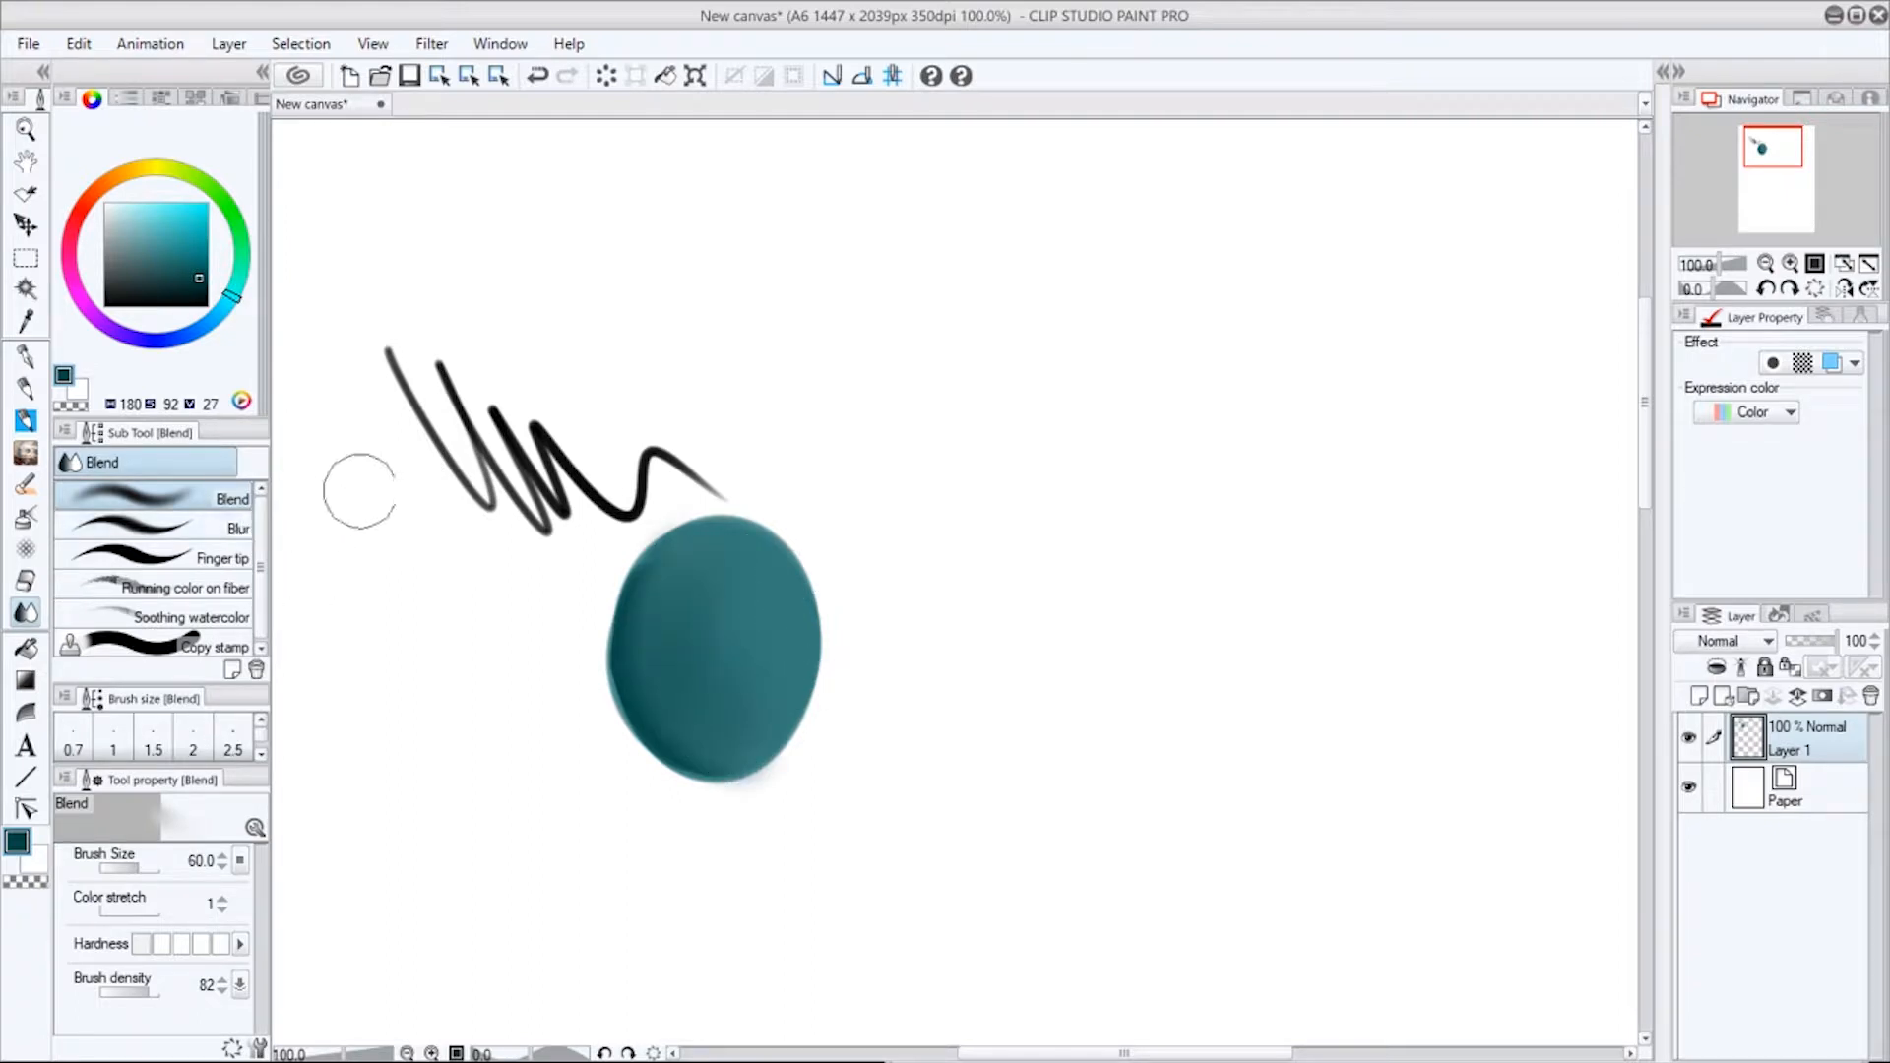
Undo the blending, and soften the oval's shading and outer left edge with the Blur tool enlarged to size 70.
click(236, 529)
key(ctrl+z)
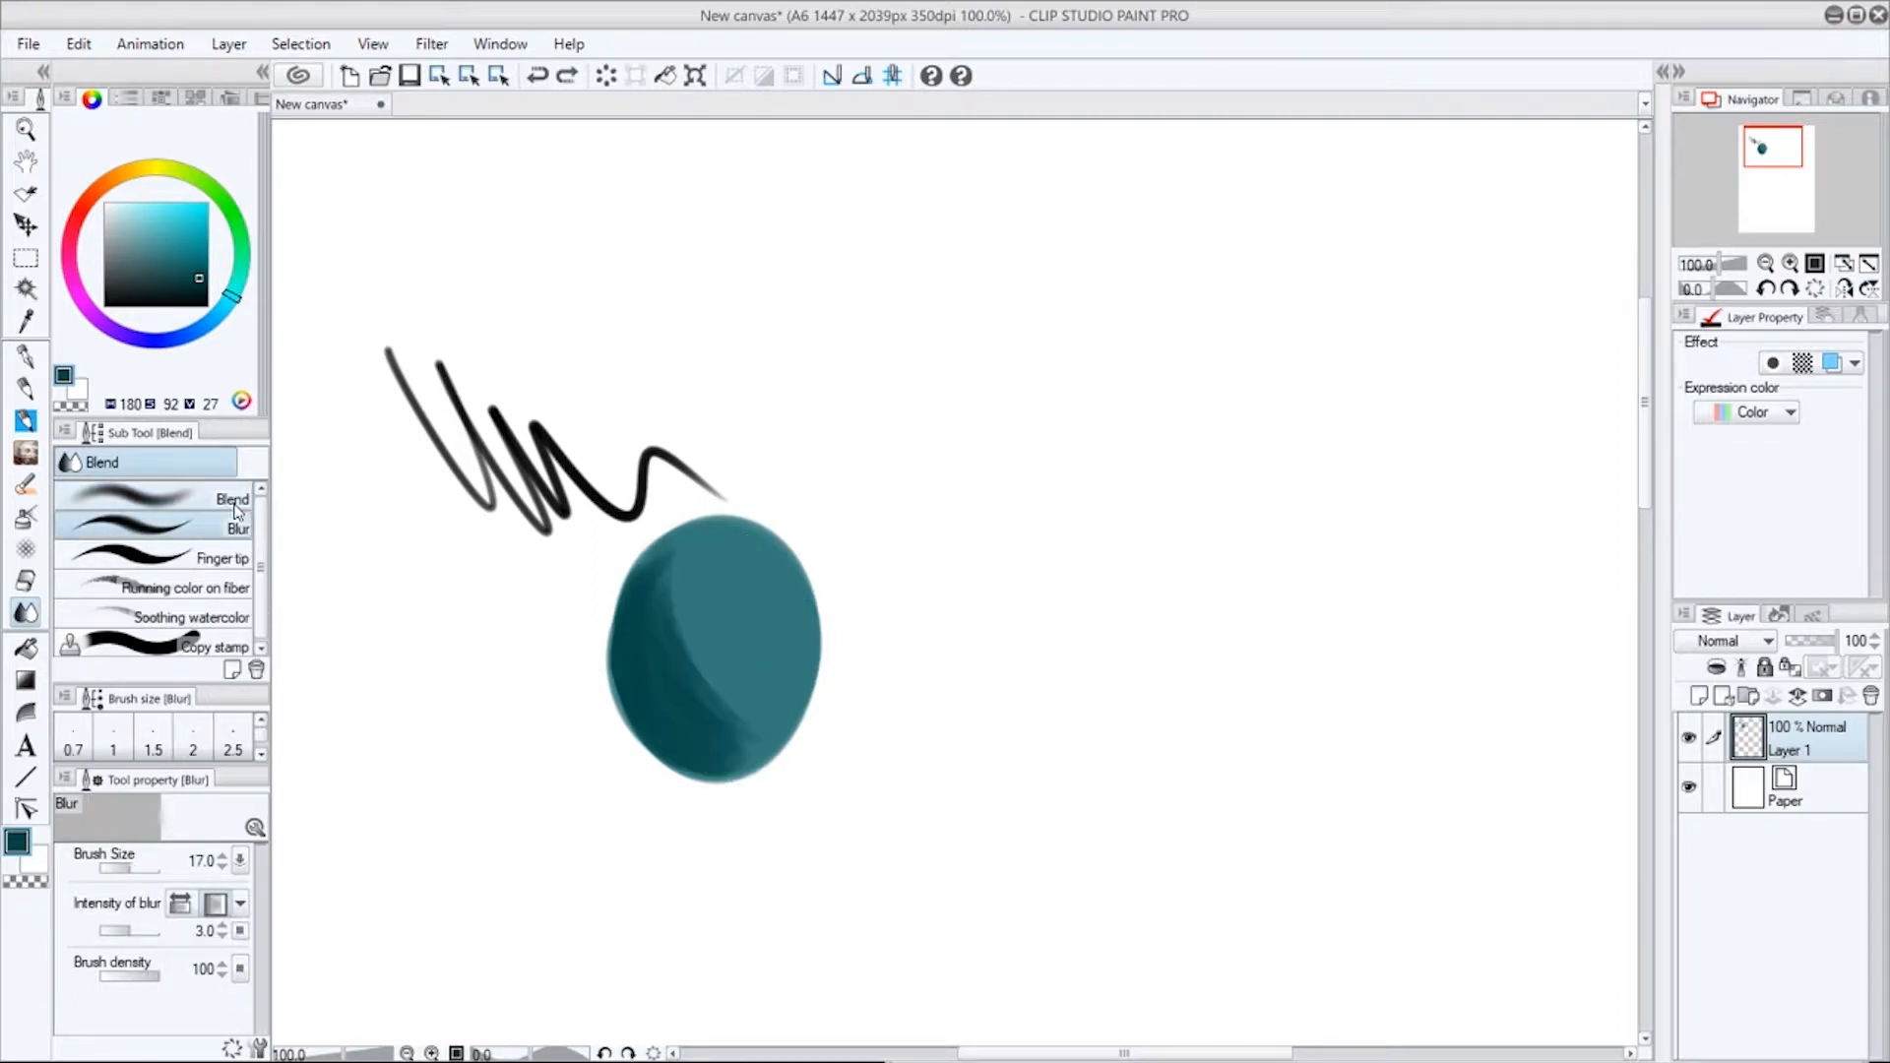
key(bracketright)
key(bracketright)
key(bracketright)
key(bracketright)
key(bracketright)
key(bracketright)
key(bracketright)
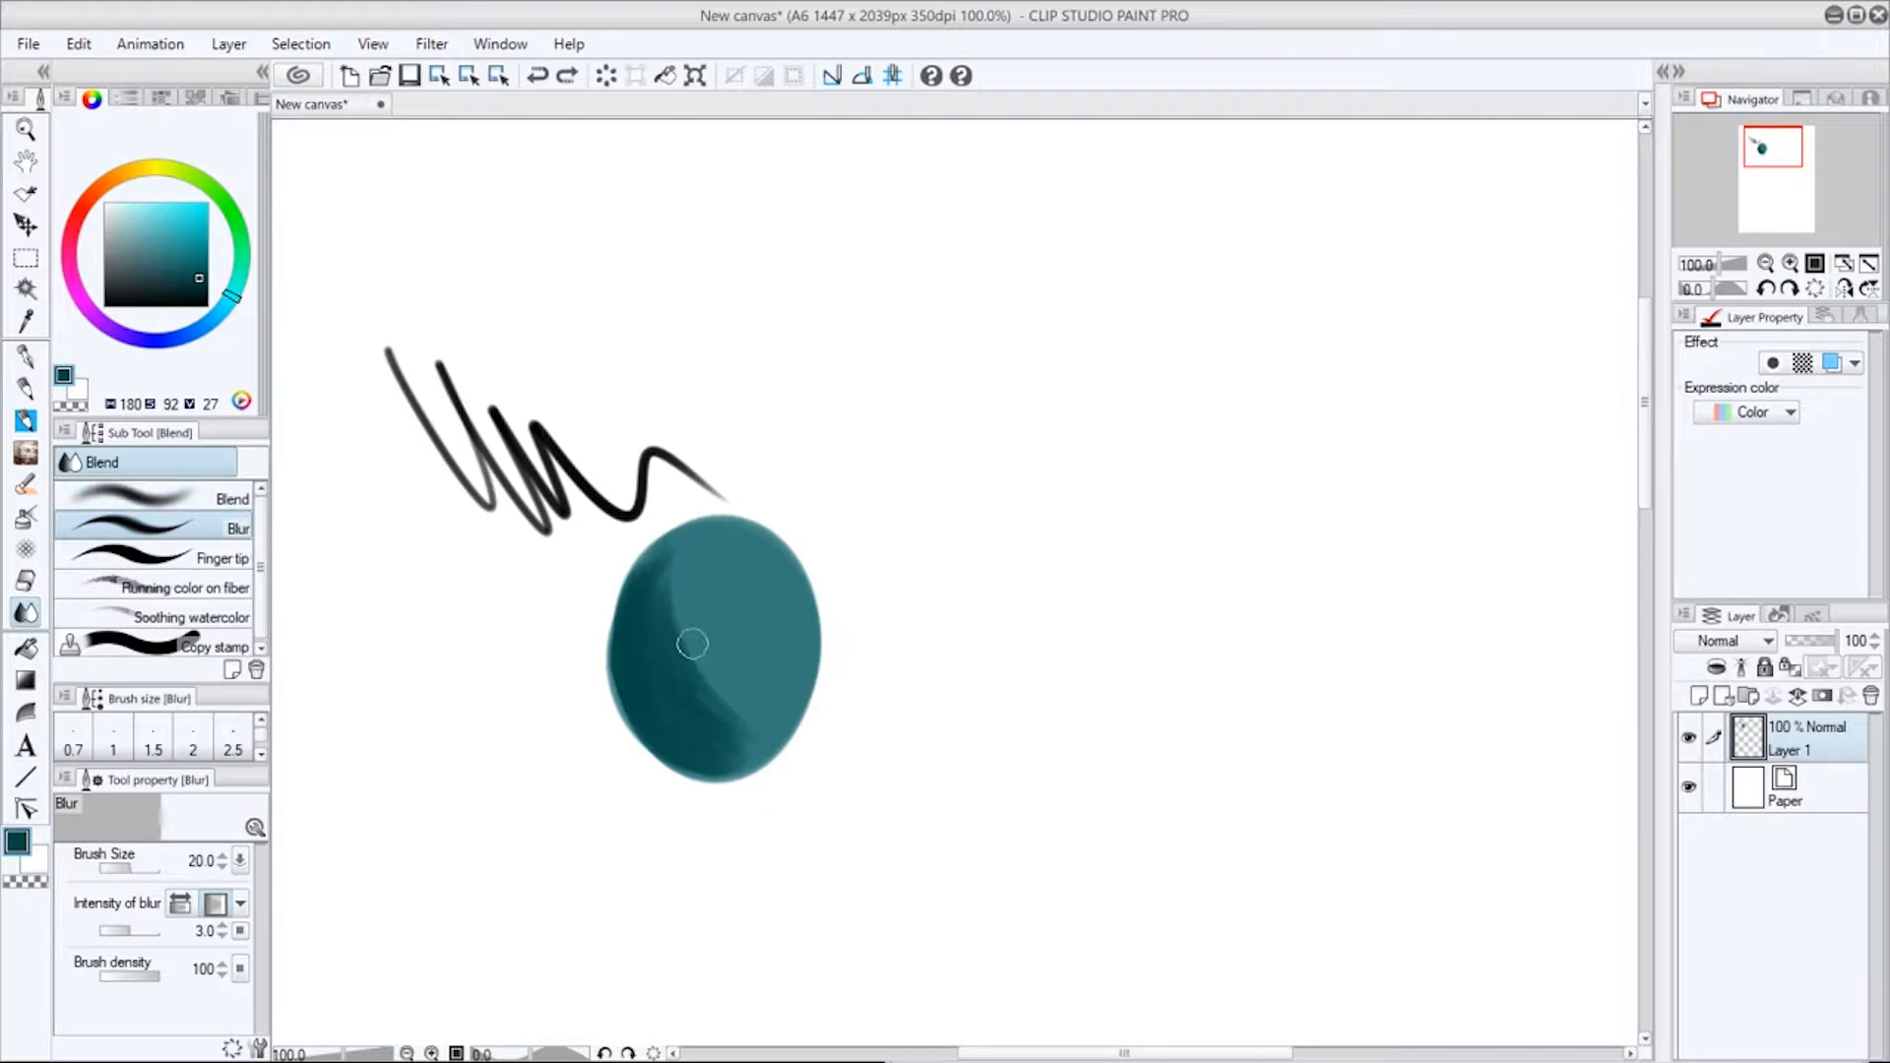
mouse_move(694, 699)
mouse_down()
mouse_move(676, 598)
mouse_move(704, 647)
mouse_move(684, 606)
mouse_move(664, 672)
mouse_move(678, 574)
mouse_move(732, 697)
mouse_move(716, 712)
mouse_move(717, 656)
mouse_move(673, 675)
mouse_move(734, 726)
mouse_move(744, 548)
mouse_move(745, 601)
mouse_move(689, 650)
mouse_move(721, 715)
mouse_move(755, 699)
mouse_move(769, 641)
mouse_up()
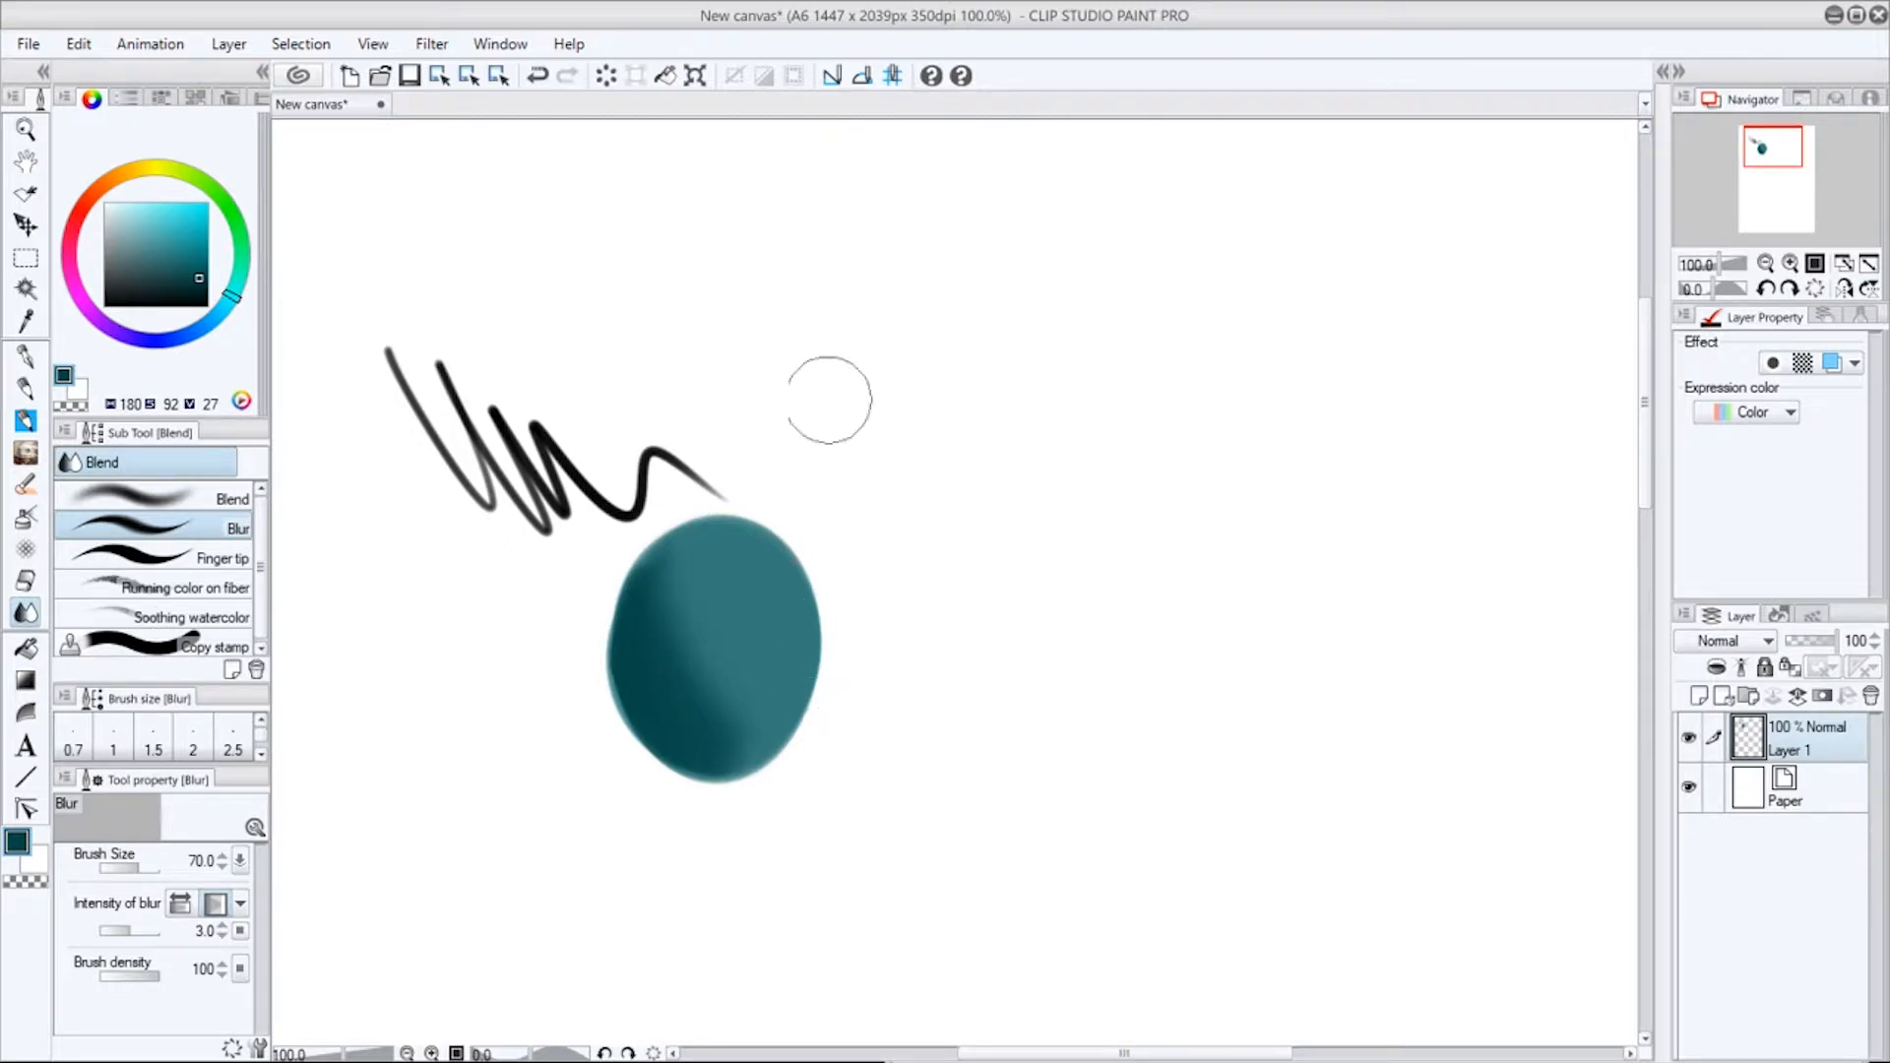
mouse_move(670, 698)
mouse_down()
mouse_move(662, 759)
mouse_move(615, 581)
mouse_up()
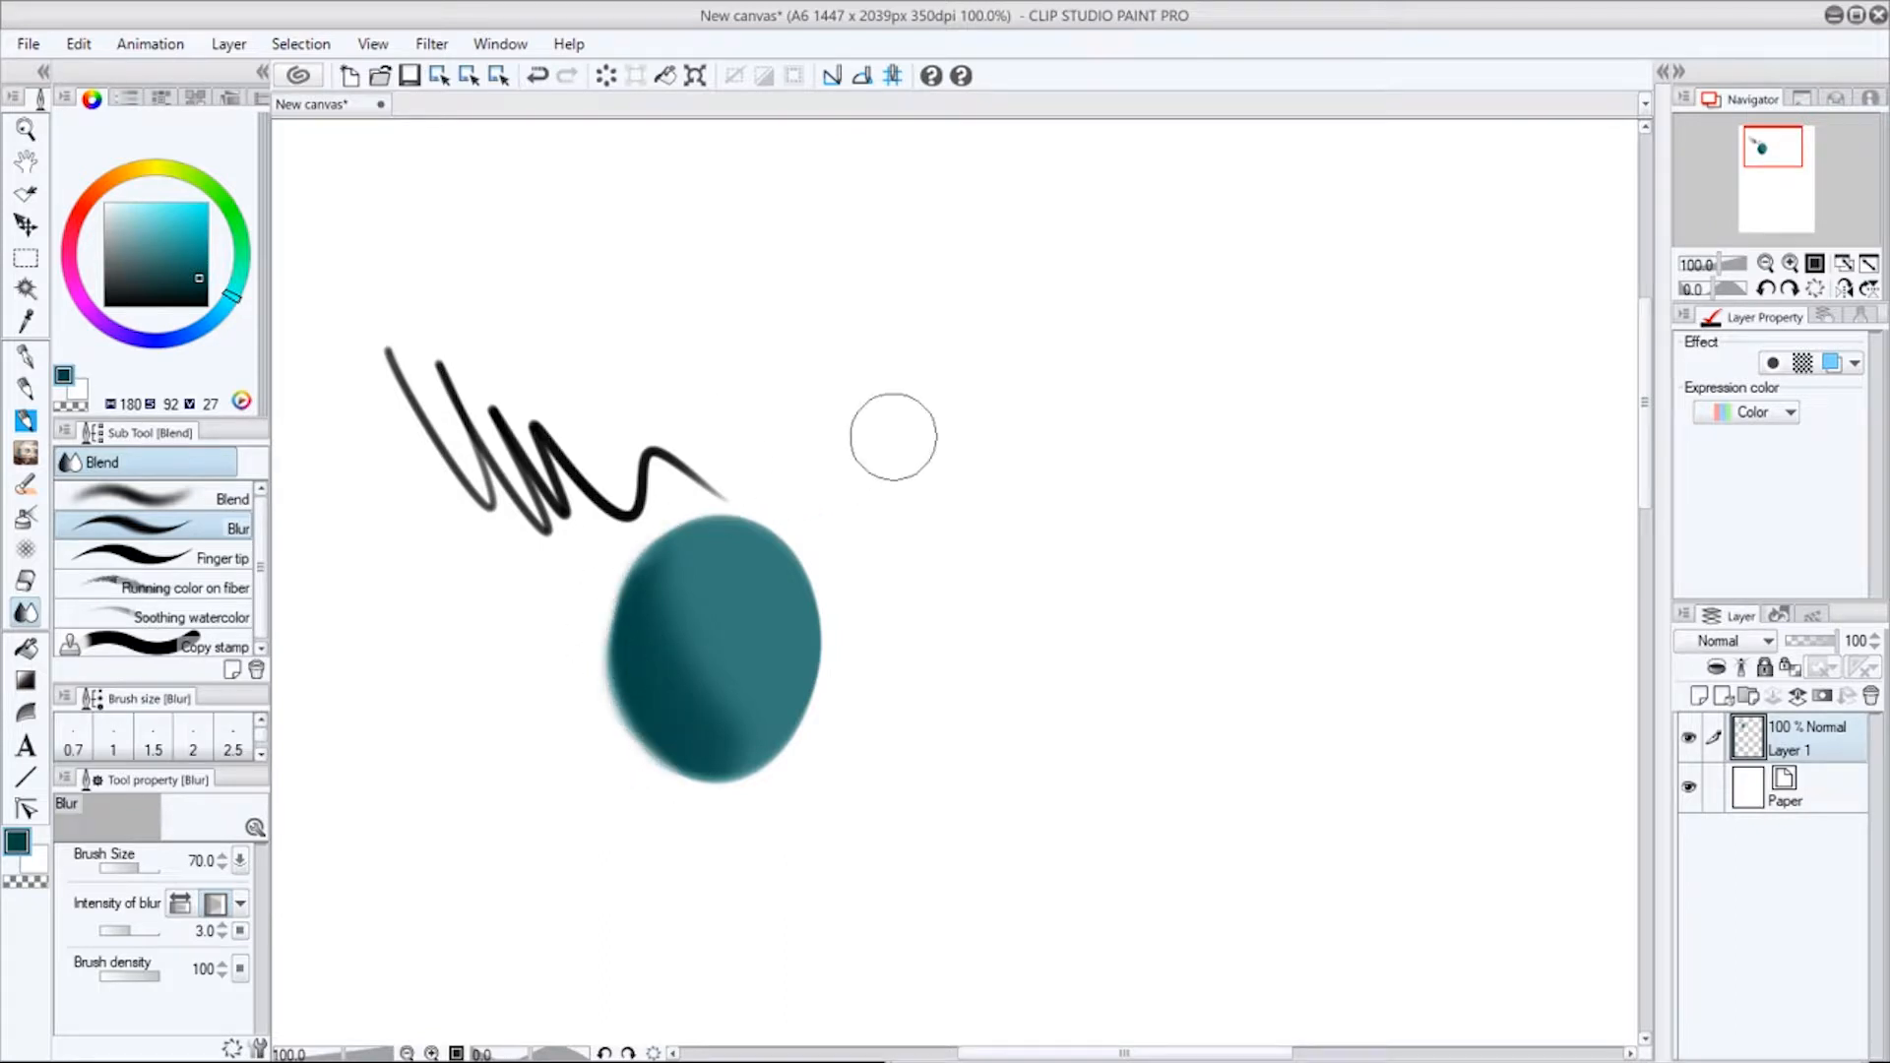
Choose the Grease Pencil and erase the painted oval and zigzag from the canvas with a very large brush.
click(34, 452)
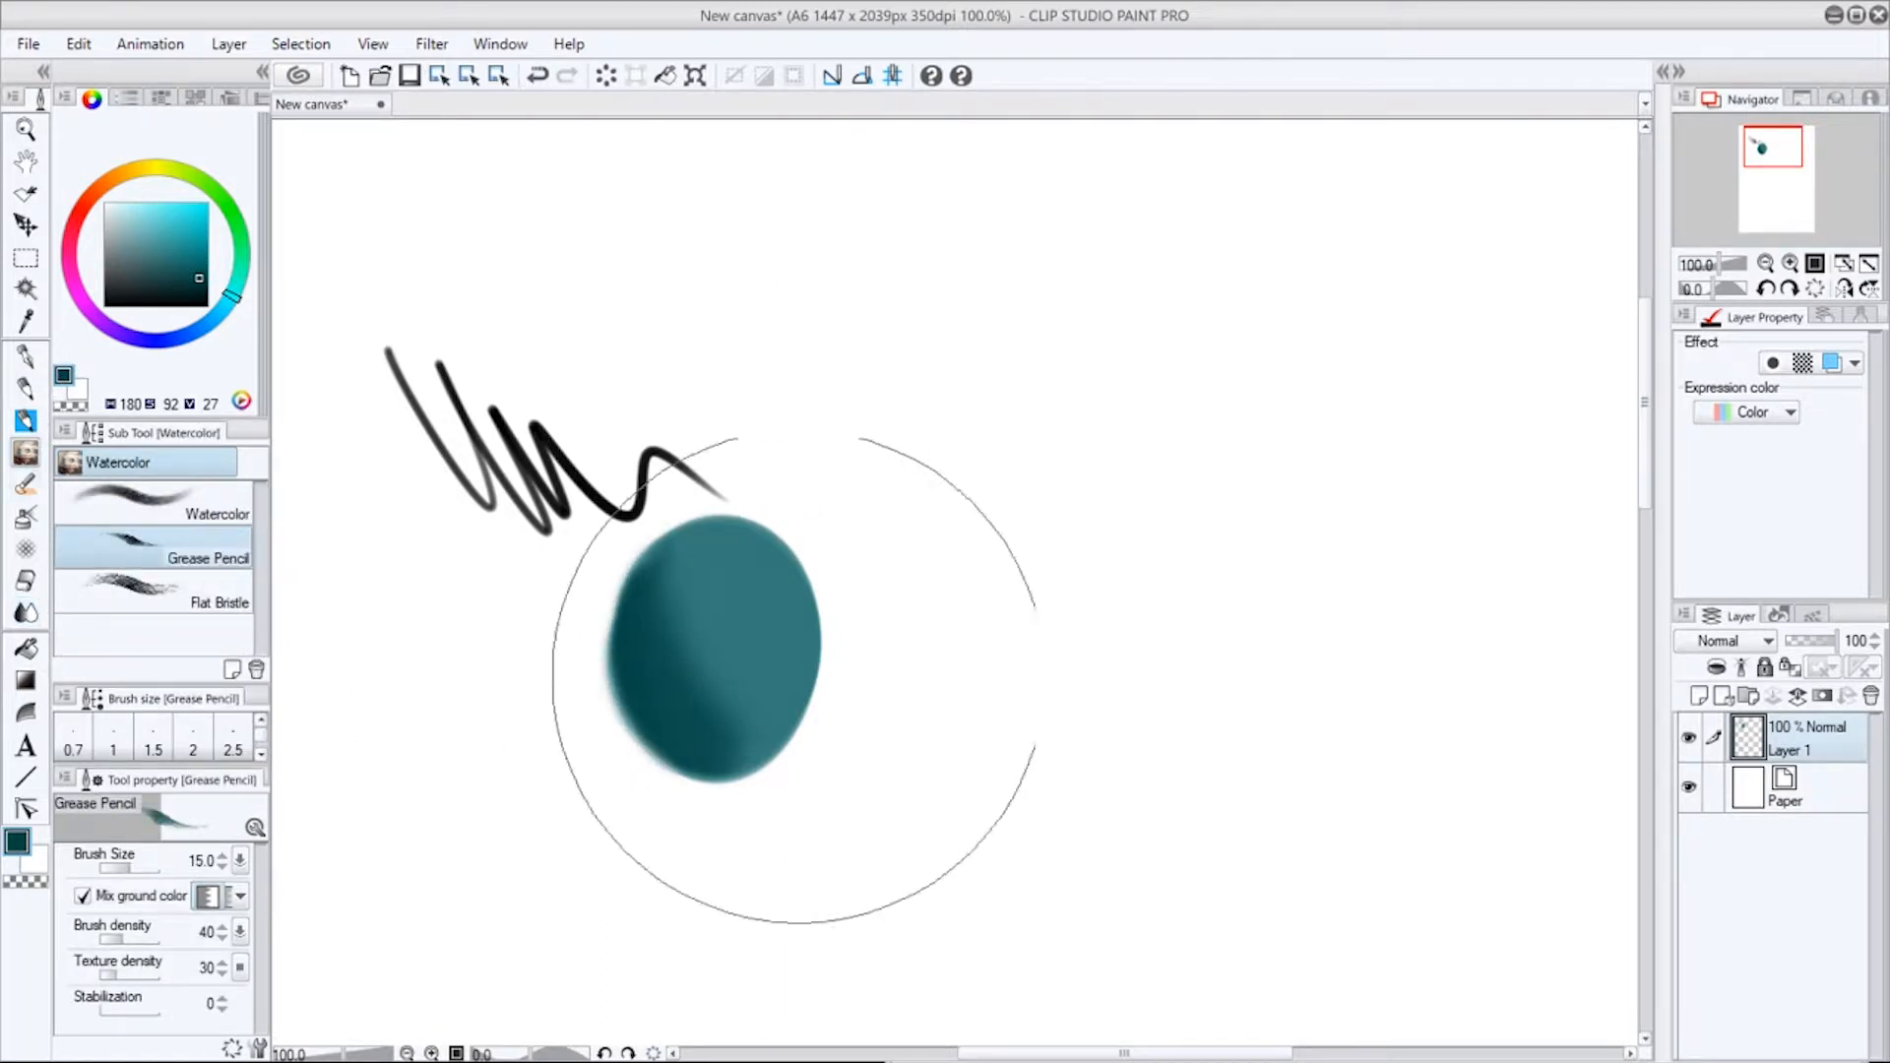
mouse_move(799, 680)
mouse_down()
mouse_move(787, 601)
mouse_move(694, 401)
mouse_move(502, 328)
mouse_up()
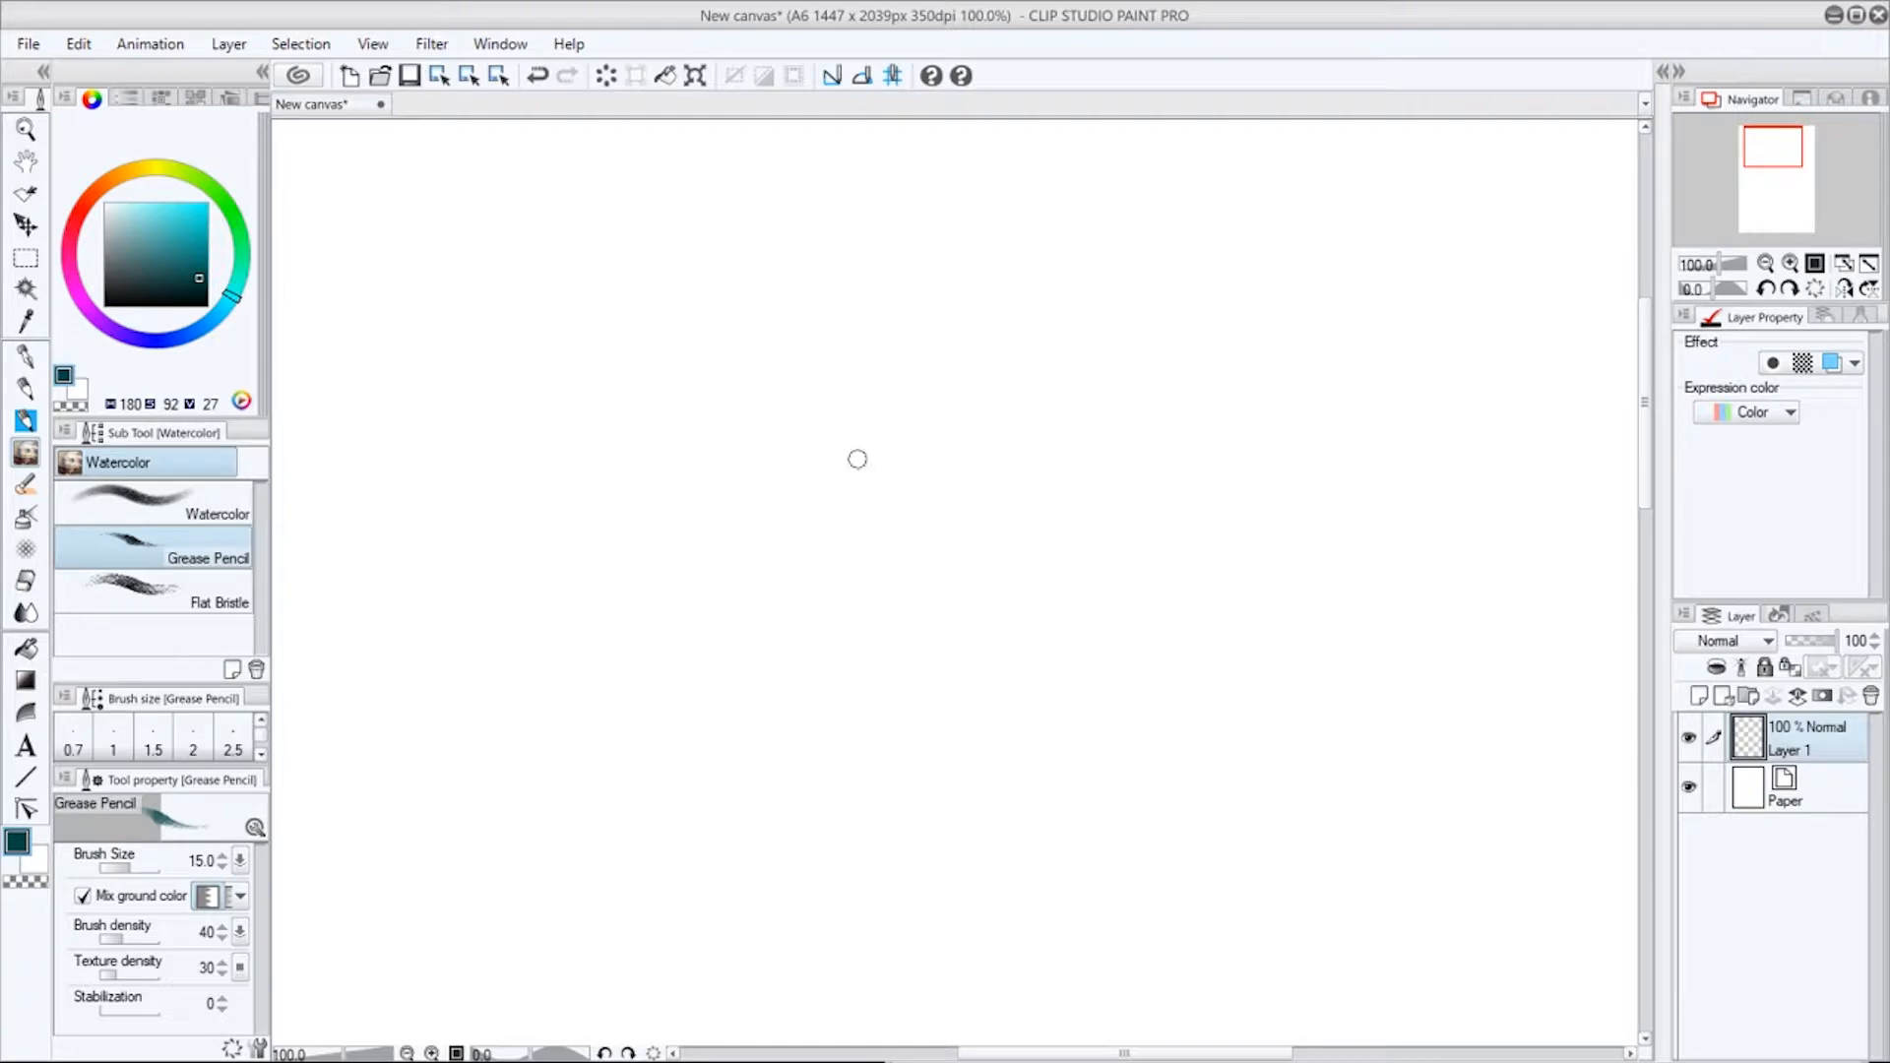
click(1766, 265)
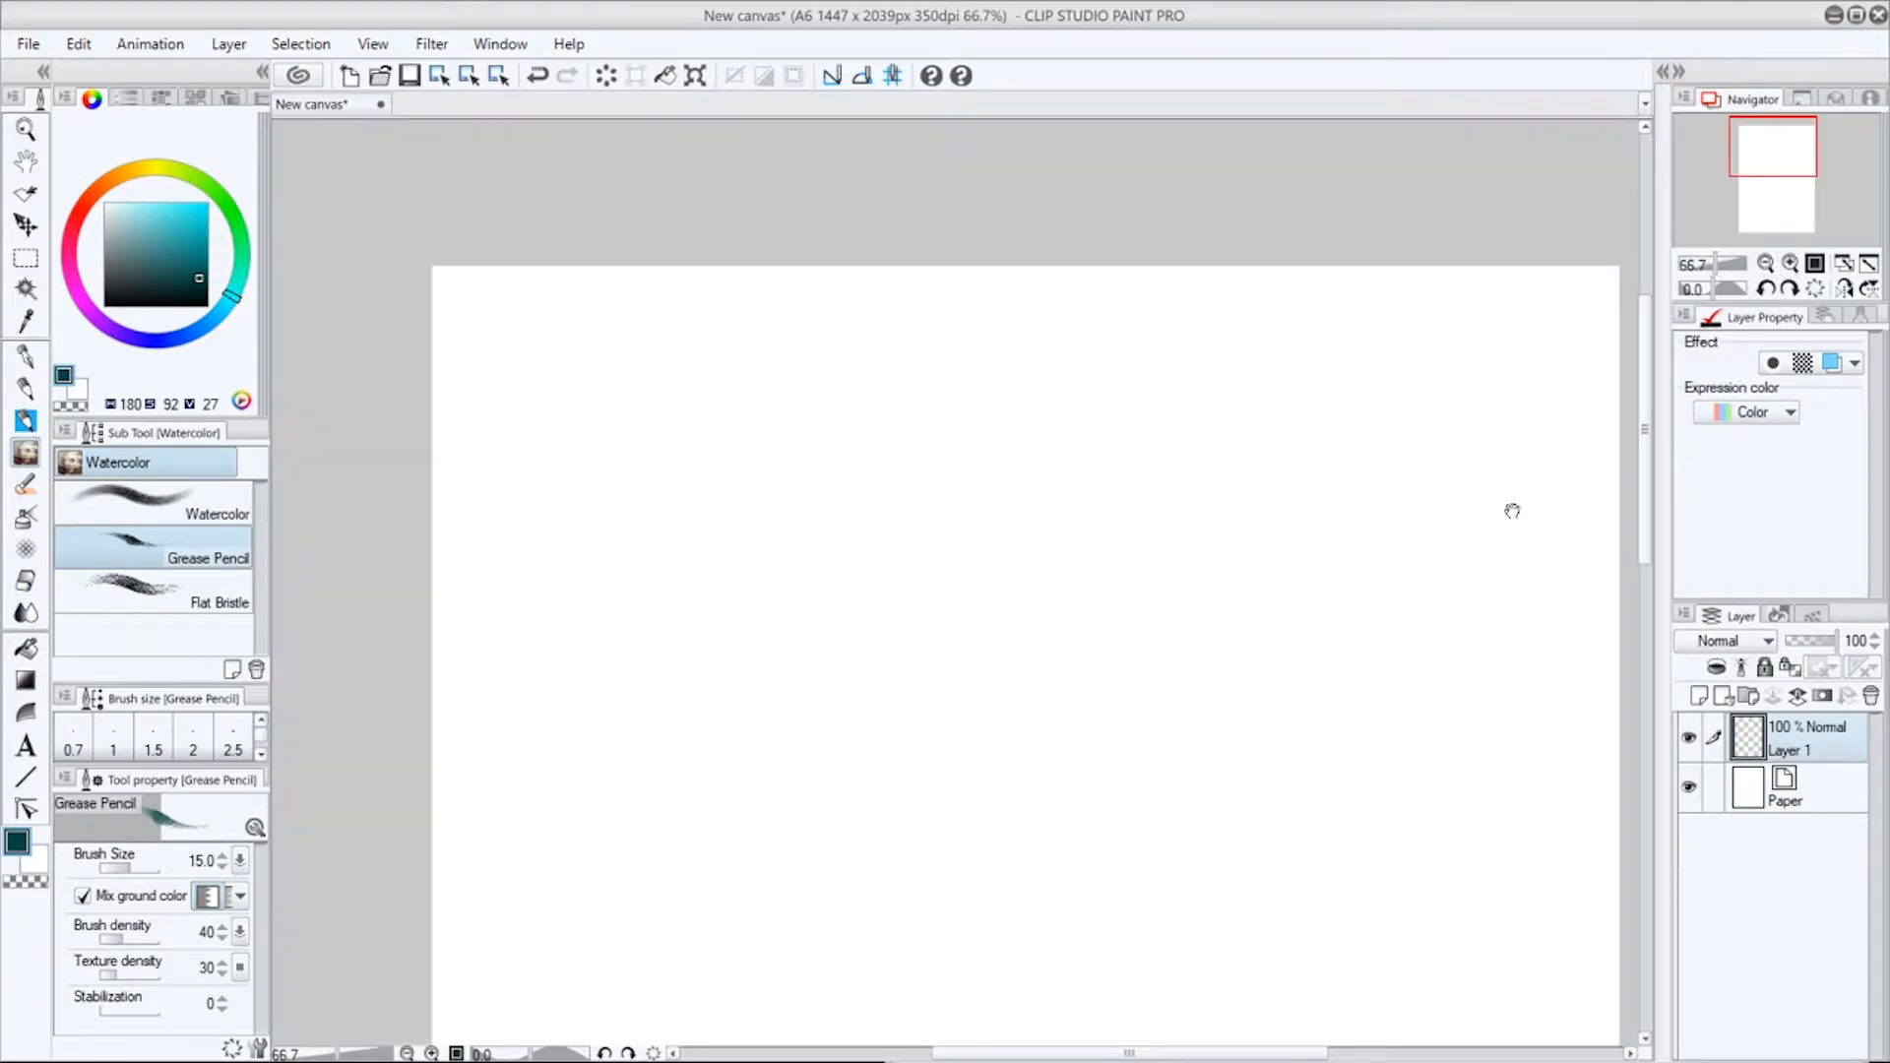
scroll(1510, 506, down, 3)
click(1790, 264)
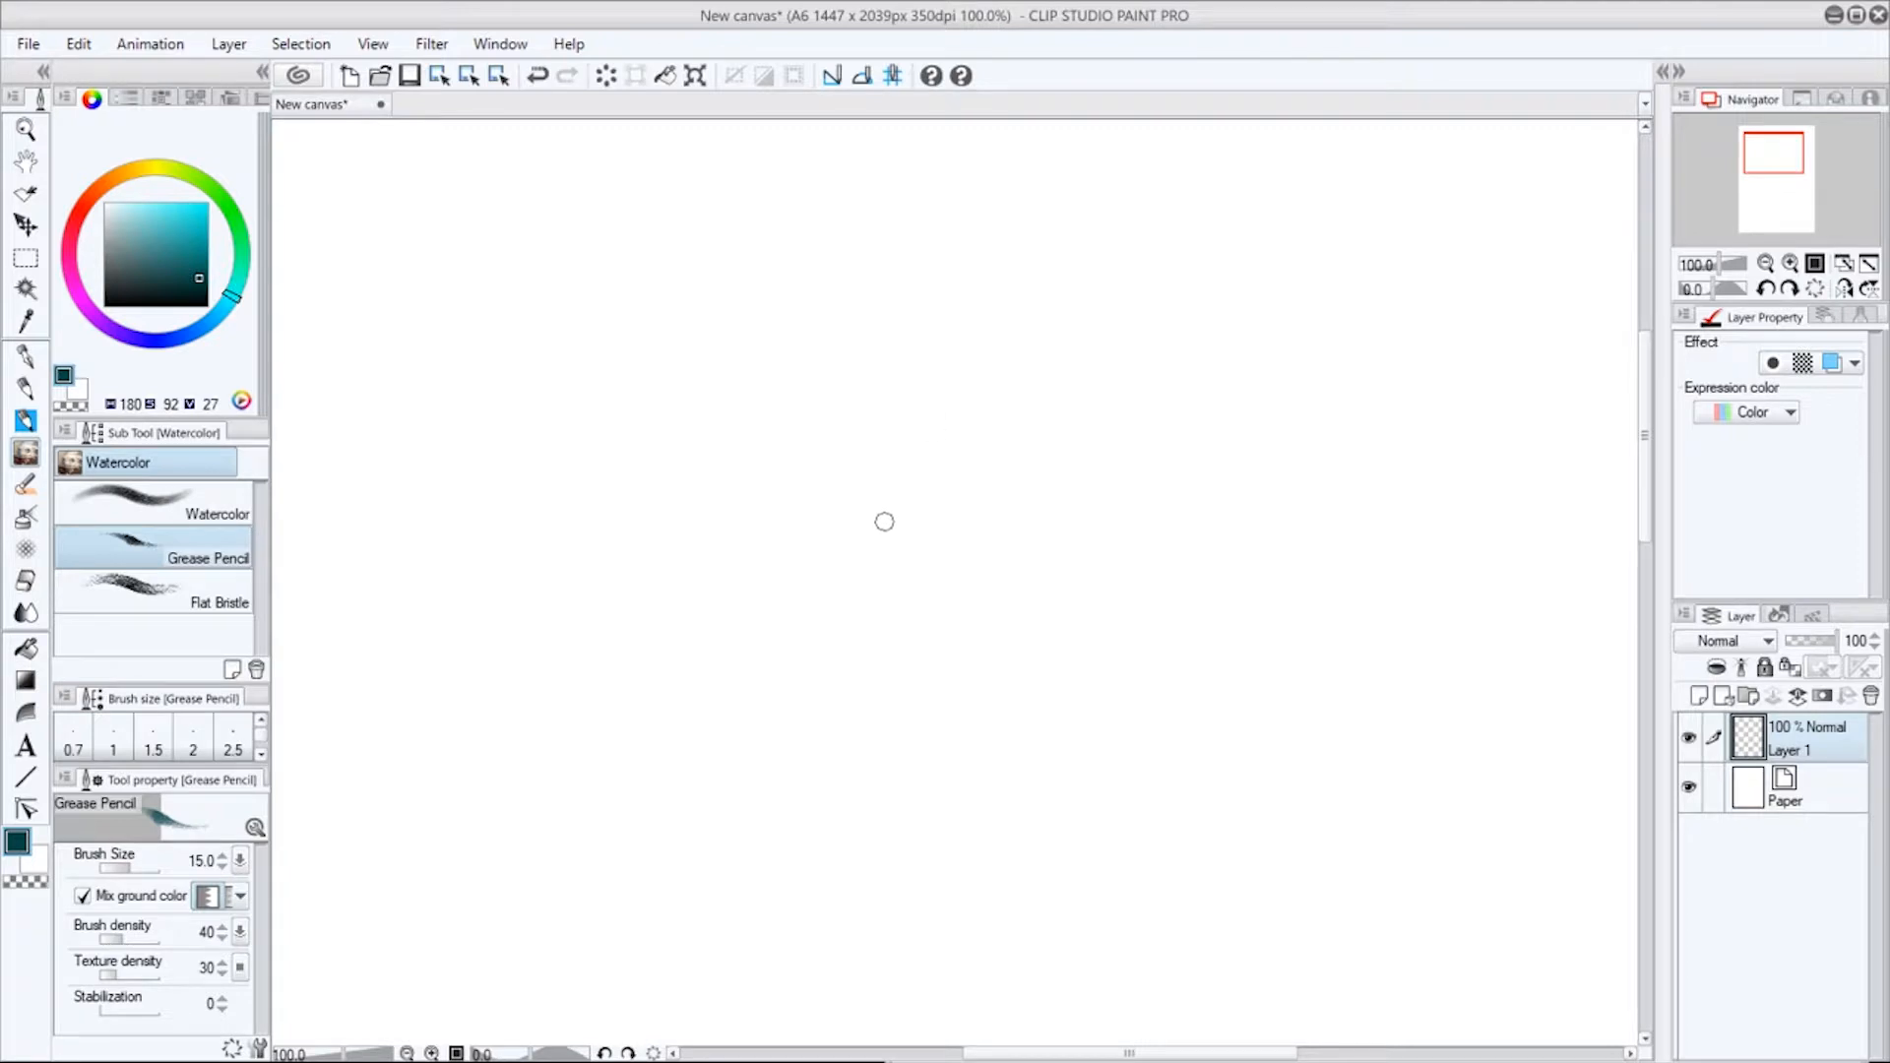
Set the drawing colour to black, and look at the blue and red pencils before returning to the Grease Pencil.
drag(186, 298, 232, 390)
drag(111, 297, 80, 323)
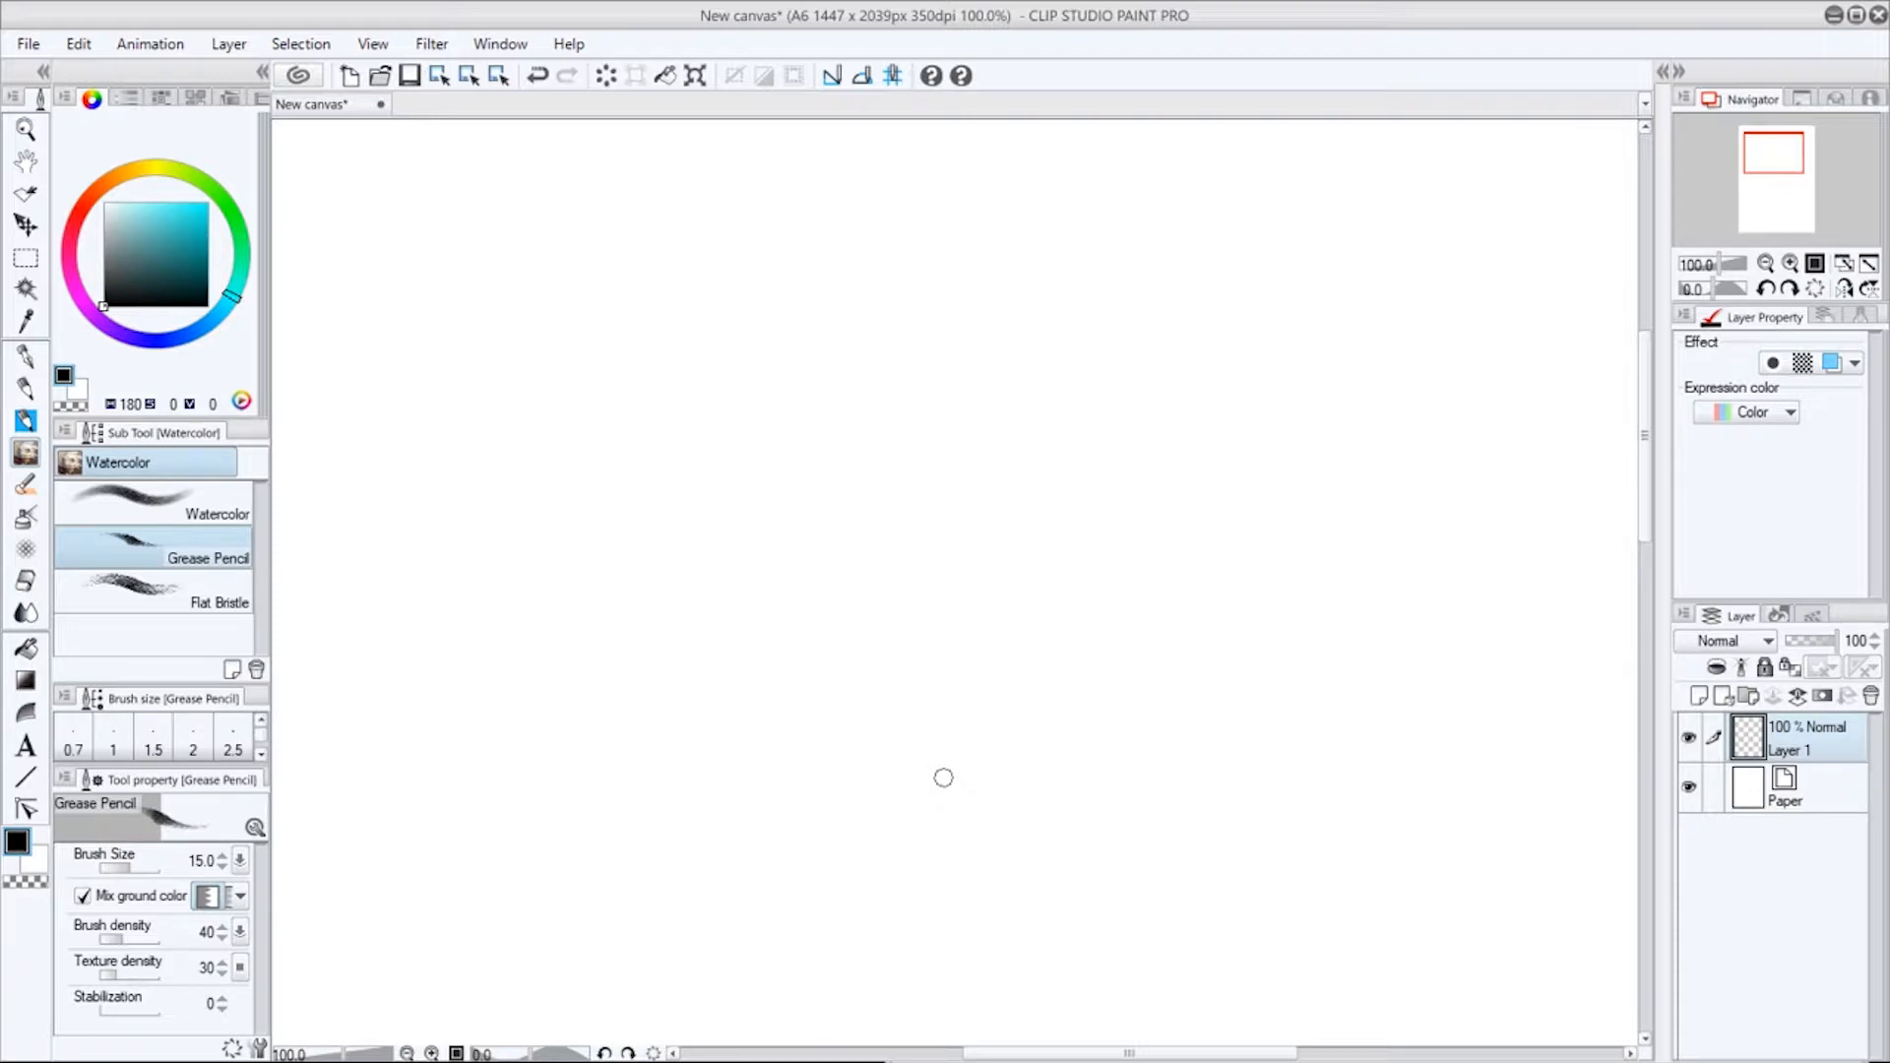
click(27, 420)
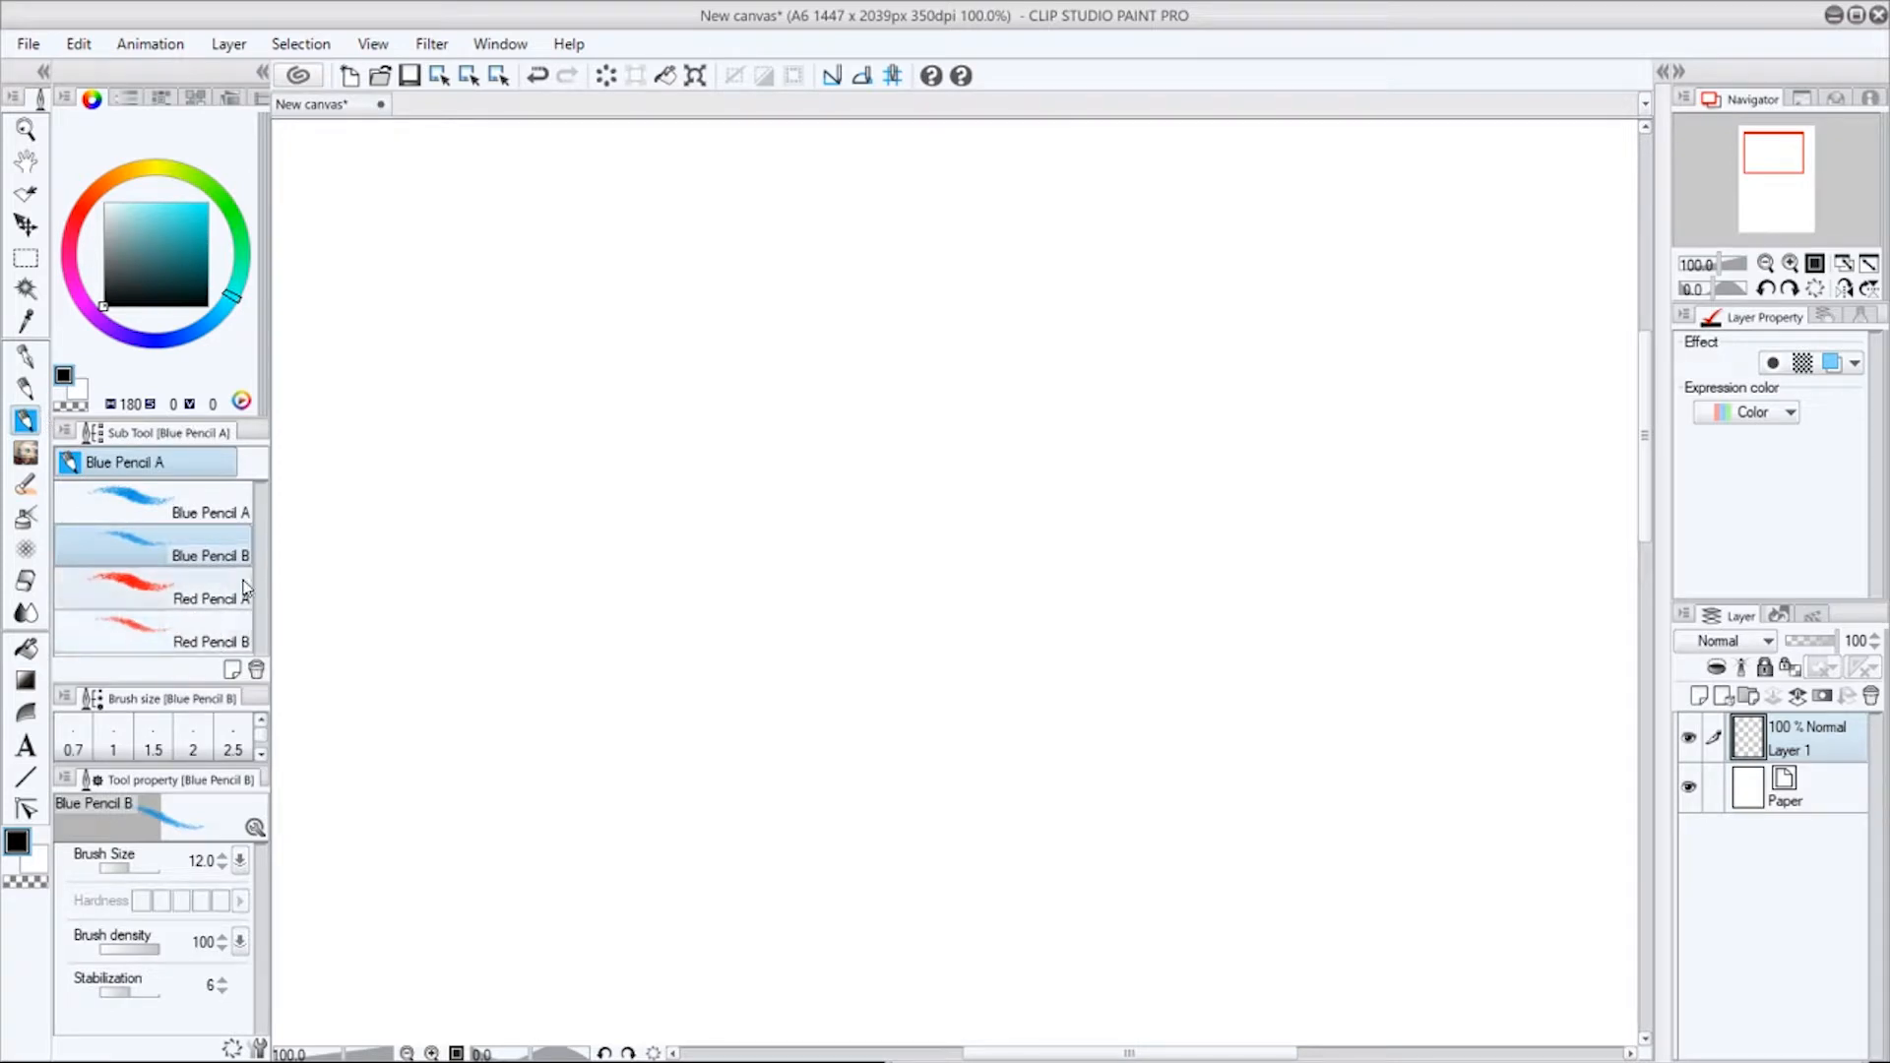
click(27, 452)
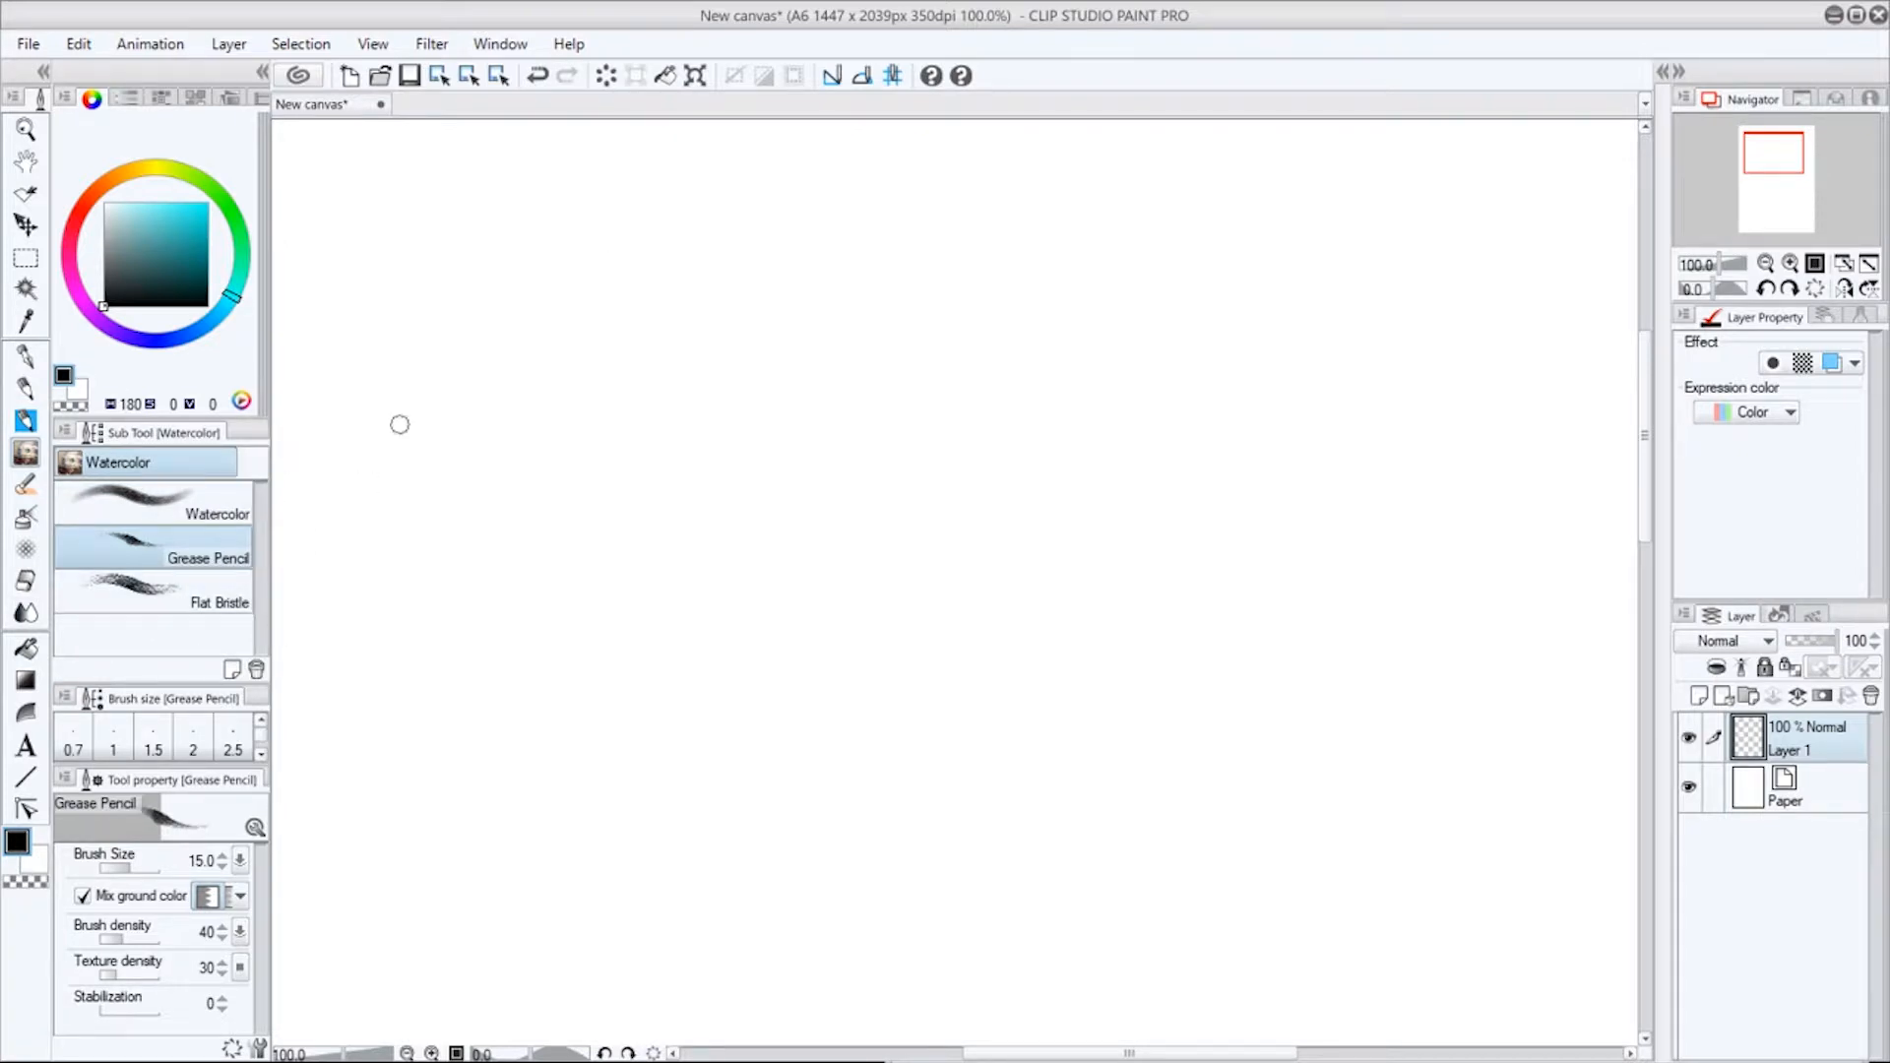
Draw a long vertical guide line and a horizontal line crossing its middle with the Grease Pencil.
mouse_move(635, 577)
mouse_down()
mouse_move(781, 672)
mouse_move(720, 508)
mouse_up()
mouse_move(714, 672)
mouse_down()
mouse_move(665, 553)
mouse_move(853, 391)
mouse_up()
drag(841, 293, 843, 571)
drag(842, 484, 843, 691)
drag(842, 561, 855, 815)
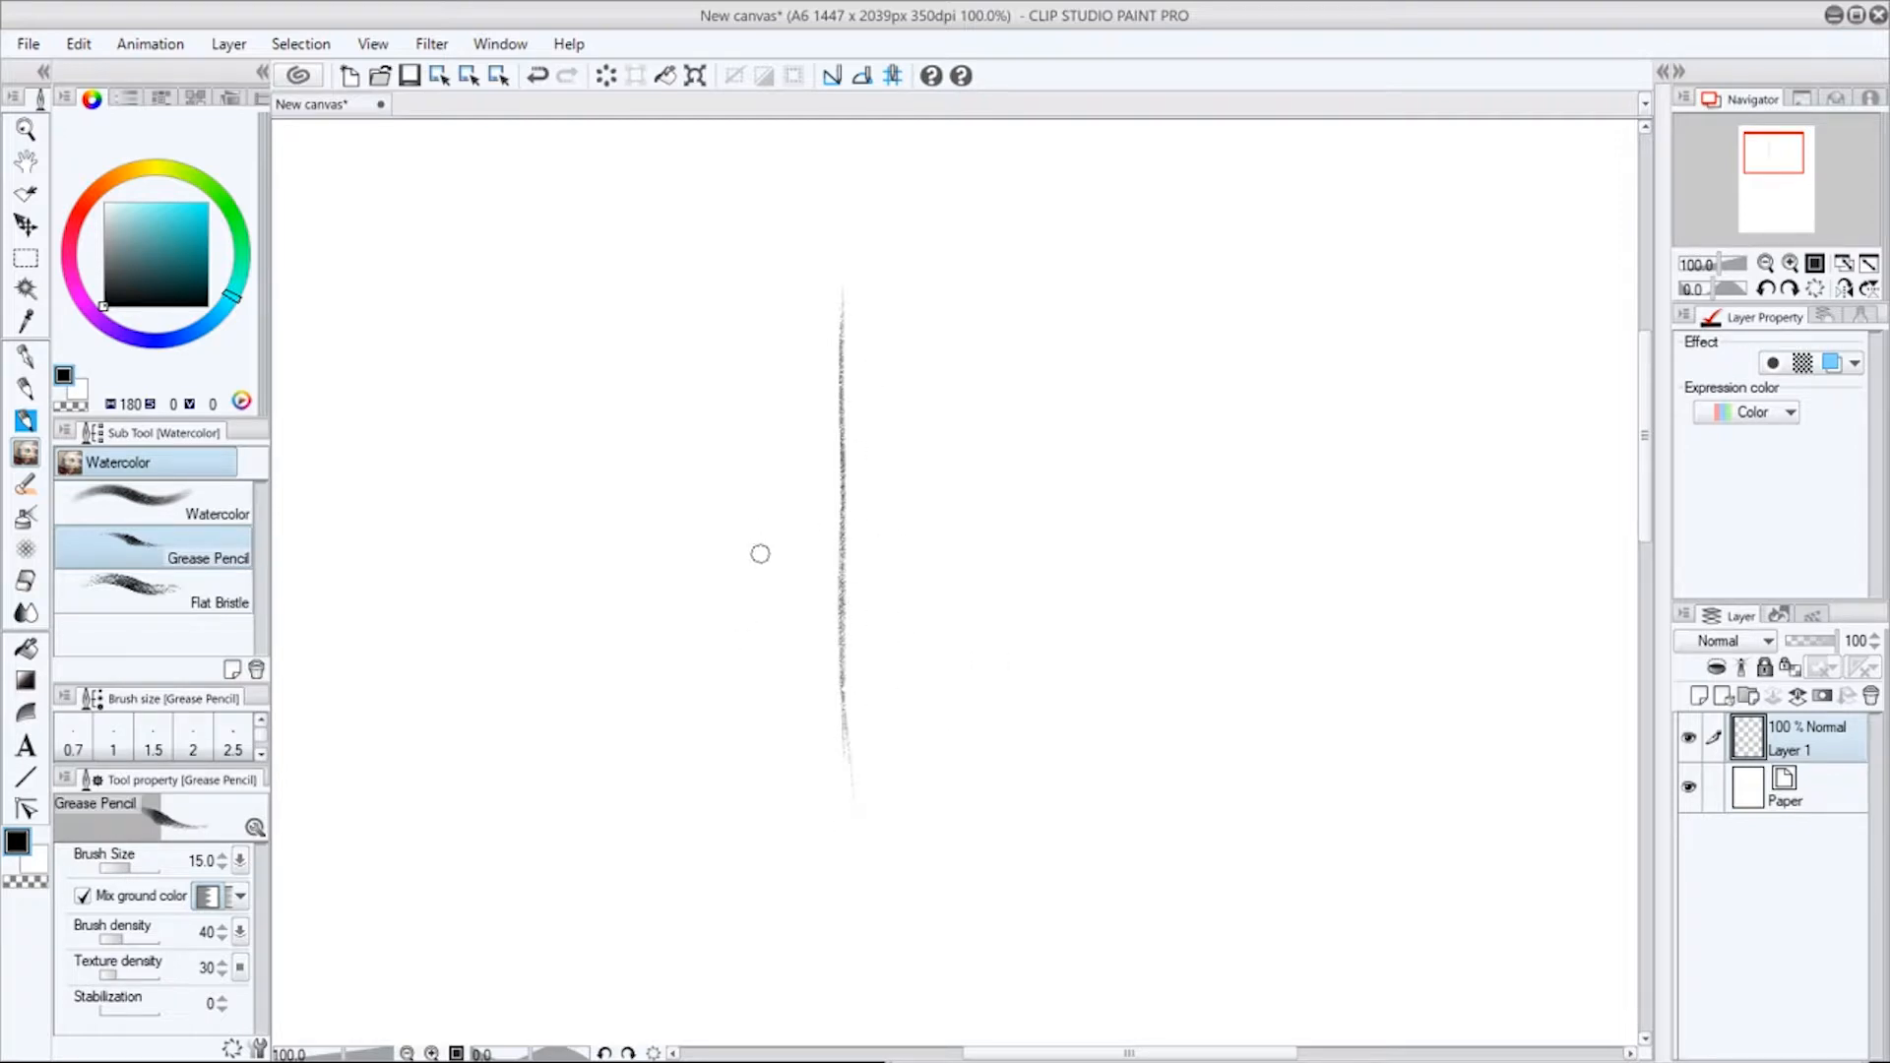
mouse_move(768, 543)
mouse_down()
mouse_move(624, 552)
mouse_move(1083, 539)
mouse_up()
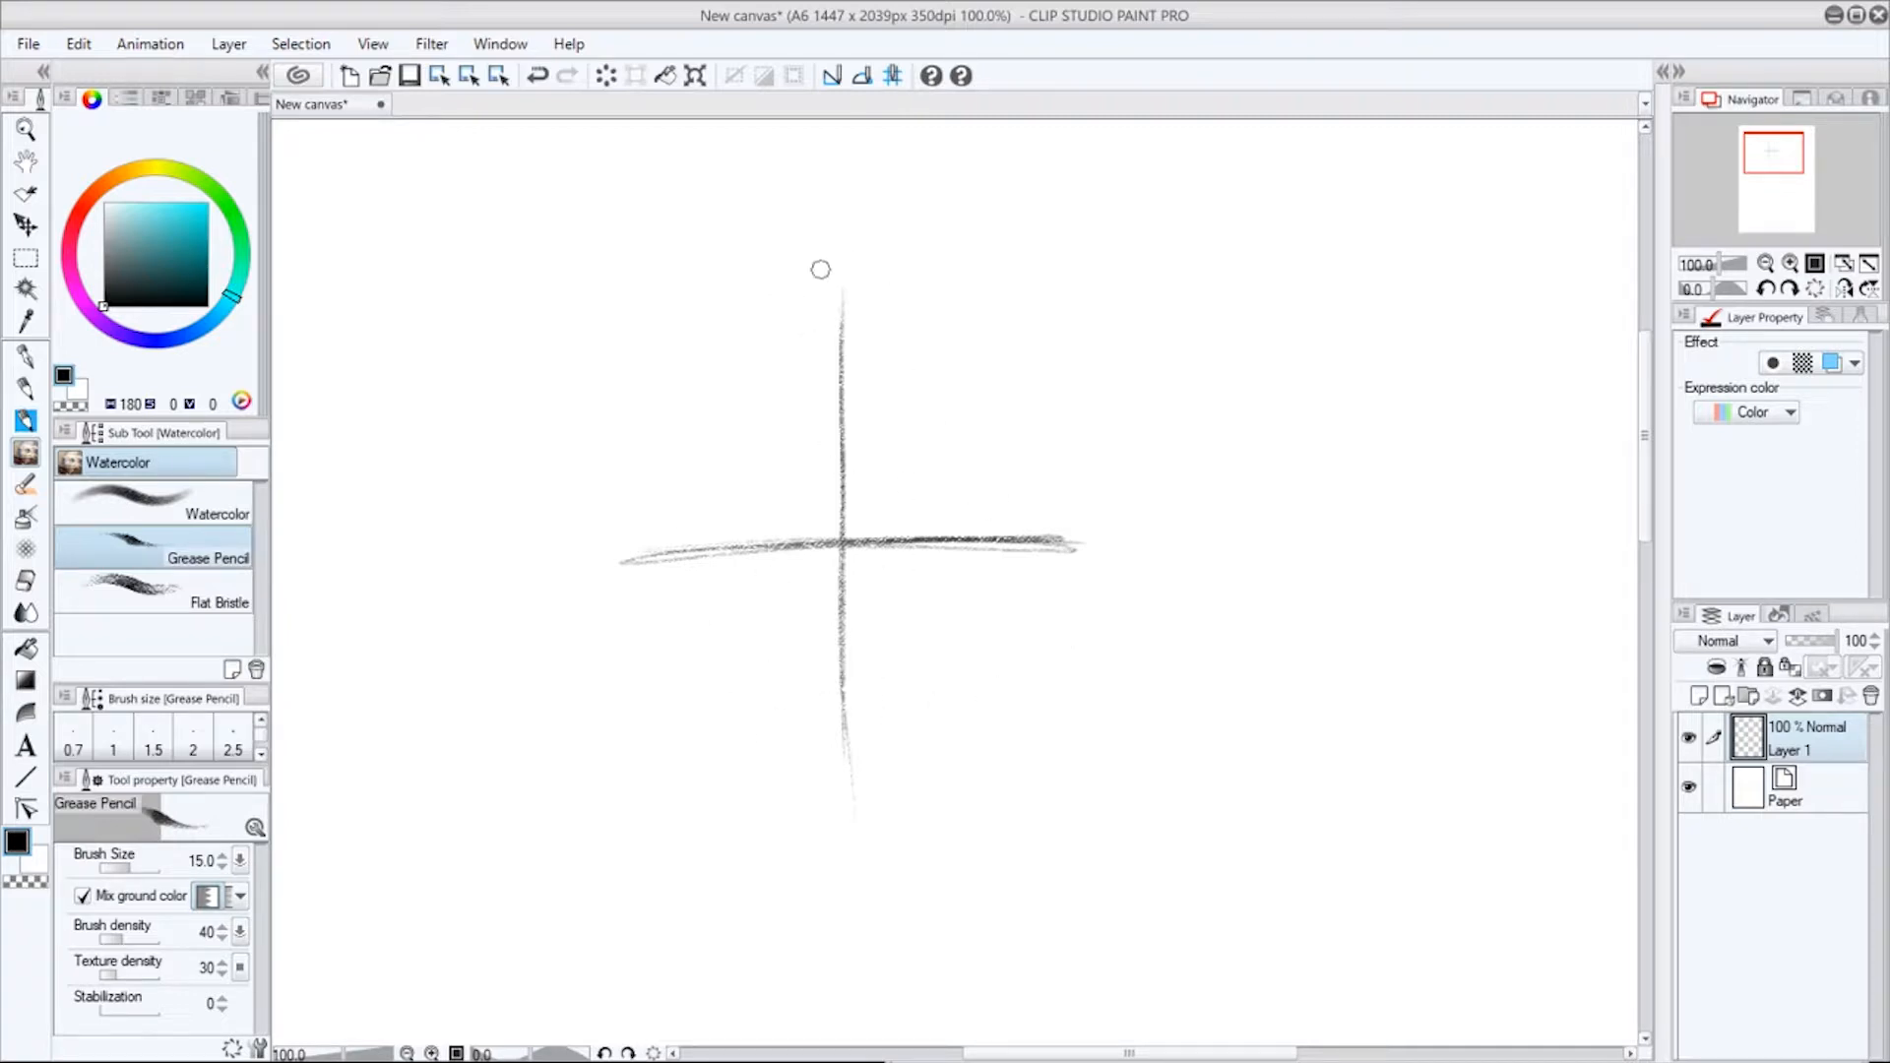
Sketch the left half of an oval head around the crossed guide lines with light overlapping arcs.
drag(773, 266, 700, 708)
drag(756, 317, 725, 700)
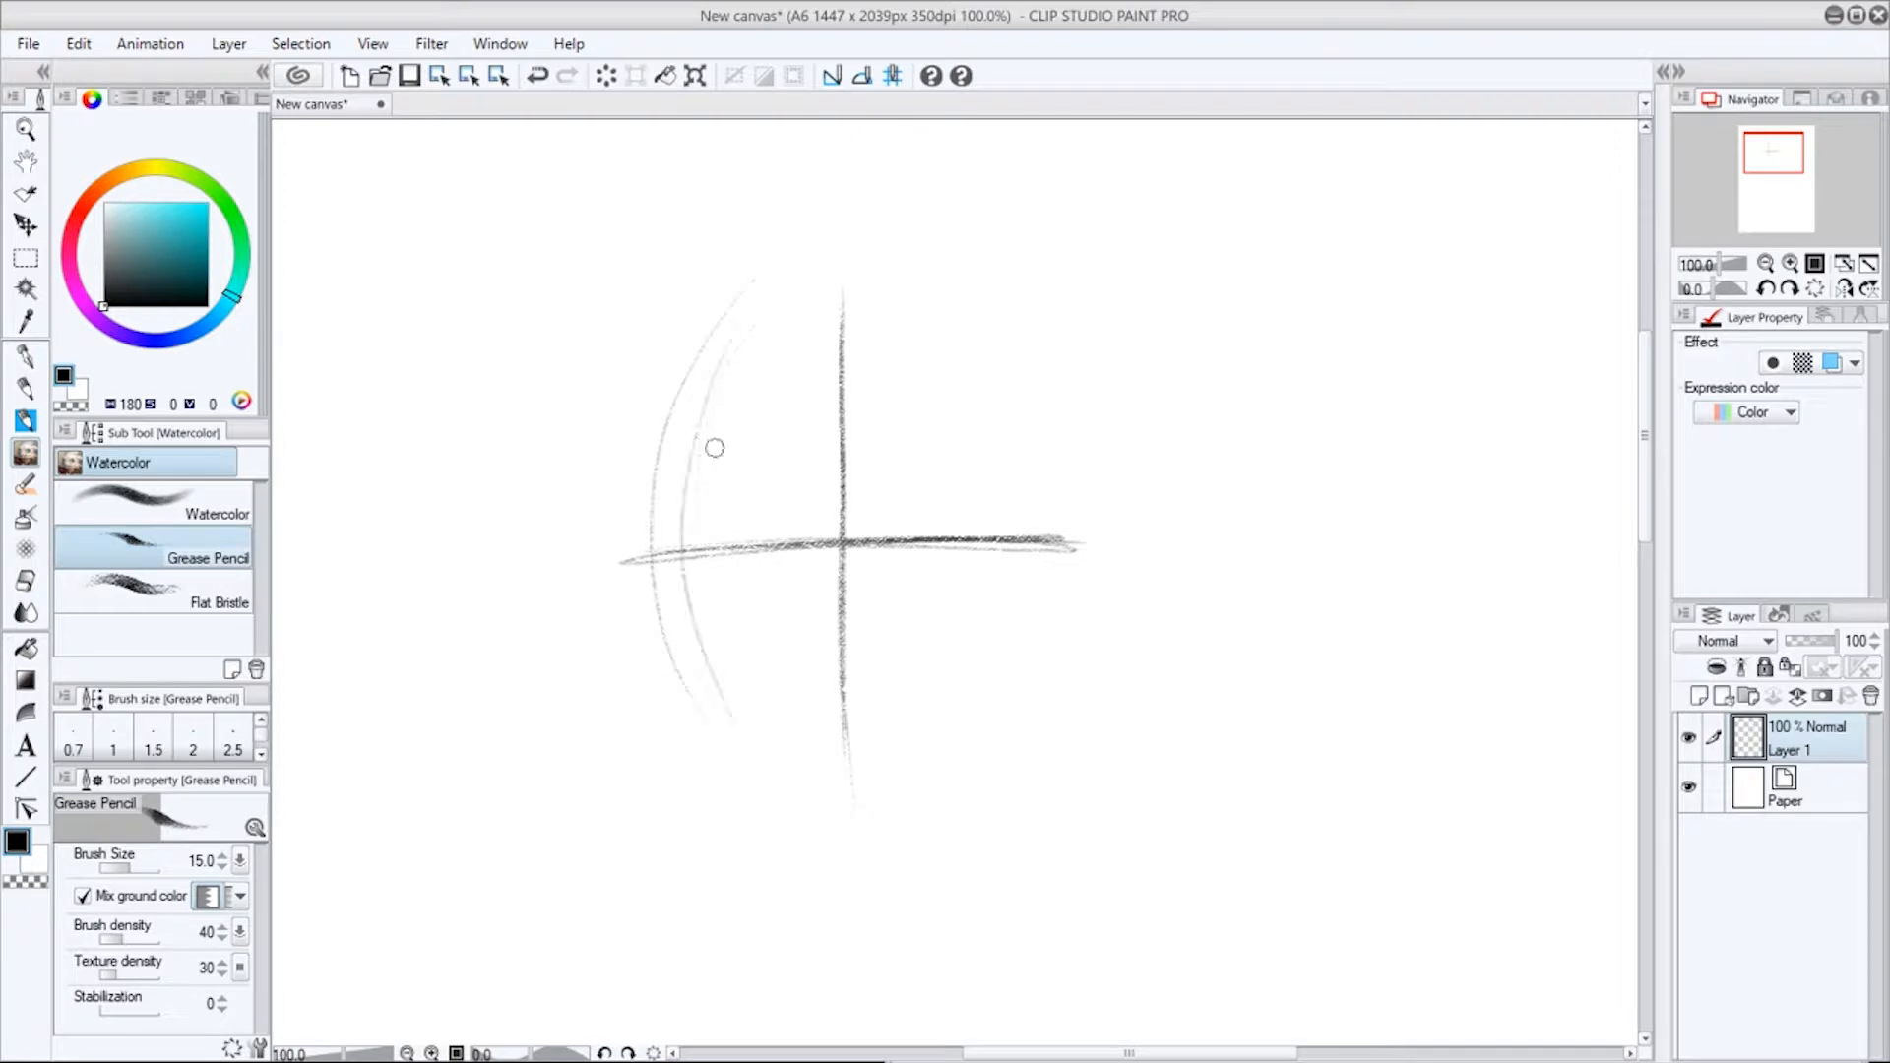
drag(669, 477, 852, 852)
drag(713, 704, 914, 821)
drag(657, 531, 848, 238)
drag(713, 370, 935, 259)
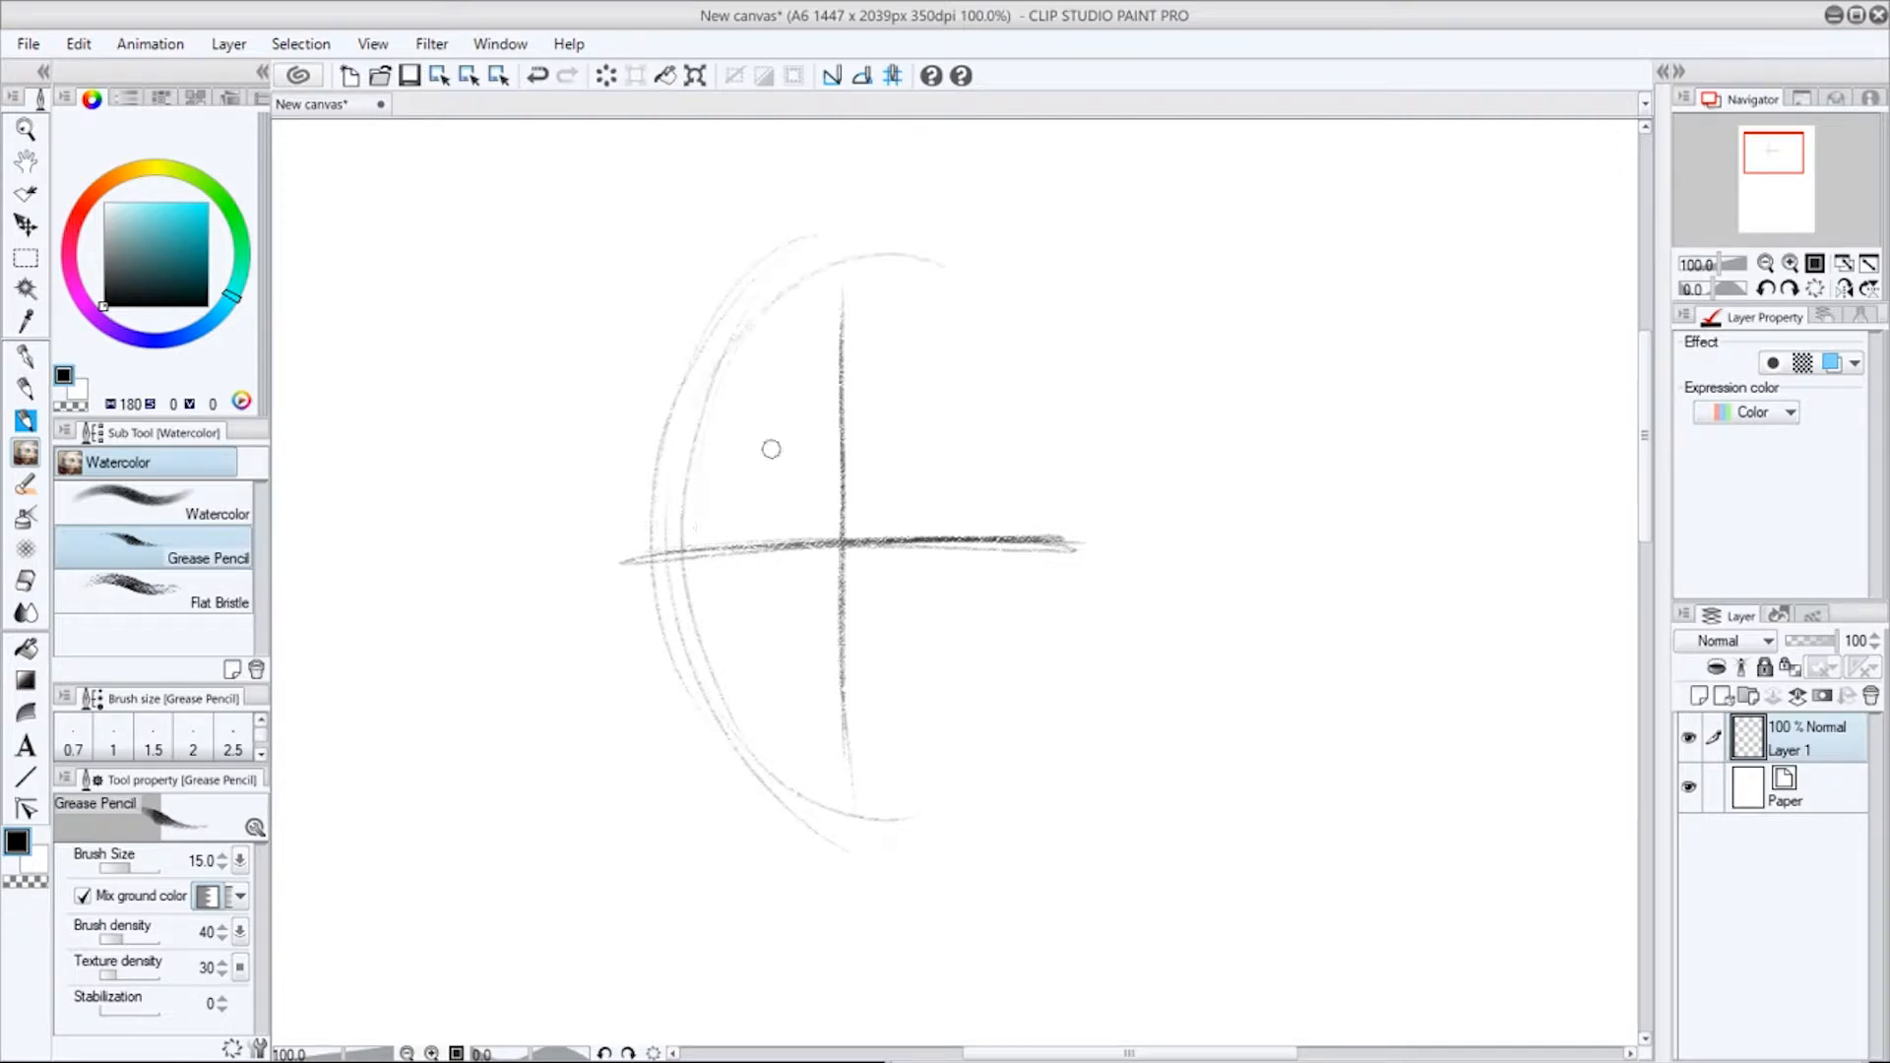
Sketch the crown and right side of the head, curving down to a pointed chin.
drag(701, 404, 974, 299)
drag(706, 363, 1046, 376)
drag(952, 292, 1044, 532)
drag(1029, 372, 1038, 667)
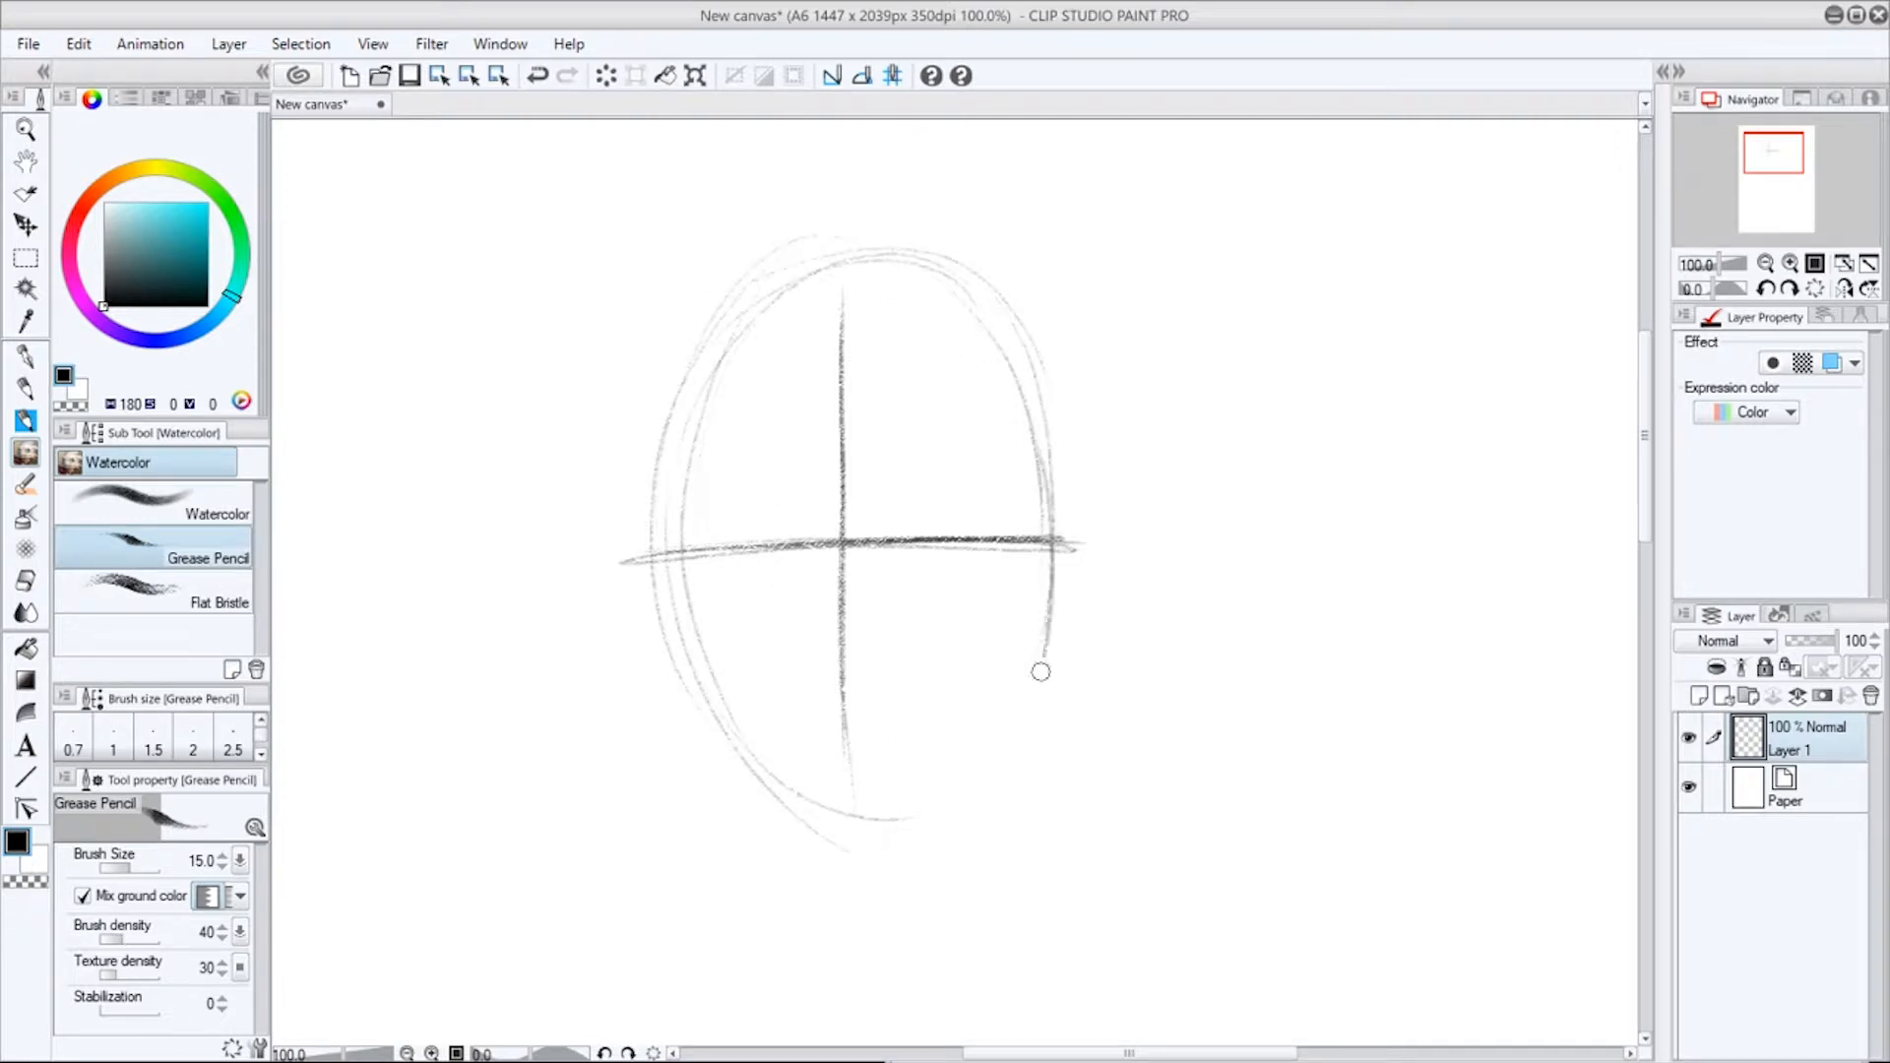
drag(1048, 571, 948, 787)
mouse_move(1062, 421)
mouse_down()
mouse_move(991, 709)
mouse_move(861, 821)
mouse_up()
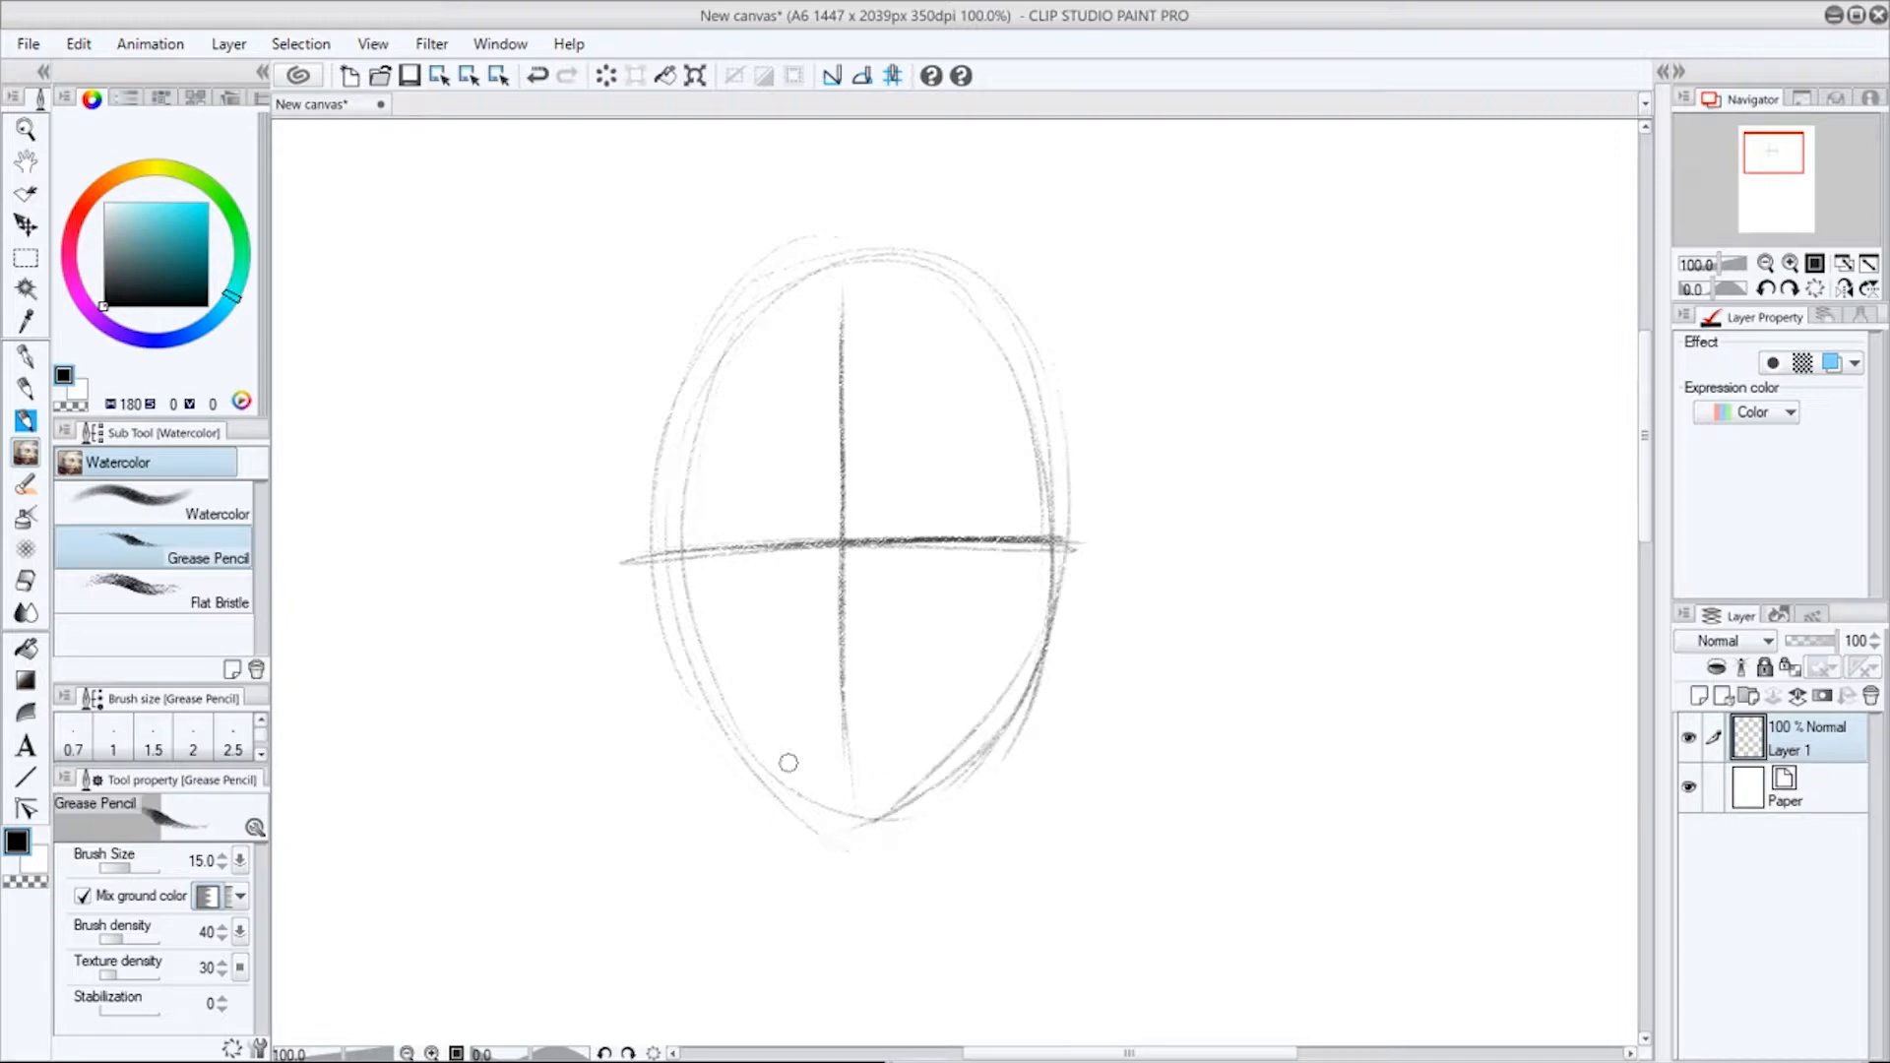
Refine the head outline with repeated strokes over the crown, both sides and the jaw.
drag(719, 340, 989, 303)
drag(758, 300, 1024, 330)
drag(815, 281, 1043, 477)
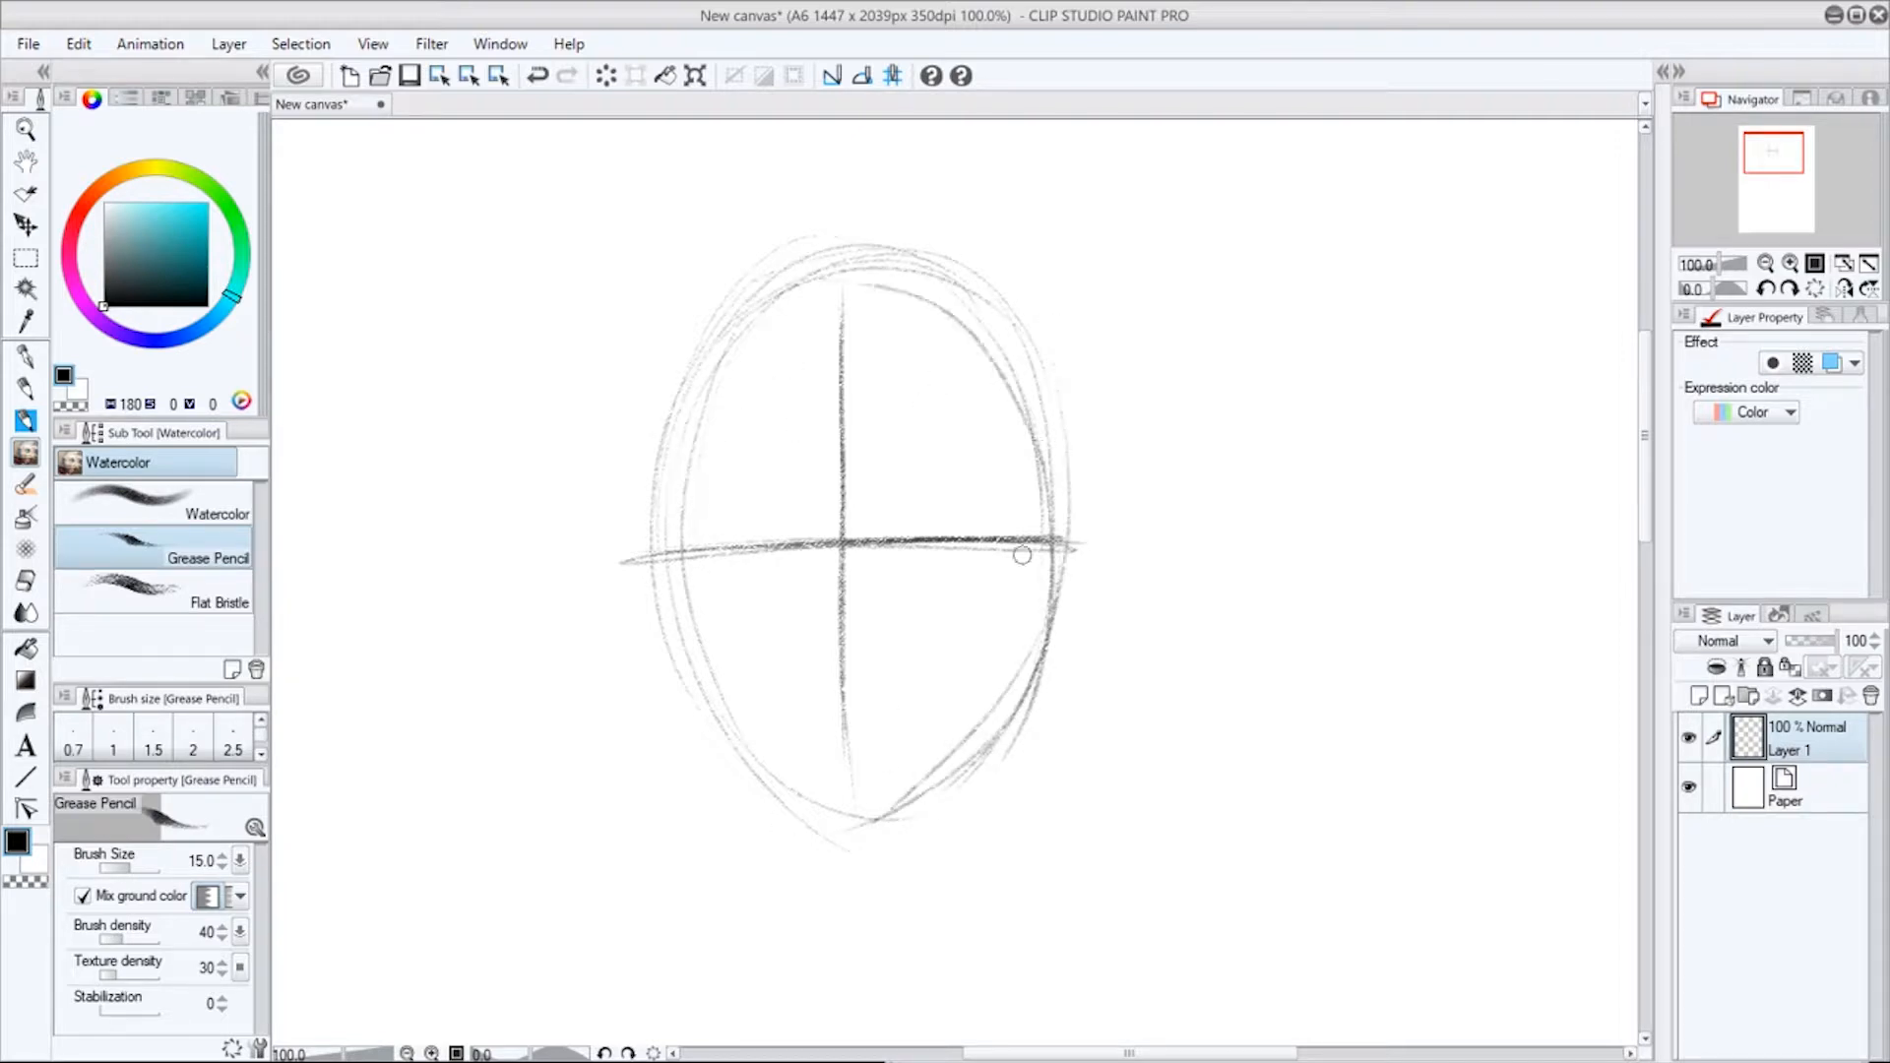
drag(999, 340, 1011, 679)
drag(785, 272, 687, 547)
drag(692, 410, 777, 780)
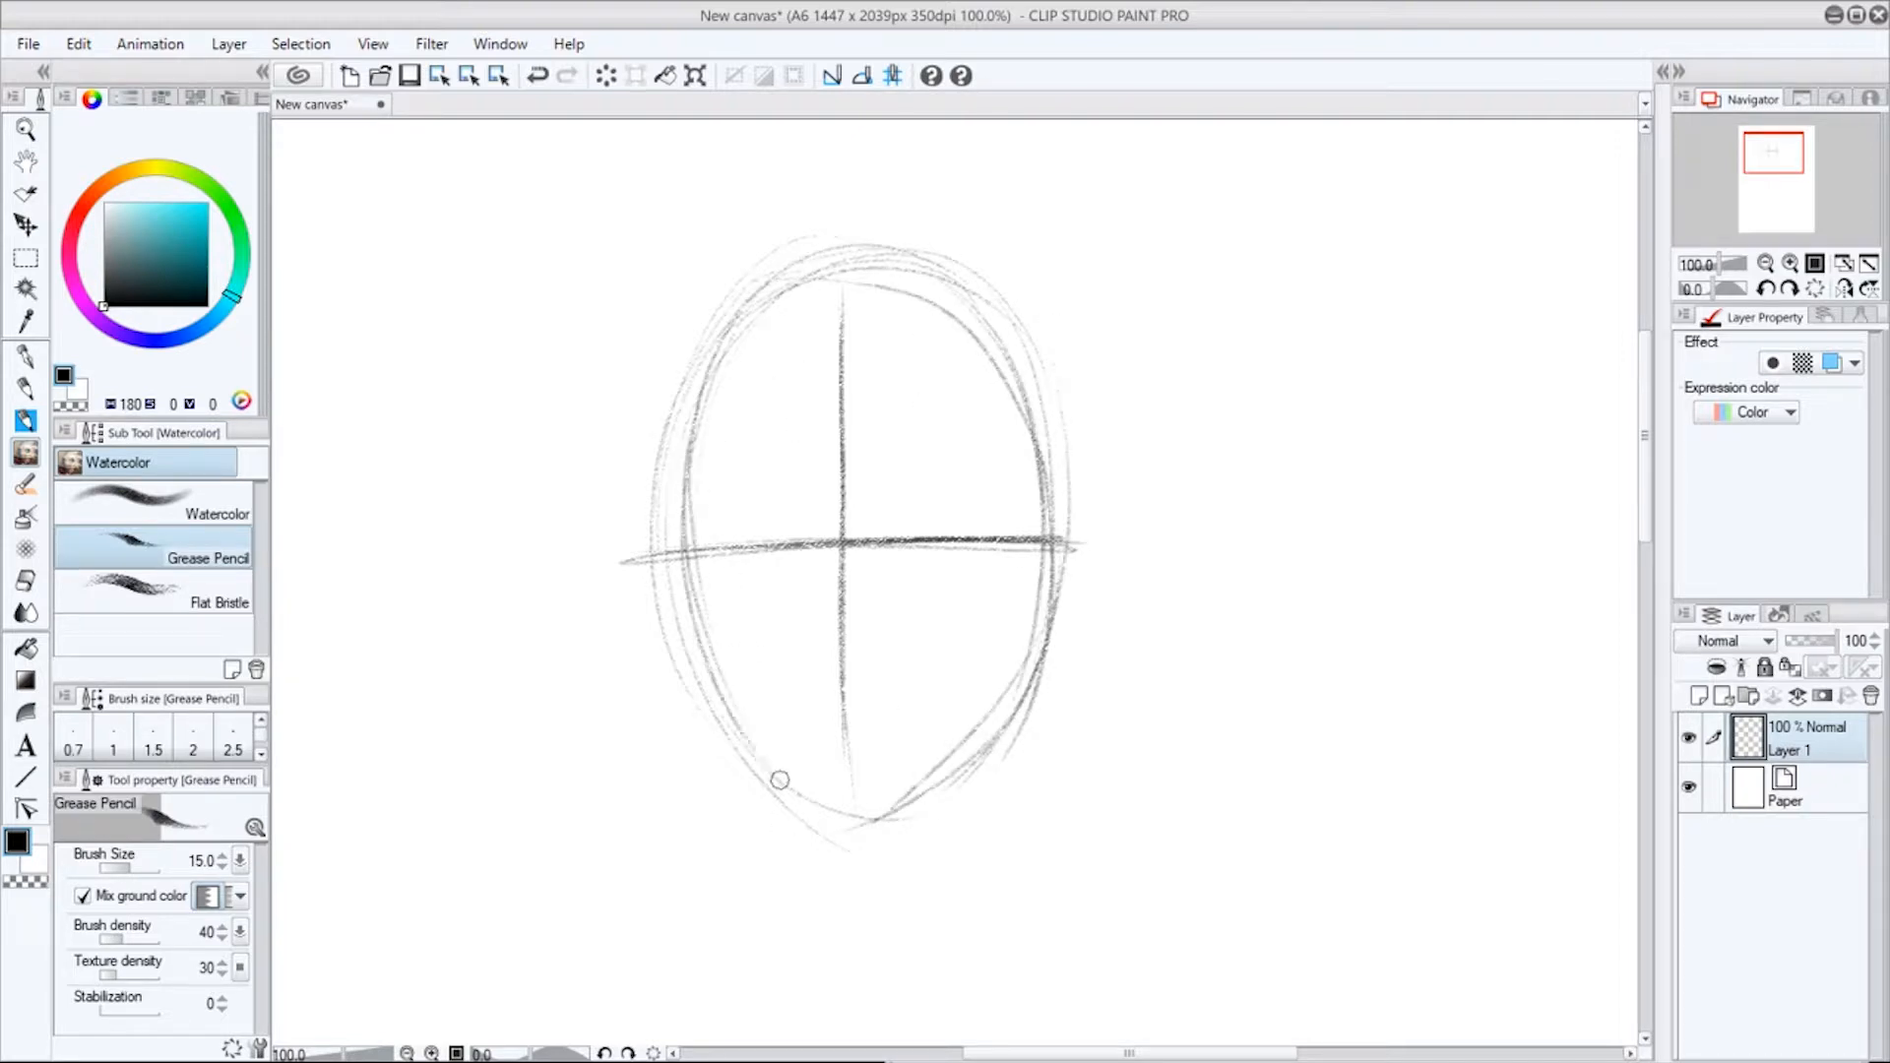
drag(691, 633, 785, 774)
drag(718, 676, 857, 818)
drag(825, 273, 1036, 403)
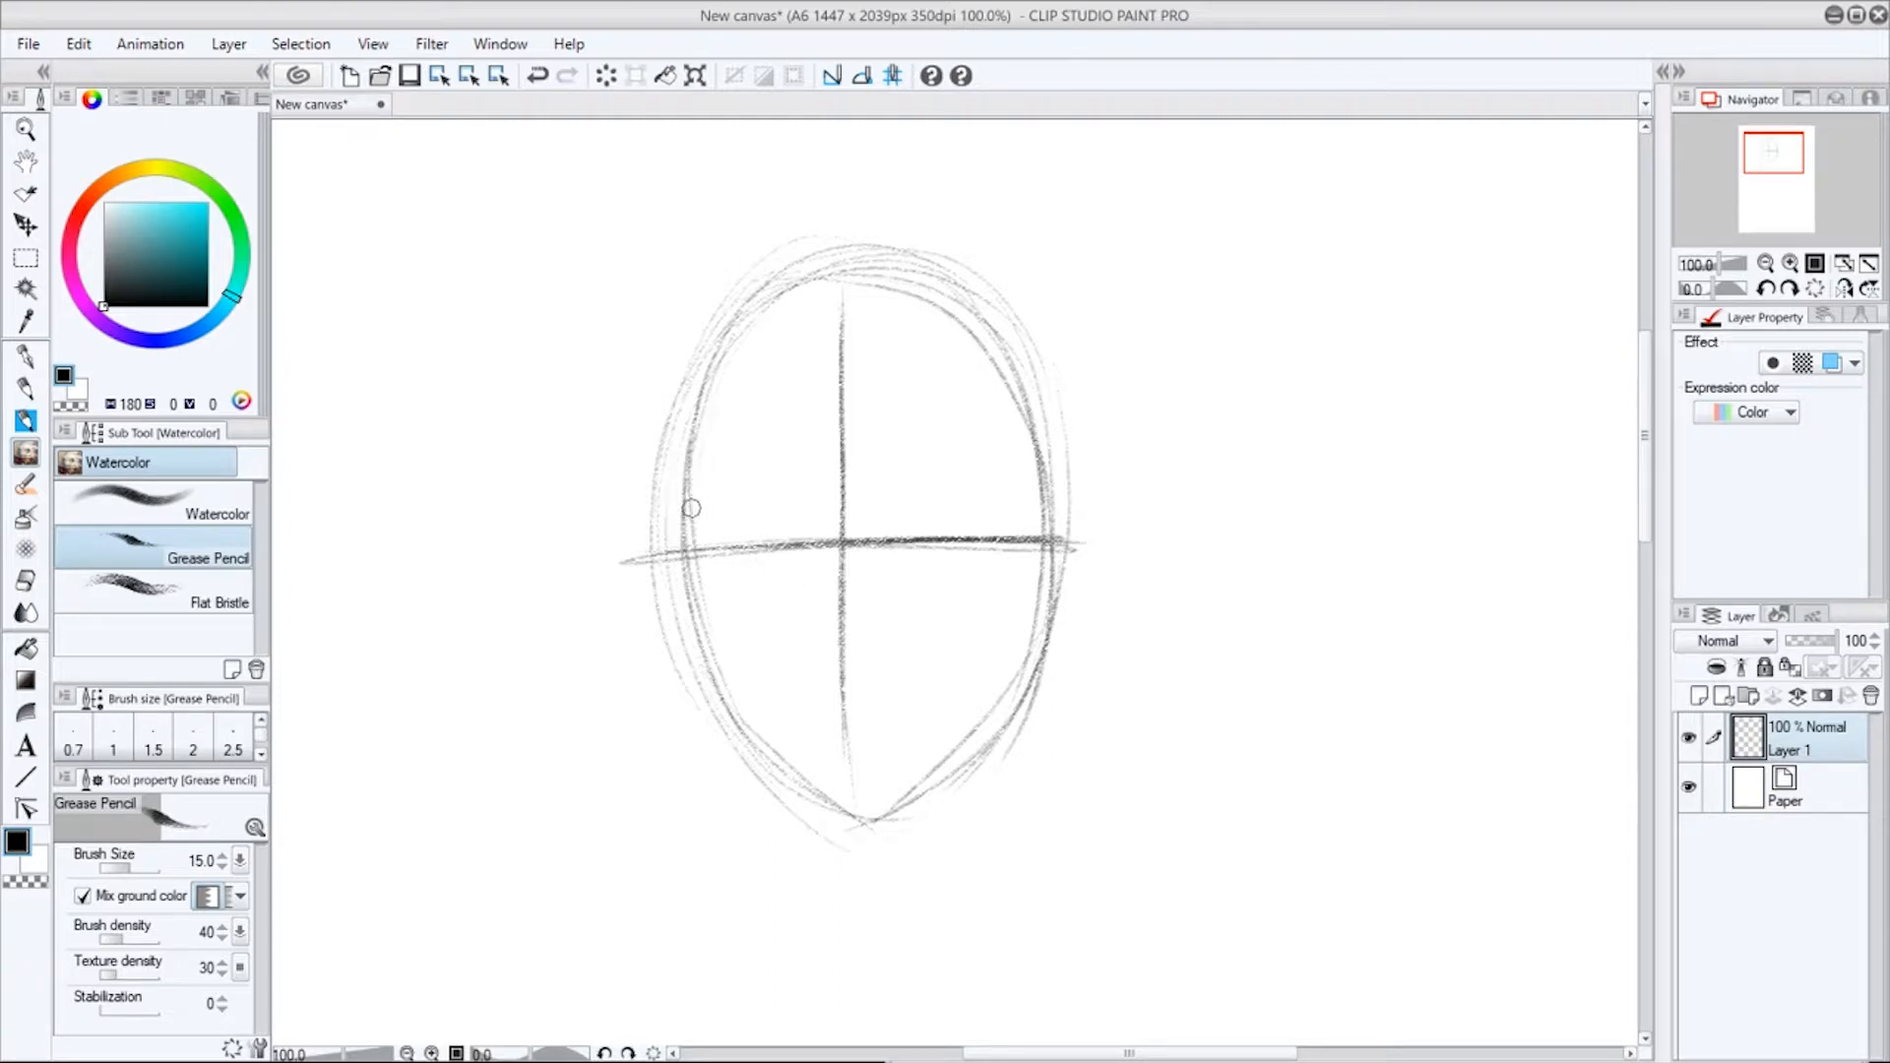
Draw a brow guide line above the eye line and mark the nose and mouth heights on the centre line.
drag(724, 505, 1087, 497)
drag(768, 498, 1083, 494)
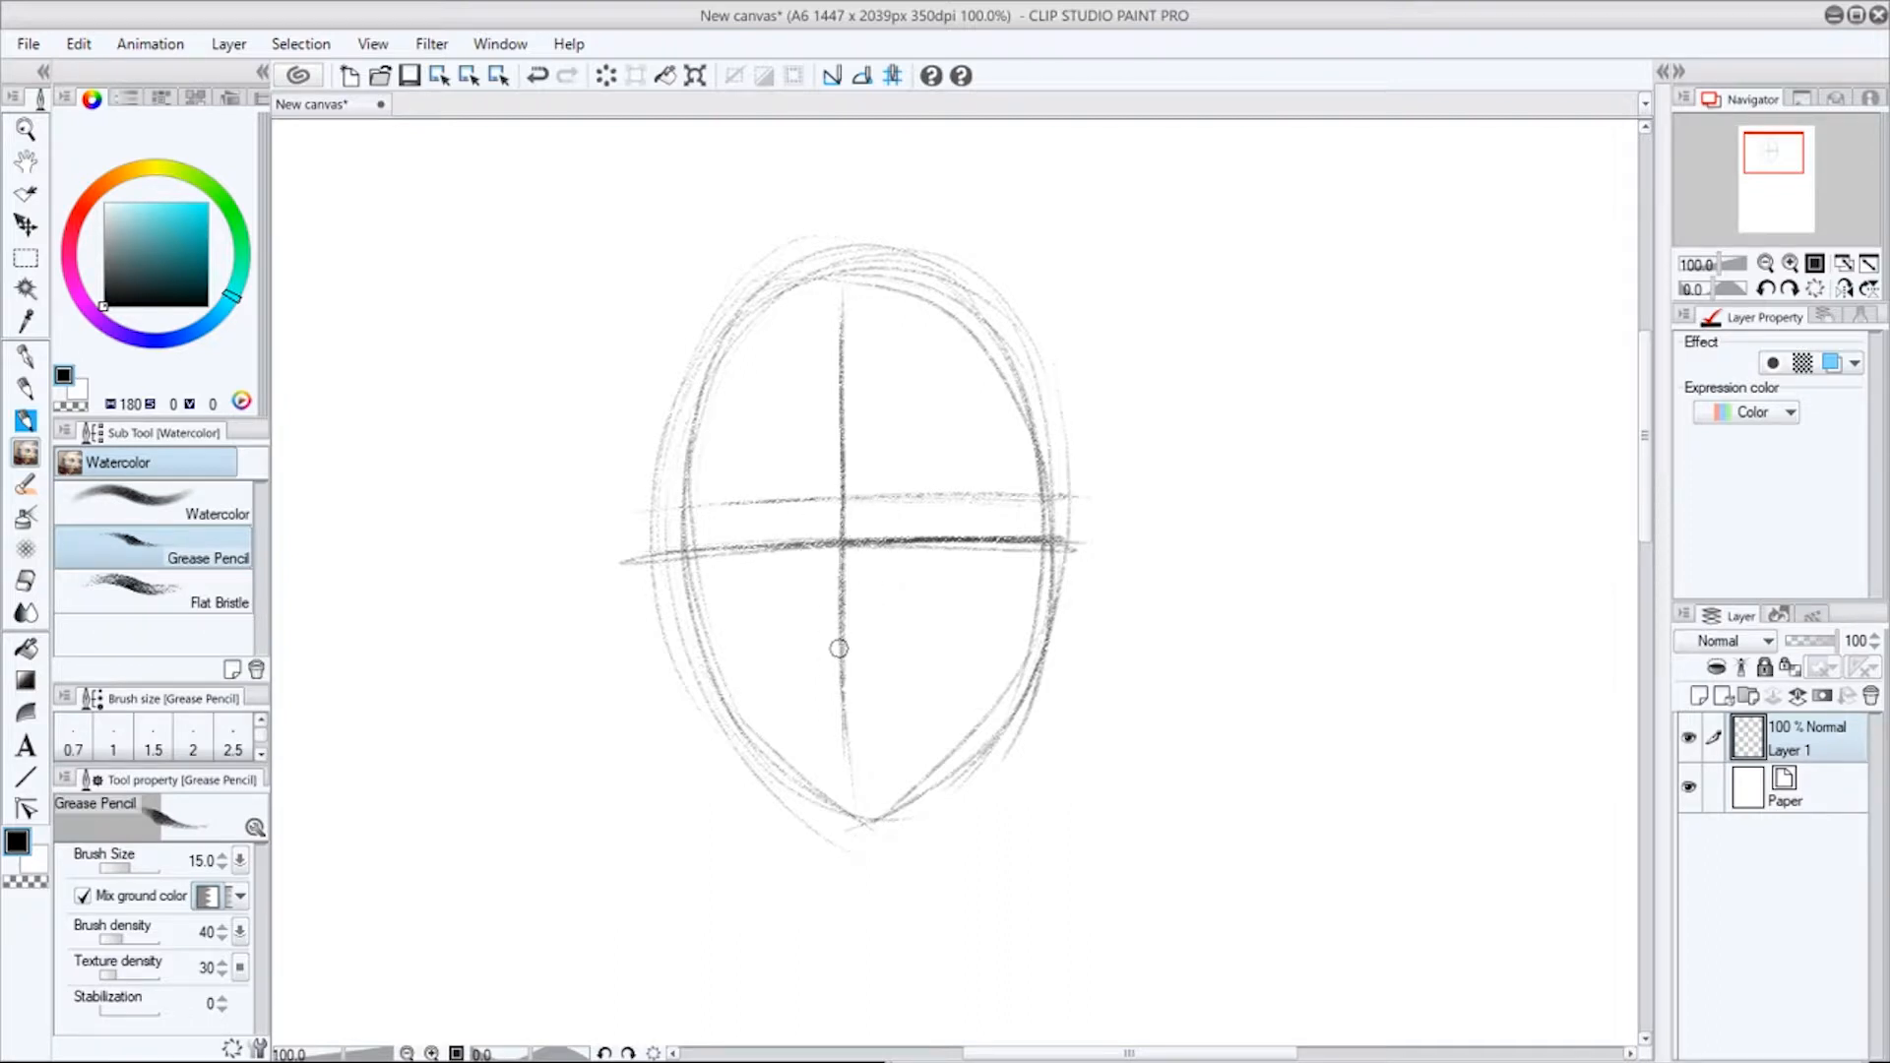
drag(843, 660, 844, 723)
Sketch two round eyes with dark pupils on the eye line and a short mouth line at the lower mark.
drag(824, 514, 756, 562)
mouse_move(916, 547)
mouse_down()
mouse_move(898, 556)
mouse_move(890, 529)
mouse_up()
mouse_move(763, 536)
mouse_down()
mouse_move(722, 557)
mouse_move(761, 540)
mouse_up()
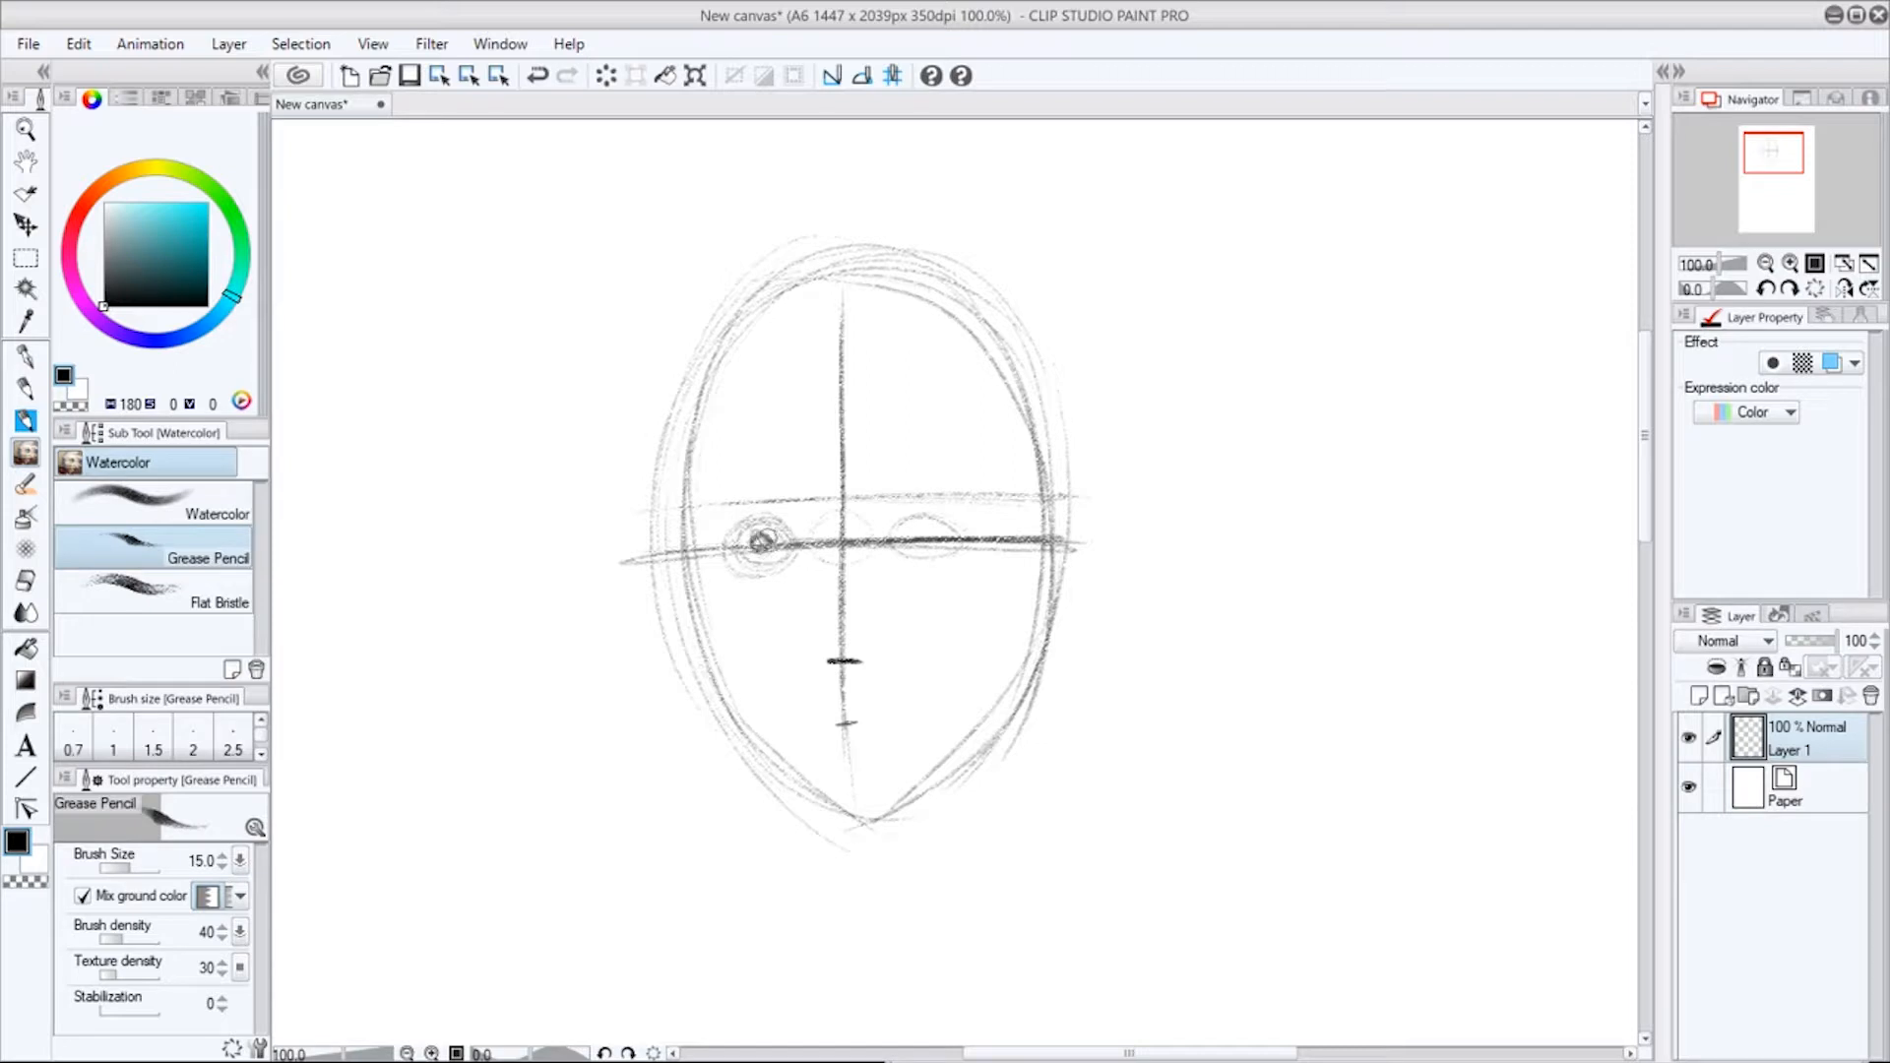
drag(925, 539, 931, 533)
drag(798, 725, 920, 717)
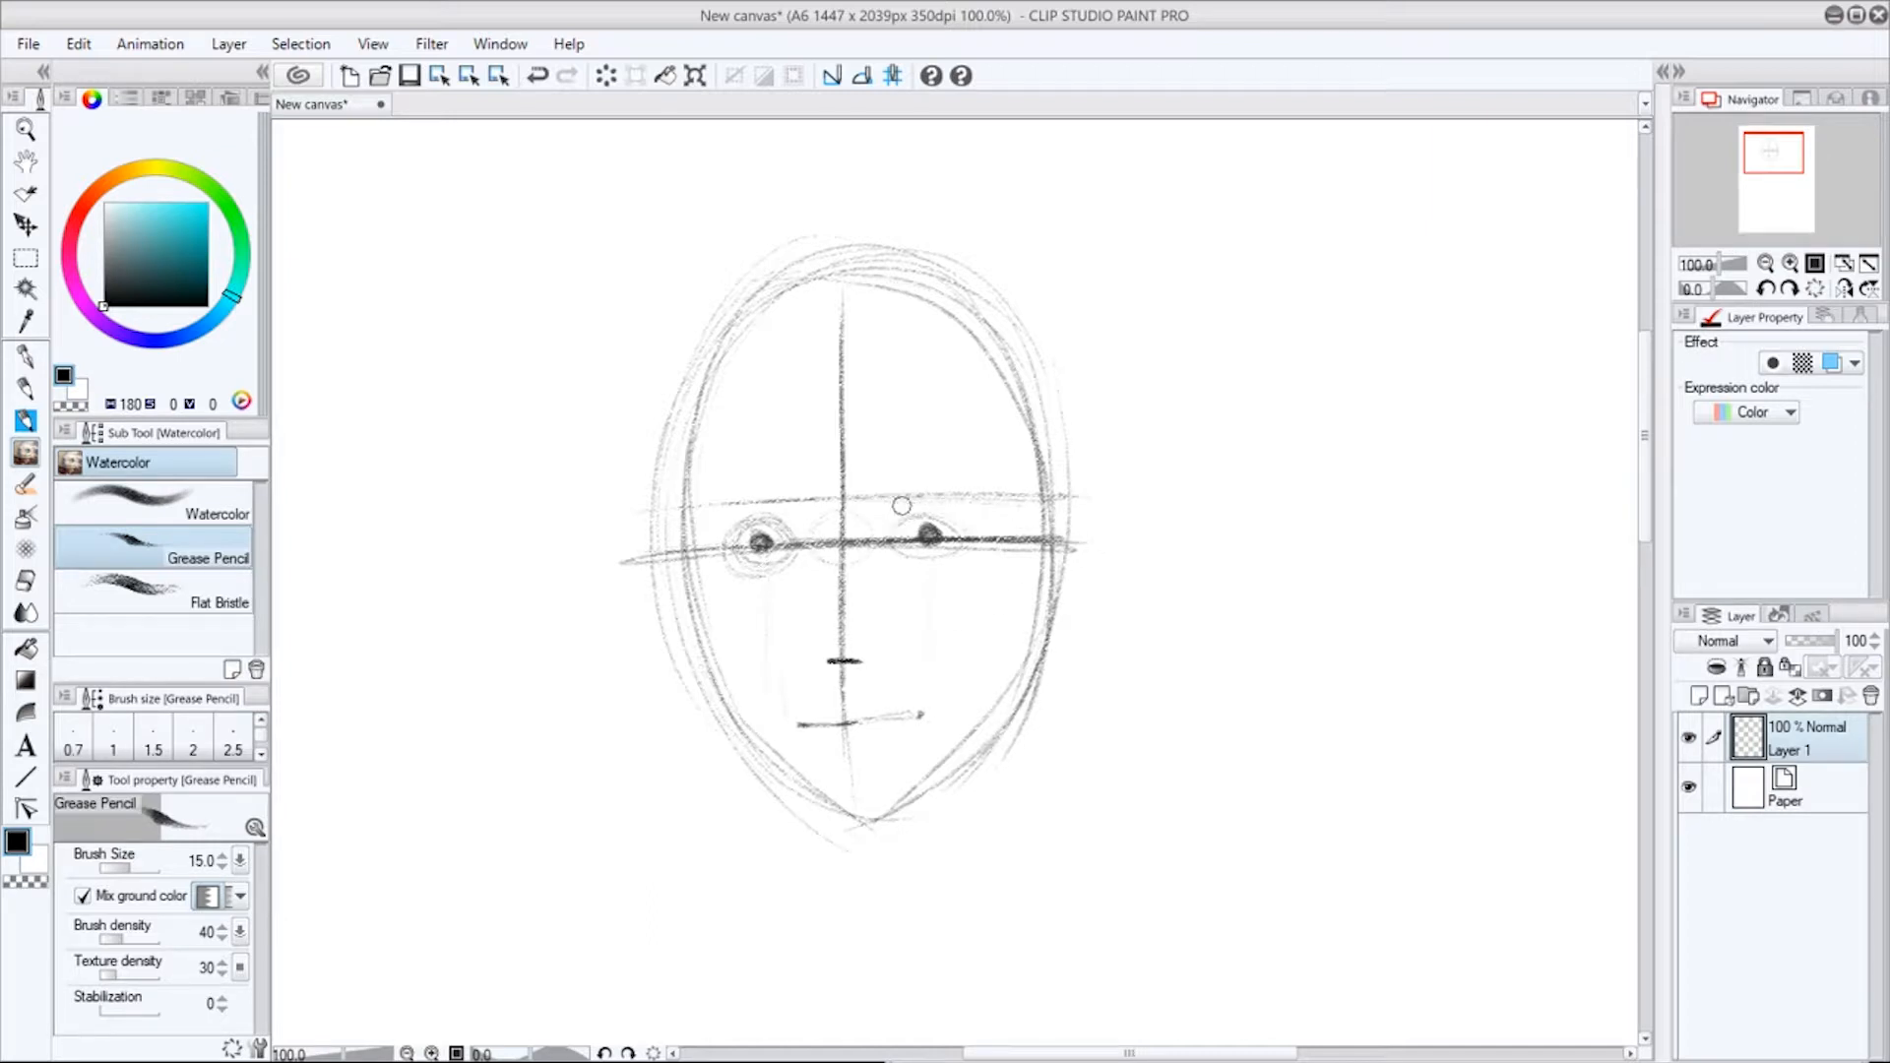
Add short eyebrows on the brow guide and an ear on each side of the head.
drag(890, 503, 964, 498)
mouse_move(1065, 505)
mouse_down()
mouse_move(1082, 586)
mouse_move(1086, 553)
mouse_move(1048, 632)
mouse_up()
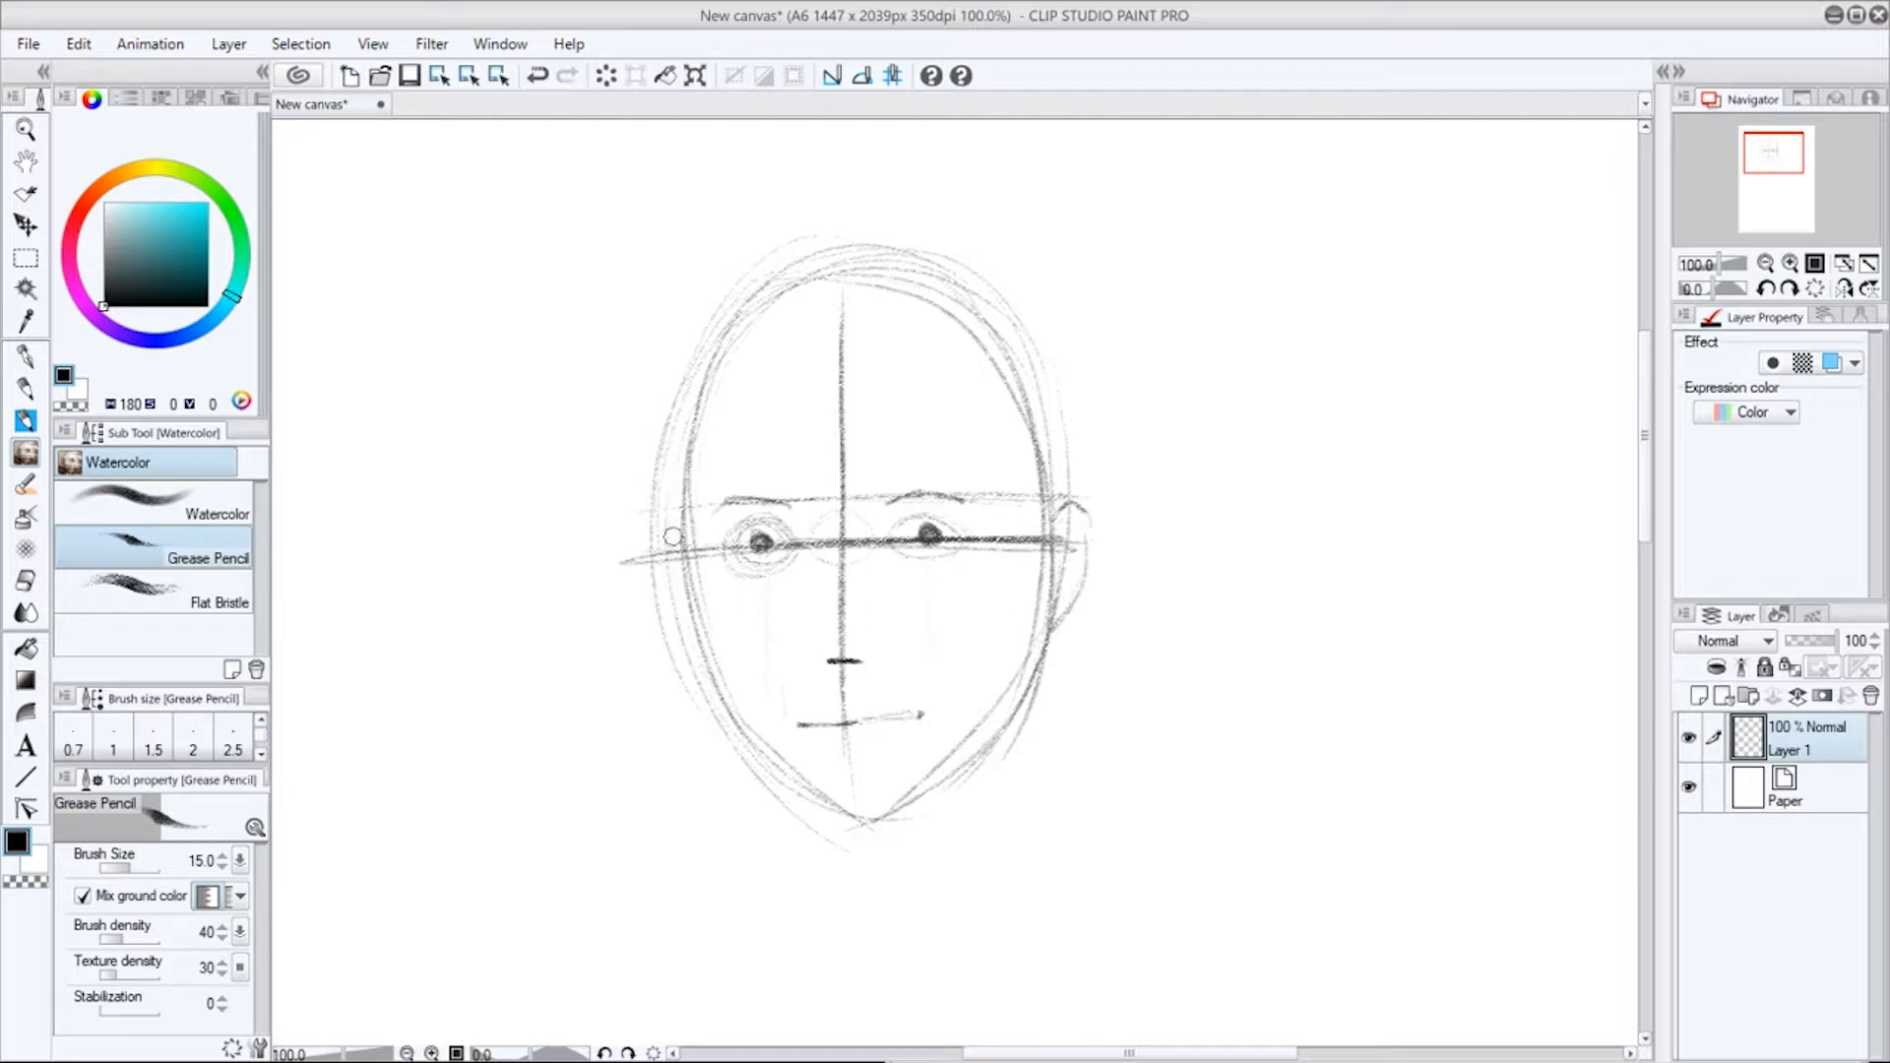
drag(673, 523, 710, 661)
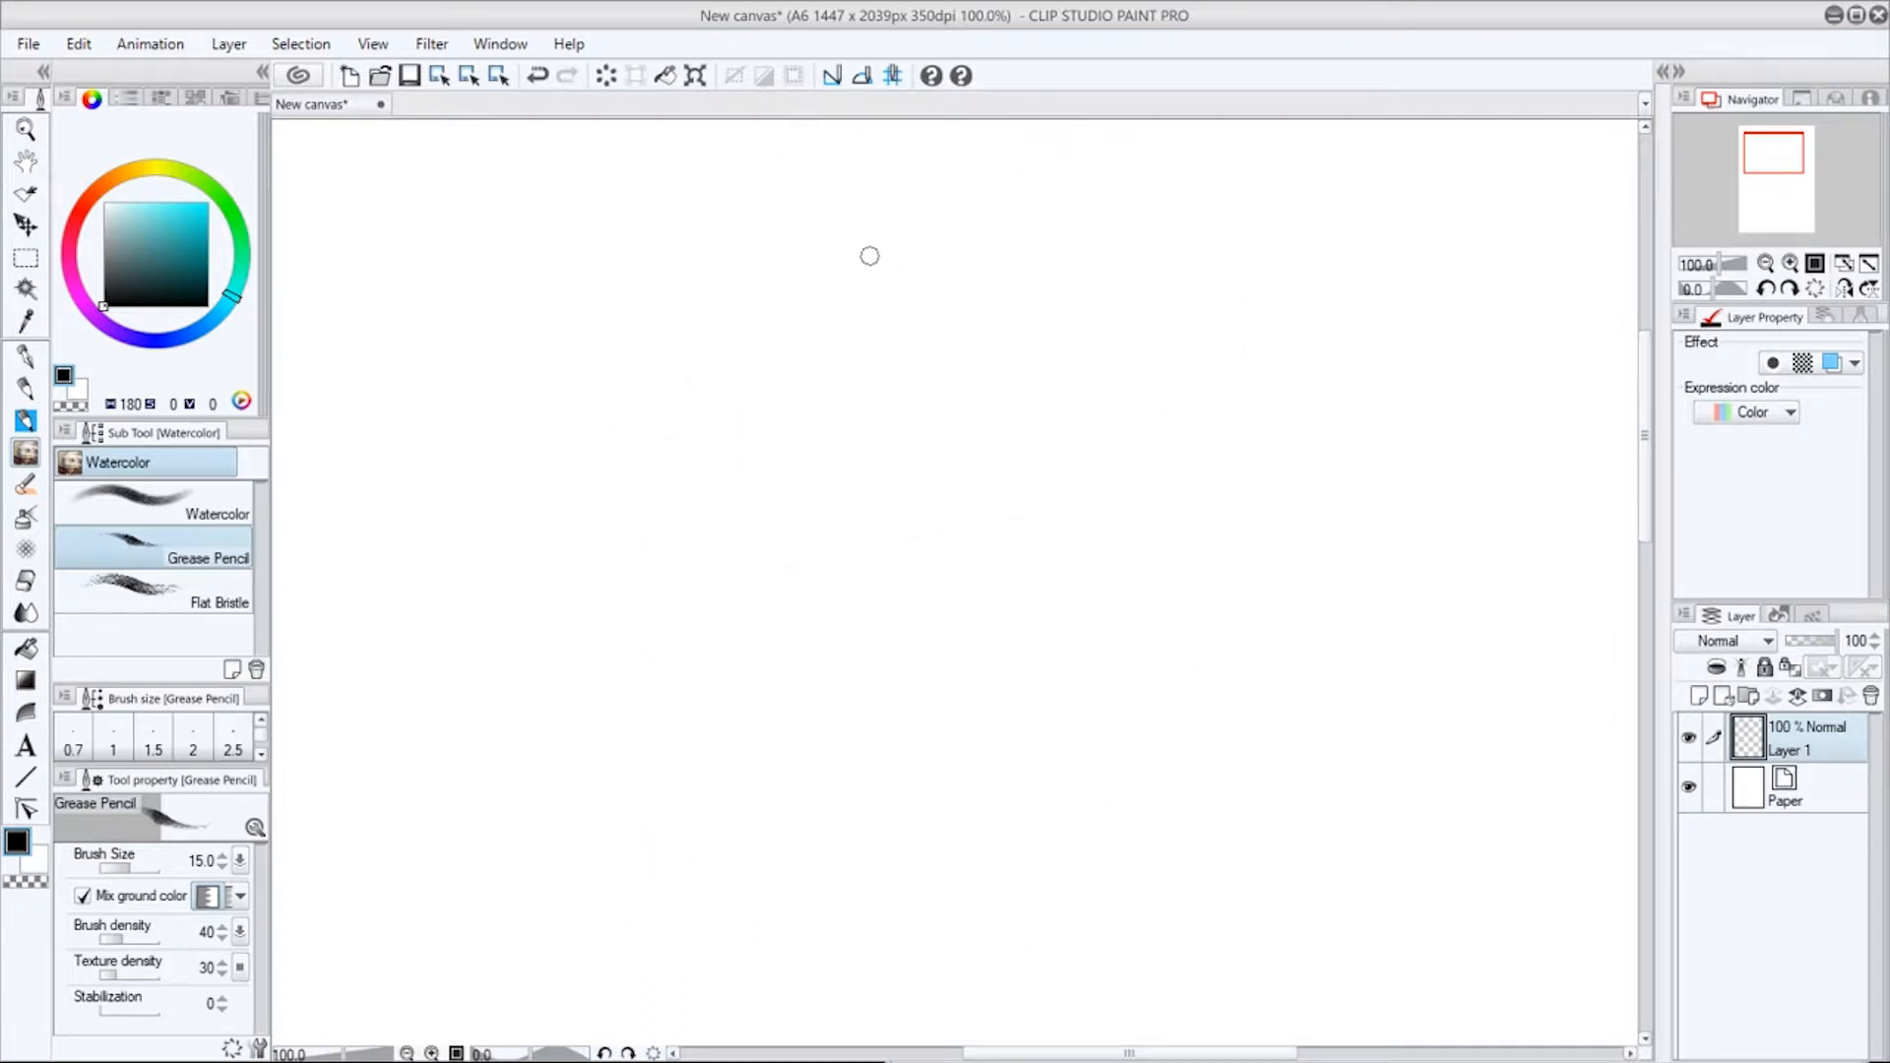
On the cleared canvas, sketch a vertical guide line and a horizontal line across it for a new head.
drag(870, 241, 870, 566)
drag(874, 276, 872, 600)
drag(873, 325, 880, 679)
drag(882, 379, 896, 815)
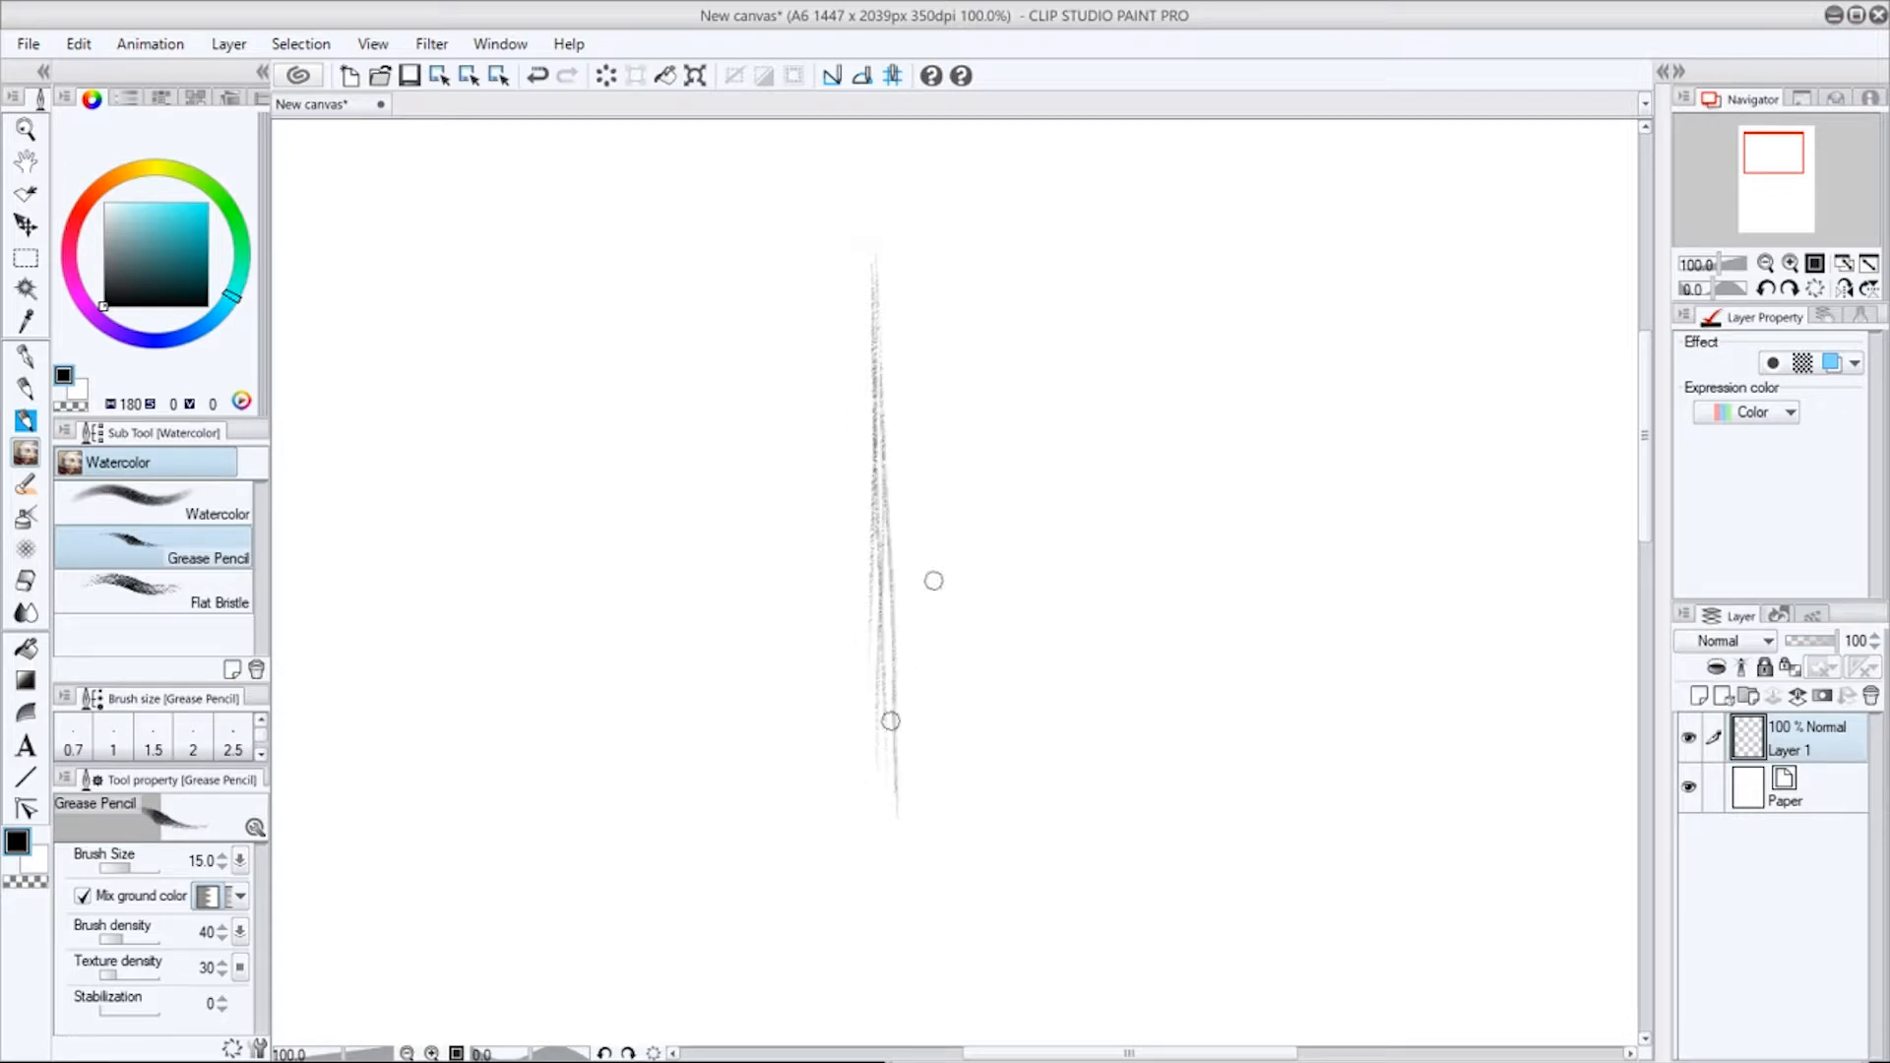
drag(660, 575, 1116, 576)
drag(659, 579, 1048, 580)
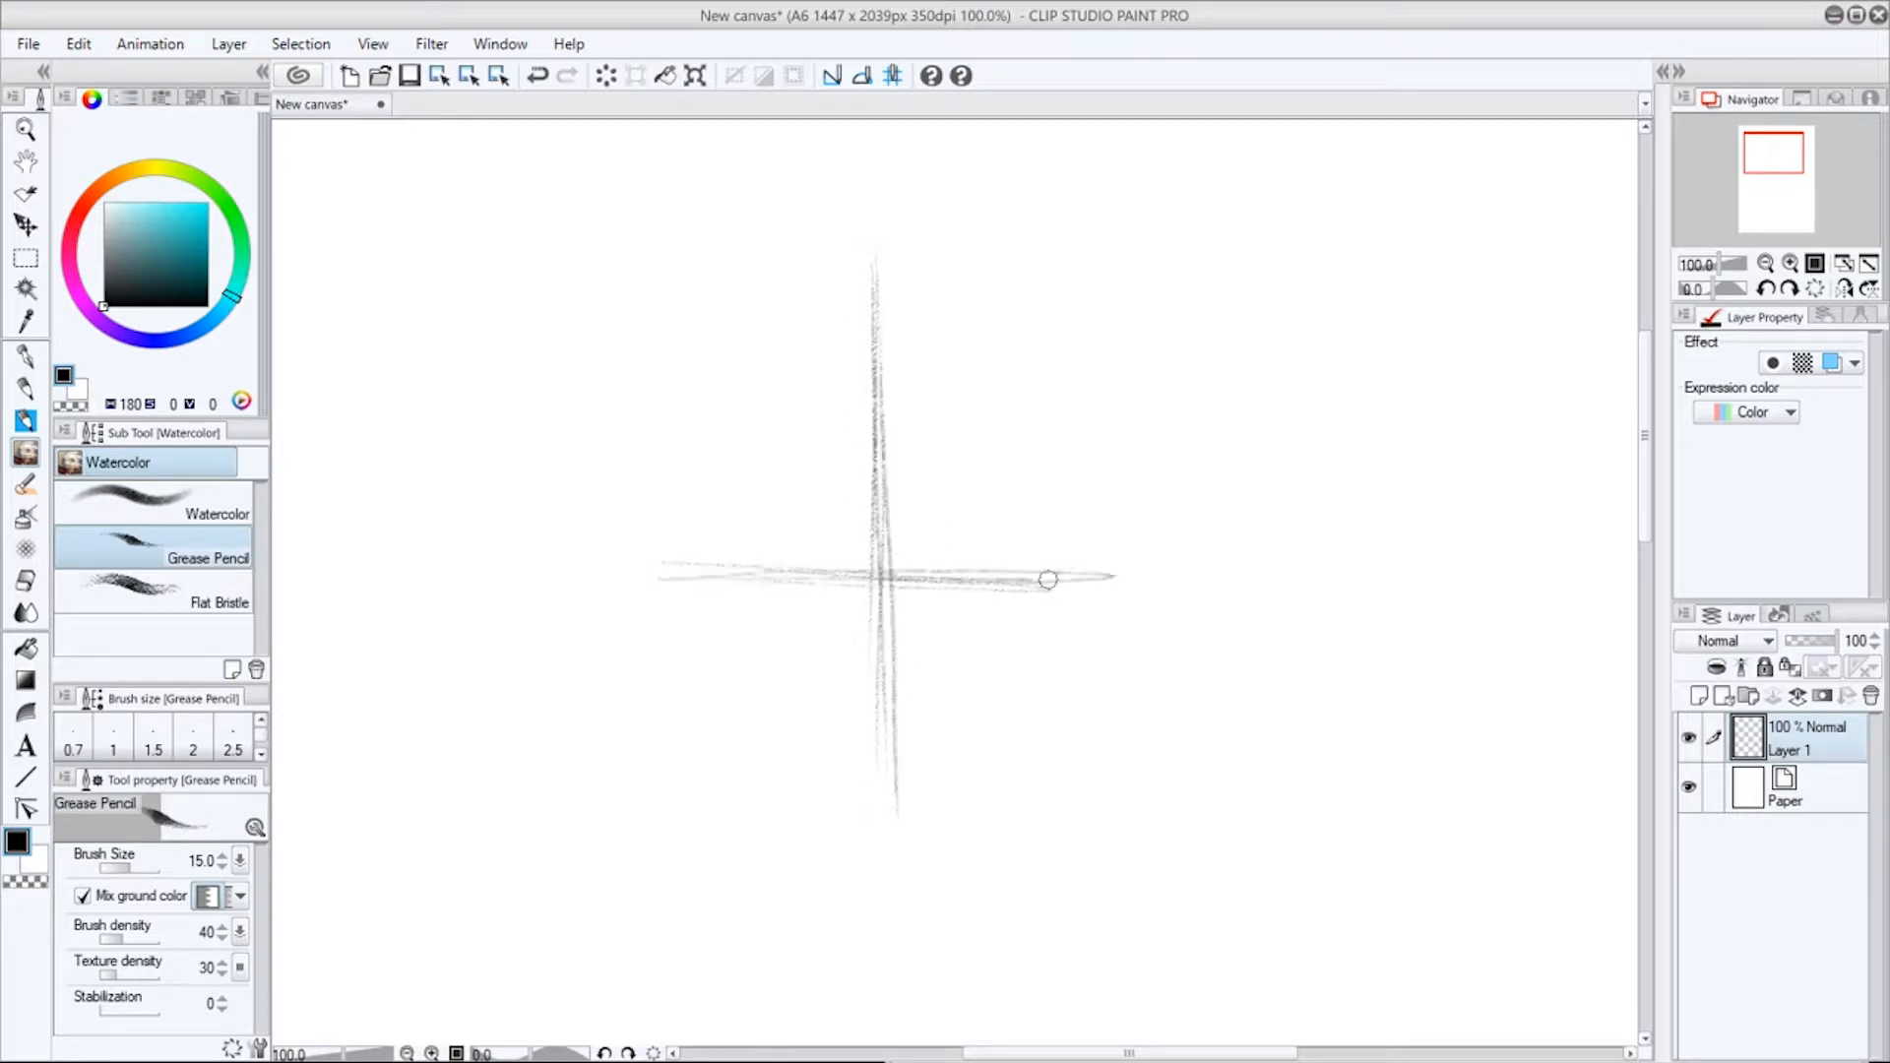
drag(856, 581, 1161, 571)
drag(915, 571, 1196, 546)
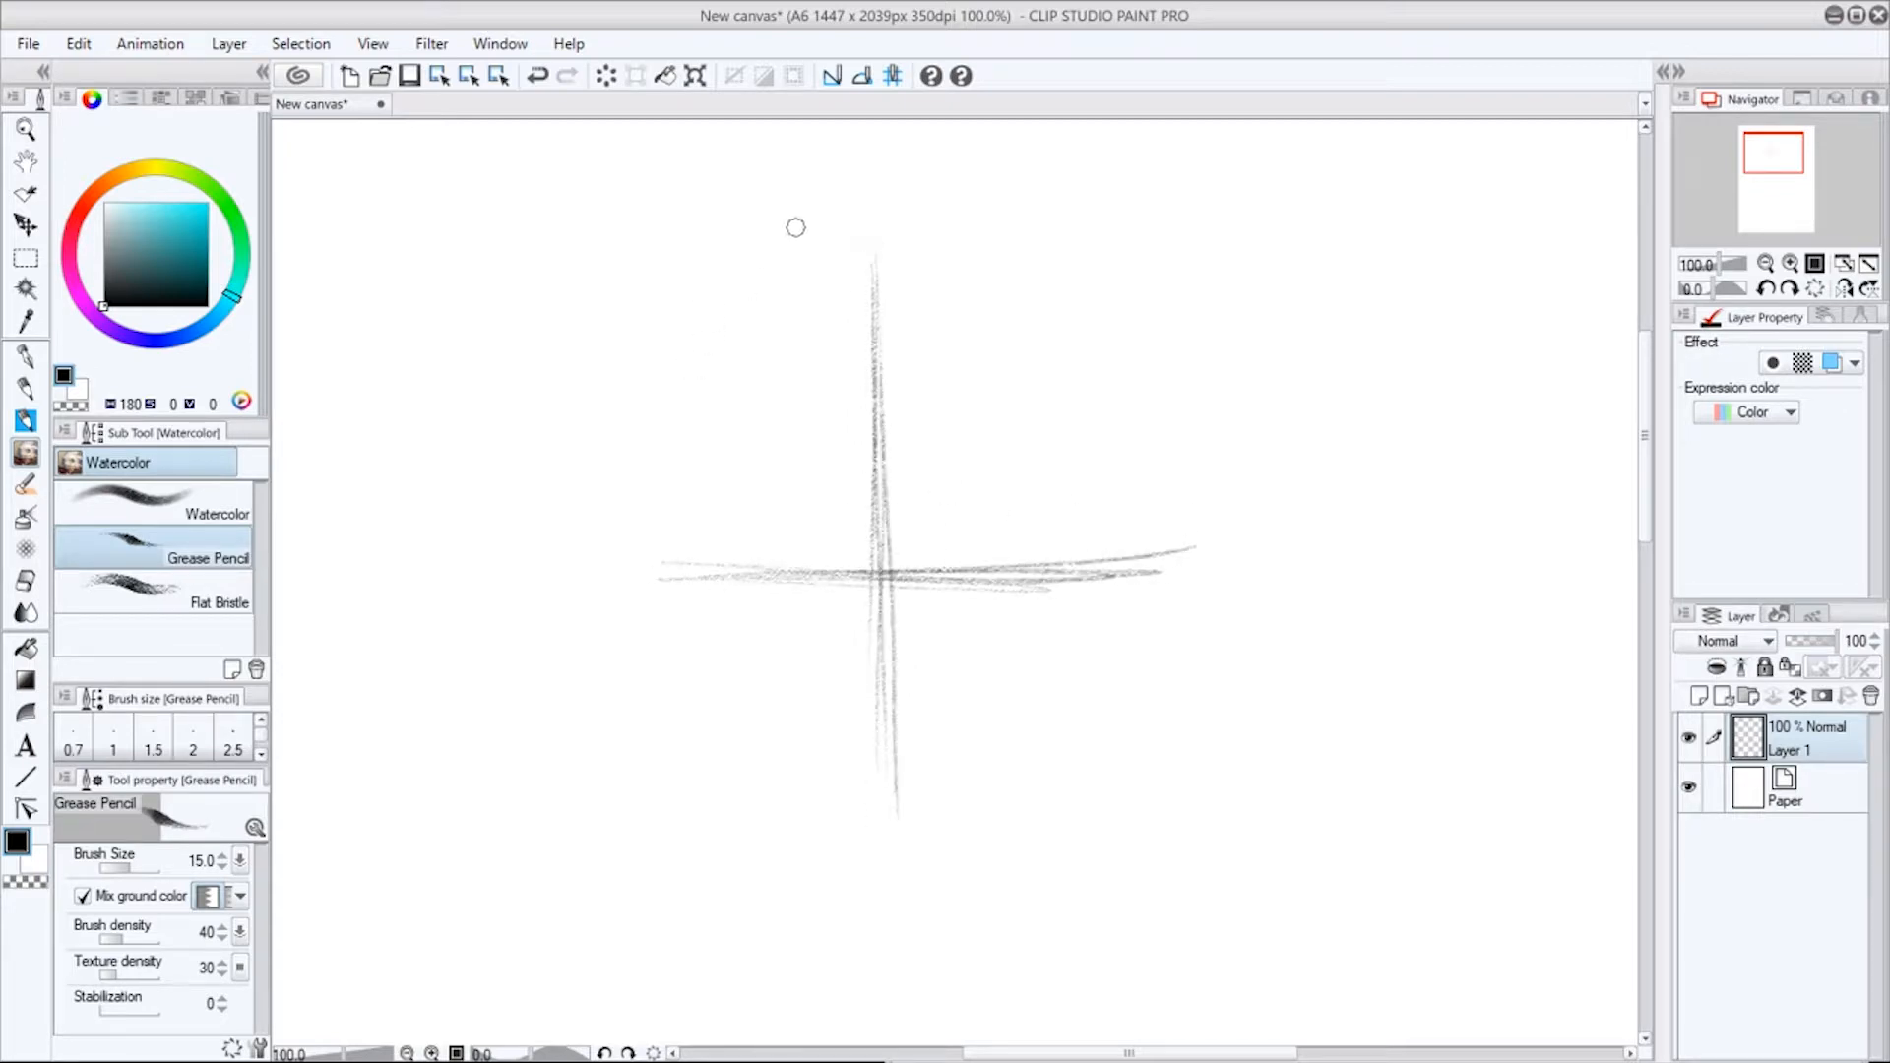
Sketch the left side of the new head, continuing down to the chin and up along the right jaw.
drag(746, 266, 689, 551)
drag(701, 355, 716, 687)
mouse_move(689, 414)
mouse_down()
mouse_move(688, 557)
mouse_move(723, 694)
mouse_up()
drag(690, 570, 750, 798)
mouse_move(692, 615)
mouse_down()
mouse_move(837, 846)
mouse_move(936, 870)
mouse_move(1041, 812)
mouse_move(1105, 724)
mouse_up()
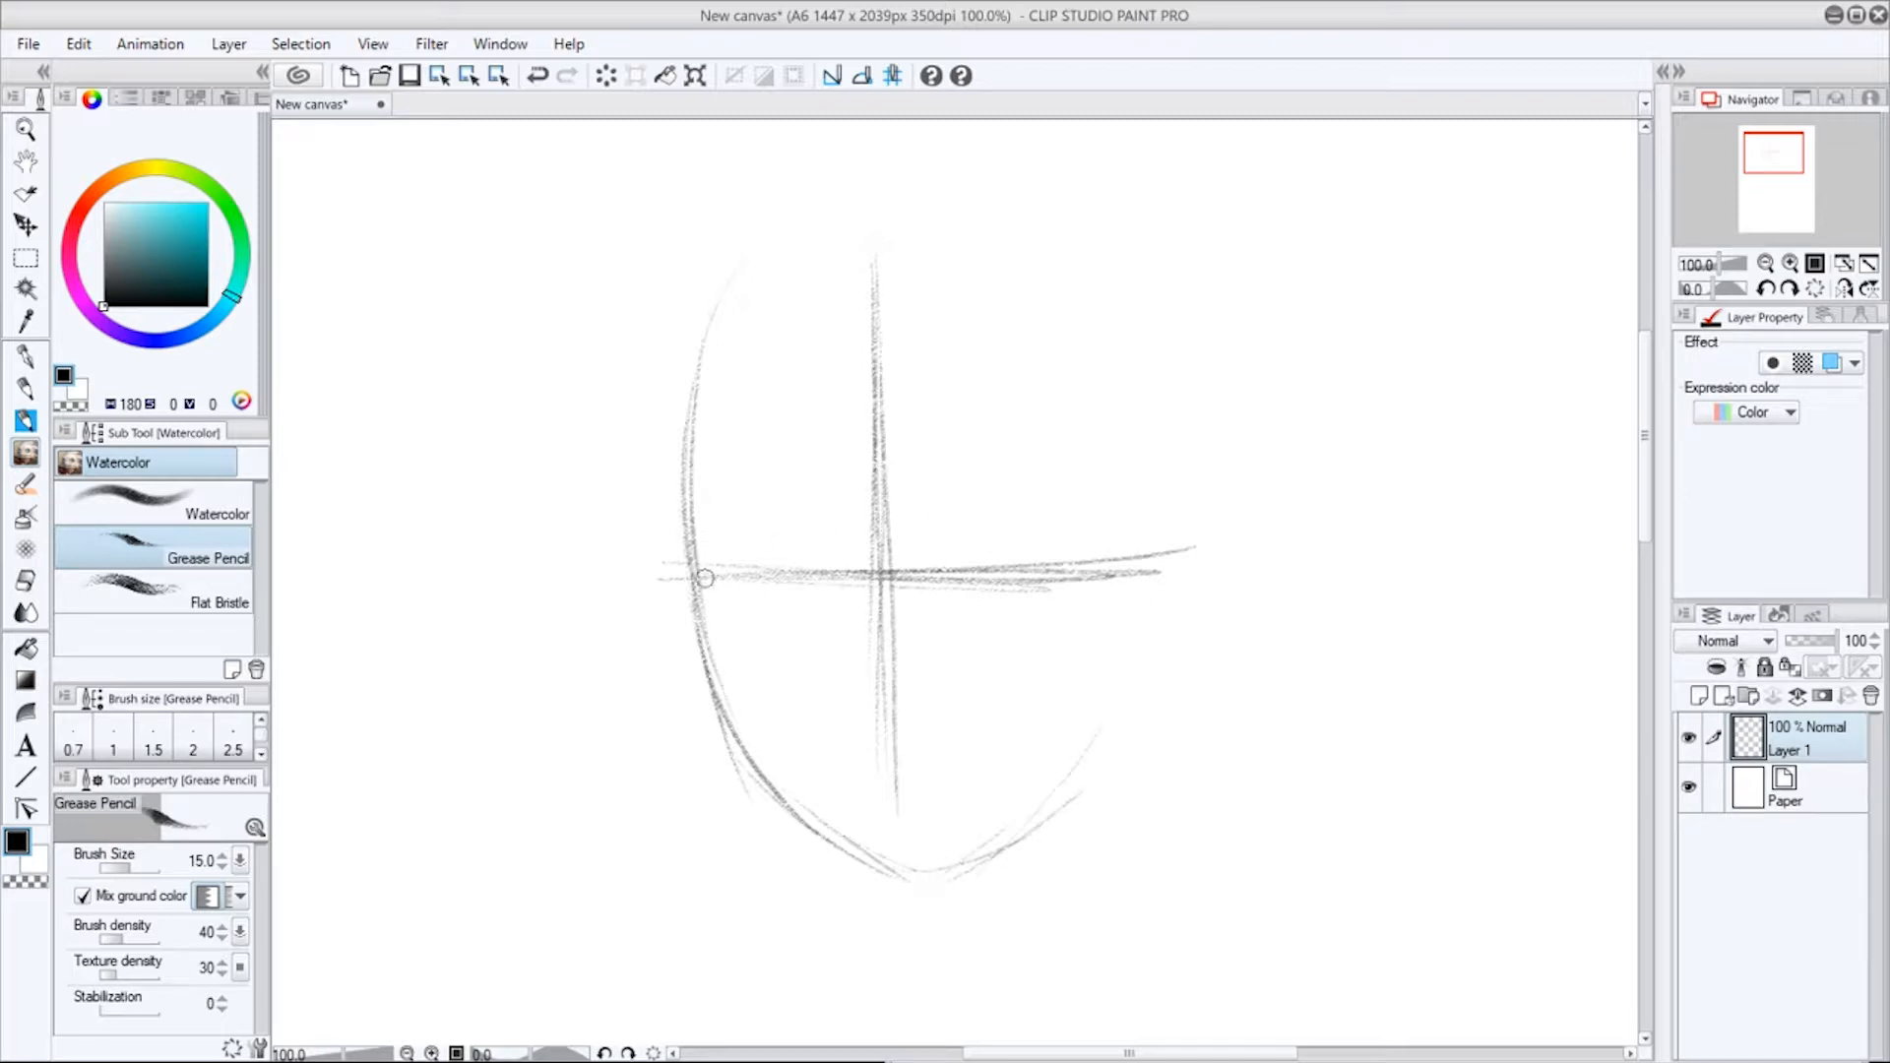
Sketch the rounded crown and the fuller right side of the head, joining it to the jaw.
mouse_move(736, 324)
mouse_down()
mouse_move(974, 194)
mouse_move(1157, 310)
mouse_up()
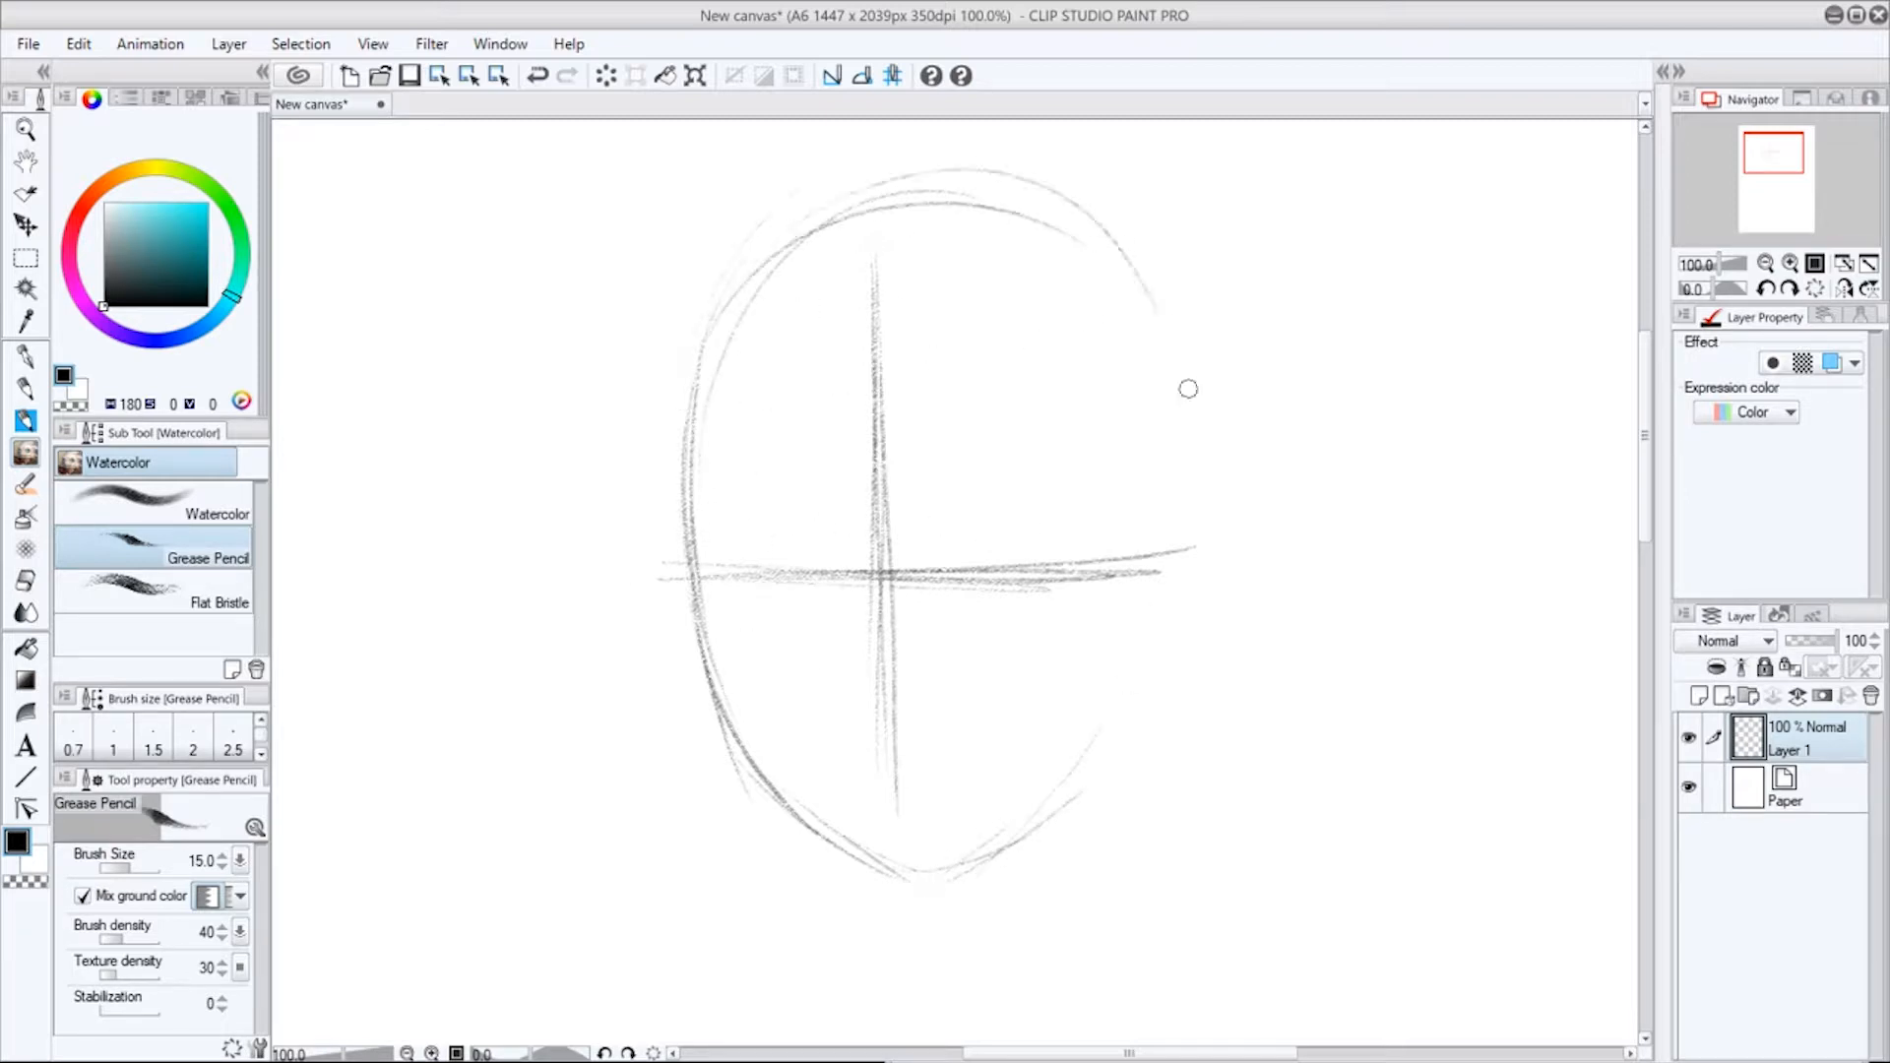
mouse_move(969, 169)
mouse_down()
mouse_move(1113, 245)
mouse_move(1212, 539)
mouse_up()
mouse_move(1153, 361)
mouse_down()
mouse_move(1172, 486)
mouse_move(1150, 654)
mouse_up()
drag(925, 874, 1099, 772)
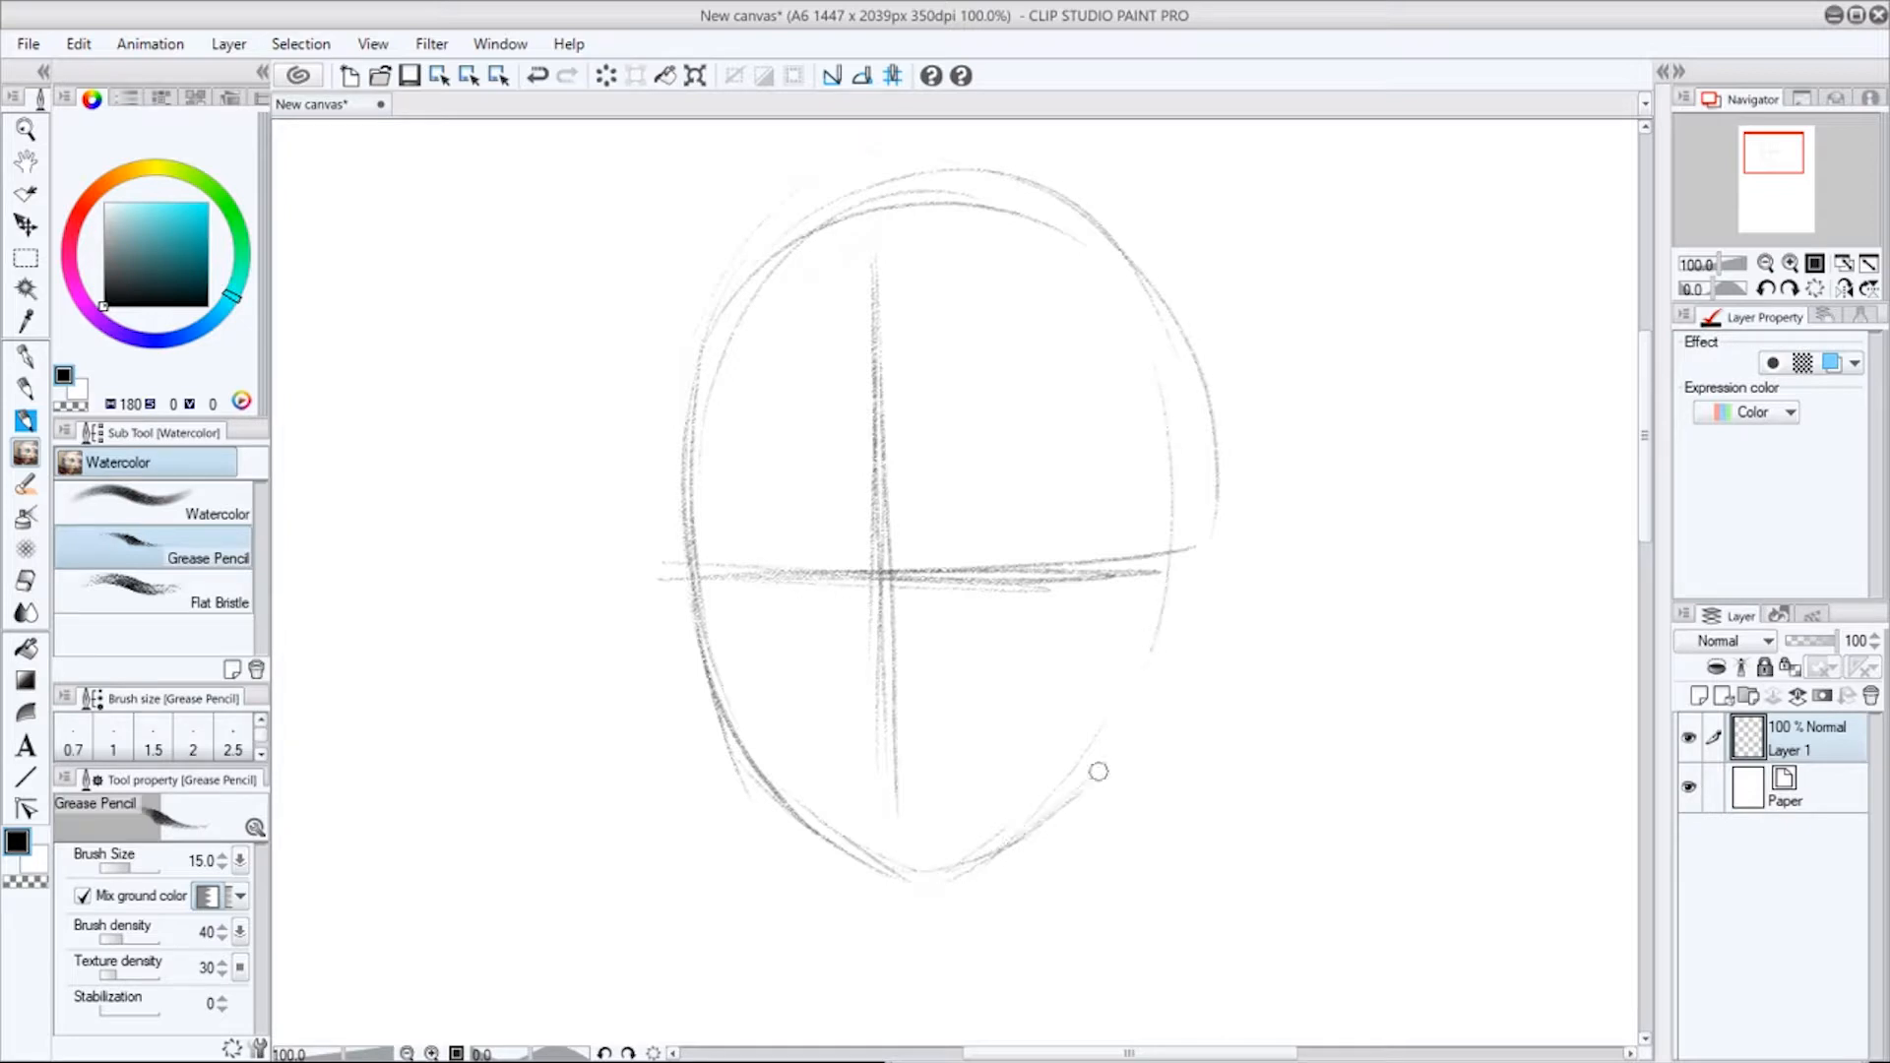
drag(1033, 847, 1153, 697)
Strengthen the right contour of the face from the forehead down the jaw to the chin.
drag(1108, 226, 1182, 515)
drag(1024, 225, 1145, 466)
drag(1158, 363, 1184, 616)
mouse_move(1198, 486)
mouse_down()
mouse_move(1223, 627)
mouse_move(1238, 618)
mouse_move(1073, 795)
mouse_up()
drag(1152, 700, 920, 881)
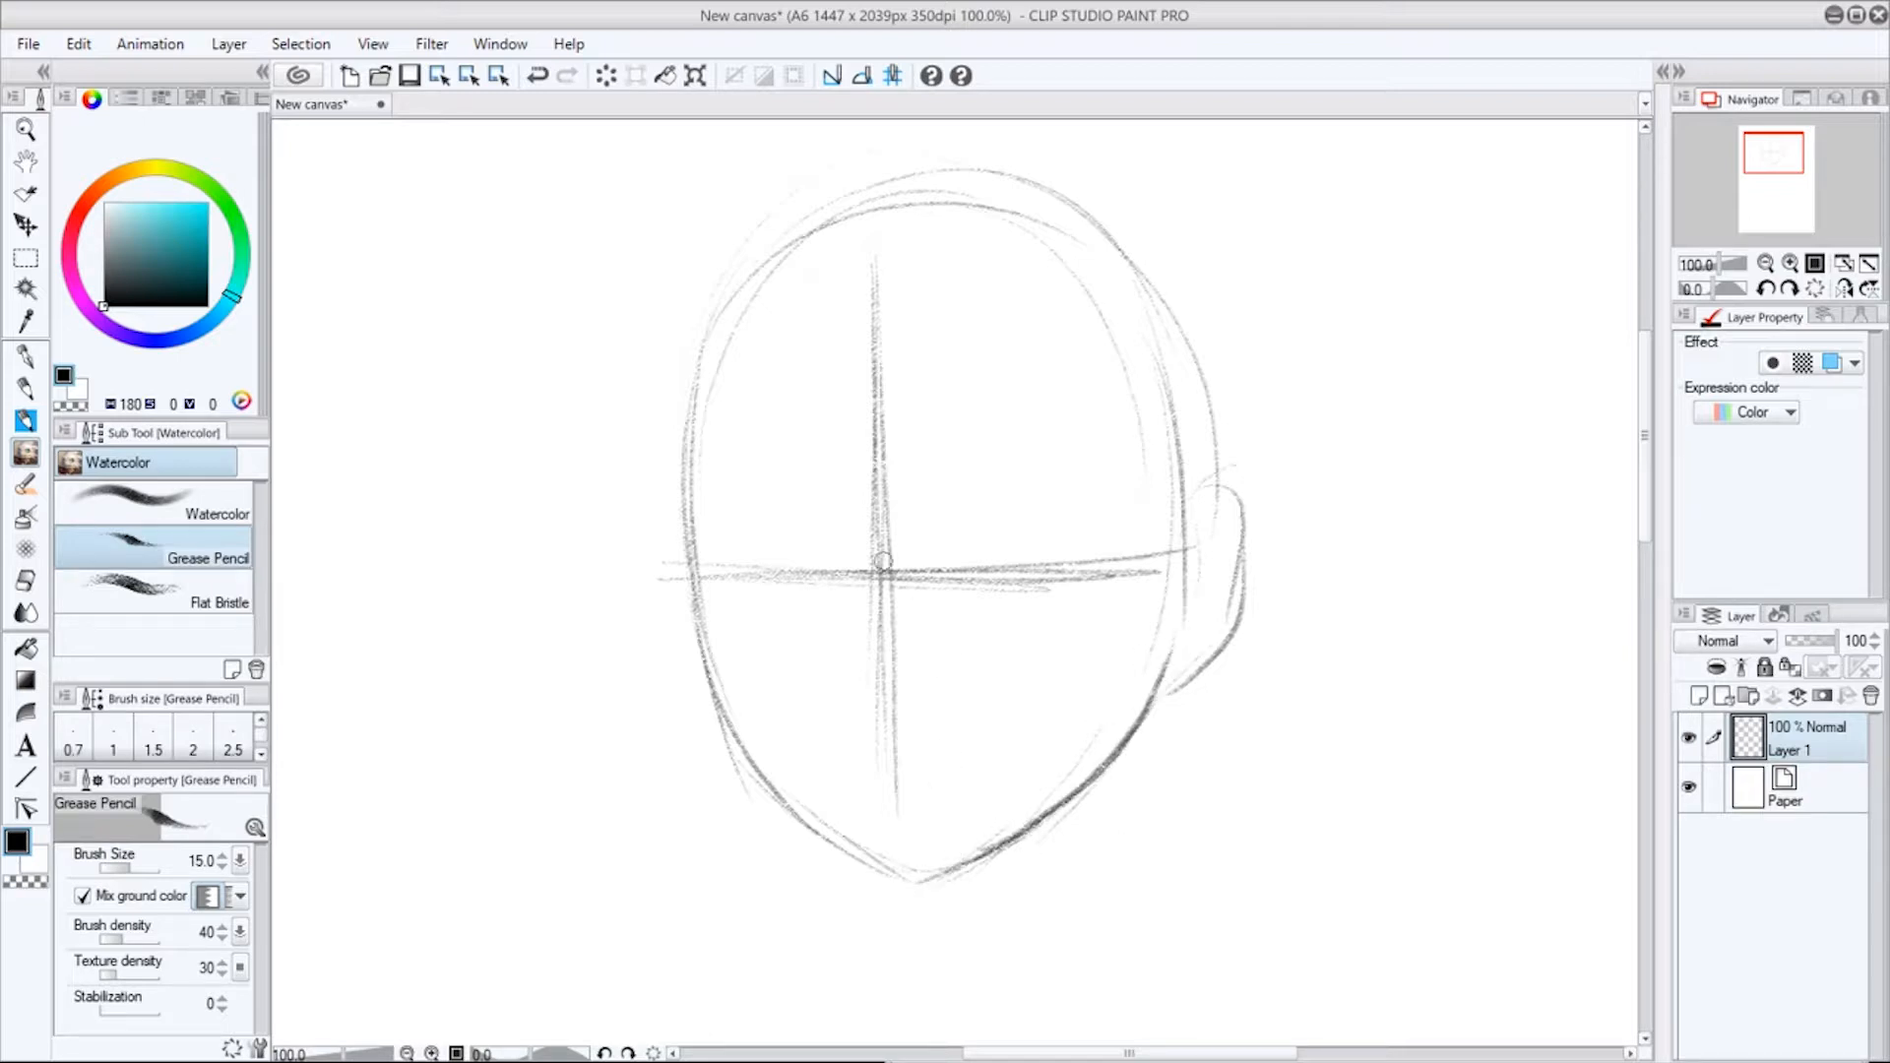
Shape a narrow left ear and a large right ear, and darken the jawline around the chin.
drag(687, 514, 689, 587)
mouse_move(1186, 517)
mouse_down()
mouse_move(1234, 633)
mouse_move(1237, 602)
mouse_move(1153, 707)
mouse_up()
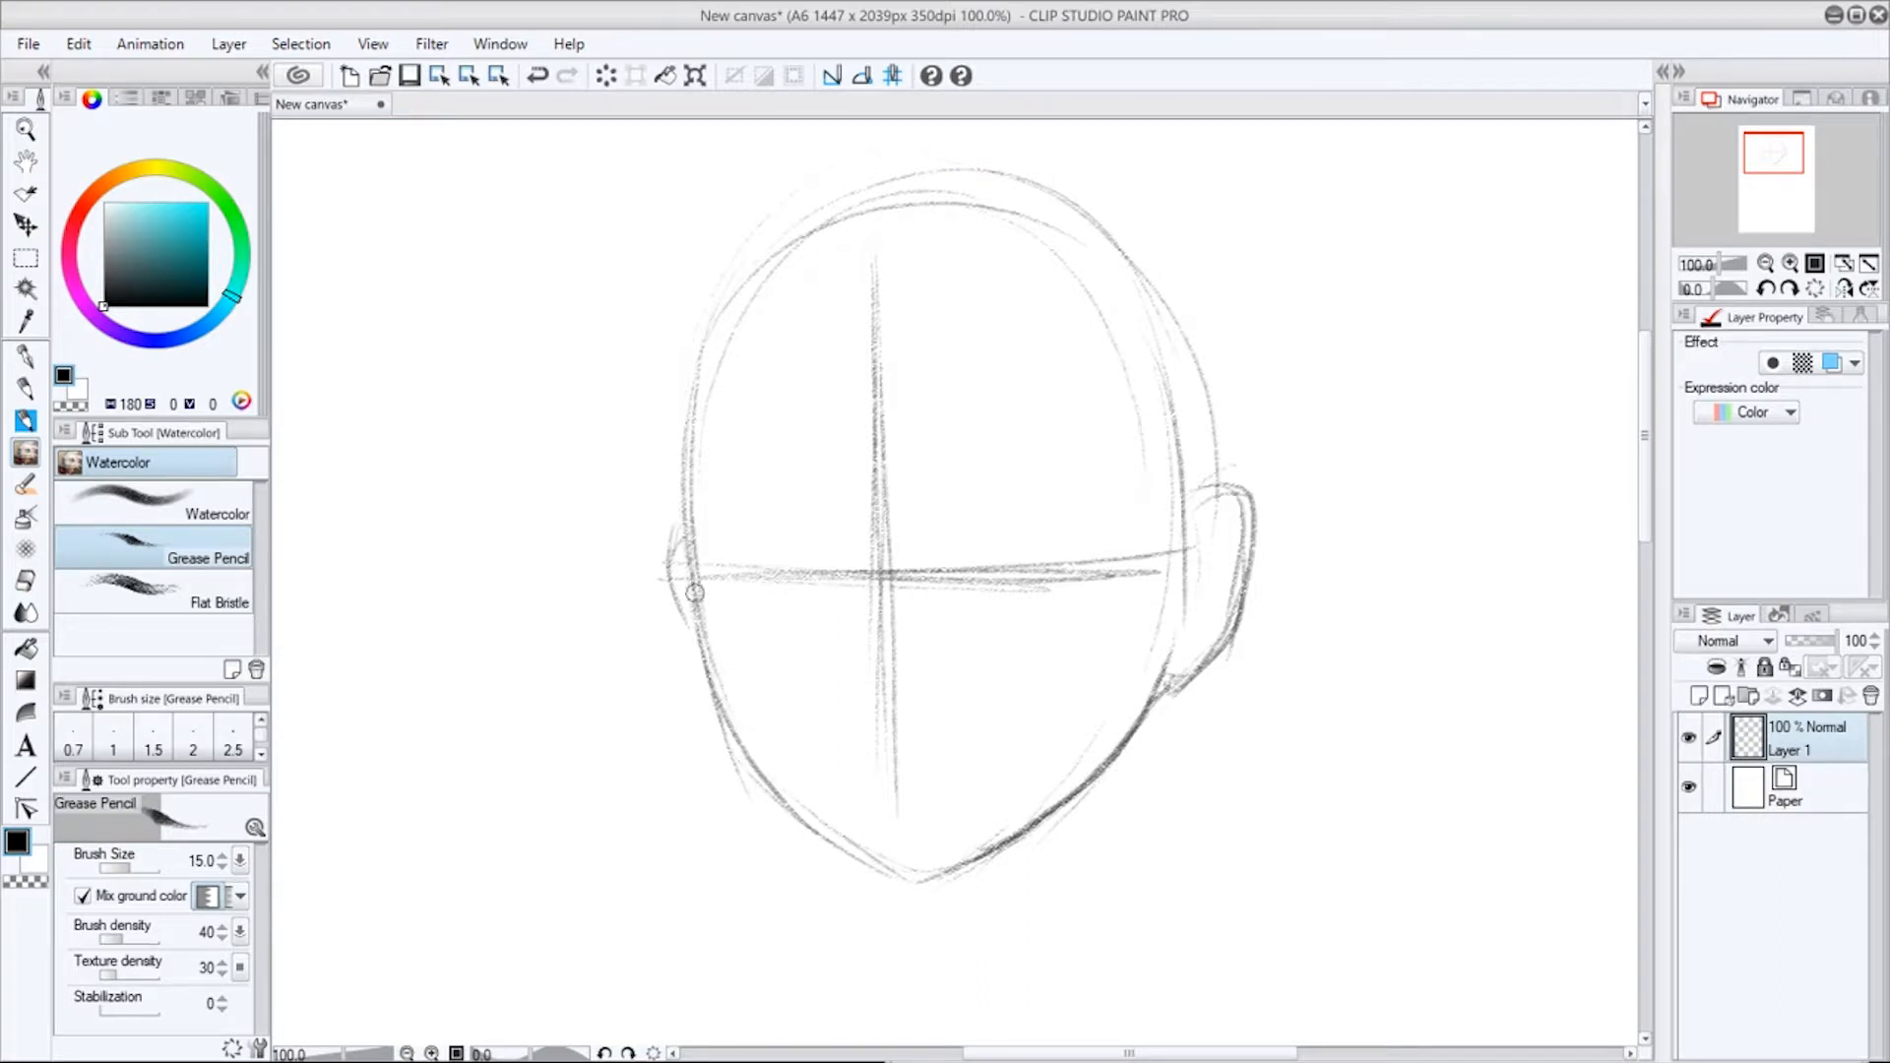
mouse_move(691, 583)
mouse_down()
mouse_move(769, 785)
mouse_move(713, 708)
mouse_move(895, 861)
mouse_move(777, 798)
mouse_move(921, 878)
mouse_move(1083, 784)
mouse_move(1051, 804)
mouse_move(1137, 797)
mouse_move(1118, 936)
mouse_up()
Draw both sides of the neck and hatch a diagonal shadow beneath the jaw.
drag(1142, 717, 1120, 985)
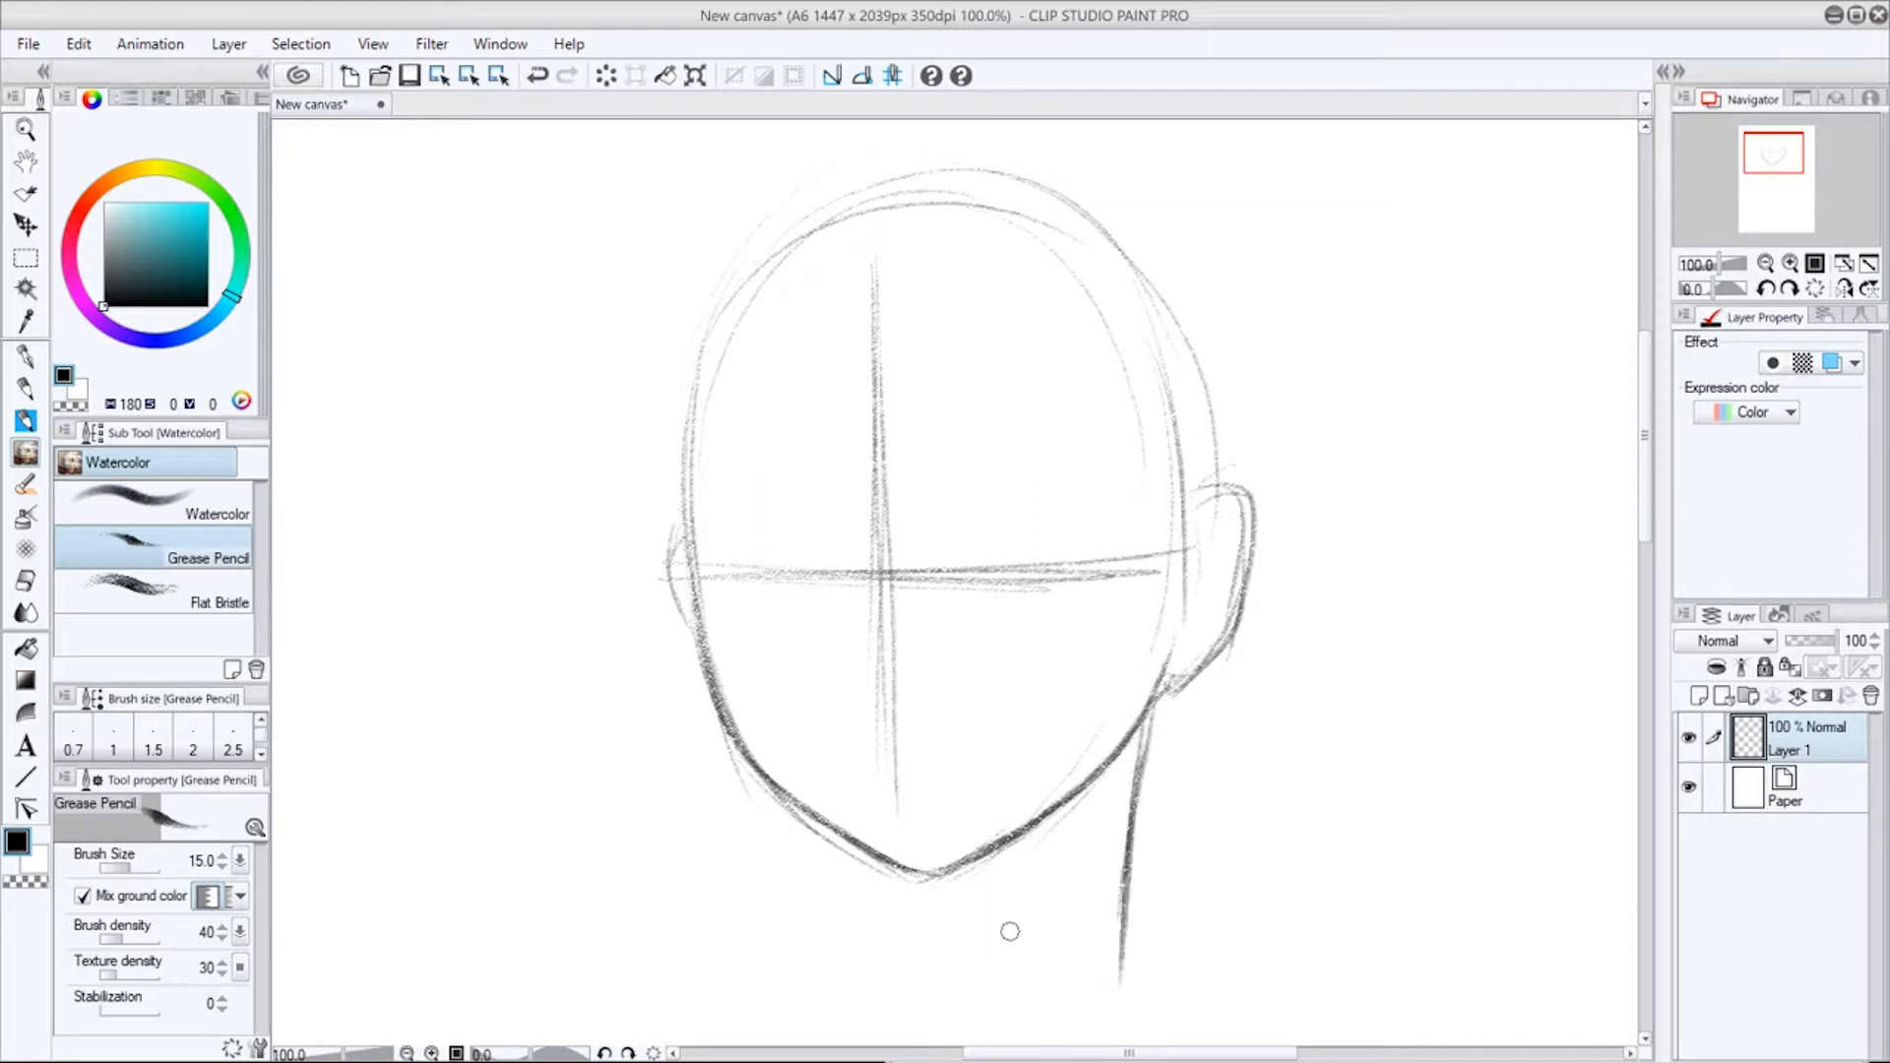
drag(930, 881, 936, 987)
drag(1147, 724, 983, 933)
drag(1119, 759, 946, 928)
drag(1140, 744, 987, 920)
drag(1108, 782, 975, 928)
drag(1093, 834, 943, 950)
mouse_move(928, 881)
mouse_down()
mouse_move(937, 945)
mouse_move(908, 984)
mouse_up()
Add sloping shoulder lines on both sides of the neck and thicken the neck's right edge.
drag(1142, 891, 1193, 931)
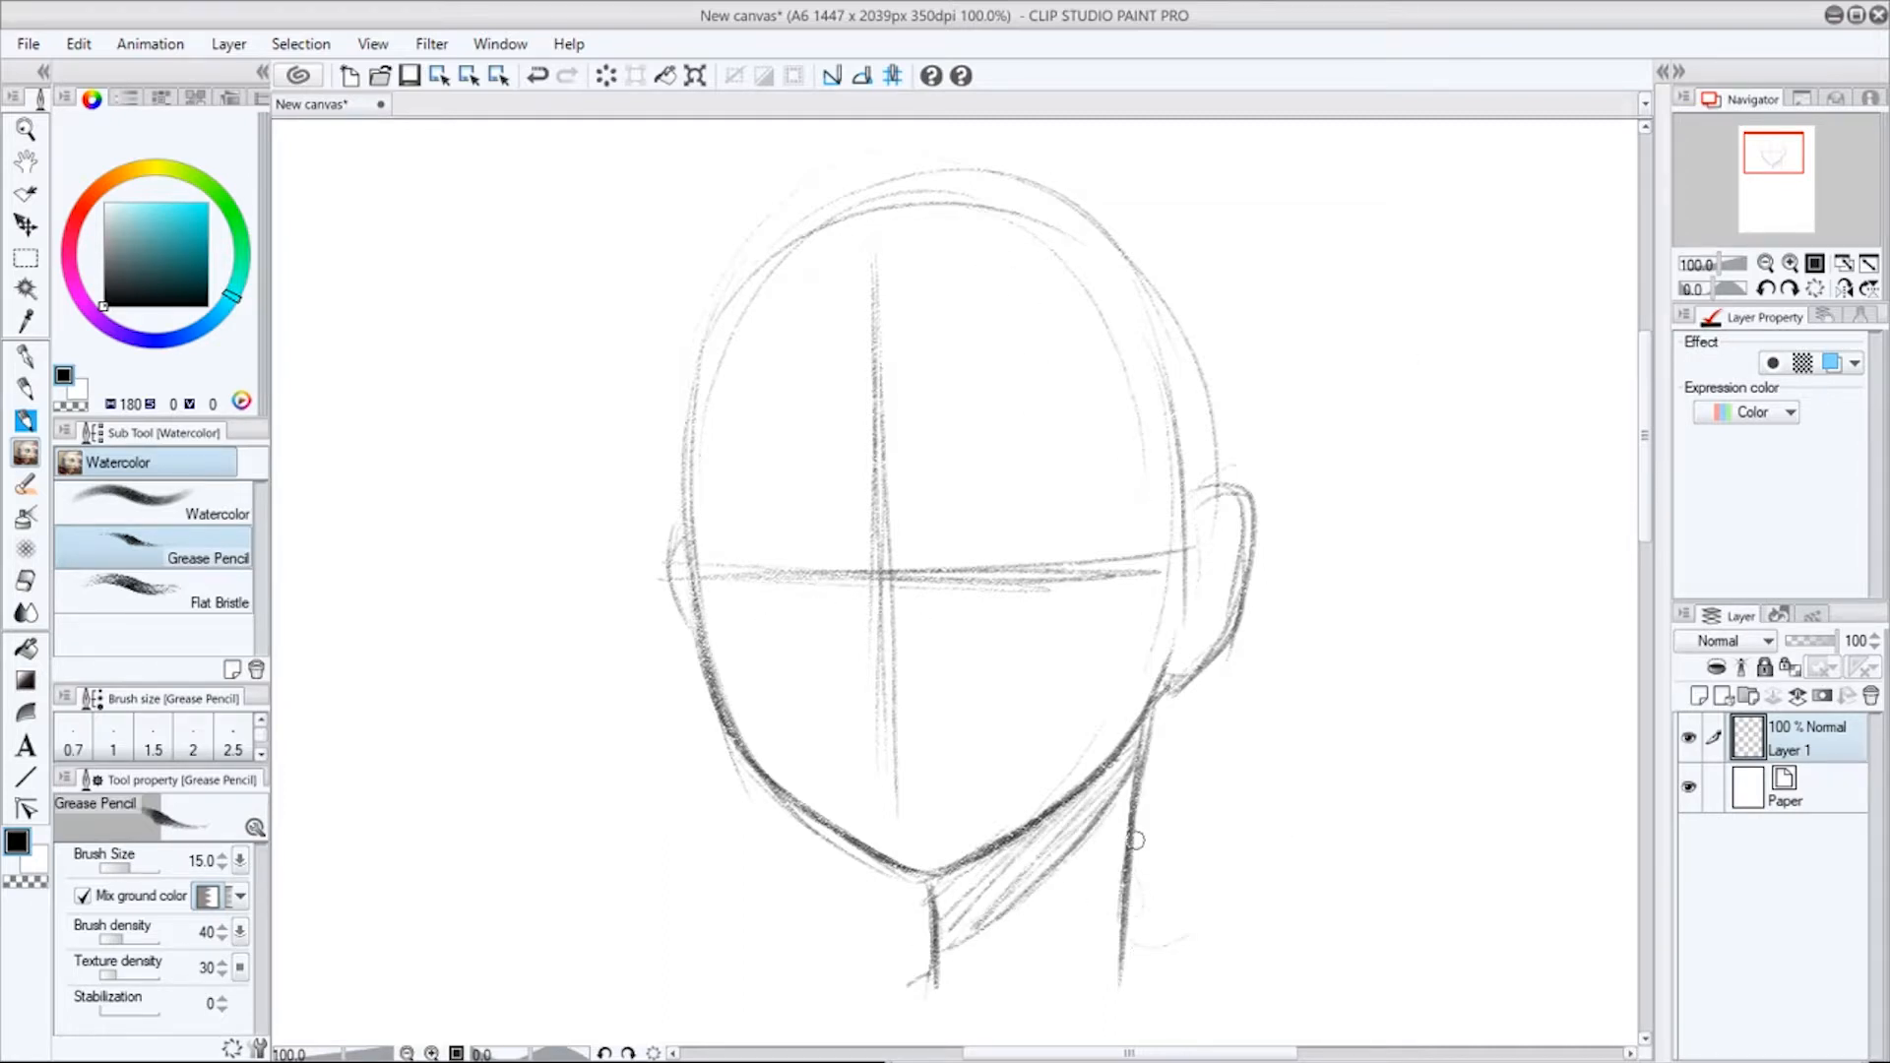
mouse_move(1134, 762)
mouse_down()
mouse_move(1140, 940)
mouse_move(1122, 926)
mouse_up()
drag(1122, 861, 1286, 975)
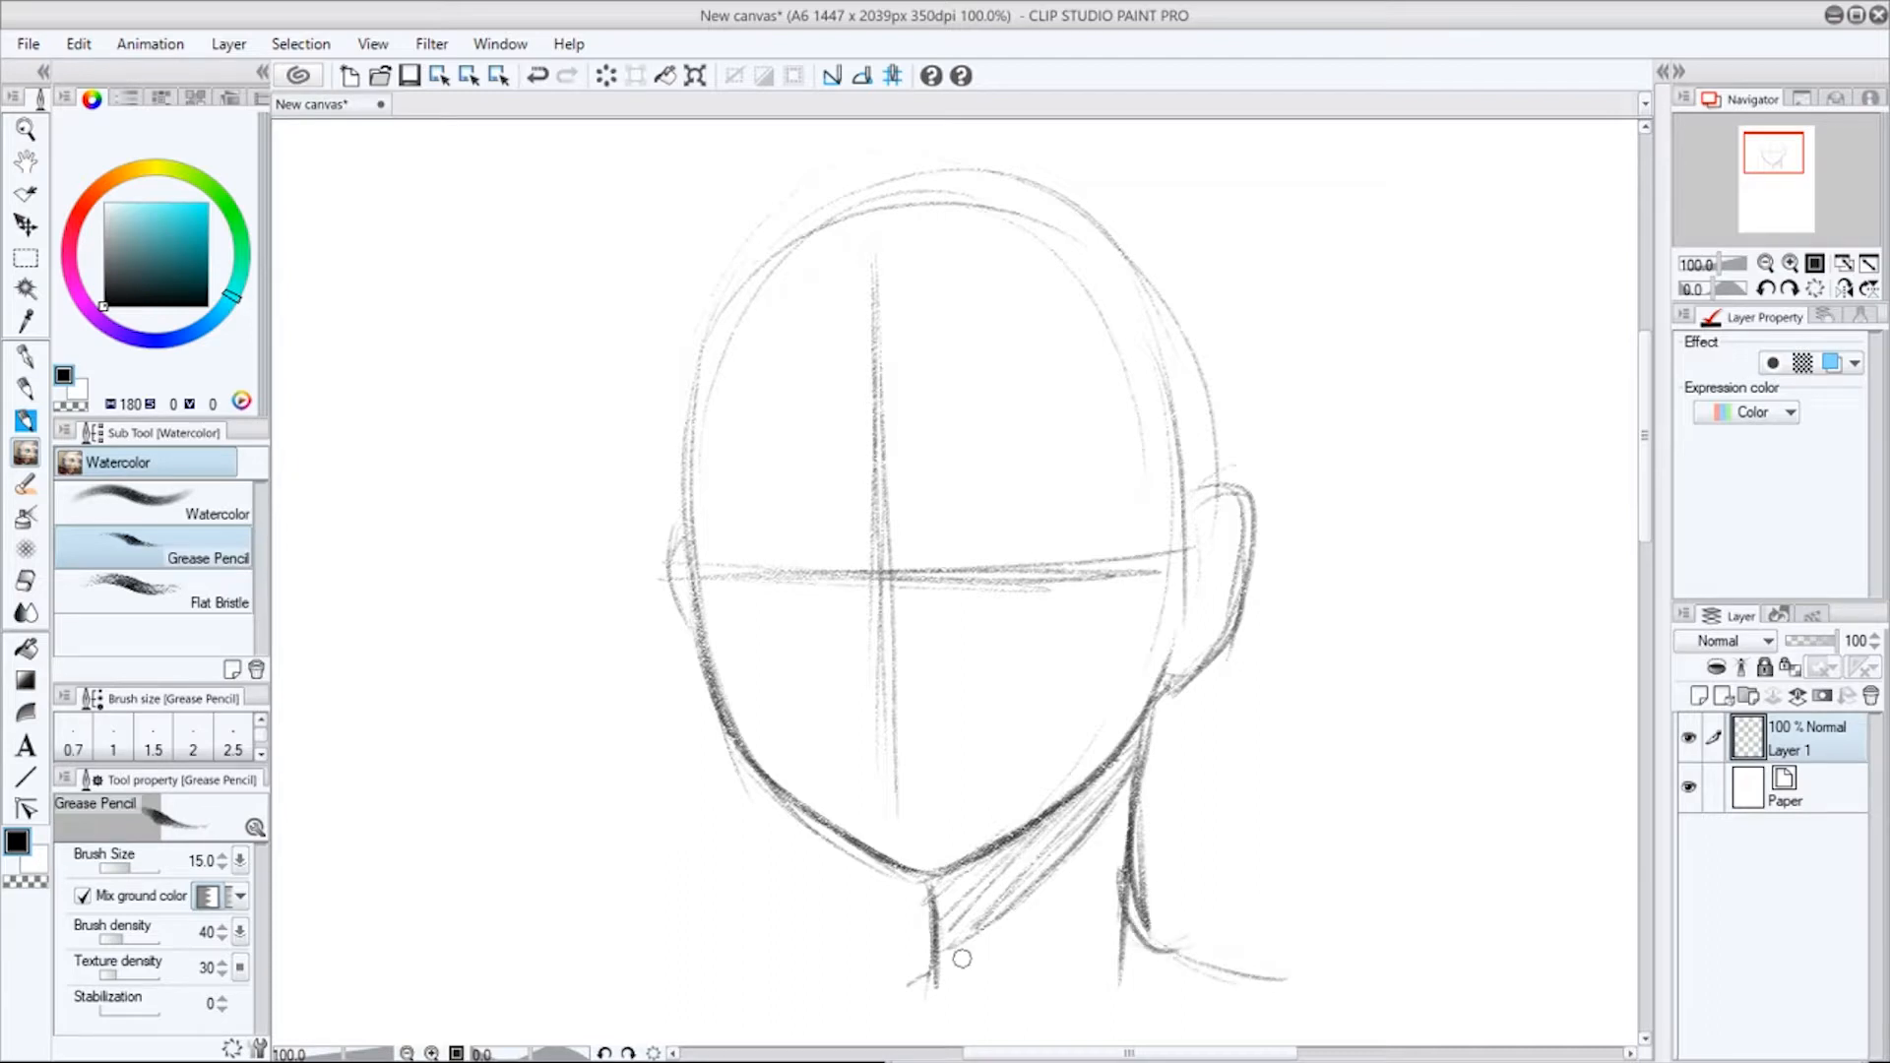
drag(930, 948, 855, 992)
Darken the left and right edges of the neck with repeated vertical strokes.
drag(925, 883, 932, 986)
drag(917, 883, 923, 969)
drag(1149, 713, 1131, 933)
drag(1149, 765, 1140, 960)
drag(936, 922, 936, 994)
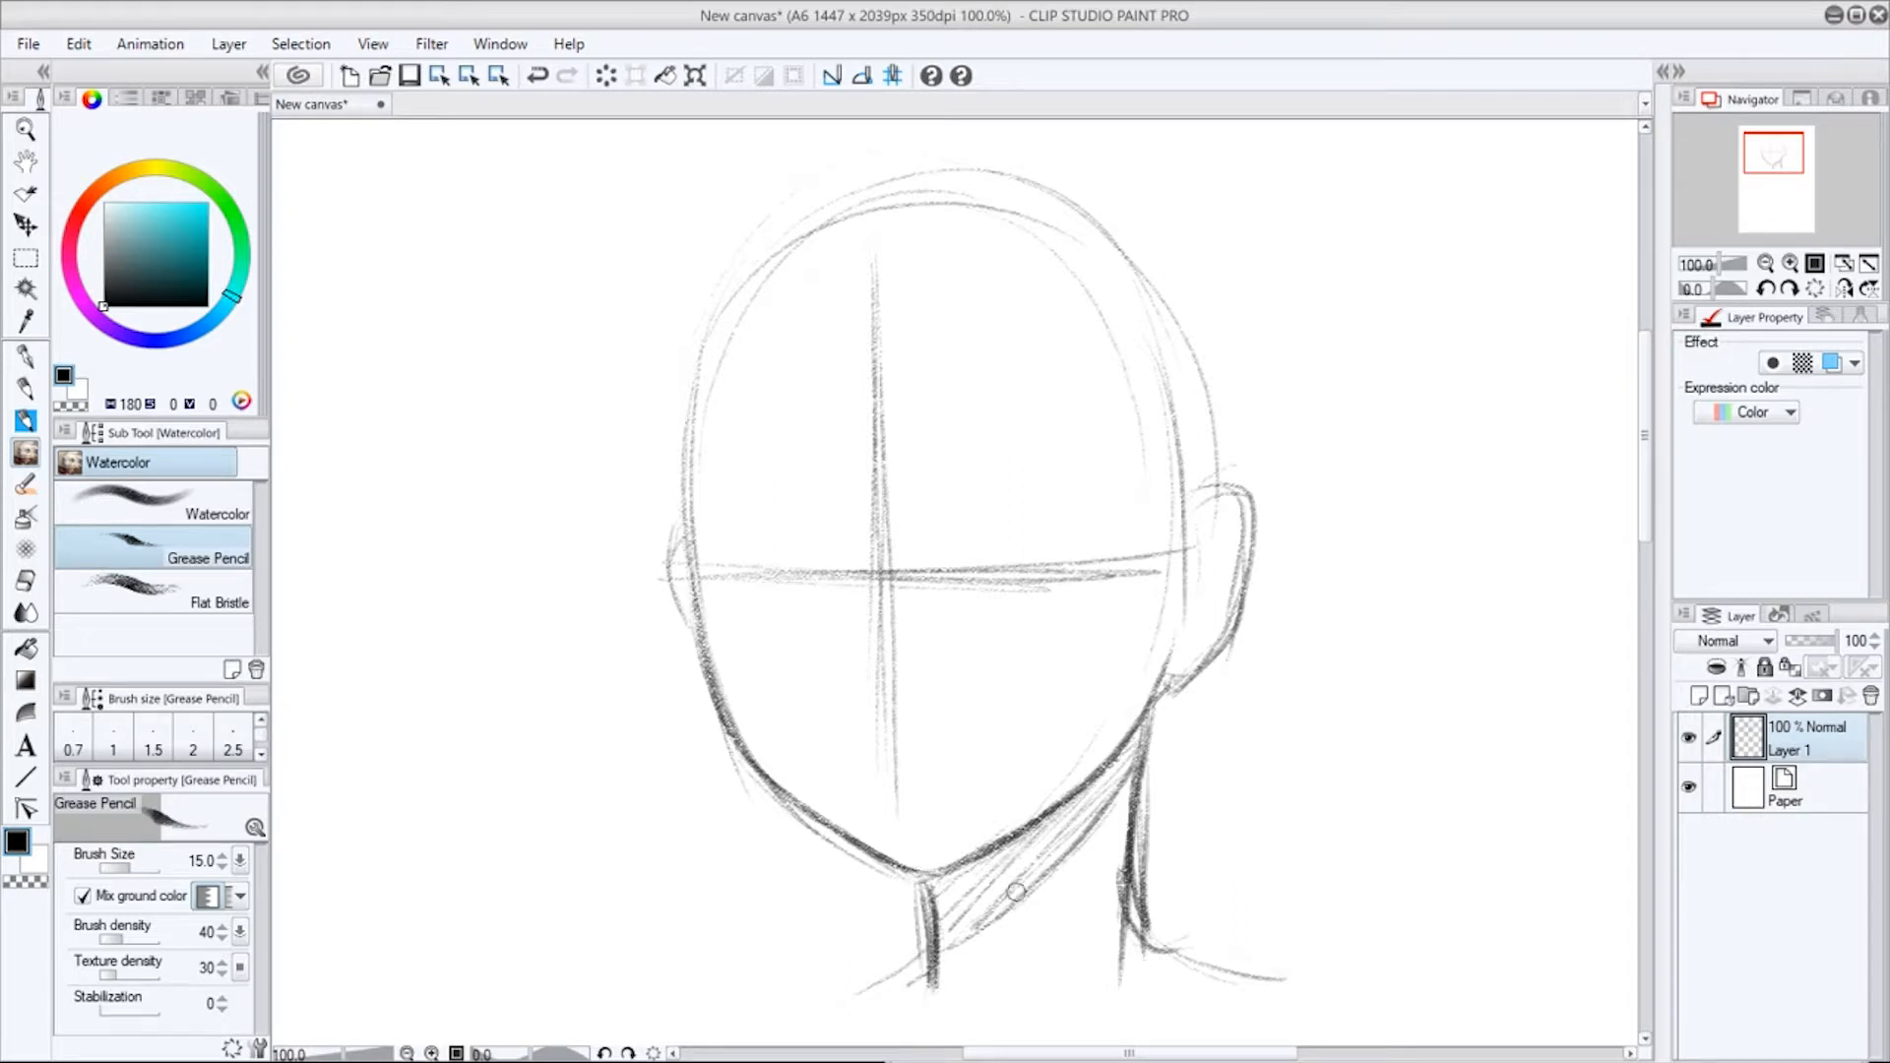
drag(1148, 723, 1134, 955)
drag(1159, 693, 1132, 891)
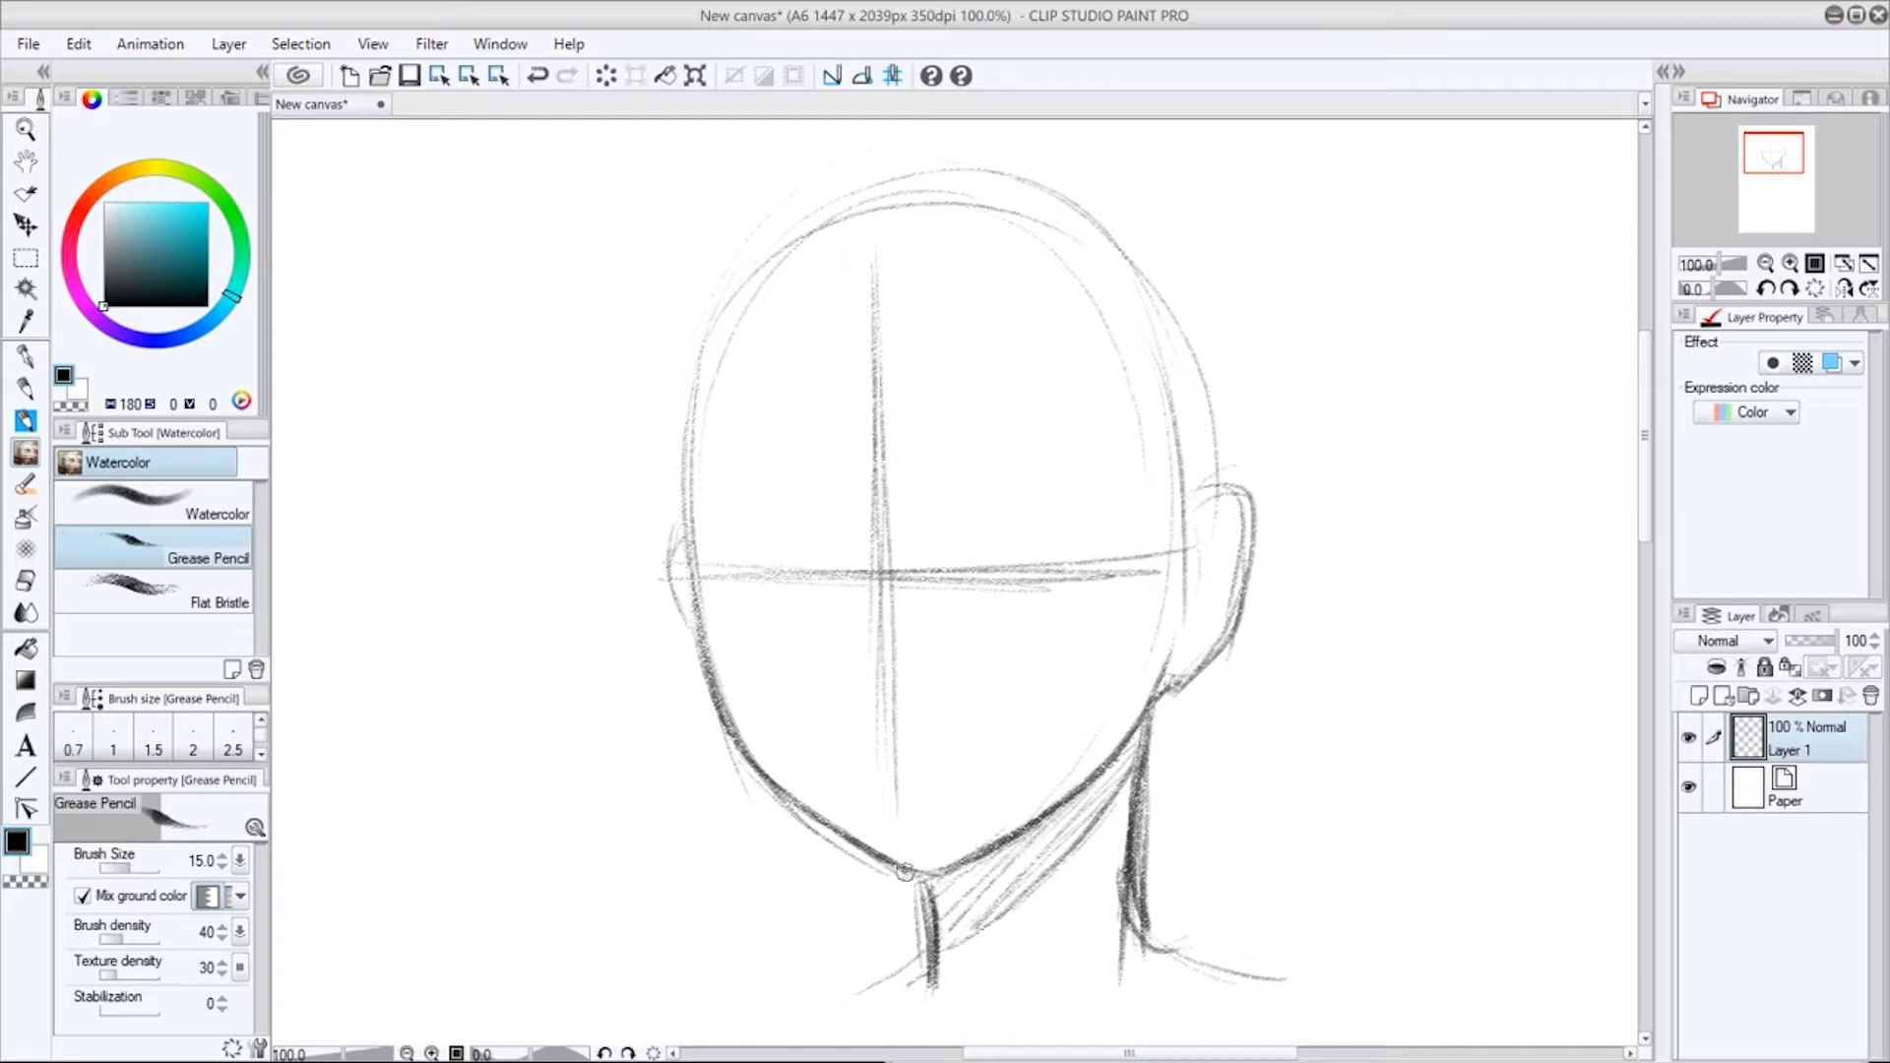
drag(905, 872, 913, 977)
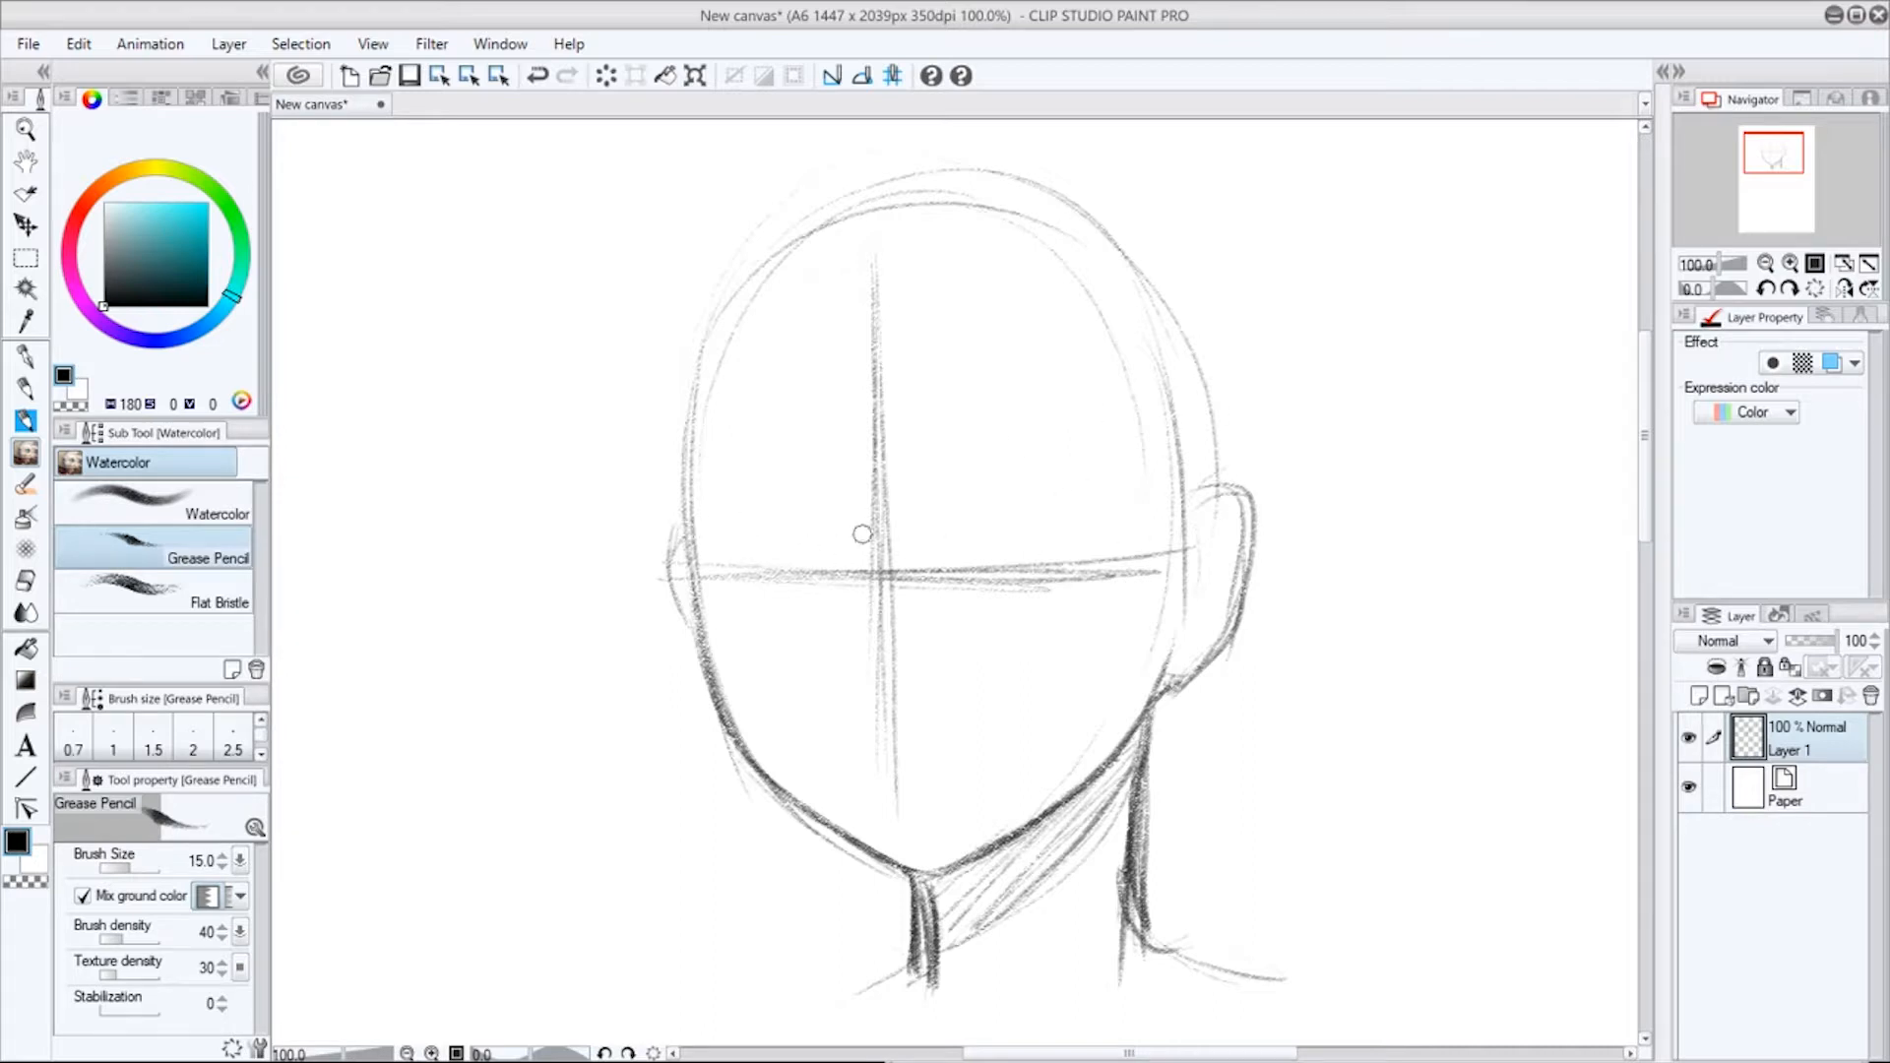
drag(733, 525, 1186, 495)
drag(733, 669, 1275, 624)
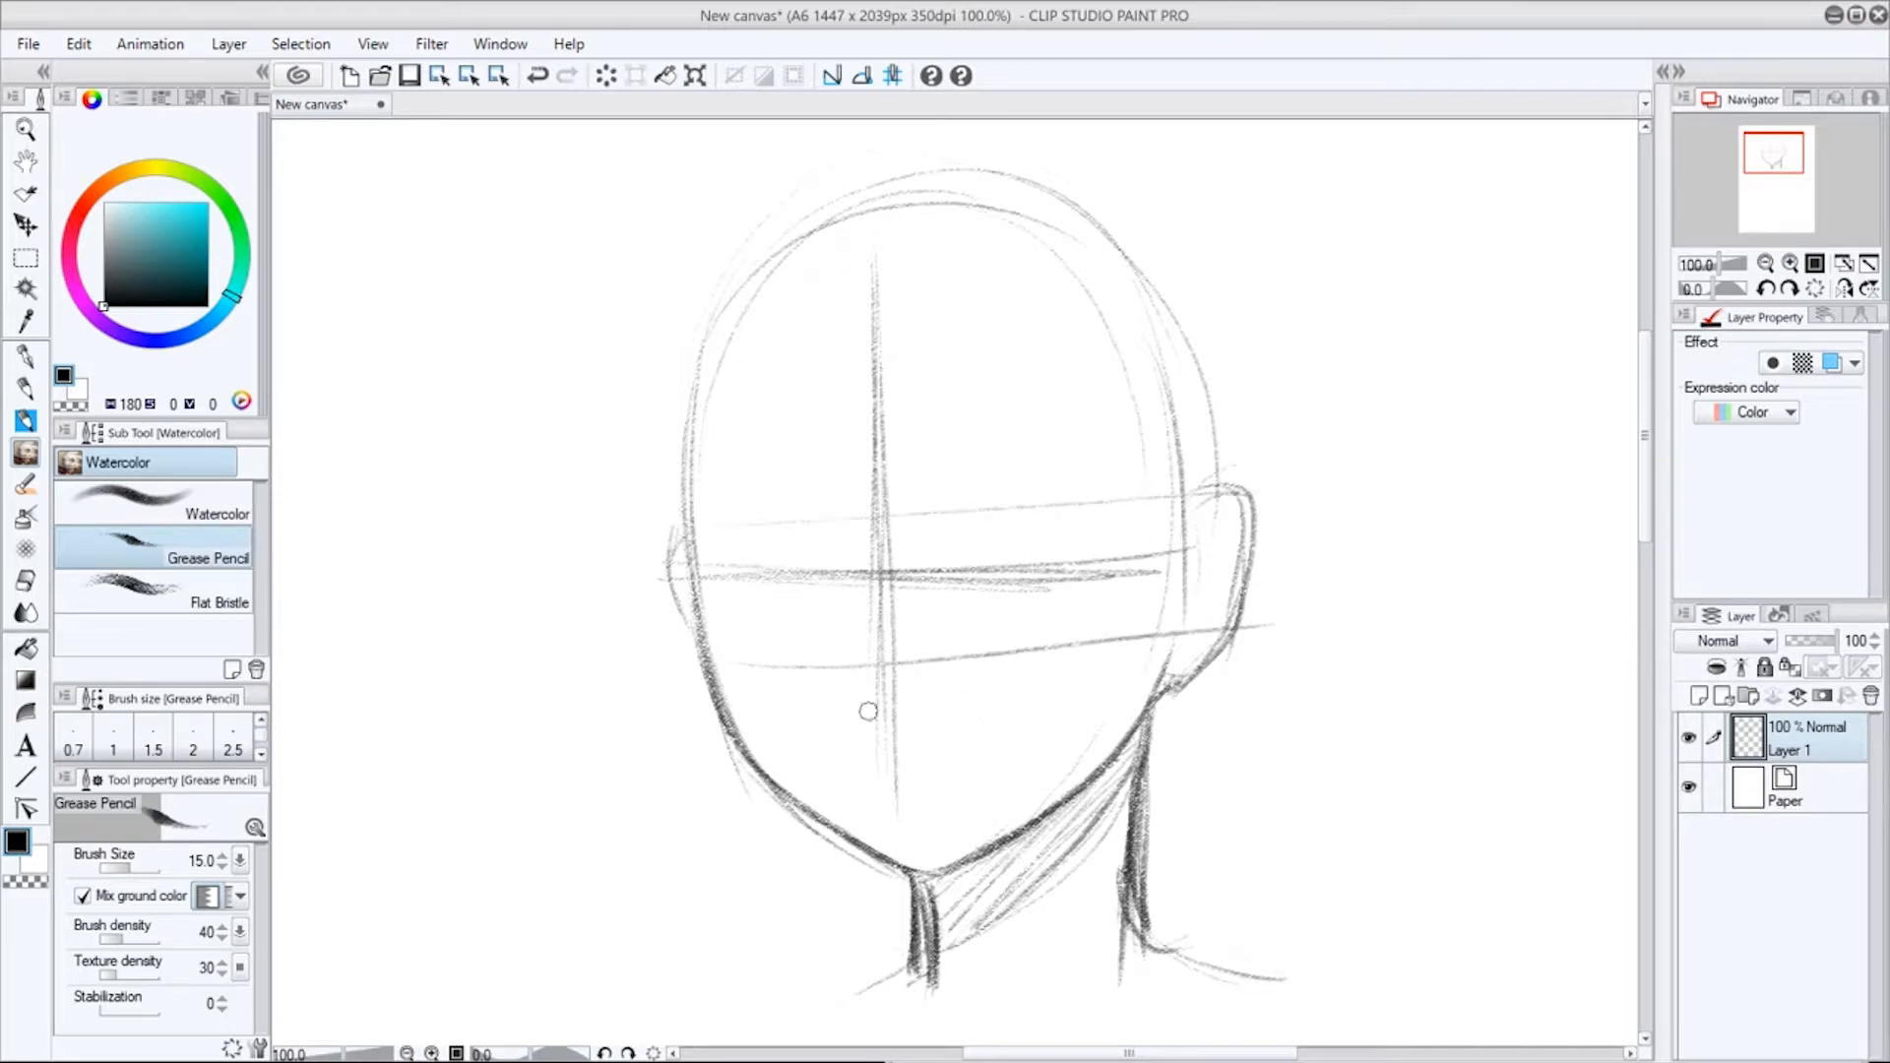
drag(856, 745, 931, 738)
drag(1049, 537, 982, 613)
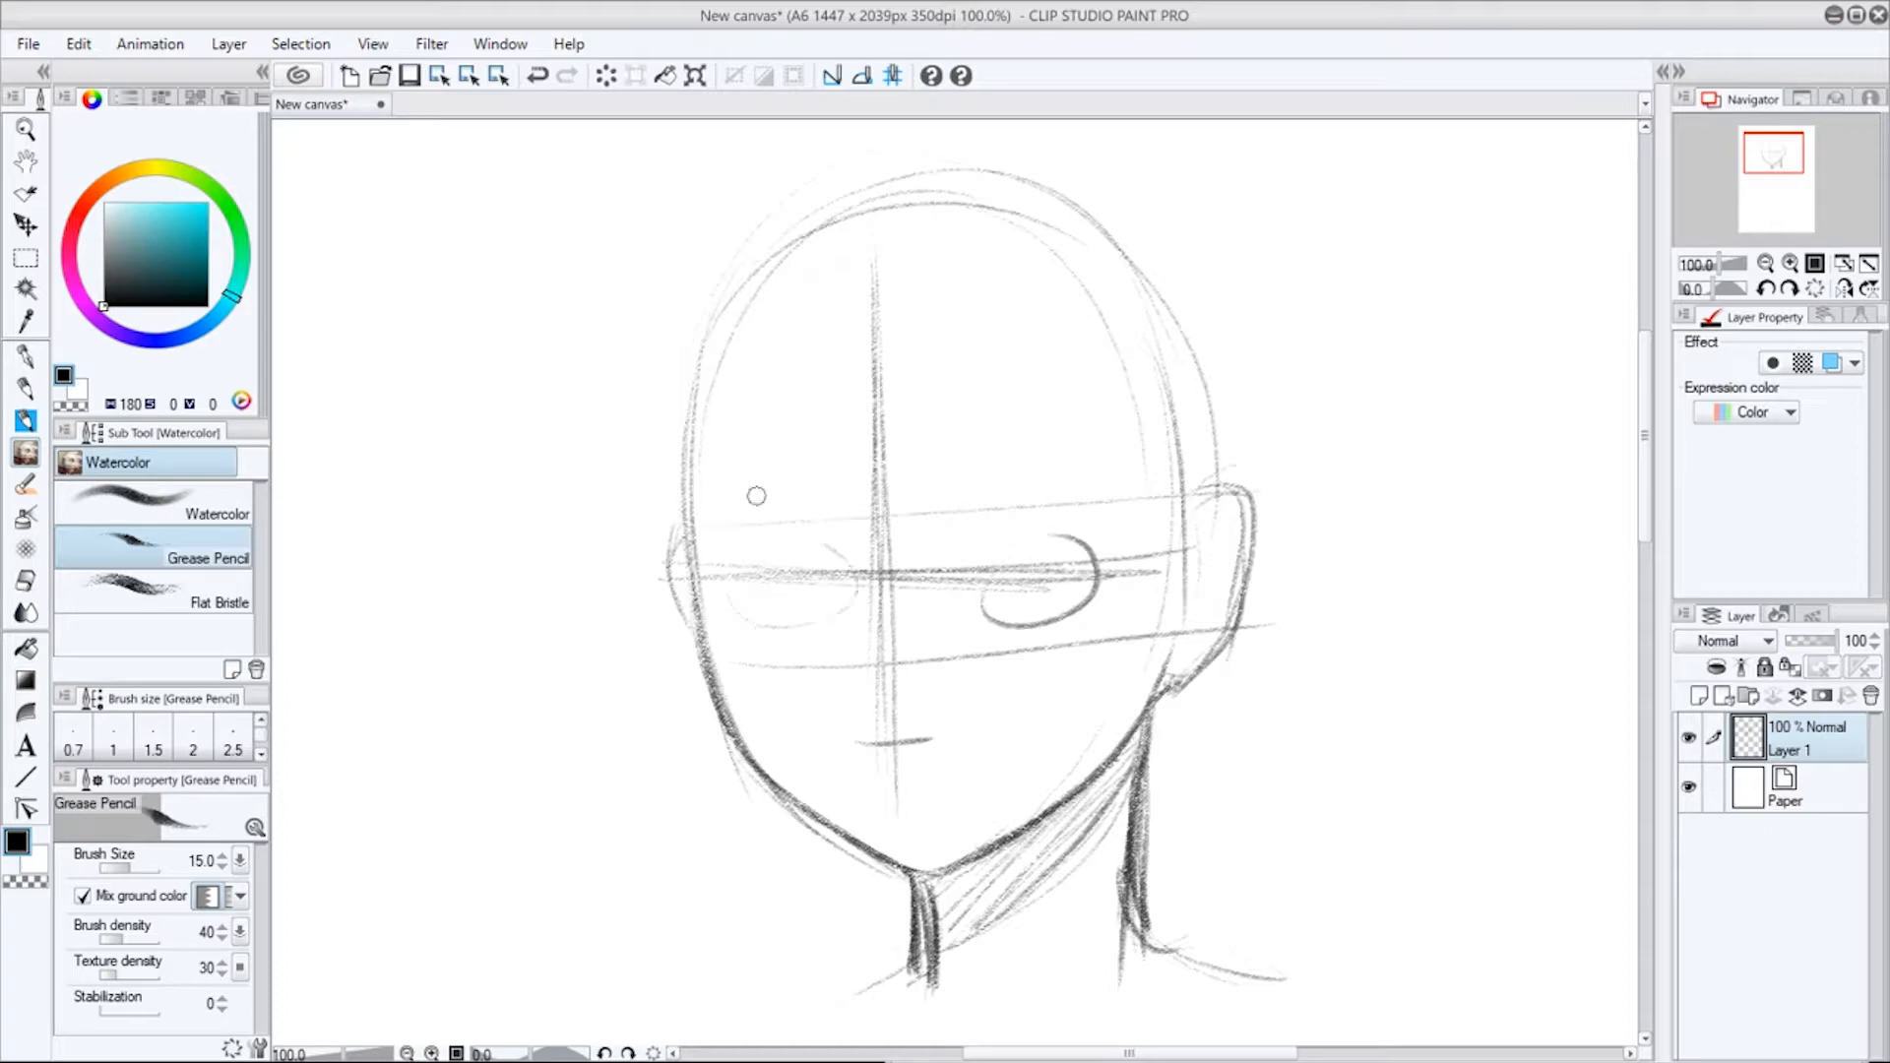
key(ctrl+z)
key(ctrl+z)
key(ctrl+z)
key(ctrl+z)
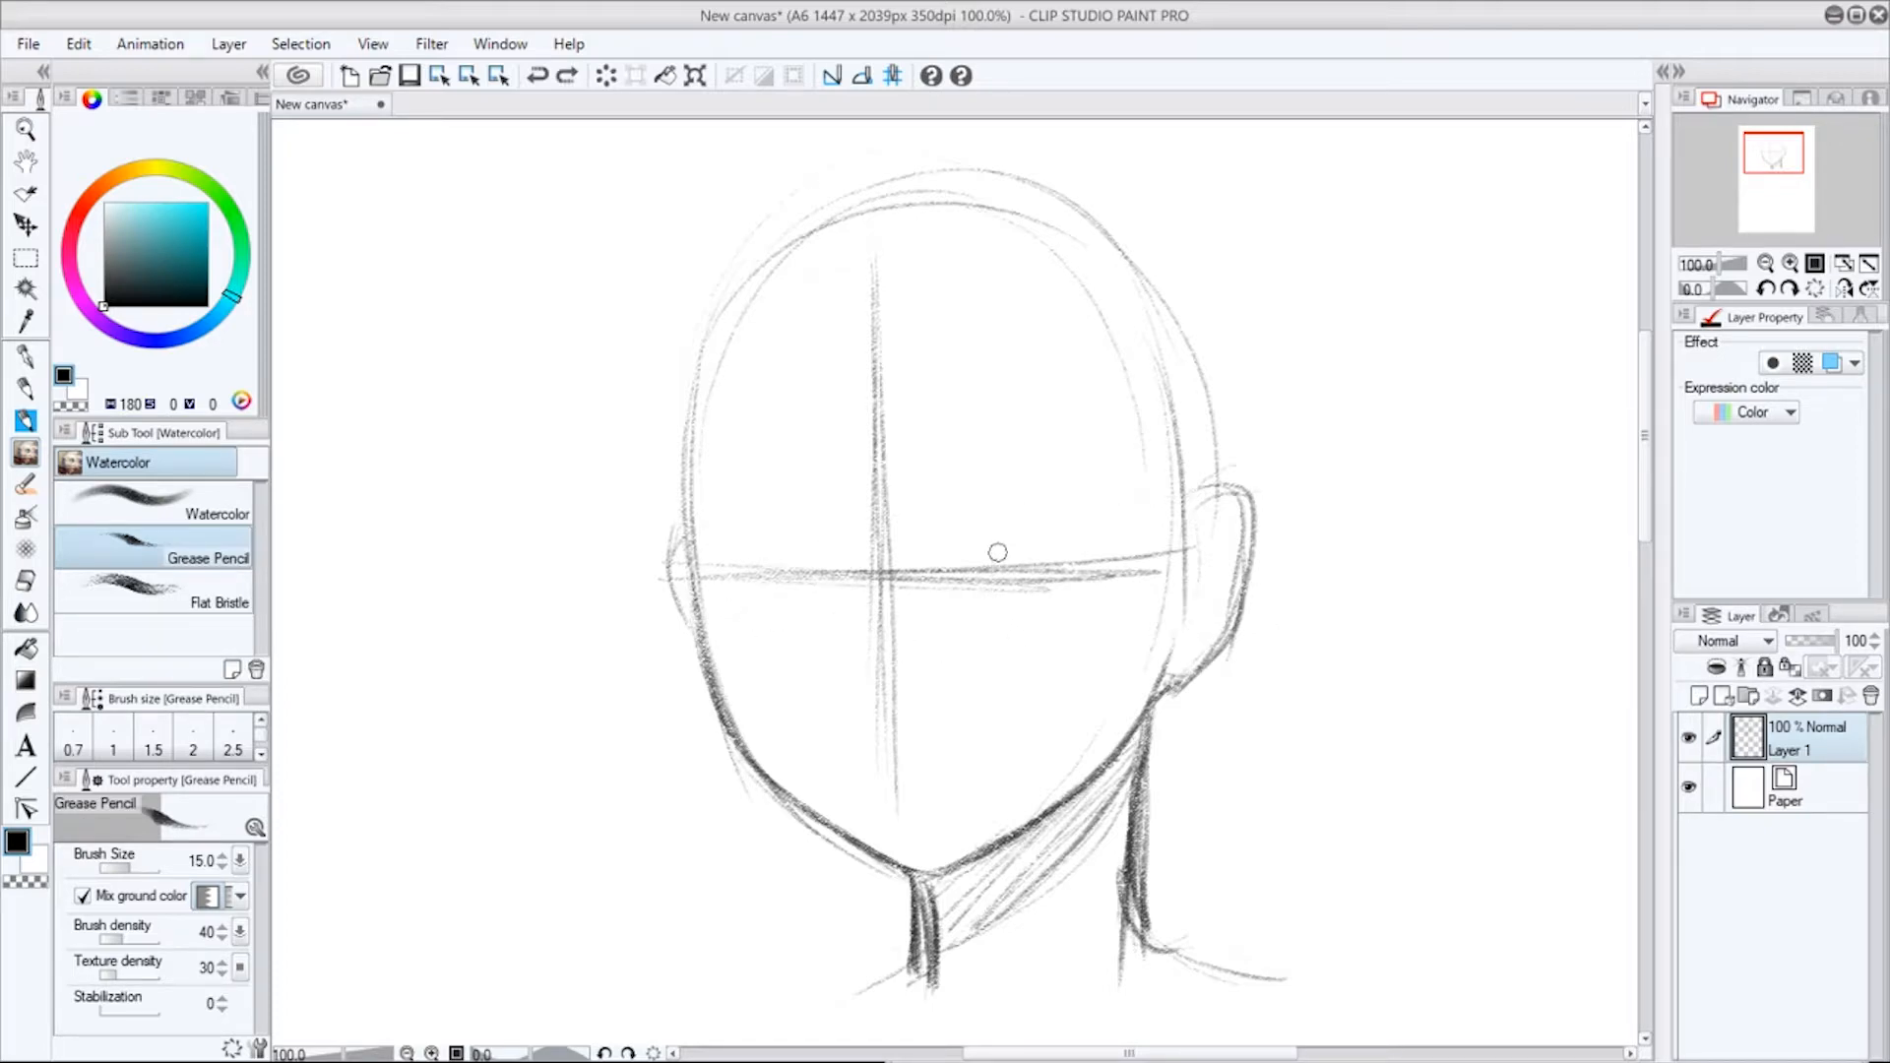
Undo the oversized erasing, reduce the brush size, and fade the horizontal guide line on both sides of the face.
mouse_move(1040, 617)
mouse_down()
mouse_move(1018, 607)
mouse_move(1053, 570)
mouse_up()
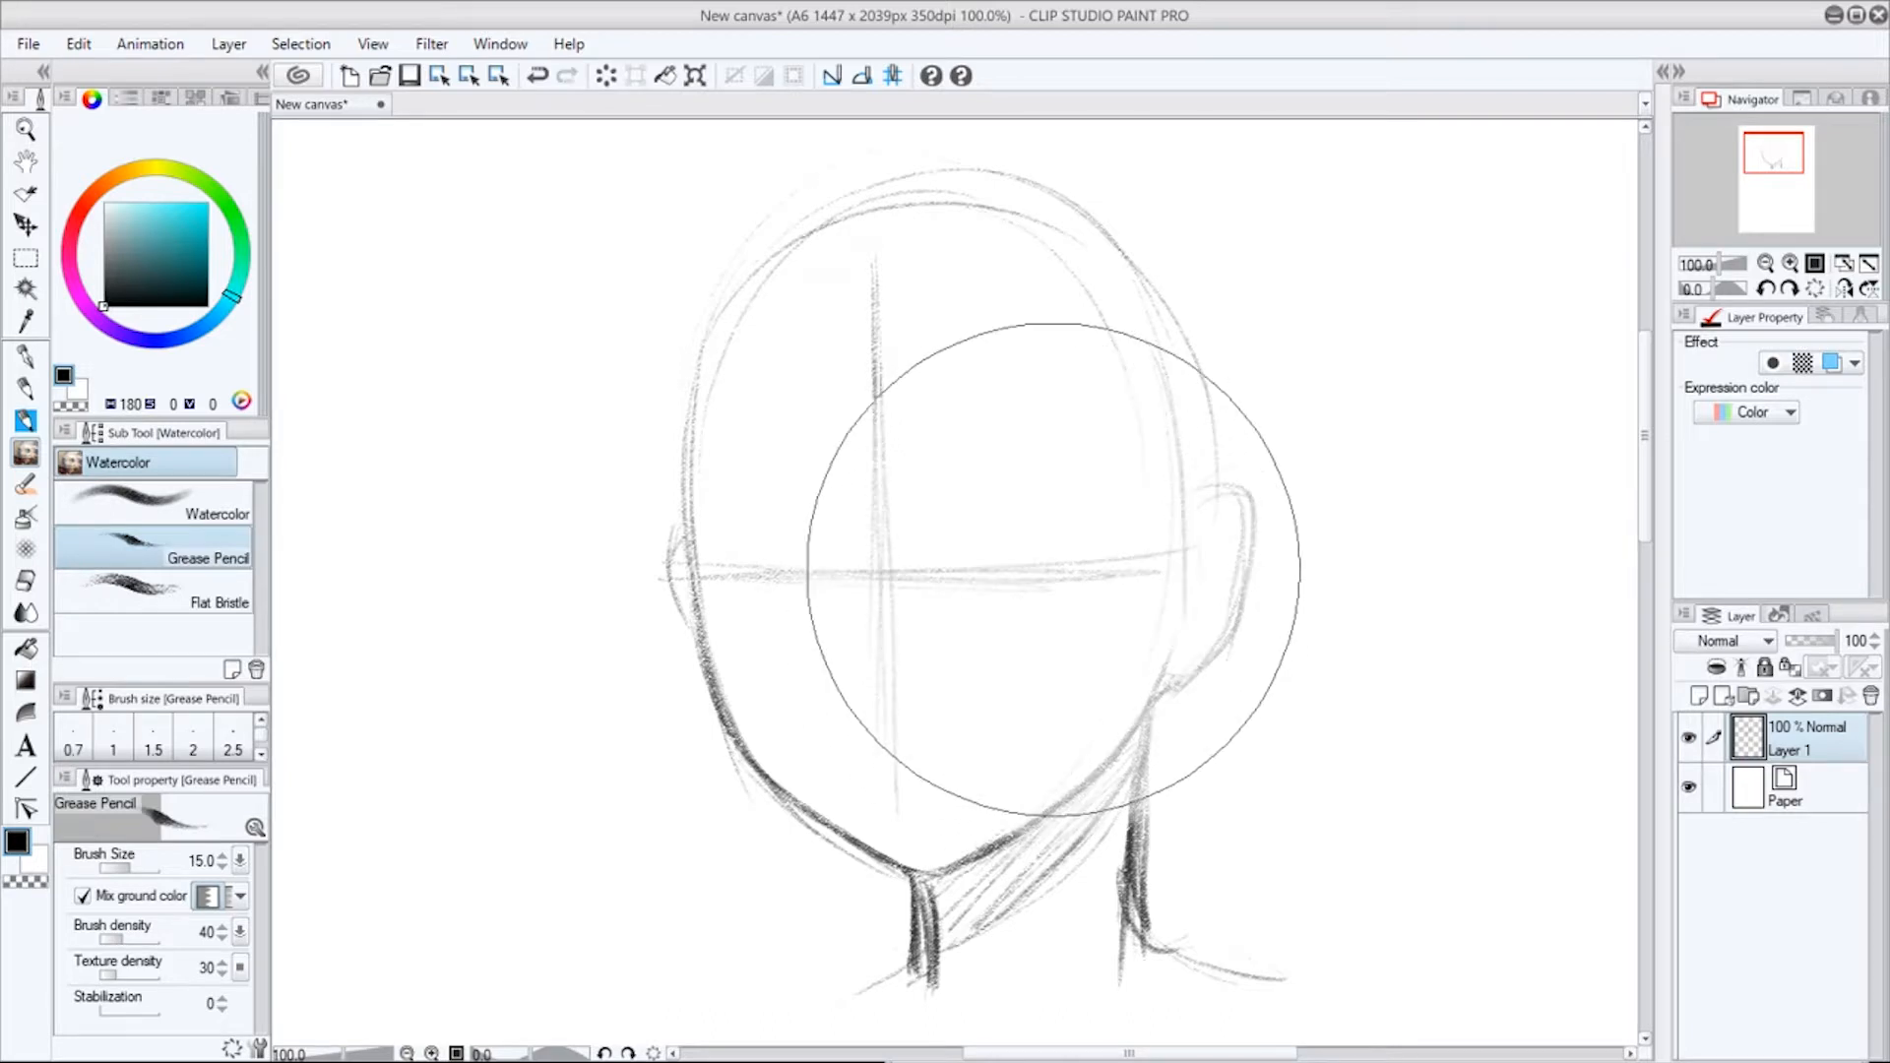
key(ctrl+z)
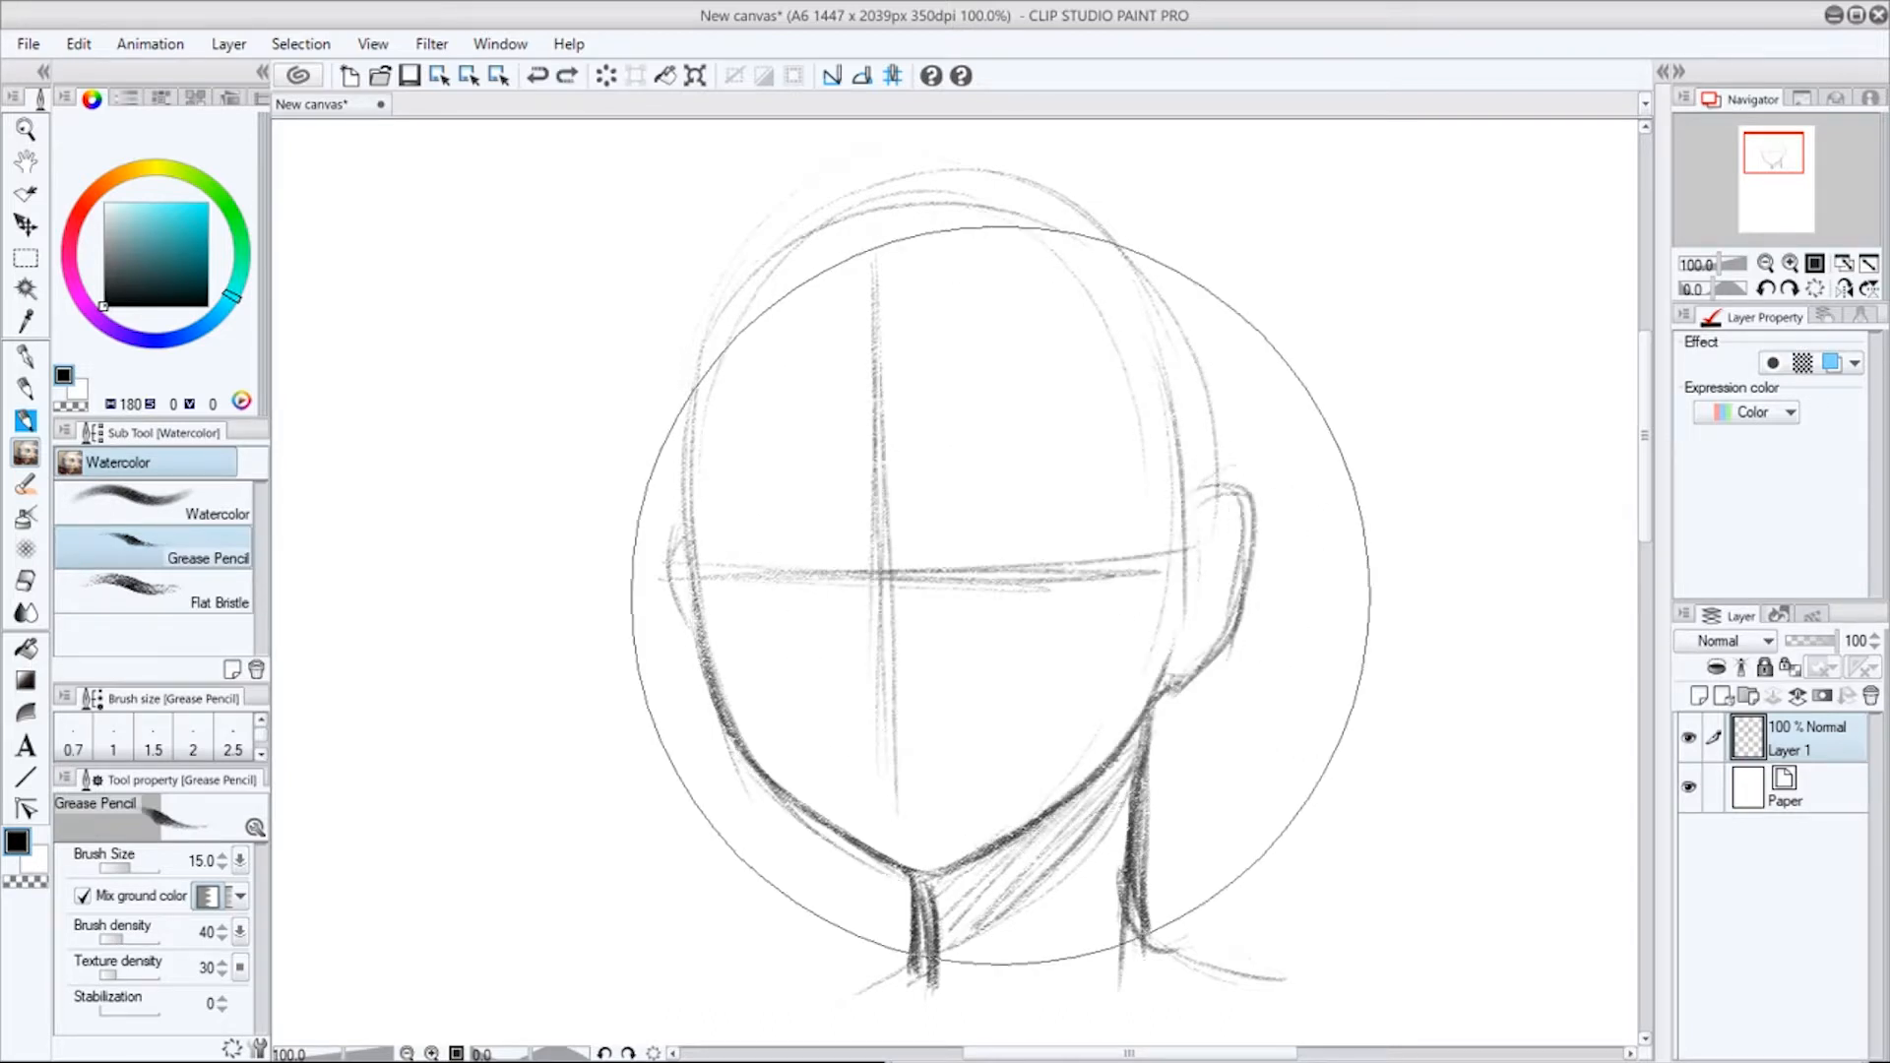
key(bracketleft)
key(bracketleft)
key(bracketleft)
key(bracketleft)
key(bracketleft)
key(bracketleft)
key(bracketleft)
drag(1021, 596, 1059, 570)
mouse_move(802, 581)
mouse_down()
mouse_move(749, 595)
mouse_move(775, 557)
mouse_up()
Redraw the left cheek contour with darker strokes from beside the ear down to the jaw.
drag(686, 494, 728, 689)
drag(686, 498, 700, 658)
drag(686, 519, 717, 697)
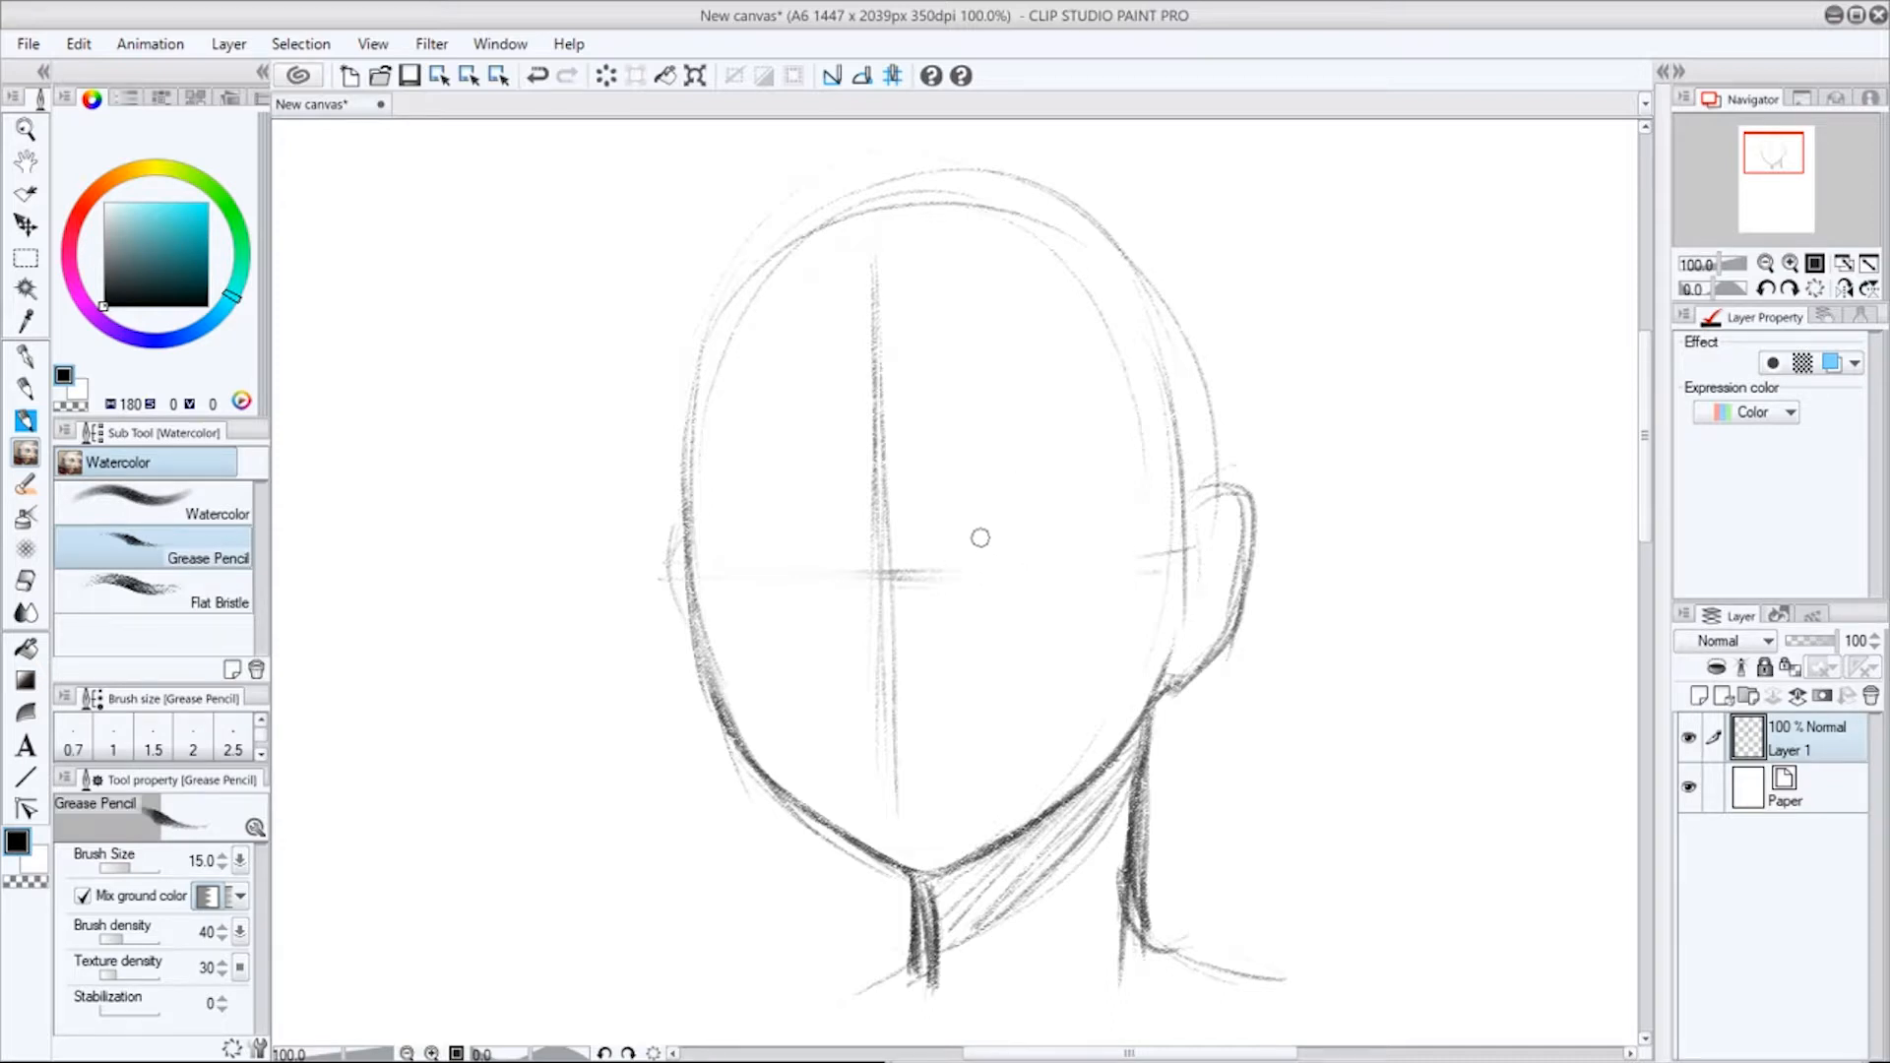
Draw the upper lash arc of the near eye and a tapered, curved eyebrow above it on the ear side of the face.
mouse_move(965, 556)
mouse_down()
mouse_move(1028, 513)
mouse_move(990, 536)
mouse_move(1065, 522)
mouse_move(1082, 542)
mouse_move(989, 534)
mouse_move(969, 557)
mouse_move(1014, 519)
mouse_move(1080, 542)
mouse_move(990, 526)
mouse_move(1103, 536)
mouse_move(1075, 571)
mouse_move(981, 531)
mouse_up()
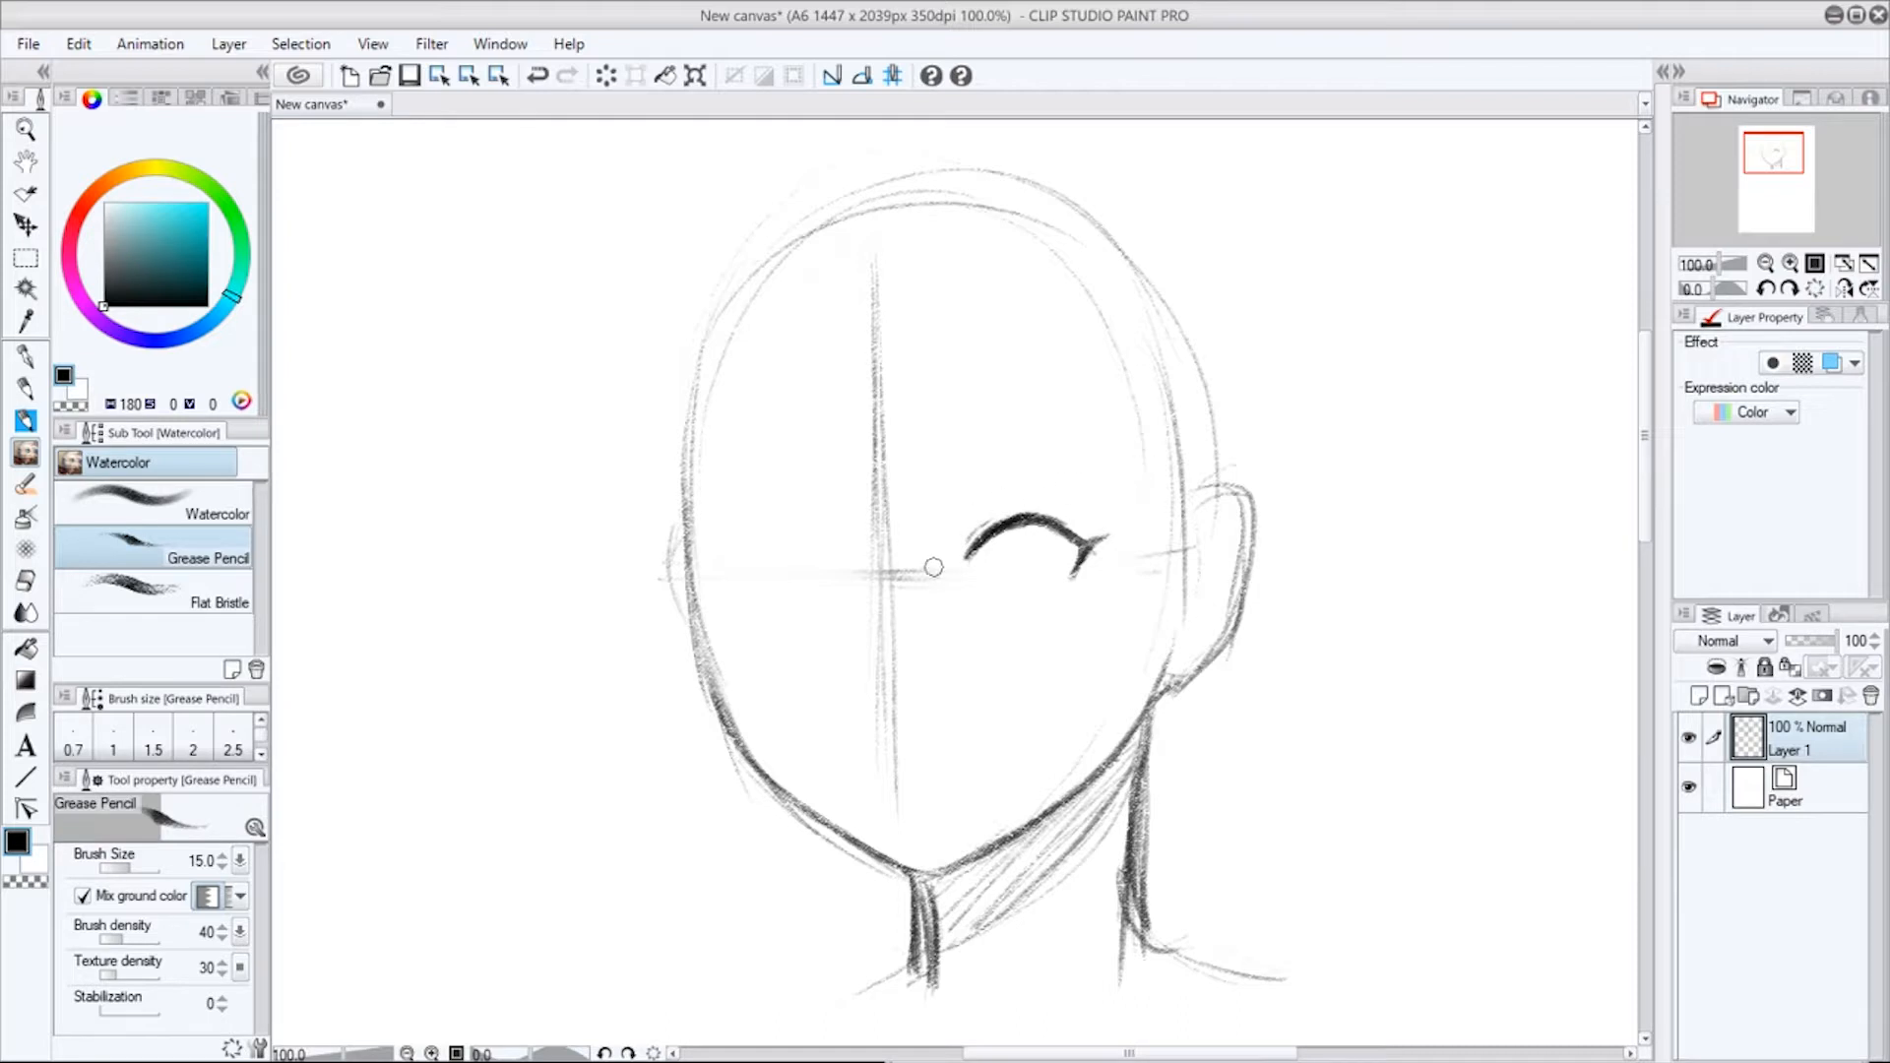
drag(937, 536, 1065, 461)
mouse_move(977, 504)
mouse_down()
mouse_move(1123, 456)
mouse_move(1076, 463)
mouse_up()
mouse_move(935, 537)
mouse_down()
mouse_move(996, 461)
mouse_move(971, 479)
mouse_move(1129, 456)
mouse_up()
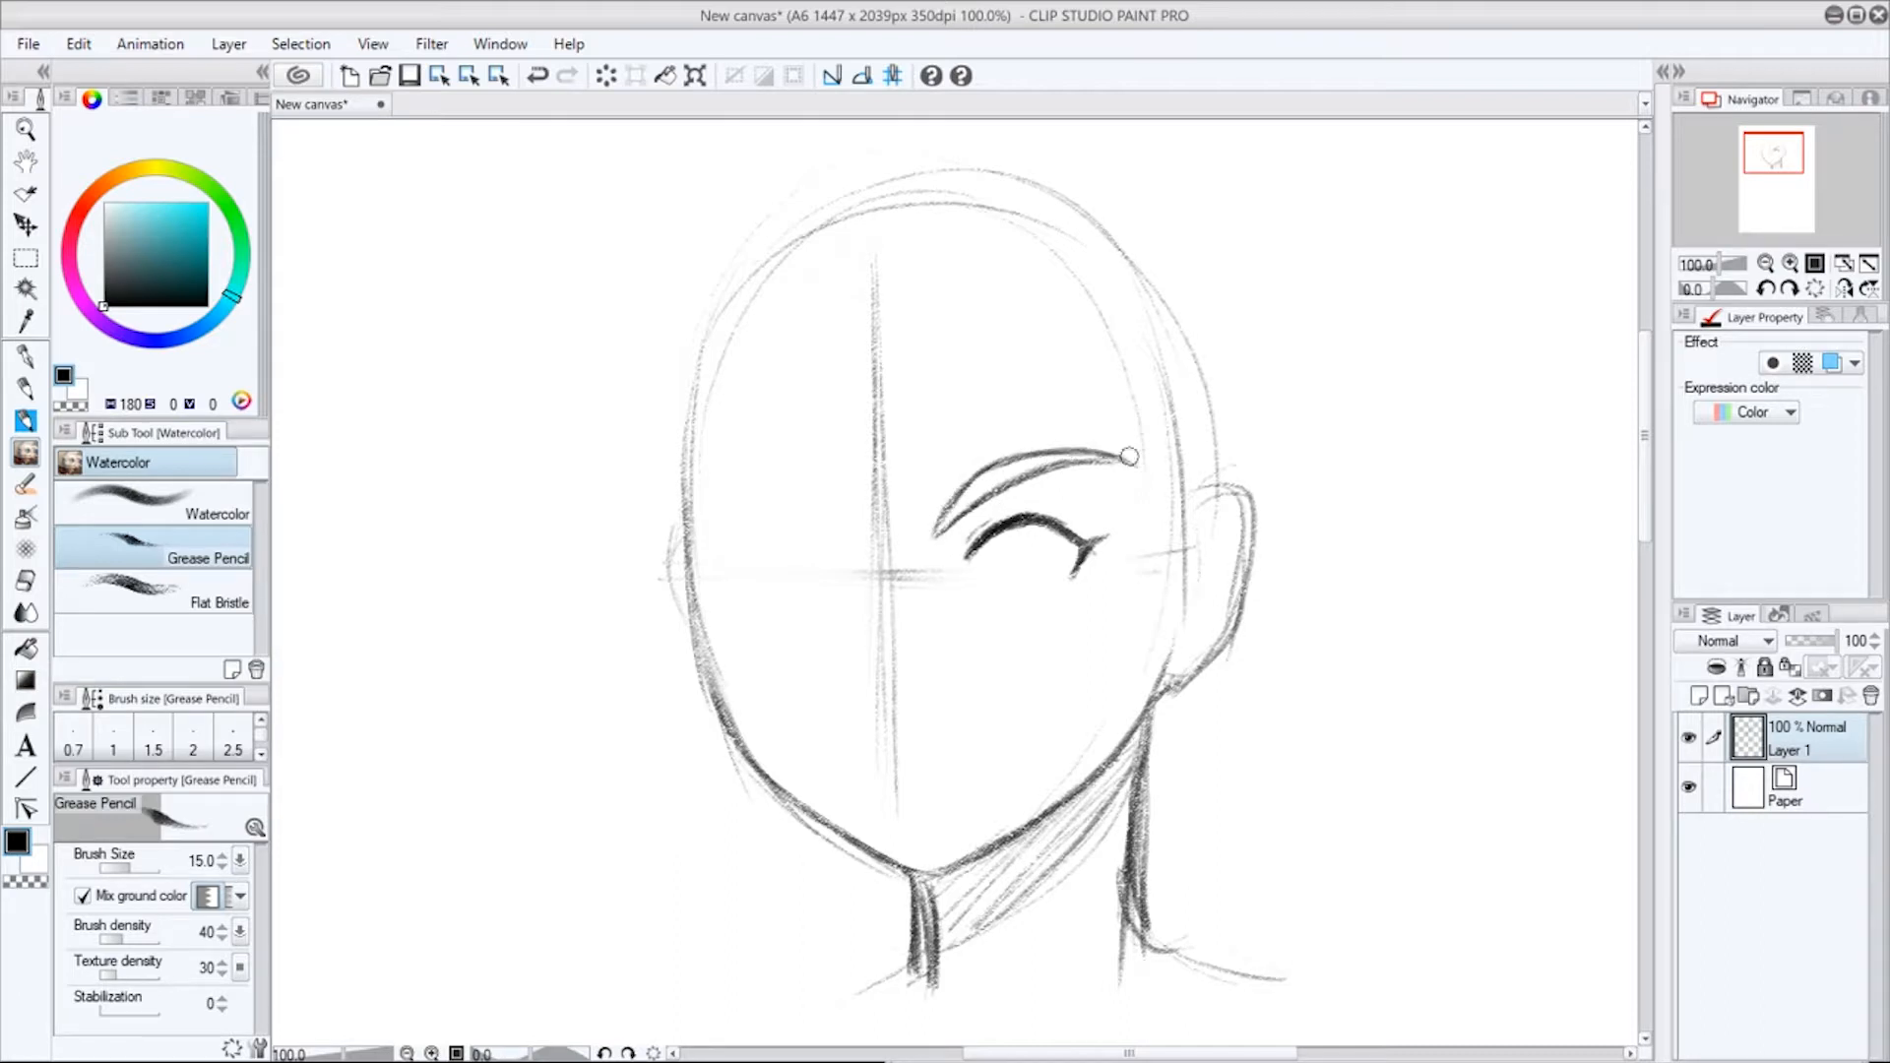
drag(1009, 488, 1123, 460)
drag(934, 535, 942, 514)
Add the lower lid line, oval iris and dark vertical pupil beneath the near eye's lash arc.
drag(997, 600, 1053, 596)
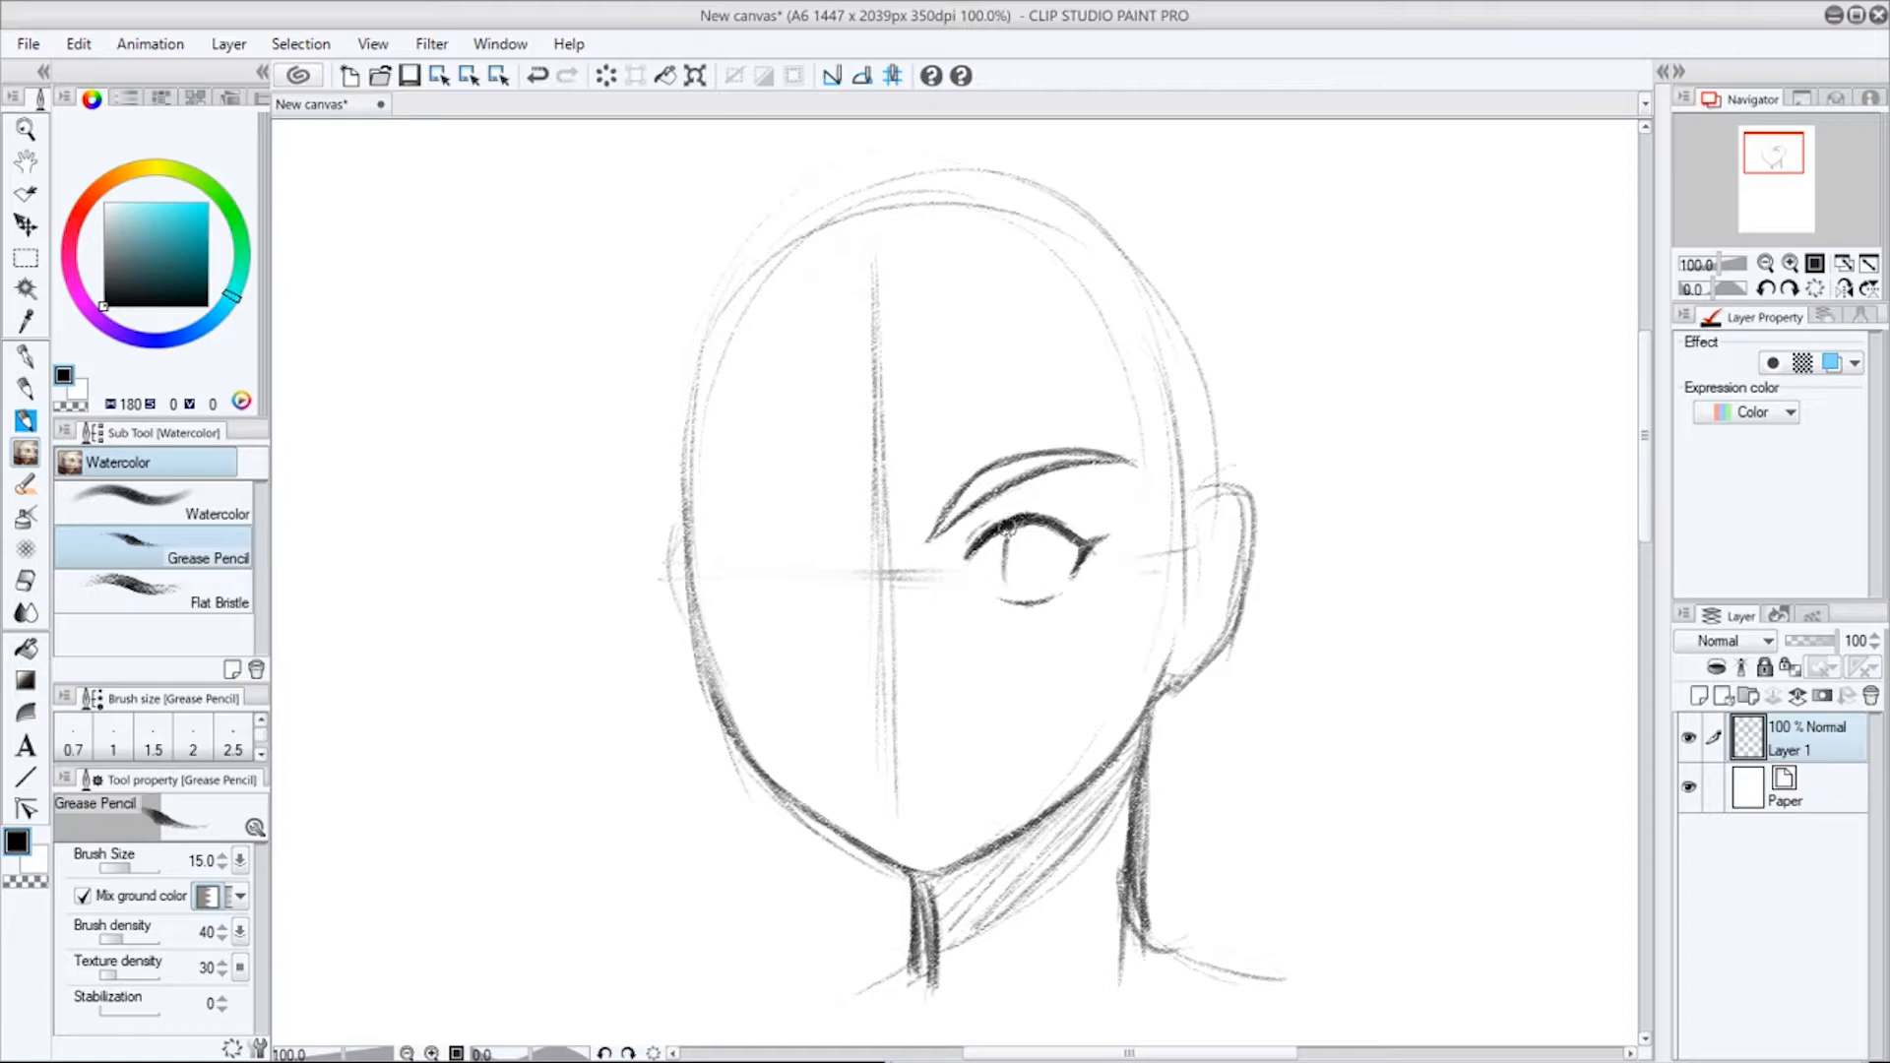
mouse_move(1007, 582)
mouse_down()
mouse_move(1035, 581)
mouse_move(1049, 536)
mouse_move(1019, 604)
mouse_up()
mouse_move(1024, 520)
mouse_down()
mouse_move(1024, 586)
mouse_move(1034, 536)
mouse_up()
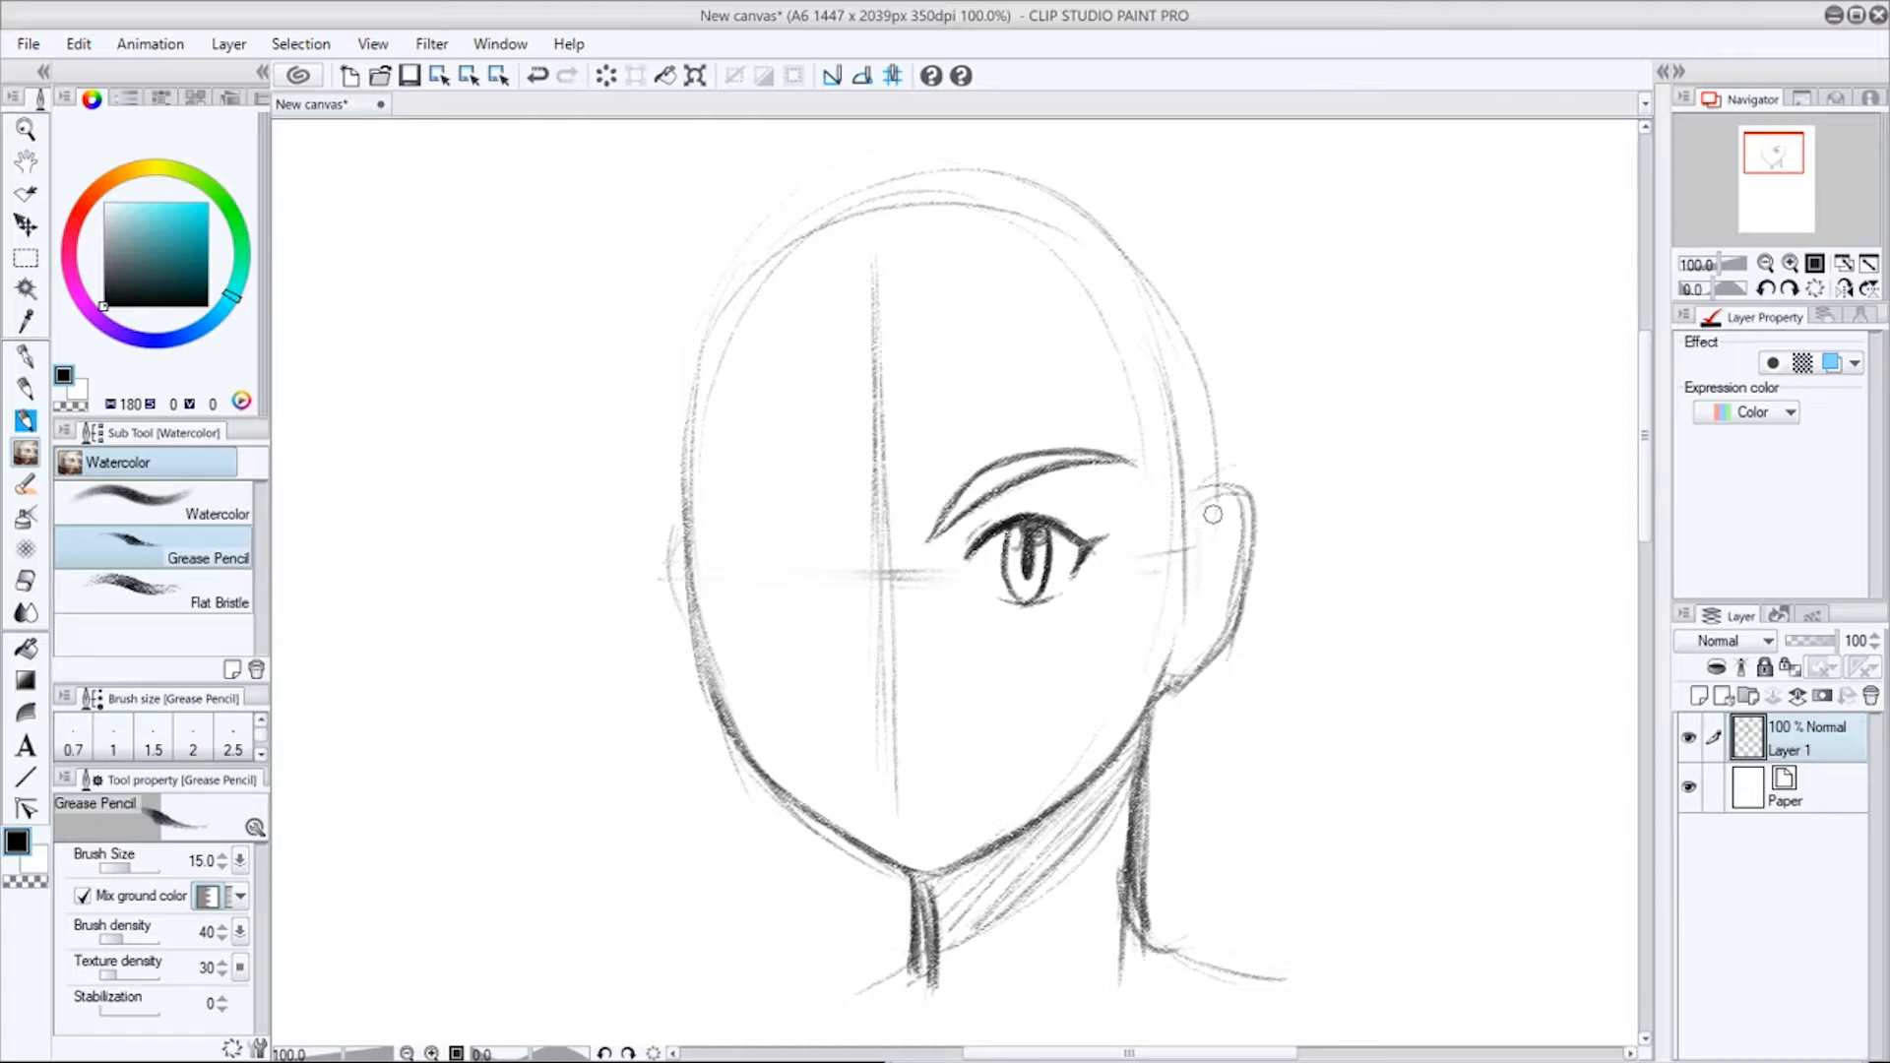
Darken the ear outline and redraw the far side of the face with a dark contour from temple to jaw.
mouse_move(1212, 514)
mouse_down()
mouse_move(1236, 569)
mouse_move(1252, 542)
mouse_move(1197, 677)
mouse_move(1210, 658)
mouse_move(1167, 682)
mouse_up()
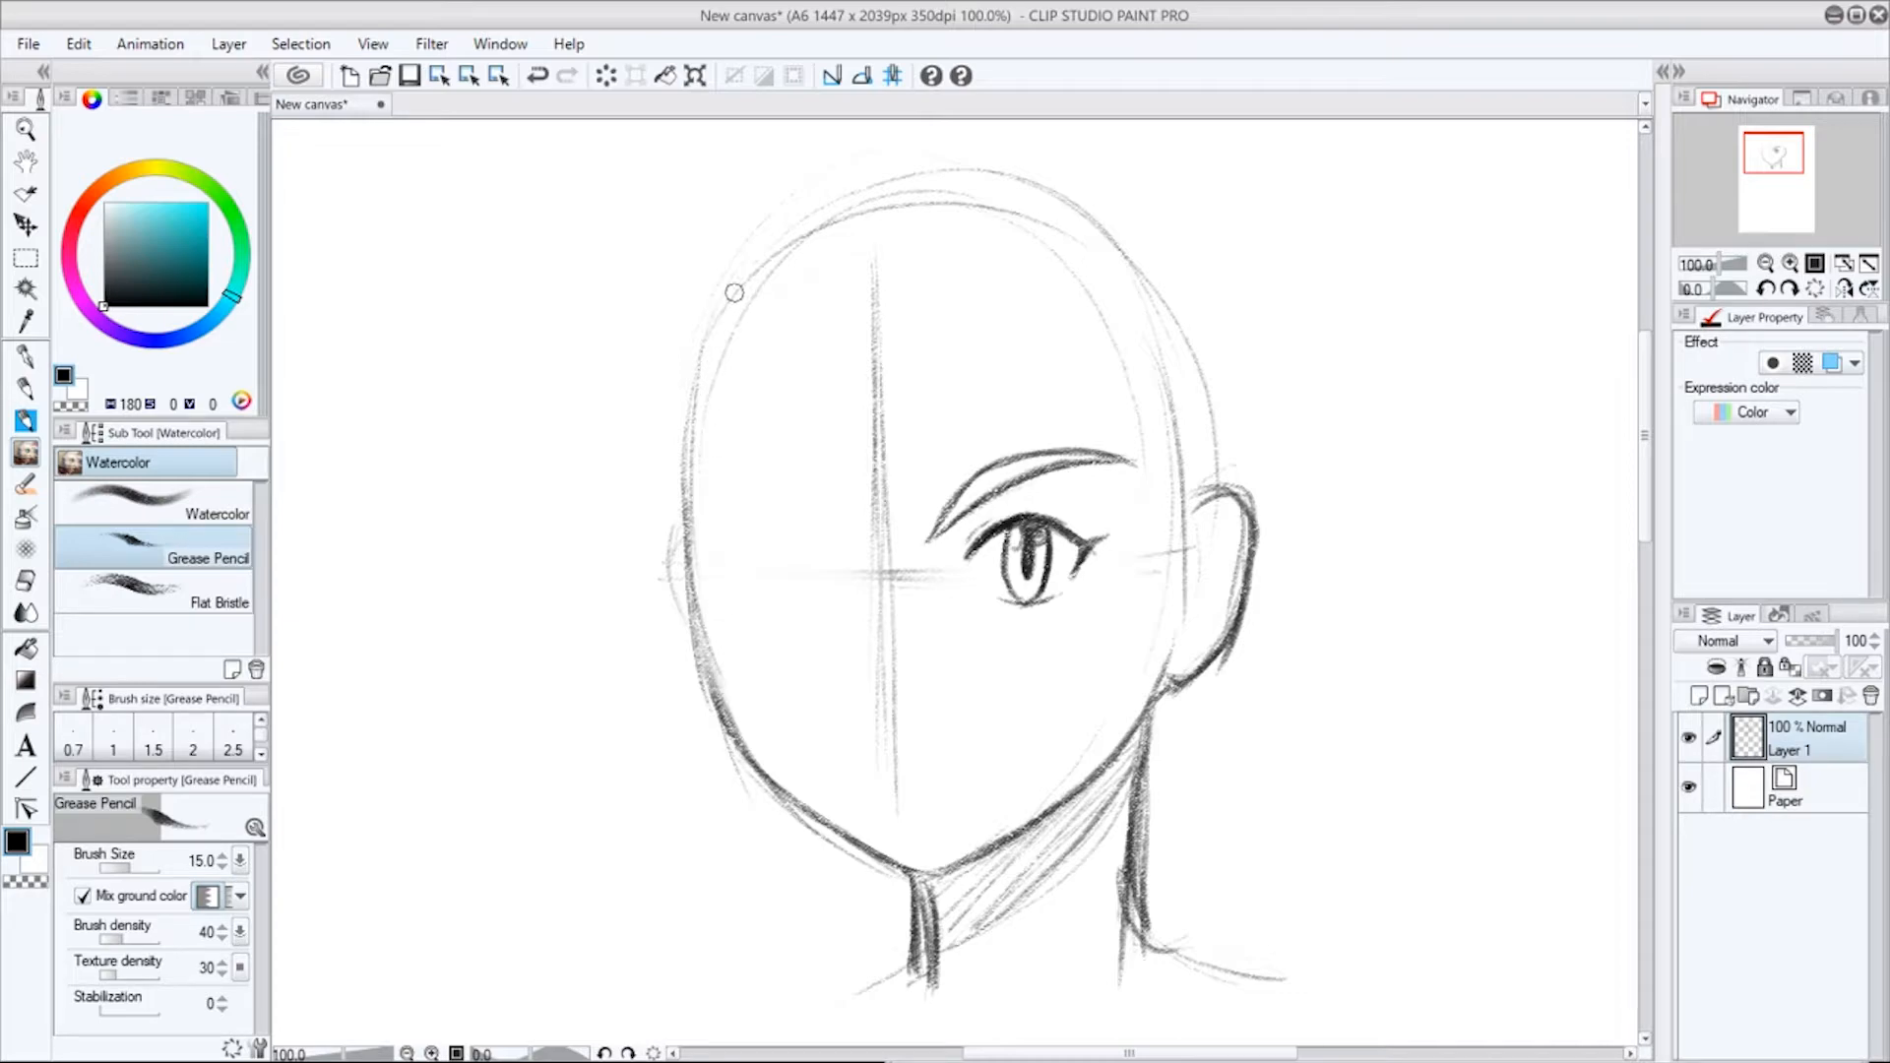
drag(717, 321, 711, 605)
mouse_move(697, 455)
mouse_down()
mouse_move(734, 740)
mouse_move(727, 707)
mouse_move(791, 798)
mouse_move(764, 778)
mouse_move(903, 859)
mouse_up()
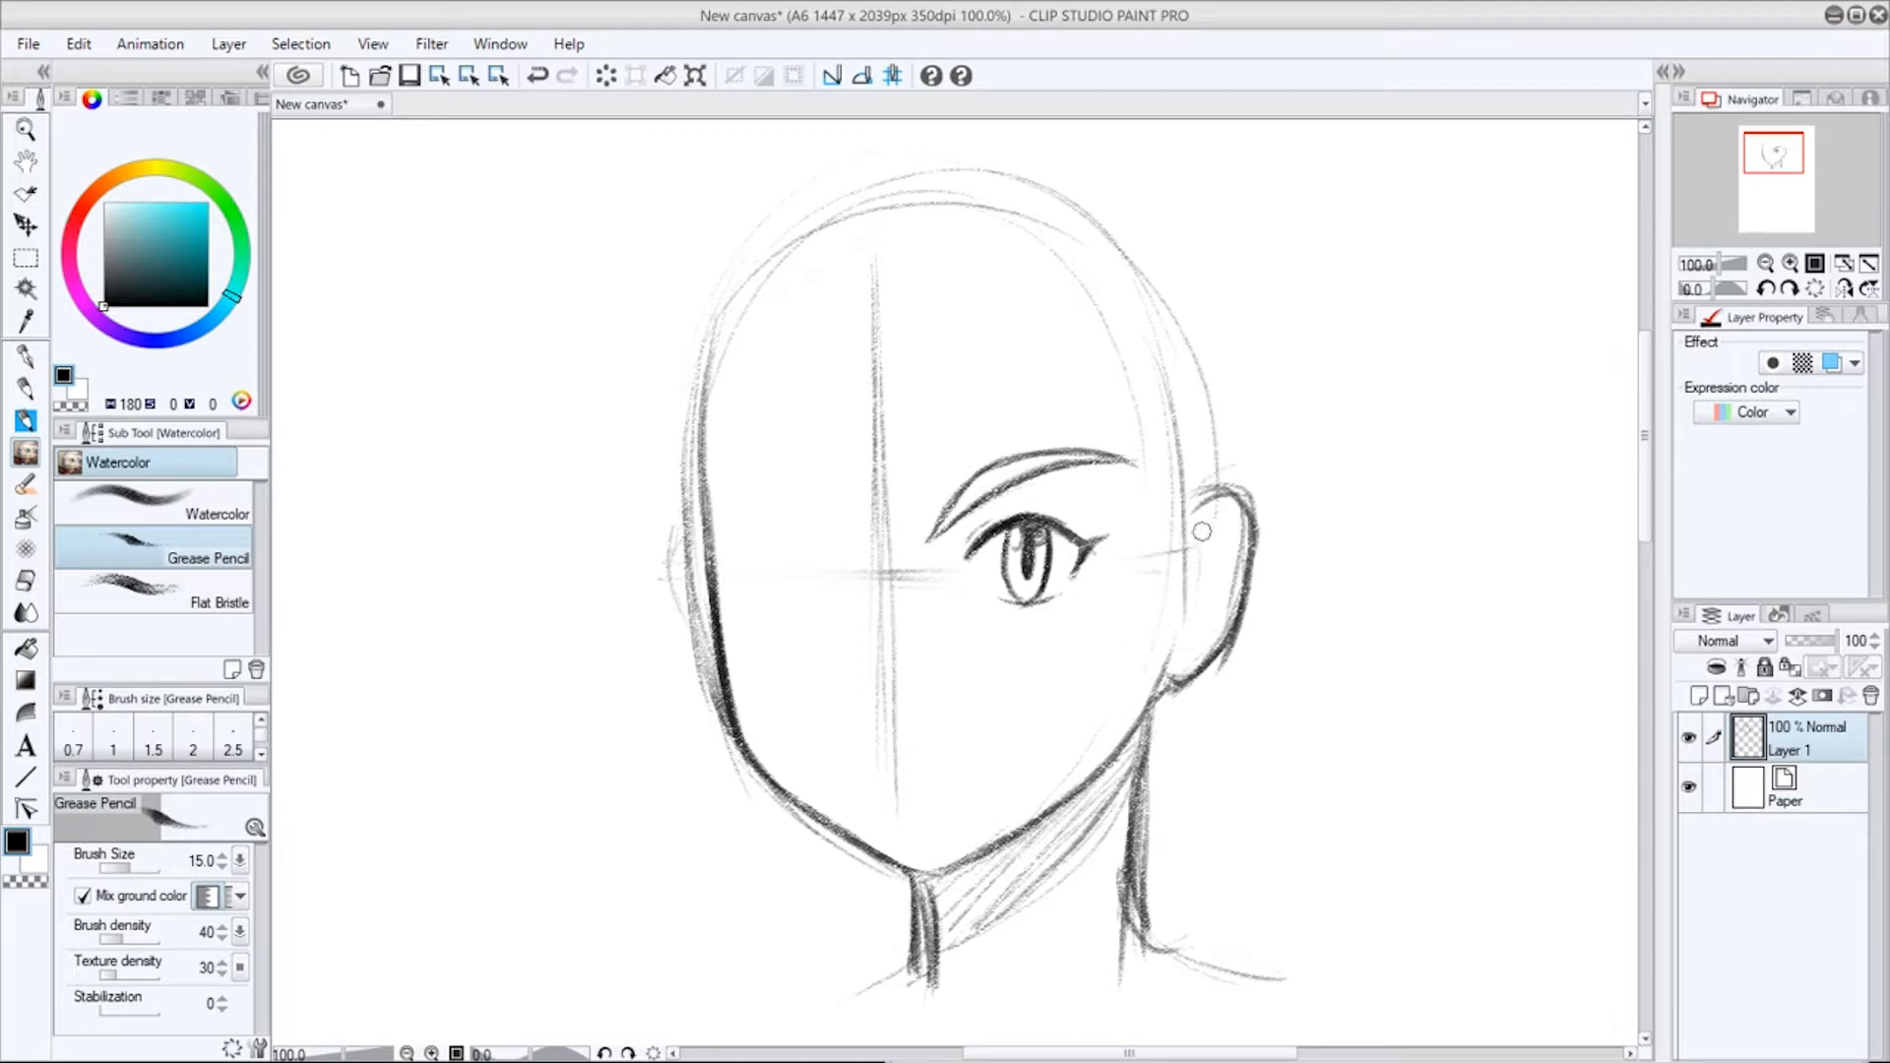
Thicken the ear's outer edge and sketch the inner ear folds.
mouse_move(1198, 528)
mouse_down()
mouse_move(1230, 495)
mouse_move(1250, 551)
mouse_move(1238, 616)
mouse_move(1186, 674)
mouse_up()
drag(1238, 595, 1184, 667)
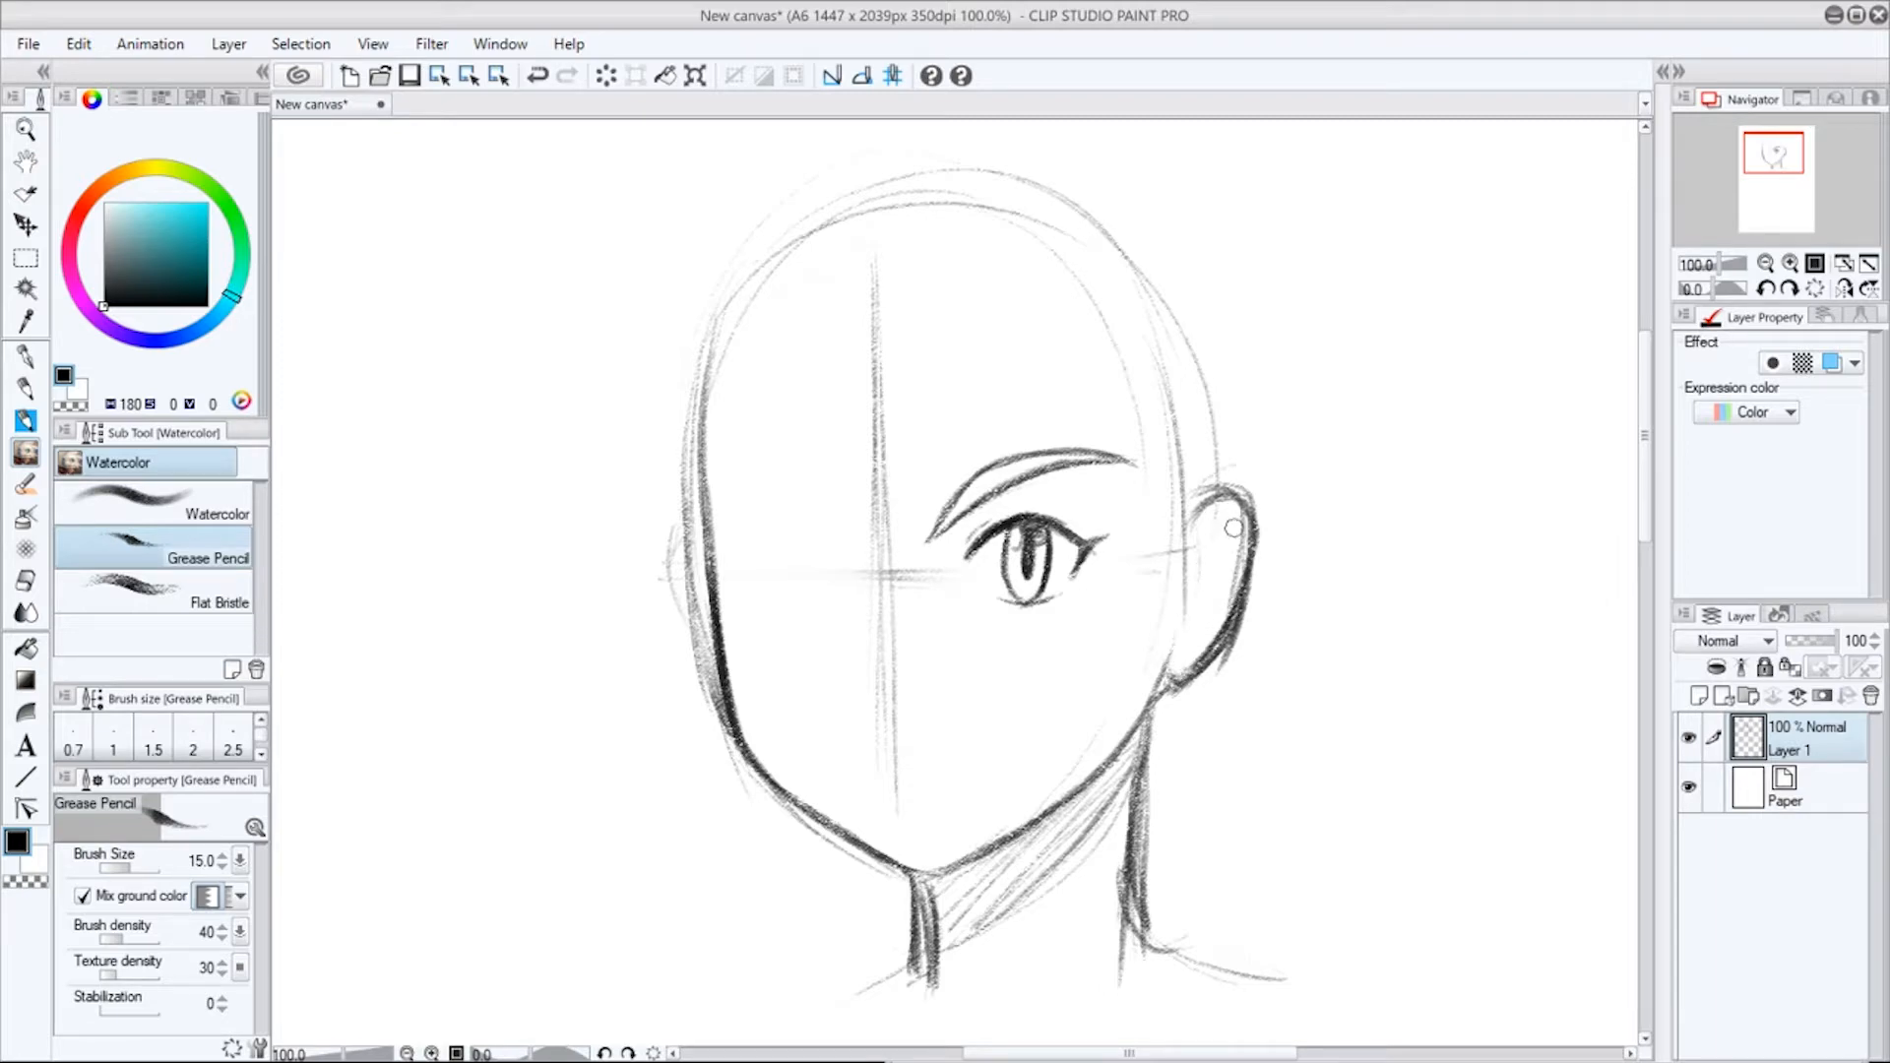
mouse_move(1235, 520)
mouse_down()
mouse_move(1223, 527)
mouse_move(1193, 638)
mouse_move(1192, 581)
mouse_move(1213, 593)
mouse_move(1227, 570)
mouse_move(1213, 555)
mouse_move(1209, 589)
mouse_move(1217, 541)
mouse_move(1223, 595)
mouse_up()
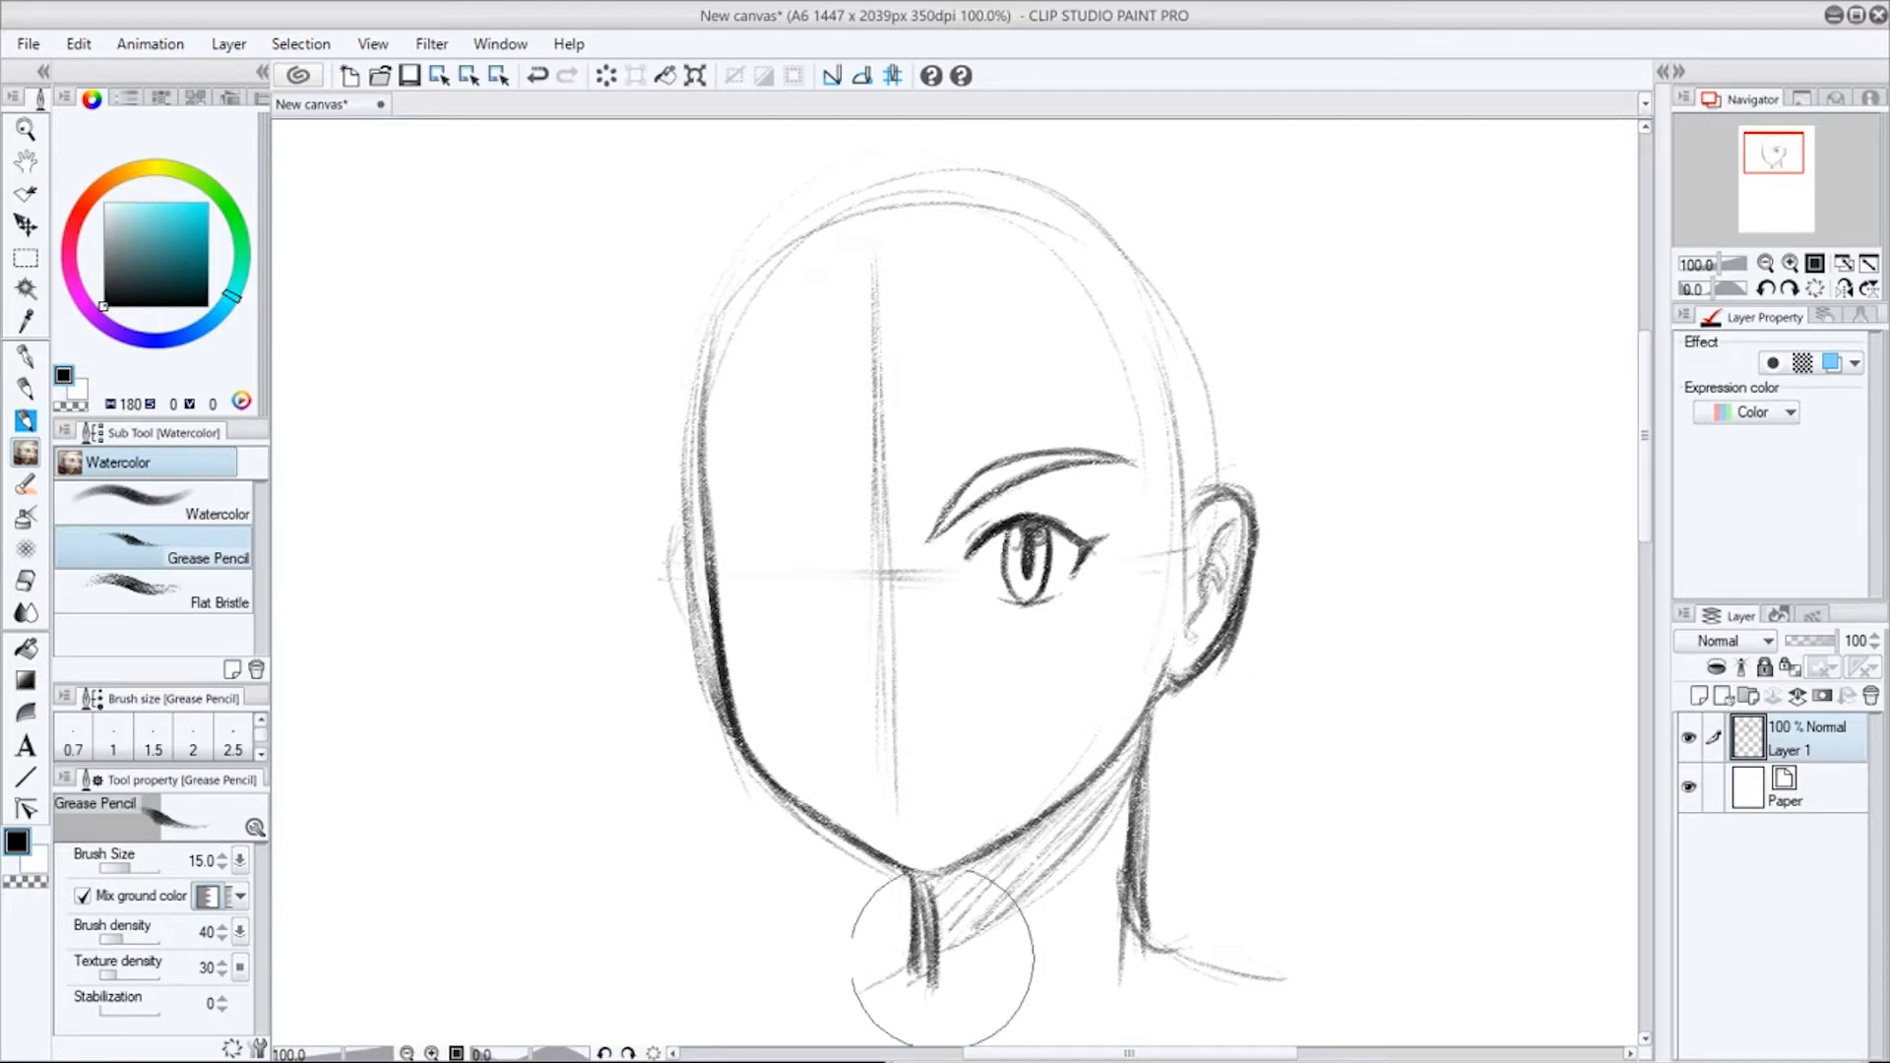
Replace the thick front edge of the neck with one thin curved line and extend the hatching under the chin.
mouse_move(938, 848)
mouse_down()
mouse_move(946, 976)
mouse_move(926, 884)
mouse_move(884, 840)
mouse_move(915, 887)
mouse_move(902, 977)
mouse_up()
drag(923, 899, 967, 868)
mouse_move(924, 925)
mouse_down()
mouse_move(1008, 869)
mouse_move(1028, 879)
mouse_up()
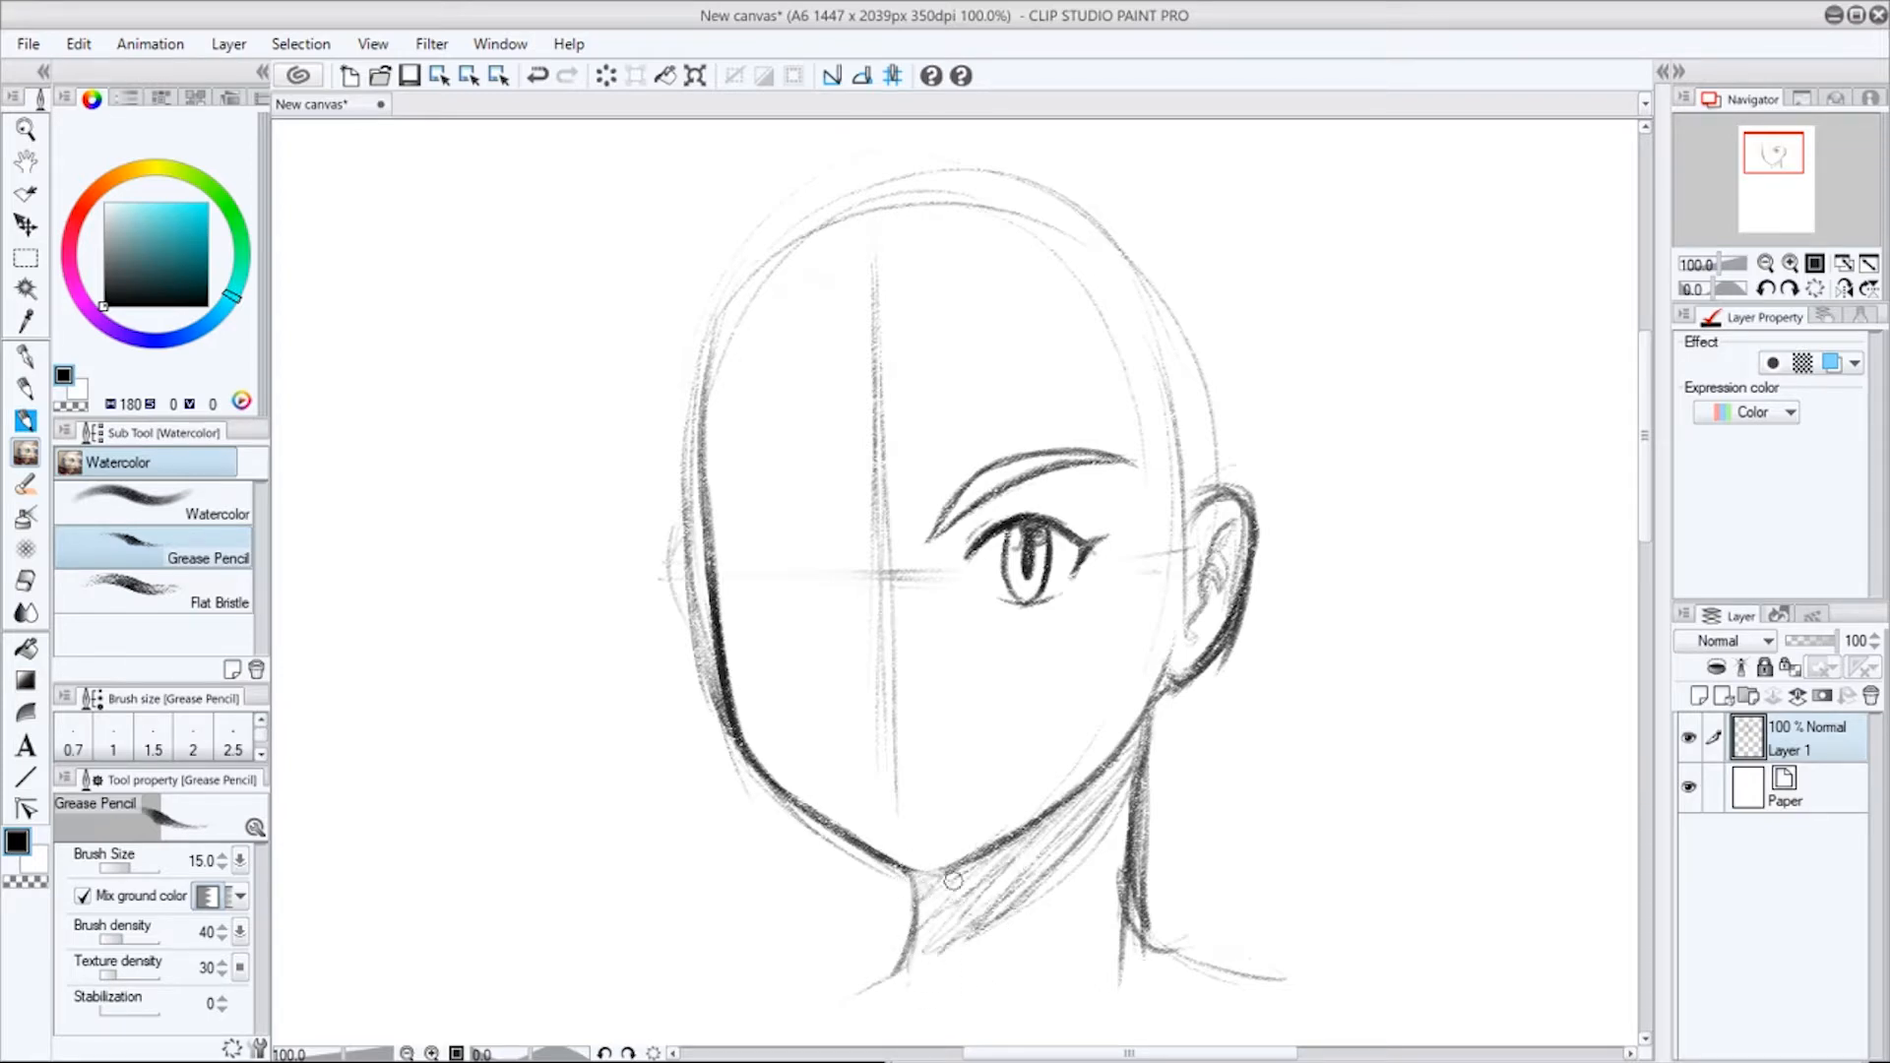
drag(911, 873, 1121, 746)
Flip the canvas view horizontally back and forth to check the face's proportions and symmetry.
click(1840, 290)
click(1846, 288)
click(1847, 290)
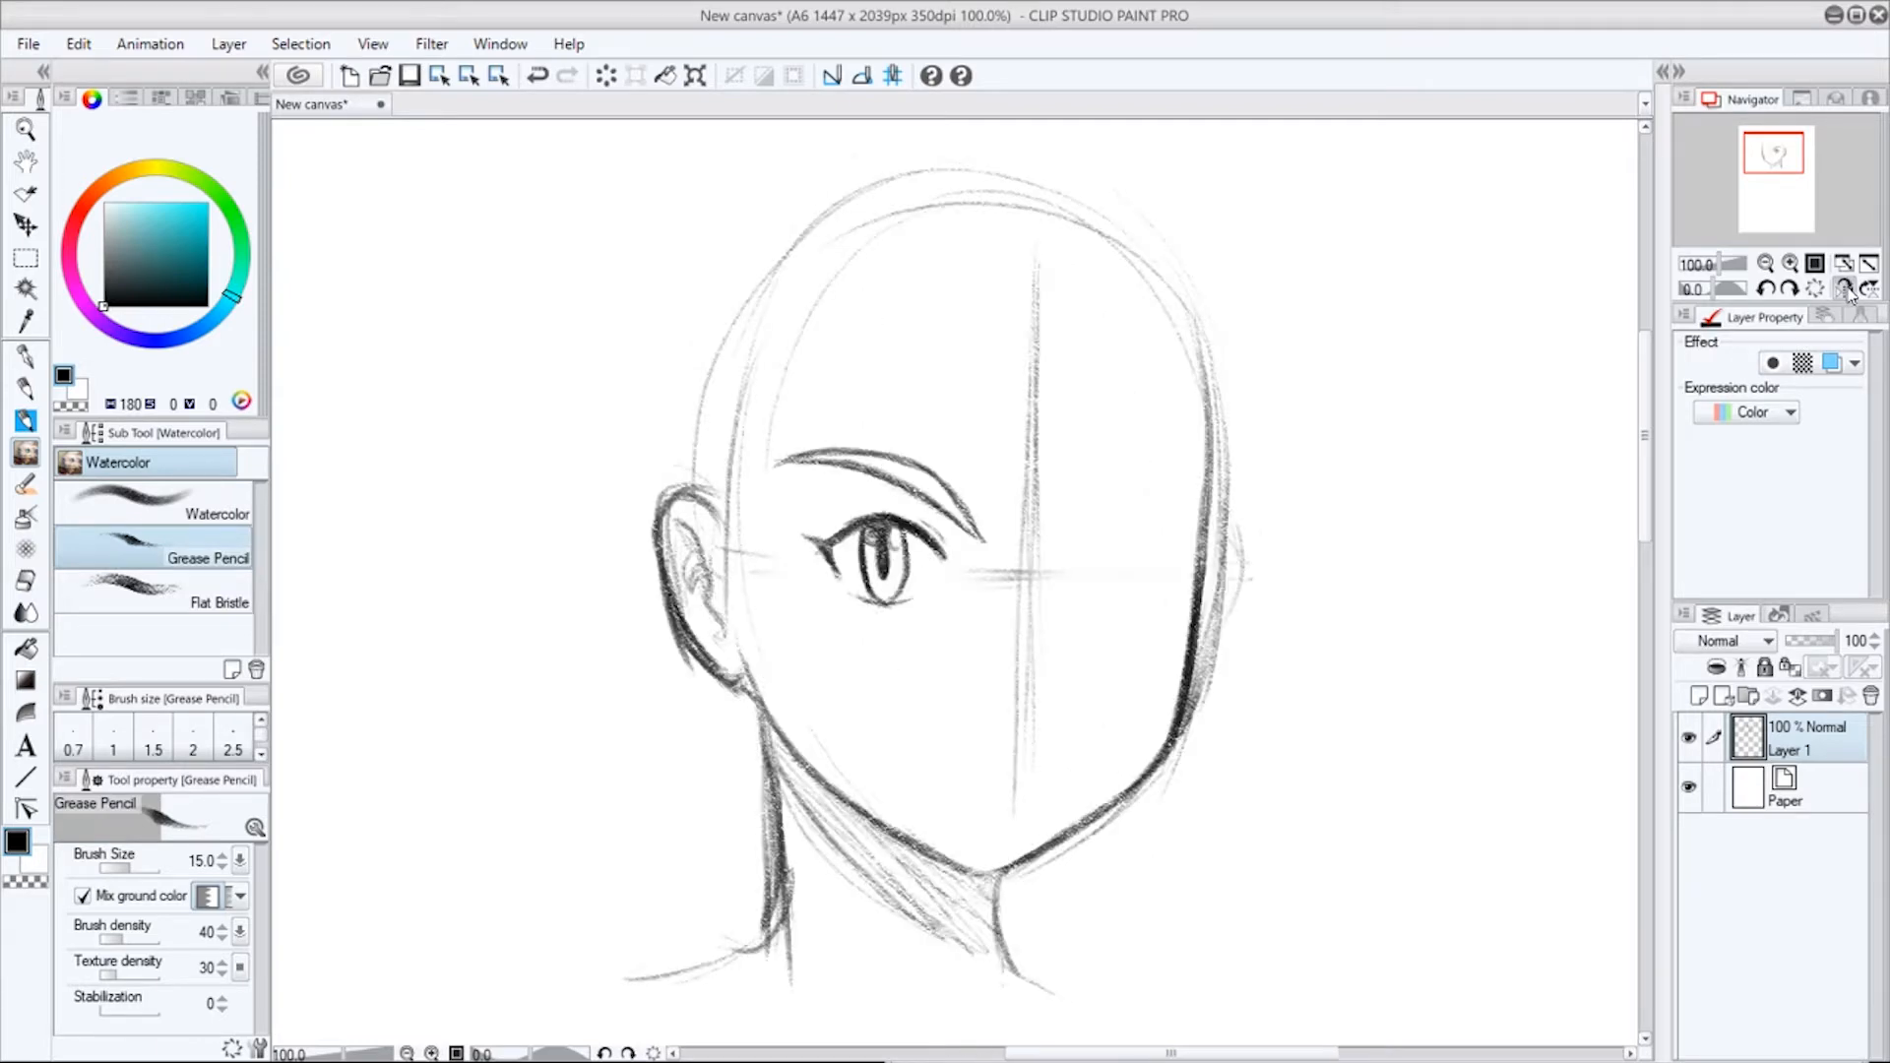
click(1847, 289)
click(1847, 290)
click(1847, 289)
click(1846, 289)
click(1847, 290)
click(1846, 289)
click(1847, 290)
click(1846, 291)
click(1847, 290)
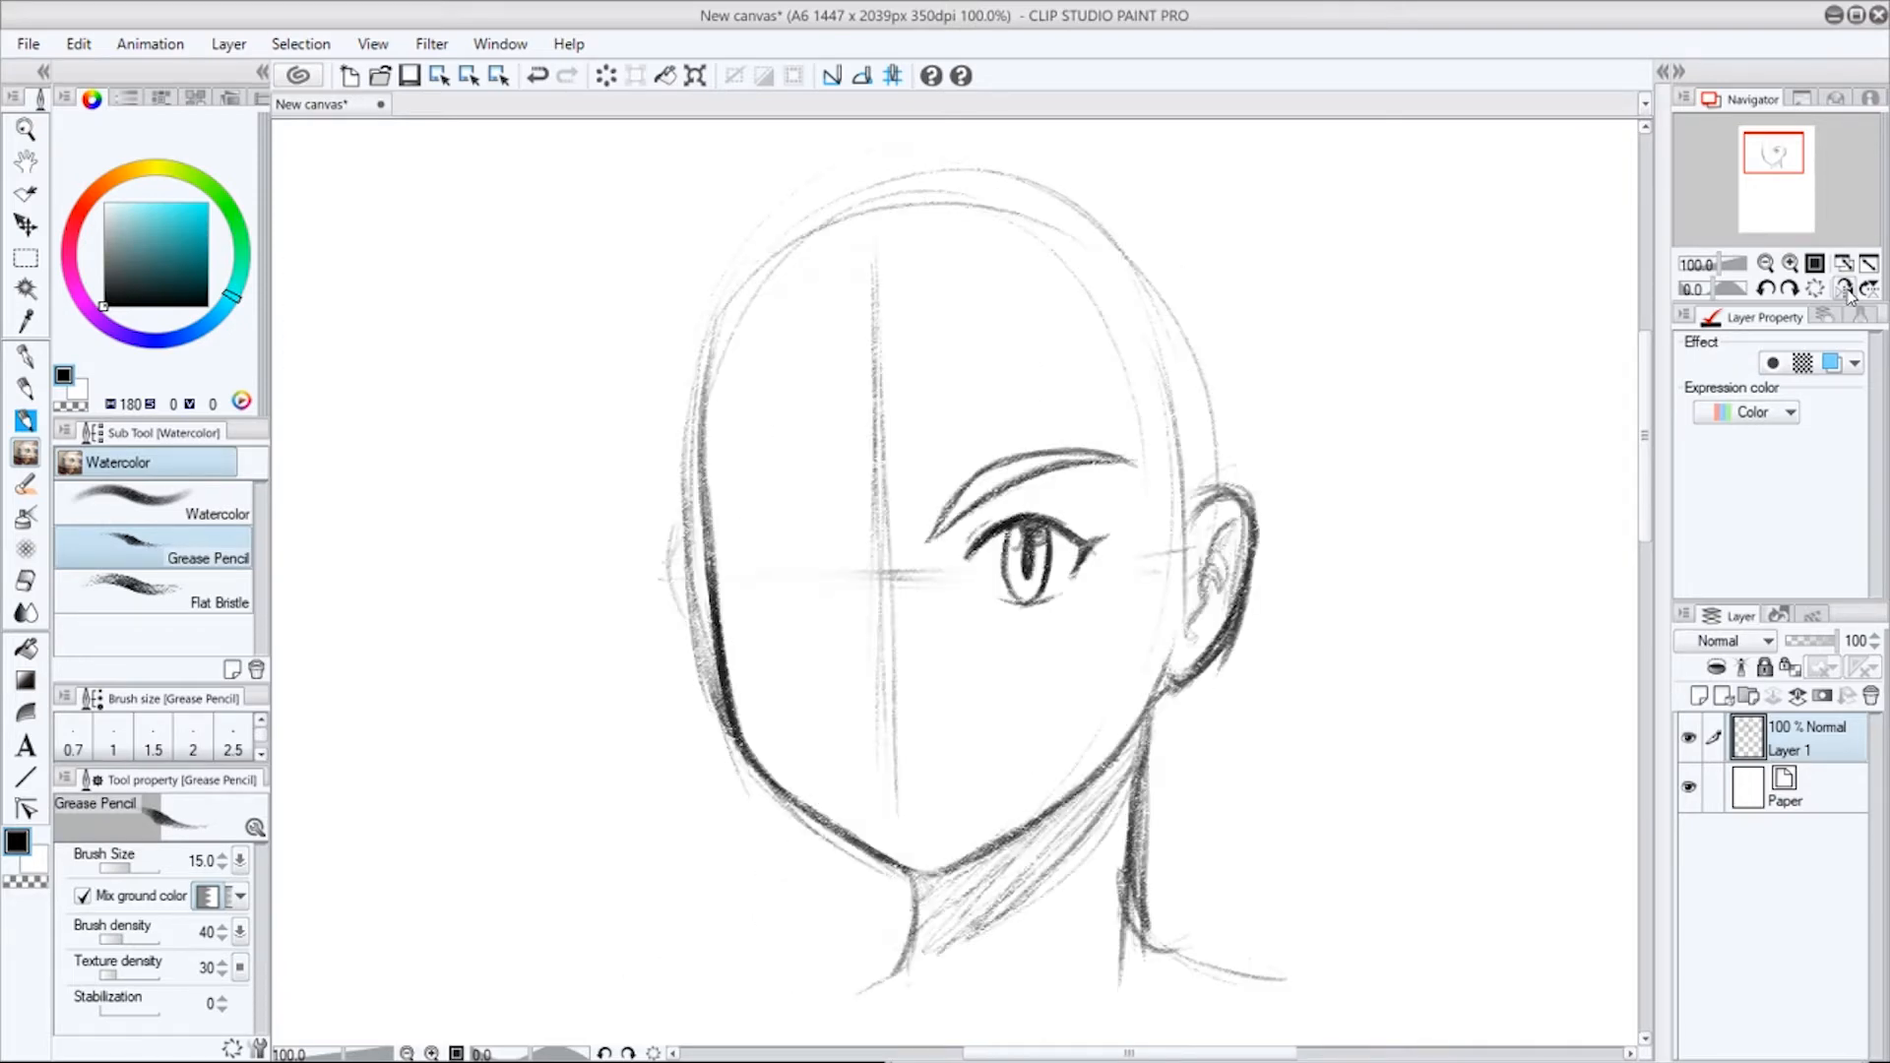
click(1847, 291)
click(1846, 290)
Draw the second eyebrow on the far side of the face in mirrored view, and erase the facial guide lines.
mouse_move(841, 568)
mouse_down()
mouse_move(787, 508)
mouse_move(807, 509)
mouse_move(821, 535)
mouse_move(746, 519)
mouse_move(797, 525)
mouse_move(835, 563)
mouse_move(807, 578)
mouse_move(788, 560)
mouse_move(751, 588)
mouse_move(763, 602)
mouse_move(821, 553)
mouse_move(807, 469)
mouse_move(761, 623)
mouse_up()
click(1840, 287)
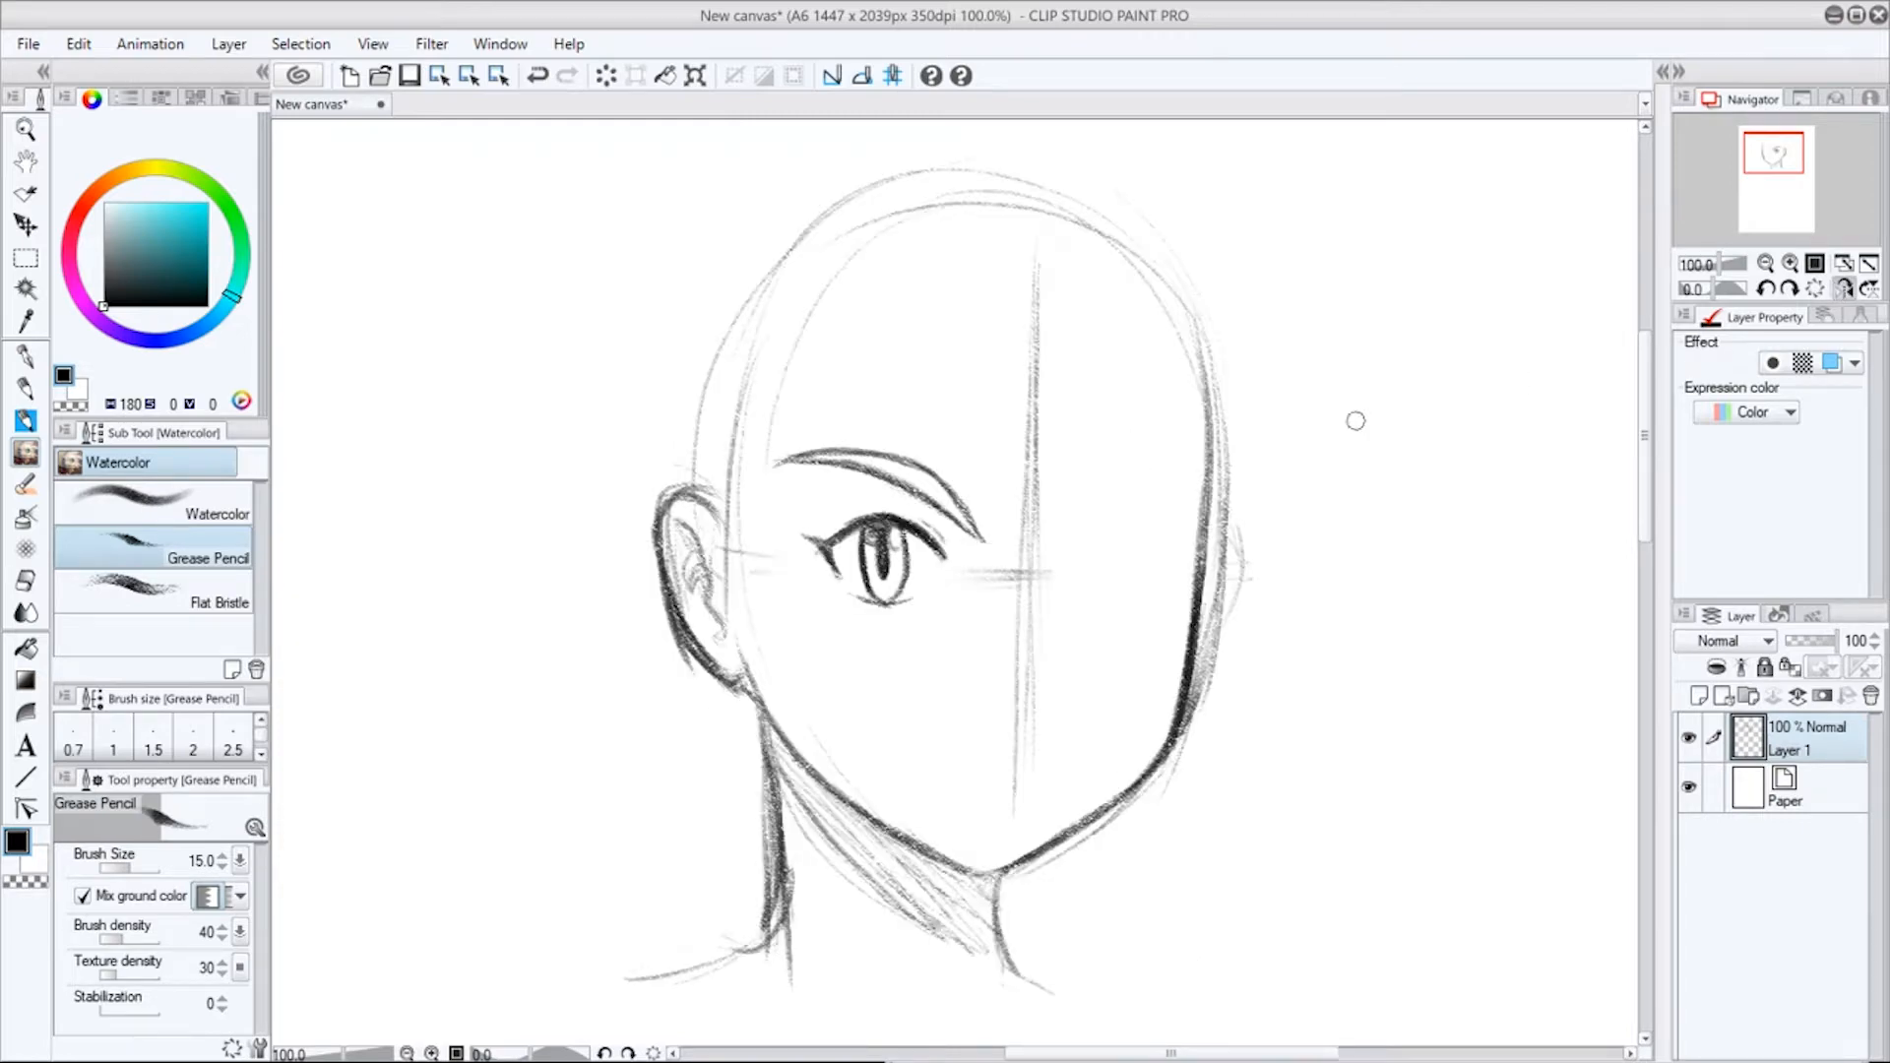
mouse_move(1099, 529)
mouse_down()
mouse_move(1067, 517)
mouse_move(828, 594)
mouse_move(852, 555)
mouse_up()
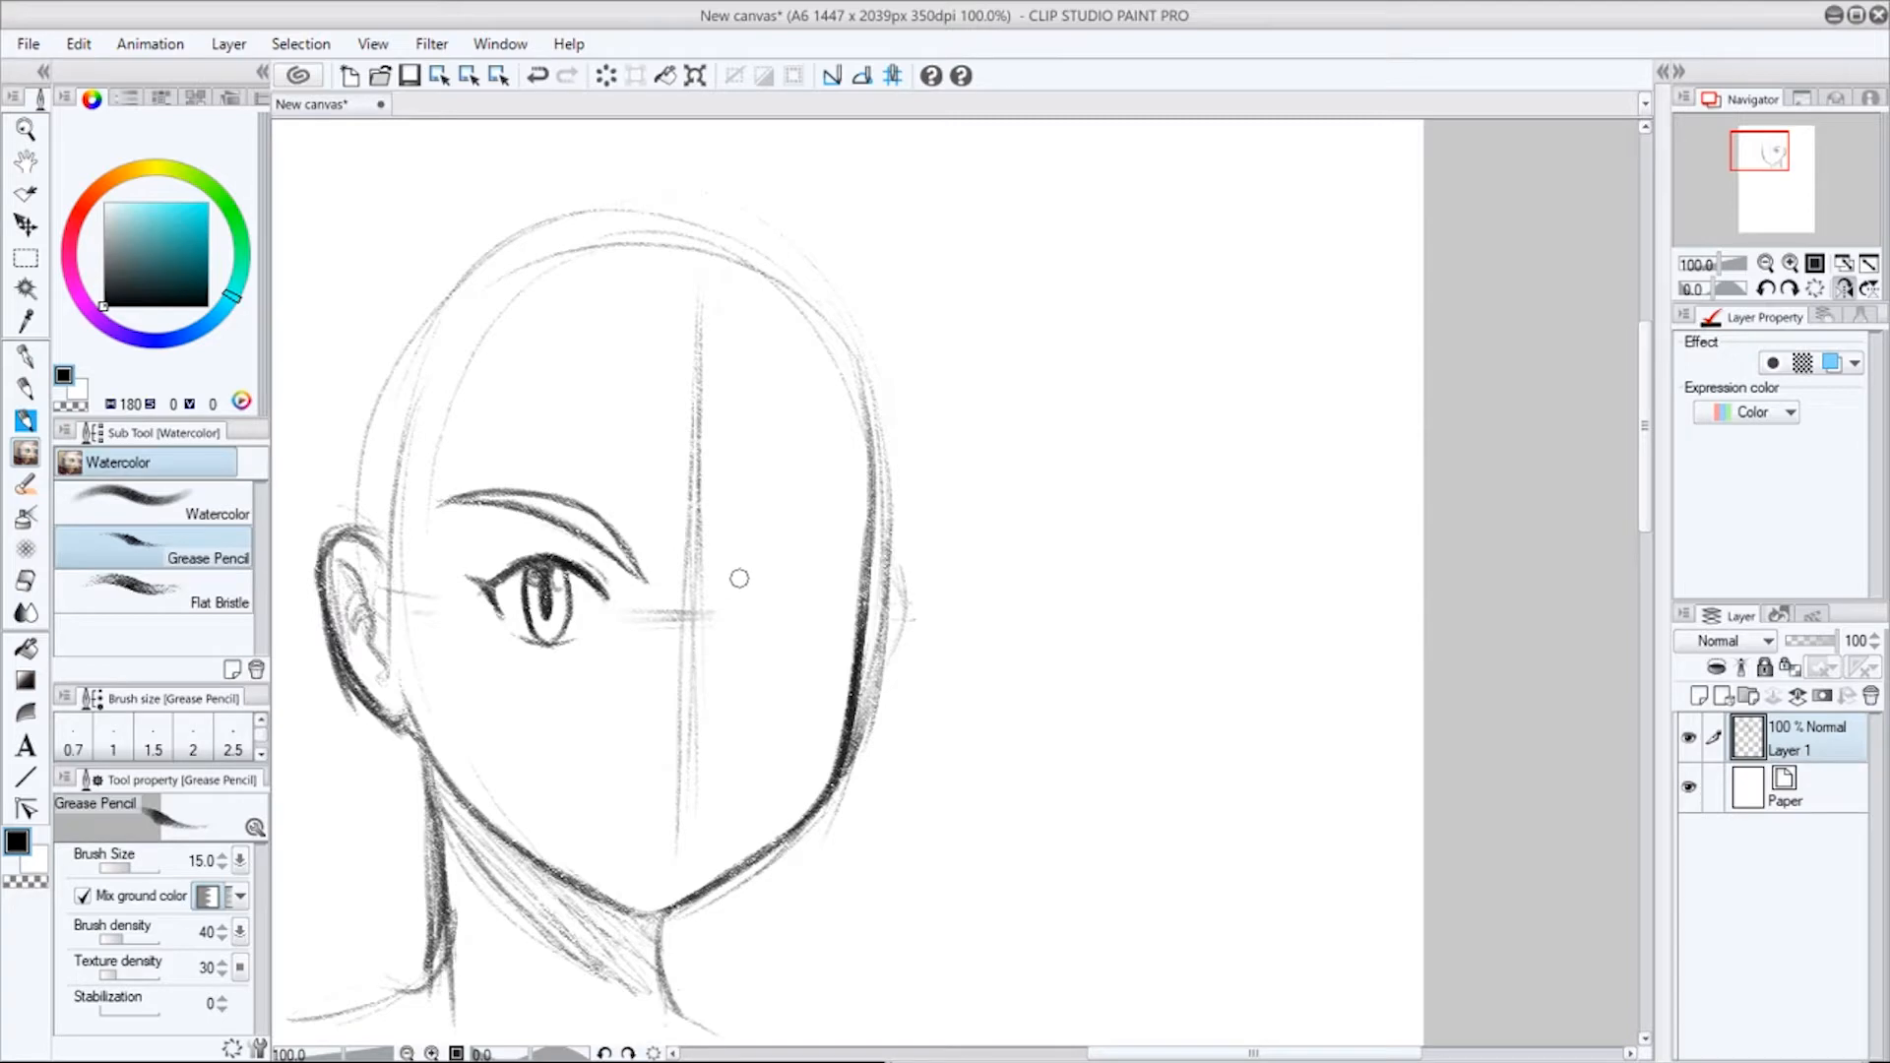
mouse_move(745, 568)
mouse_down()
mouse_move(808, 489)
mouse_move(742, 569)
mouse_move(797, 503)
mouse_move(760, 537)
mouse_move(852, 498)
mouse_move(804, 499)
mouse_move(867, 490)
mouse_move(739, 576)
mouse_move(849, 498)
mouse_move(762, 533)
mouse_move(775, 520)
mouse_move(736, 572)
mouse_move(763, 534)
mouse_up()
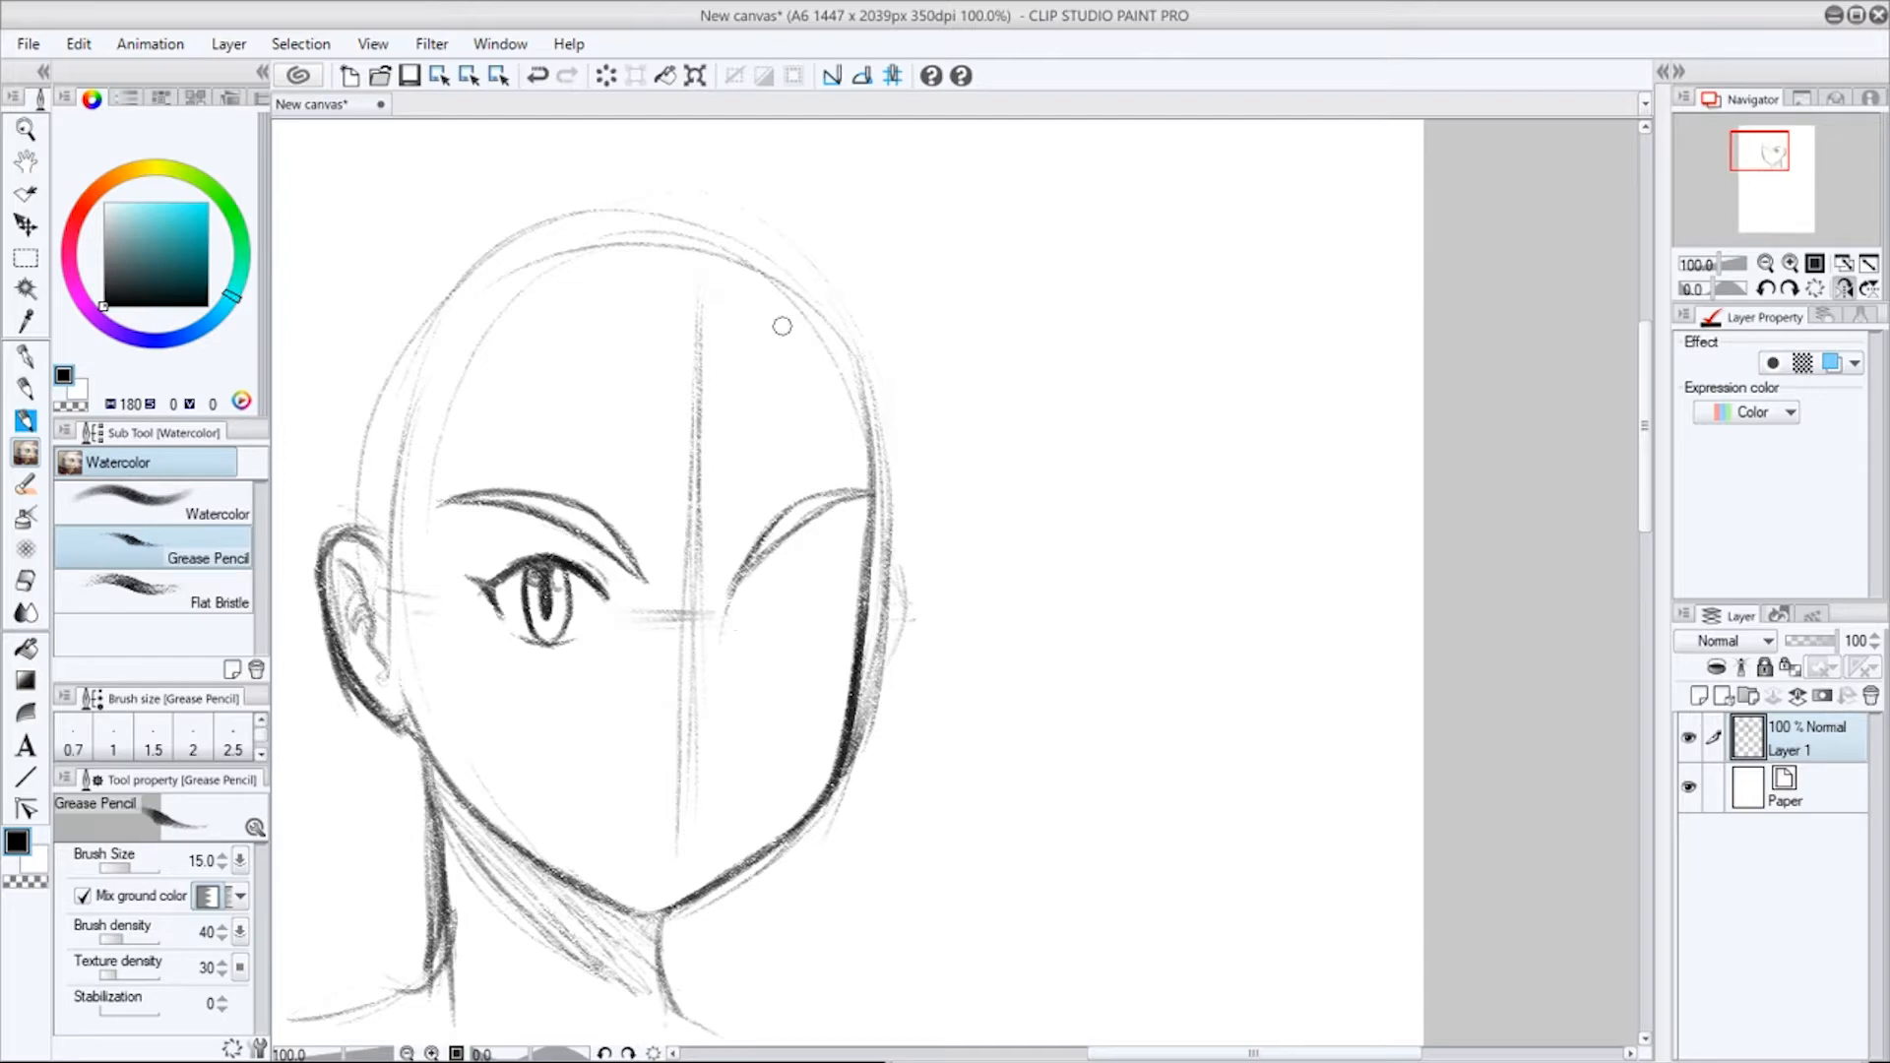
mouse_move(640, 622)
mouse_down()
mouse_move(662, 764)
mouse_move(692, 763)
mouse_move(706, 266)
mouse_up()
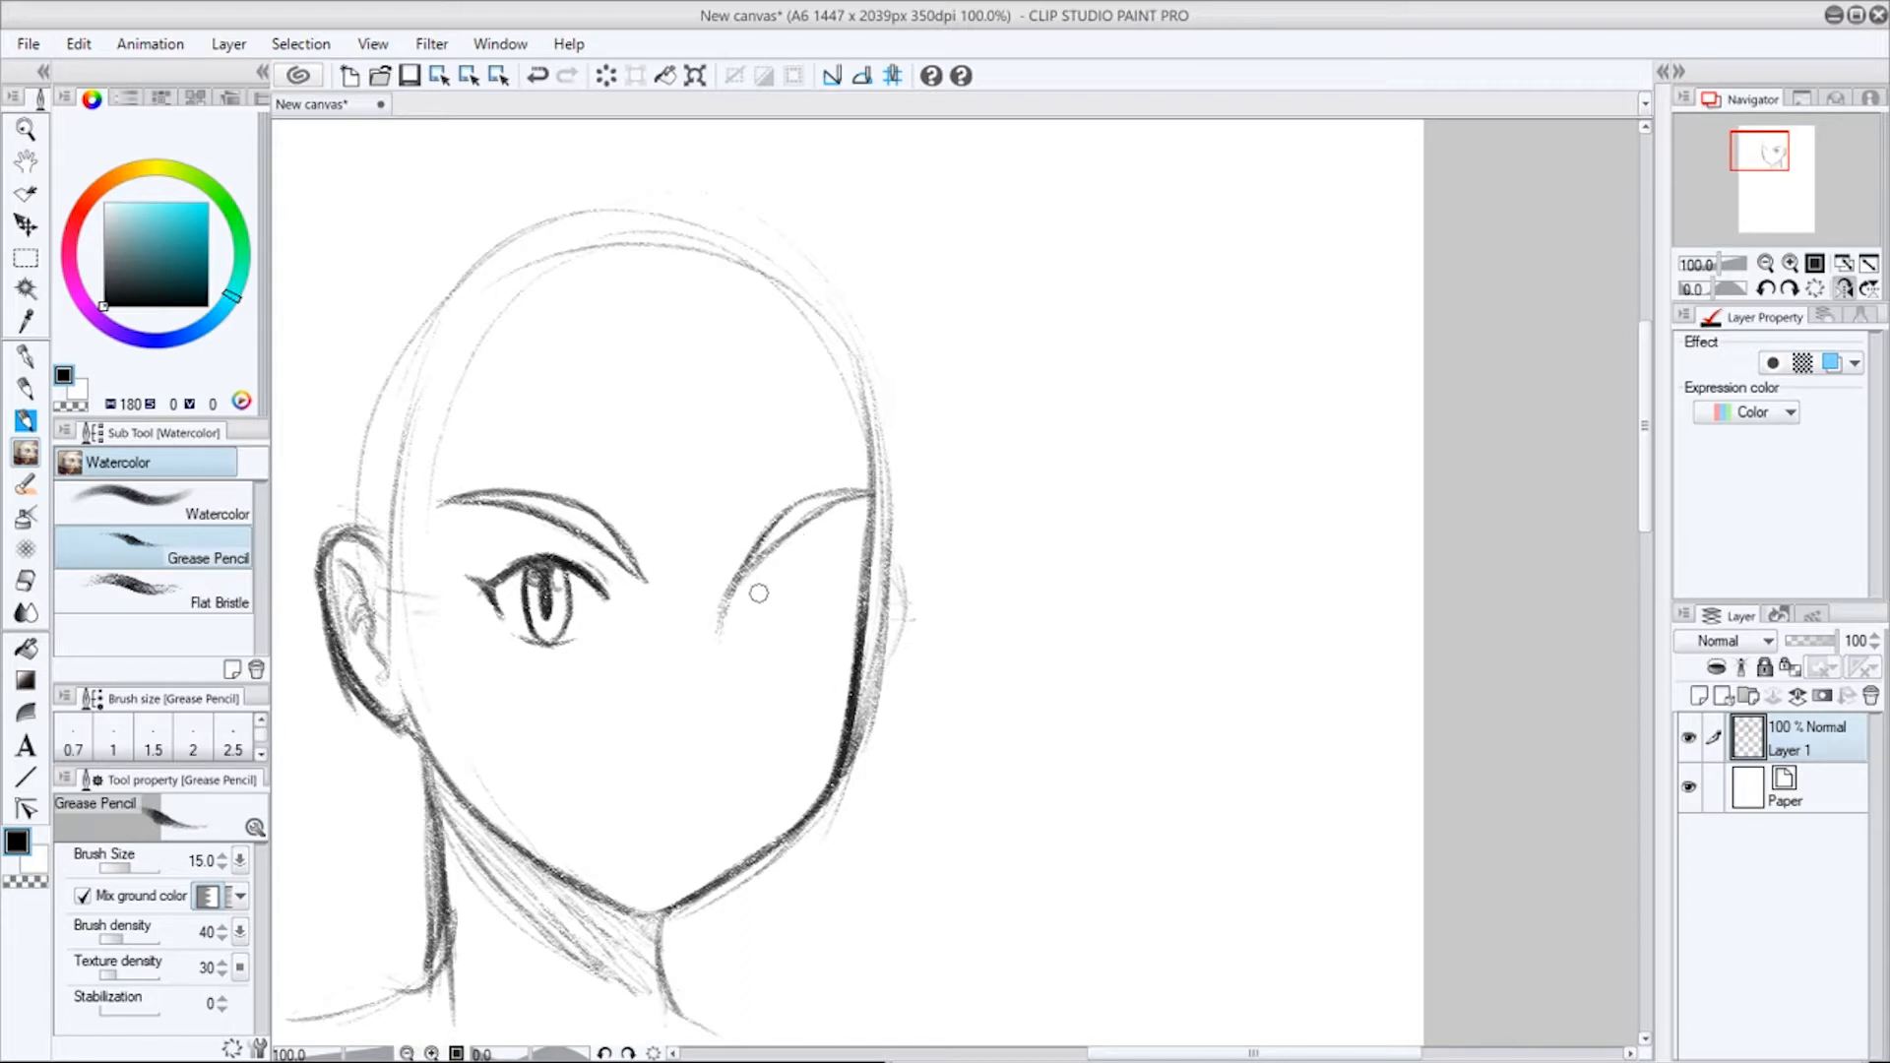
Draw the far eye with an upper lash arc, narrow iris, dark pupil and lower lid mark, undoing the excess strokes.
mouse_move(754, 593)
mouse_down()
mouse_move(812, 566)
mouse_move(784, 559)
mouse_move(824, 556)
mouse_move(767, 584)
mouse_move(830, 570)
mouse_move(760, 596)
mouse_move(815, 564)
mouse_move(792, 571)
mouse_move(841, 584)
mouse_move(835, 599)
mouse_up()
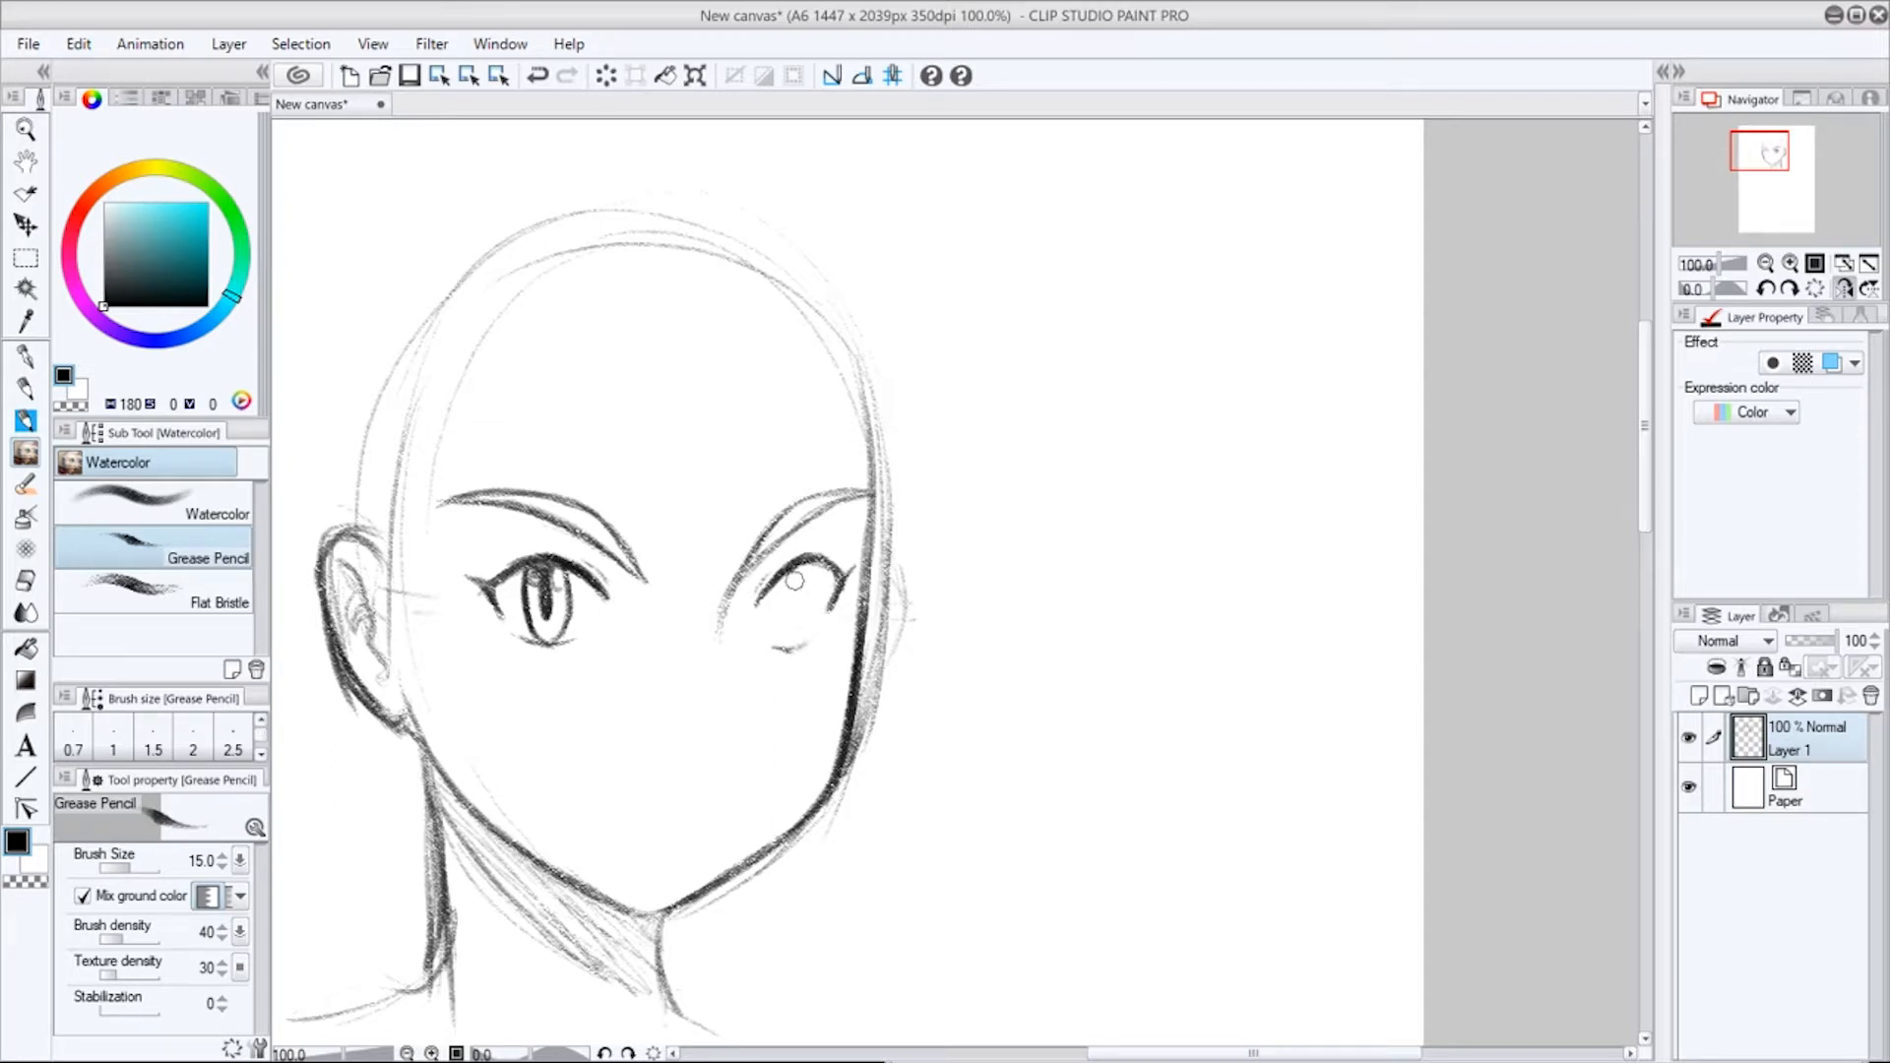
drag(785, 579, 779, 648)
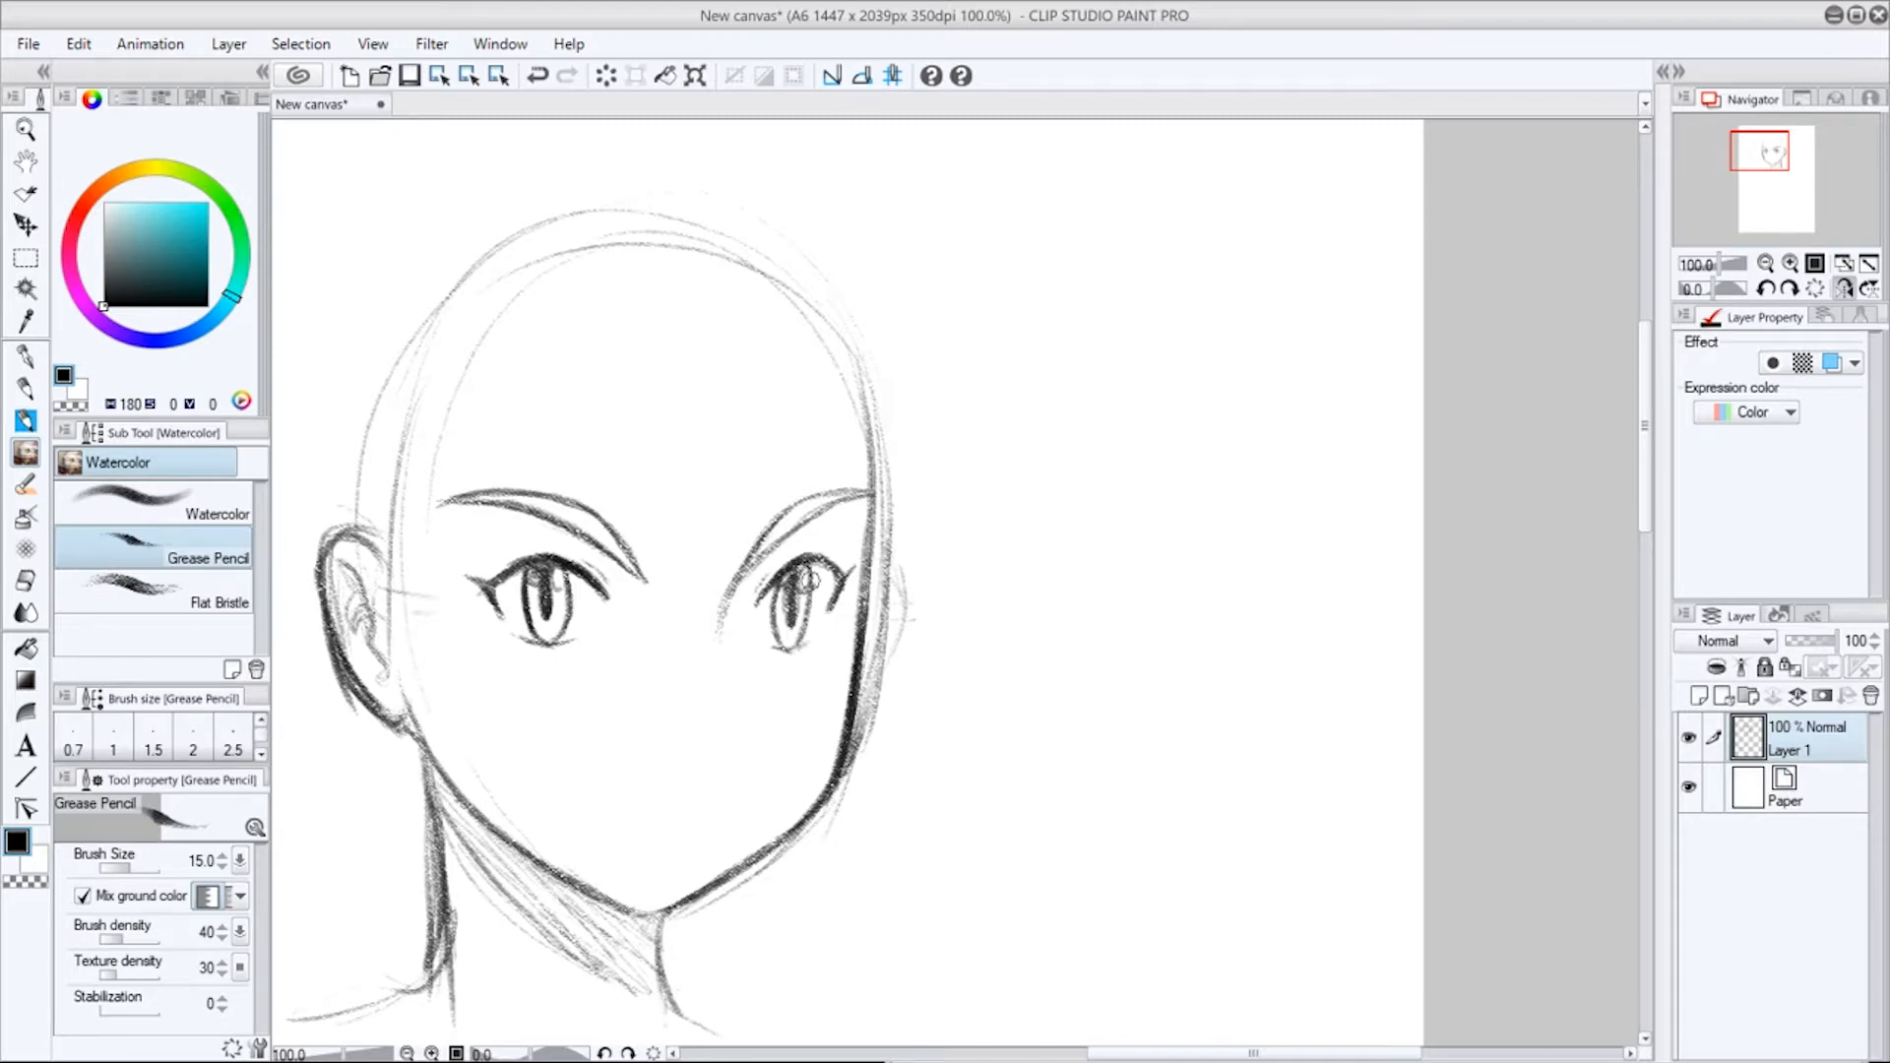
drag(844, 576, 830, 618)
key(ctrl+z)
key(ctrl+z)
Restore the unmirrored view, darken the outer contour beside the far eye, and erase the line trailing below its eyebrow.
click(1843, 289)
drag(1344, 513, 745, 550)
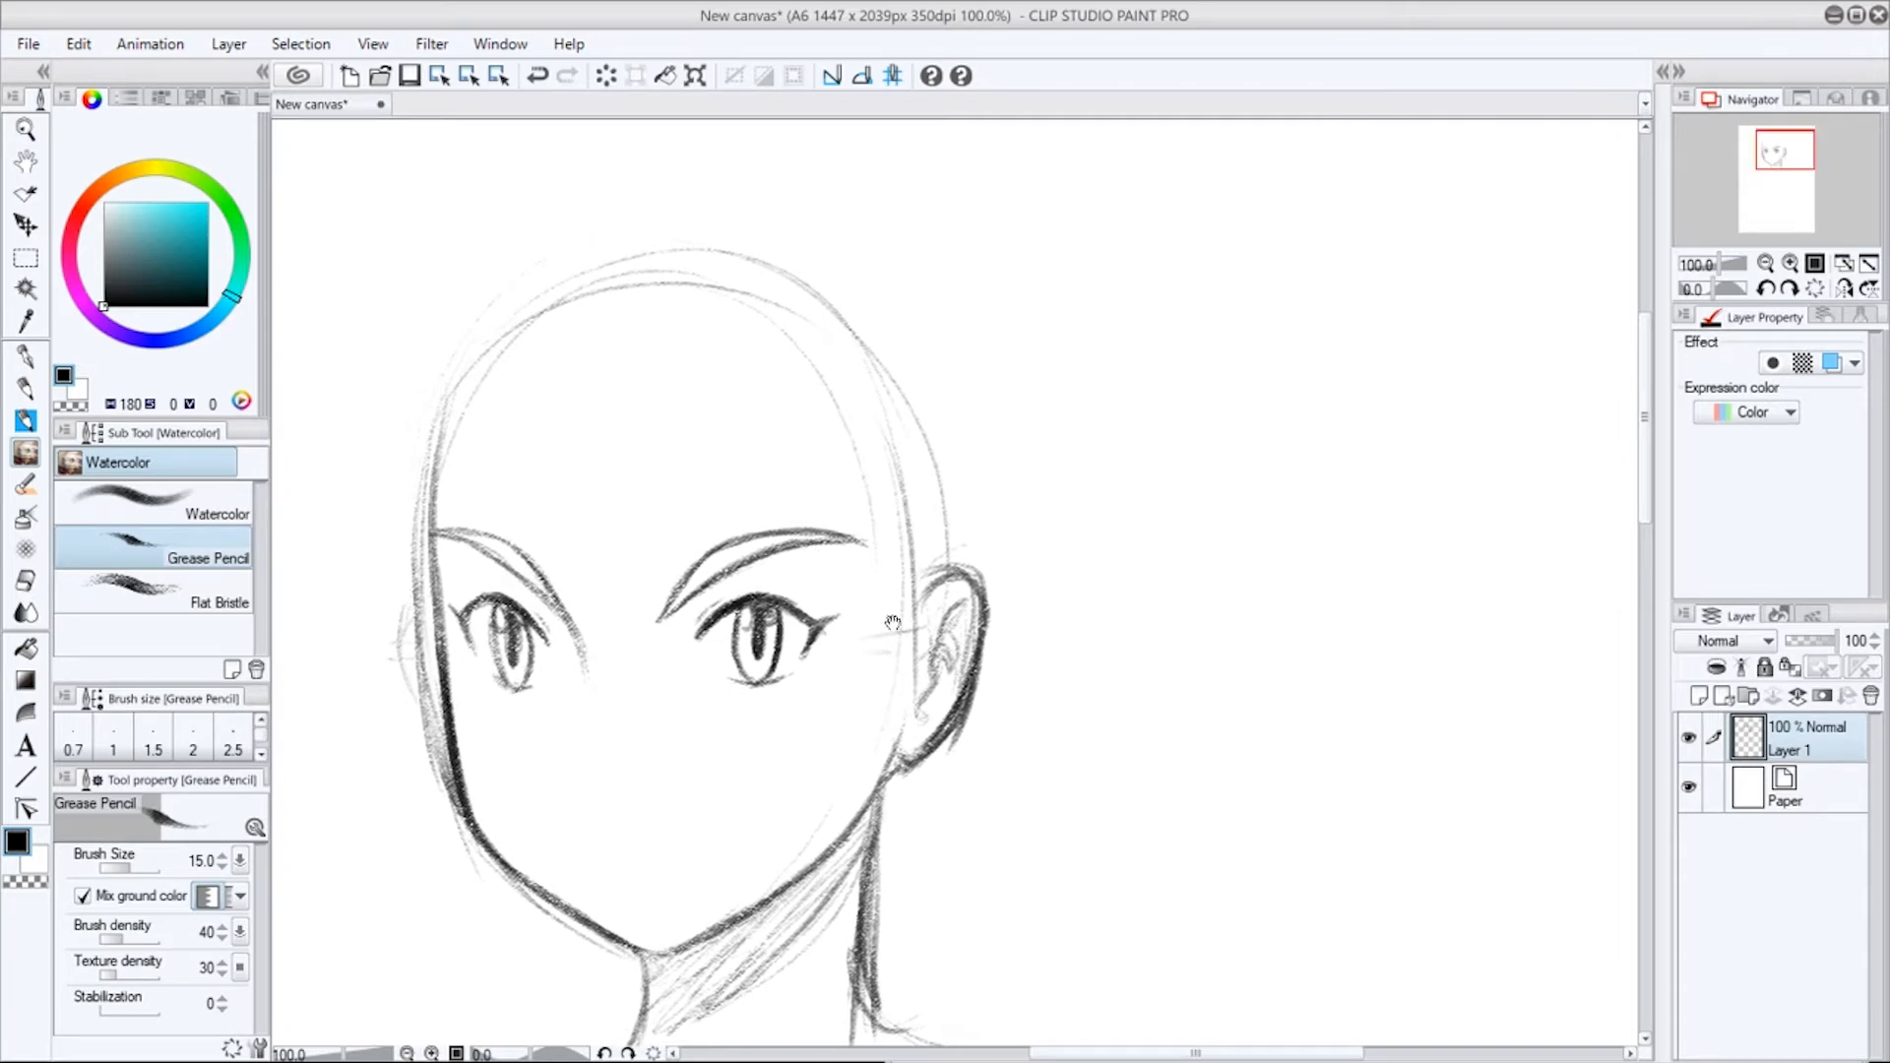
drag(840, 594, 833, 534)
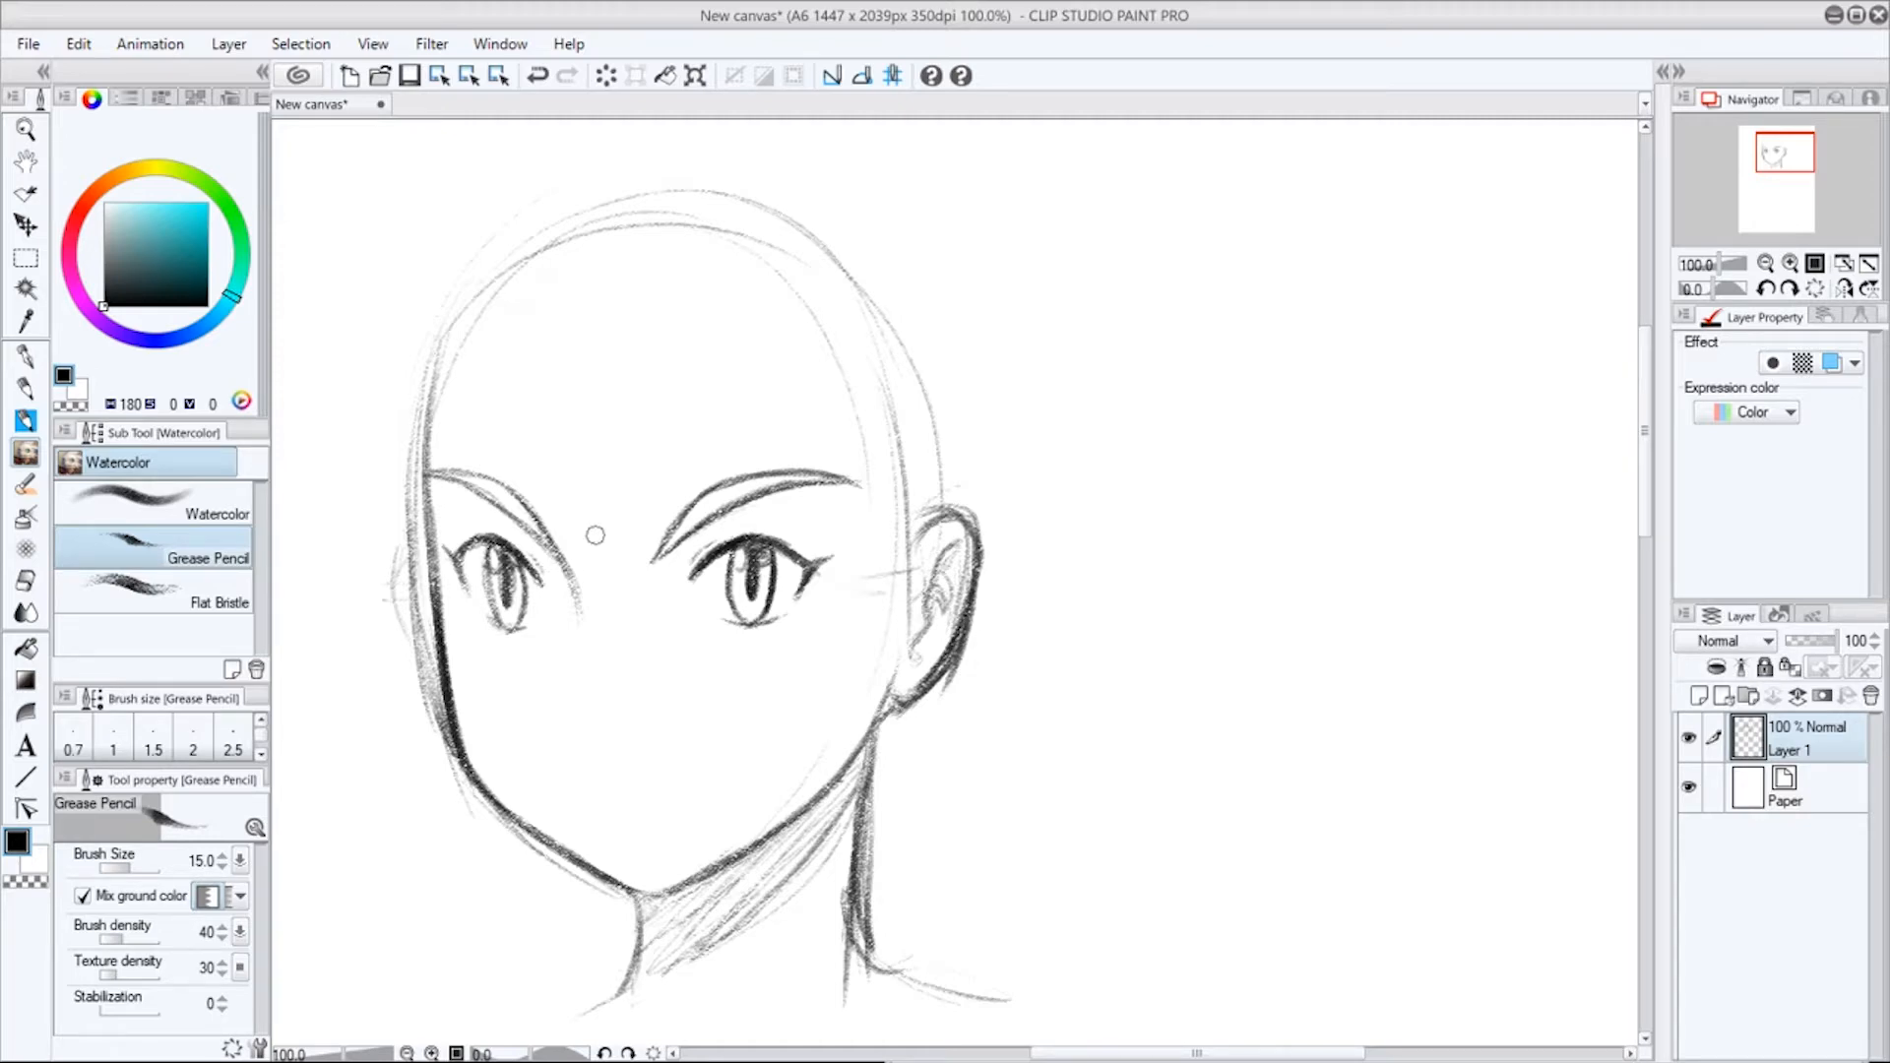
mouse_move(419, 494)
mouse_down()
mouse_move(408, 551)
mouse_move(436, 639)
mouse_up()
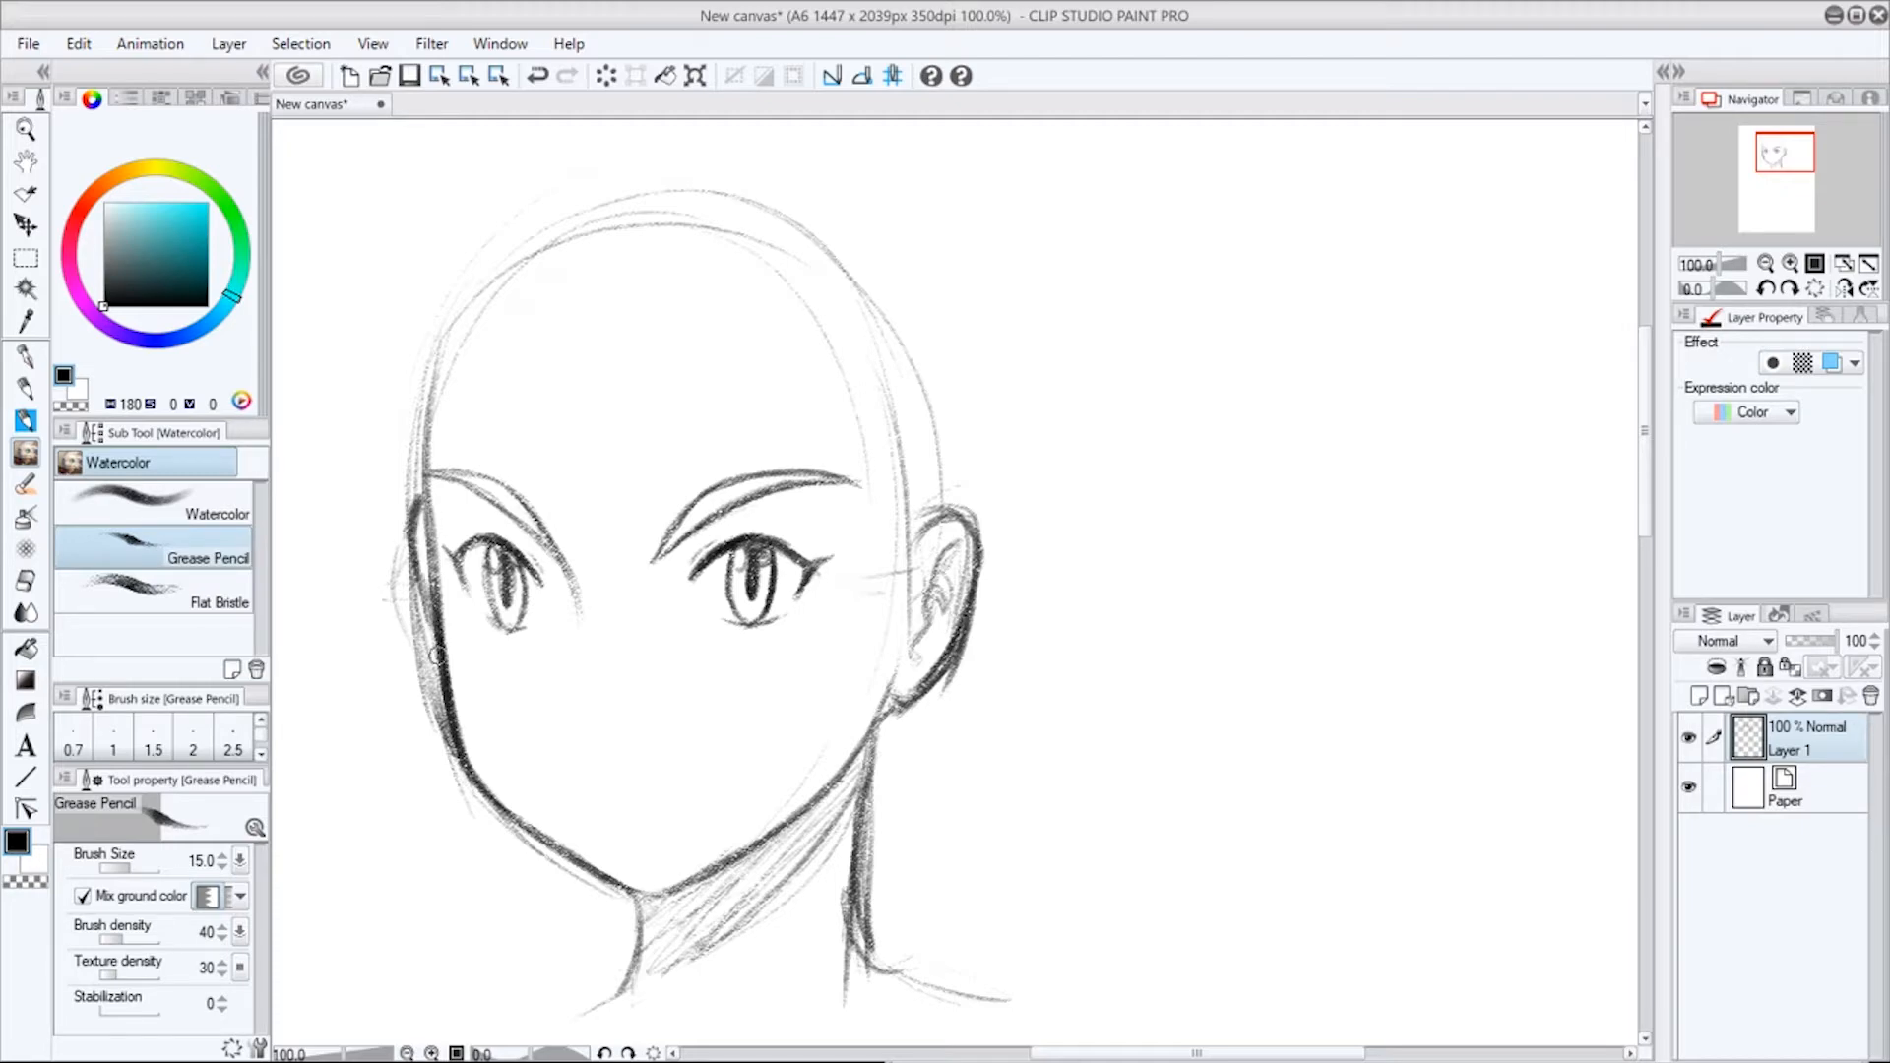
drag(419, 524, 417, 531)
drag(488, 569, 502, 626)
drag(562, 557, 576, 611)
key(ctrl+z)
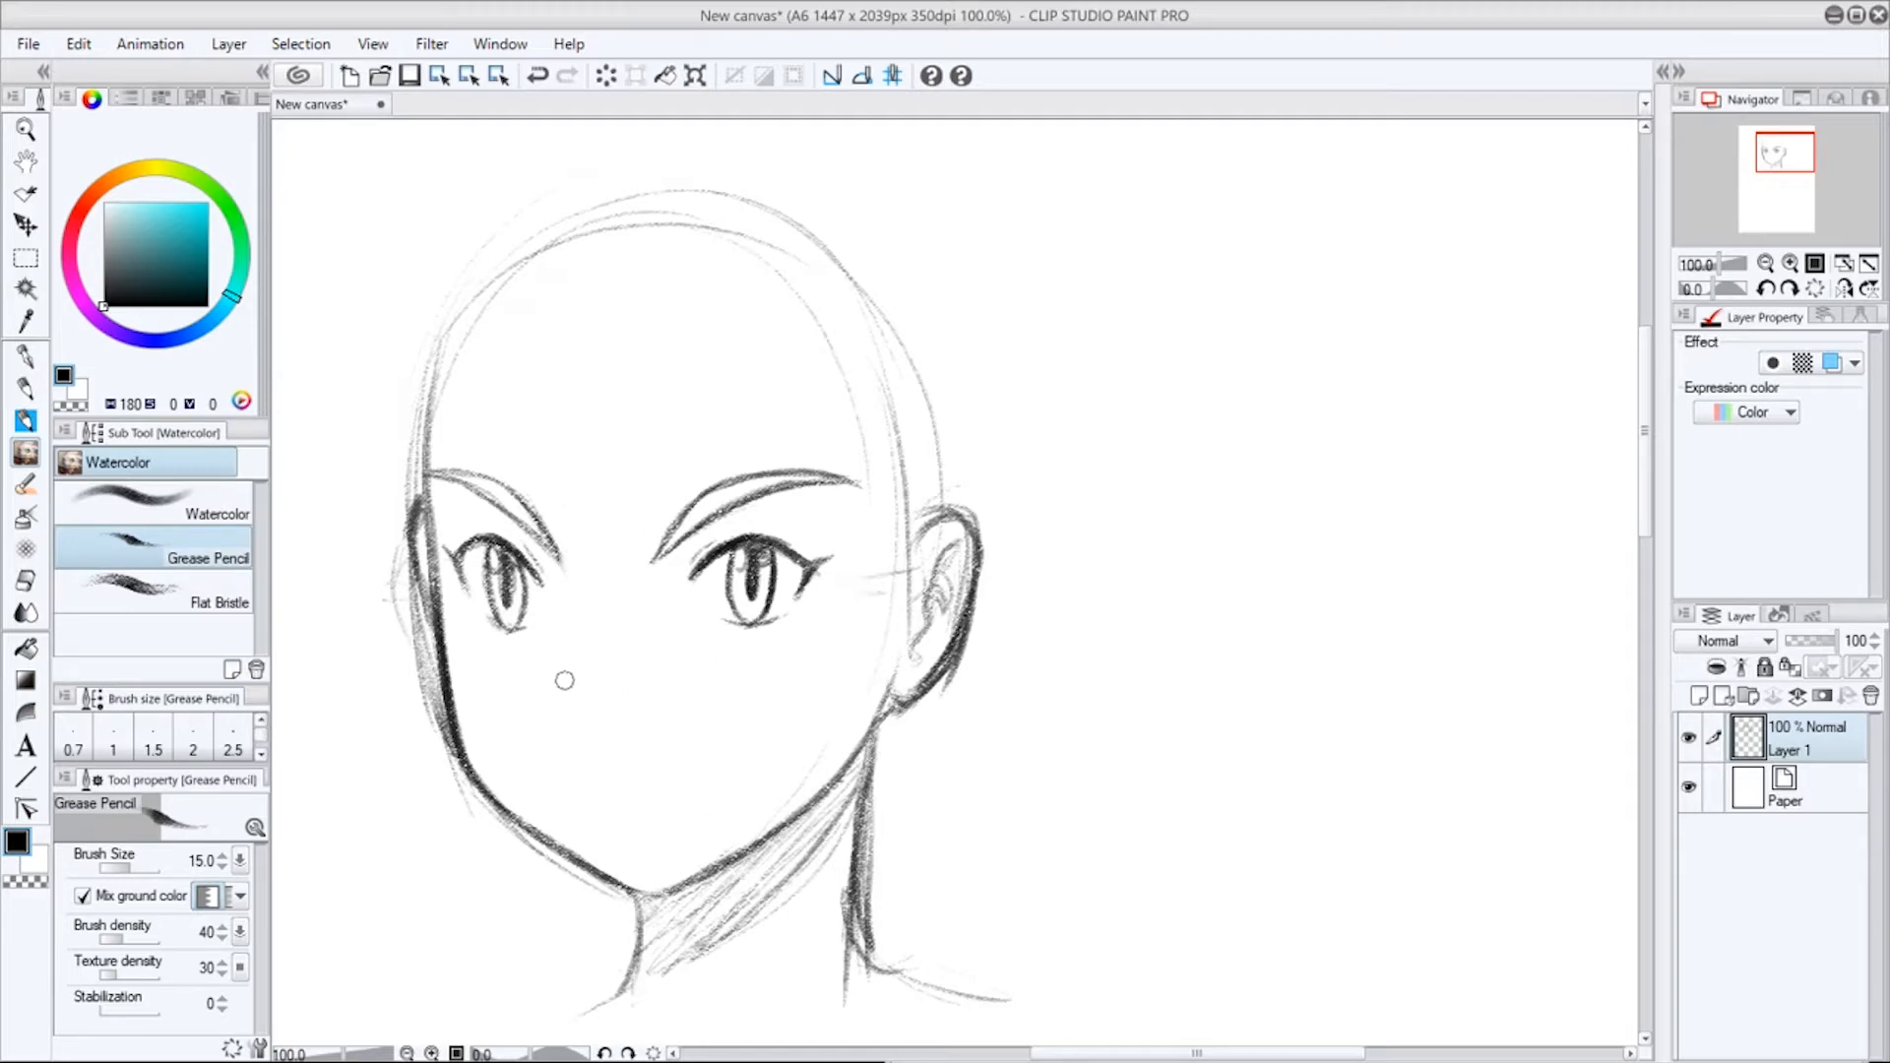
Draw the nose in mirrored view, with a bridge curving down from the far eyebrow to the tip and a nostril mark.
mouse_move(563, 679)
mouse_down()
mouse_move(569, 705)
mouse_move(571, 684)
mouse_move(576, 702)
mouse_move(620, 692)
mouse_up()
click(1843, 288)
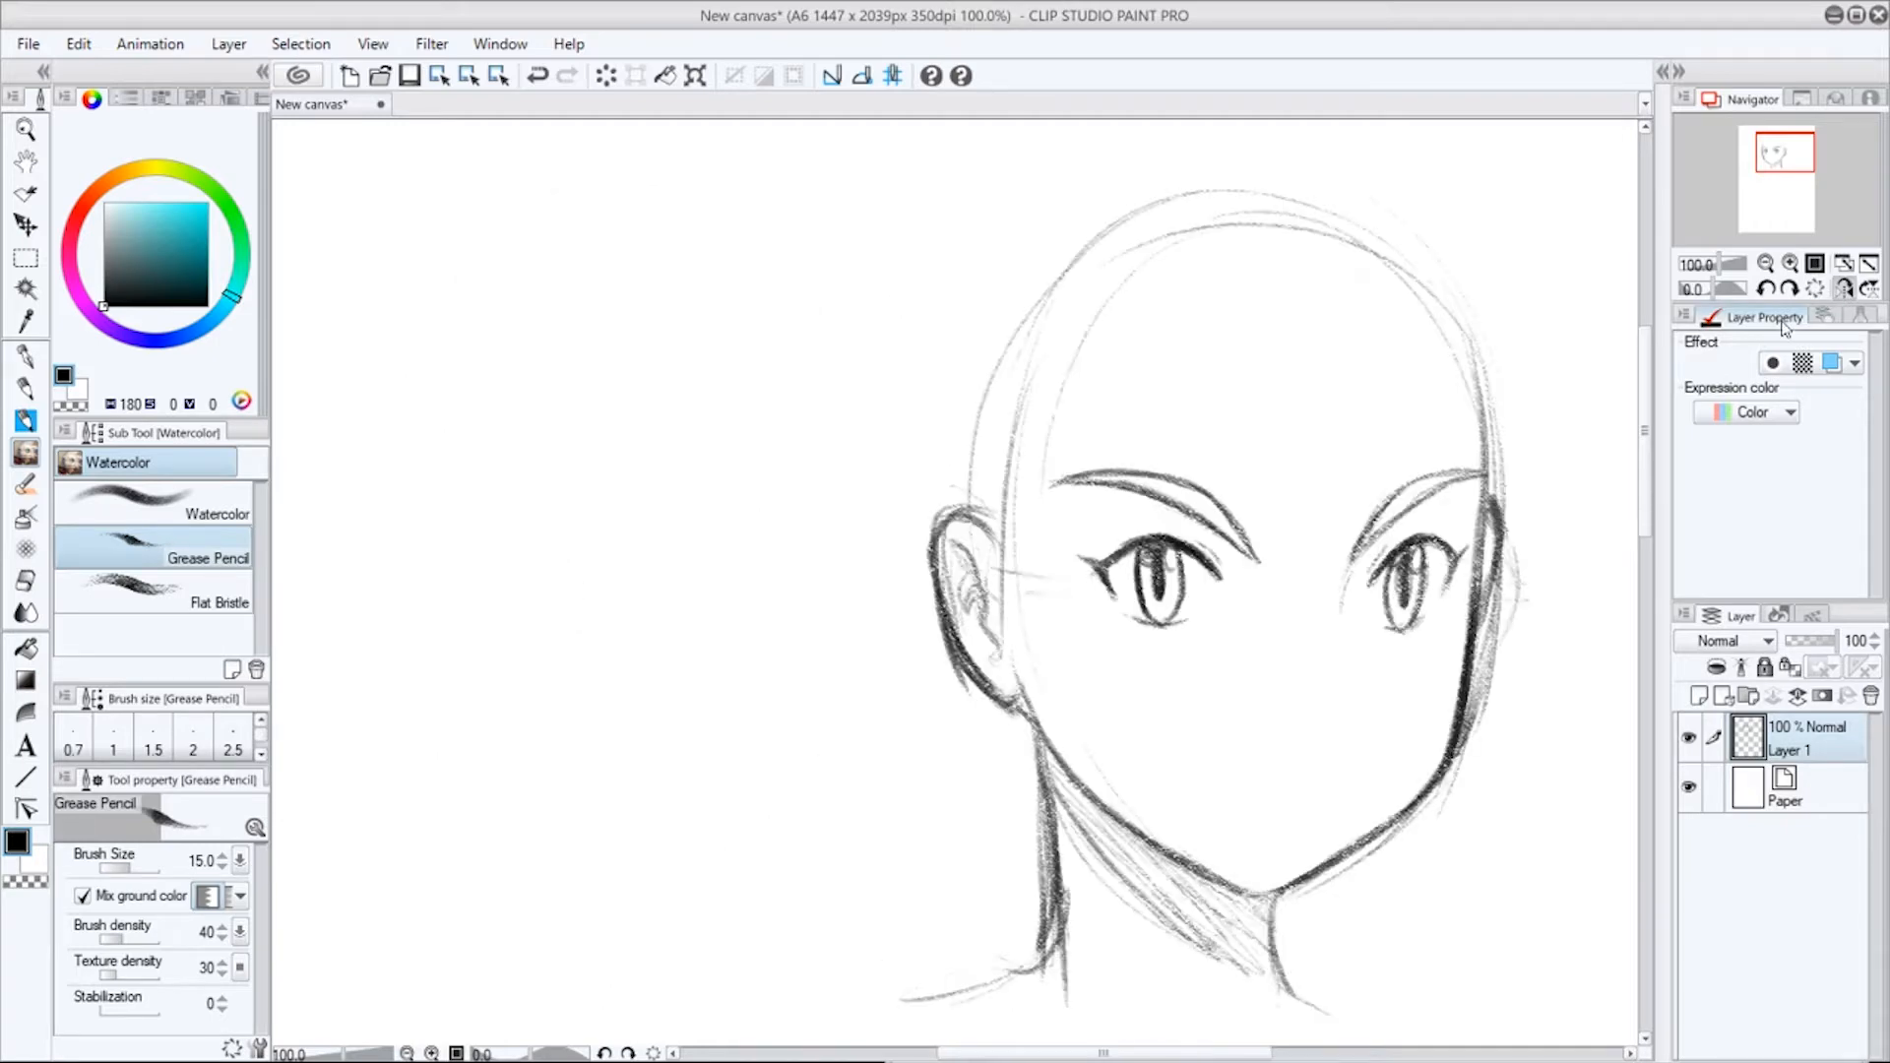
drag(1500, 414, 748, 394)
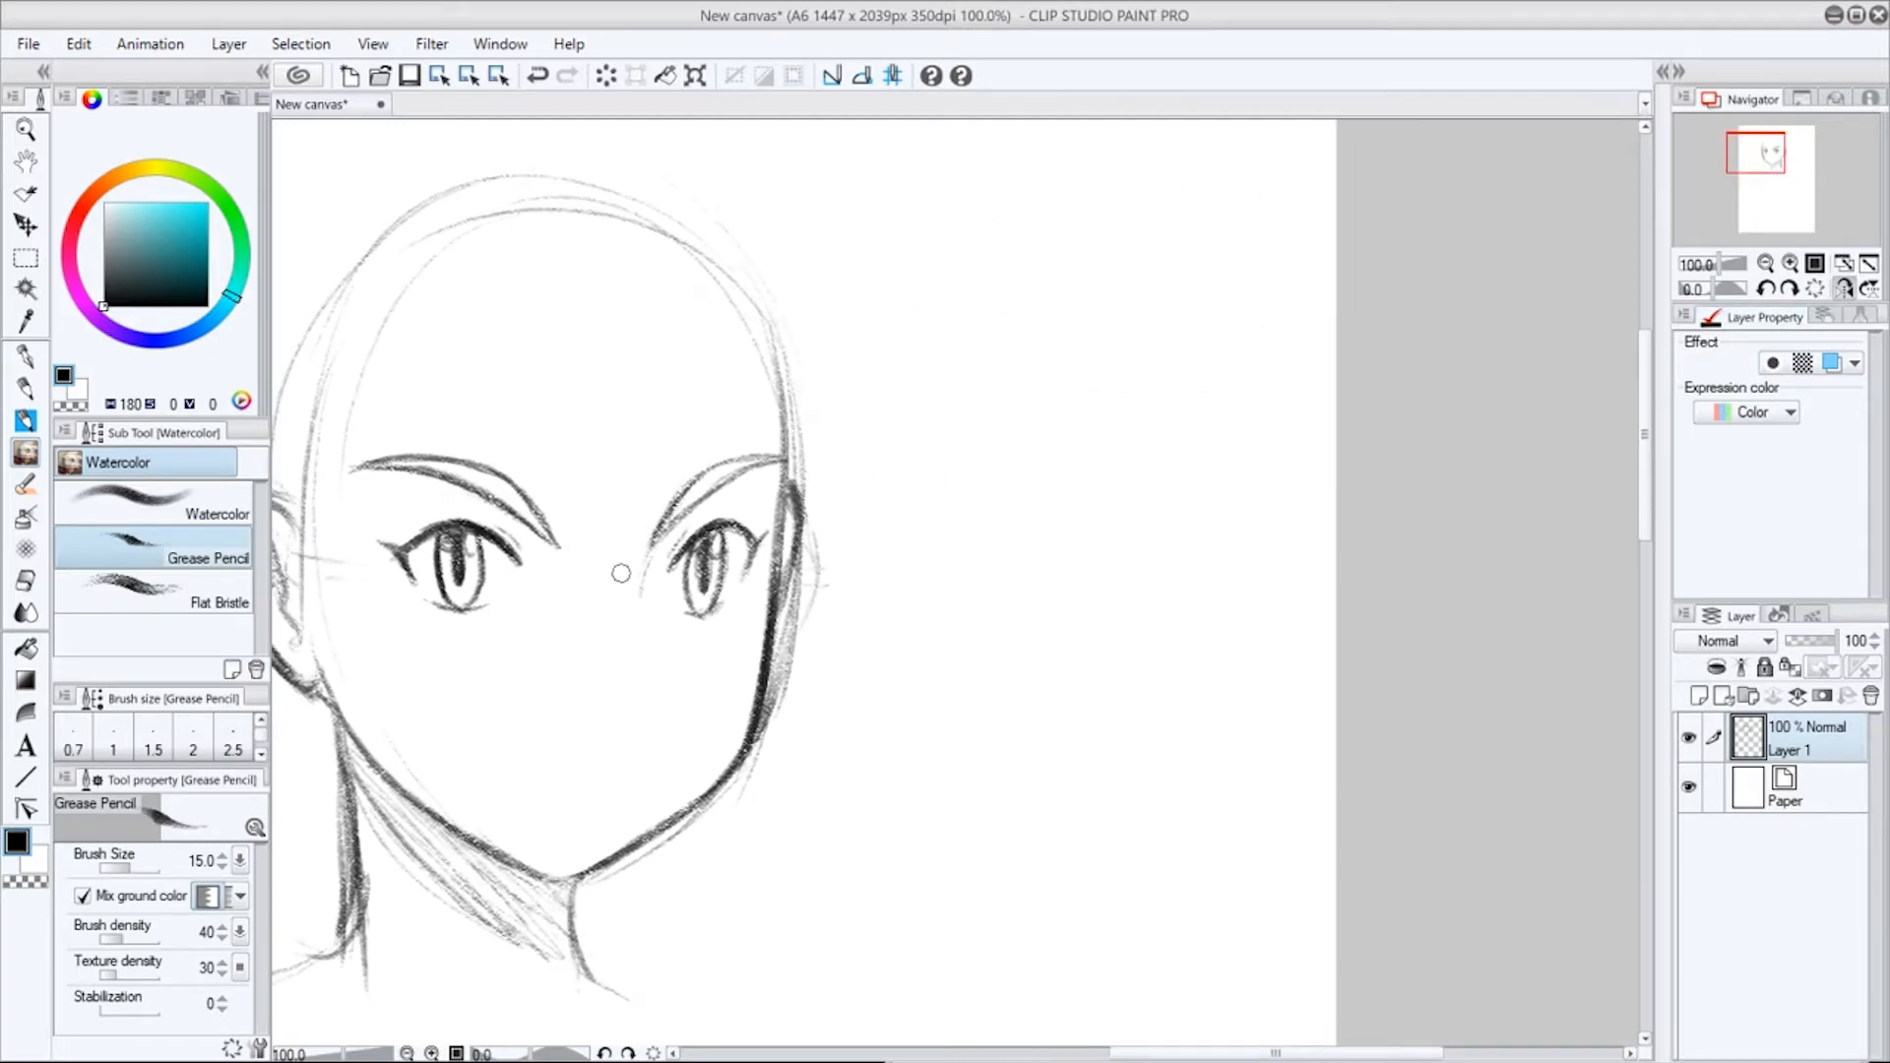
drag(656, 536, 628, 606)
drag(627, 714, 641, 690)
mouse_move(640, 579)
mouse_down()
mouse_move(647, 662)
mouse_move(635, 589)
mouse_move(656, 672)
mouse_move(643, 649)
mouse_move(614, 693)
mouse_up()
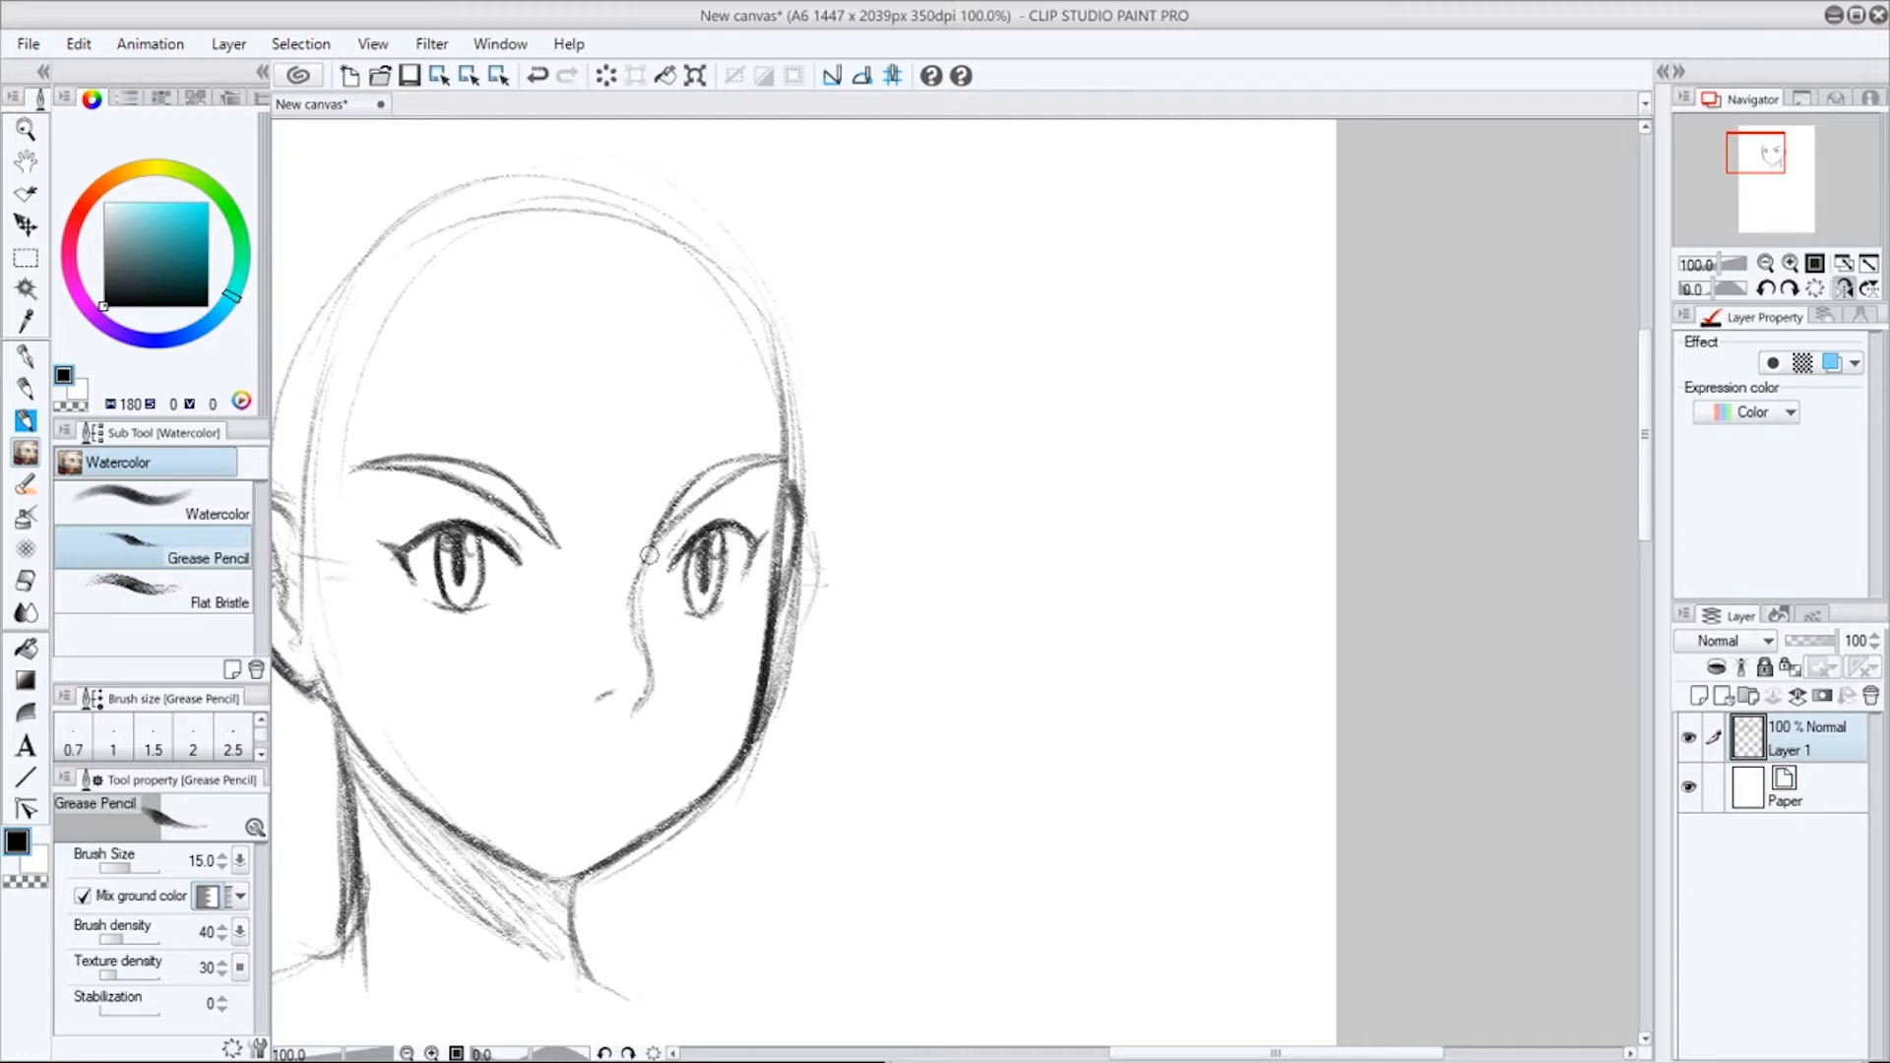
mouse_move(650, 554)
mouse_down()
mouse_move(633, 713)
mouse_move(612, 693)
mouse_move(652, 695)
mouse_move(666, 652)
mouse_up()
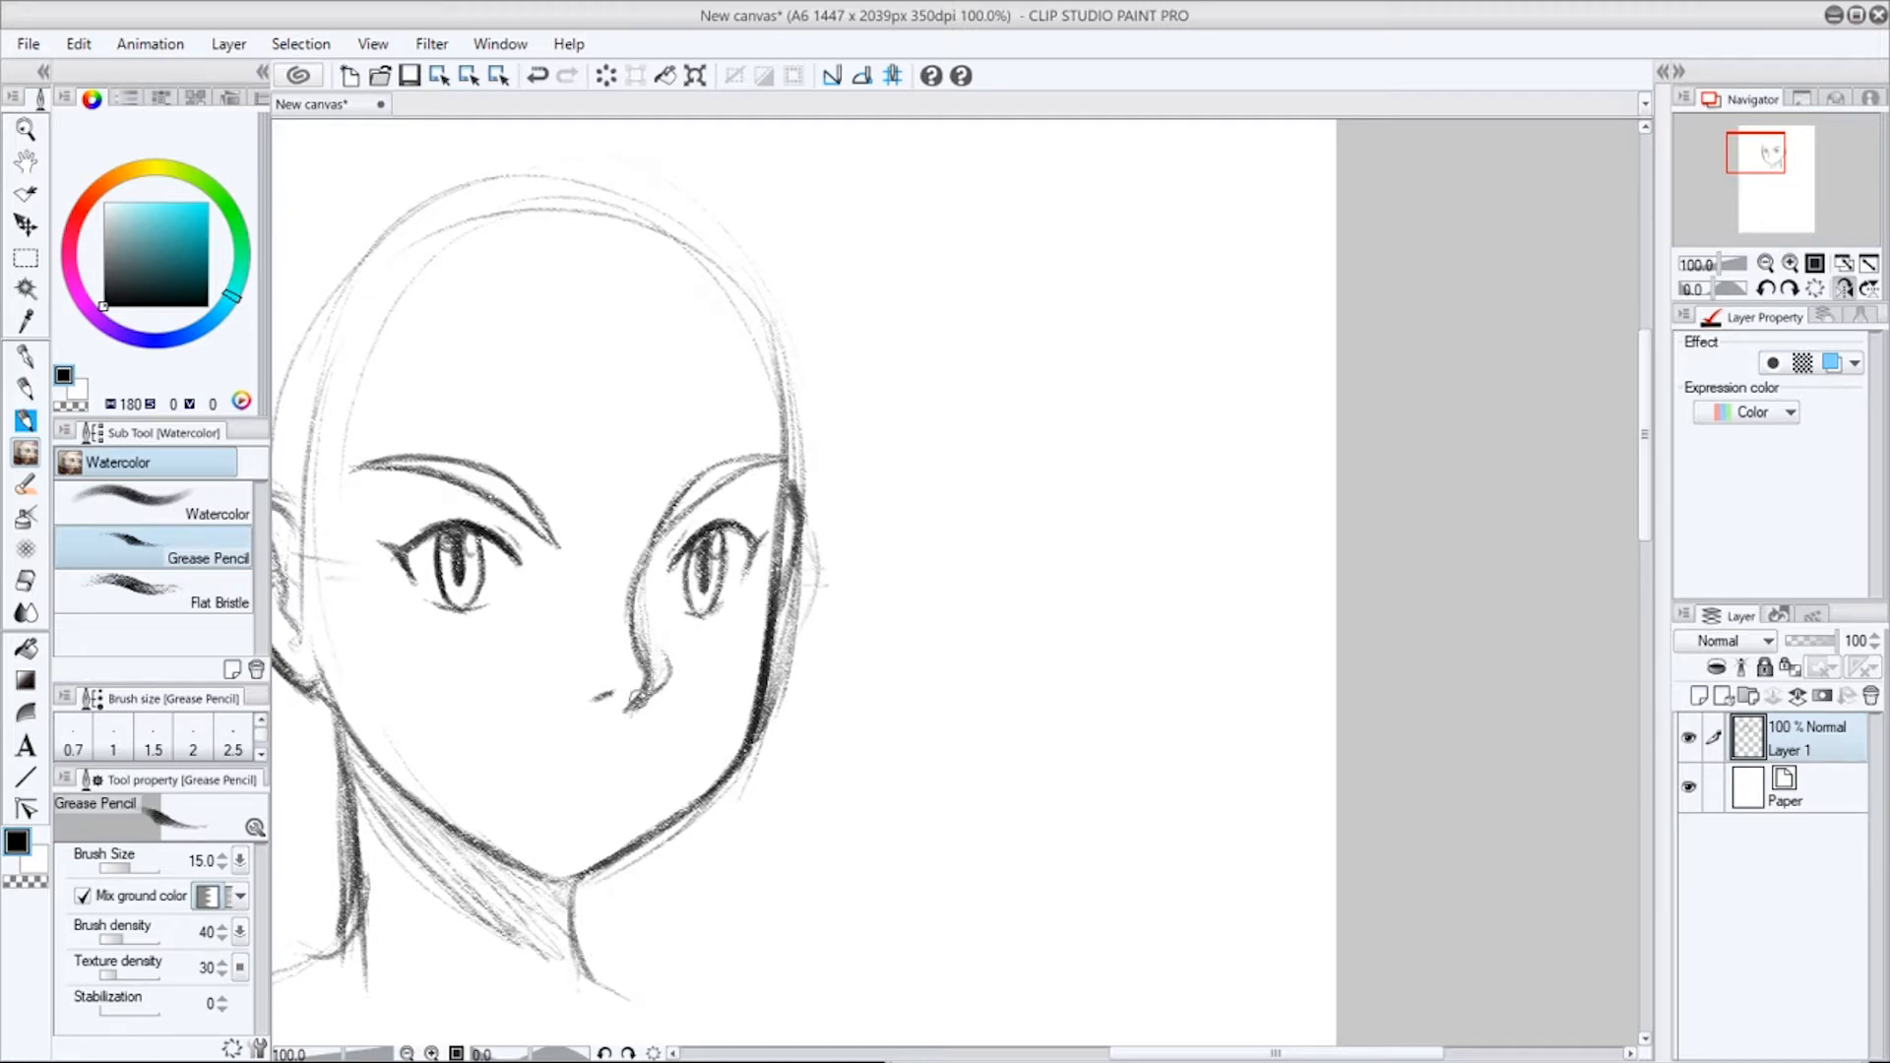
Return to the unmirrored view and redraw the small nostril mark beside the nose tip.
click(1842, 287)
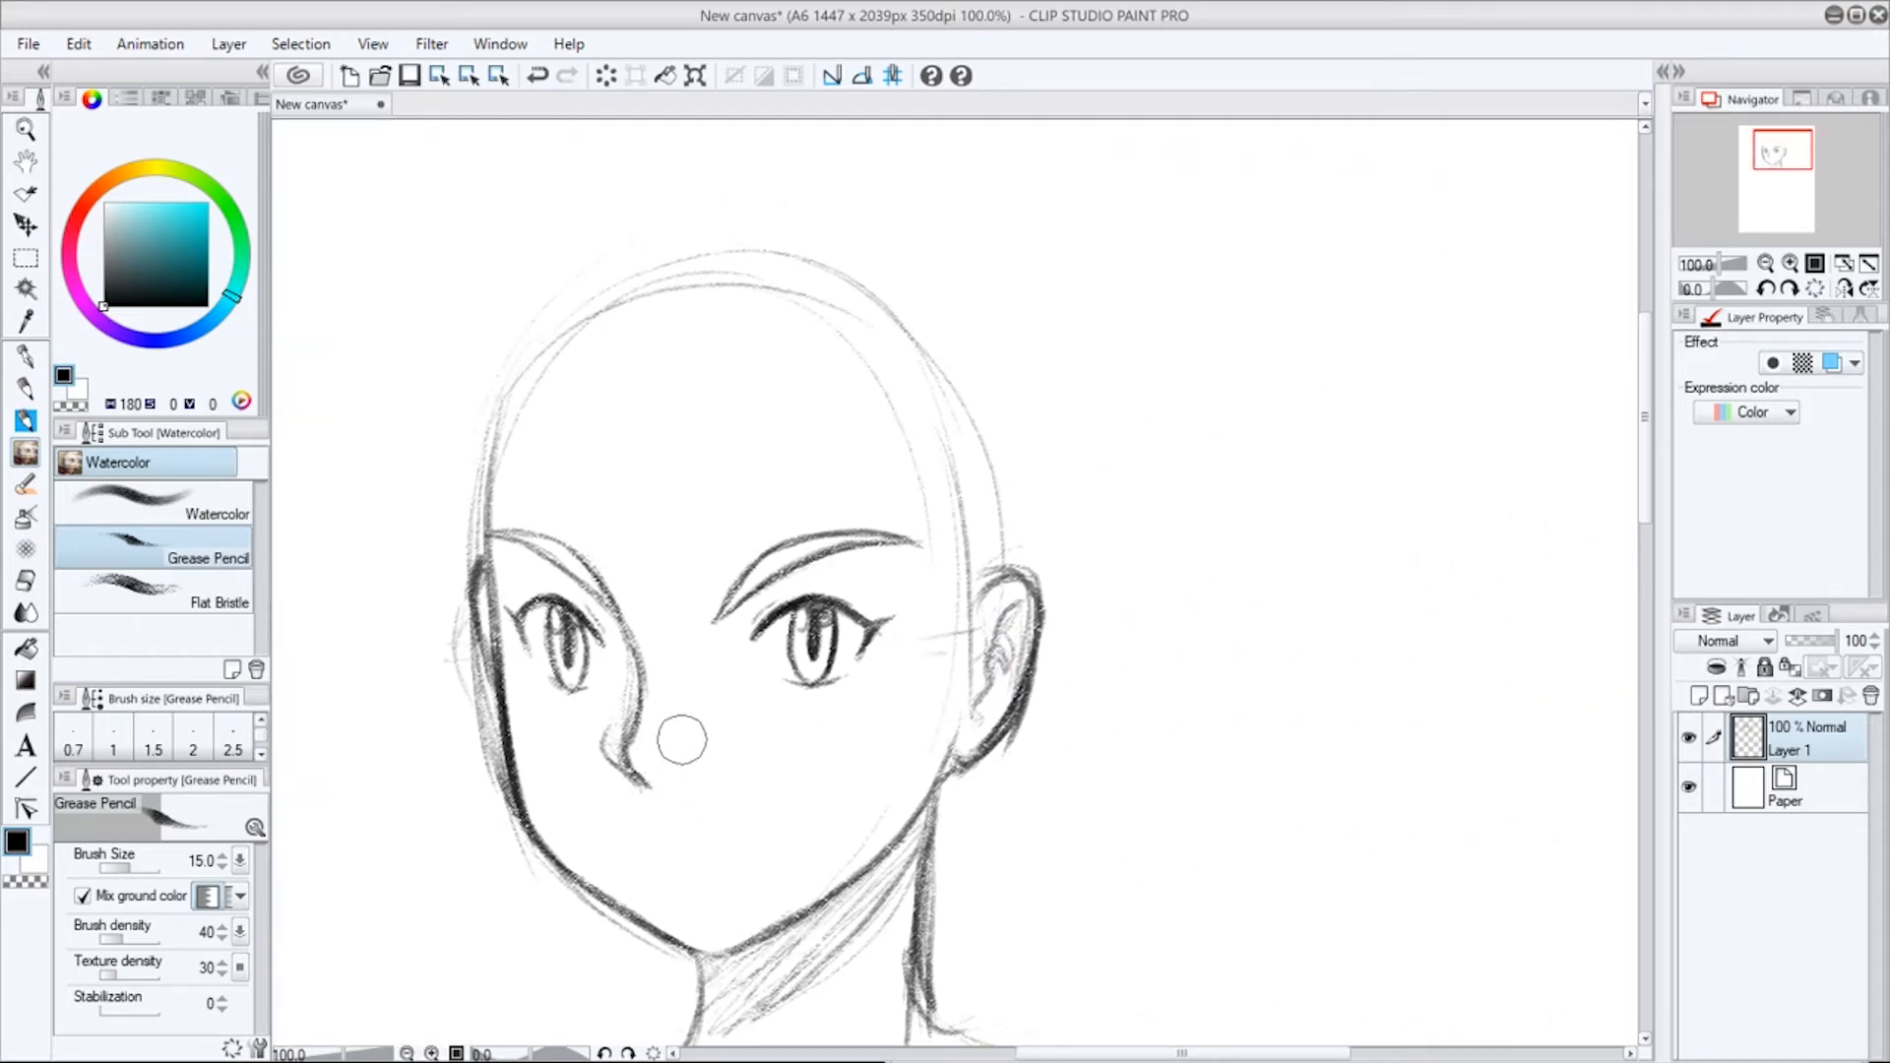
drag(664, 769, 678, 766)
key(ctrl+z)
drag(658, 774, 676, 772)
Draw a slightly smiling mouth line with a short lower-lip mark beneath it, and touch up the nose bridge.
drag(621, 843, 690, 843)
drag(777, 824, 731, 839)
drag(754, 834, 668, 846)
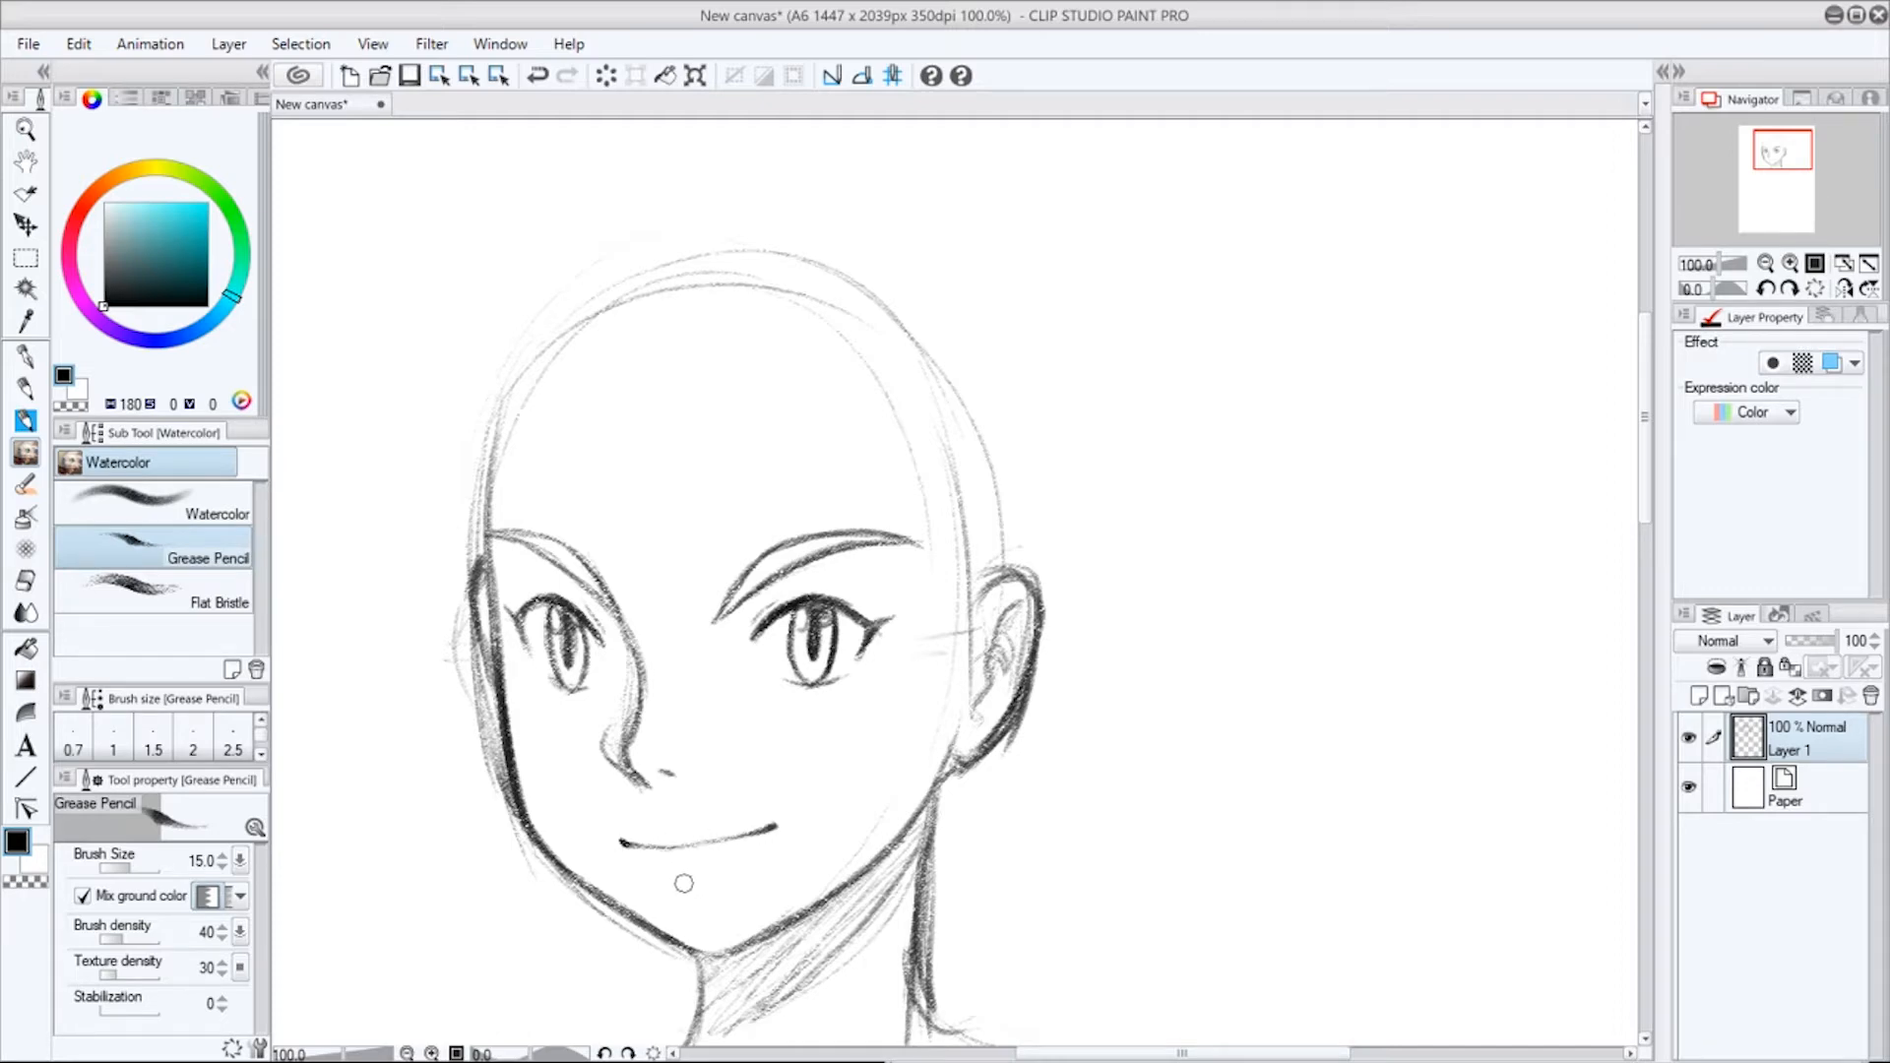
drag(679, 884, 700, 886)
drag(616, 614, 635, 727)
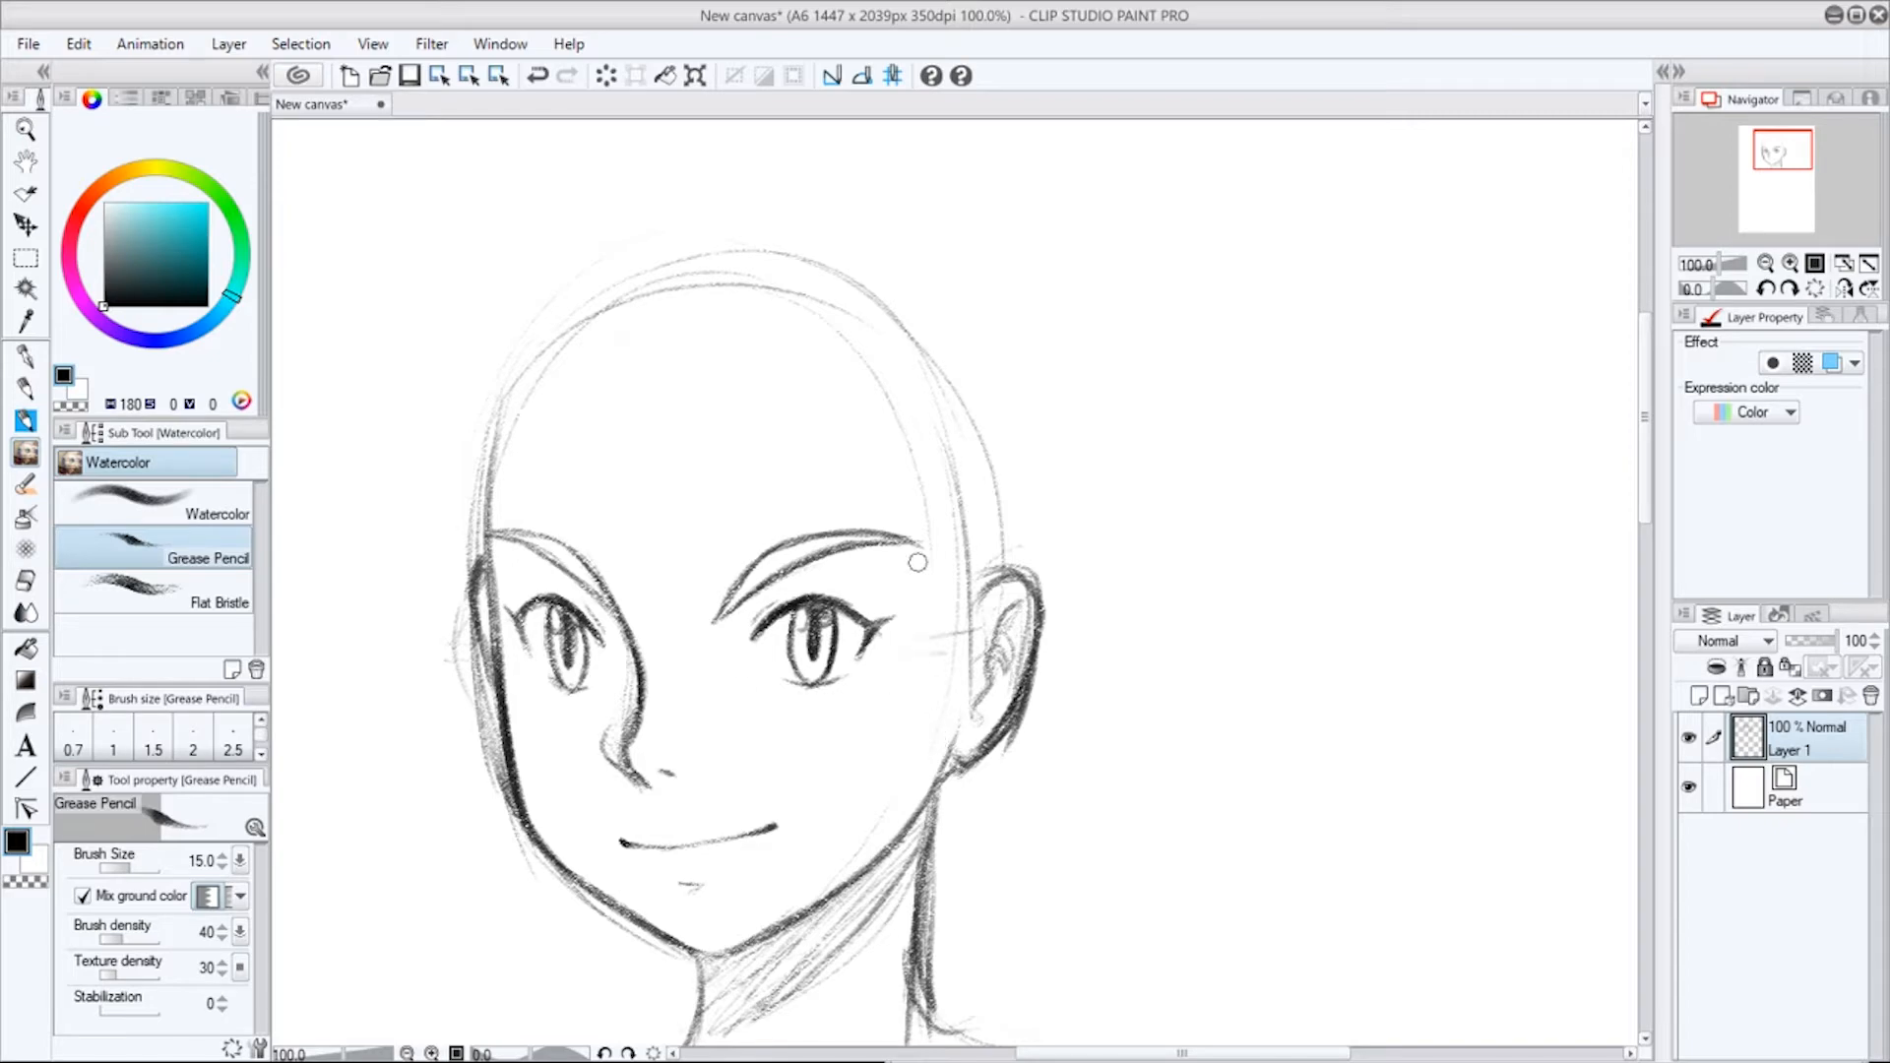
Select the near eye together with its eyebrow using the Lasso marquee.
key(m)
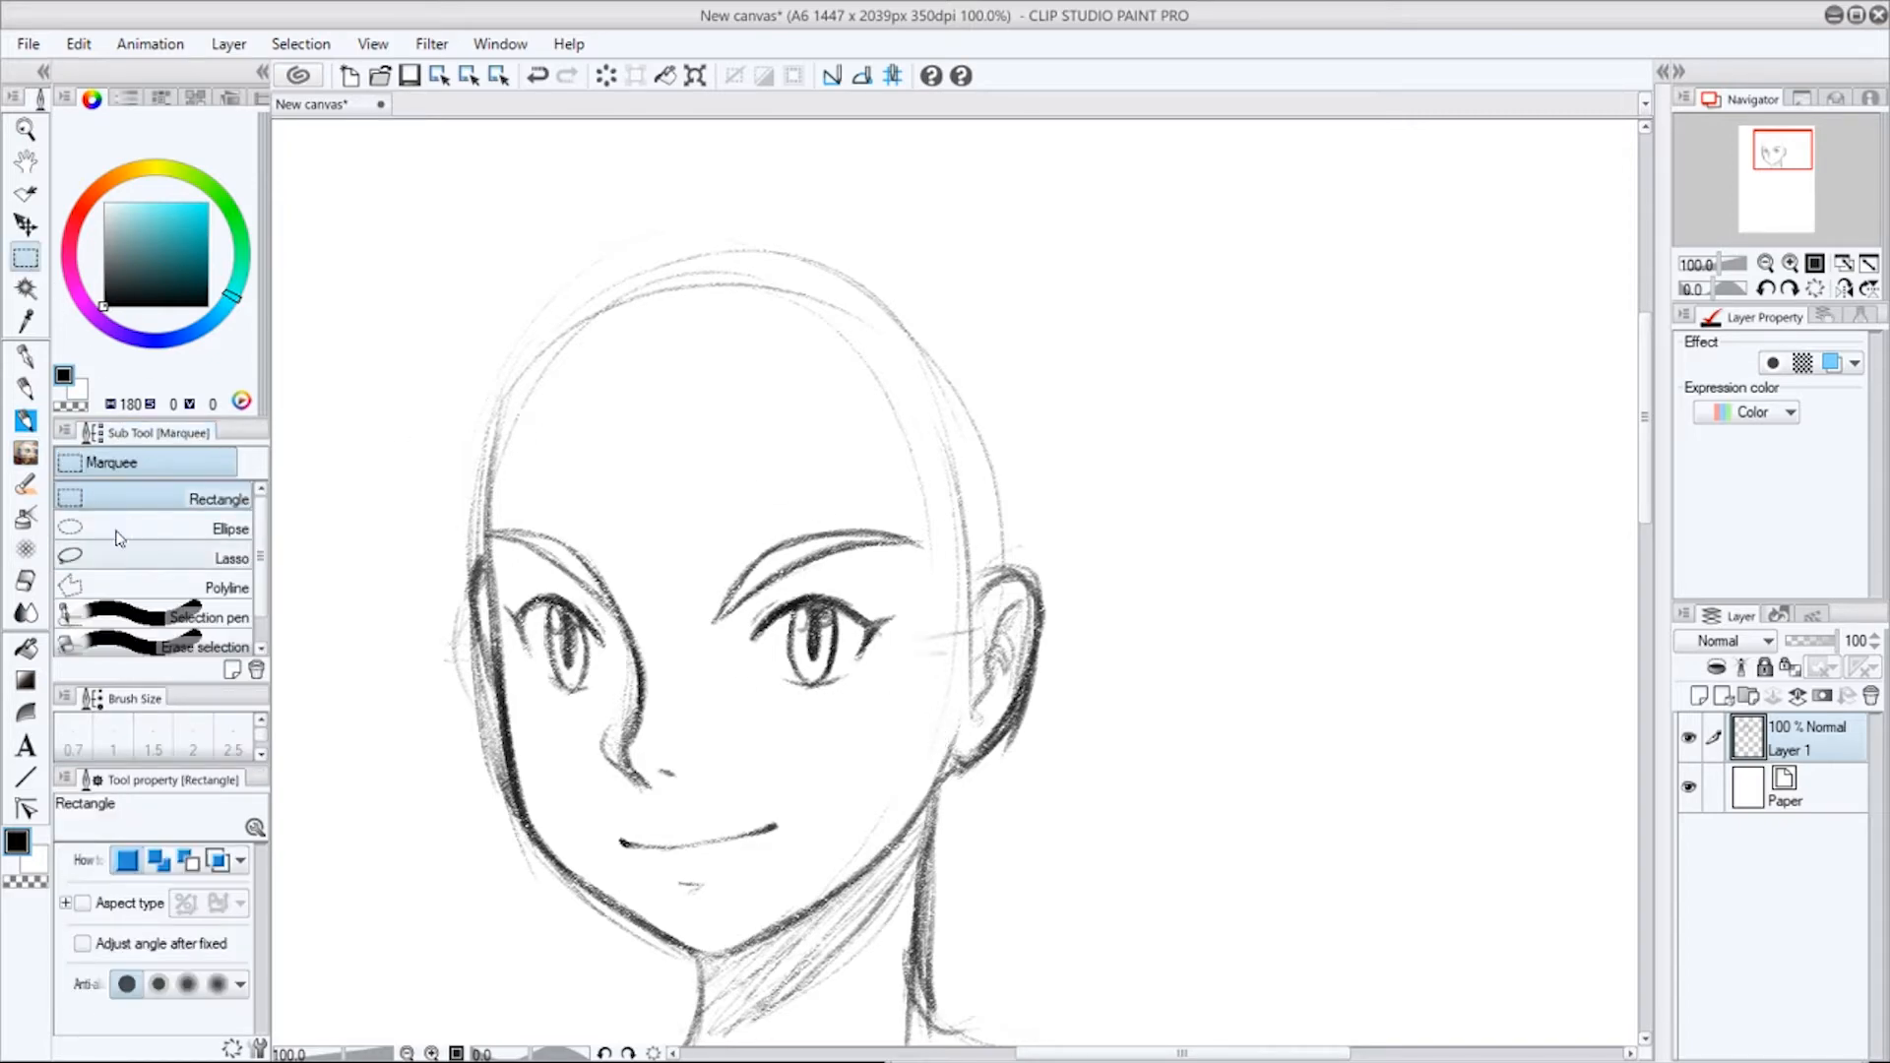
click(118, 557)
mouse_move(830, 729)
mouse_down()
mouse_move(723, 522)
mouse_move(972, 536)
mouse_up()
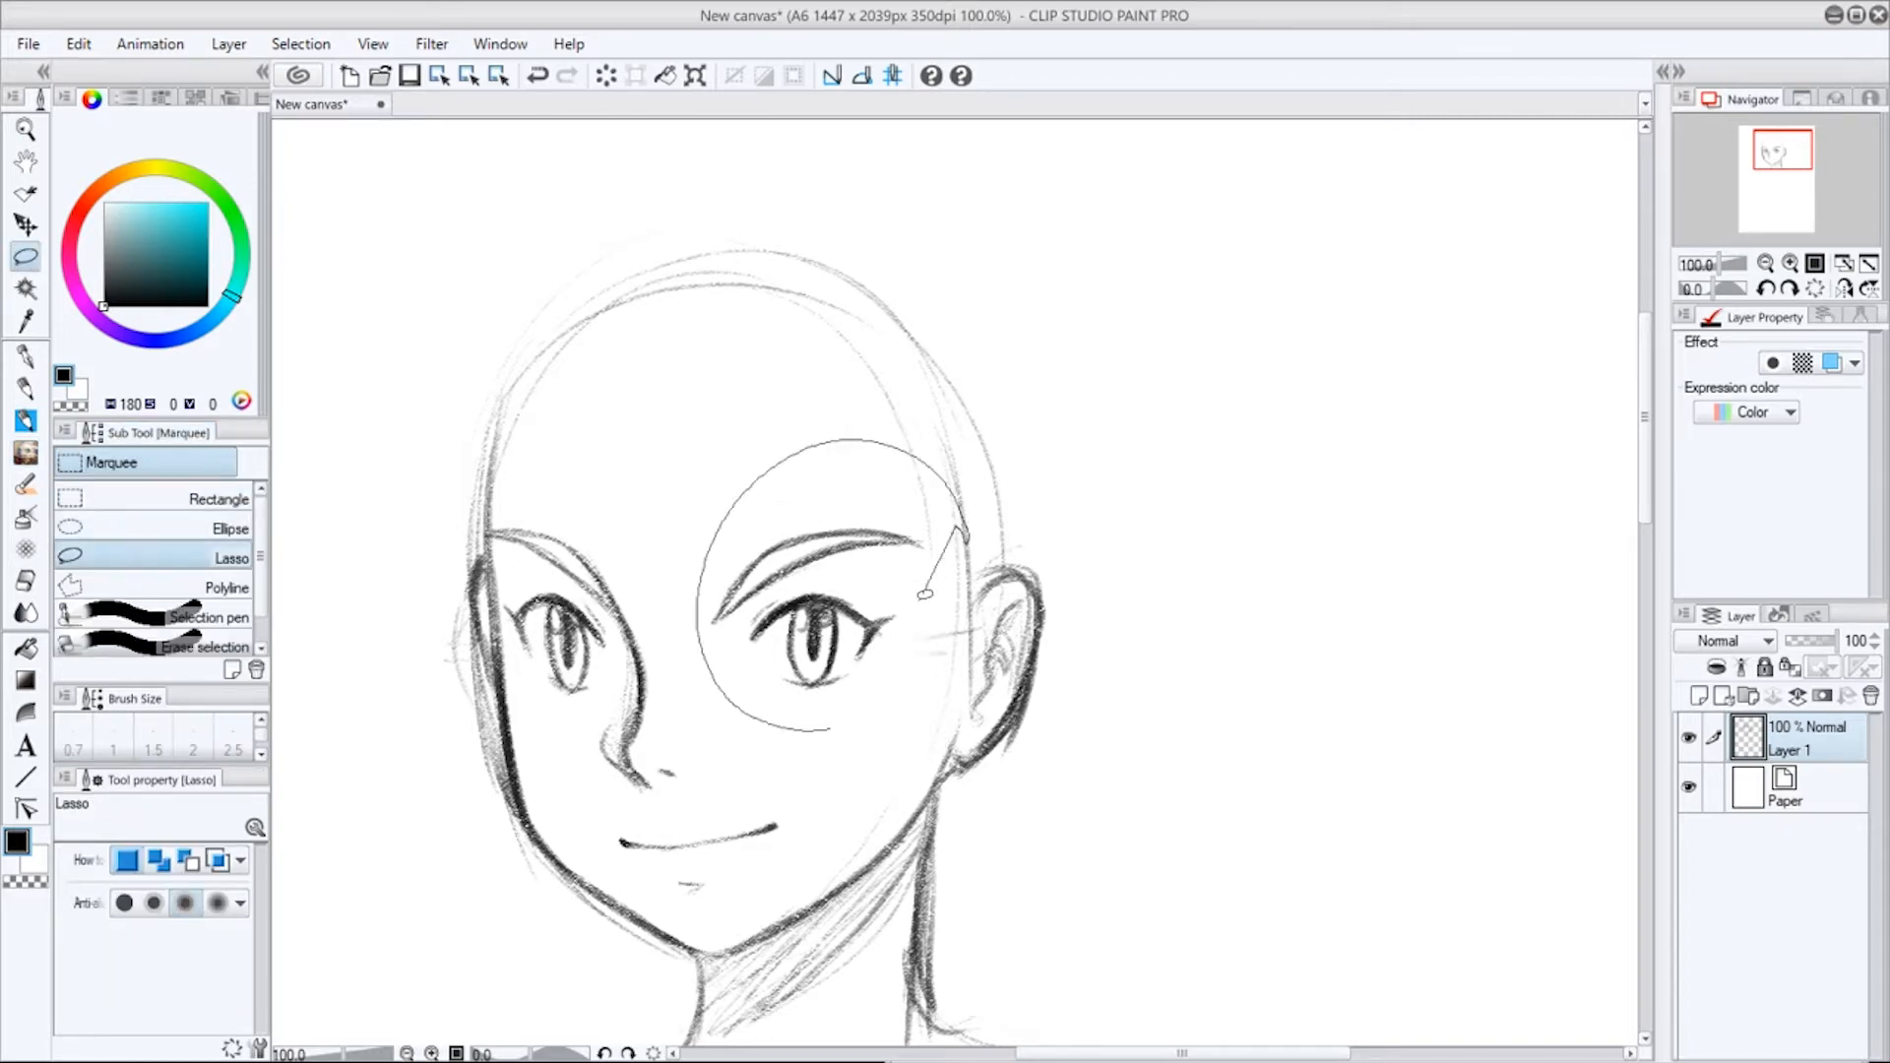
drag(844, 716, 734, 518)
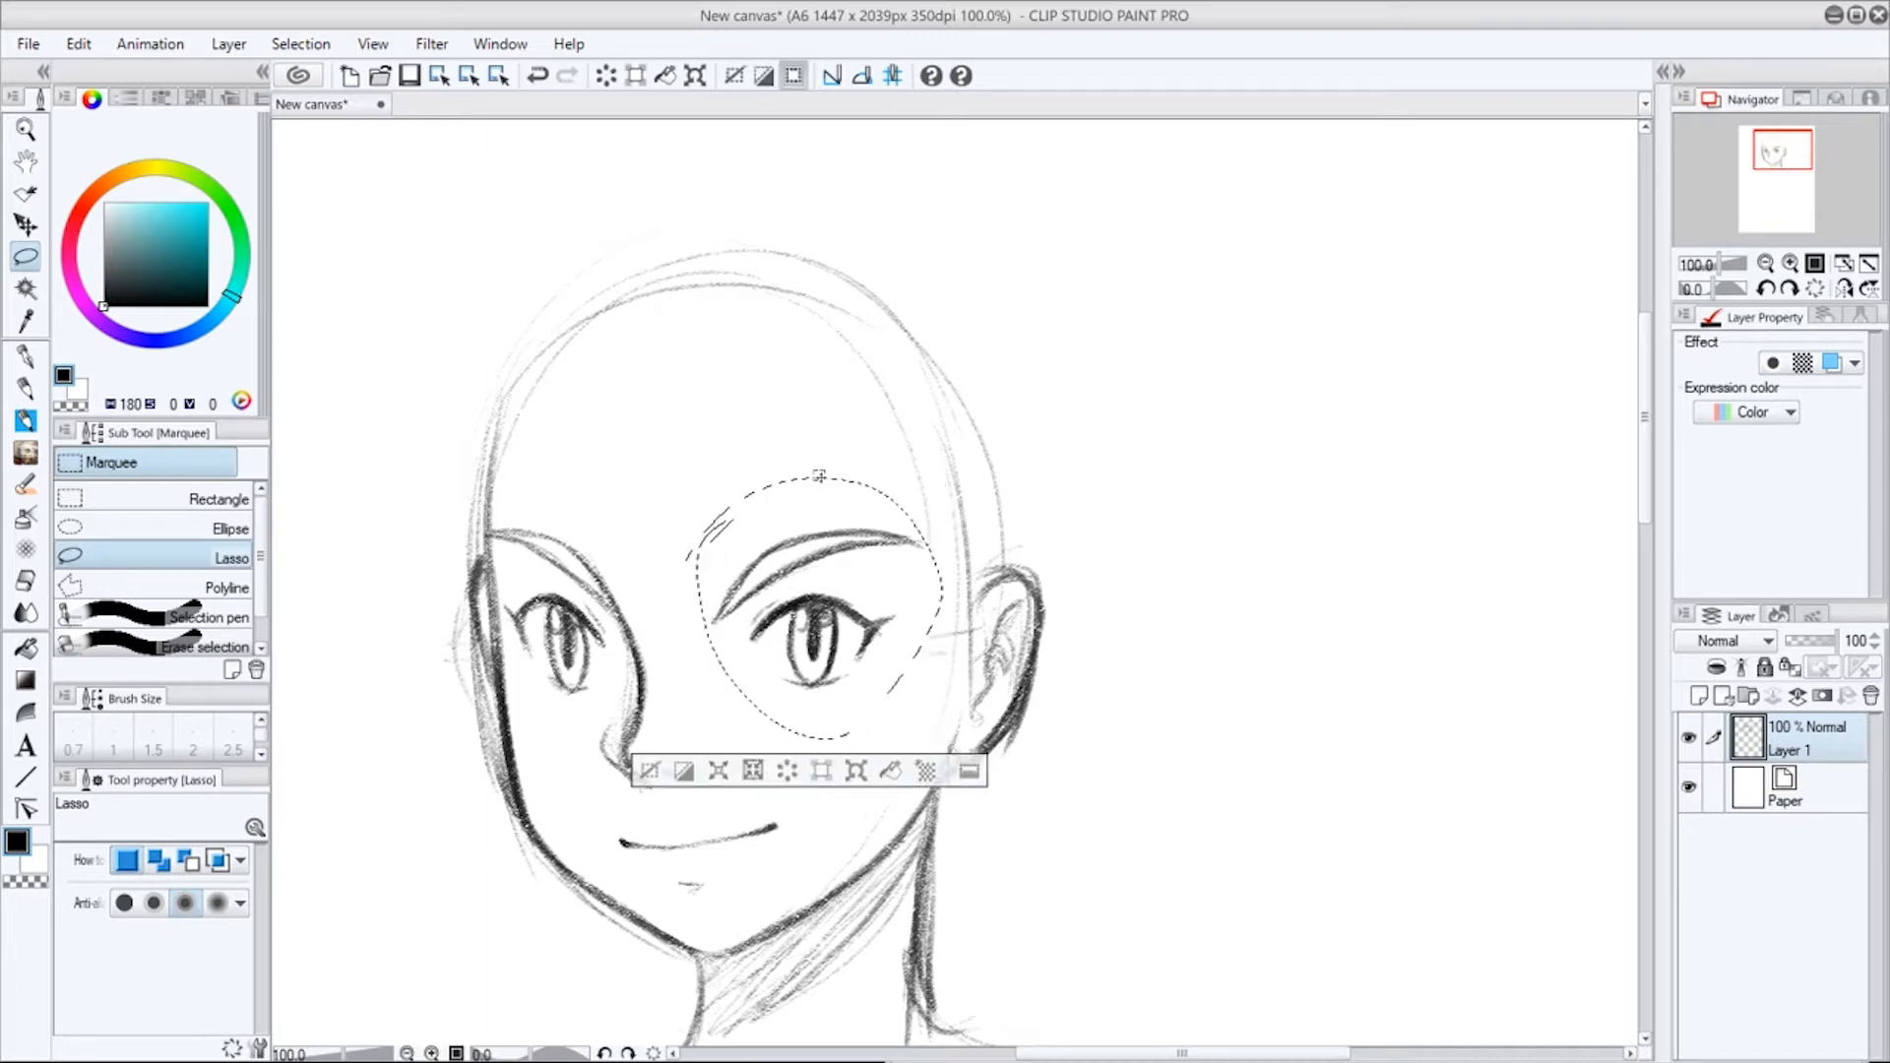
Shift the selected near eye and eyebrow slightly with Move layer, comparing the placement by undoing and redoing the move.
click(26, 225)
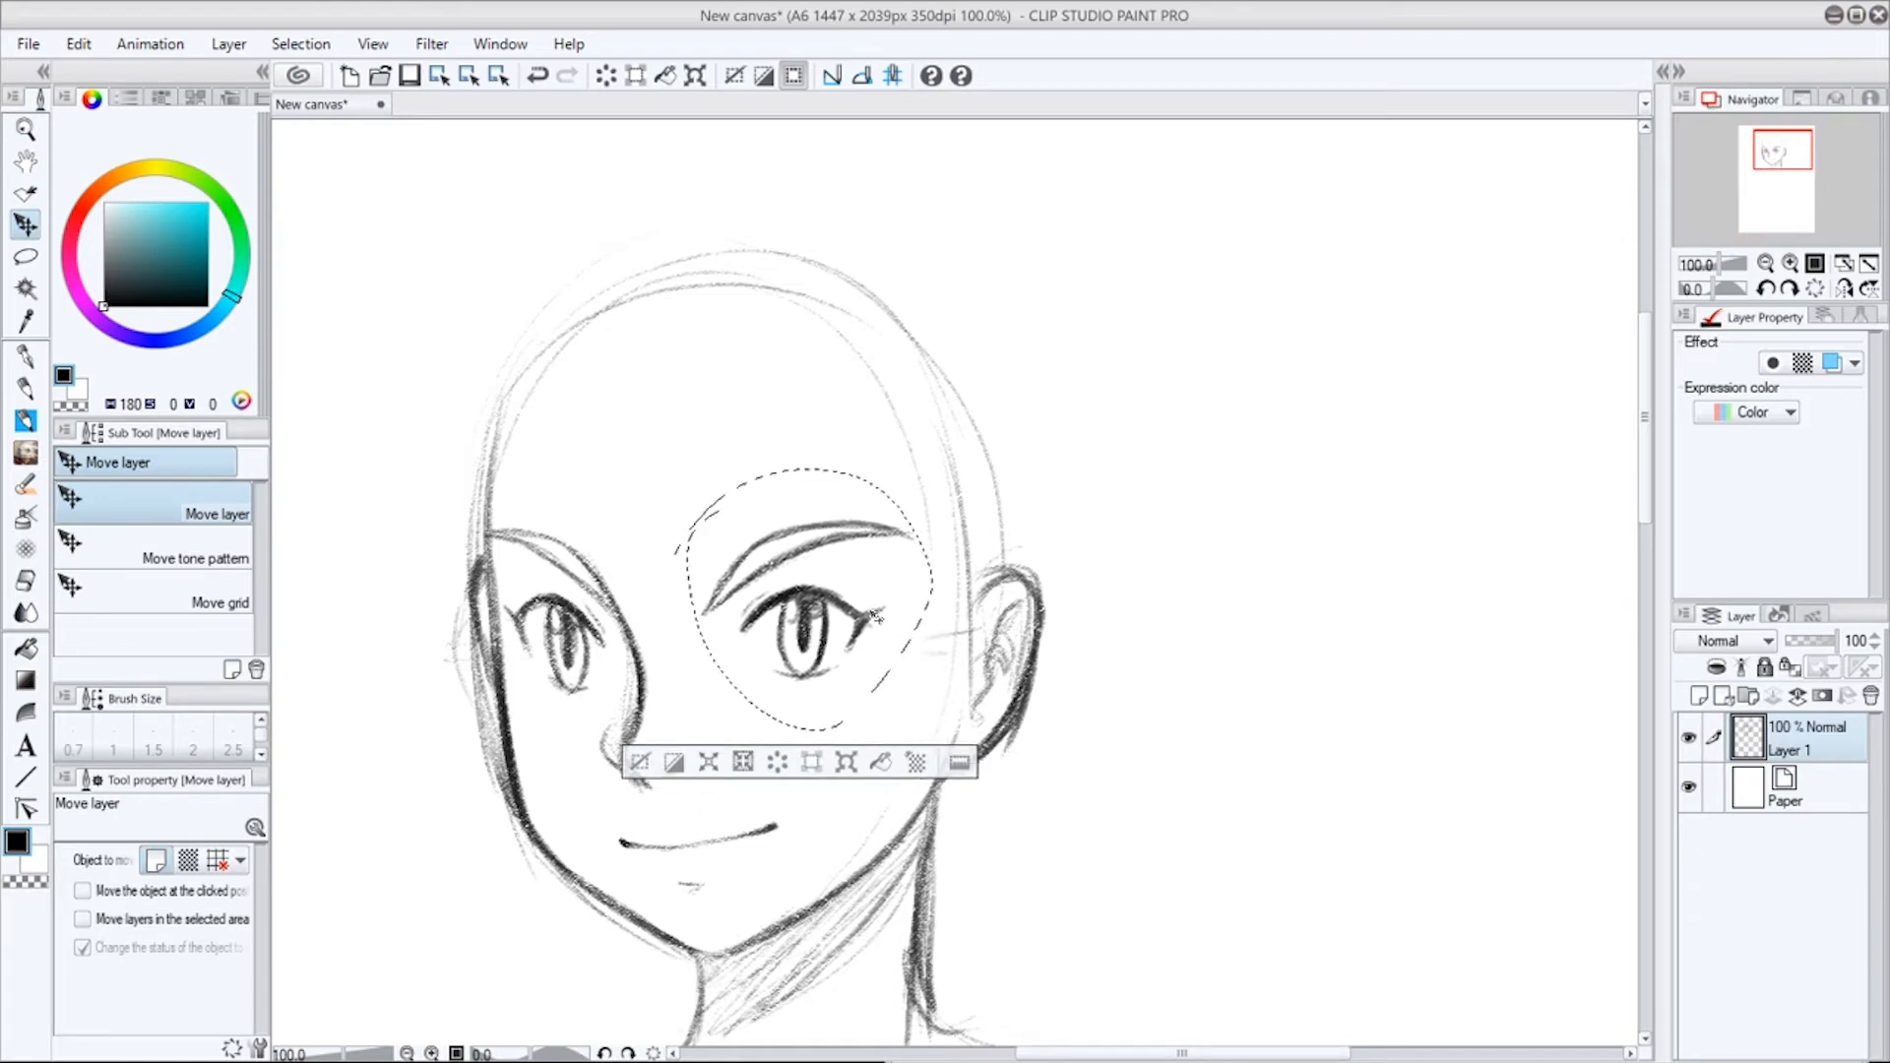
key(ctrl+z)
key(ctrl+y)
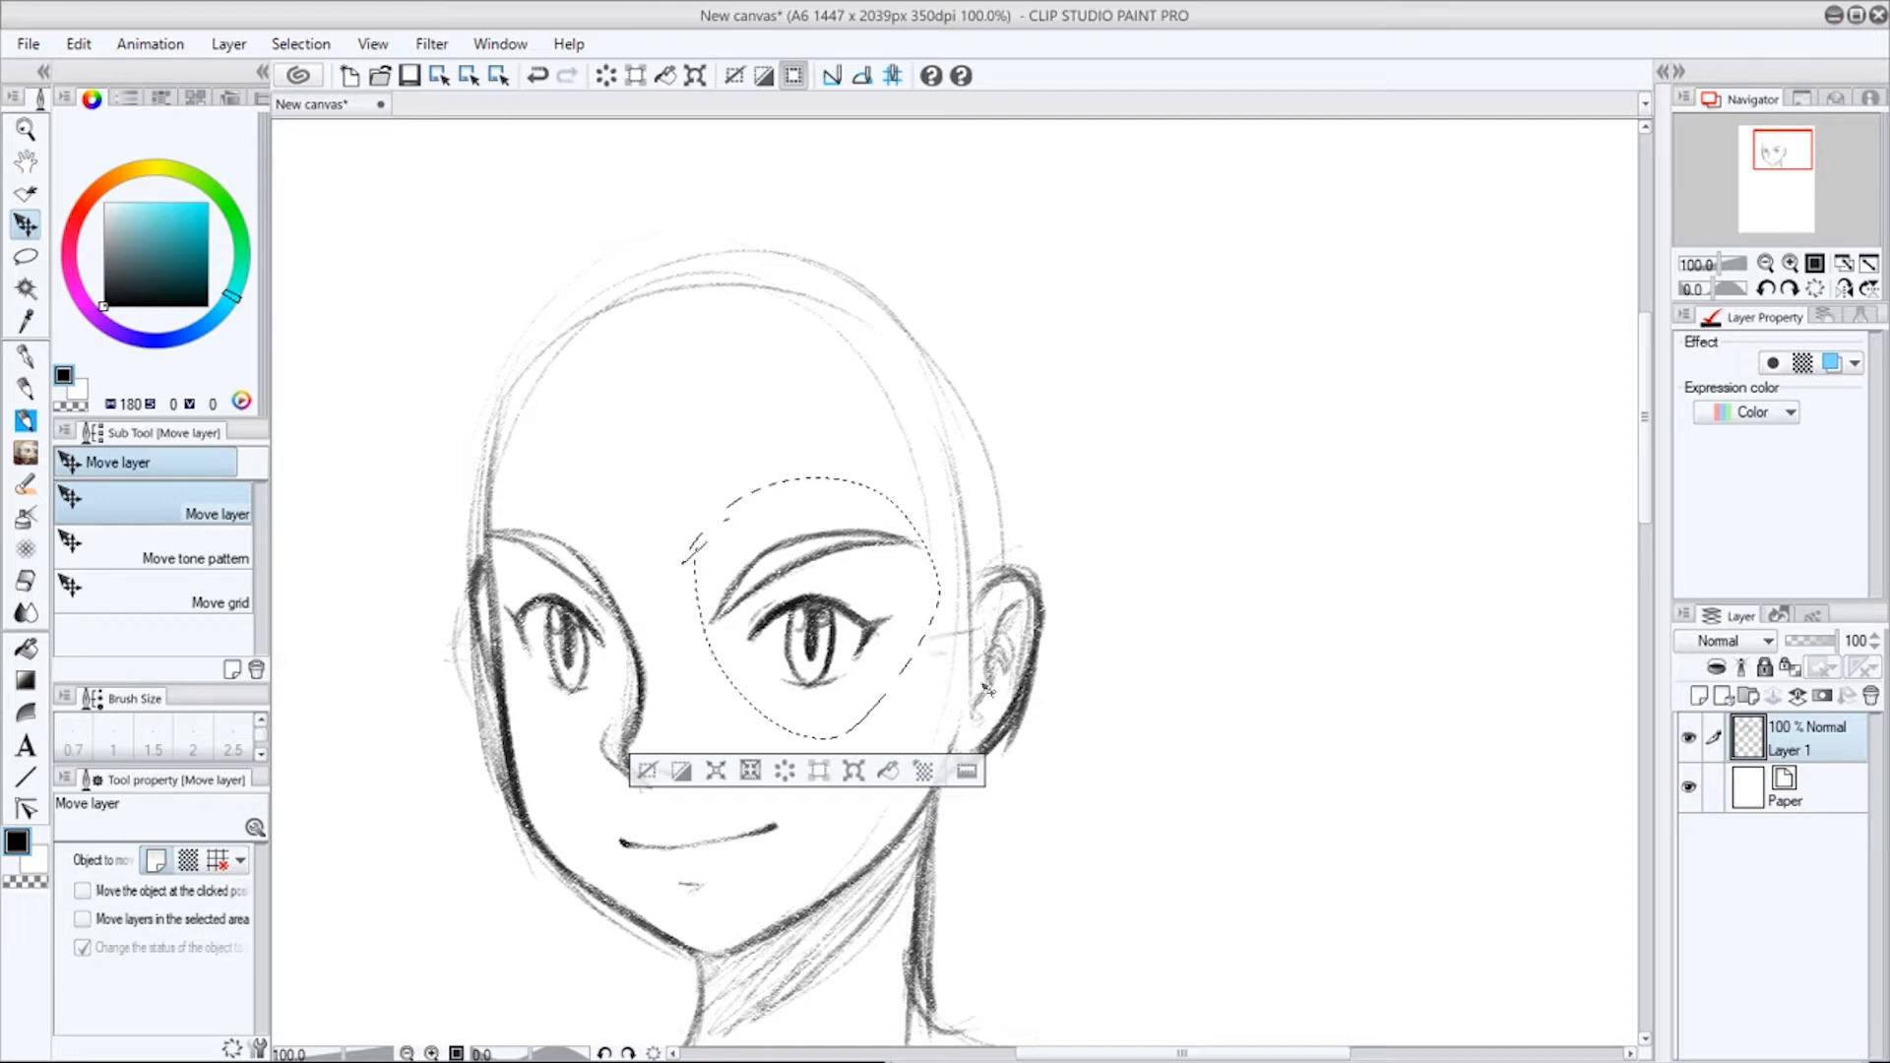
Nudge the selected near eye and eyebrow horizontally toward the ear until they overlap it, to test a wider spacing.
key(Right)
key(Right)
key(Right)
key(Right)
key(Right)
key(Right)
key(Right)
key(Right)
key(Right)
key(Right)
key(Right)
key(Right)
key(Right)
key(Right)
key(Right)
key(Right)
key(Right)
key(Right)
key(Right)
key(Right)
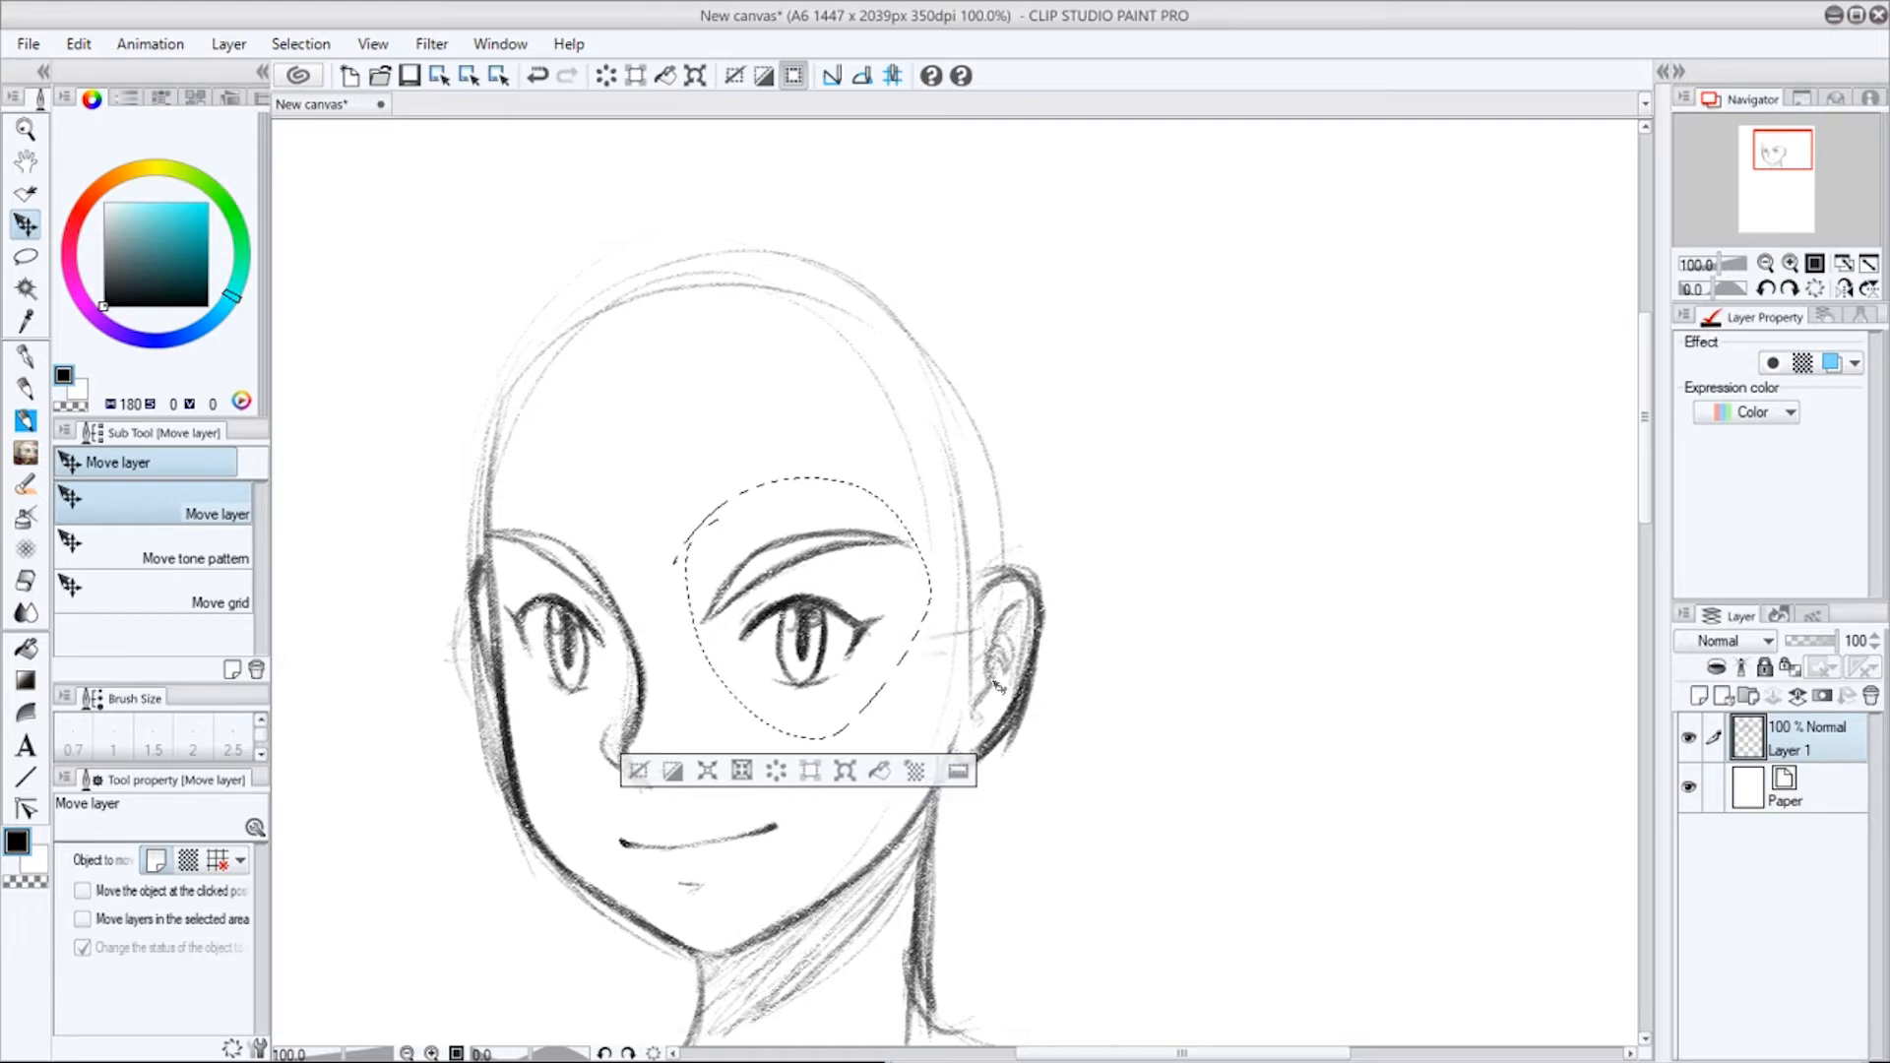
key(Right)
key(Right)
key(Right)
key(Right)
key(Right)
key(Right)
key(Right)
key(Right)
key(Right)
key(Right)
key(Right)
key(Right)
key(Right)
key(Right)
key(Right)
key(Right)
key(Right)
key(Right)
key(Right)
key(Right)
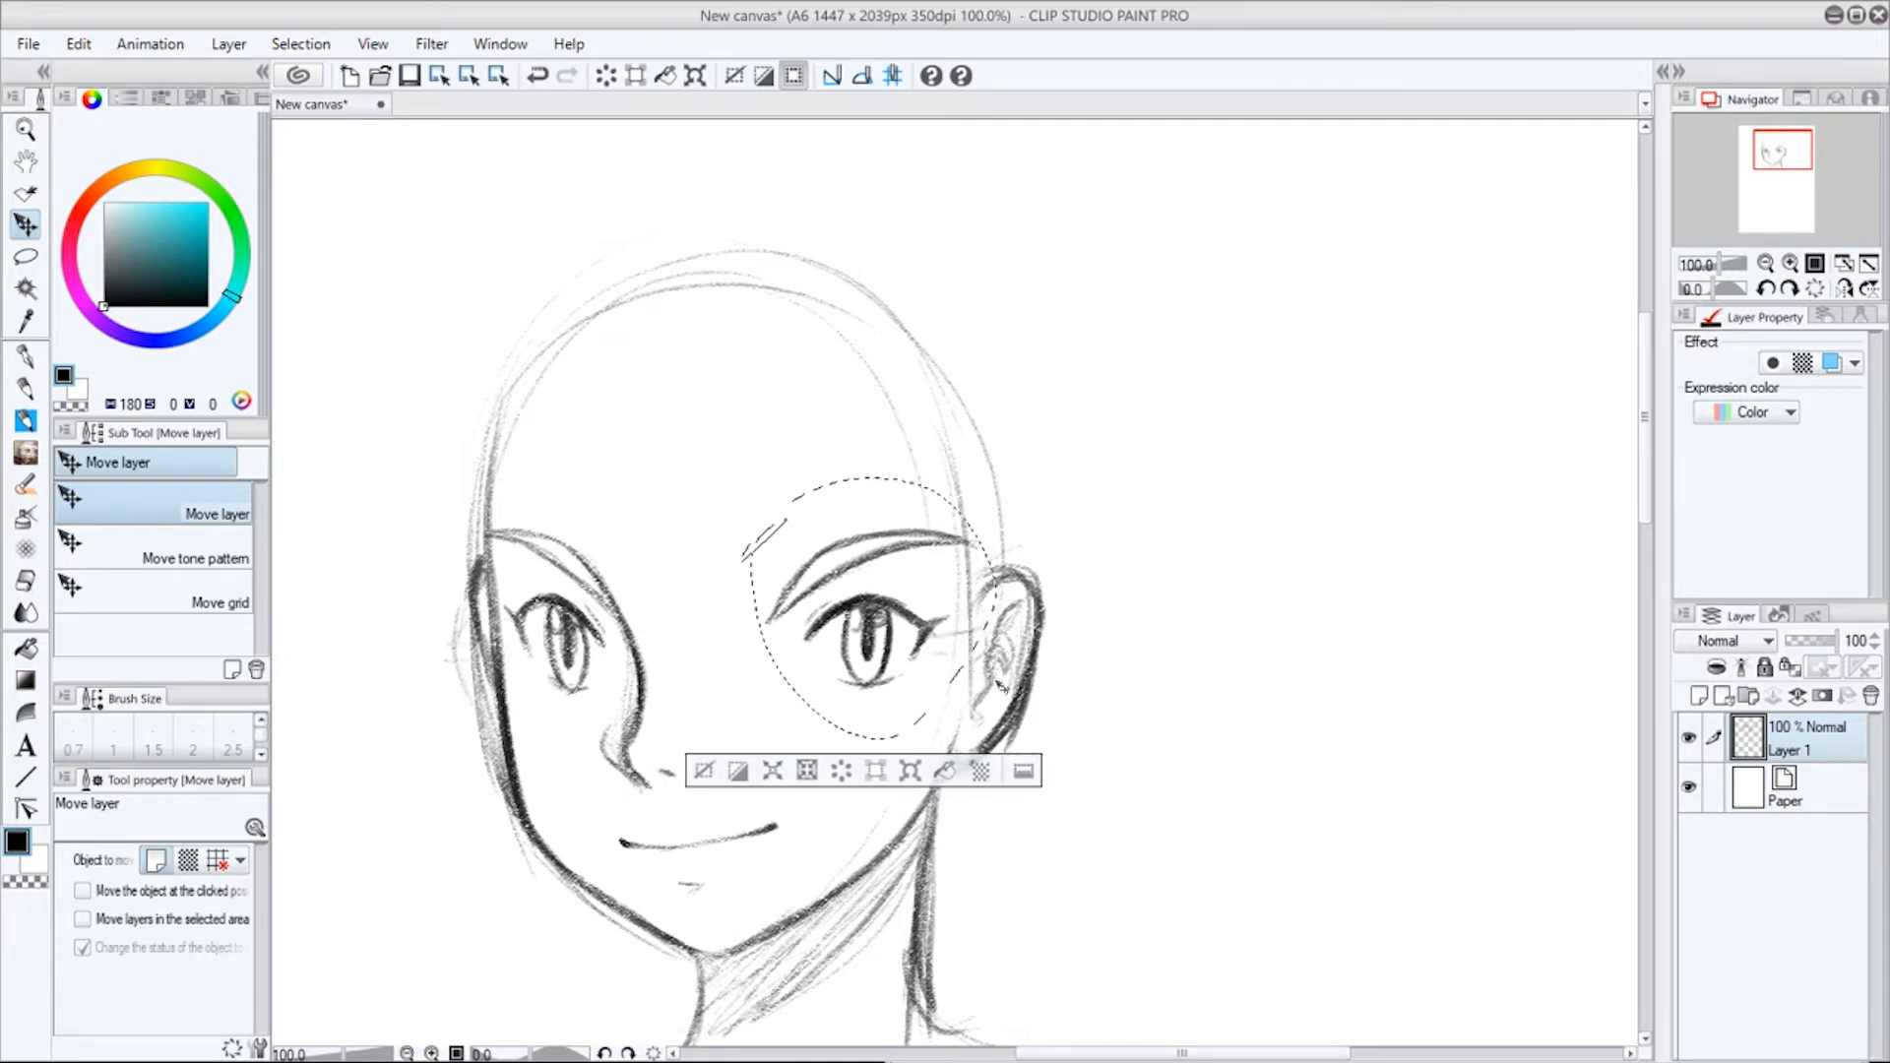
key(Right)
key(Right)
key(Right)
key(Right)
key(Right)
key(Right)
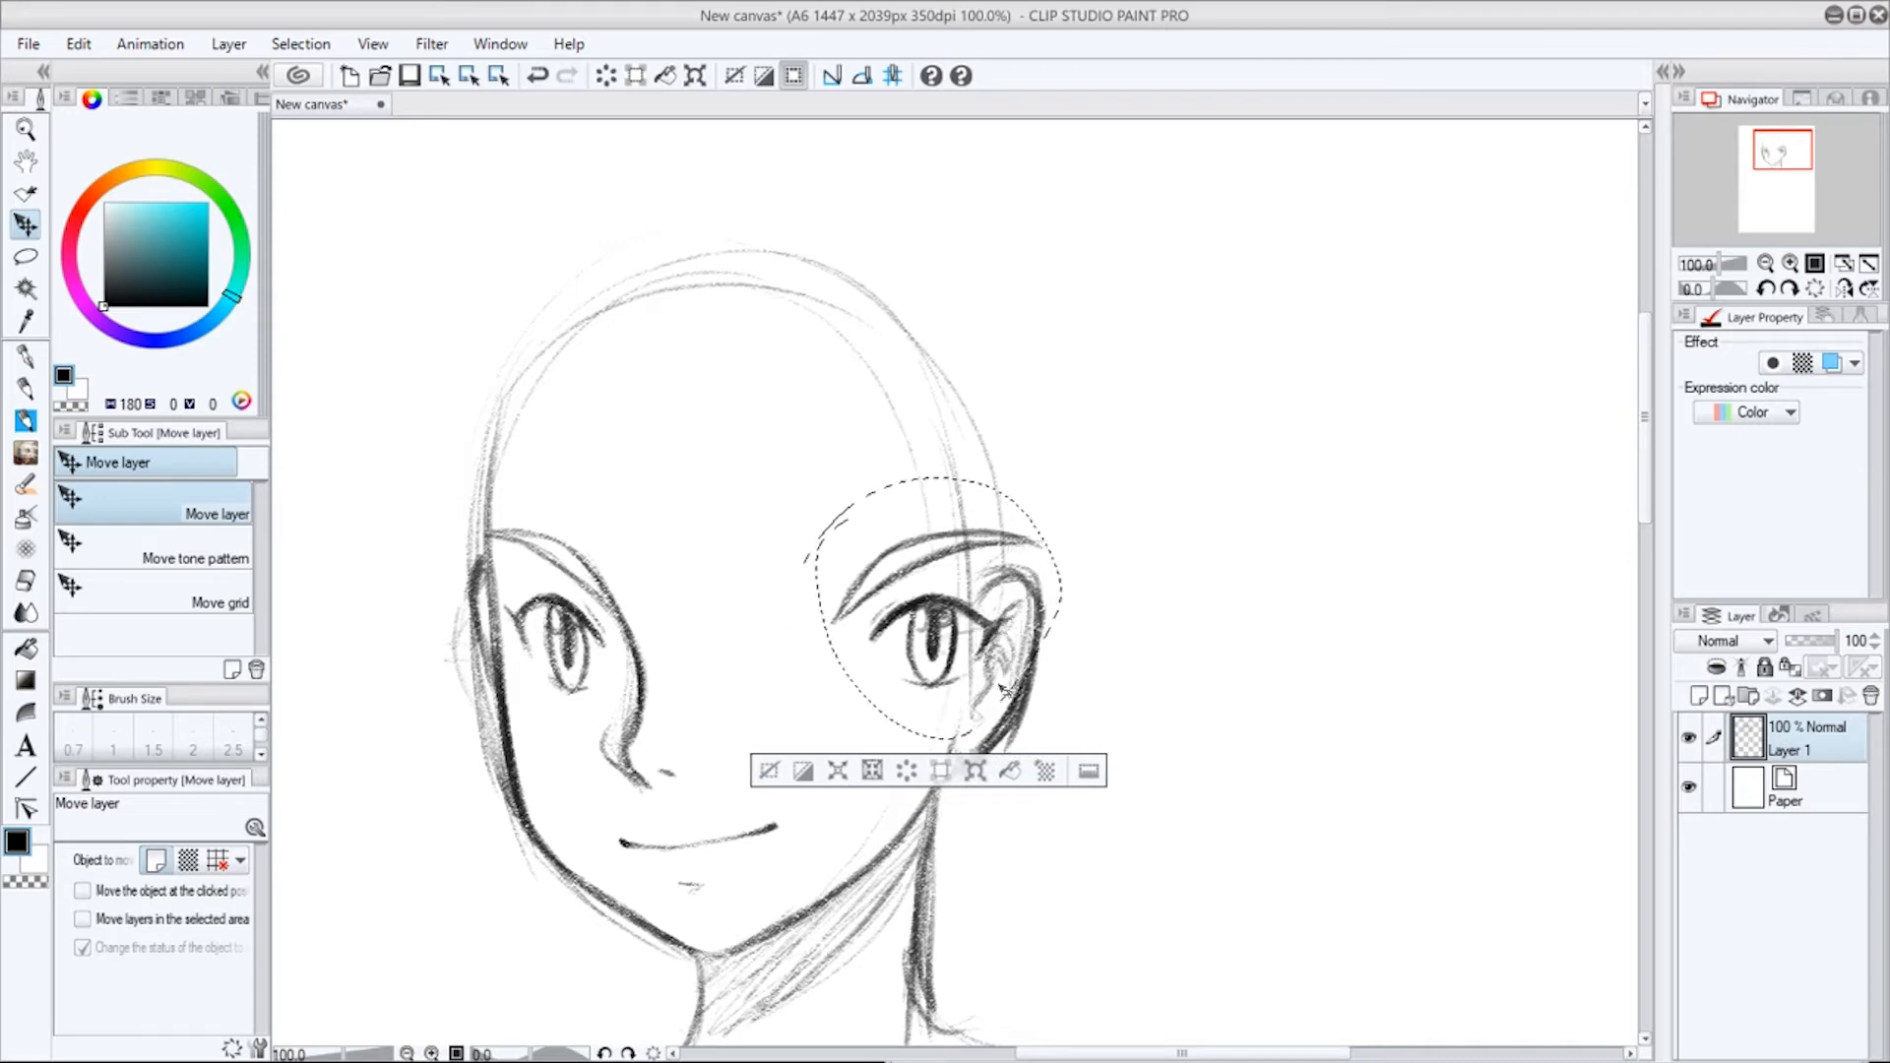
Nudge the near eye and eyebrow back toward the nose, slightly closer than they originally were, and deselect them.
key(Left)
key(Left)
key(Left)
key(Left)
key(Left)
key(Left)
key(Left)
key(Left)
key(Left)
key(Left)
key(Left)
key(Left)
key(Left)
key(Left)
key(Left)
key(Left)
key(Left)
key(Left)
key(Left)
key(Left)
key(Left)
key(Left)
key(Left)
key(Left)
key(Left)
key(Left)
key(Left)
key(Left)
key(Left)
key(Left)
key(Left)
key(Left)
key(Left)
key(Left)
key(Left)
key(Left)
key(Left)
key(Left)
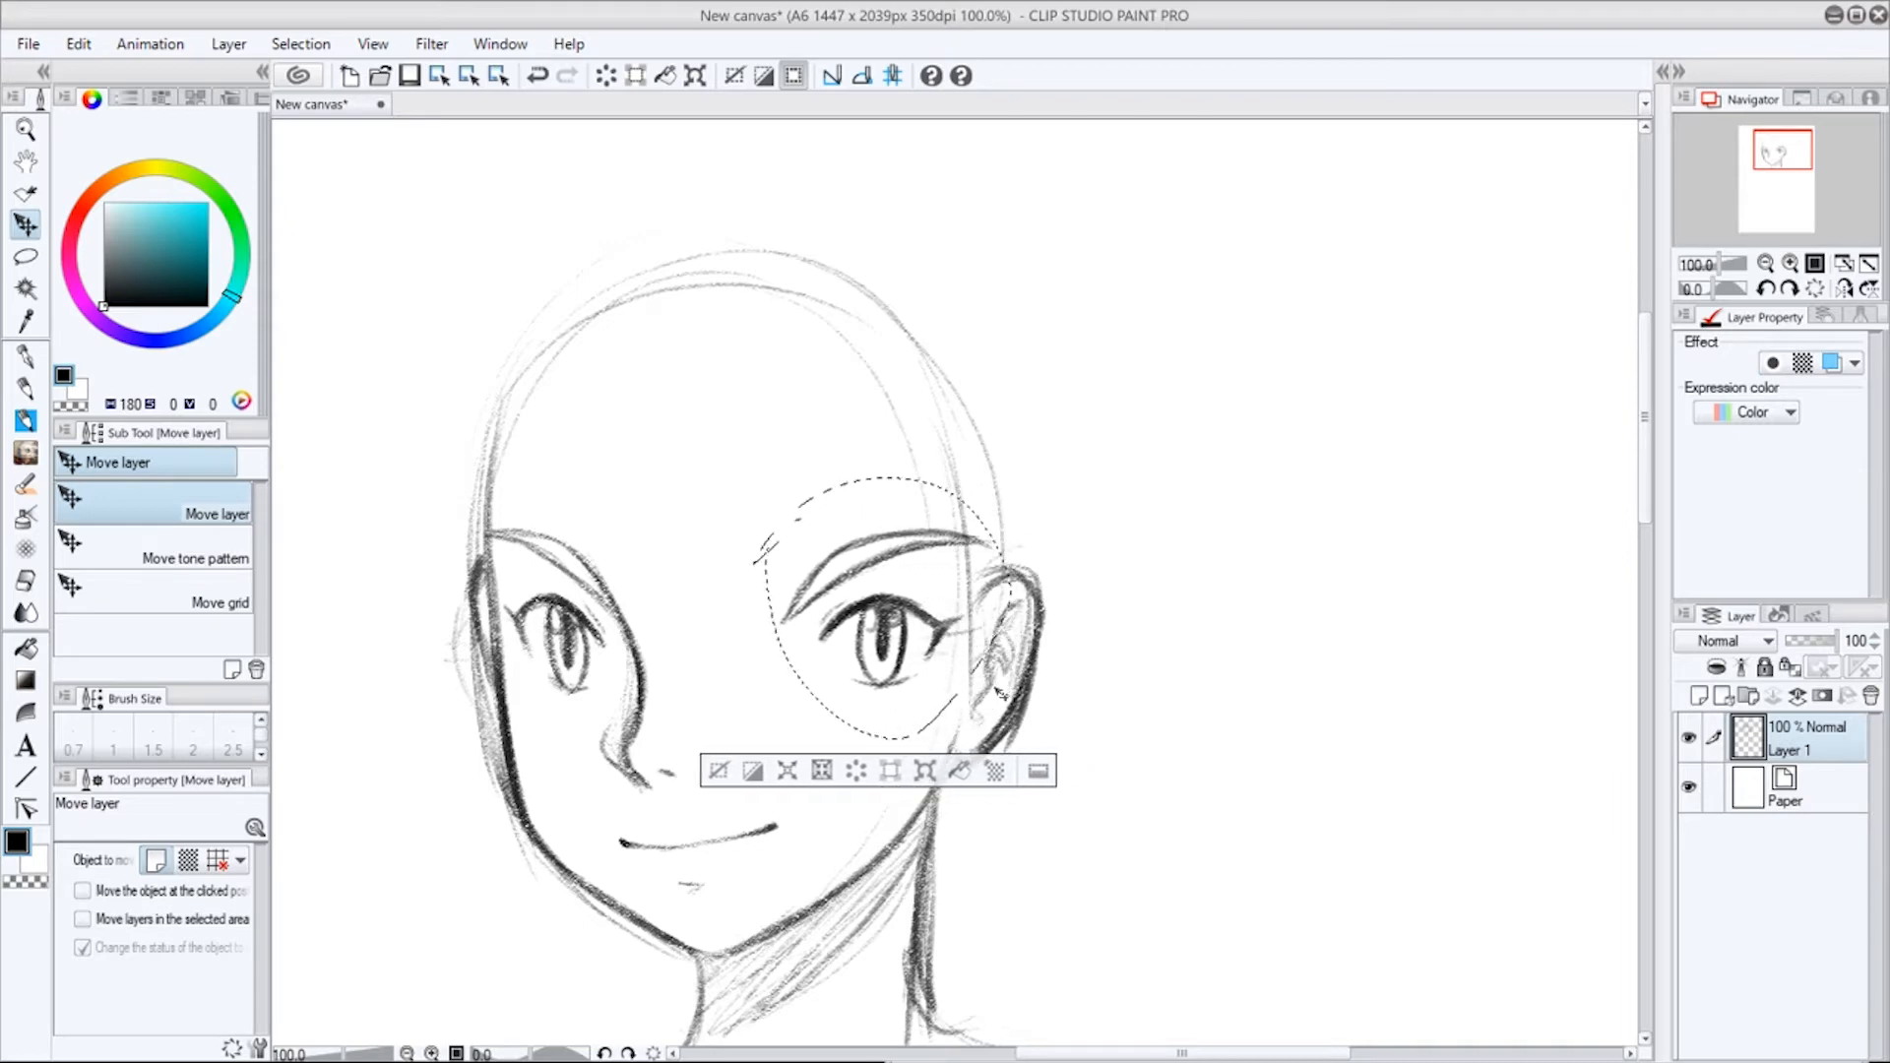
key(Left)
key(Left)
key(Left)
key(Left)
key(Left)
key(Left)
key(Left)
key(Left)
key(Left)
key(Left)
key(Left)
key(Left)
key(Left)
key(Left)
key(Left)
key(Left)
key(Left)
key(Left)
key(Left)
key(Left)
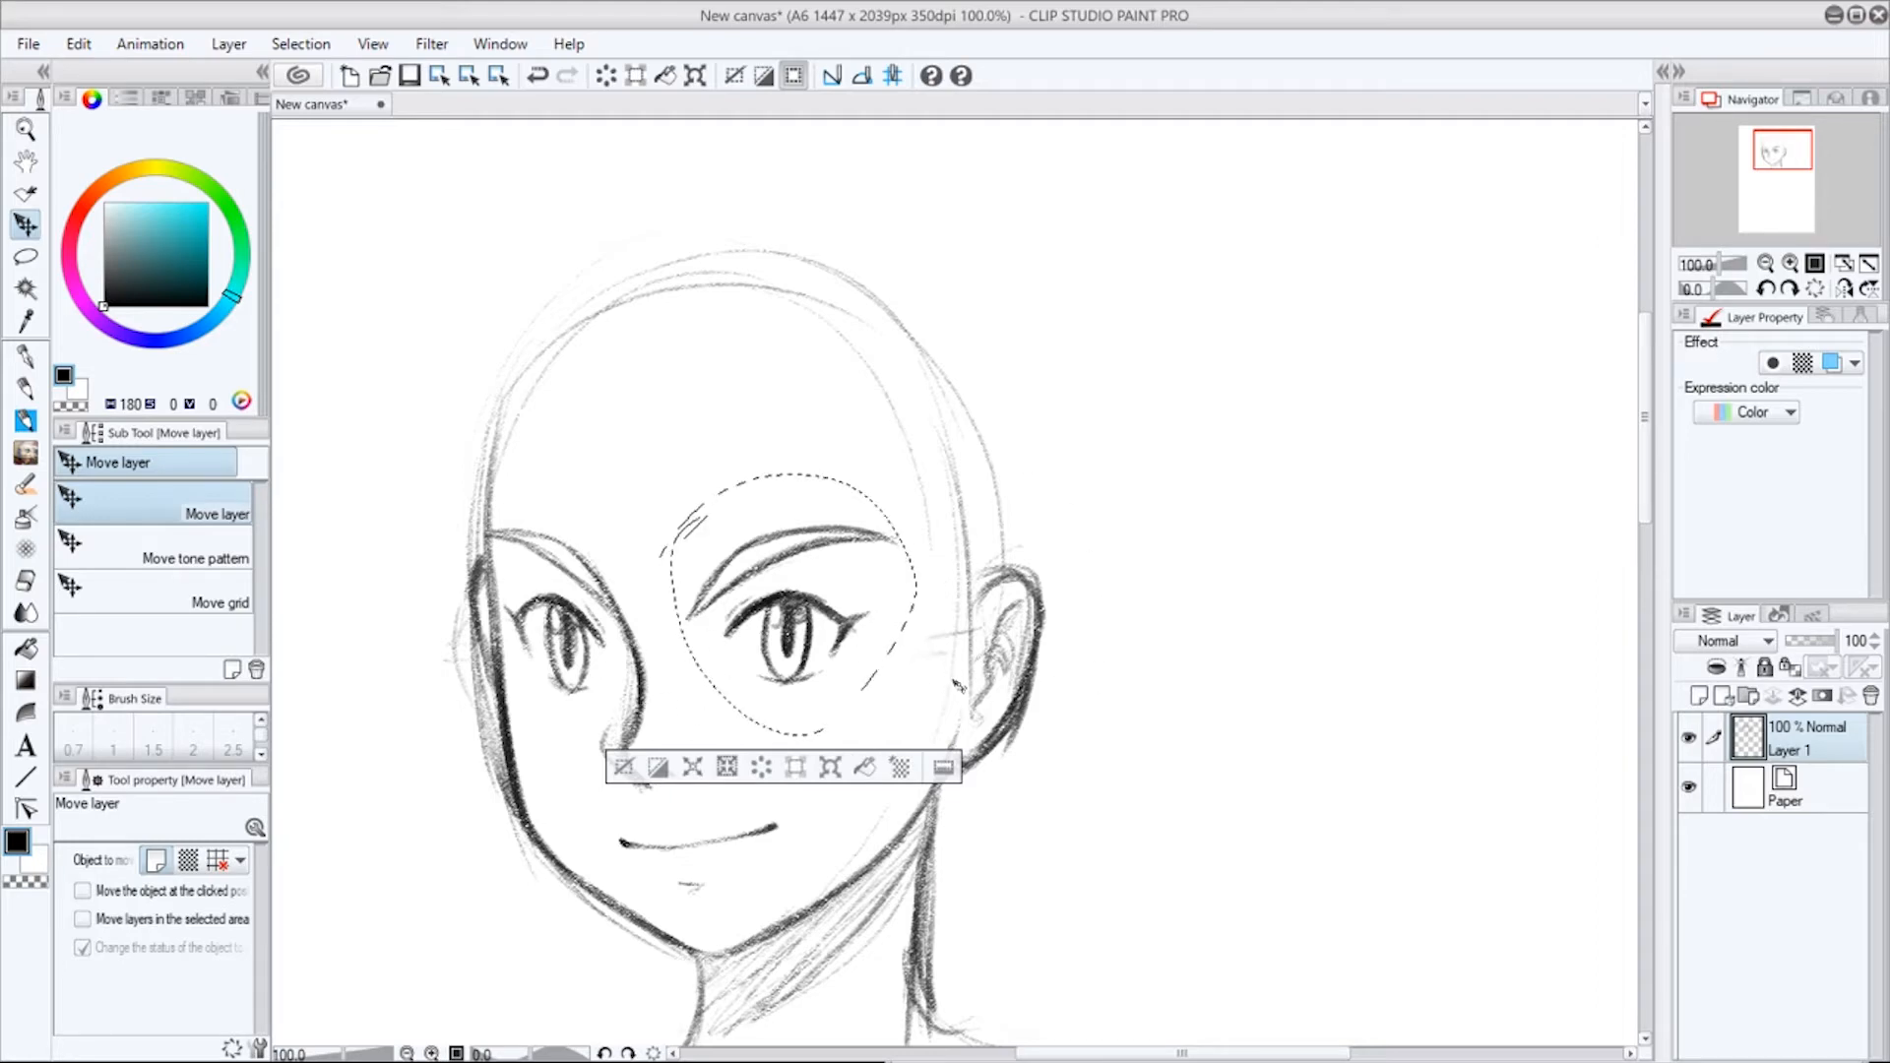
key(ctrl+d)
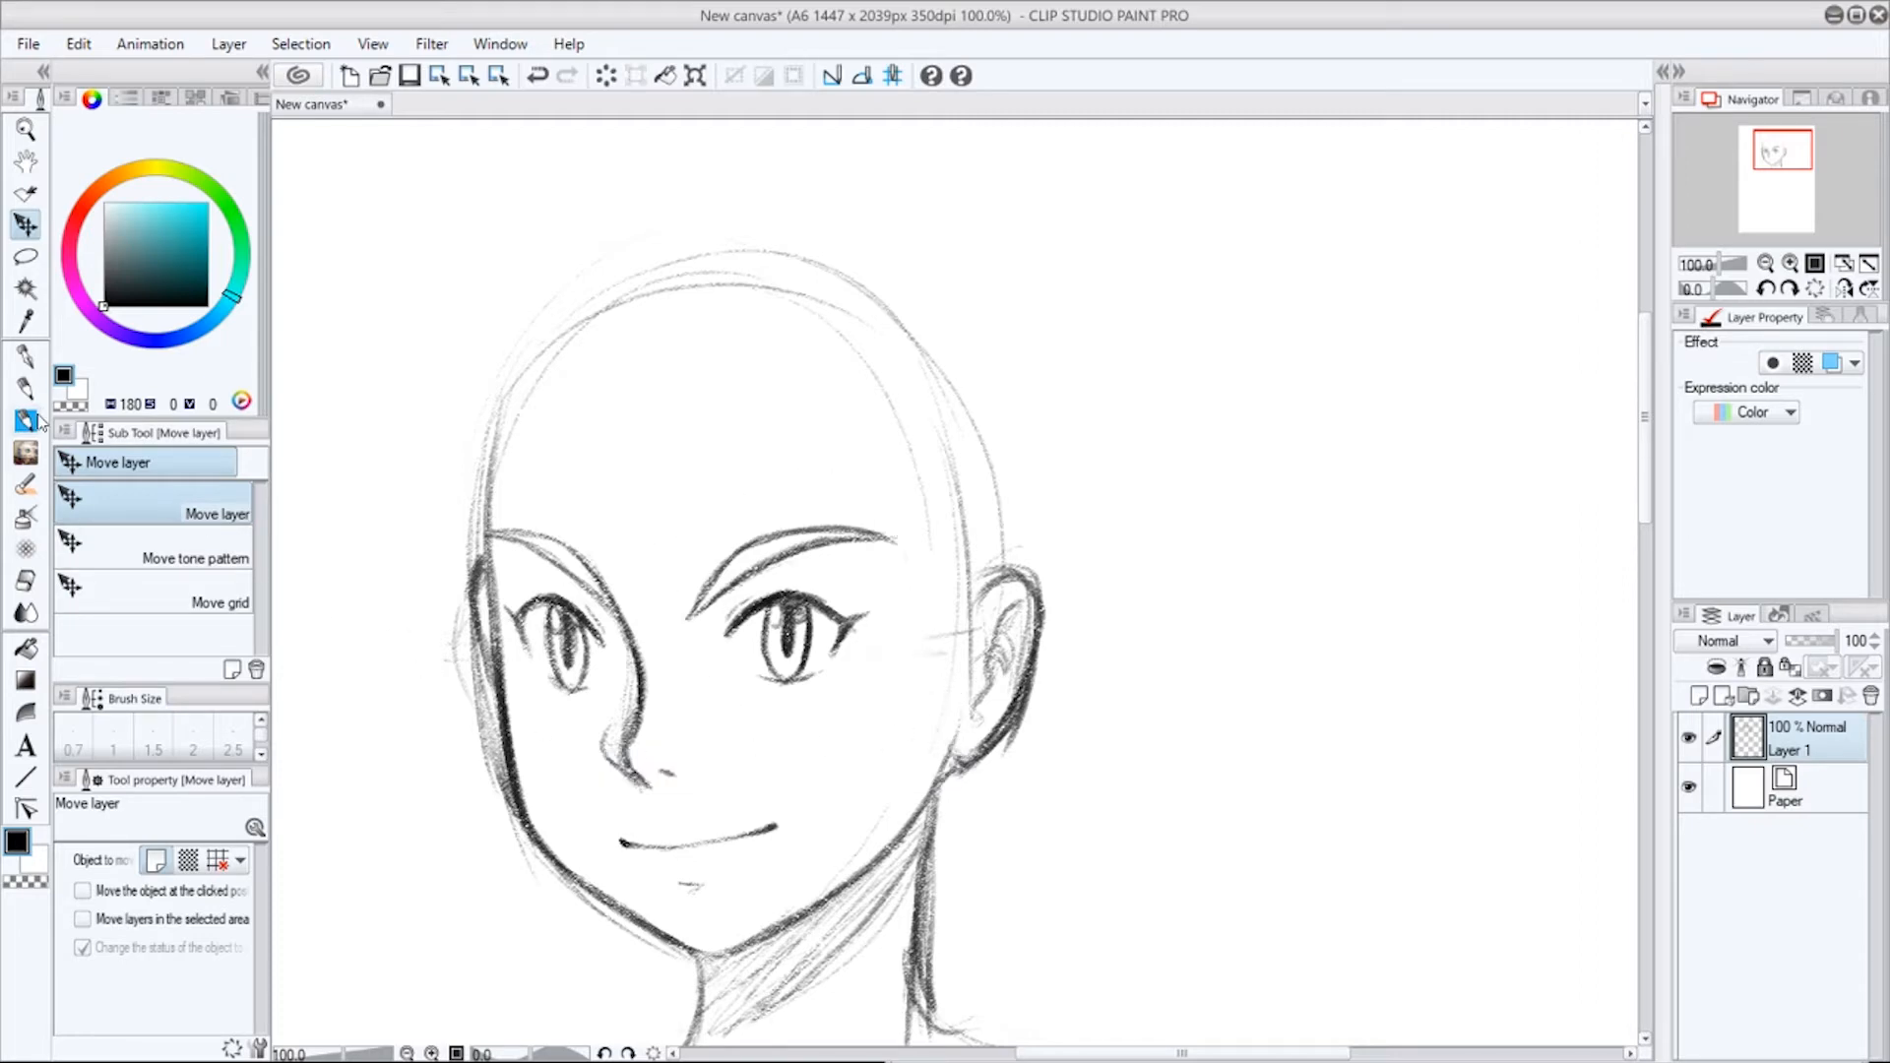
Draw a short line sloping from the base of the neck toward the near shoulder with Grease Pencil.
key(b)
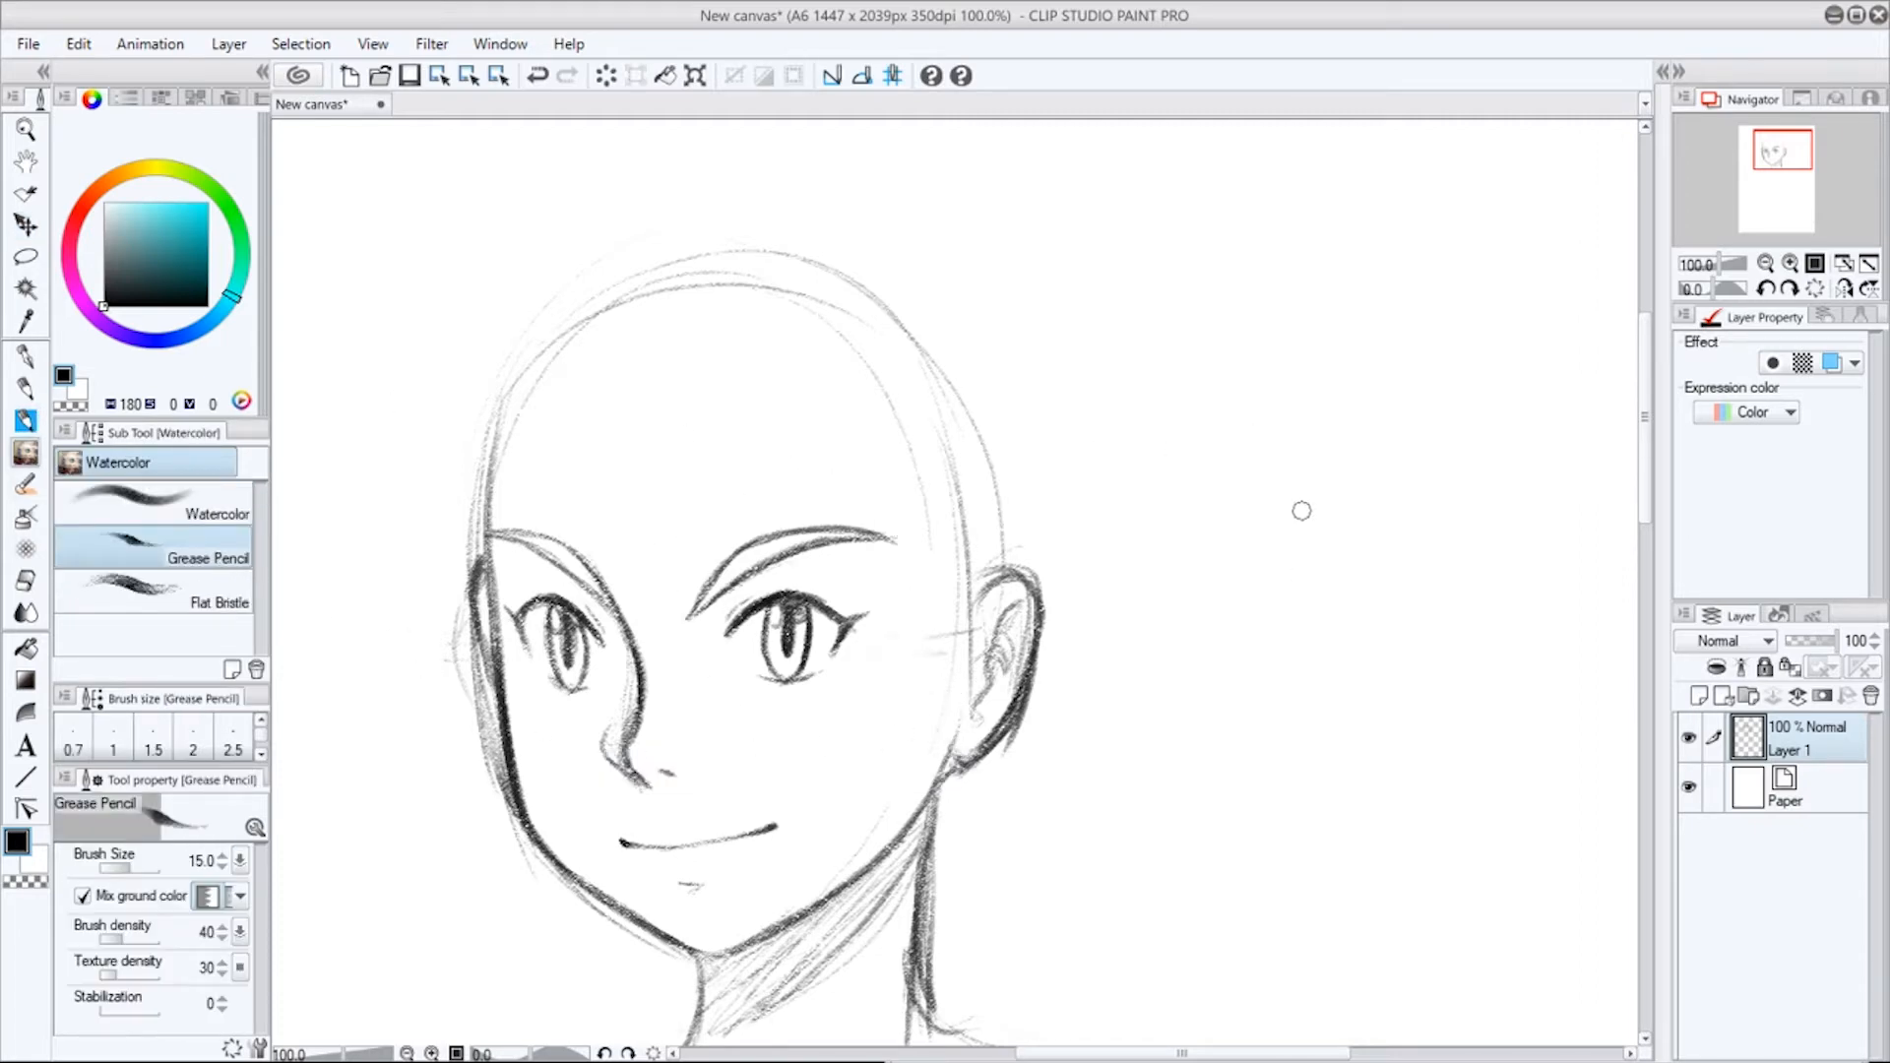
drag(1300, 443, 1299, 777)
mouse_move(1272, 616)
mouse_down()
mouse_move(1397, 619)
mouse_move(1245, 608)
mouse_move(1345, 602)
mouse_move(1303, 595)
mouse_move(1308, 683)
mouse_move(1323, 593)
mouse_move(1184, 636)
mouse_move(1240, 814)
mouse_move(1285, 463)
mouse_move(1322, 591)
mouse_up()
mouse_move(952, 873)
mouse_down()
mouse_move(969, 896)
mouse_move(1016, 843)
mouse_up()
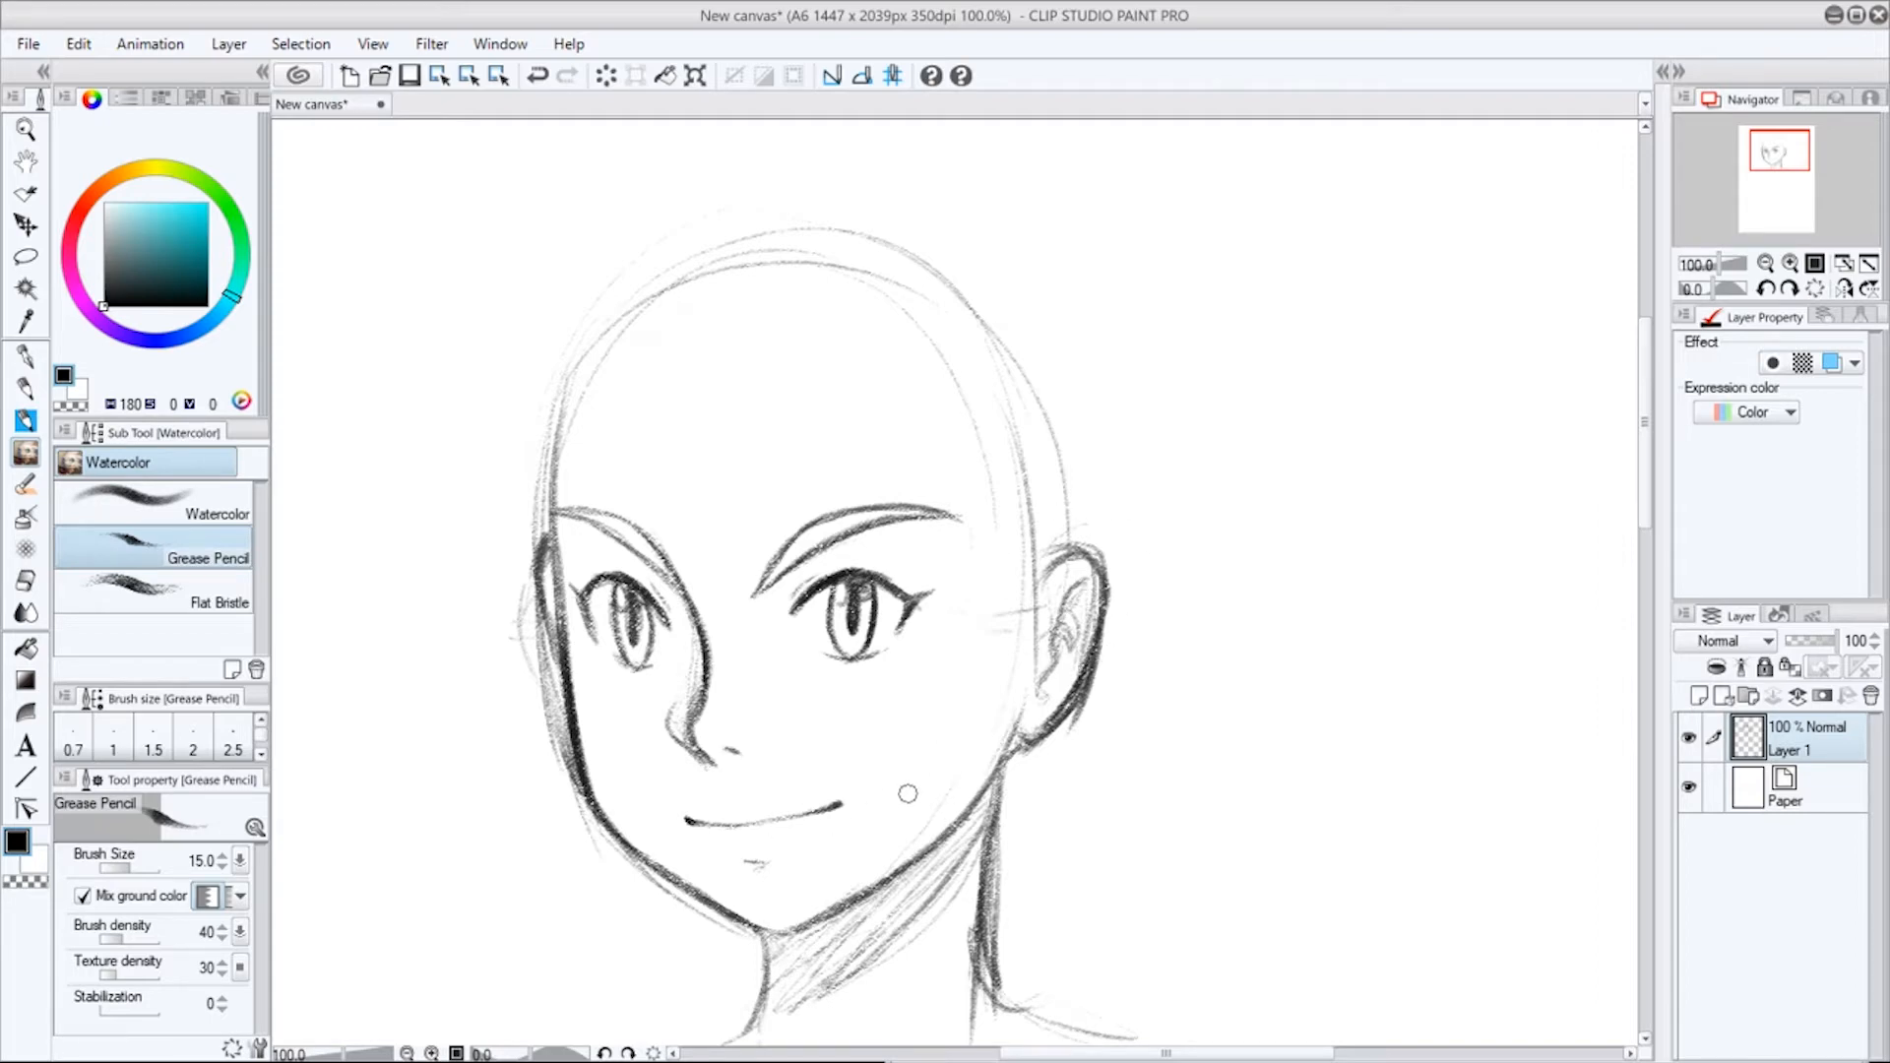
scroll(945, 886, down, 3)
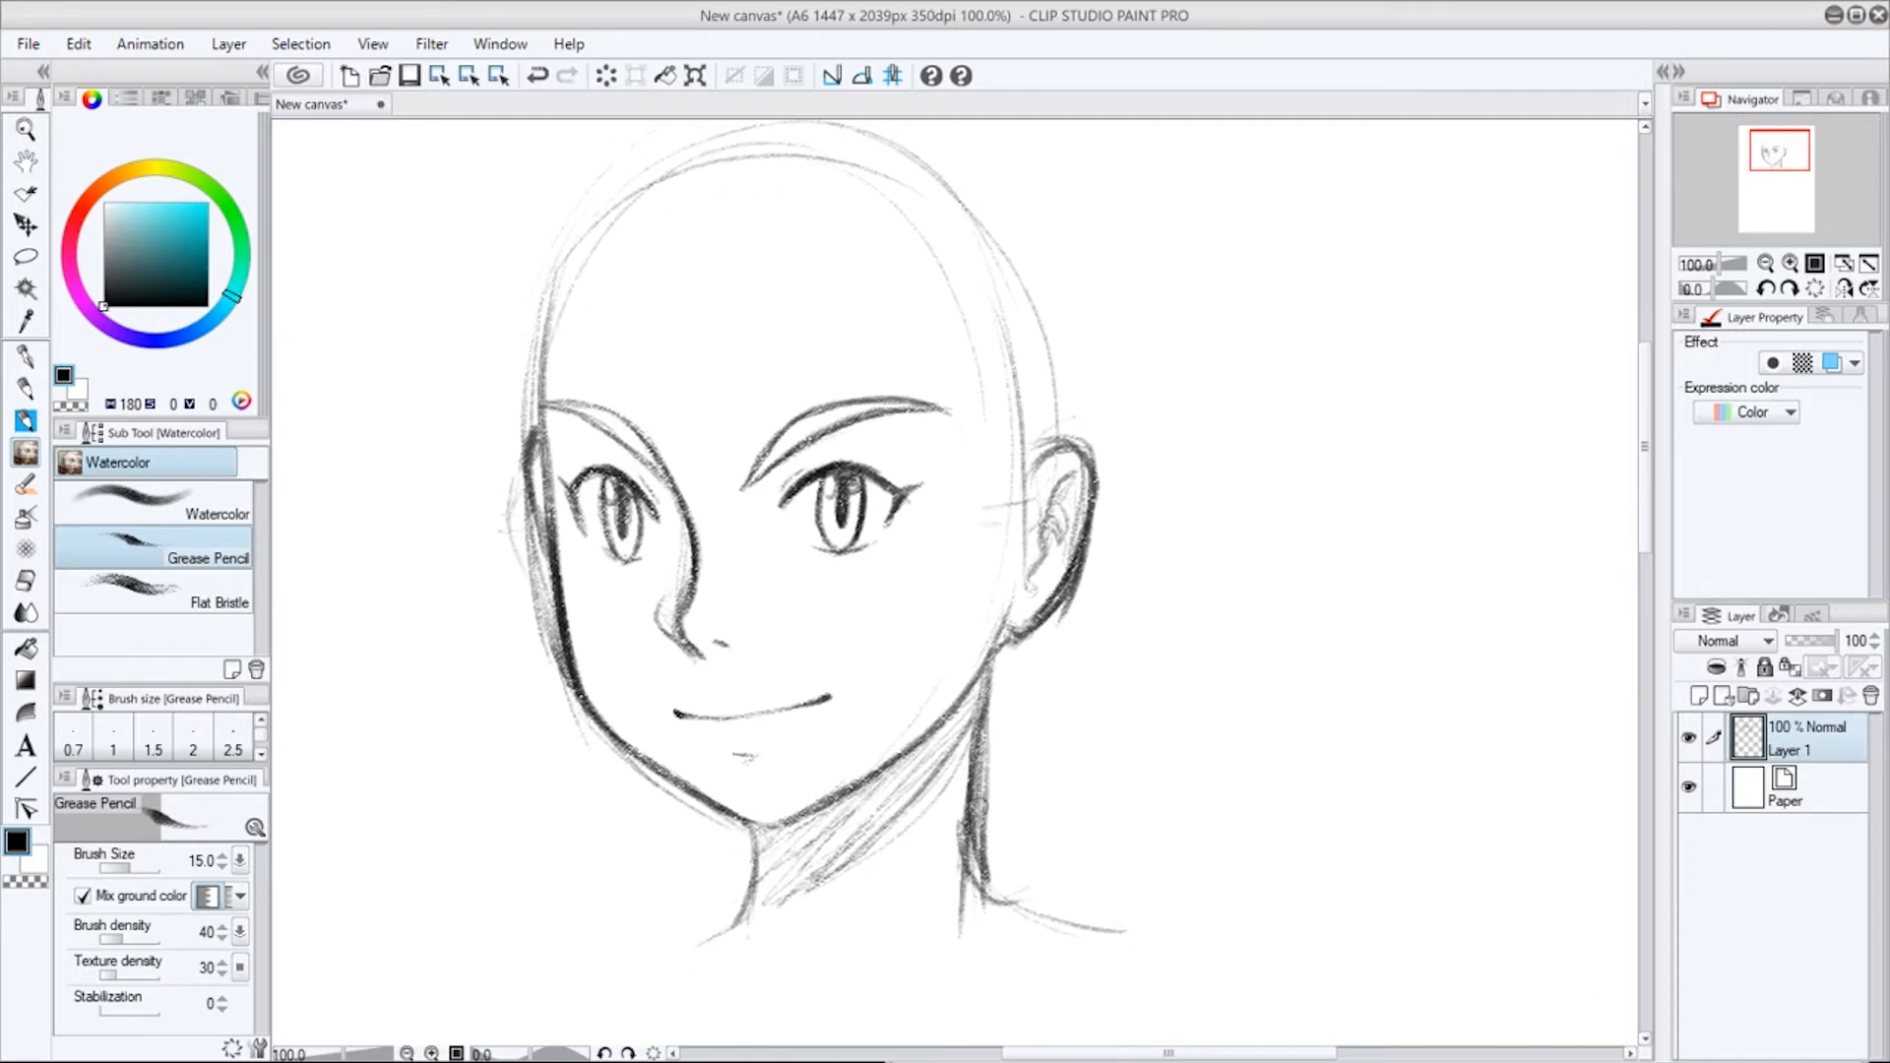
drag(982, 879, 1041, 950)
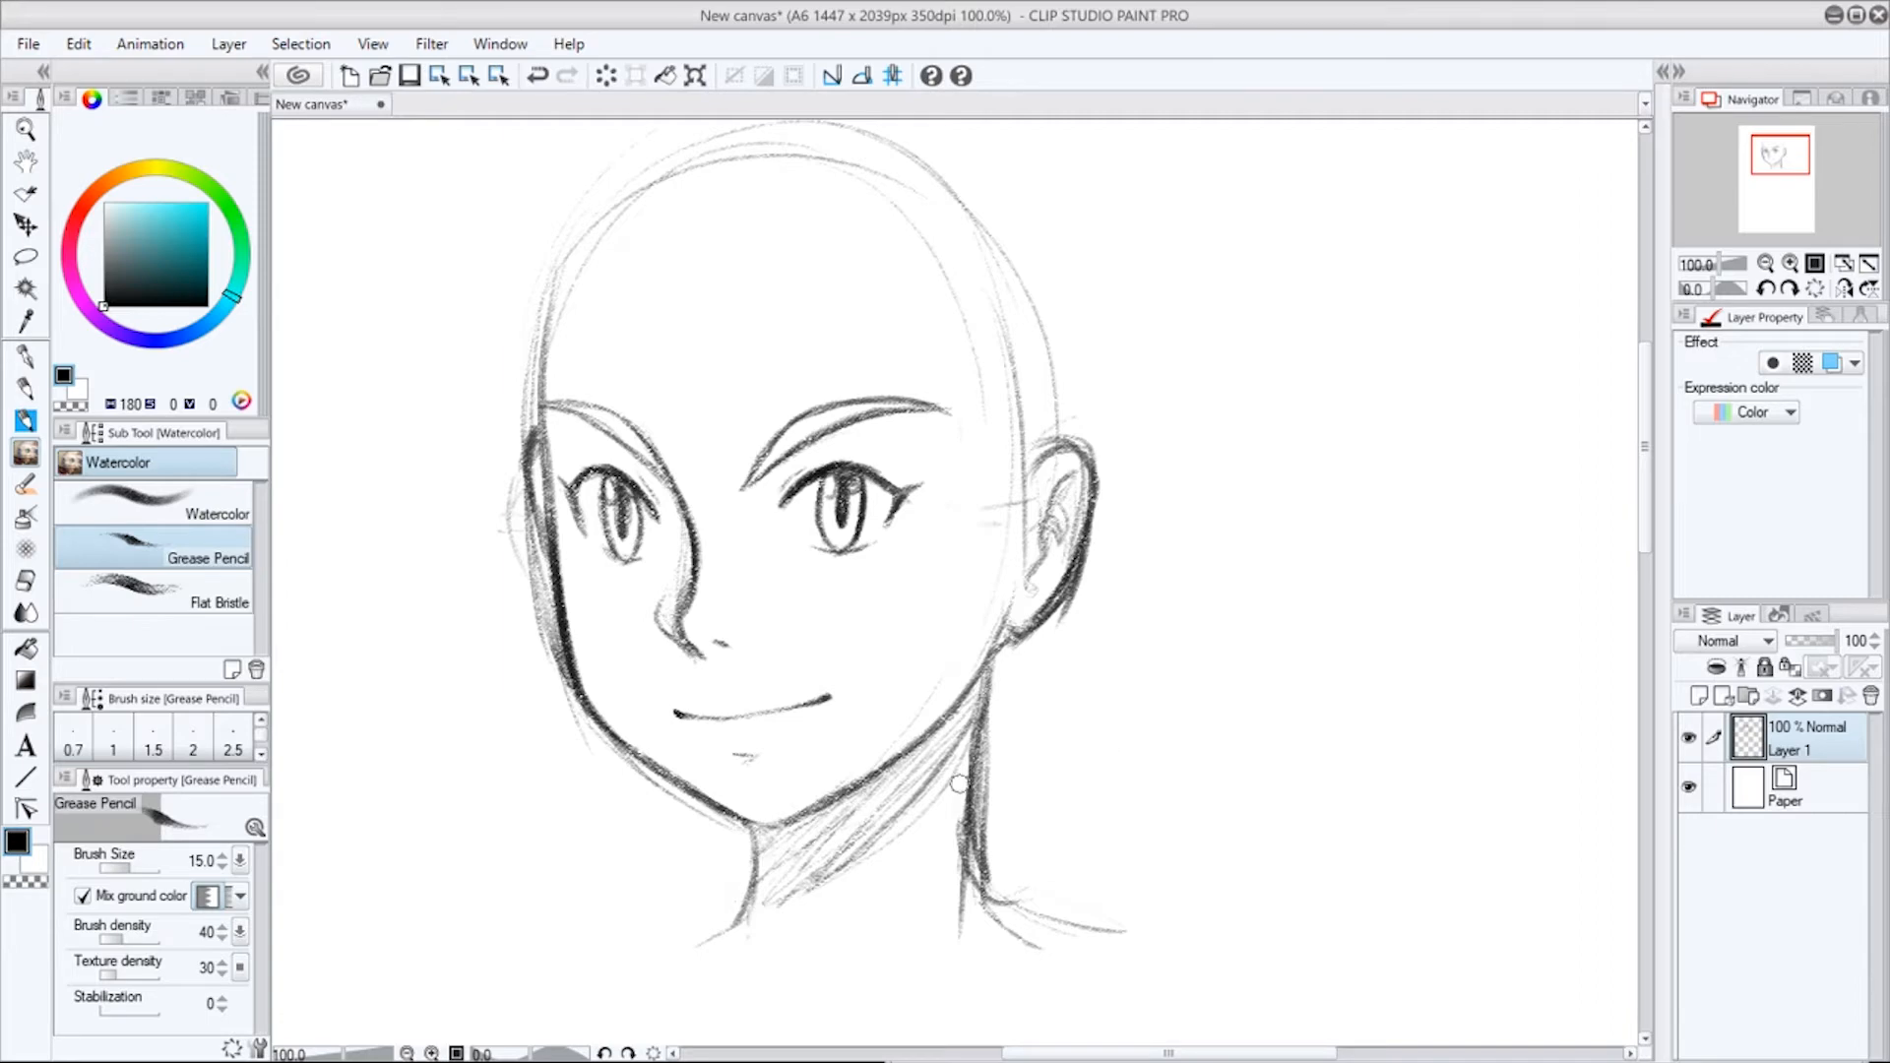
mouse_move(959, 701)
mouse_down()
mouse_move(982, 881)
mouse_move(979, 822)
mouse_up()
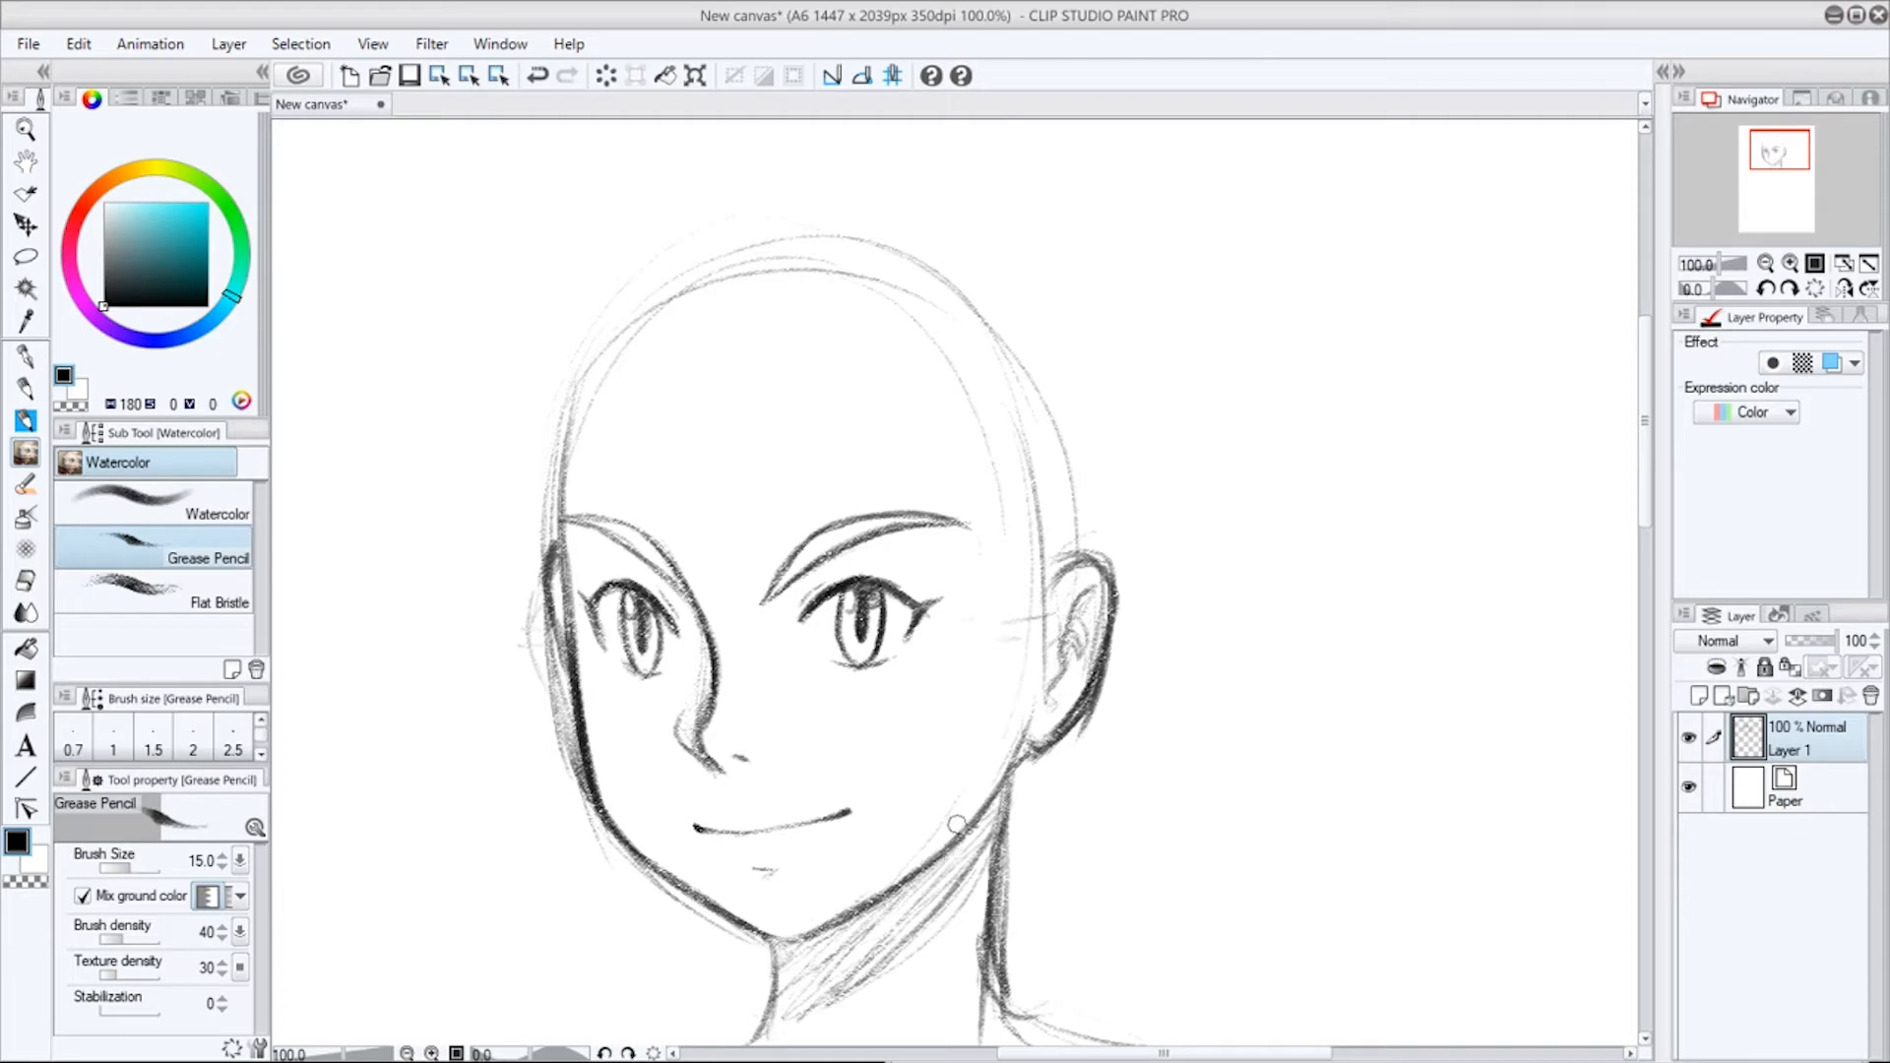
Sketch faint hairline guides from the crown across the forehead and down toward the near ear.
click(1765, 266)
mouse_move(915, 553)
mouse_down()
mouse_move(930, 597)
mouse_move(956, 601)
mouse_up()
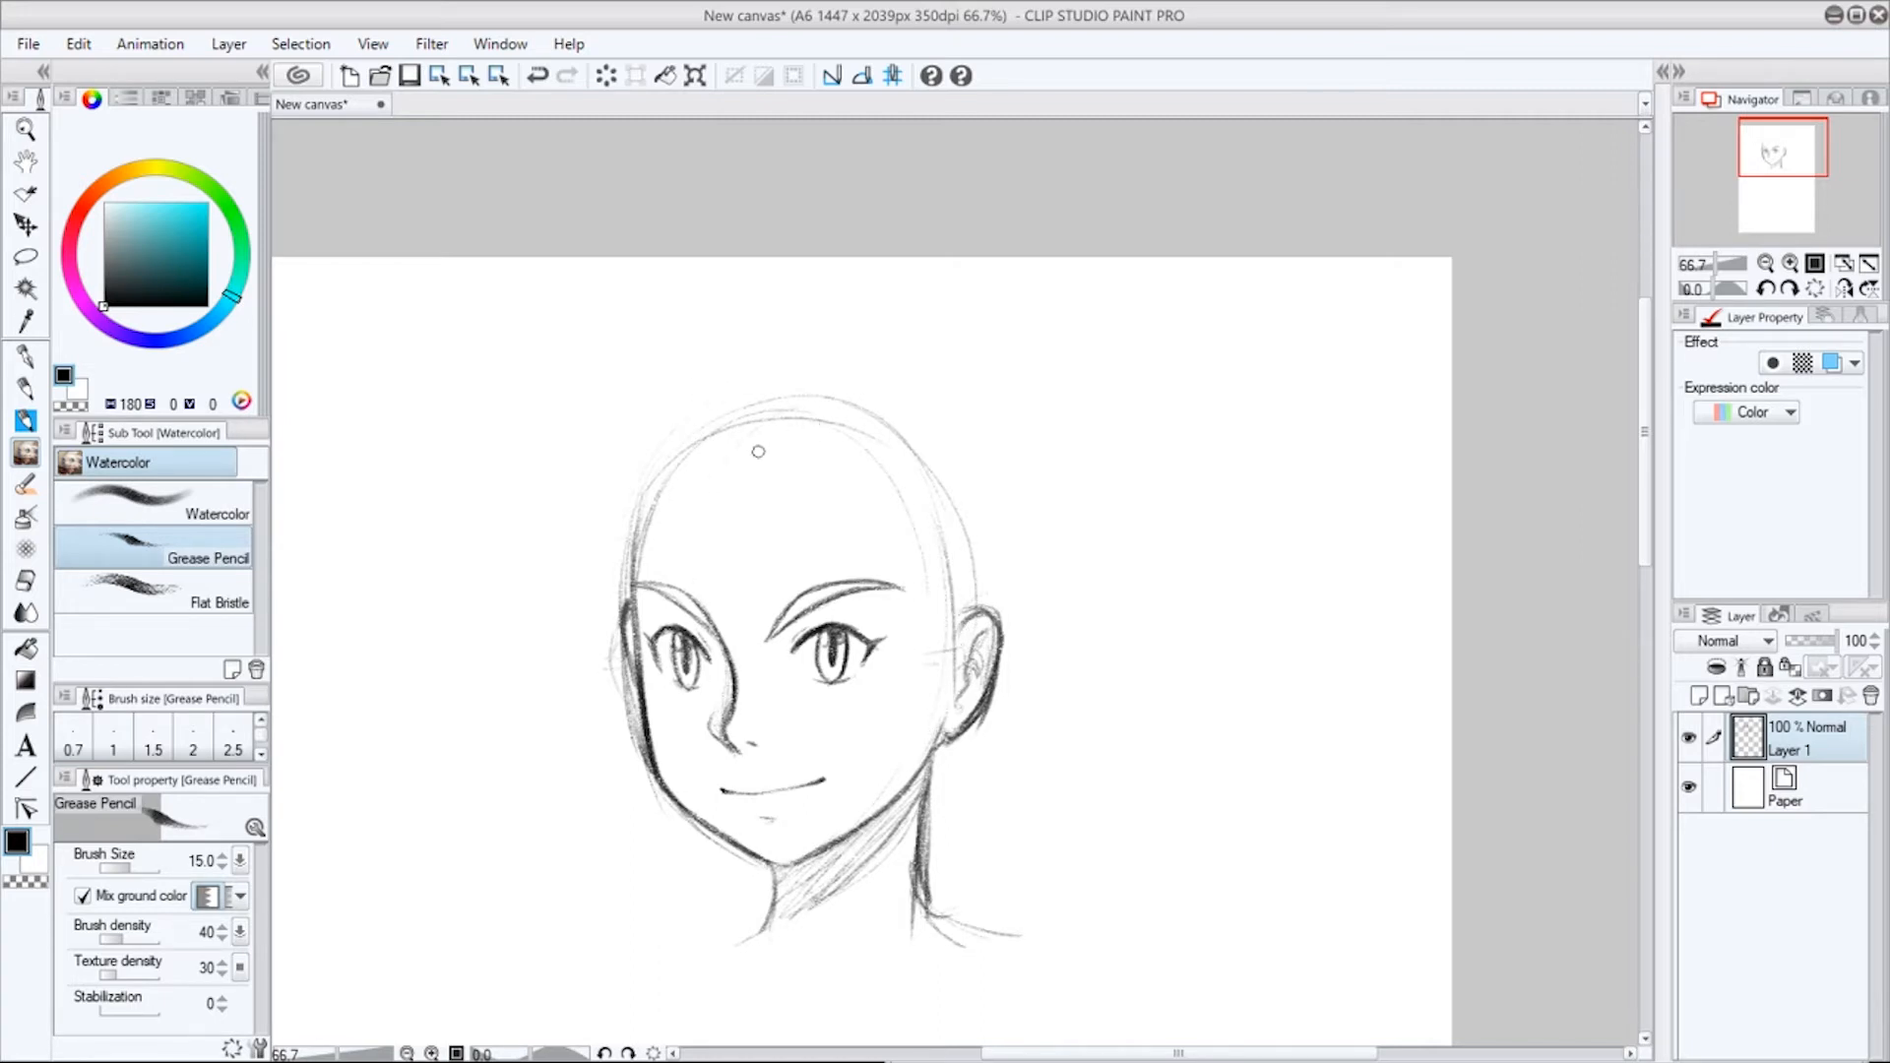
drag(827, 397, 728, 448)
drag(938, 611, 936, 693)
drag(945, 549, 934, 602)
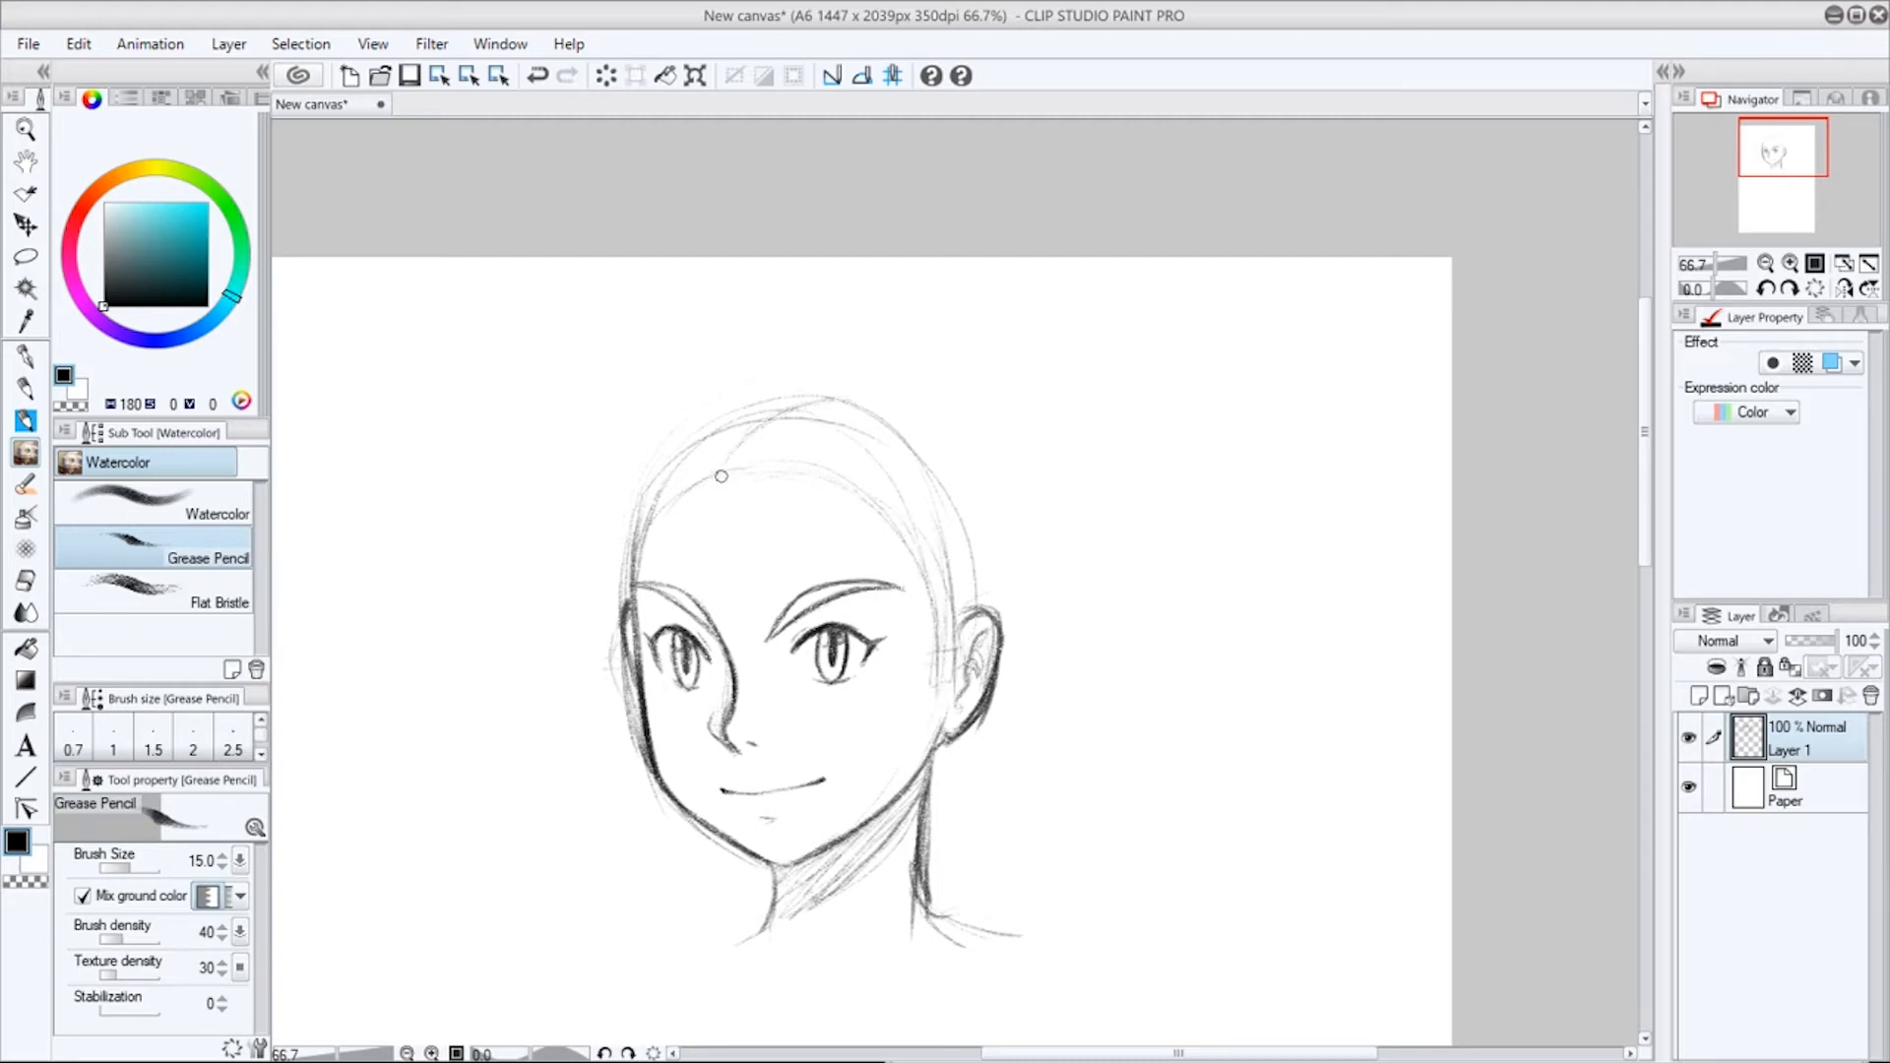
Draw a pointed hair lock rising from the forehead part and curving down the far side of the face.
mouse_move(719, 473)
mouse_down()
mouse_move(688, 417)
mouse_move(657, 558)
mouse_up()
drag(688, 434, 656, 593)
mouse_move(669, 482)
mouse_down()
mouse_move(678, 663)
mouse_move(632, 575)
mouse_up()
drag(676, 439, 628, 563)
drag(669, 448, 617, 686)
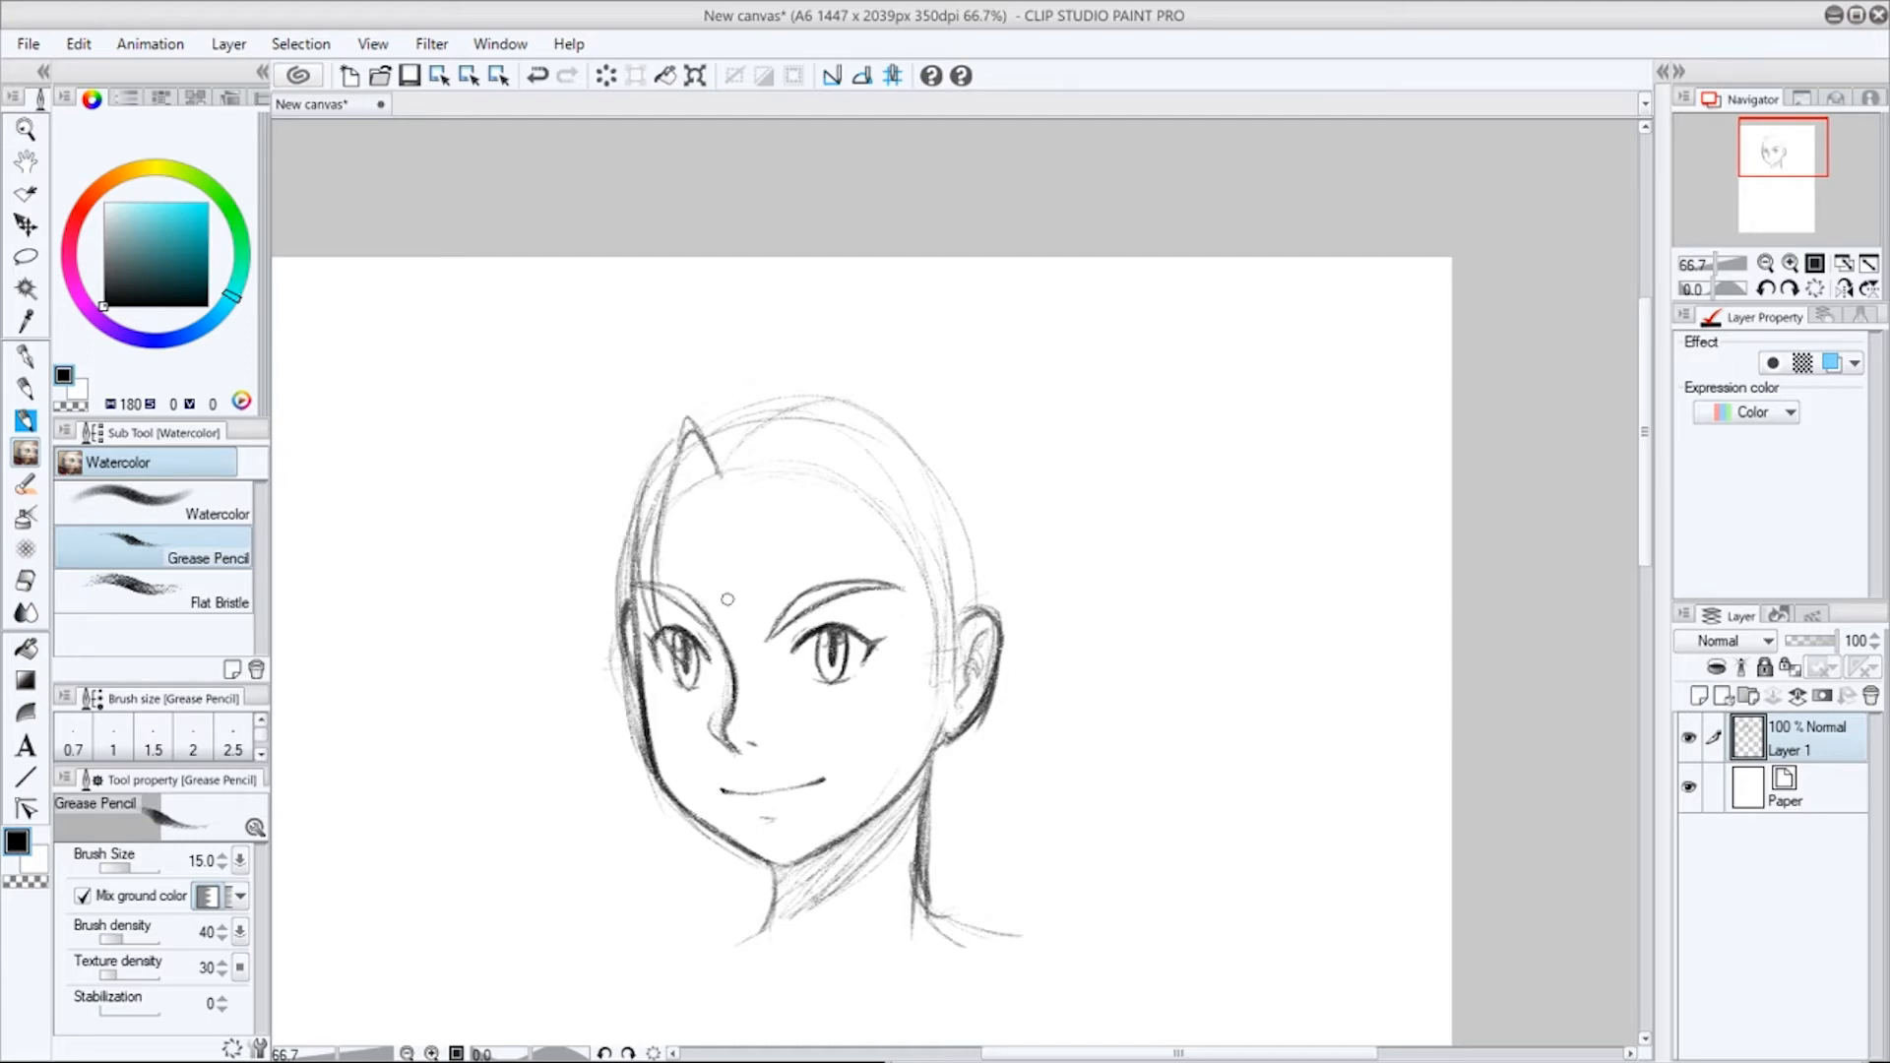
Draw the matching pointed lock falling toward the near eyebrow, and hatch short hairs around the central part.
mouse_move(720, 476)
mouse_down()
mouse_move(745, 417)
mouse_move(781, 566)
mouse_up()
drag(734, 427, 789, 643)
mouse_move(810, 475)
mouse_down()
mouse_move(830, 605)
mouse_move(821, 561)
mouse_up()
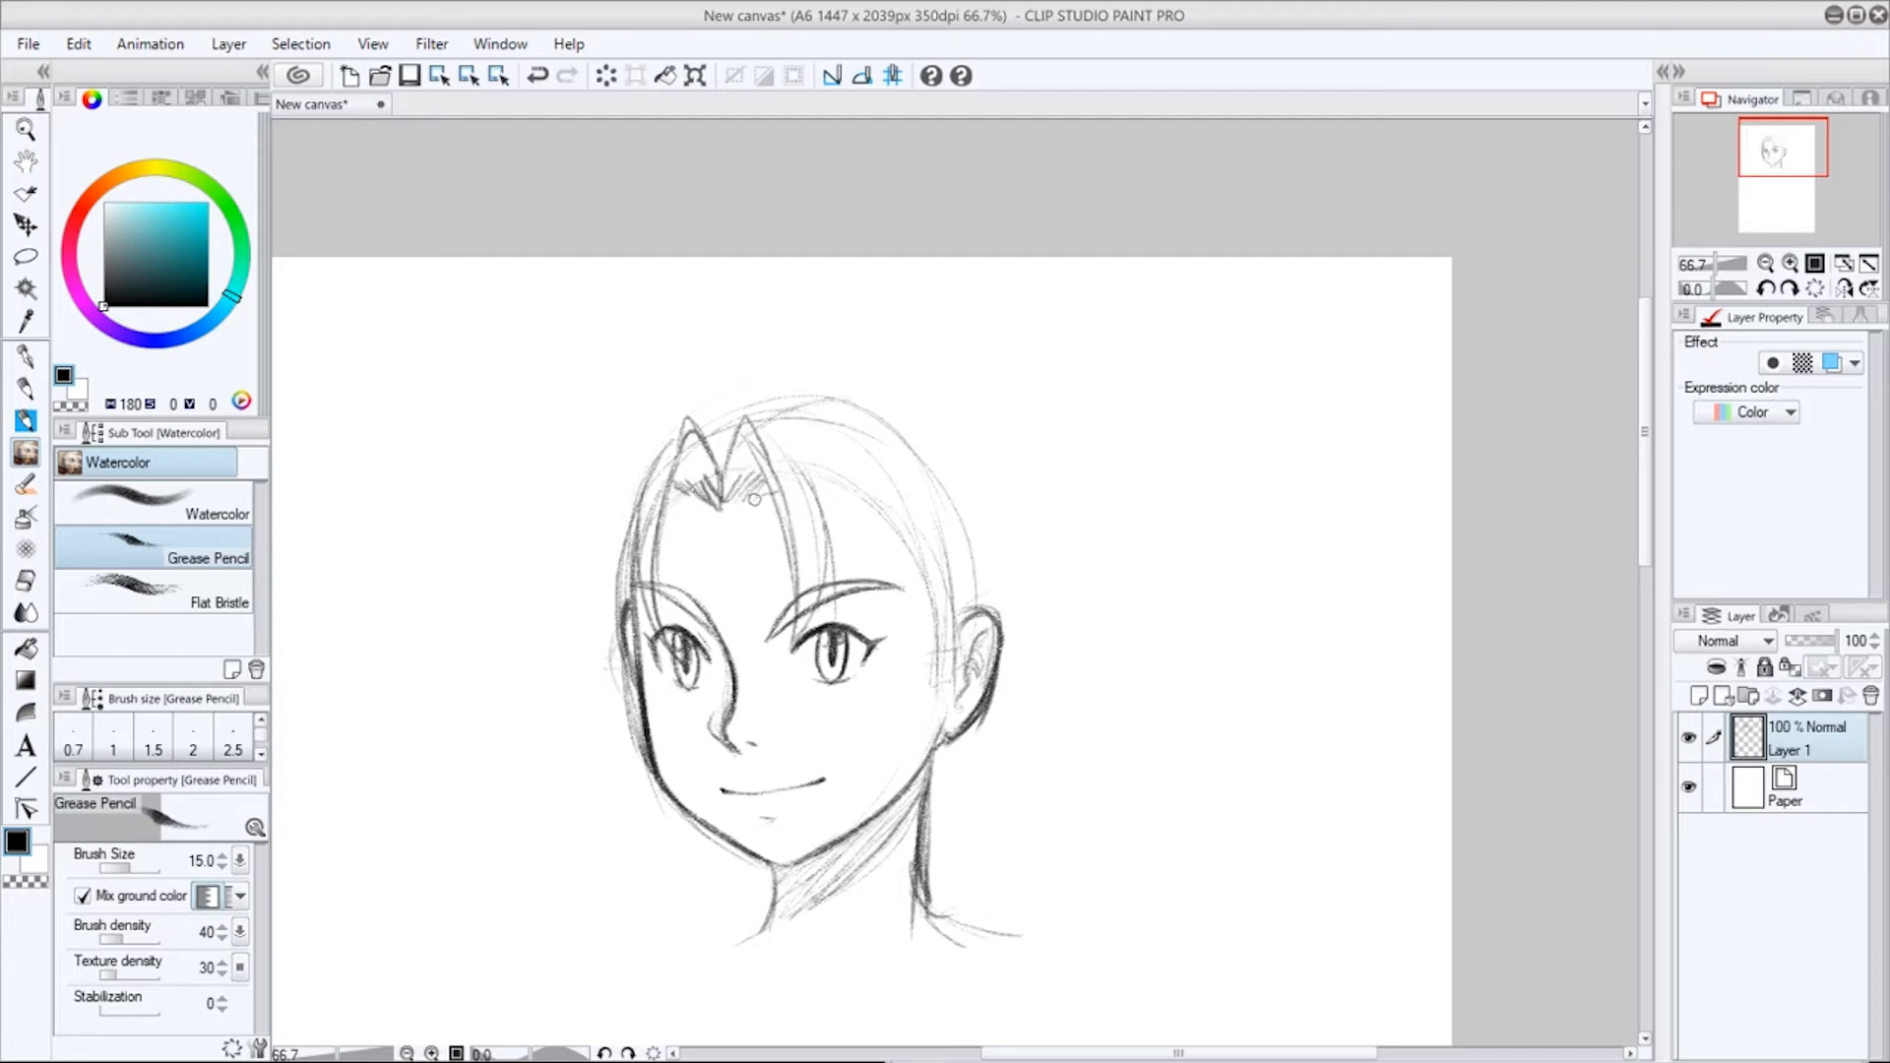
drag(728, 504, 754, 481)
Try hatching short hairs along the near-side hairline down toward the ear, and undo those strokes.
scroll(855, 436, up, 2)
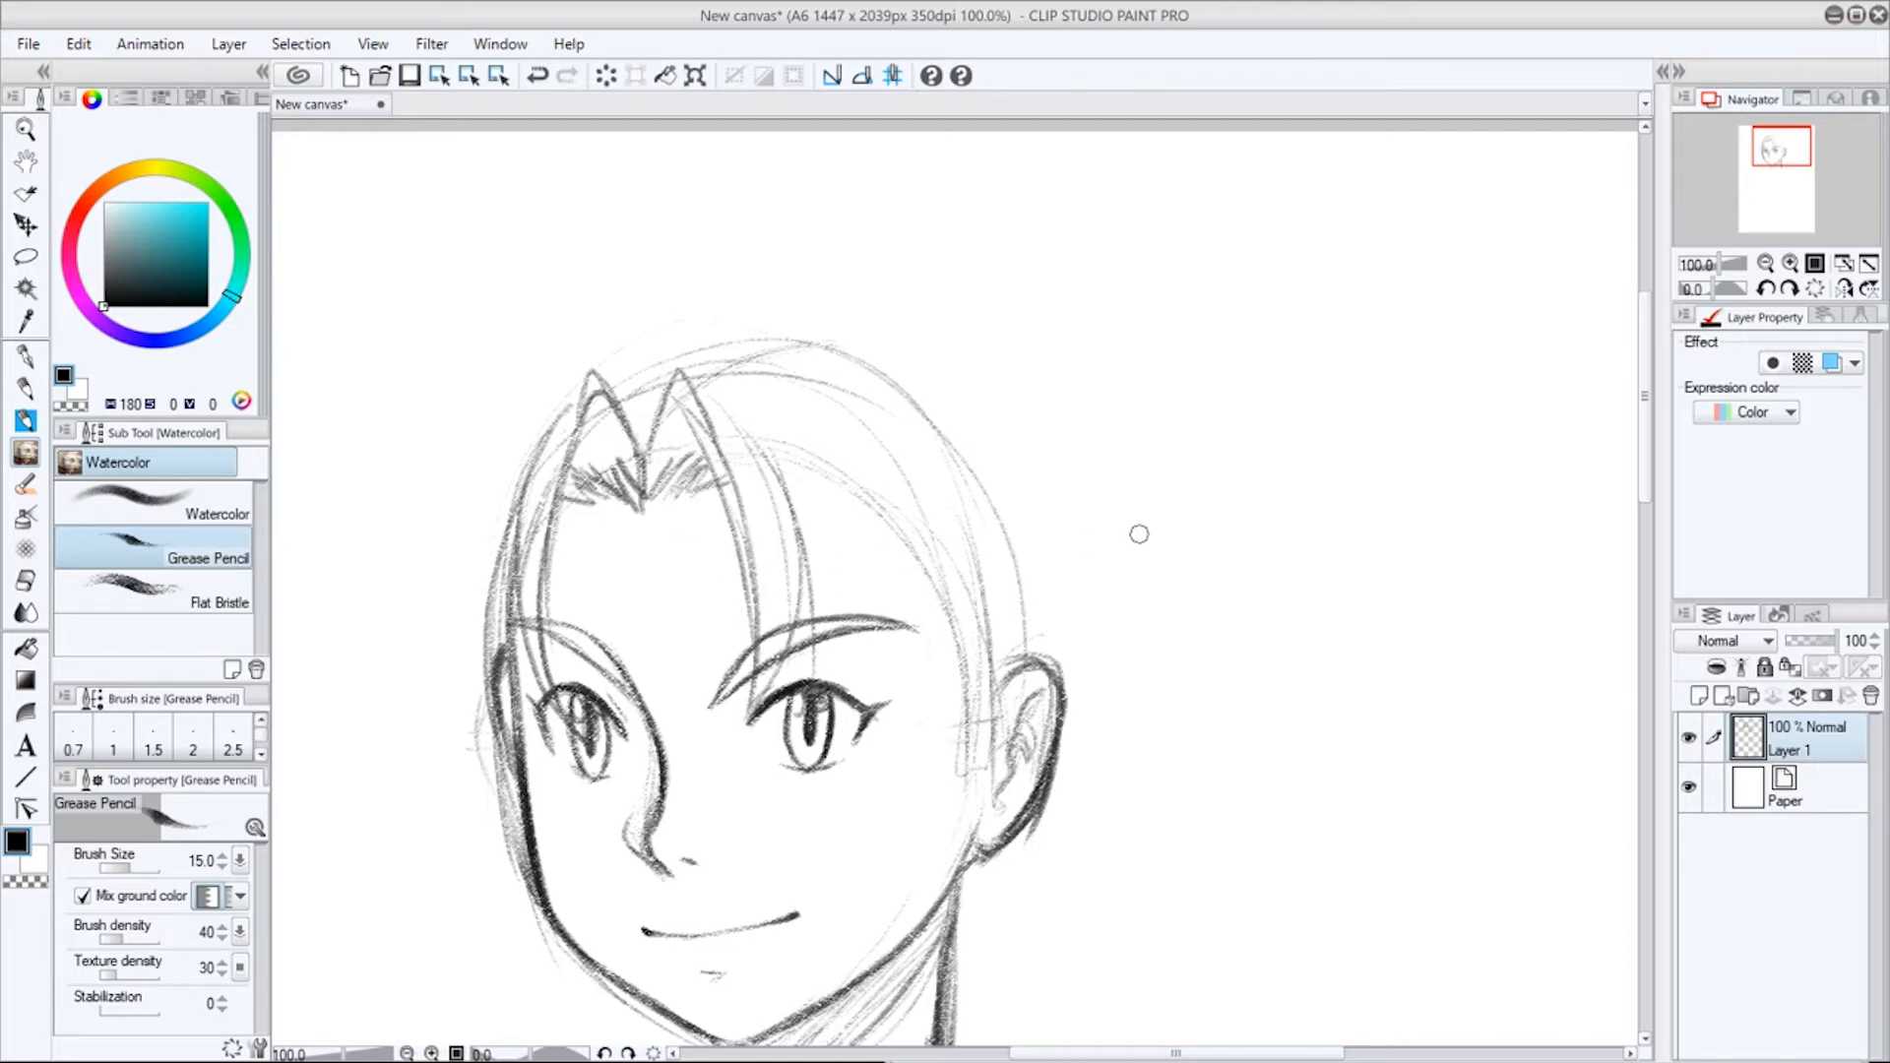
mouse_move(1037, 564)
mouse_down()
mouse_move(873, 569)
mouse_move(768, 522)
mouse_move(750, 537)
mouse_move(688, 463)
mouse_move(656, 483)
mouse_move(615, 470)
mouse_up()
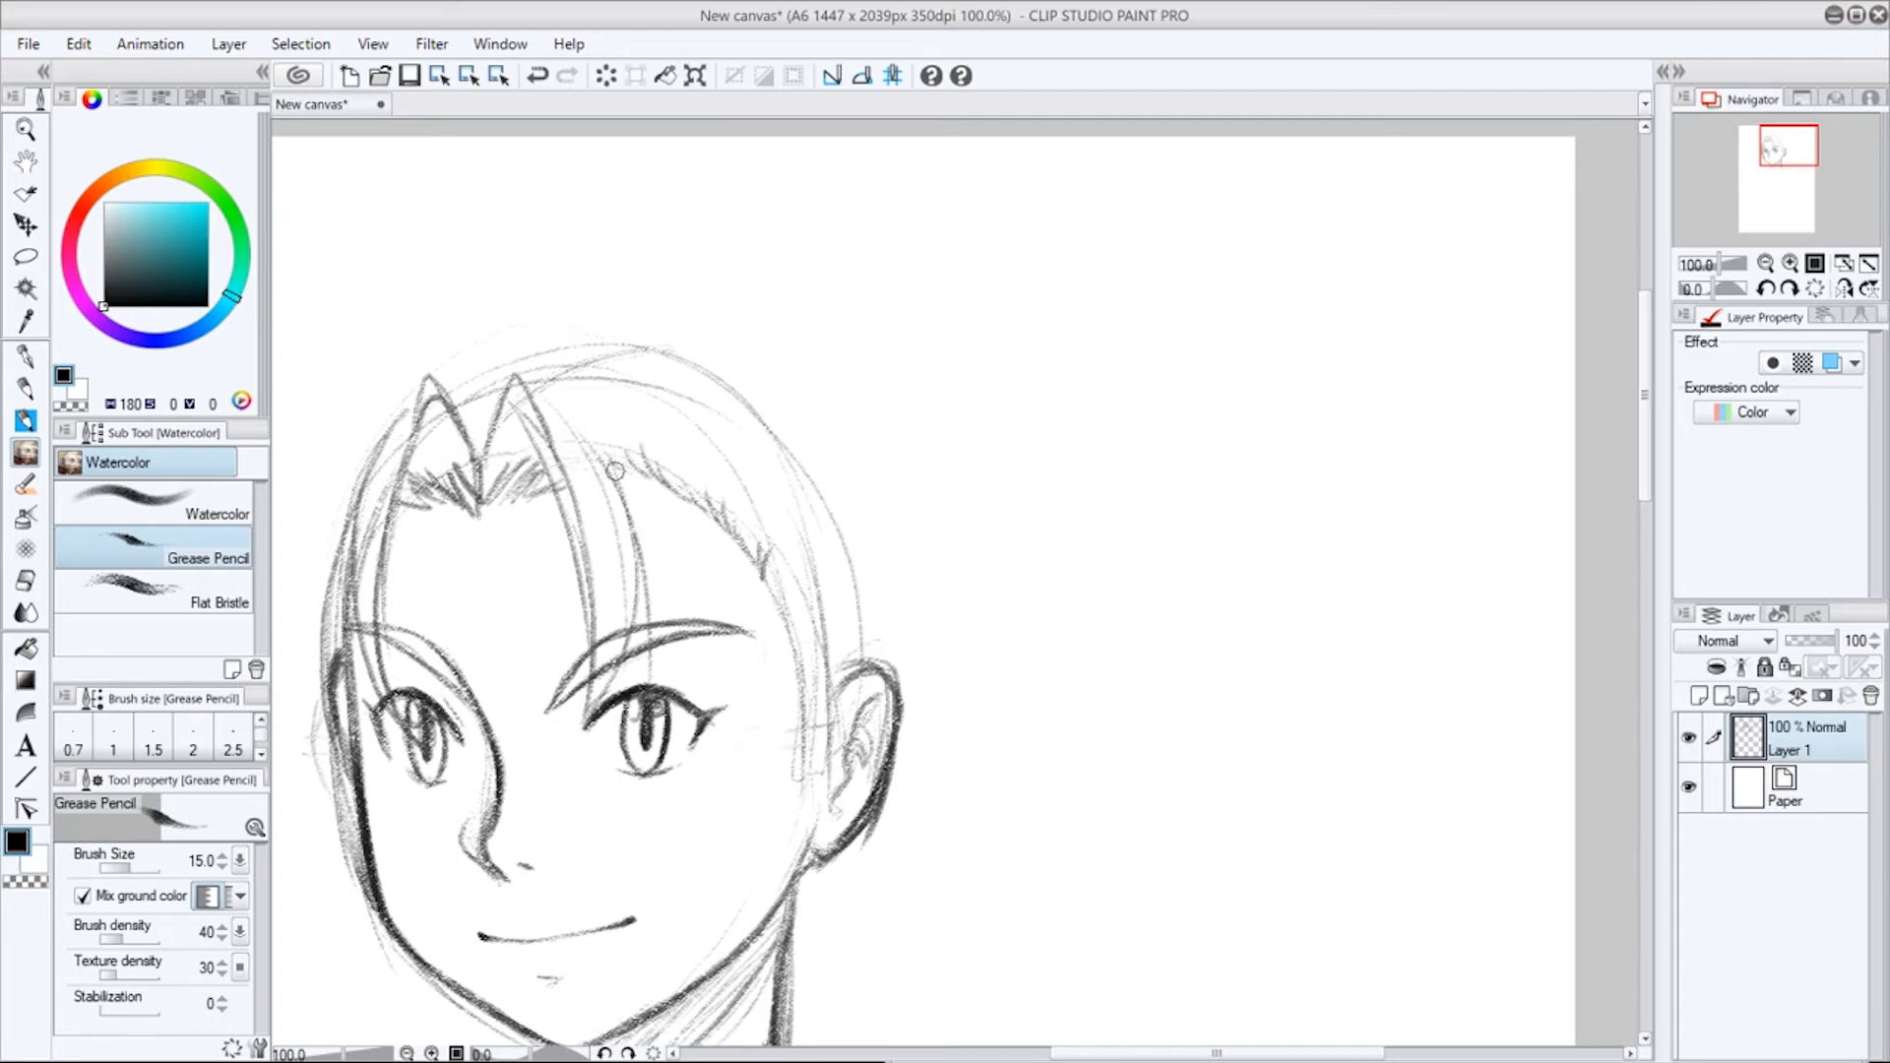
mouse_move(782, 552)
mouse_down()
mouse_move(805, 650)
mouse_move(812, 772)
mouse_move(808, 691)
mouse_move(744, 534)
mouse_up()
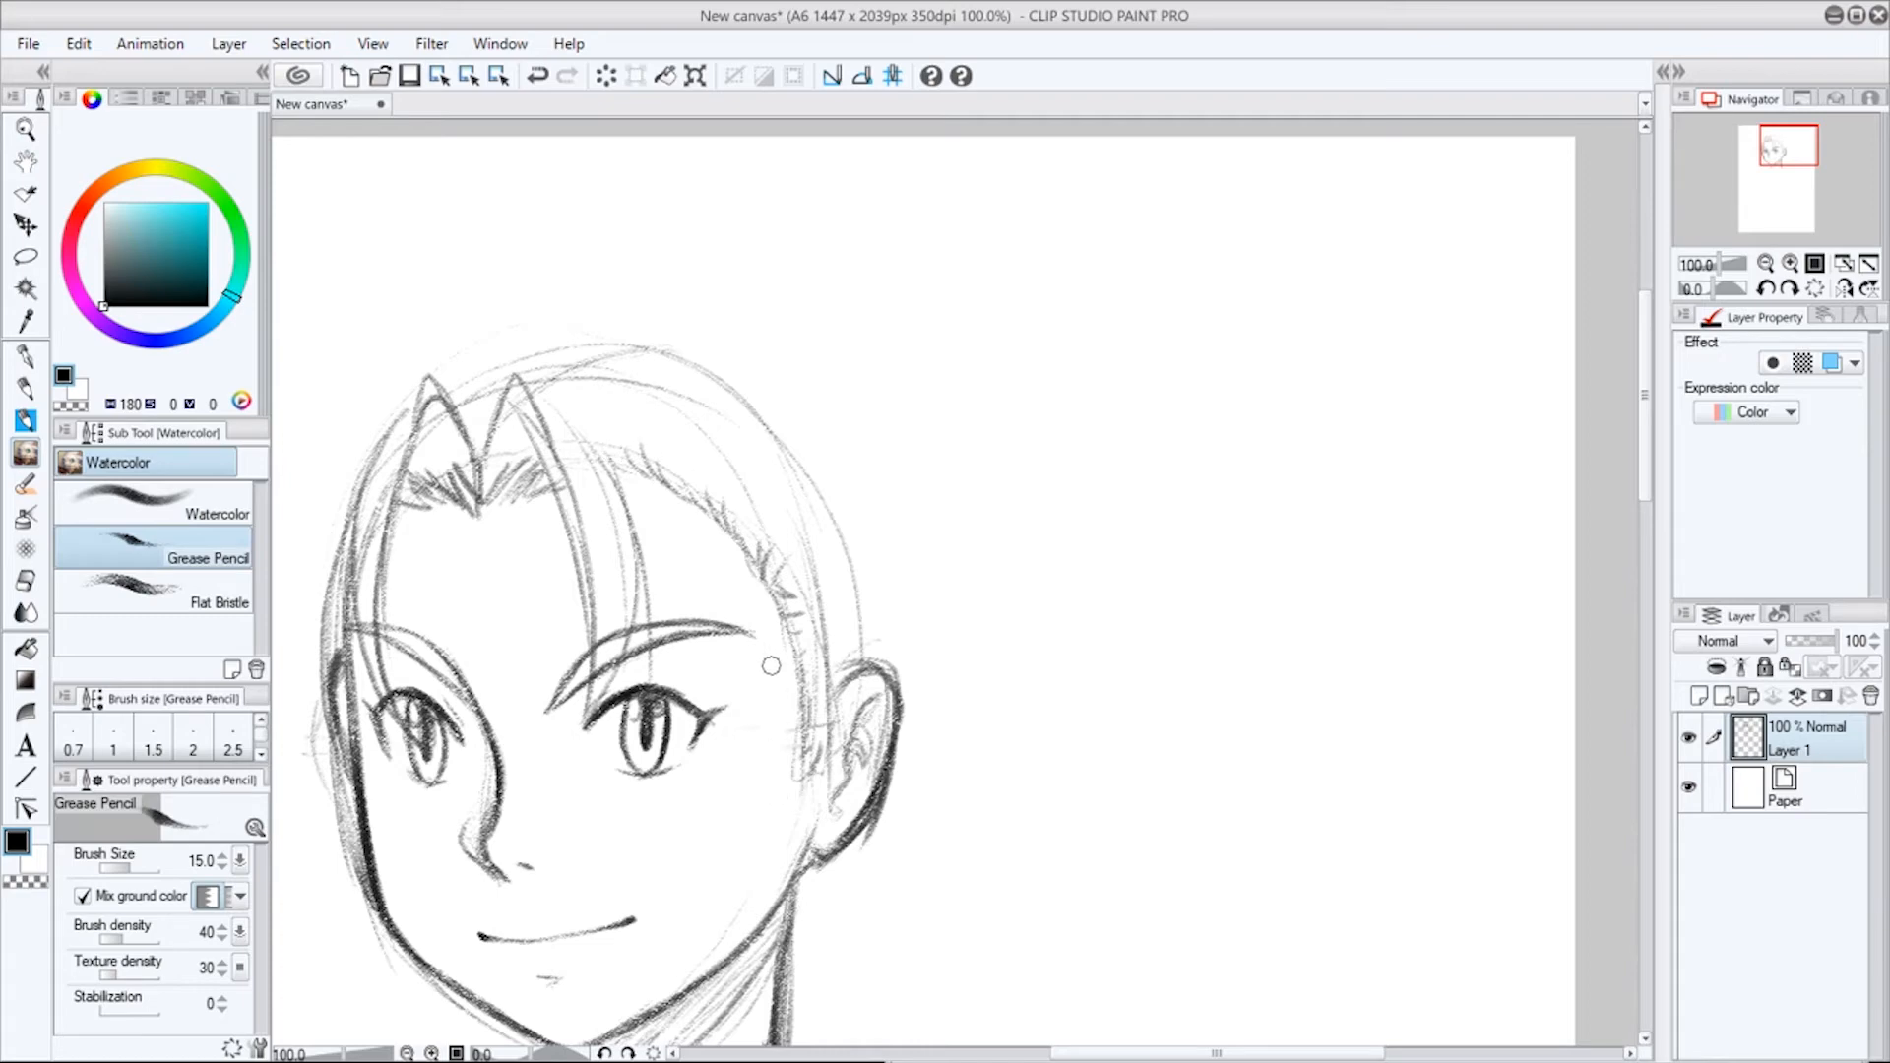
drag(751, 688, 758, 701)
drag(834, 599, 862, 618)
key(ctrl+z)
key(ctrl+z)
key(ctrl+z)
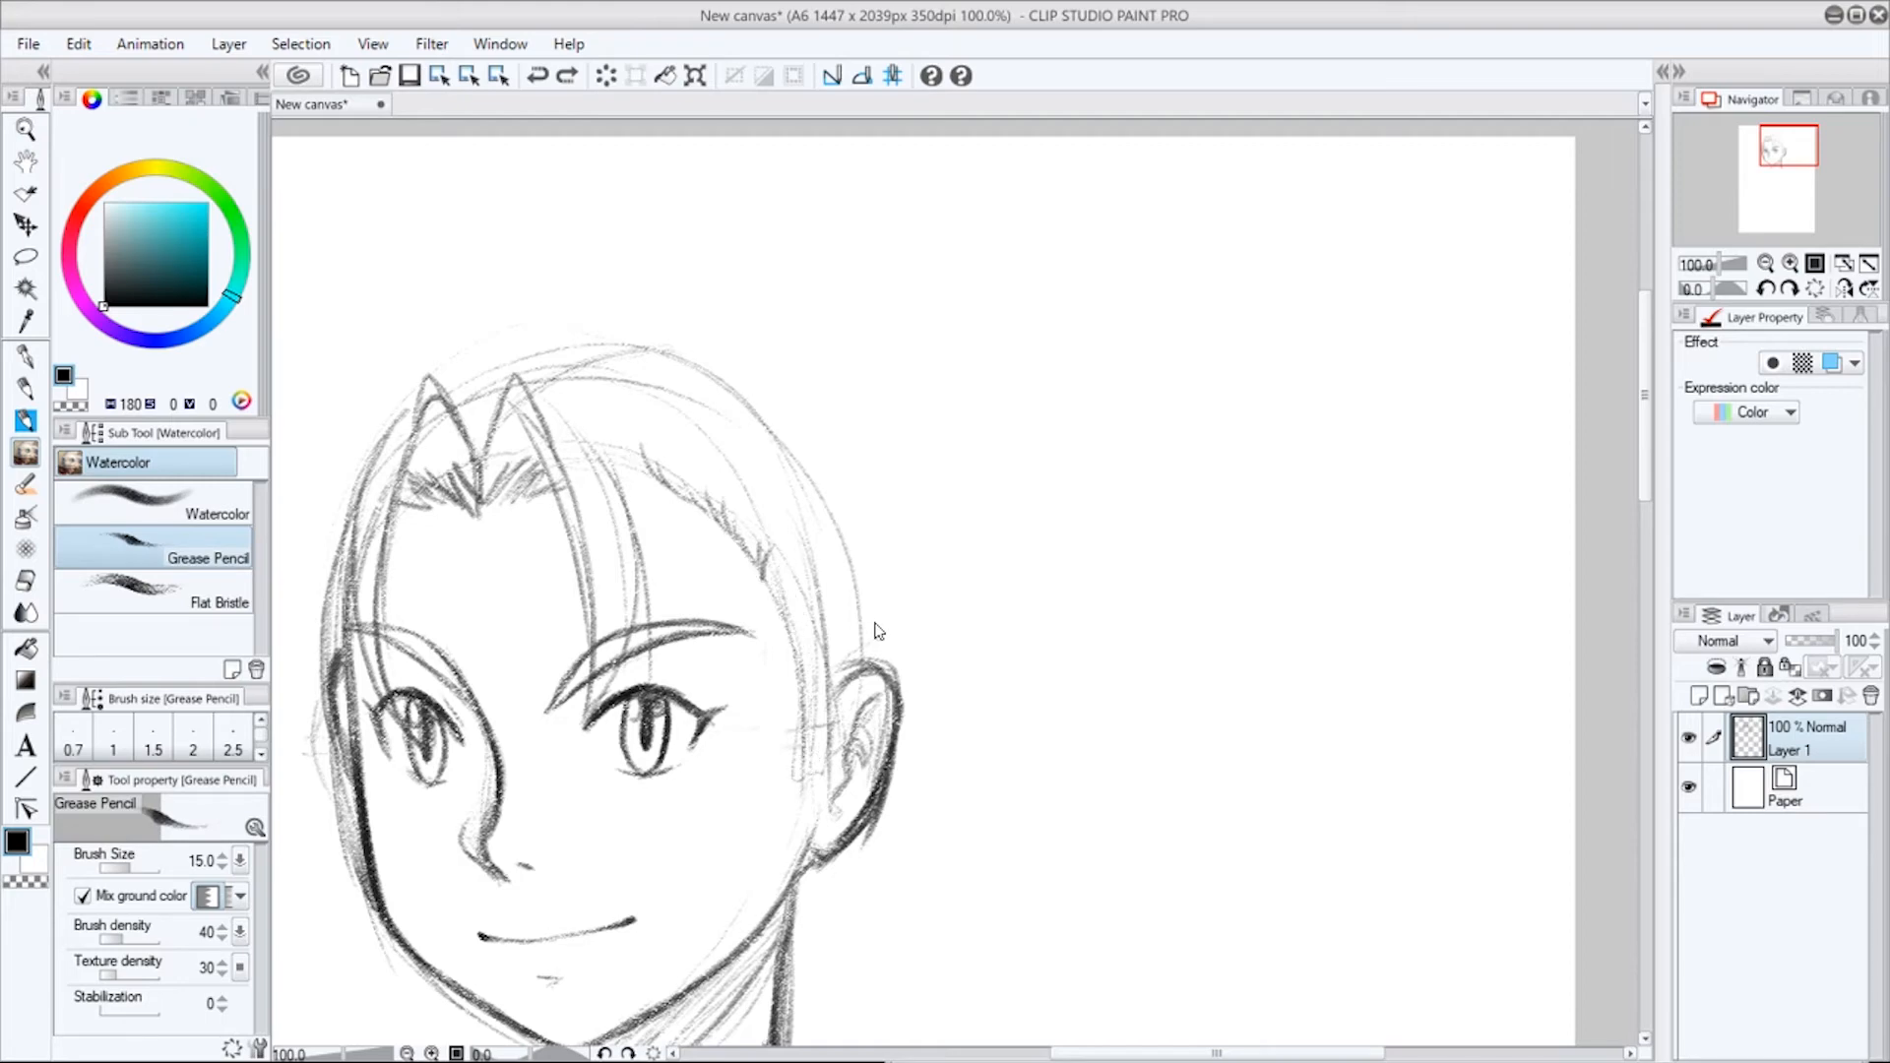
key(ctrl+z)
key(ctrl+z)
Draw a large outer hair lock curving down beyond the far side of the head, and reinforce its edge.
drag(875, 624, 1011, 624)
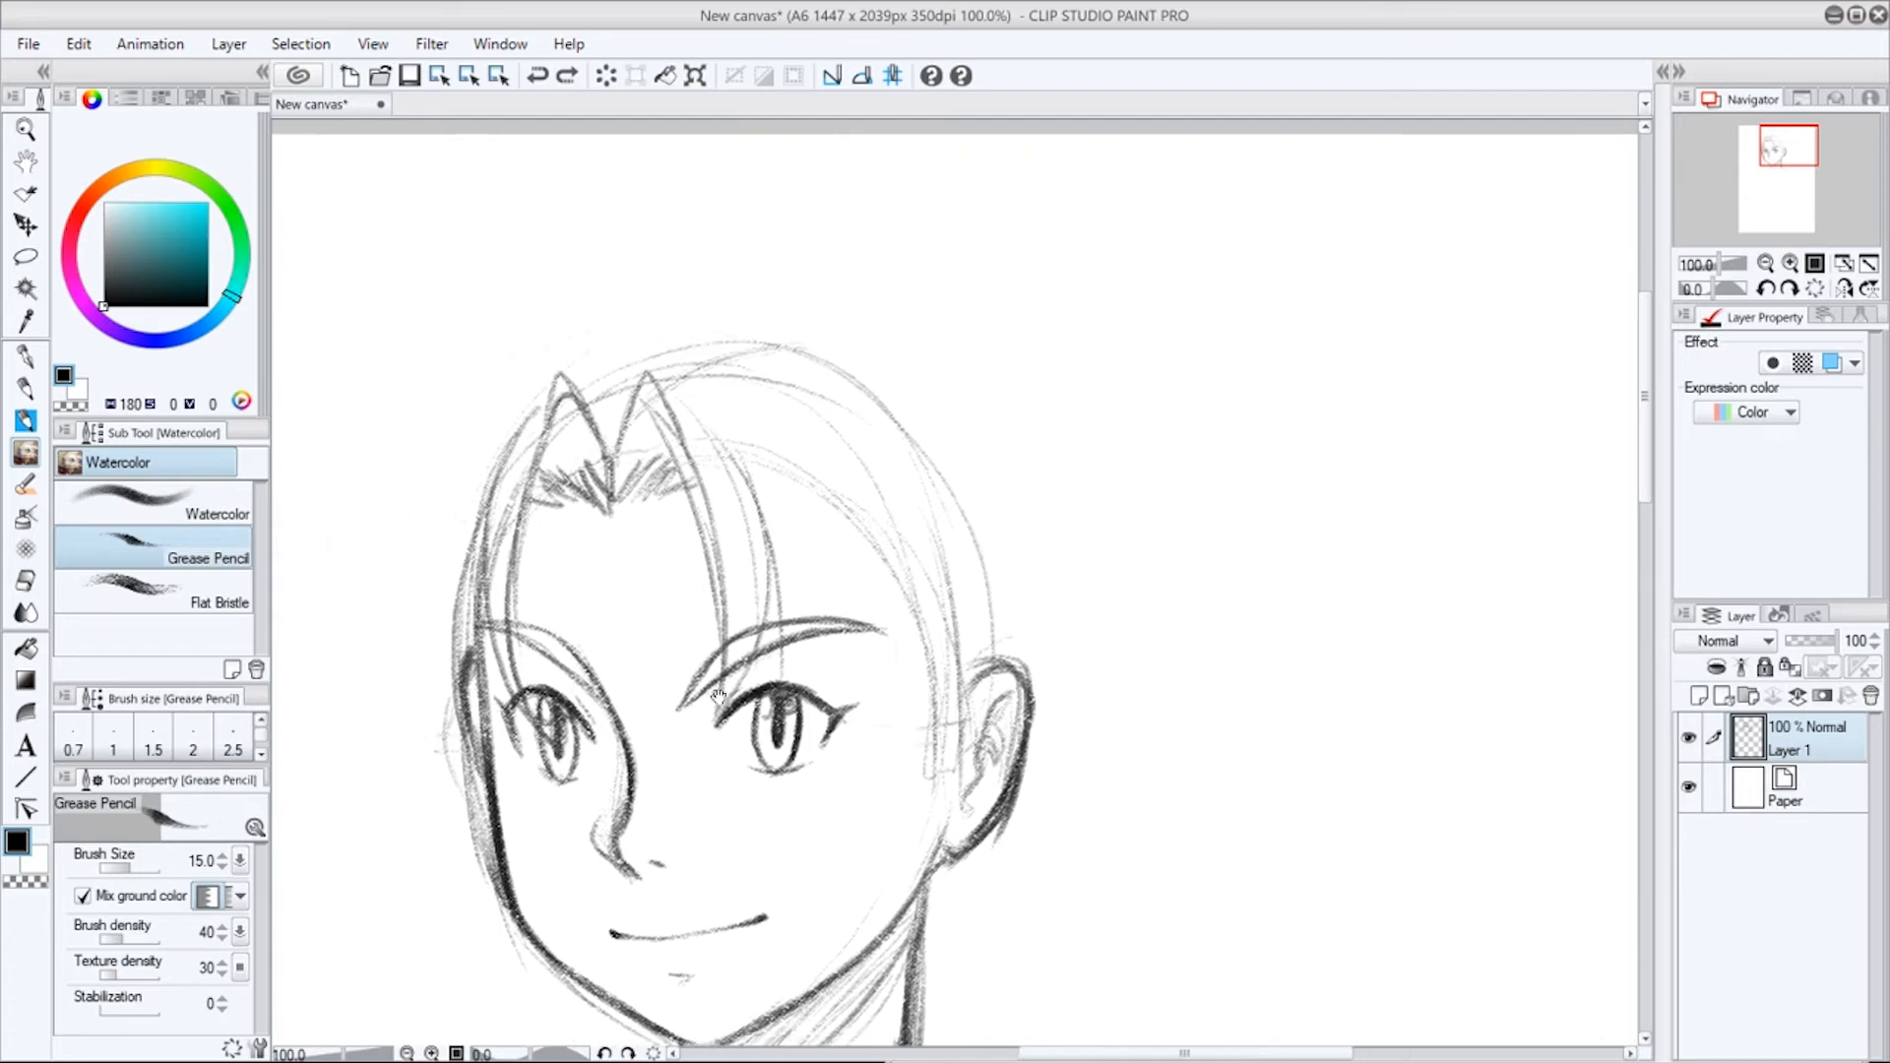
mouse_move(572, 373)
mouse_down()
mouse_move(558, 357)
mouse_move(397, 392)
mouse_move(345, 497)
mouse_up()
drag(434, 367, 346, 753)
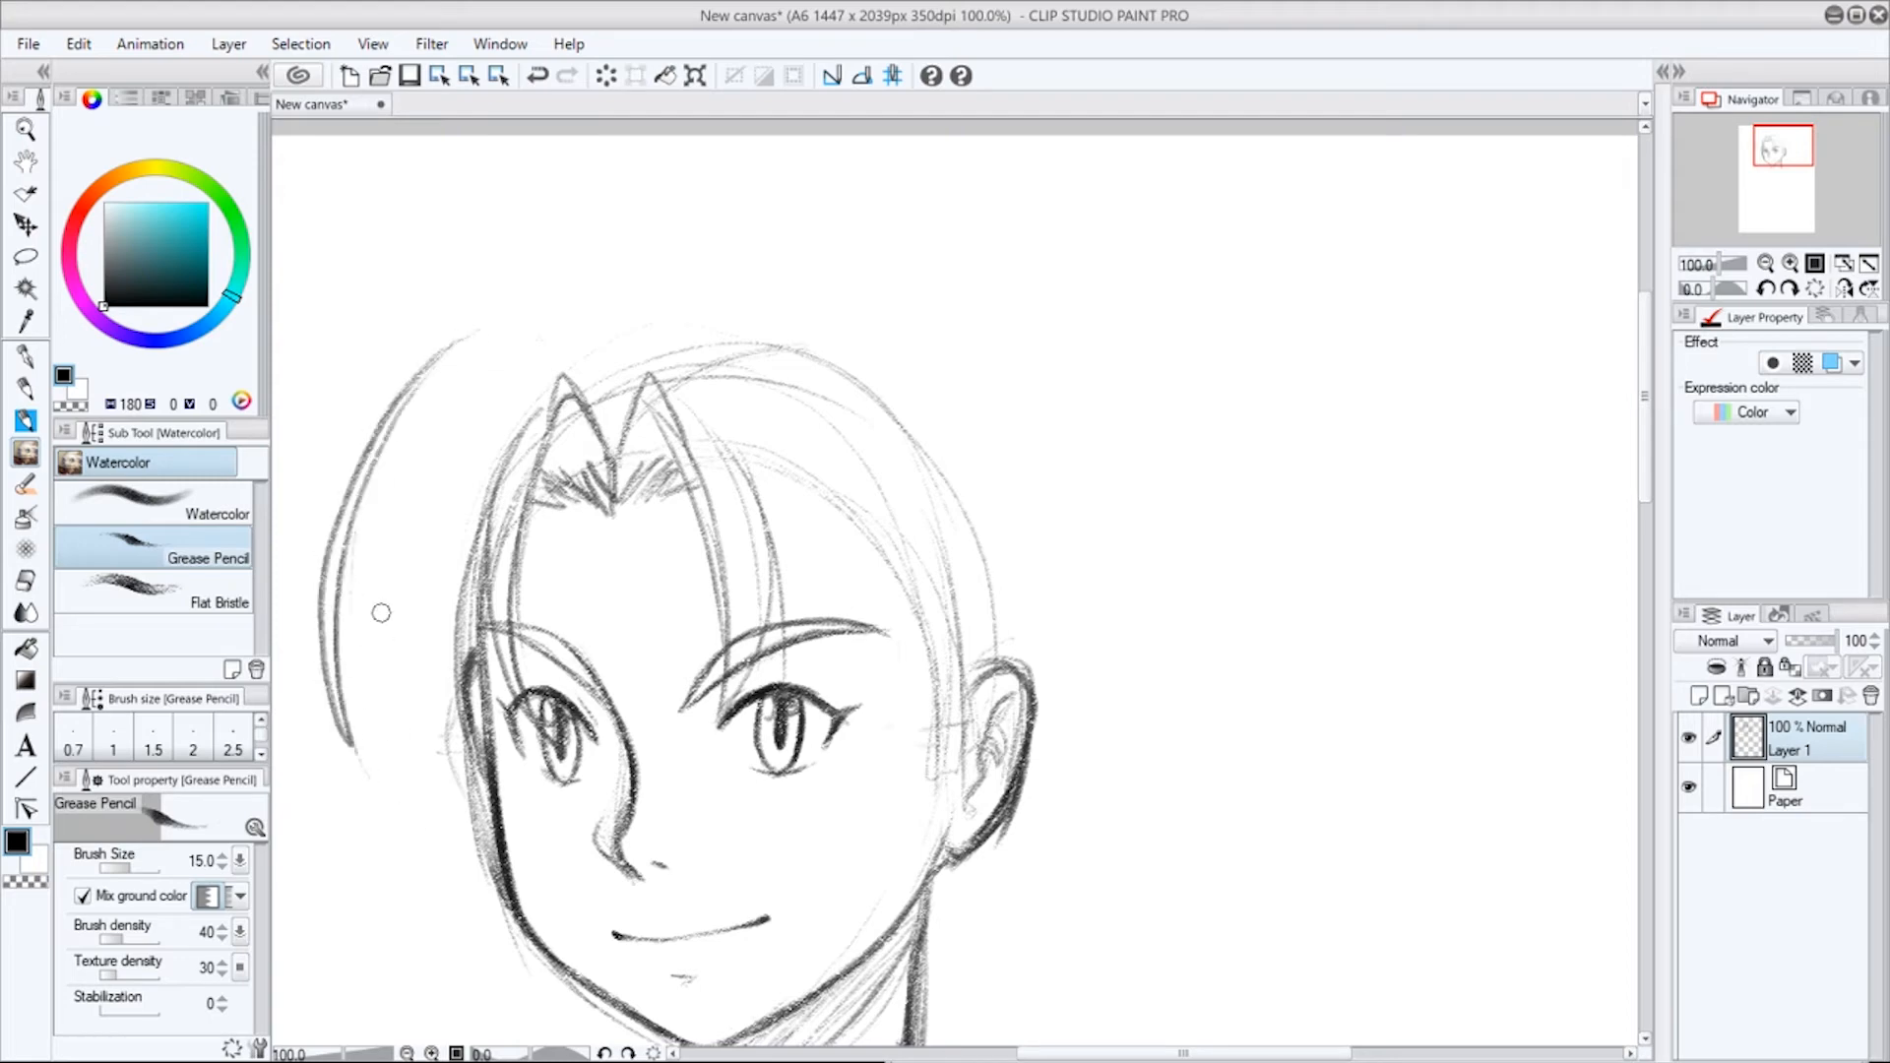
drag(453, 350, 341, 730)
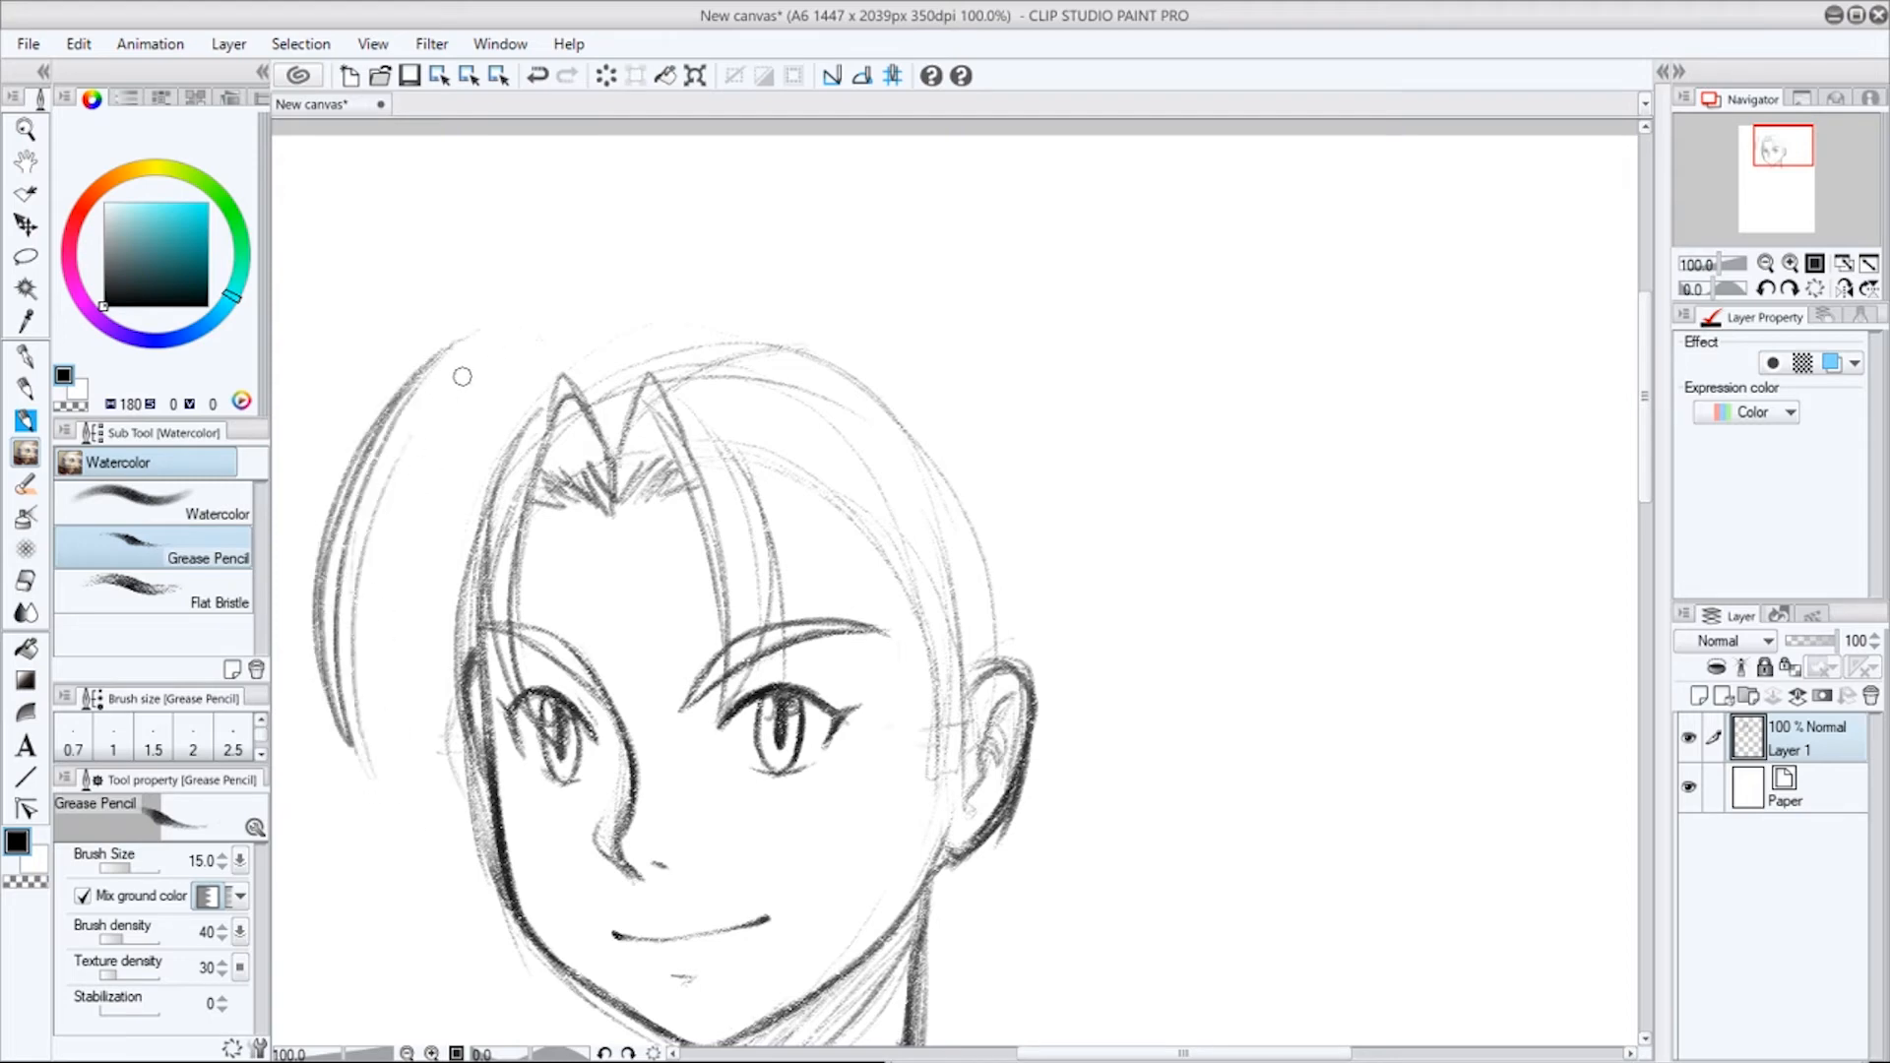
Fill the far-side hair with long curved strands sweeping from the top of the head down to the jaw.
drag(454, 362, 482, 918)
drag(384, 540, 470, 878)
drag(485, 537, 491, 864)
mouse_move(476, 632)
mouse_down()
mouse_move(464, 798)
mouse_move(495, 888)
mouse_up()
drag(411, 763, 508, 931)
drag(415, 786, 535, 952)
drag(514, 368, 422, 750)
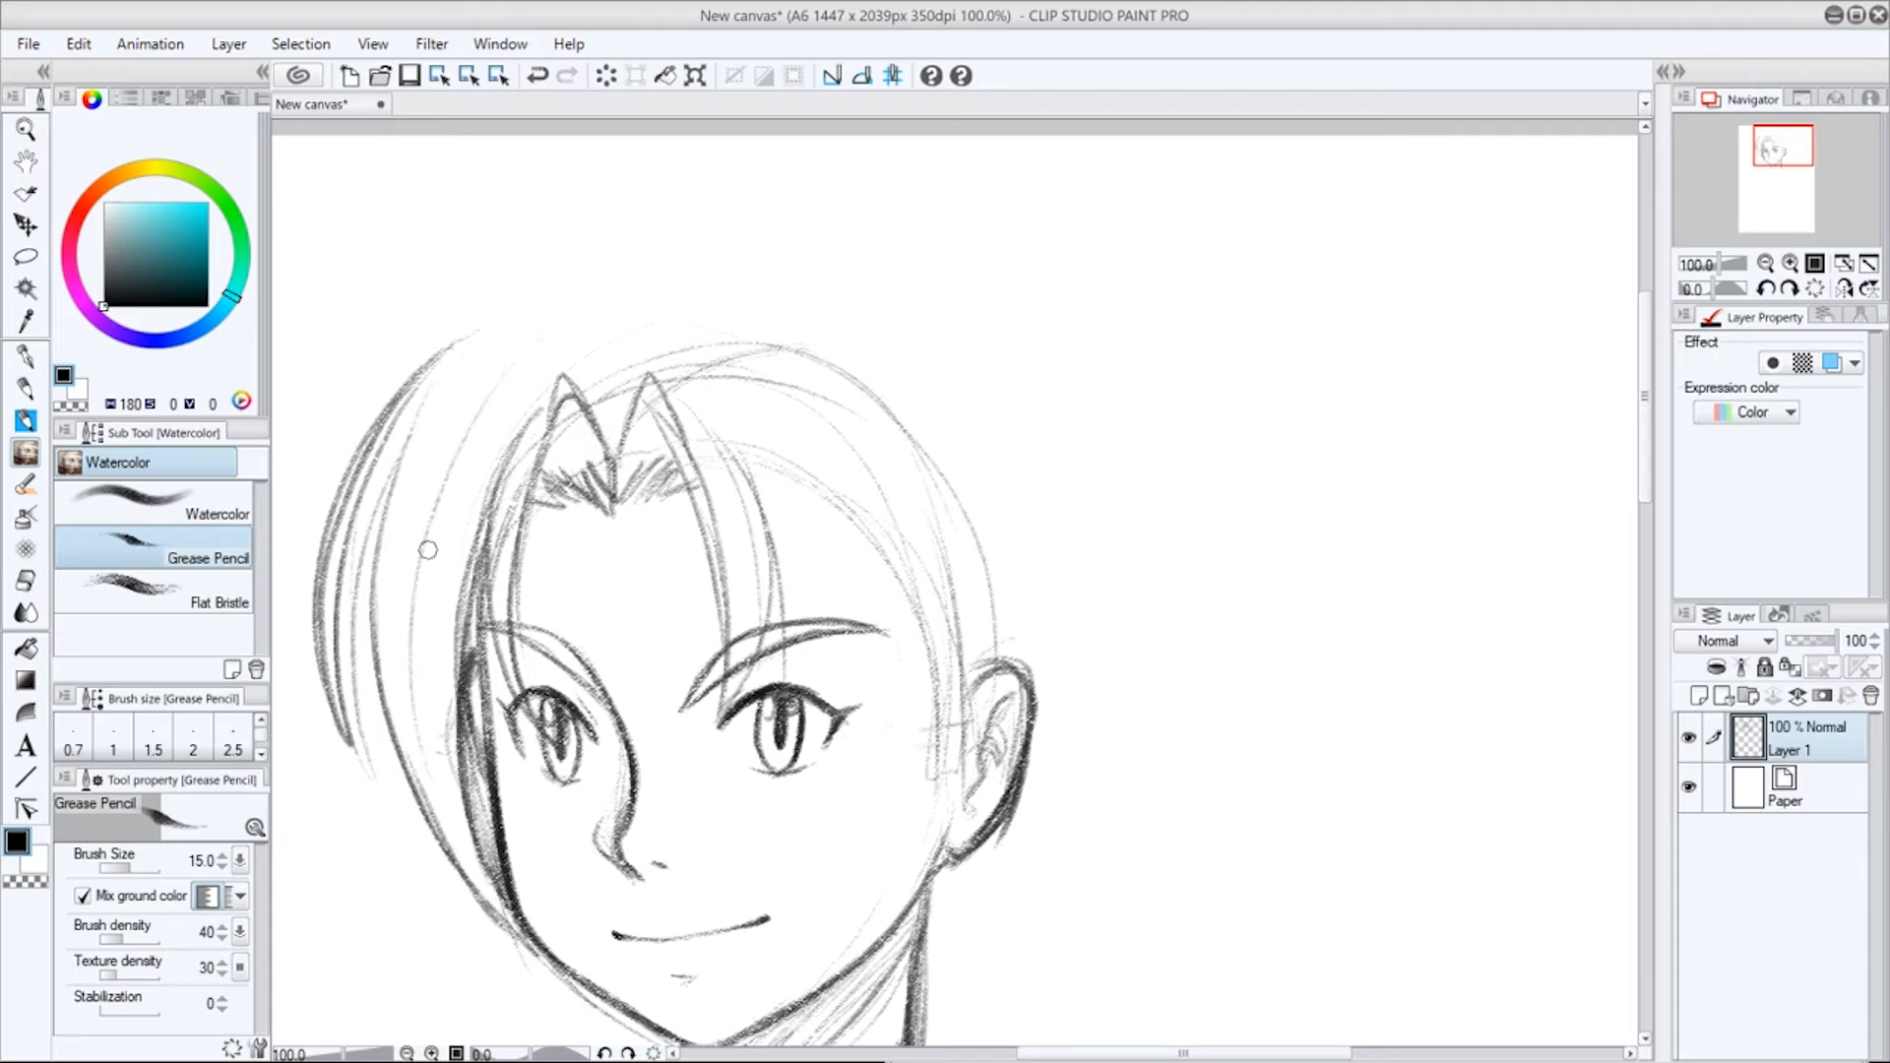
drag(392, 461, 402, 848)
drag(331, 650, 420, 866)
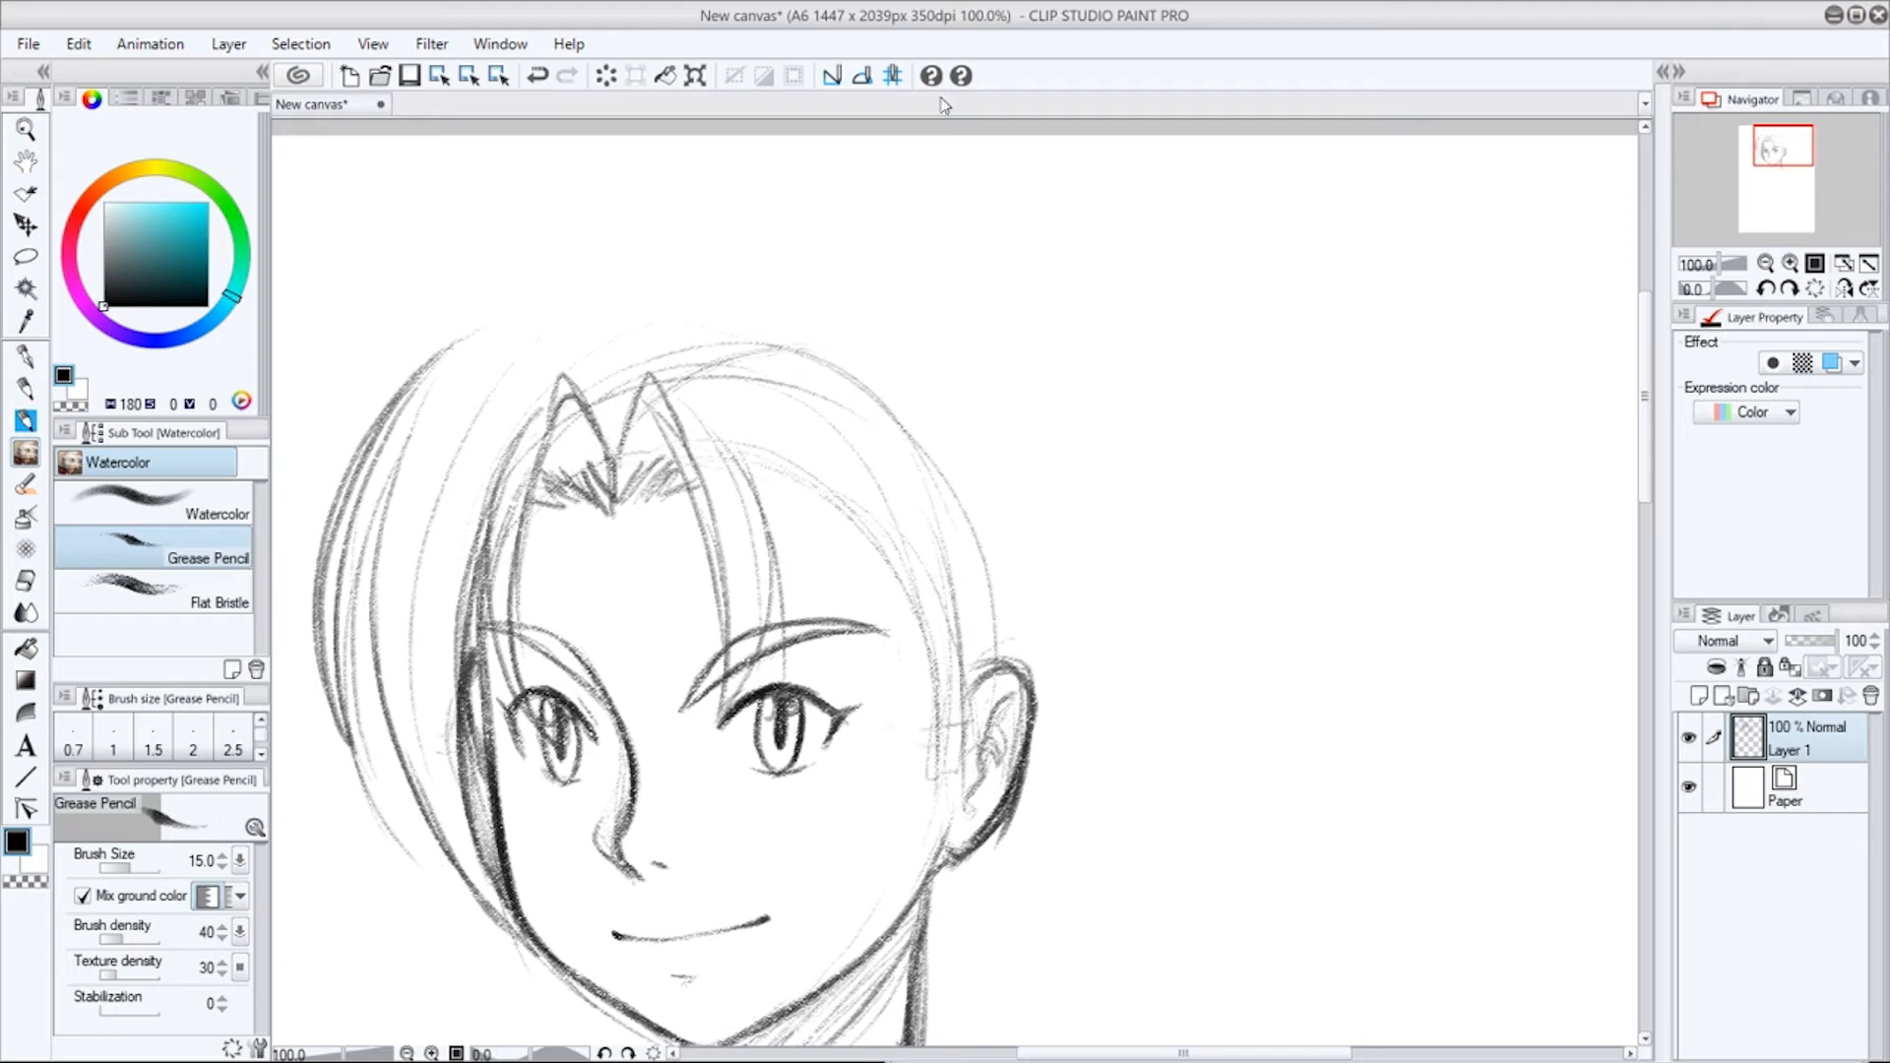
Draw four long parallel arcs and one opposing arc in the blank area beside the head to demonstrate curved hair strokes.
drag(1135, 603, 723, 543)
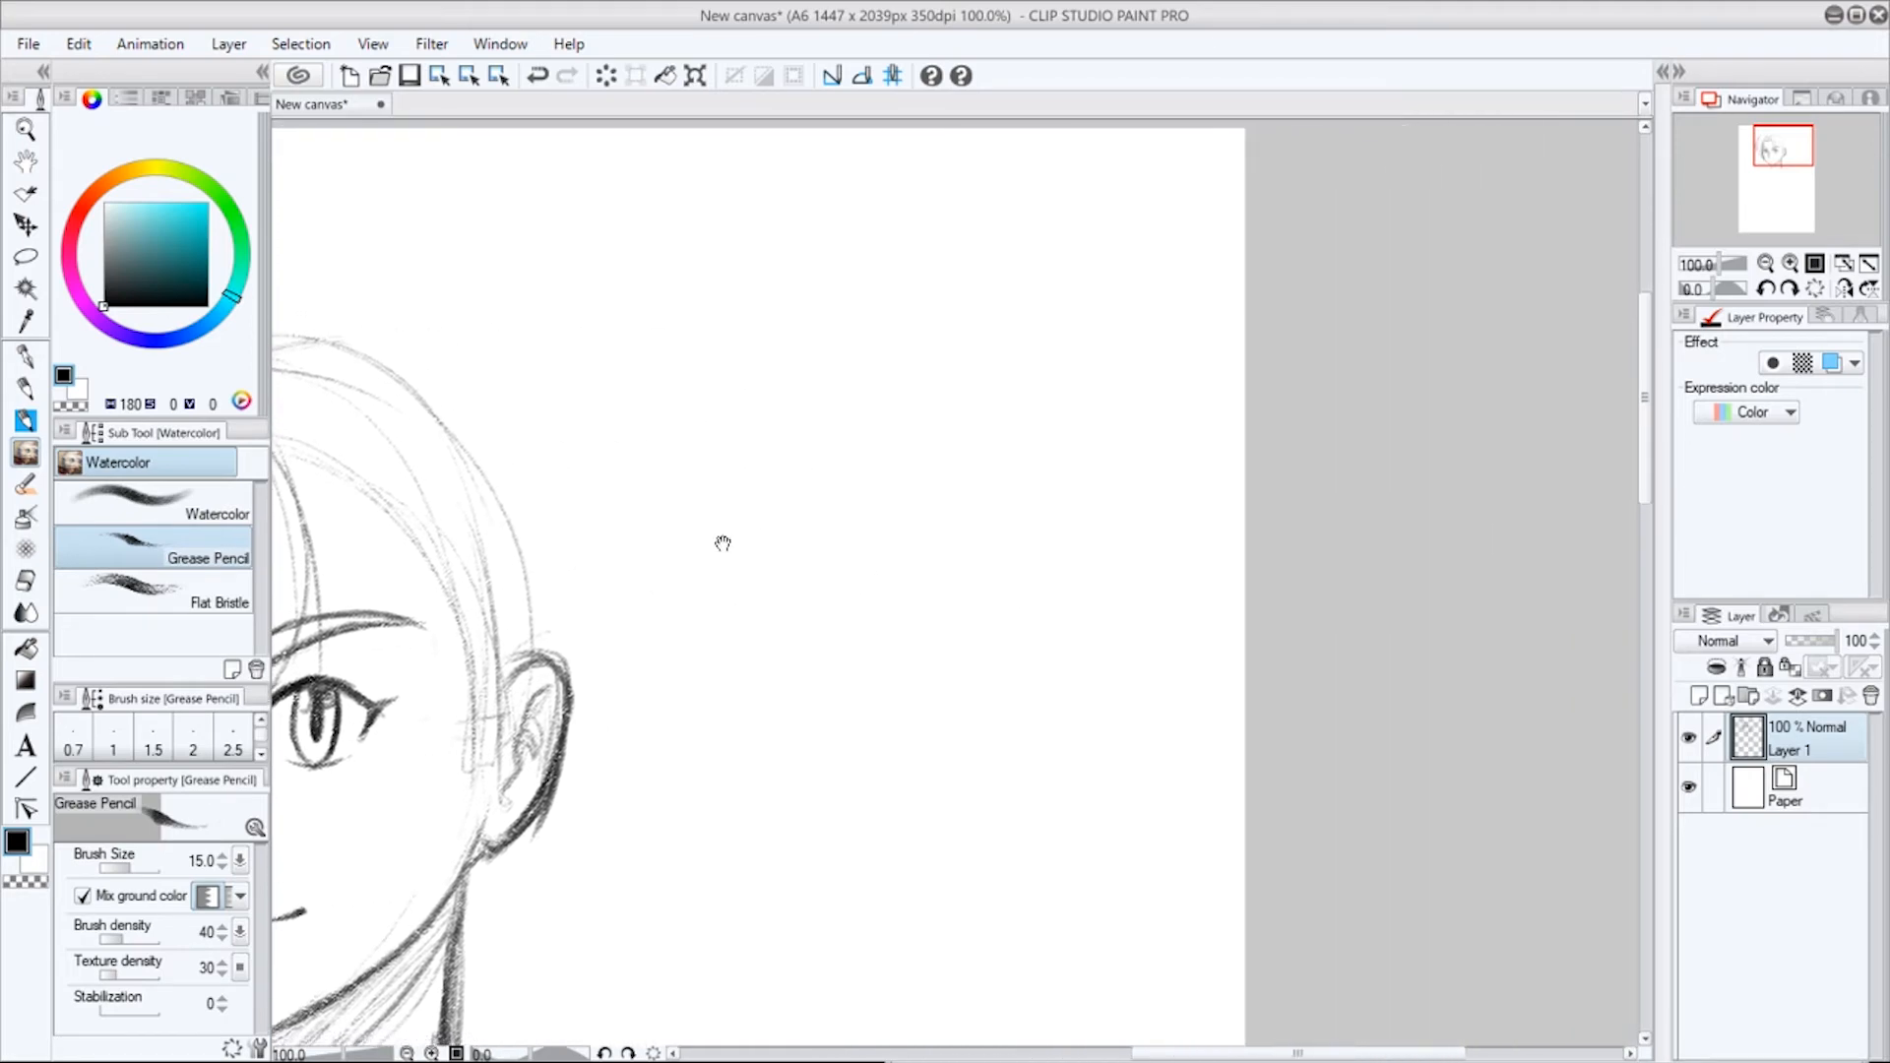
drag(871, 246, 883, 859)
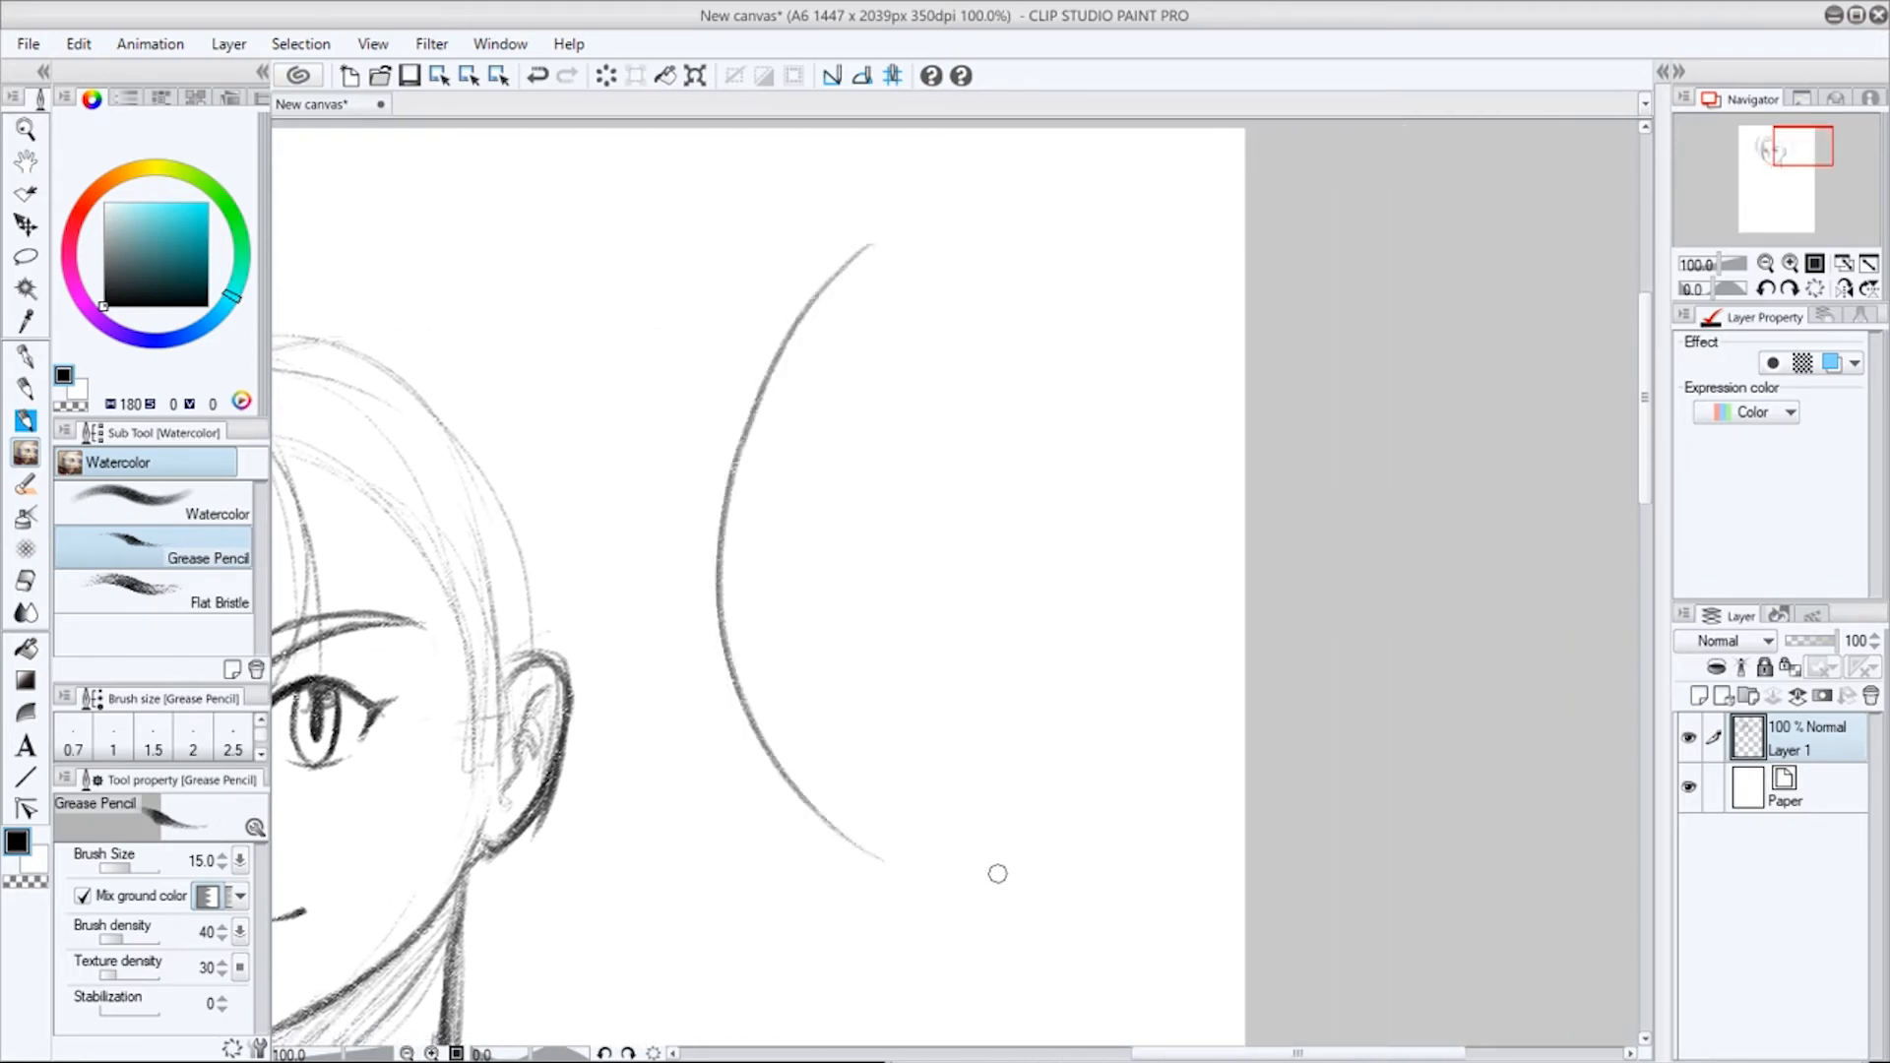
mouse_move(977, 239)
mouse_down()
mouse_move(929, 299)
mouse_move(1102, 905)
mouse_up()
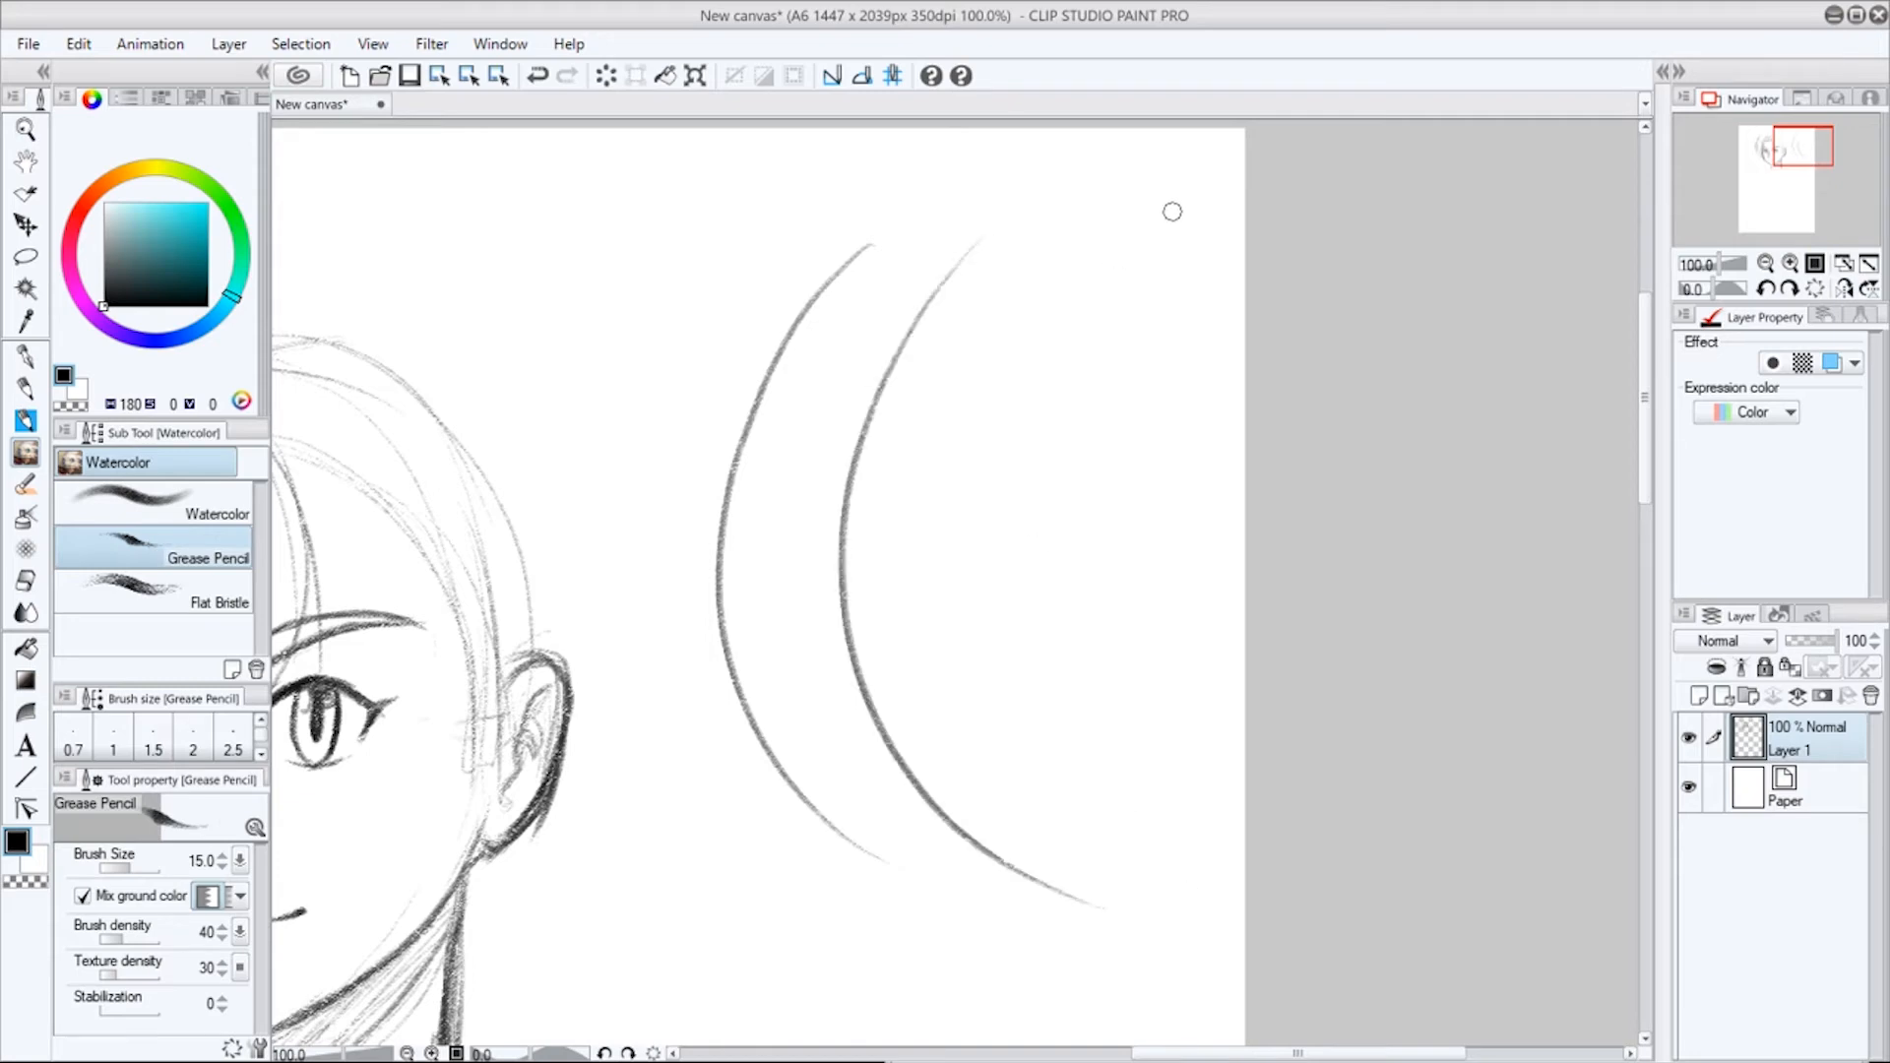
mouse_move(1171, 212)
mouse_down()
mouse_move(984, 536)
mouse_move(1216, 896)
mouse_up()
mouse_move(763, 254)
mouse_down()
mouse_move(667, 661)
mouse_move(866, 871)
mouse_up()
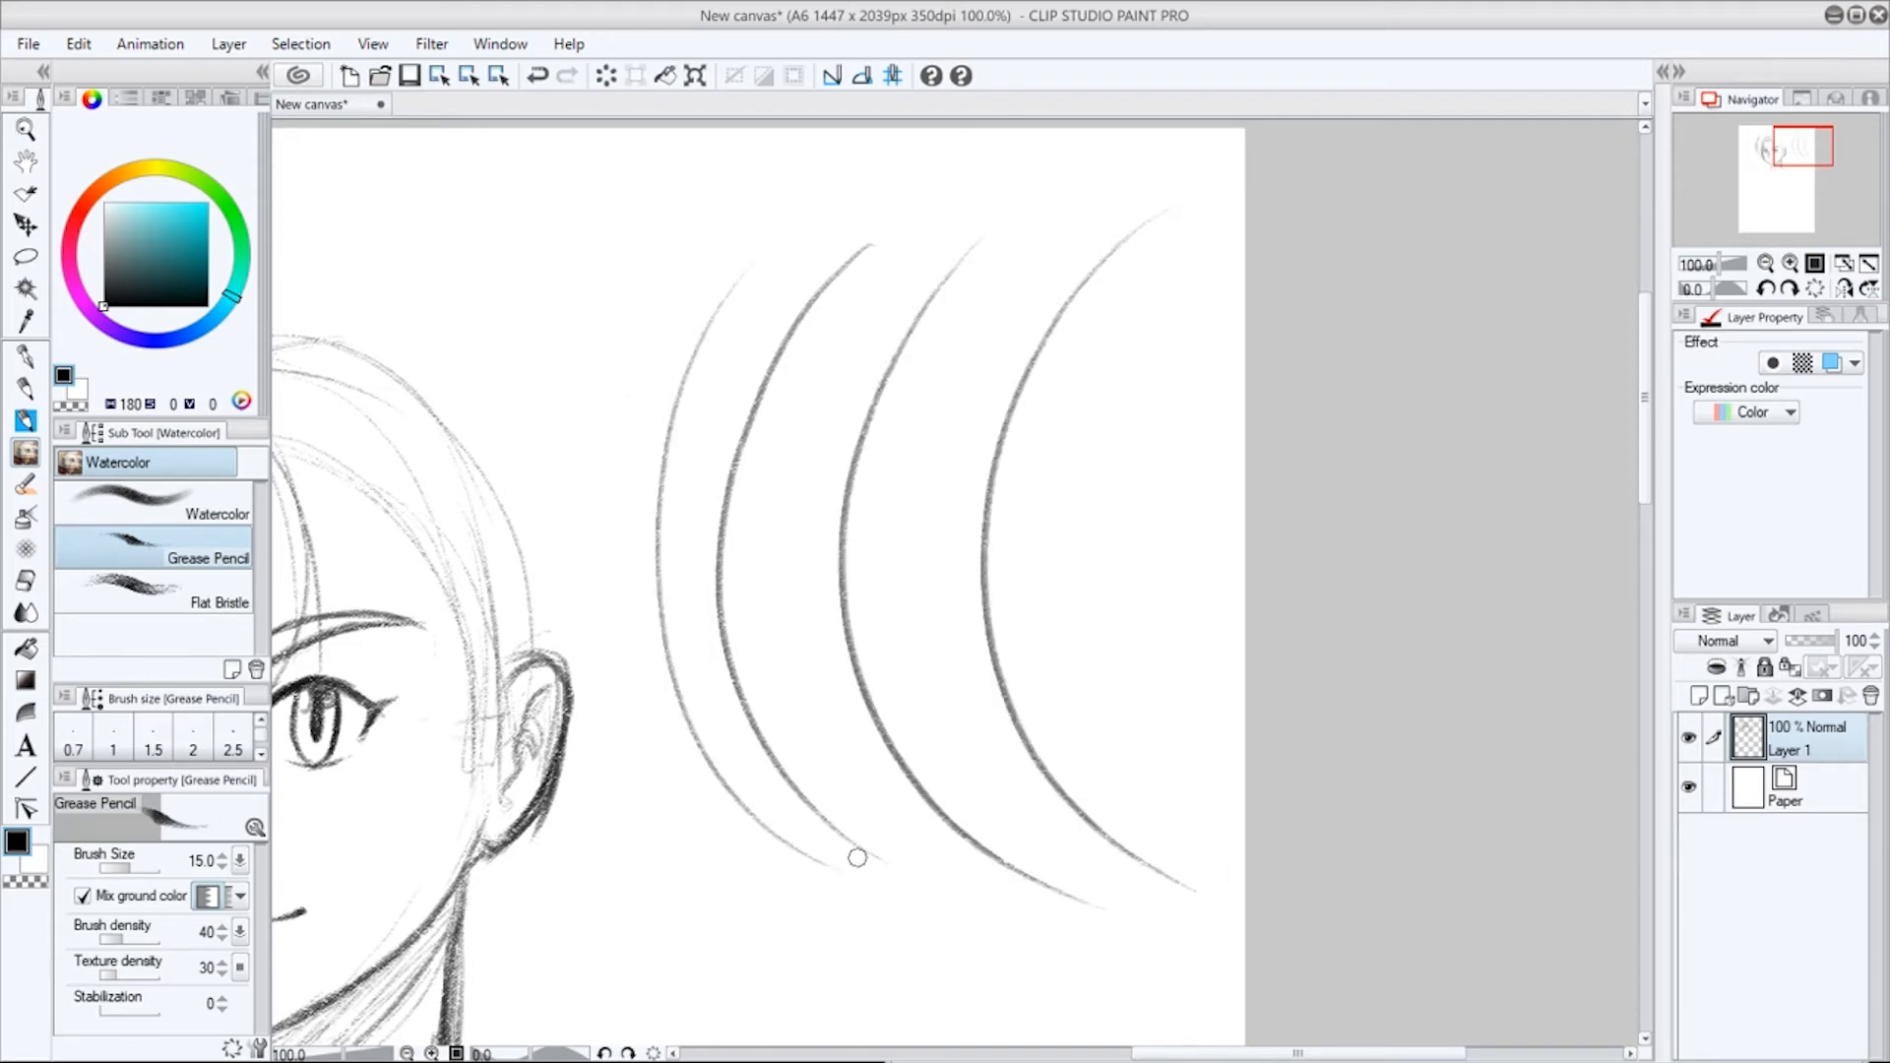
drag(681, 884, 736, 309)
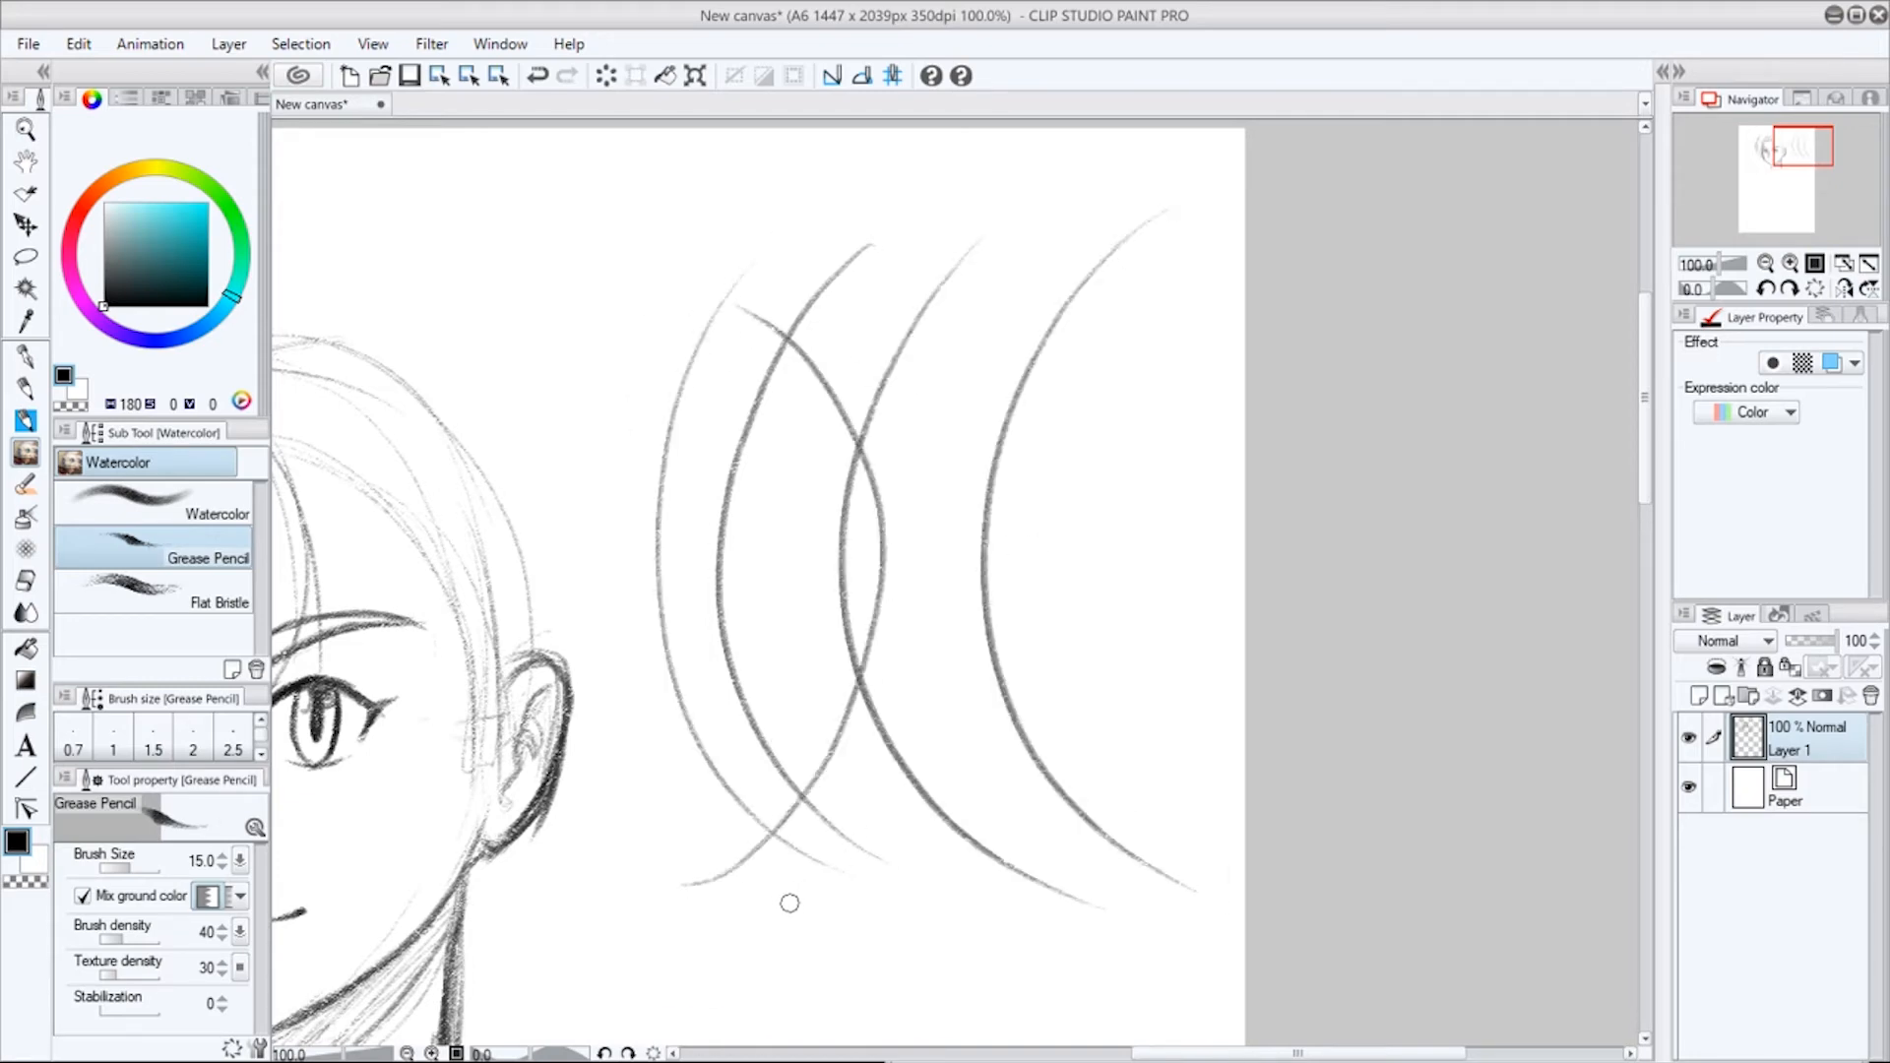
Undo all the demonstration arcs in the blank area beside the head.
drag(790, 903, 796, 212)
key(ctrl+z)
key(ctrl+z)
key(ctrl+z)
key(ctrl+z)
key(ctrl+z)
key(ctrl+z)
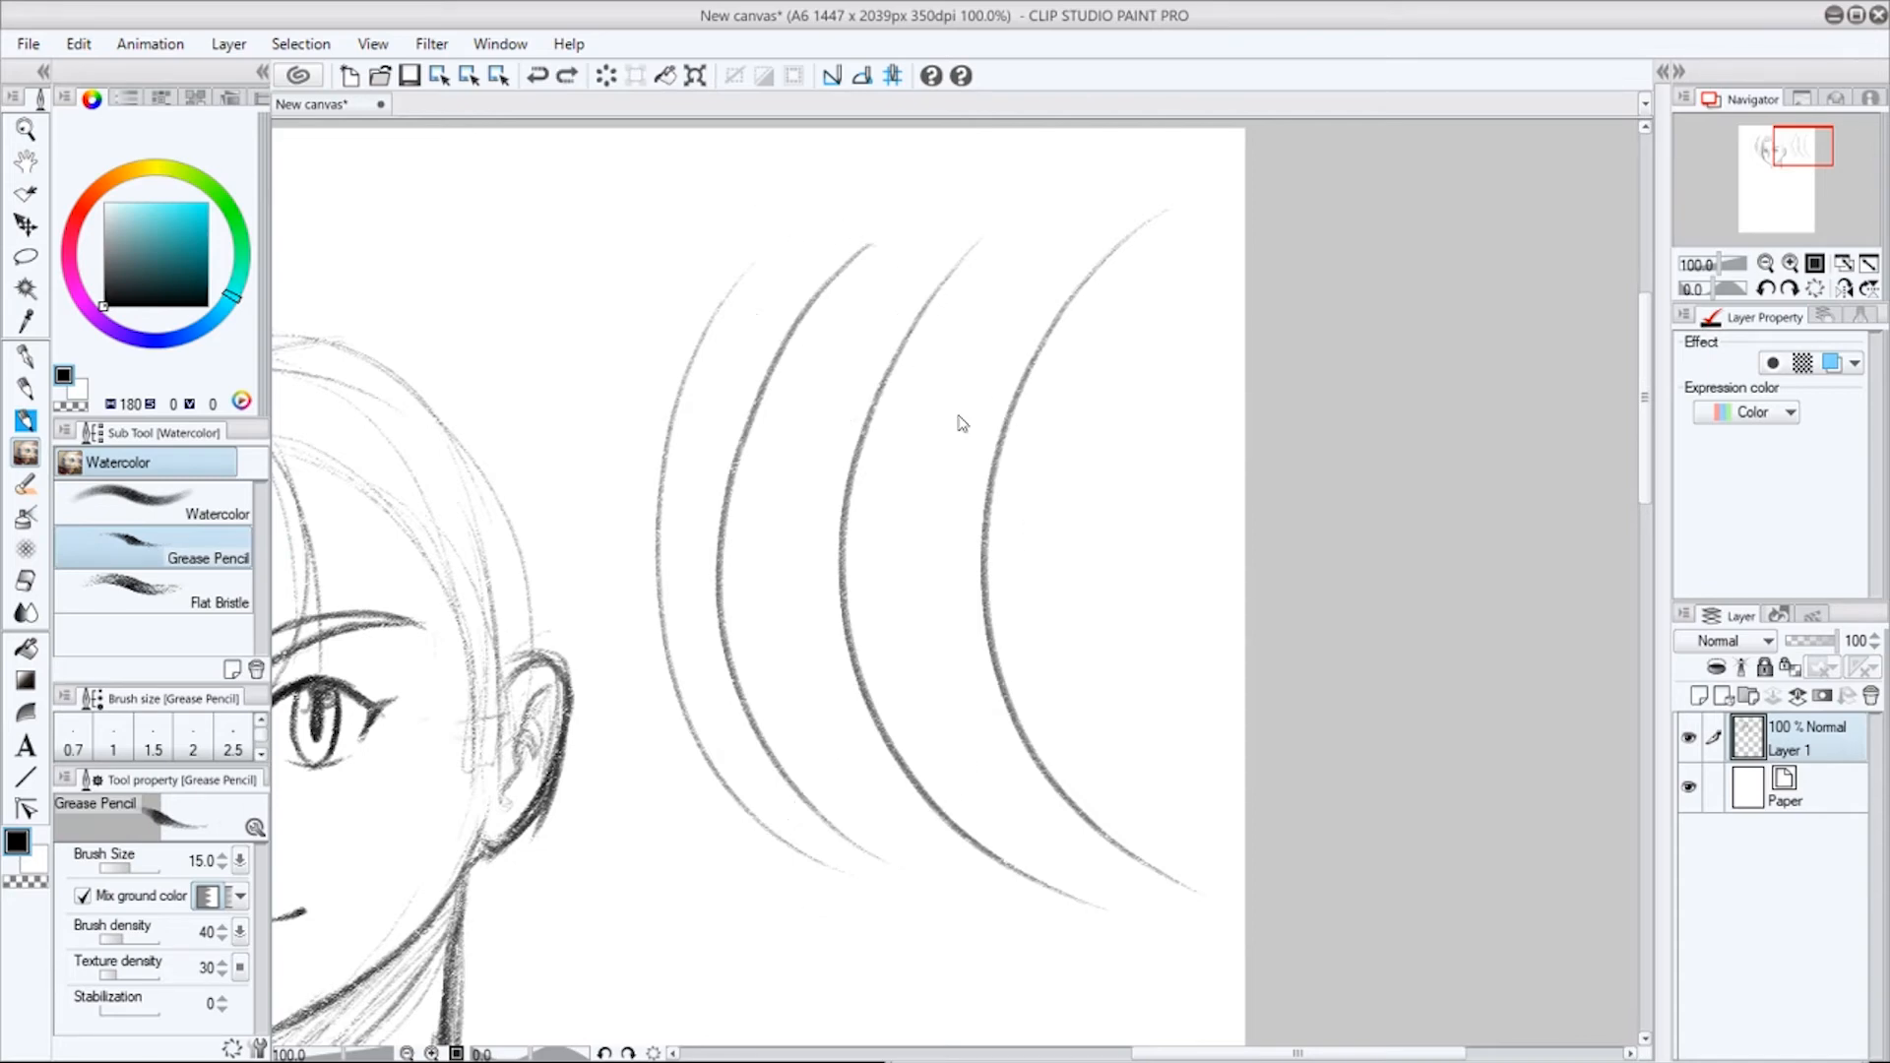
Flip the canvas view horizontally back and forth to examine the balance of the face and hair.
click(1846, 288)
click(1846, 288)
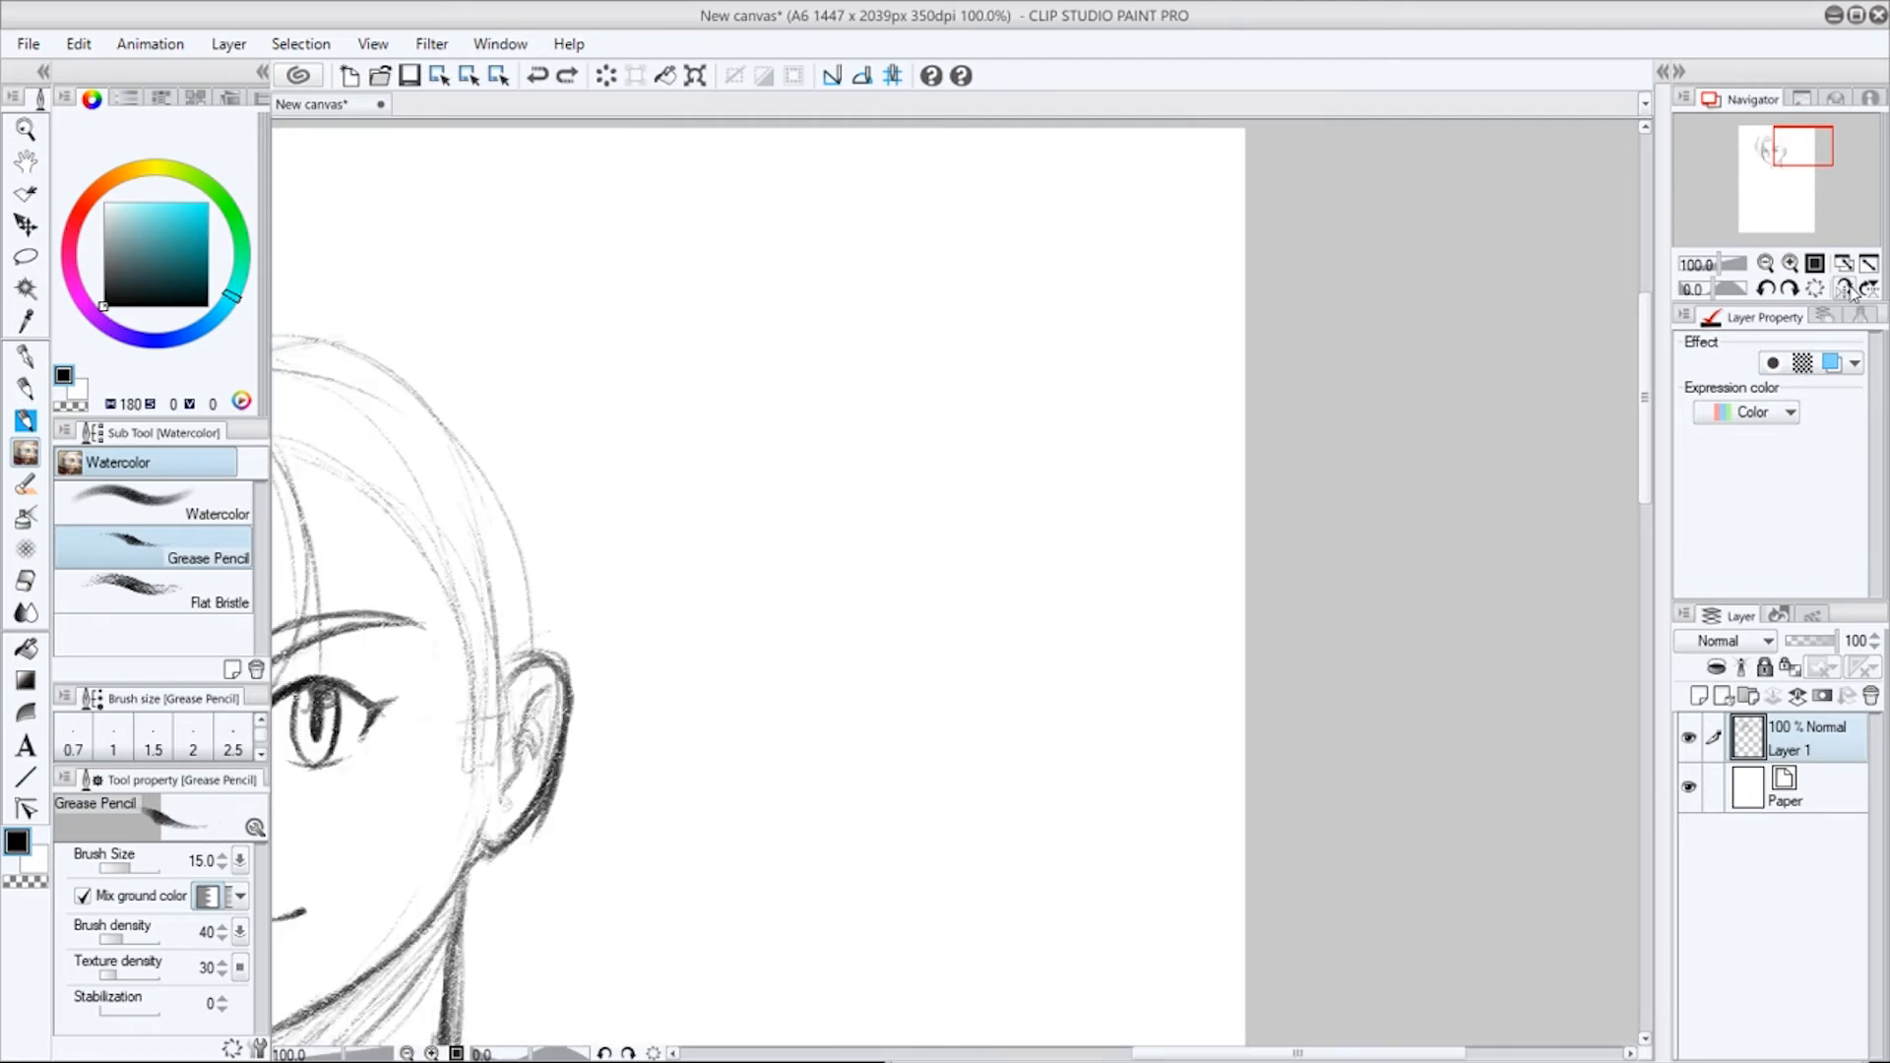
click(1845, 288)
click(1847, 289)
click(1848, 291)
click(1849, 291)
click(1846, 289)
click(1847, 288)
click(1847, 289)
click(1846, 289)
Add thin strands to the near-side fringe above the eye and to the lower end of the far-side hair.
mouse_move(737, 708)
mouse_down()
mouse_move(856, 675)
mouse_move(919, 912)
mouse_move(889, 788)
mouse_move(1071, 700)
mouse_up()
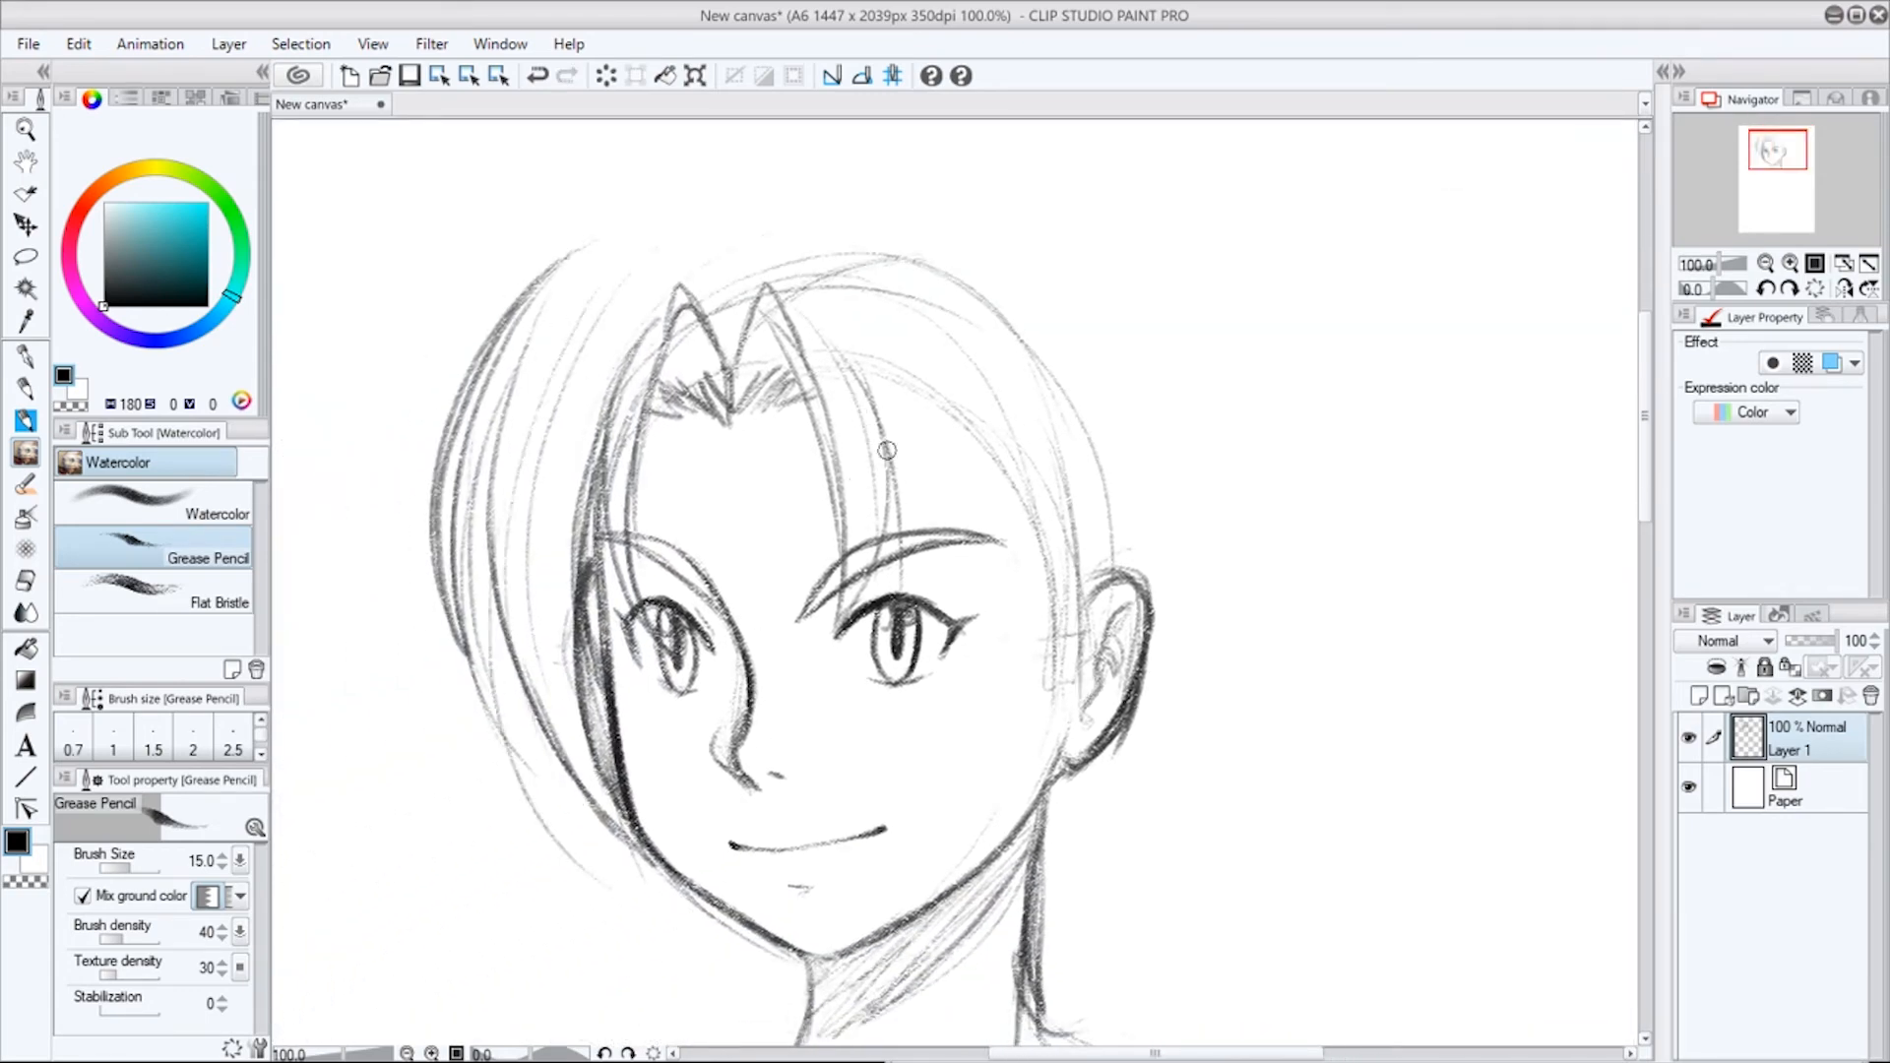
drag(923, 487, 937, 605)
drag(491, 675, 616, 876)
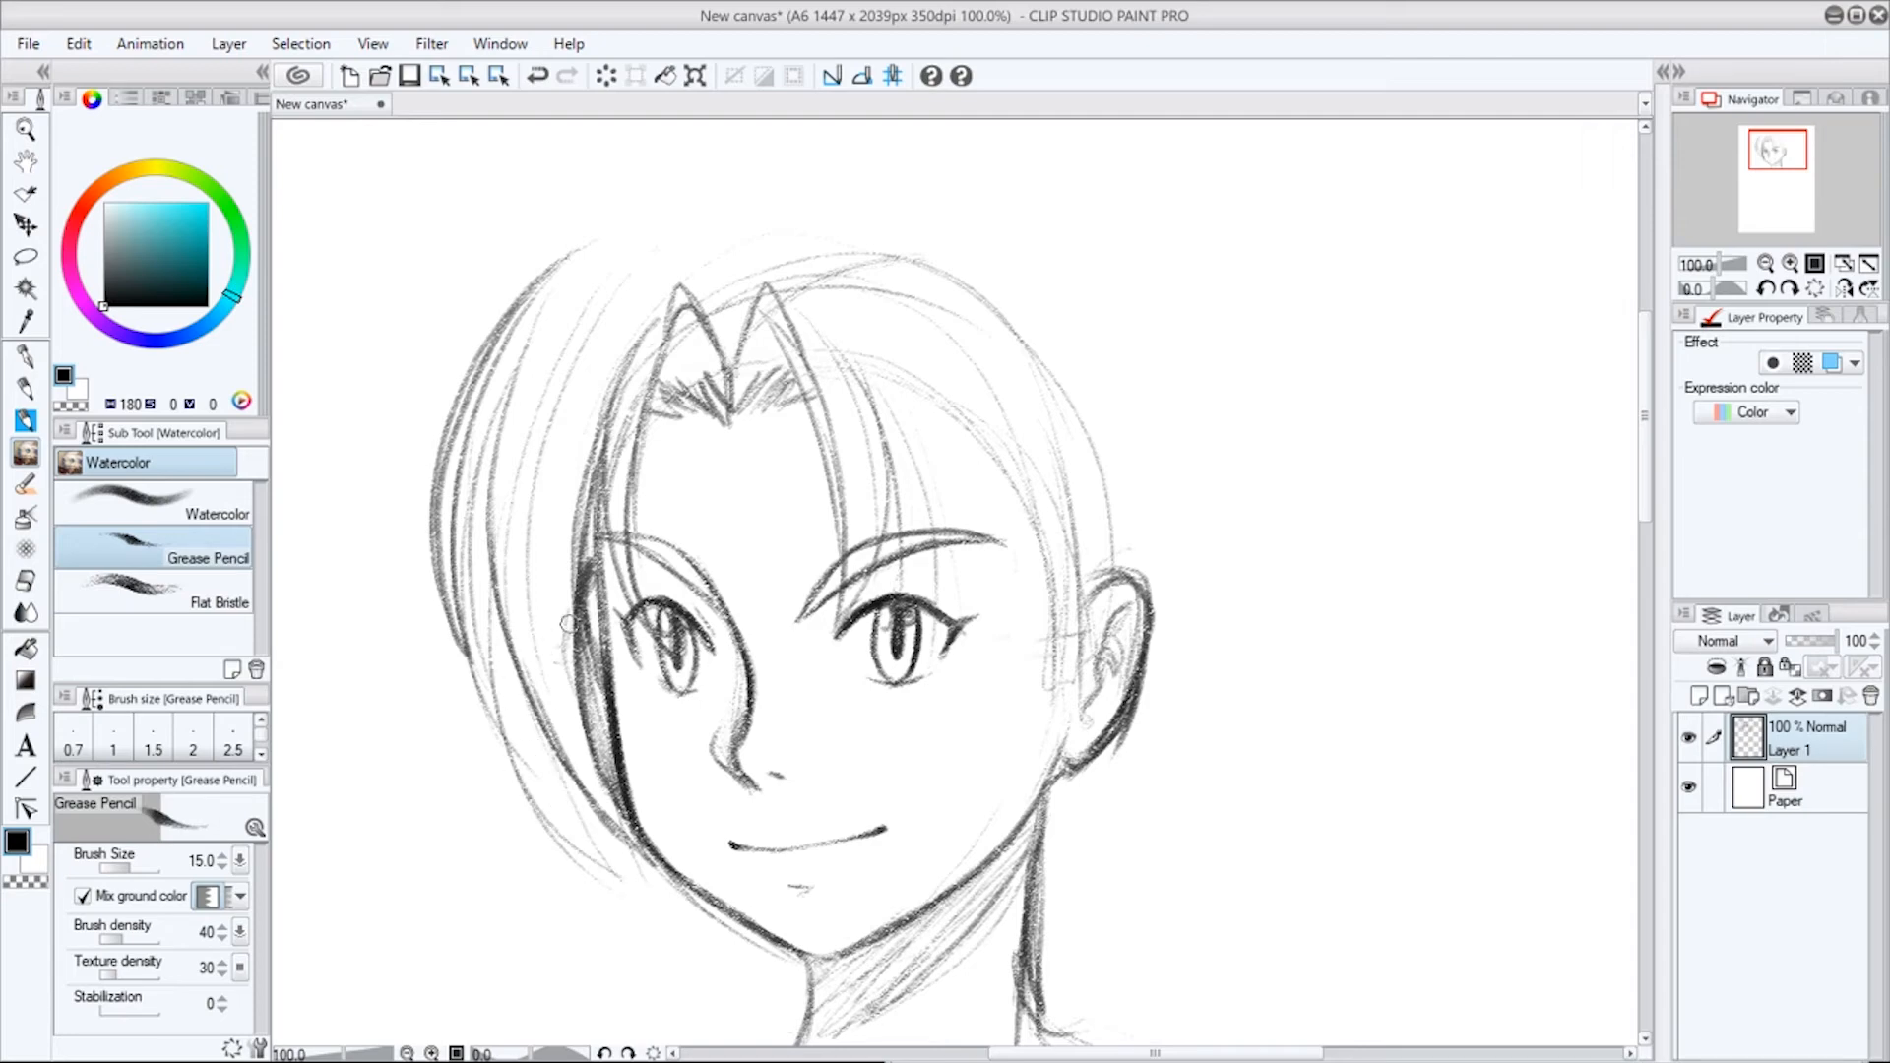
In the mirrored view, draw long fringe locks curving from the crown past the near-side eye down to the cheek.
click(1843, 290)
drag(1093, 562, 692, 531)
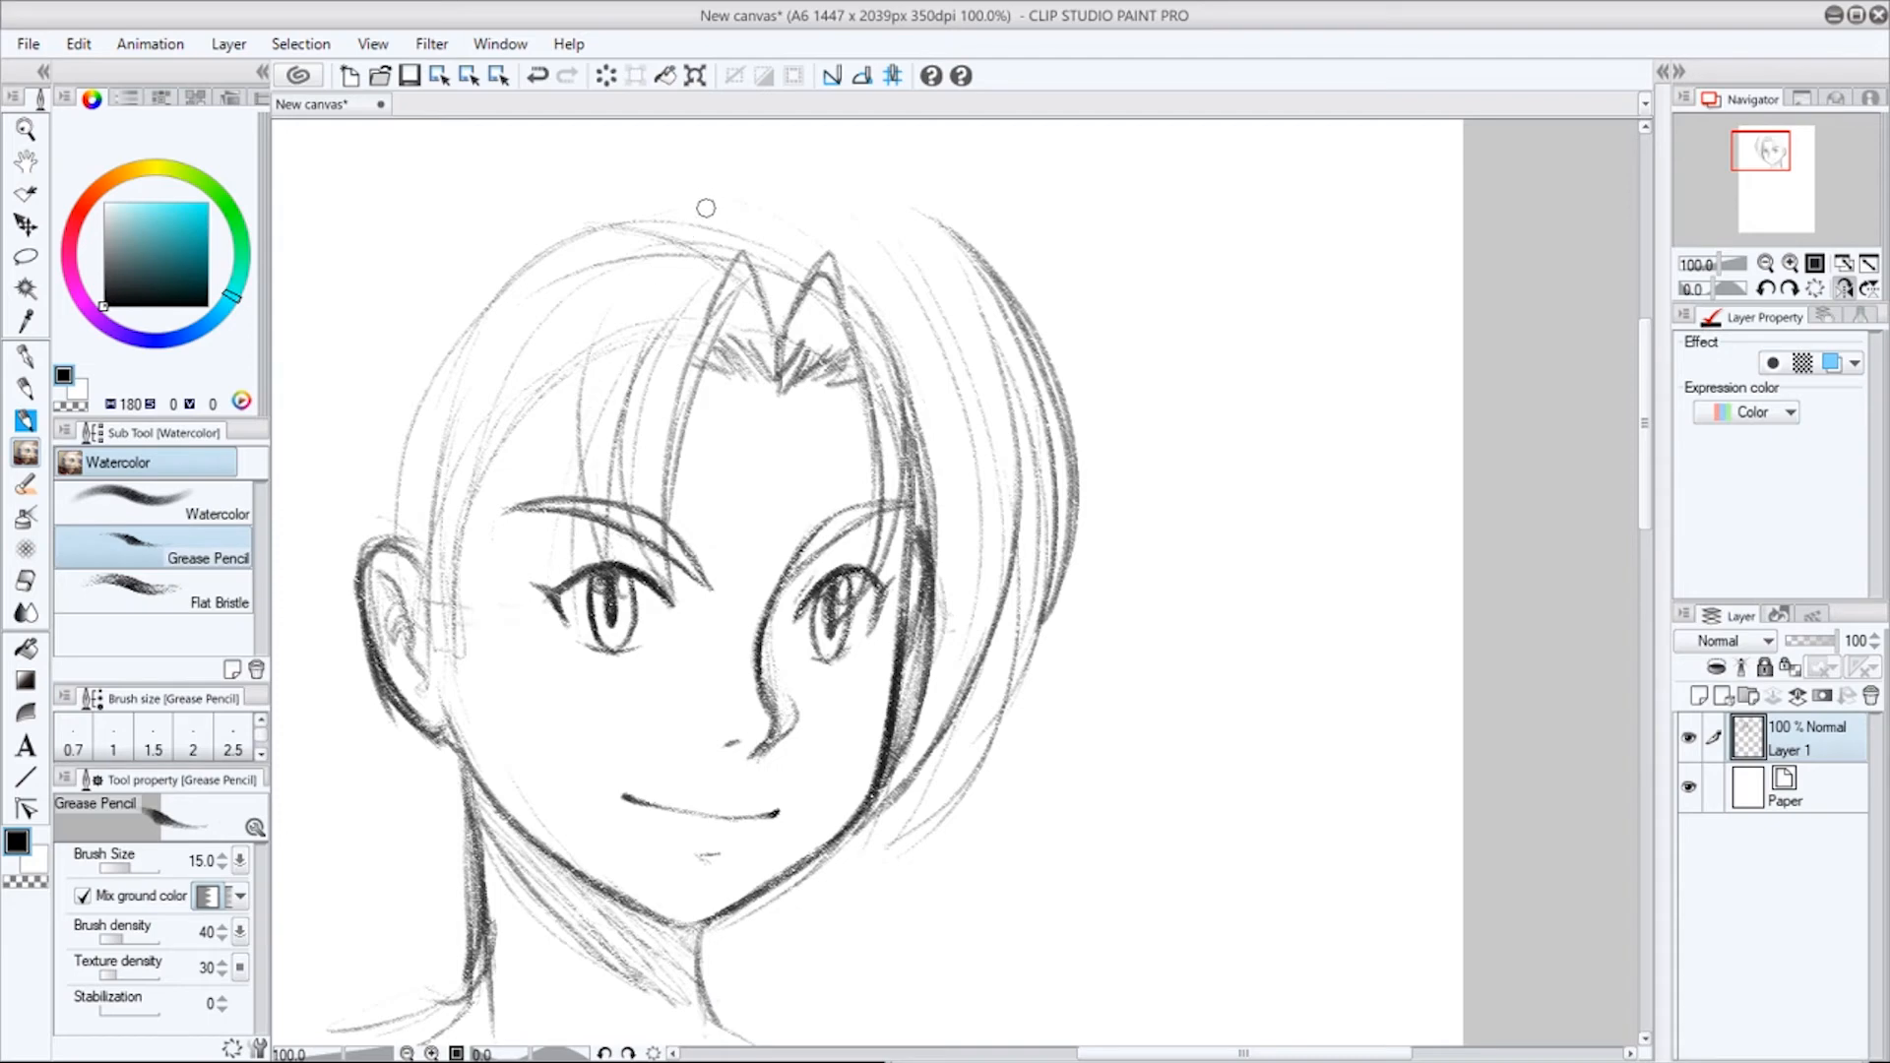
drag(664, 221, 608, 232)
drag(522, 296, 482, 657)
drag(481, 468, 543, 743)
drag(588, 356, 622, 766)
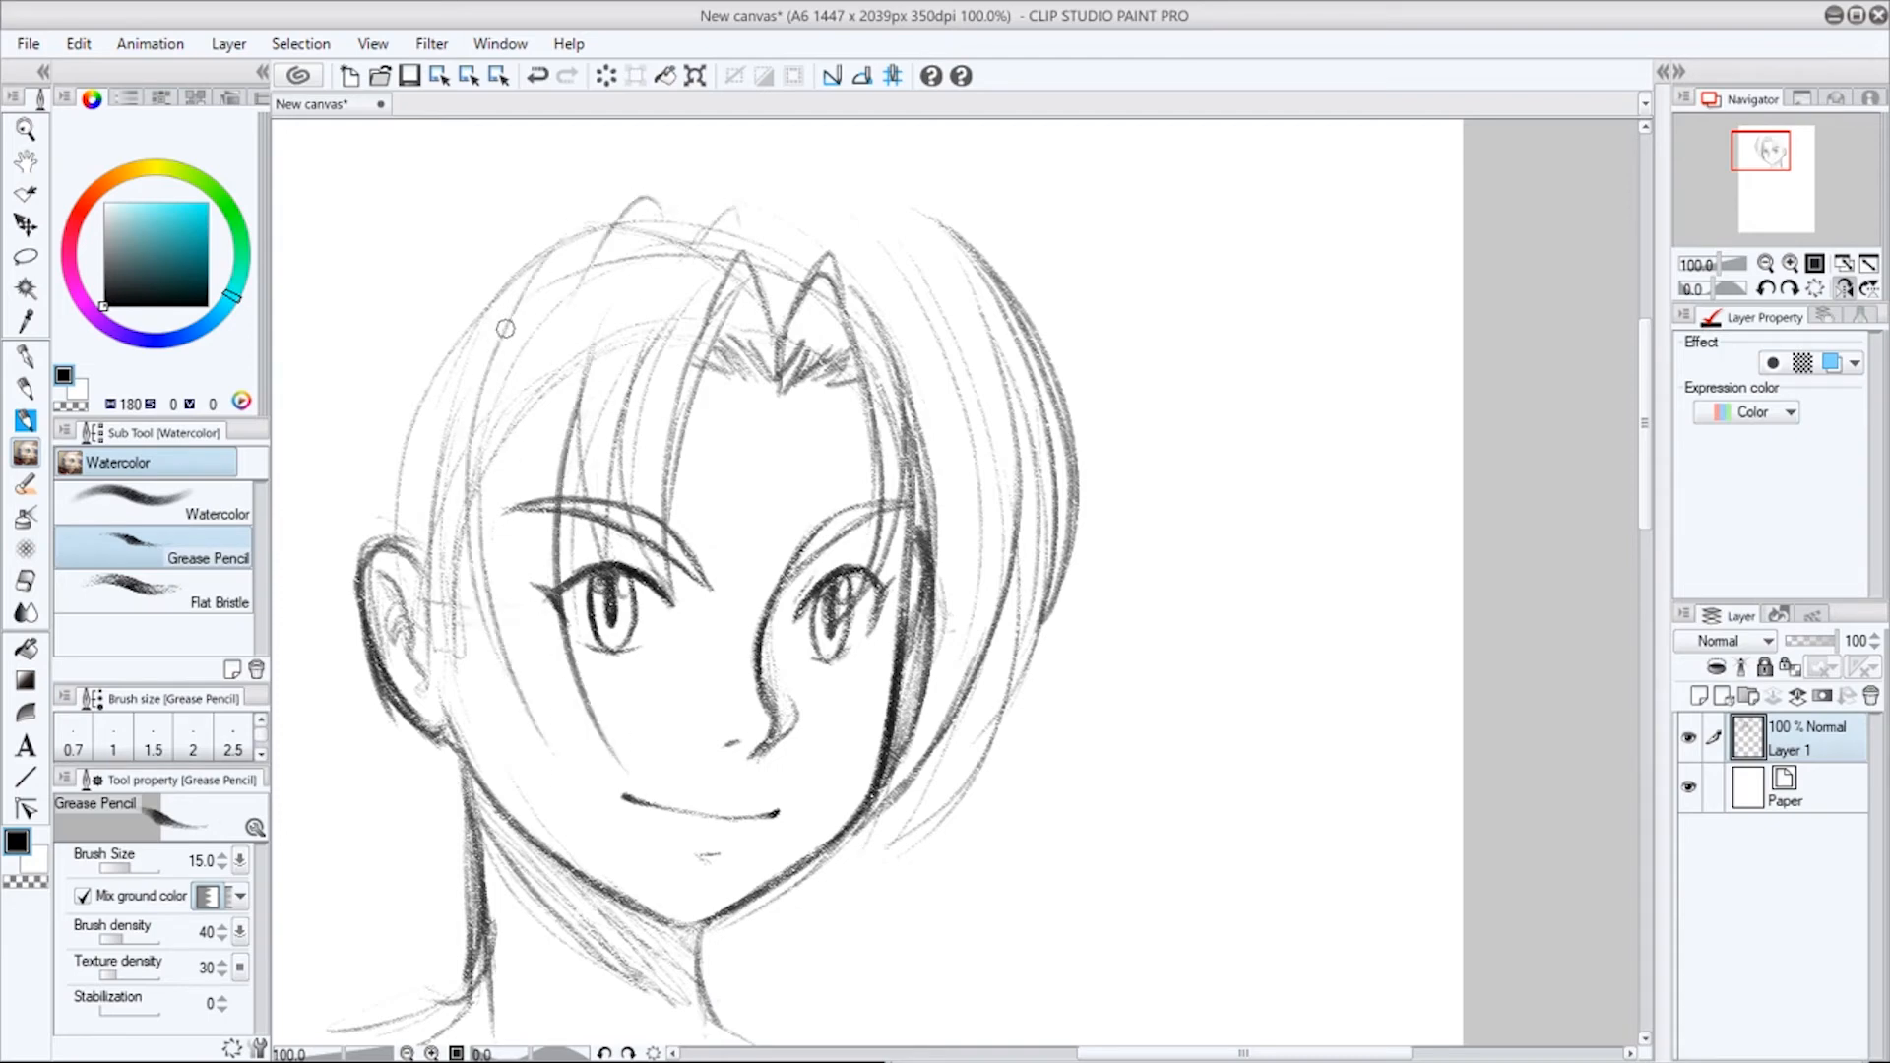
drag(505, 334, 623, 756)
drag(516, 567, 628, 774)
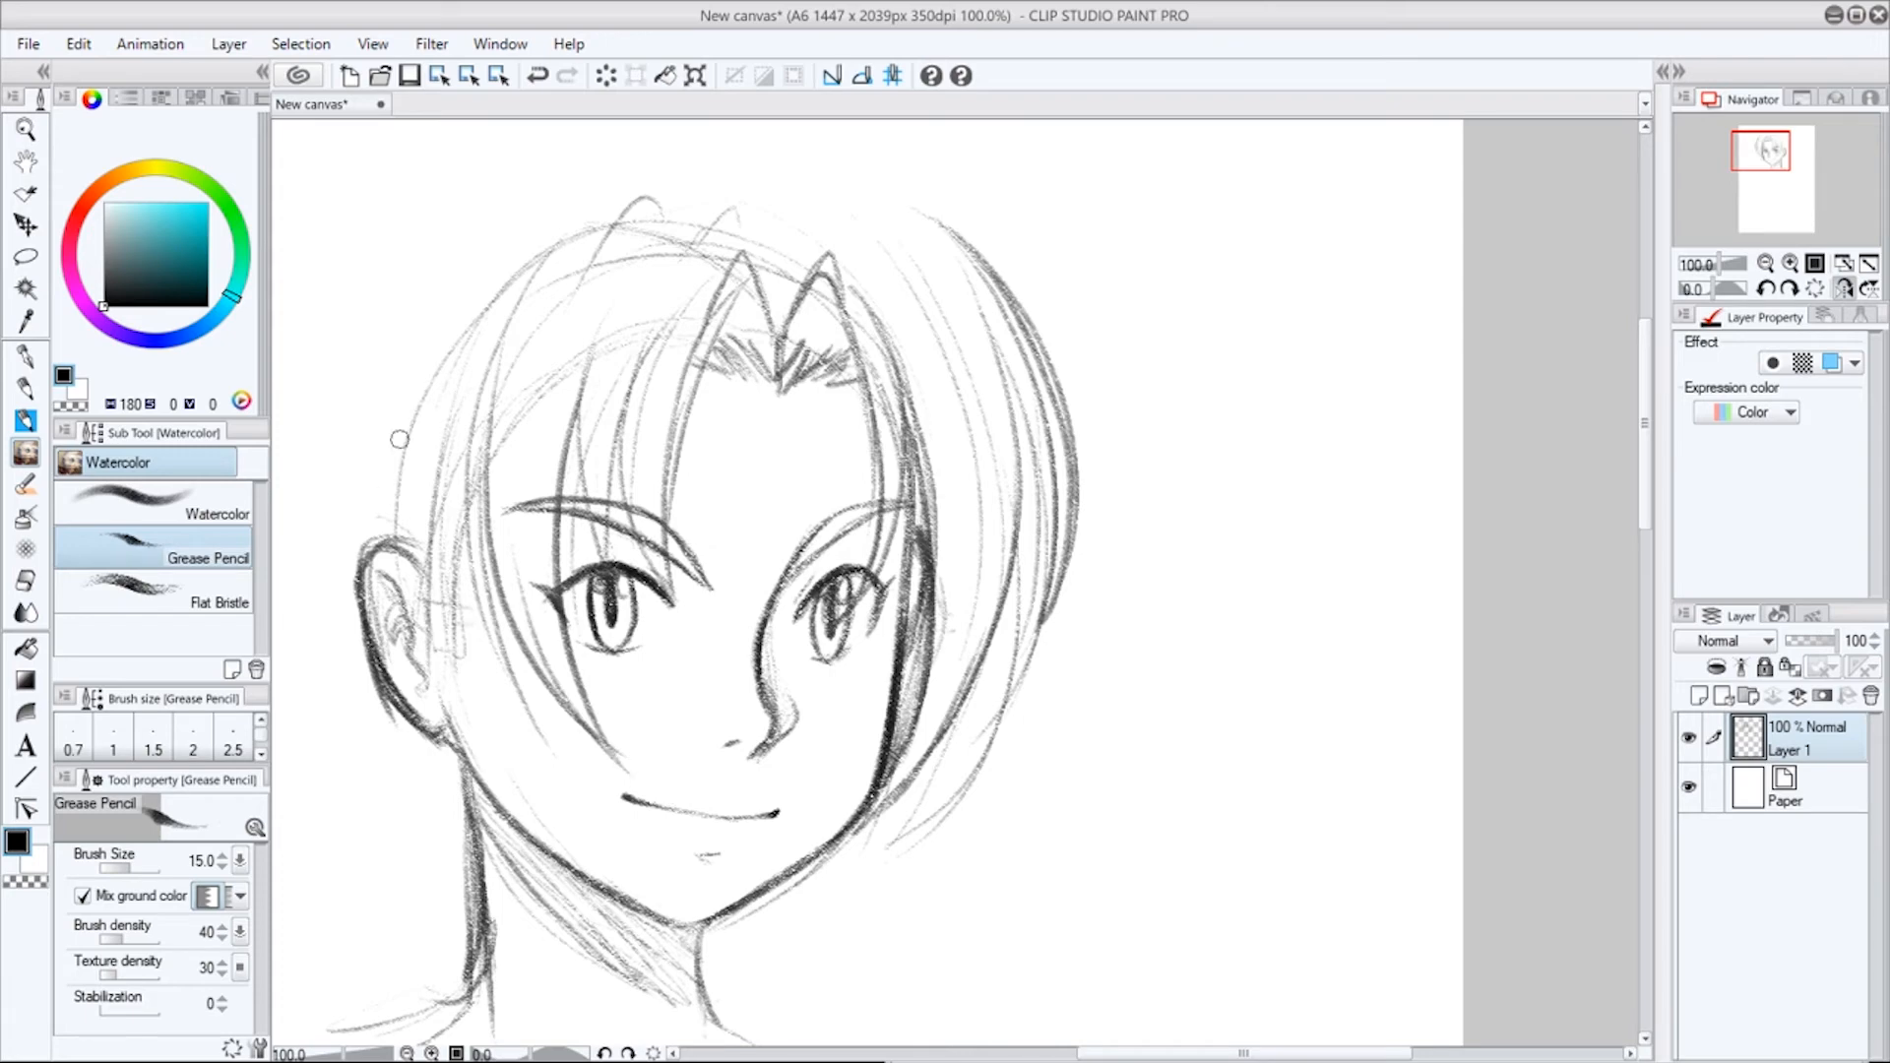
Draw side strands sweeping from the crown past the near-side ear to the jaw, and a short strand above the hairline.
drag(448, 246, 396, 620)
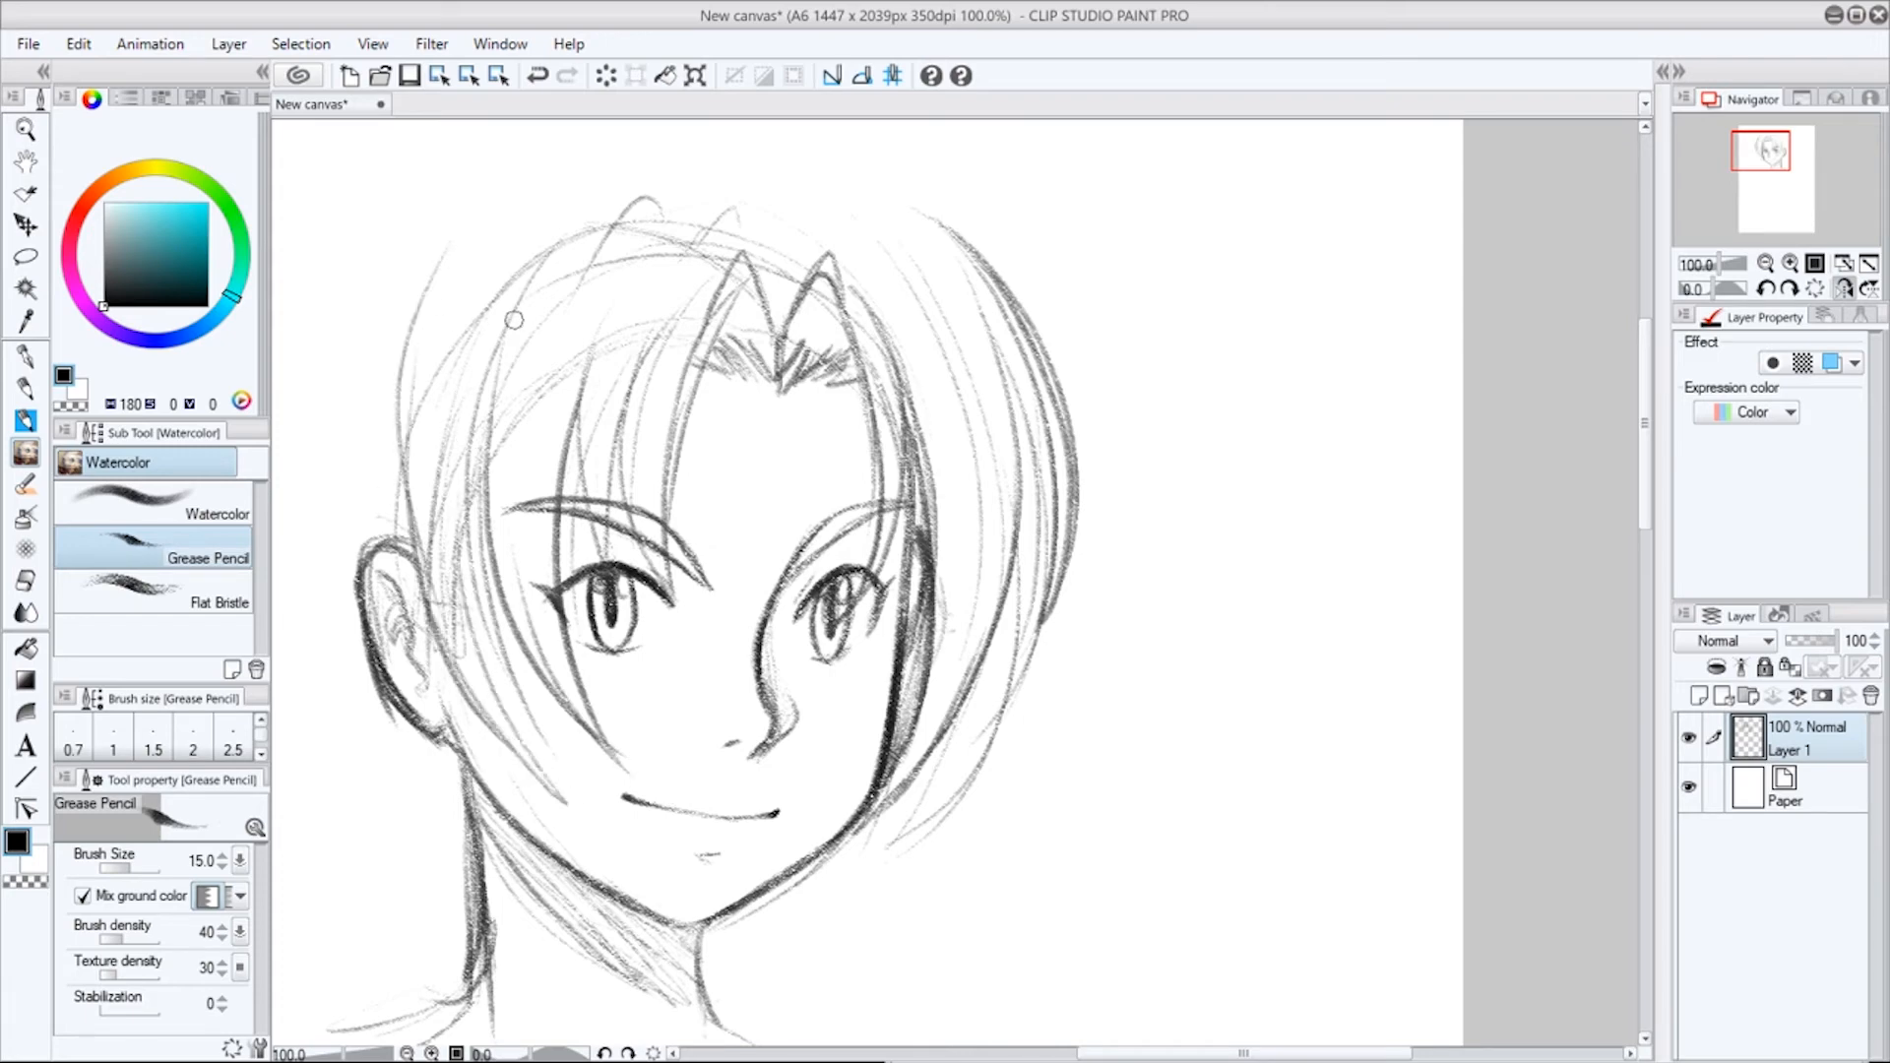
drag(407, 524, 516, 657)
mouse_move(582, 839)
mouse_down()
mouse_move(507, 635)
mouse_move(534, 474)
mouse_up()
mouse_move(930, 349)
mouse_down()
mouse_move(974, 375)
mouse_move(966, 299)
mouse_up()
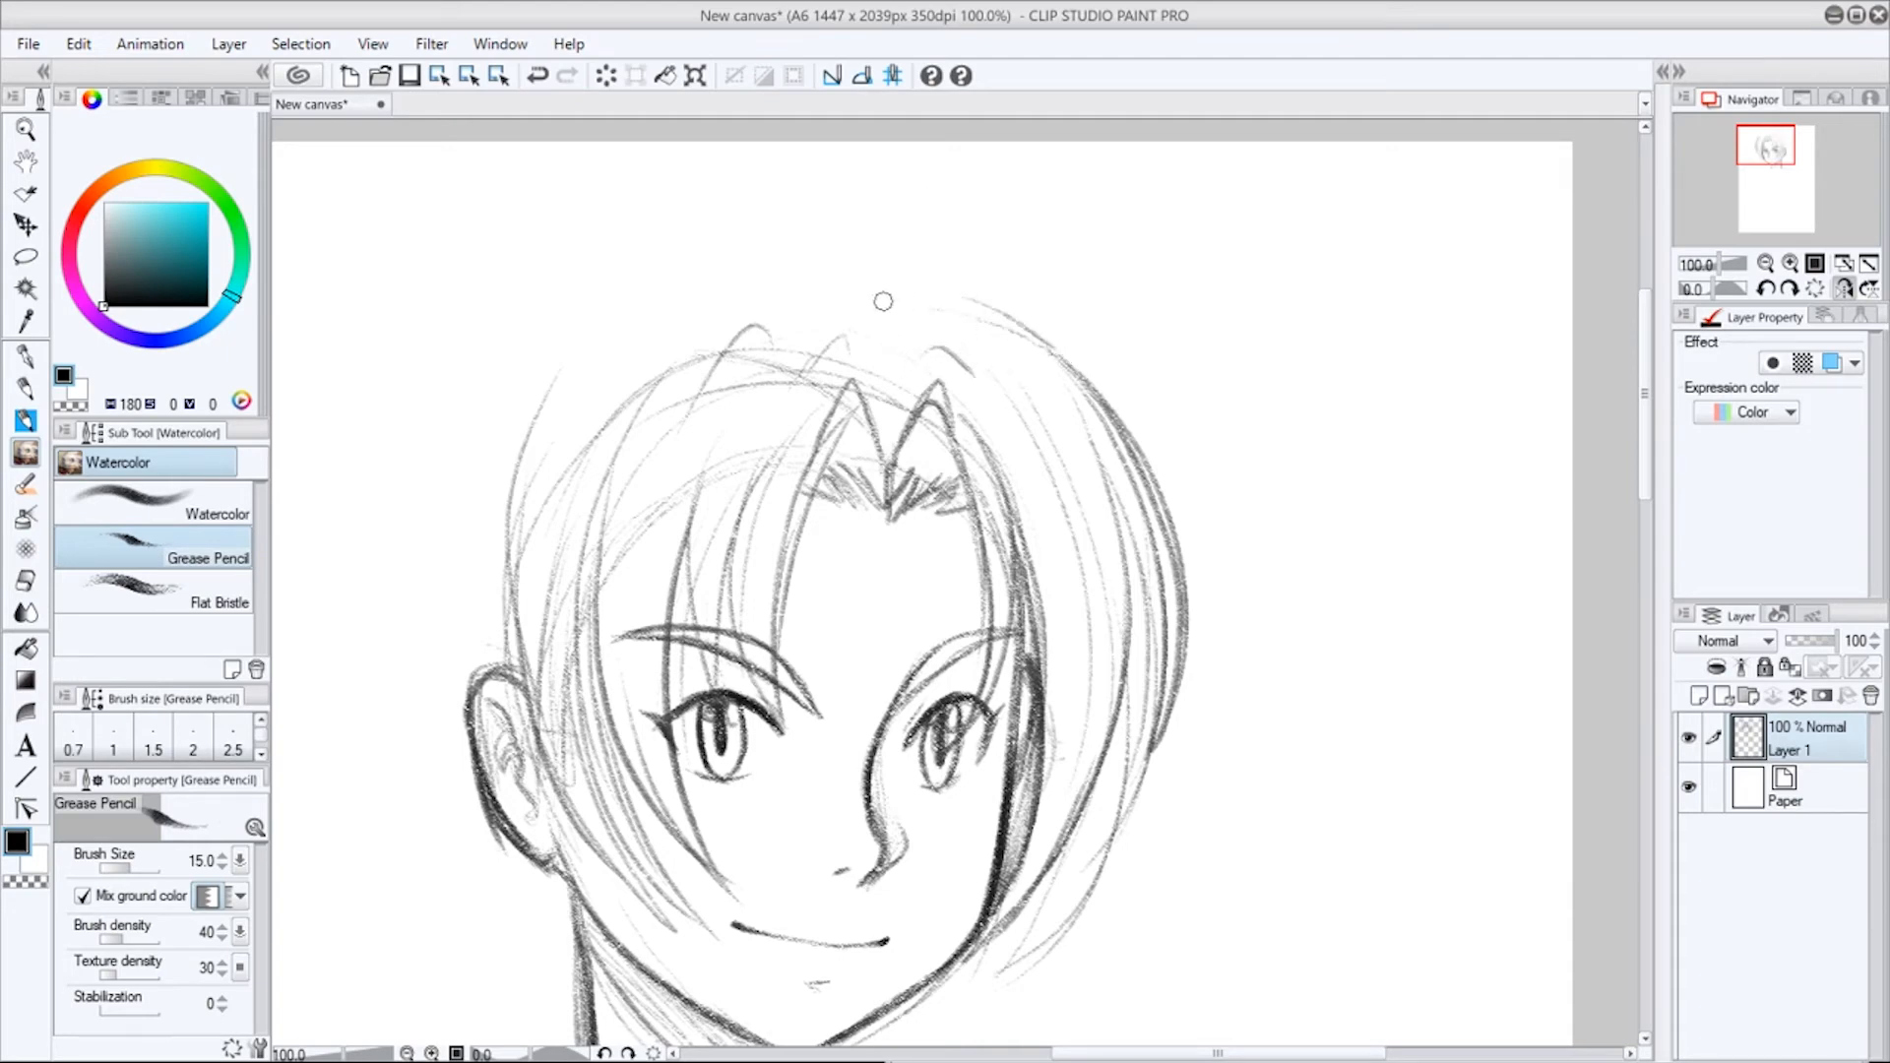
Extend the far-side hair outline over the top of the head to the parting and reinforce it with curved strands.
click(1844, 289)
mouse_move(818, 389)
mouse_down()
mouse_move(936, 310)
mouse_move(851, 360)
mouse_move(1084, 271)
mouse_up()
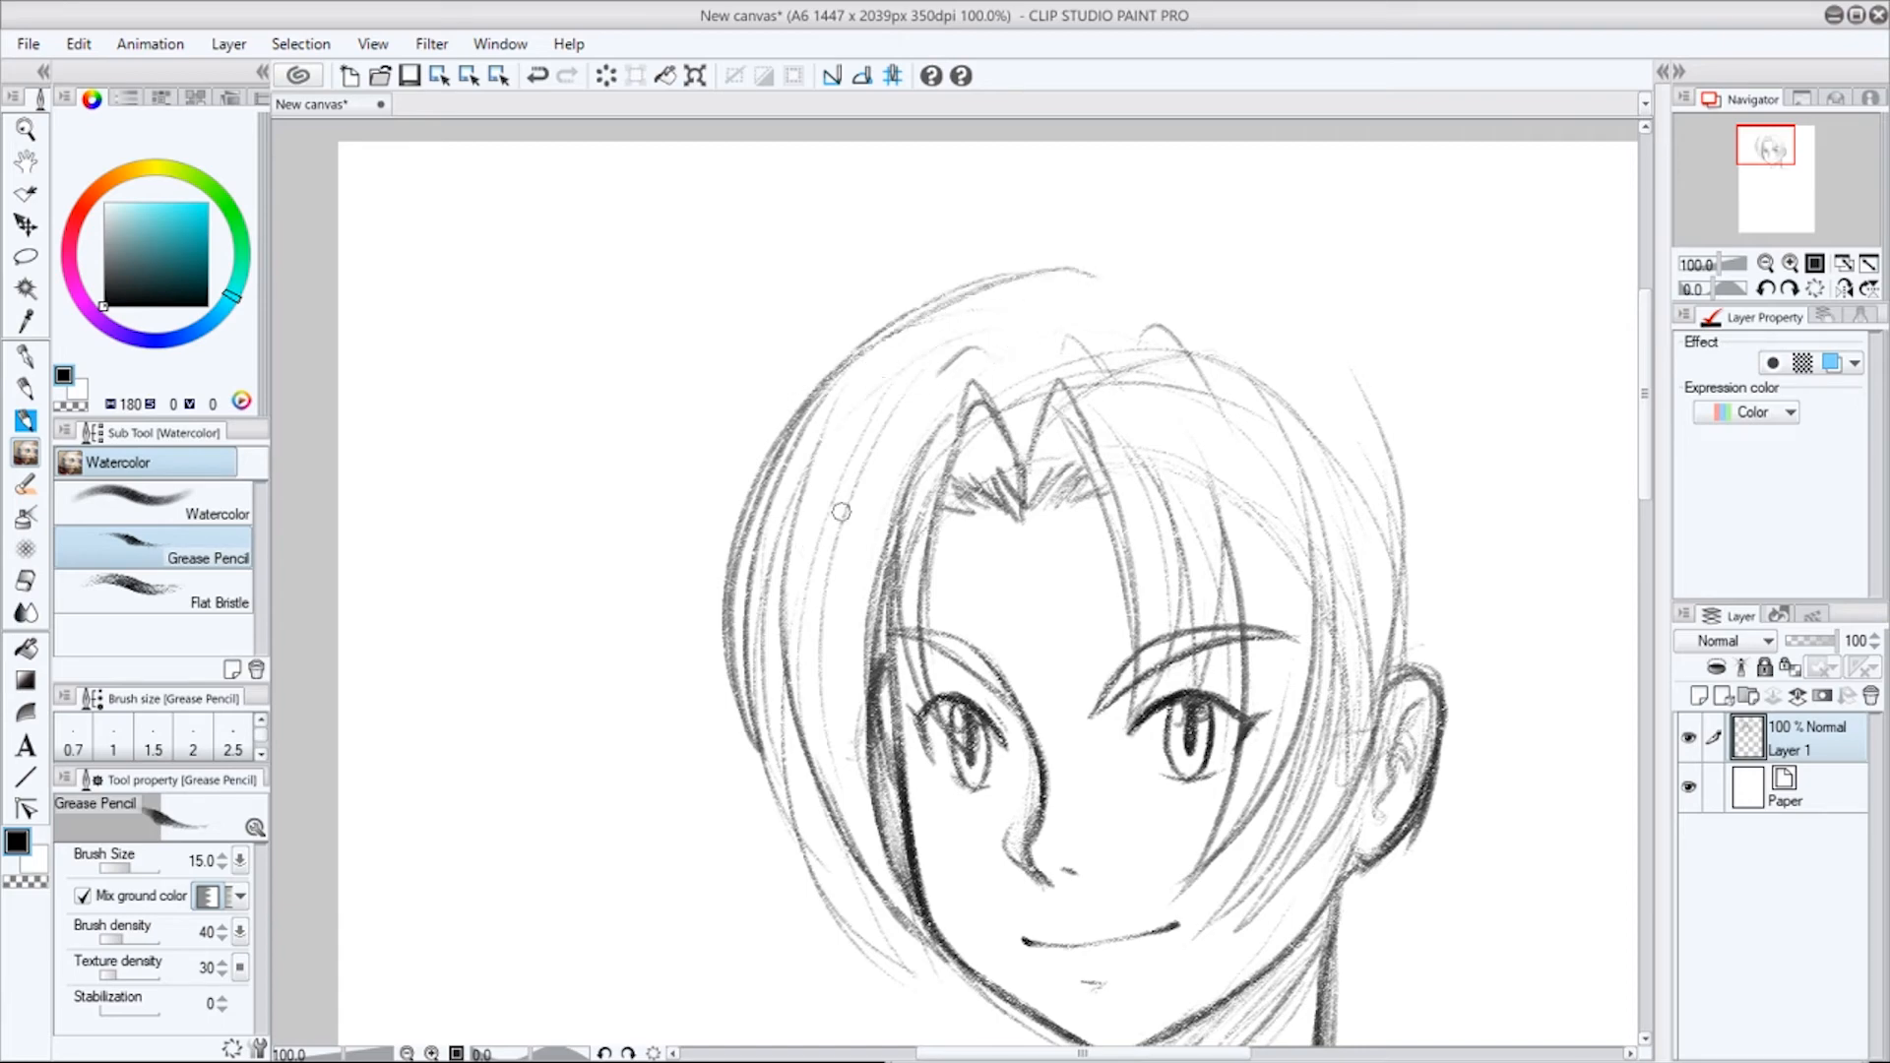
drag(841, 512, 976, 305)
drag(1110, 288, 1216, 266)
drag(1207, 478, 685, 341)
drag(864, 848, 912, 754)
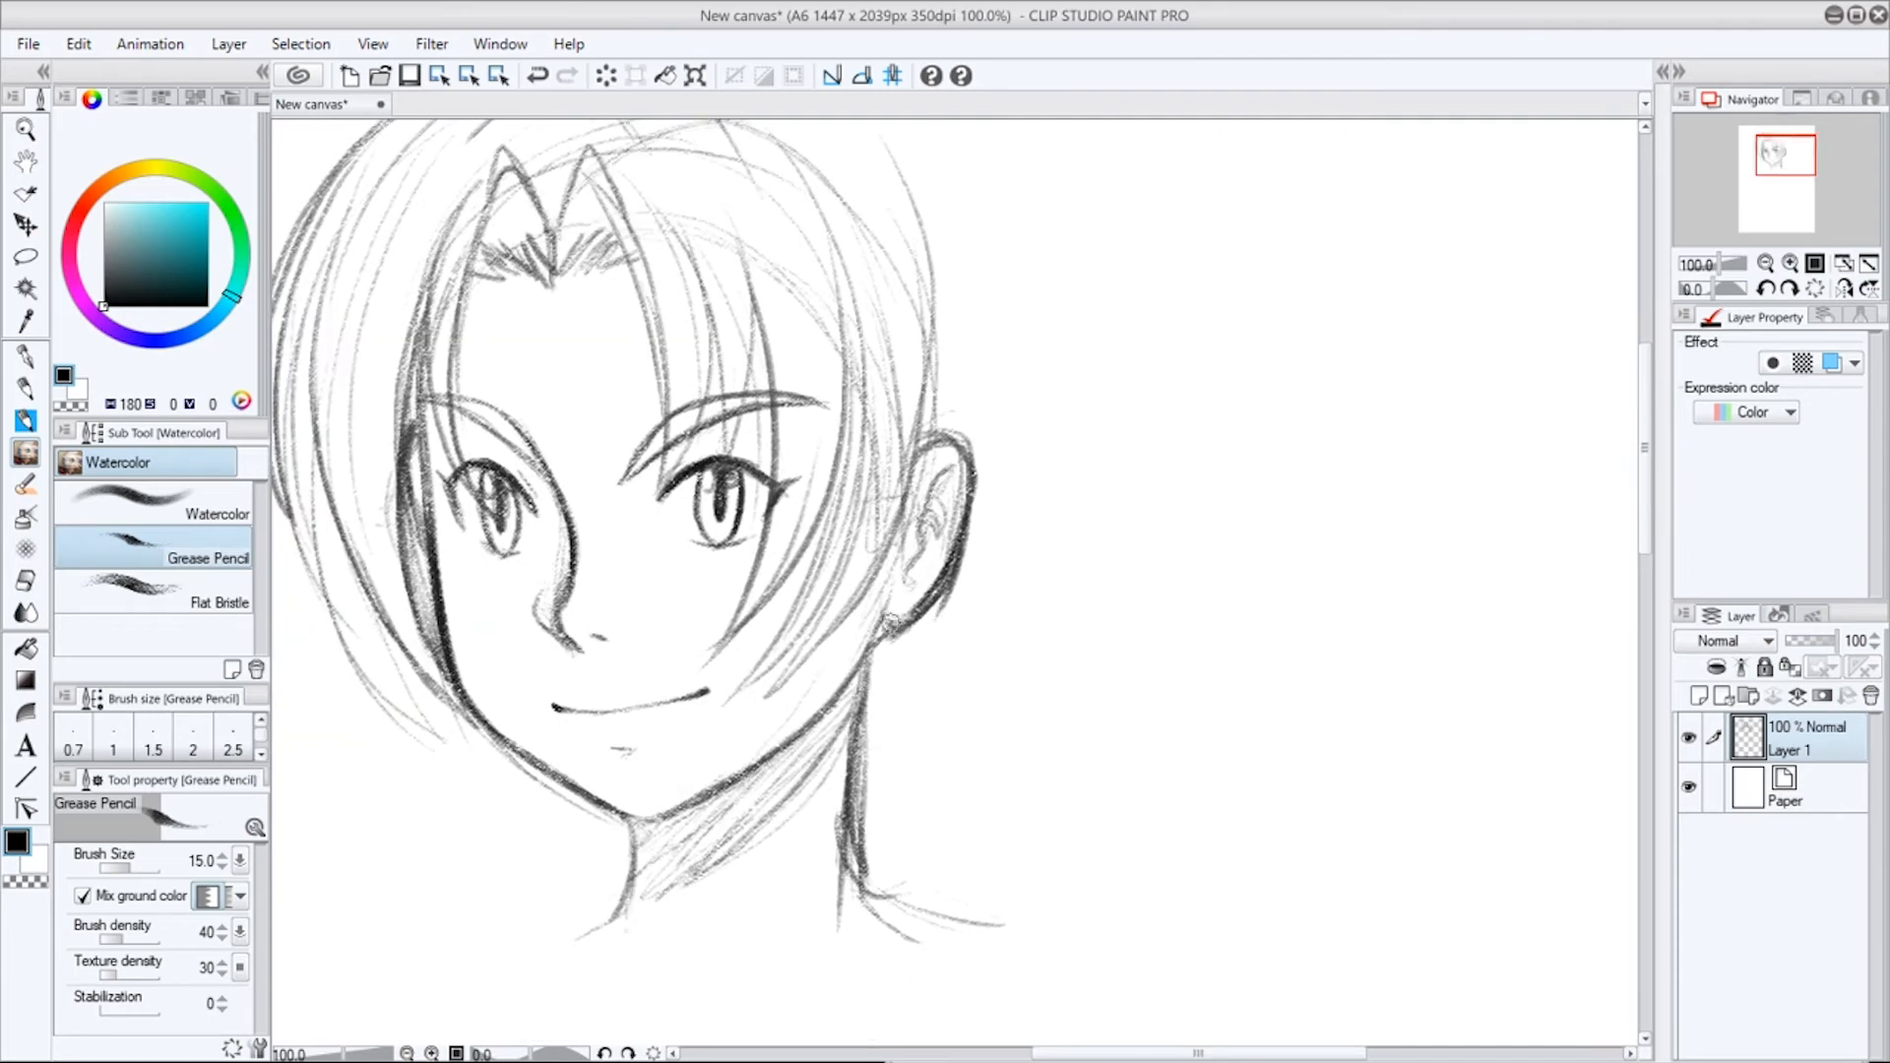
In the mirrored view, draw the near-side crown outline as an arc from the parting down toward the back.
click(1845, 289)
drag(1112, 566, 754, 657)
drag(722, 264, 844, 421)
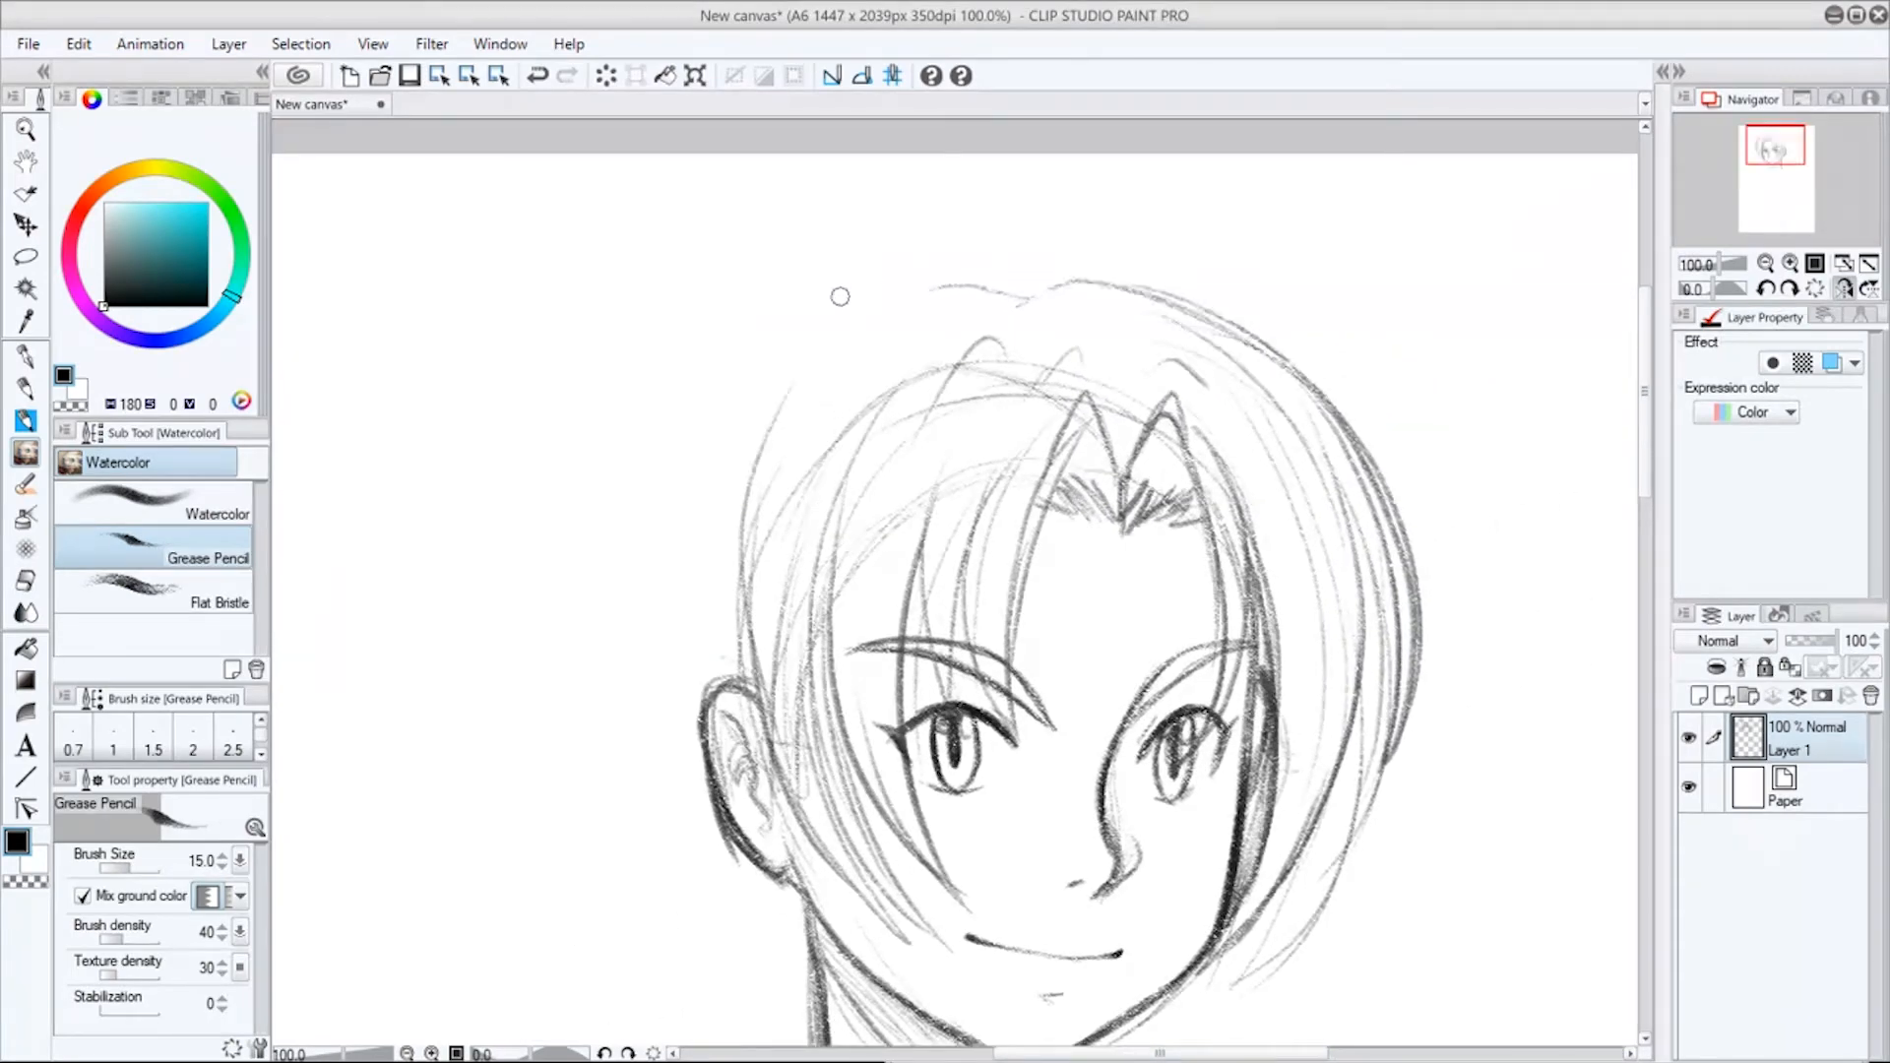
drag(943, 288, 682, 425)
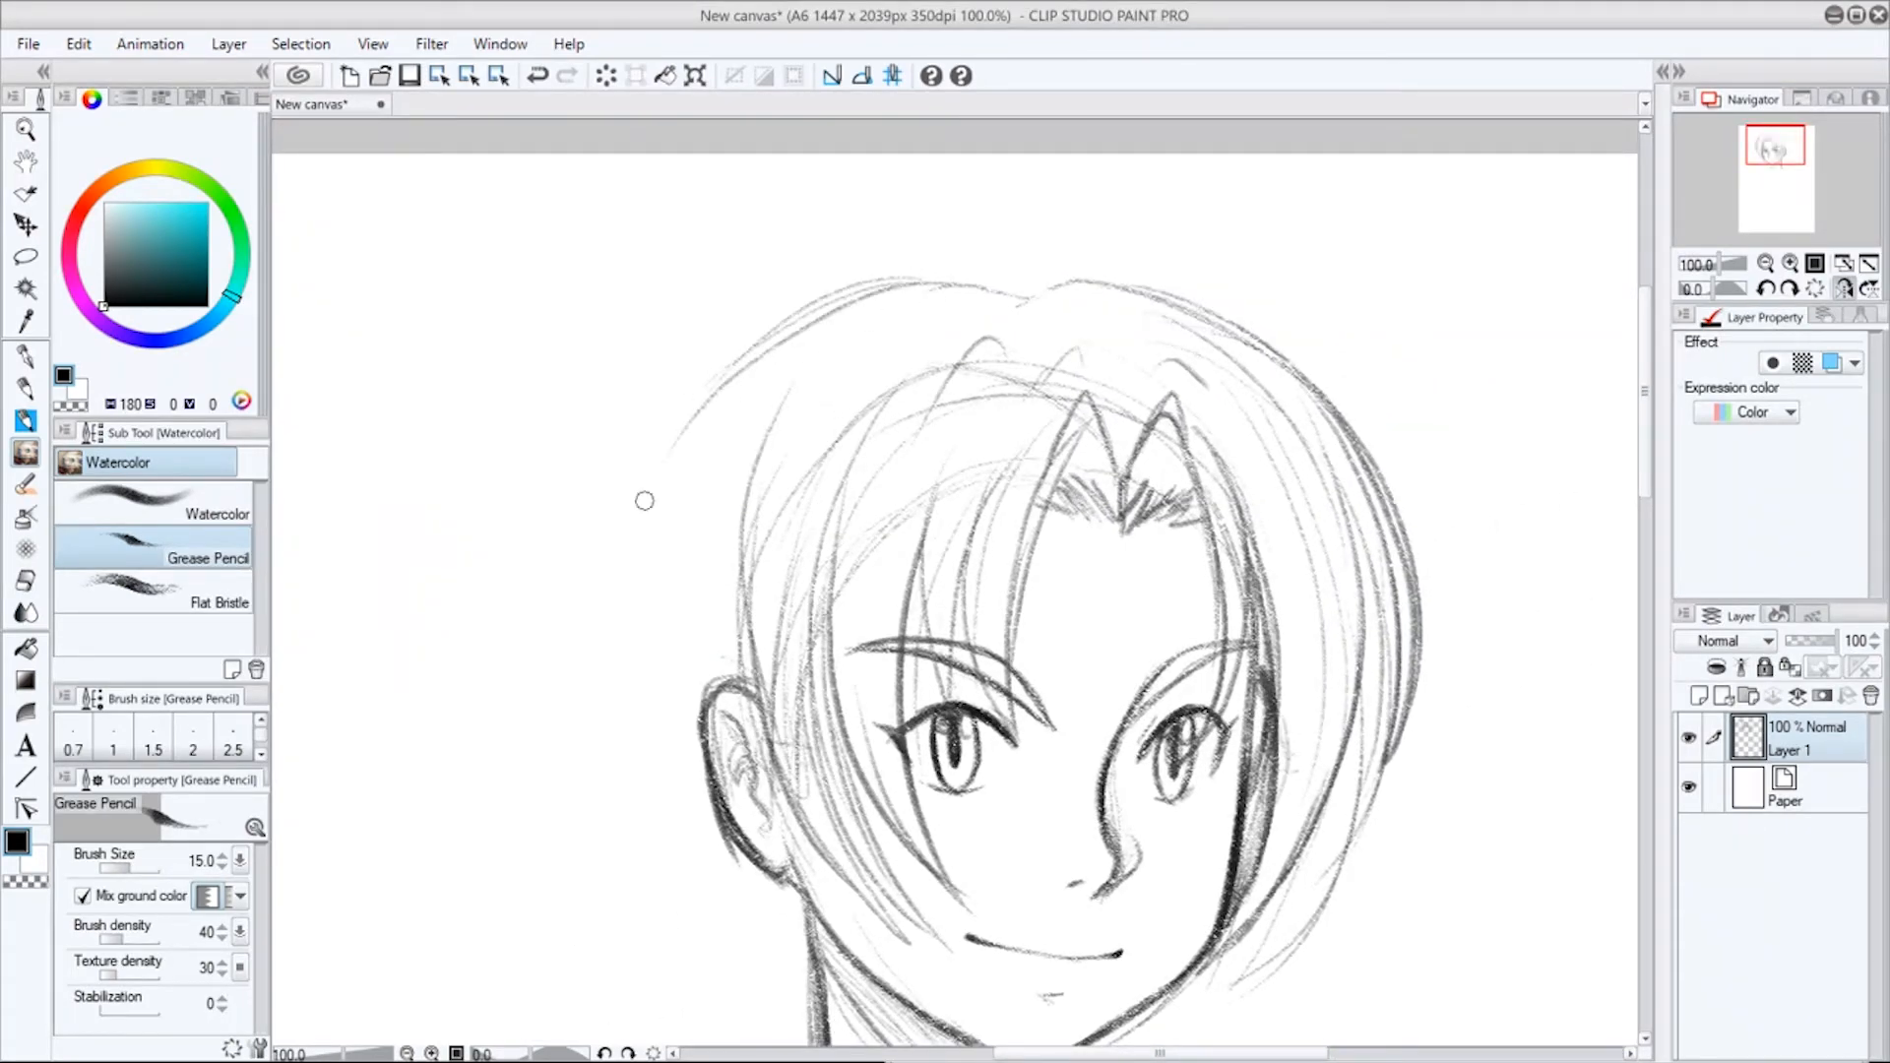
Erase the skull construction lines inside the near-side hair and redraw the long locks with darker strokes.
mouse_move(1013, 381)
mouse_down()
mouse_move(1047, 356)
mouse_move(1042, 408)
mouse_move(995, 441)
mouse_move(991, 381)
mouse_move(946, 392)
mouse_move(835, 621)
mouse_move(852, 399)
mouse_move(780, 681)
mouse_move(804, 530)
mouse_move(824, 659)
mouse_up()
mouse_move(919, 356)
mouse_down()
mouse_move(820, 645)
mouse_move(849, 778)
mouse_up()
drag(878, 418, 884, 774)
mouse_move(1004, 340)
mouse_down()
mouse_move(935, 467)
mouse_move(916, 620)
mouse_up()
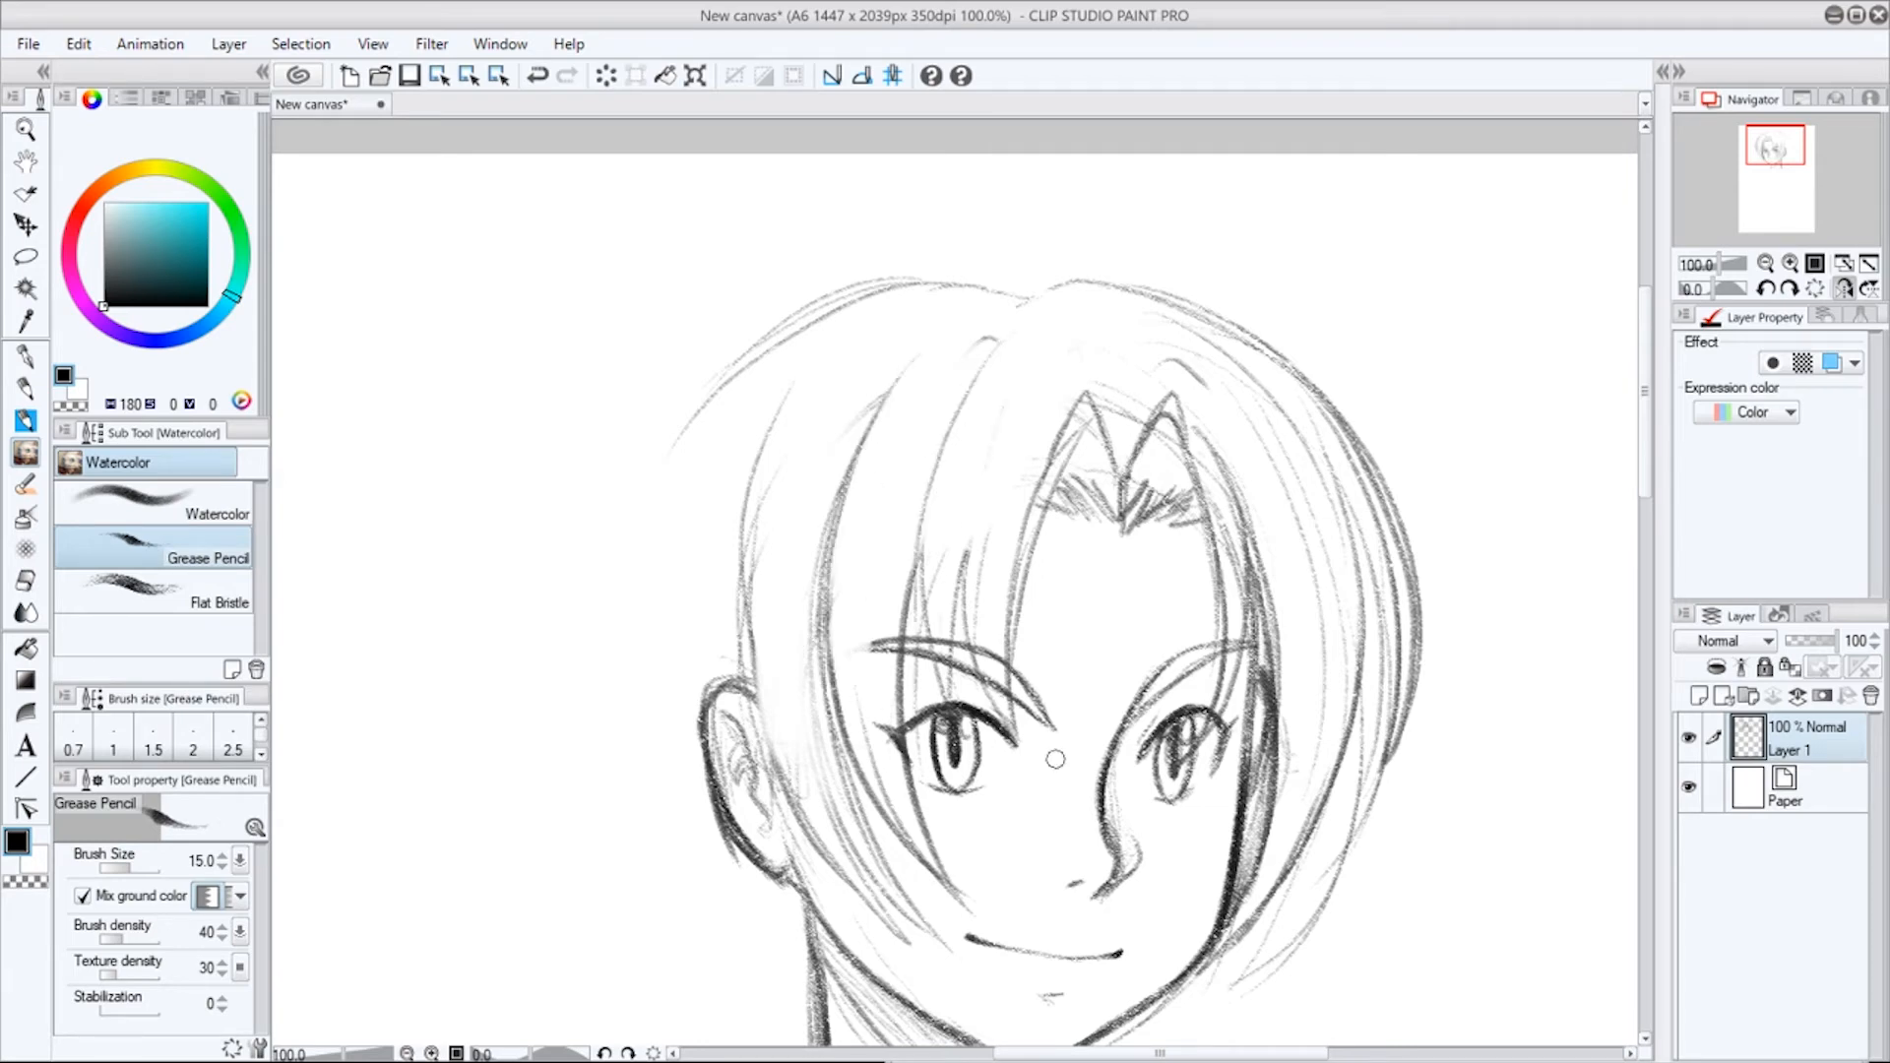
drag(776, 441, 767, 812)
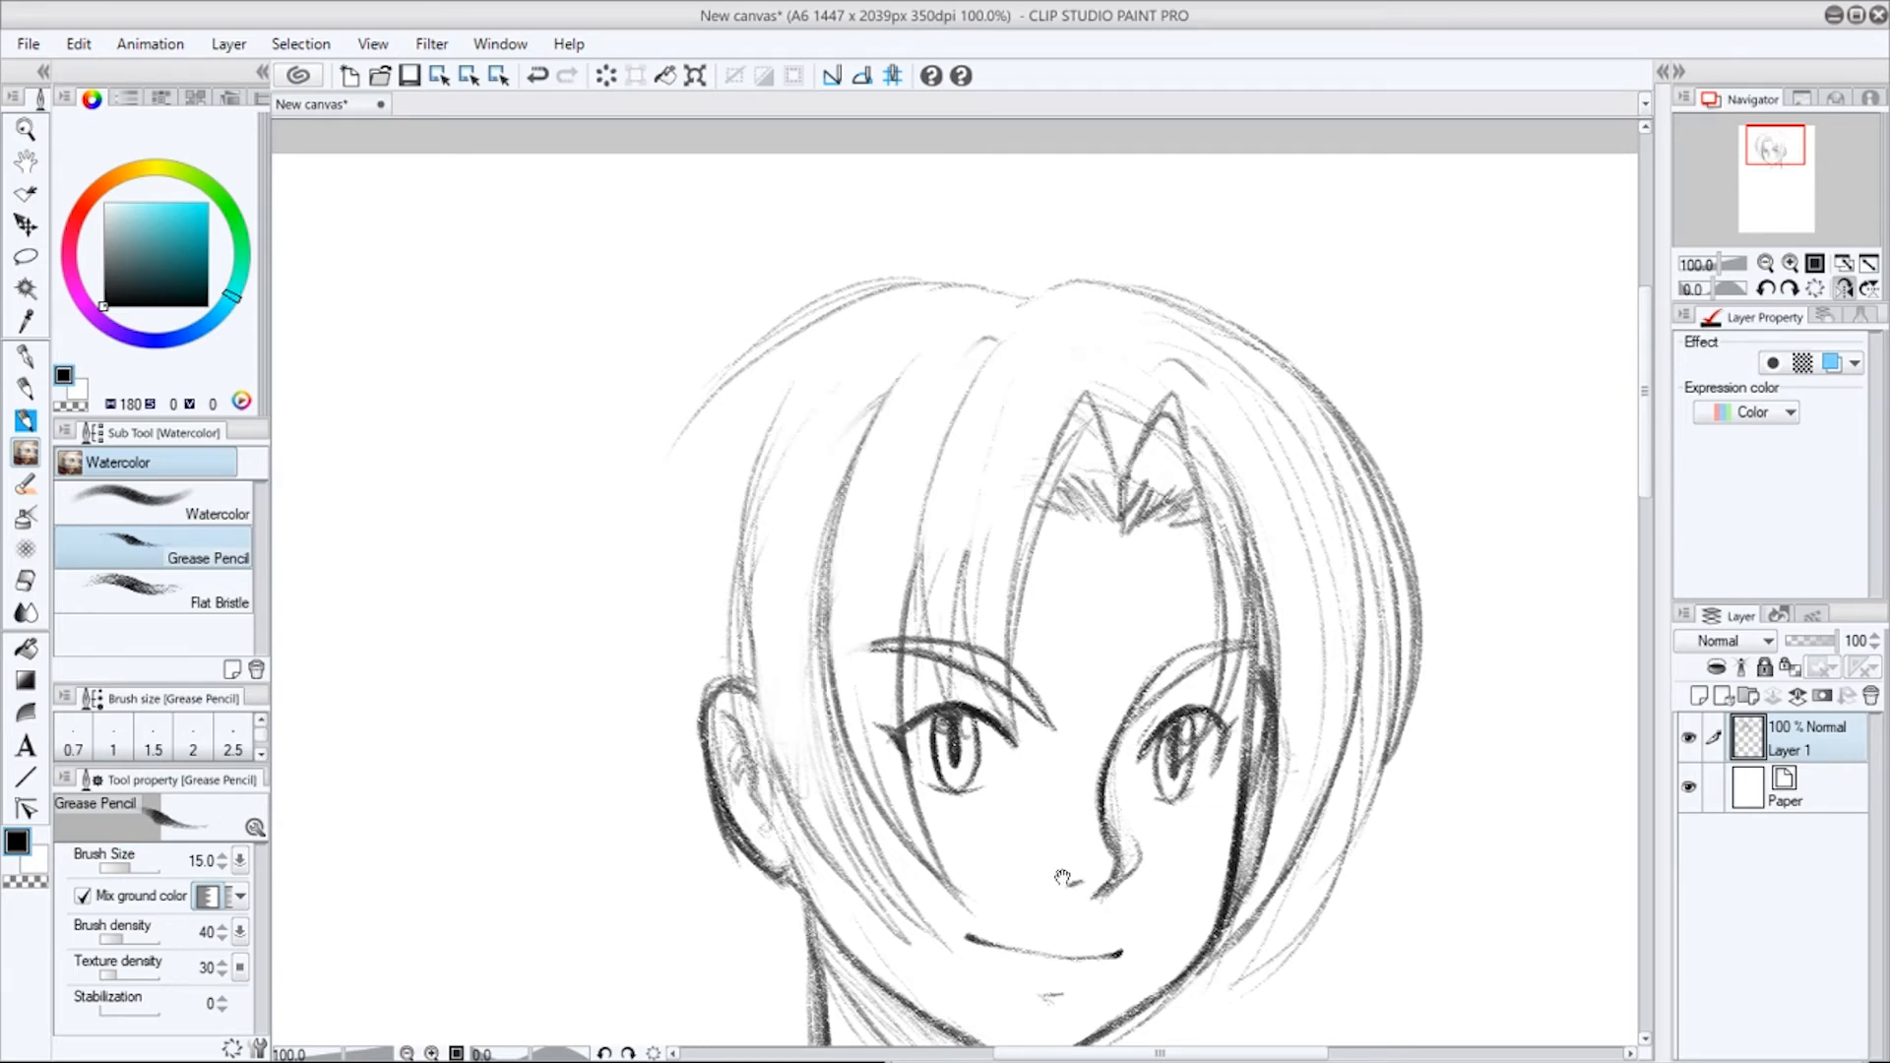
Draw strands tapering to a pointed tip at the lower end of the far-side hair beside the jaw.
mouse_move(1081, 946)
mouse_down()
mouse_move(1036, 607)
mouse_move(895, 711)
mouse_up()
mouse_move(1160, 561)
mouse_down()
mouse_move(1116, 718)
mouse_move(975, 824)
mouse_up()
drag(1134, 518, 960, 819)
drag(1025, 732, 937, 833)
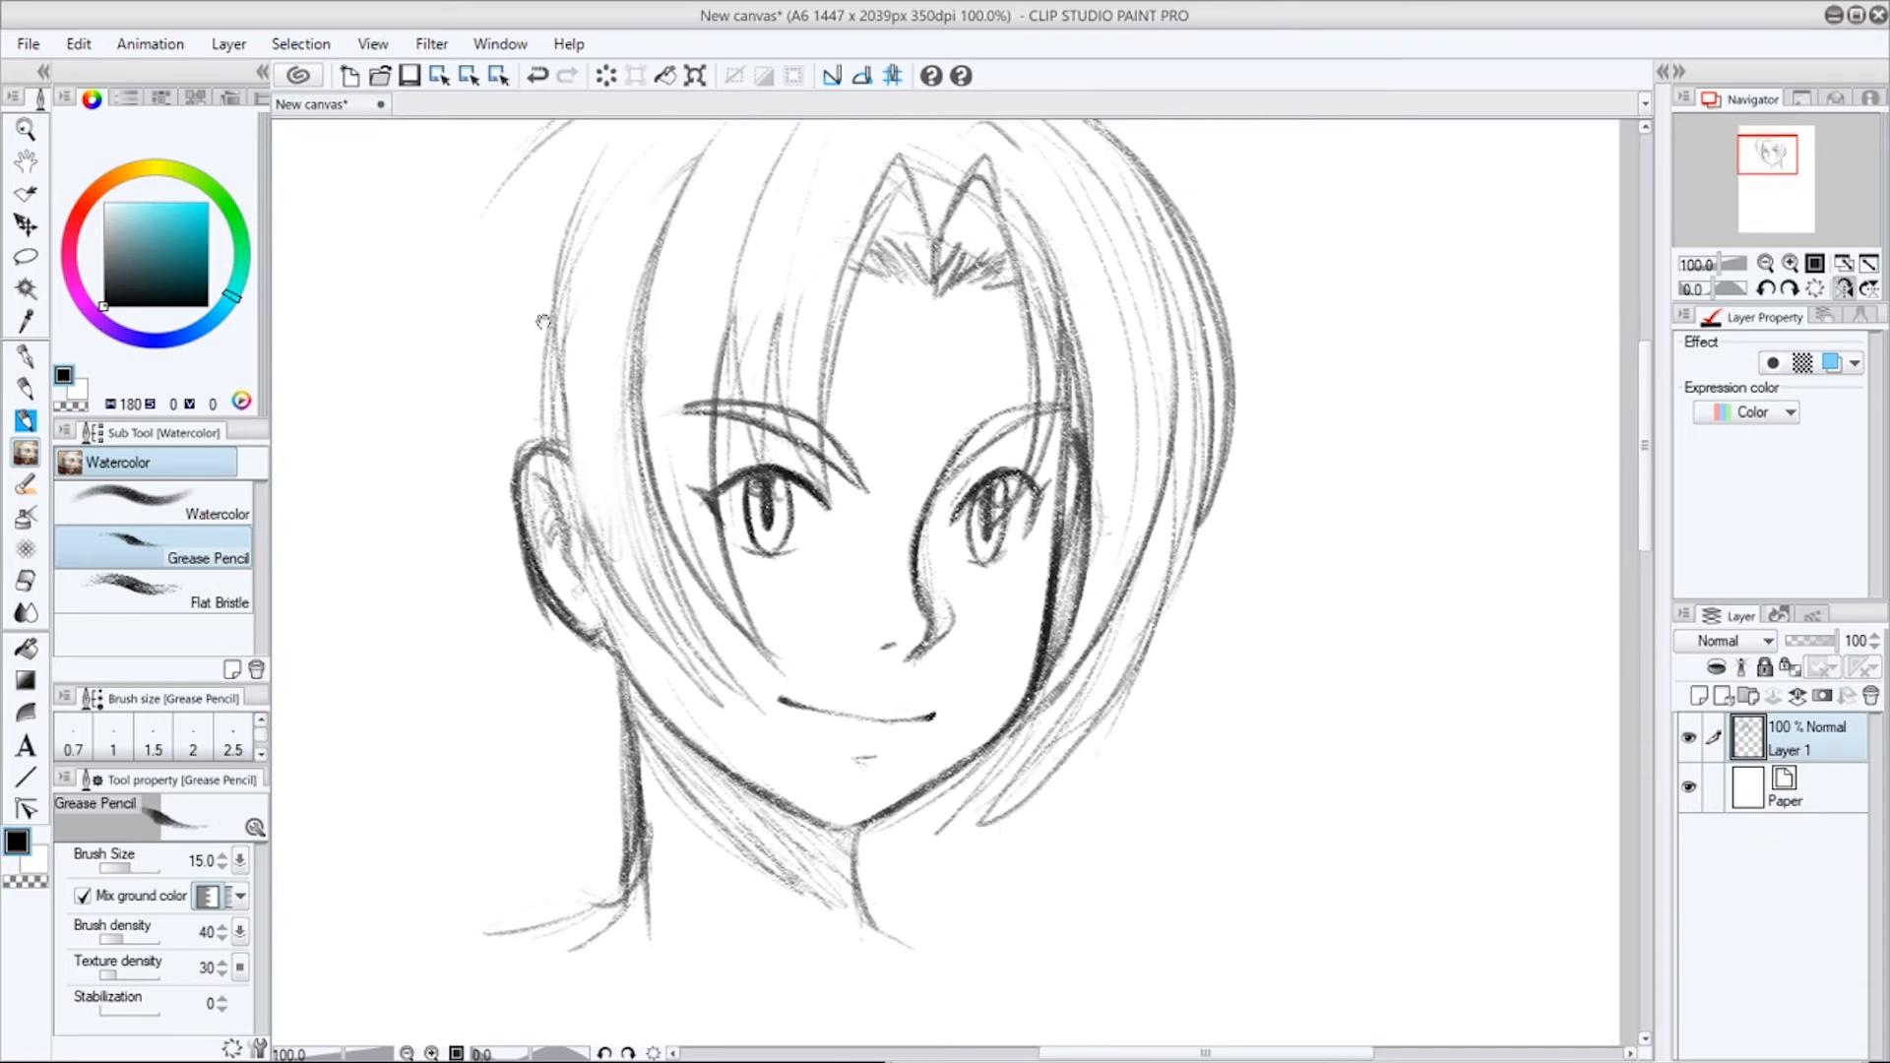
Lighten the overlapping lines below the near-side ear and redraw the strands running along the cheek and neck.
mouse_move(547, 295)
mouse_down()
mouse_move(528, 464)
mouse_move(556, 785)
mouse_up()
mouse_move(718, 774)
mouse_down()
mouse_move(653, 525)
mouse_move(636, 706)
mouse_move(700, 785)
mouse_up()
drag(487, 403, 681, 778)
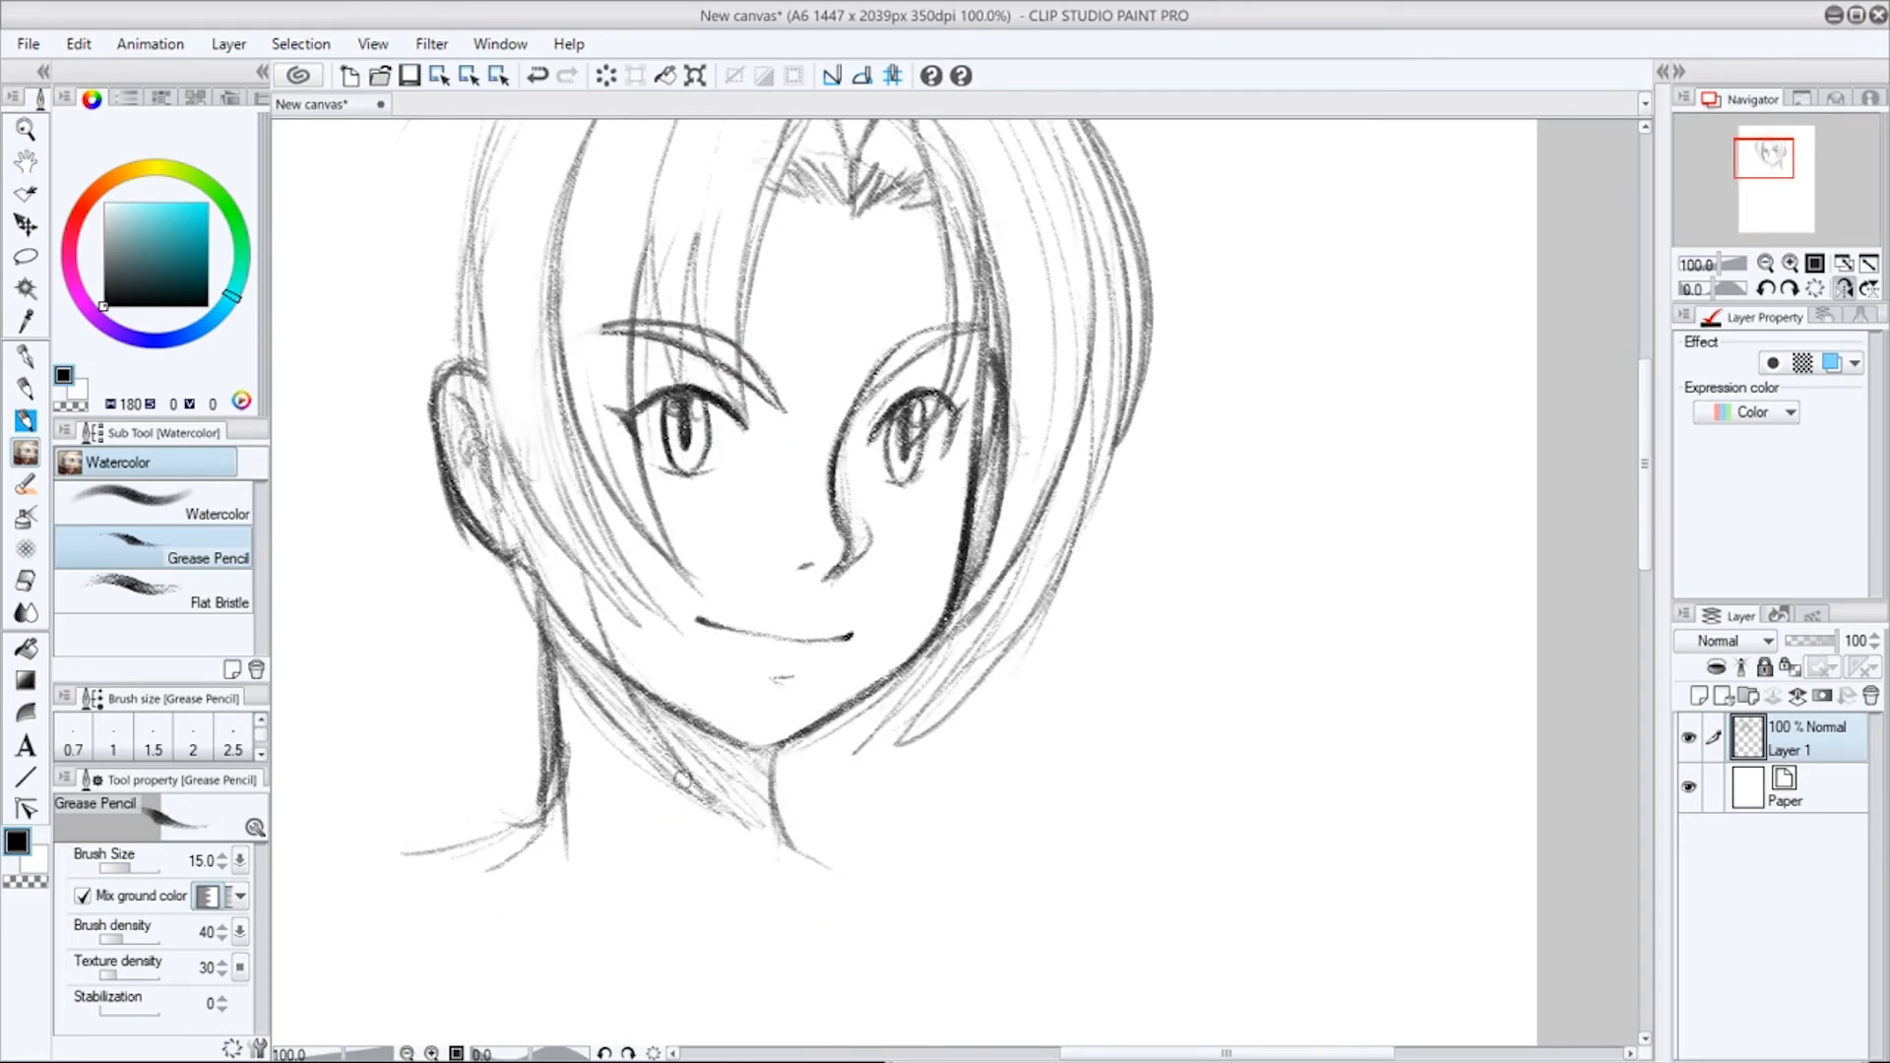
drag(511, 515, 714, 806)
mouse_move(549, 602)
mouse_down()
mouse_move(519, 531)
mouse_move(624, 699)
mouse_up()
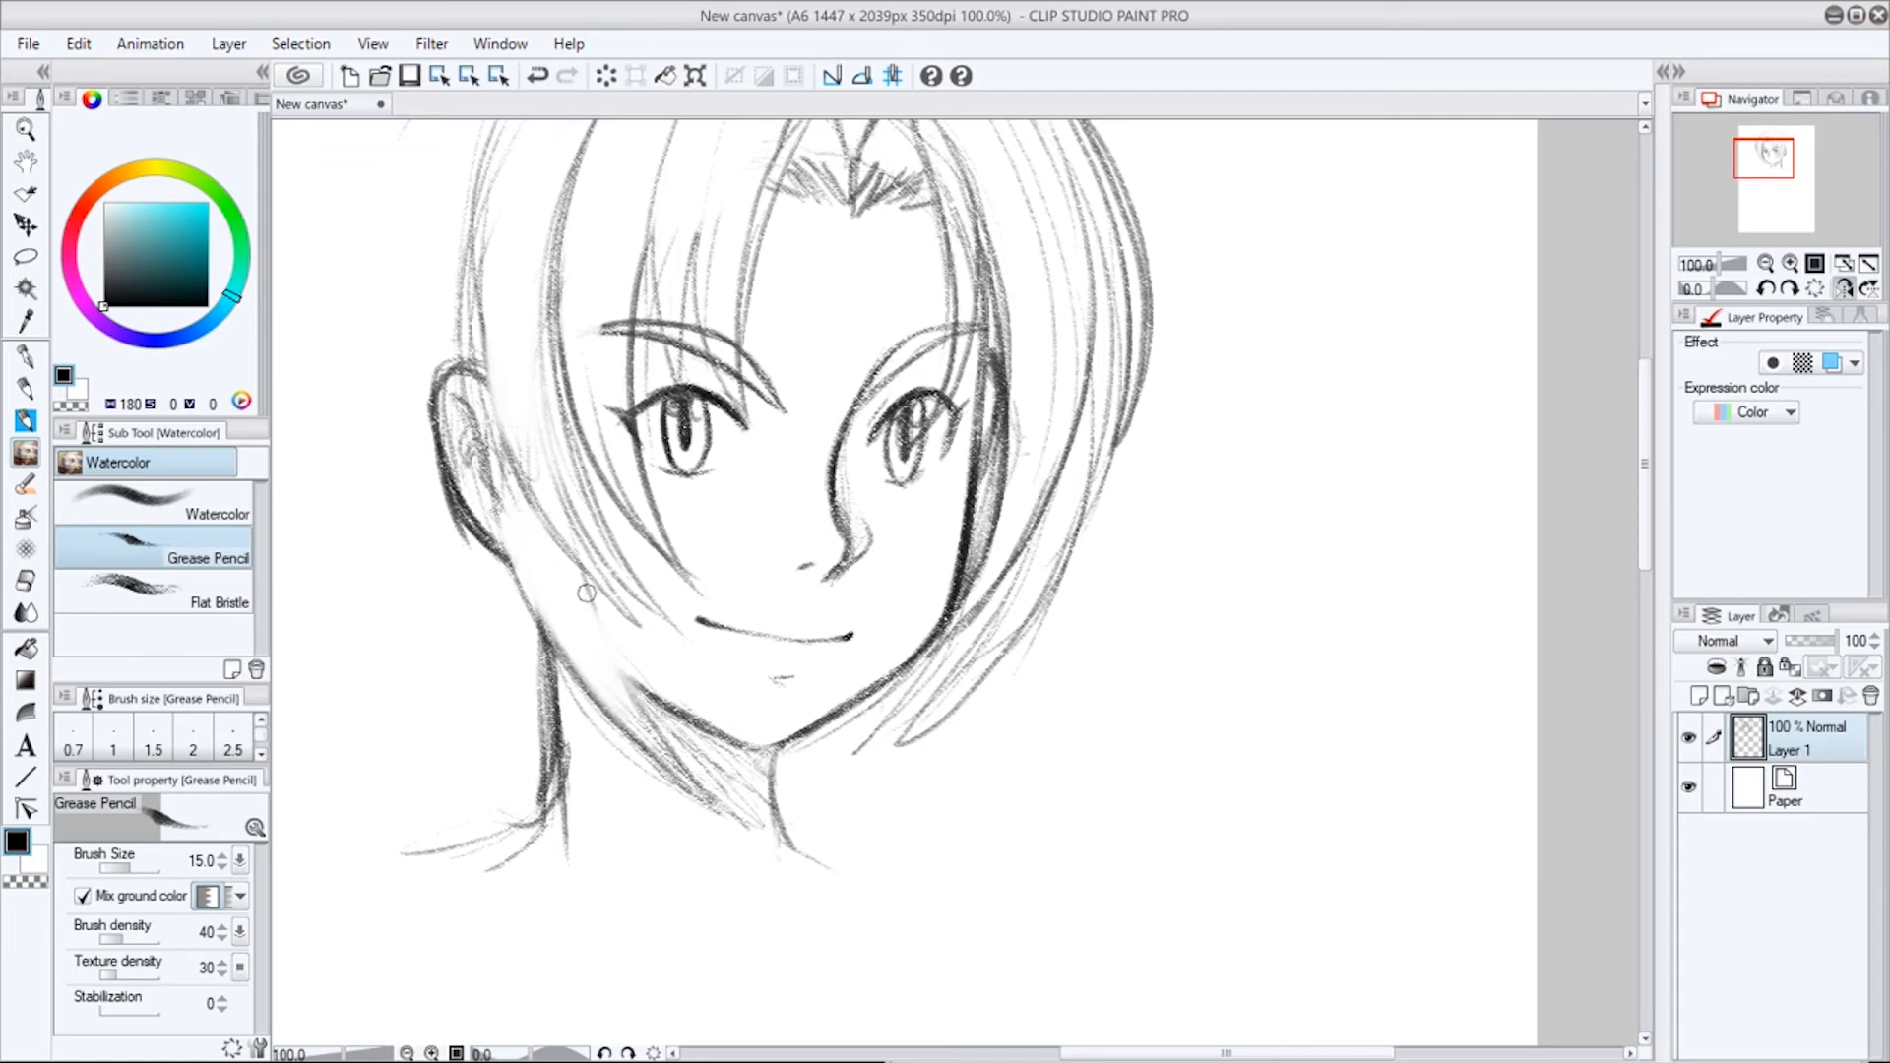
drag(588, 580, 649, 738)
mouse_move(594, 618)
mouse_down()
mouse_move(622, 679)
mouse_move(714, 792)
mouse_up()
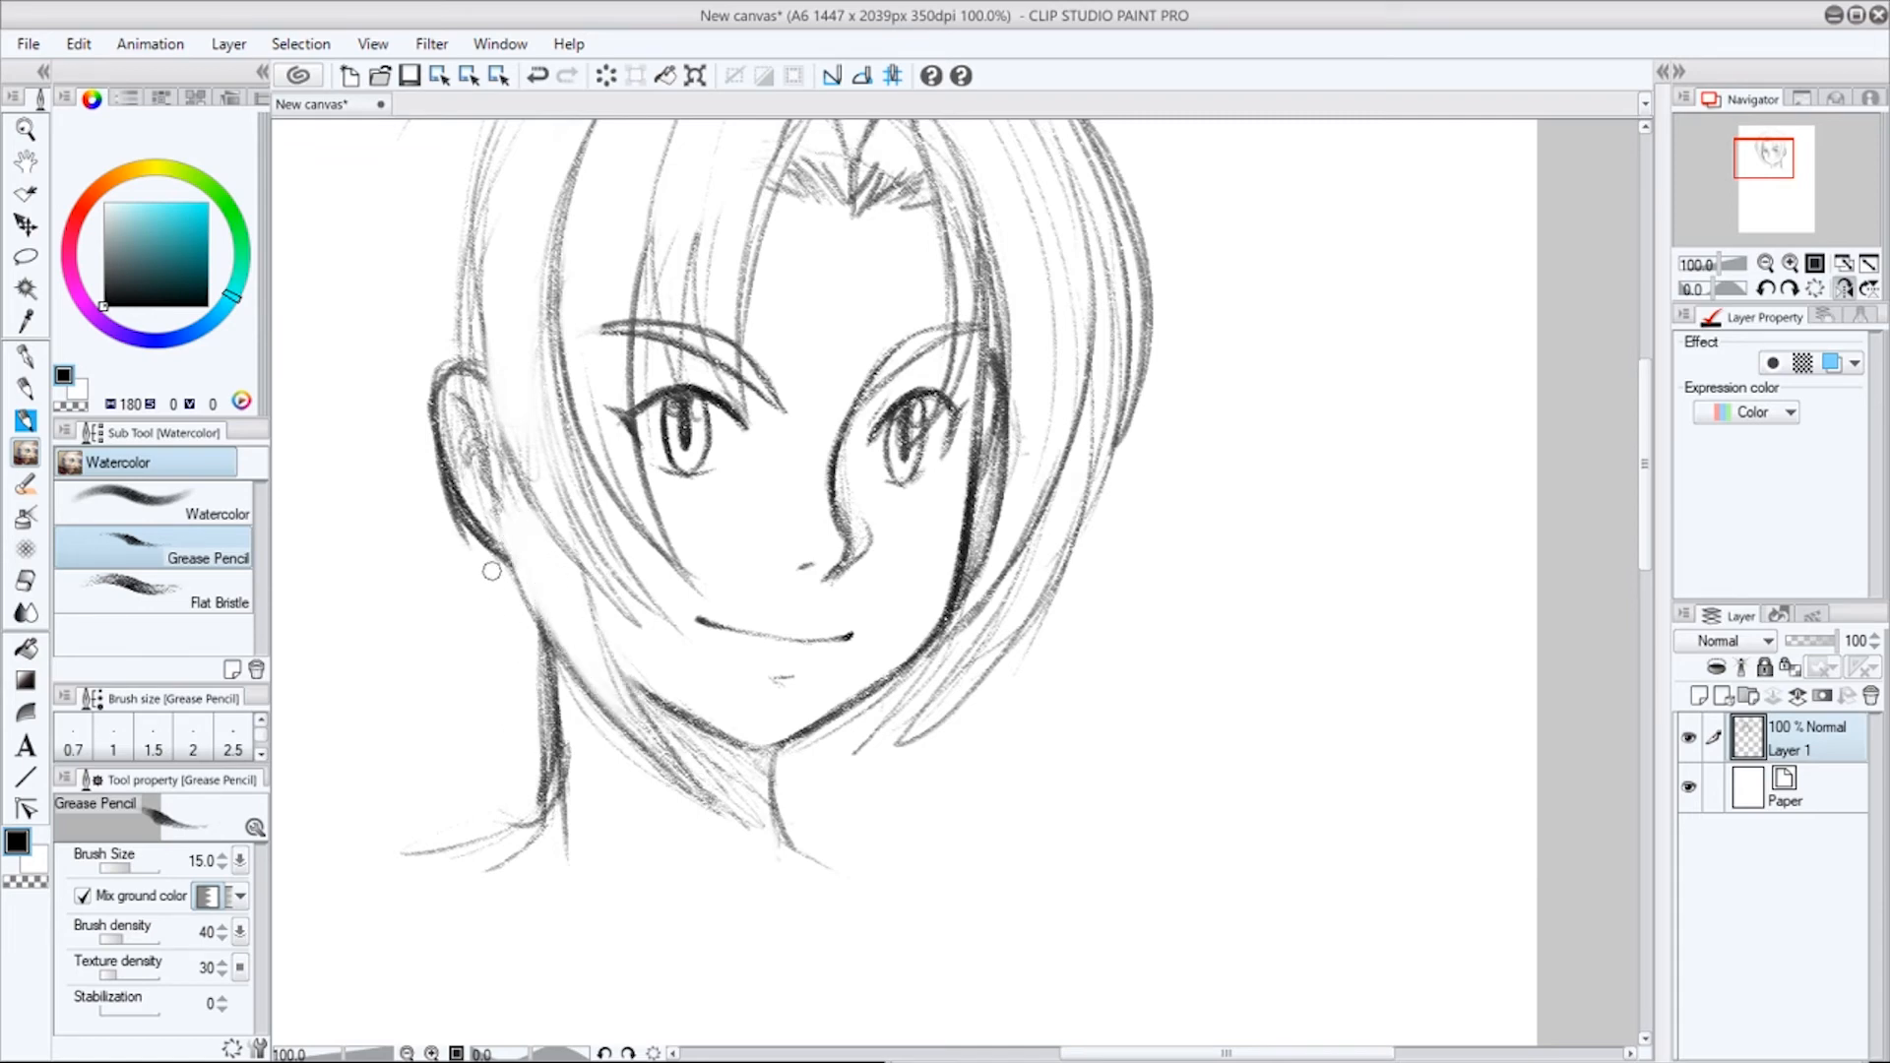
Draw hair gathered behind the neck with a looped tie and a long ponytail of curved strands hanging below it.
mouse_move(459, 531)
mouse_down()
mouse_move(527, 647)
mouse_move(427, 684)
mouse_move(524, 655)
mouse_move(490, 635)
mouse_move(463, 658)
mouse_move(517, 682)
mouse_up()
mouse_move(697, 753)
mouse_down()
mouse_move(805, 714)
mouse_move(868, 725)
mouse_up()
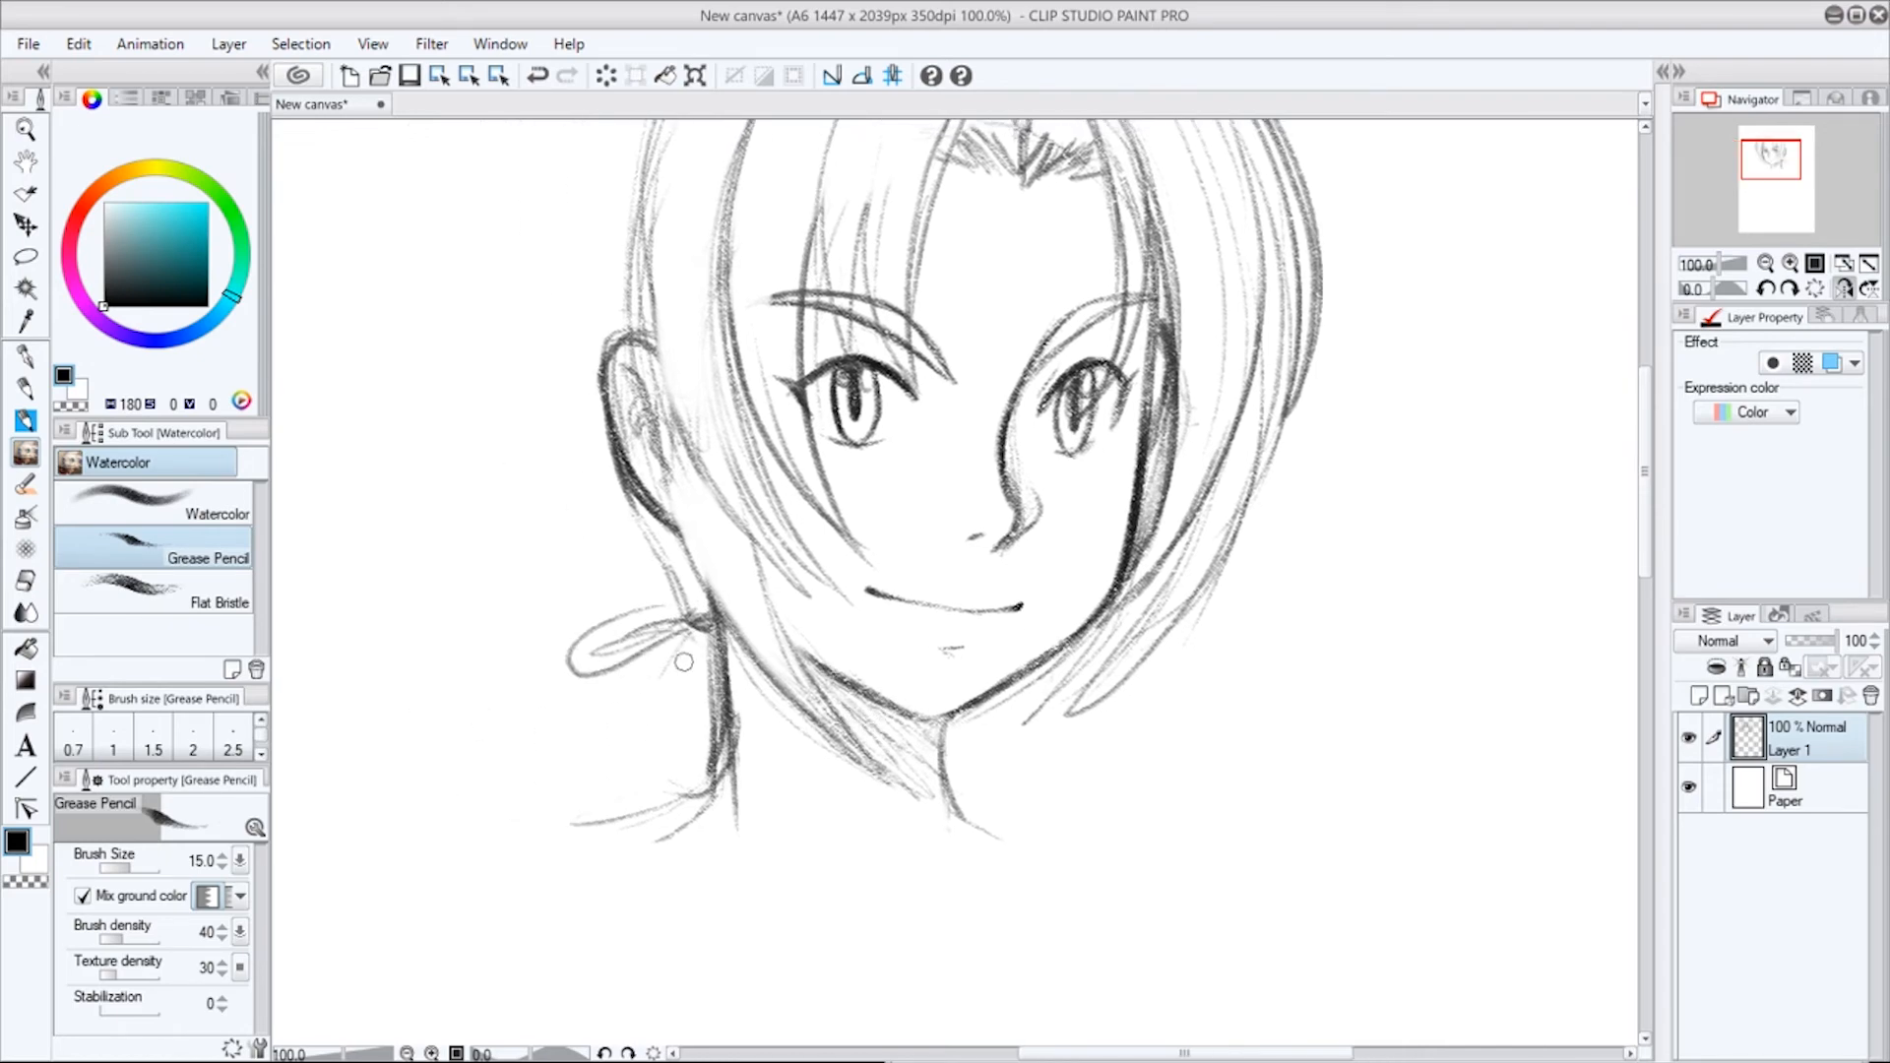
drag(685, 632, 574, 821)
mouse_move(574, 821)
mouse_down()
mouse_move(696, 657)
mouse_move(497, 807)
mouse_move(463, 984)
mouse_up()
drag(517, 787, 531, 989)
mouse_move(709, 649)
mouse_down()
mouse_move(684, 747)
mouse_move(715, 696)
mouse_move(526, 1004)
mouse_up()
drag(557, 888, 540, 995)
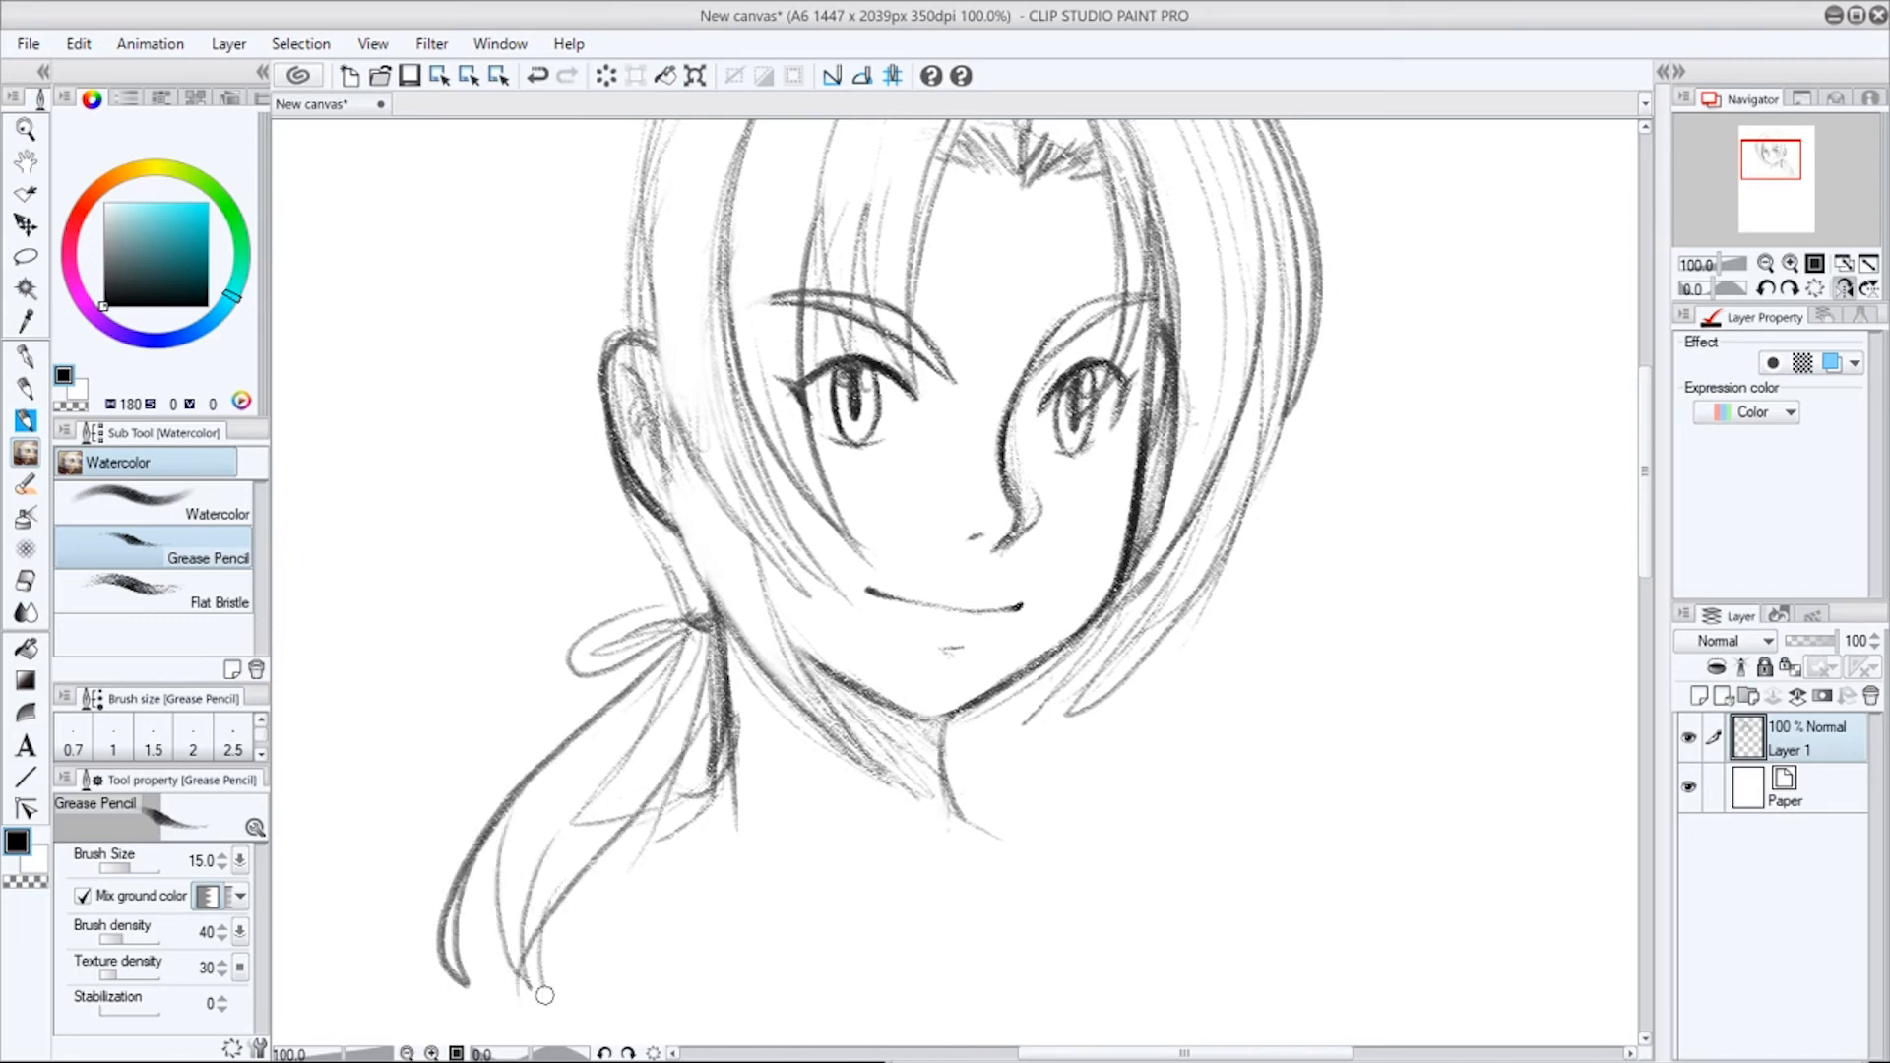
drag(675, 832, 560, 882)
Draw a wide outer contour for the back hair, sweeping from the crown out and down past the near-side ear.
mouse_move(895, 643)
mouse_down()
mouse_move(872, 803)
mouse_move(880, 955)
mouse_up()
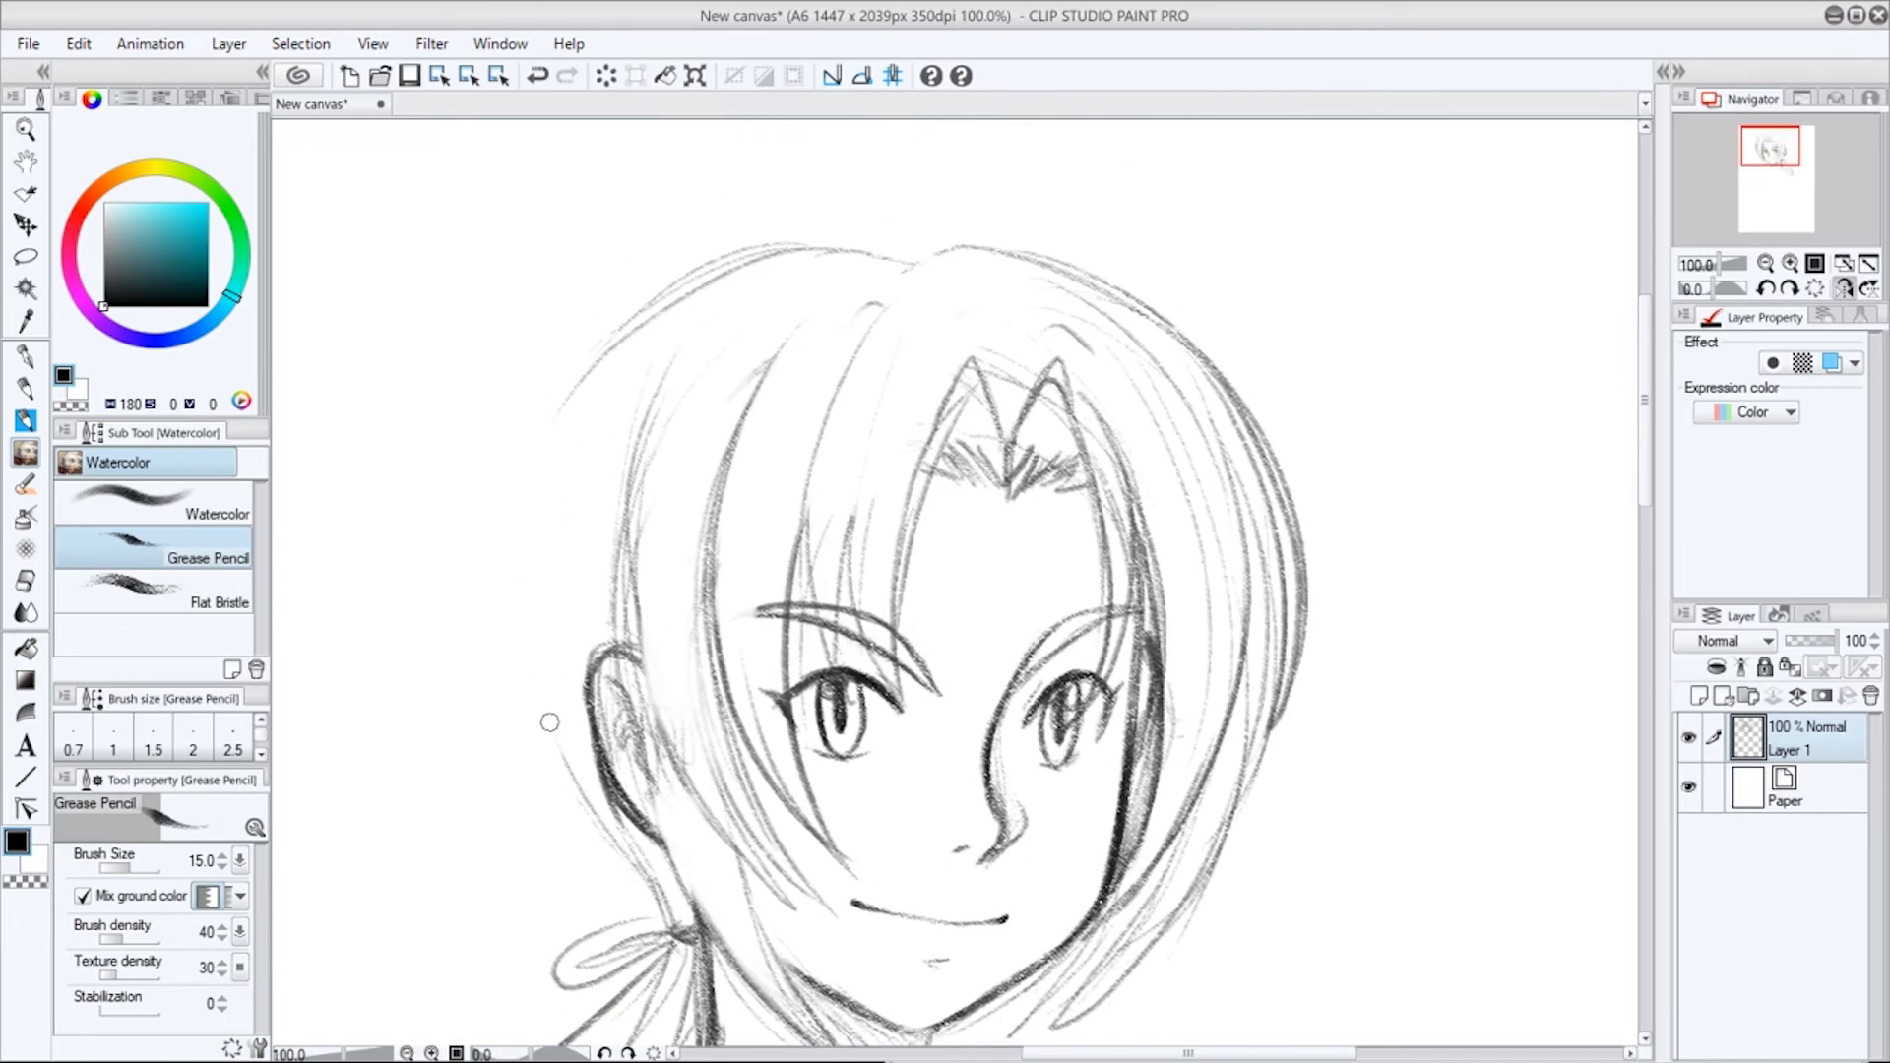
mouse_move(793, 242)
mouse_down()
mouse_move(543, 313)
mouse_move(428, 487)
mouse_up()
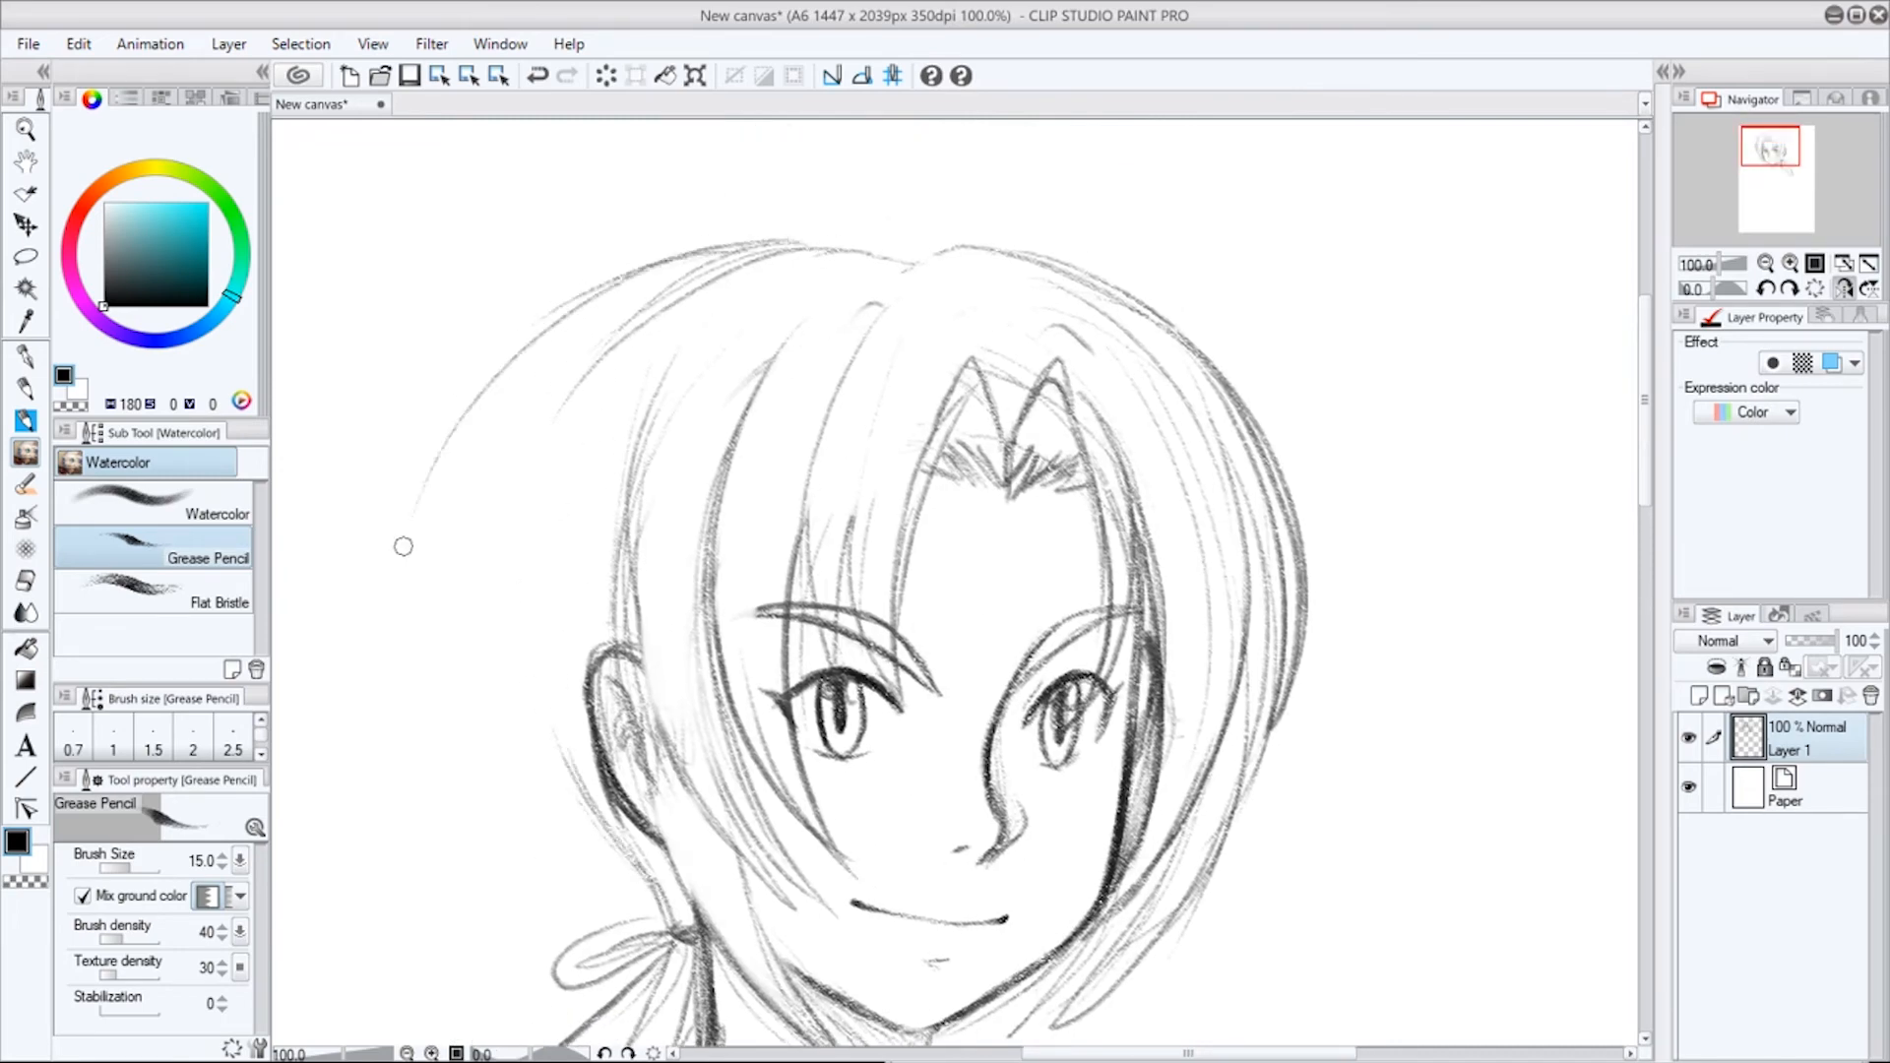
mouse_move(579, 316)
mouse_down()
mouse_move(422, 476)
mouse_move(395, 696)
mouse_up()
mouse_move(443, 413)
mouse_down()
mouse_move(392, 557)
mouse_move(437, 790)
mouse_up()
drag(433, 778, 444, 484)
drag(506, 388, 481, 780)
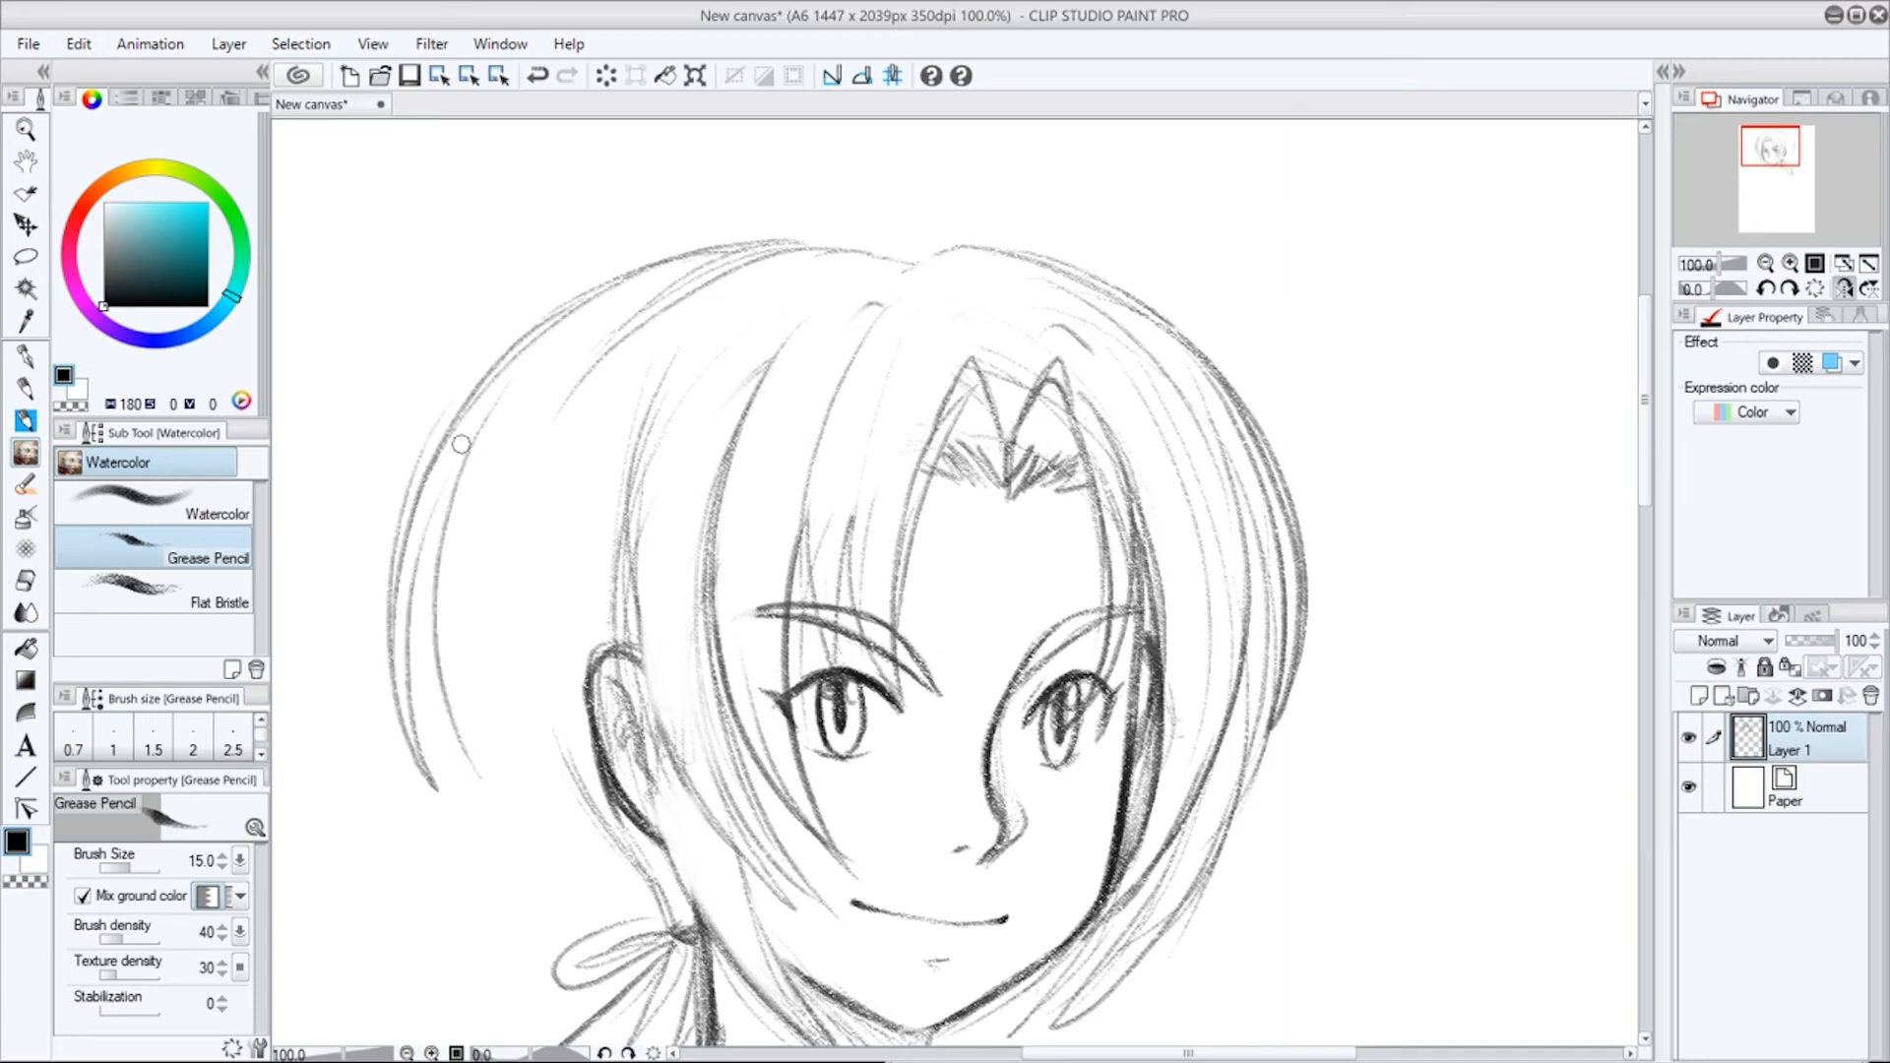
Fill the back hair behind the ear with curved strands converging toward the tie at the nape.
drag(439, 489, 540, 871)
mouse_move(540, 871)
mouse_down()
mouse_move(482, 711)
mouse_move(477, 617)
mouse_up()
mouse_move(648, 305)
mouse_down()
mouse_move(604, 343)
mouse_move(506, 788)
mouse_up()
mouse_move(476, 626)
mouse_down()
mouse_move(480, 713)
mouse_move(602, 918)
mouse_up()
mouse_move(582, 884)
mouse_down()
mouse_move(528, 645)
mouse_move(674, 909)
mouse_up()
drag(588, 516, 557, 801)
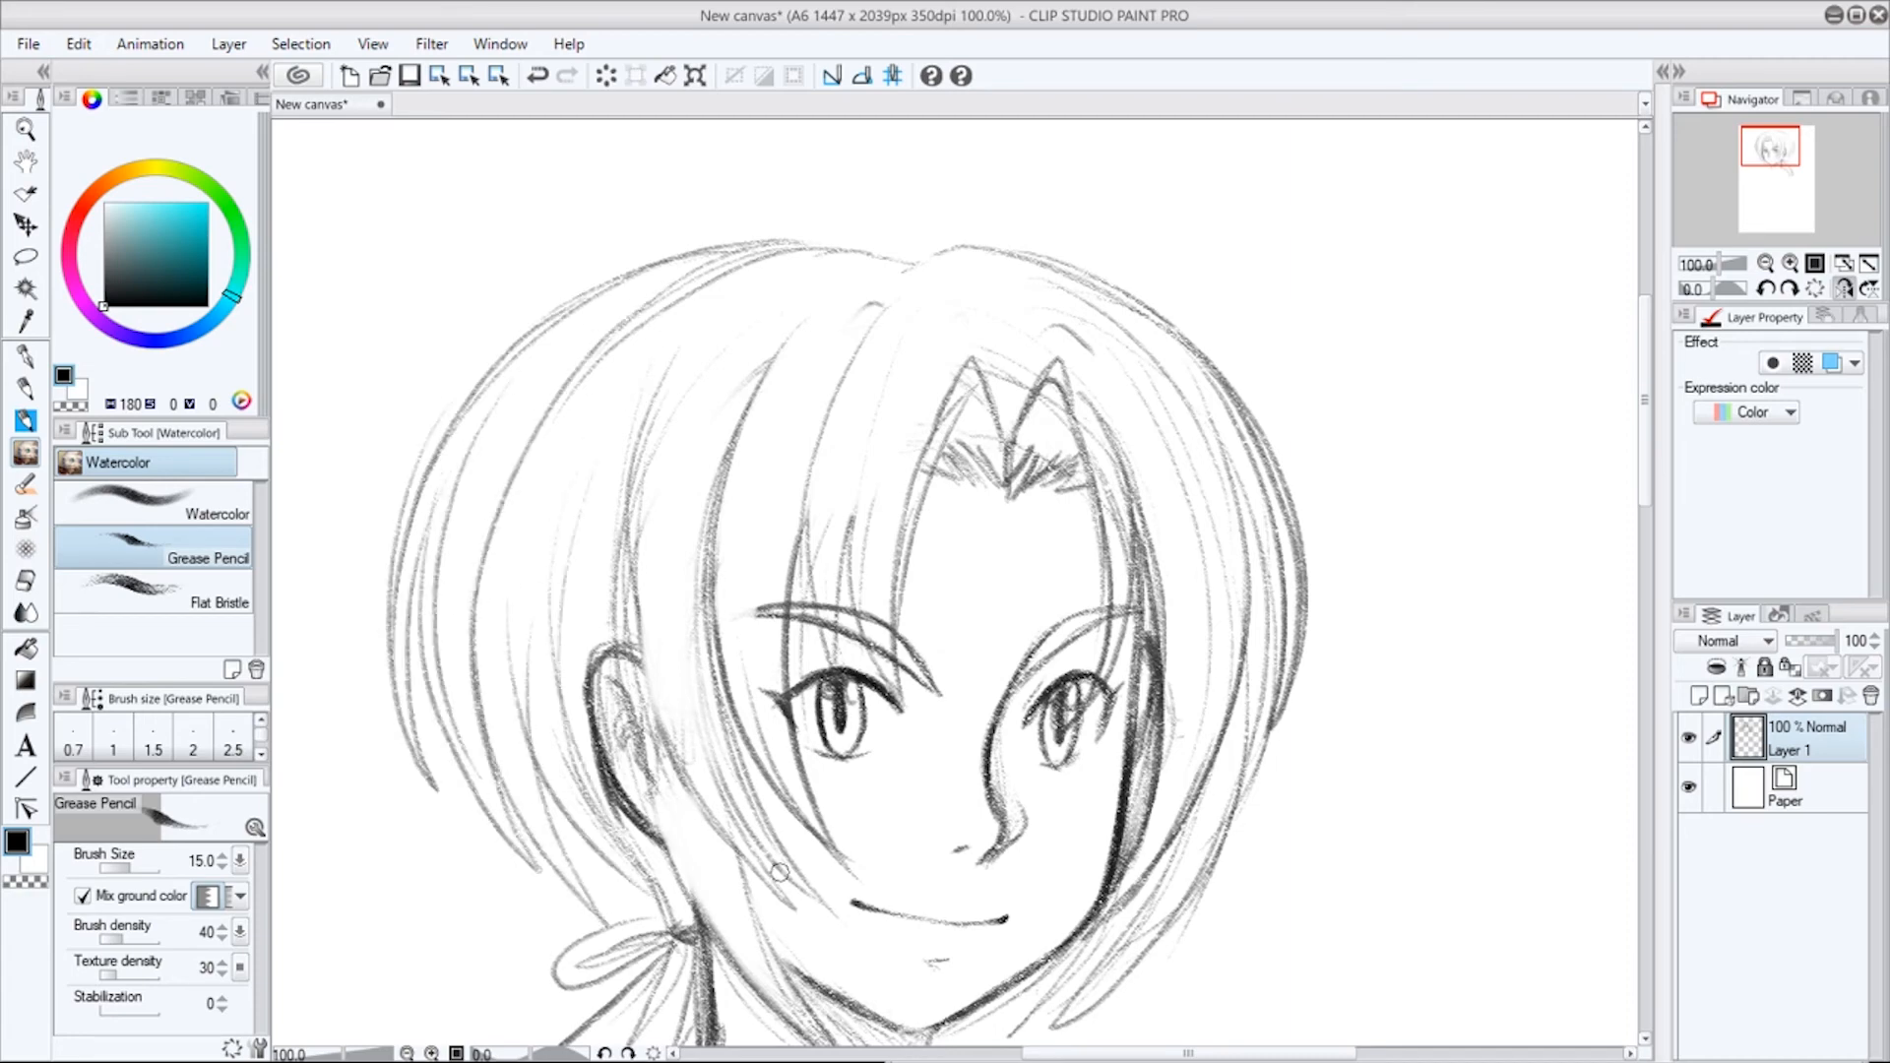
Flip the canvas view back, darken the crown near the parting and add long strands behind the near-side ear.
click(1845, 289)
drag(1332, 550, 1007, 512)
mouse_move(649, 212)
mouse_down()
mouse_move(797, 208)
mouse_move(896, 264)
mouse_up()
drag(962, 463, 940, 689)
mouse_move(957, 514)
mouse_down()
mouse_move(917, 810)
mouse_move(1066, 571)
mouse_move(1127, 735)
mouse_move(1077, 808)
mouse_move(1066, 756)
mouse_up()
drag(1138, 325, 1230, 691)
drag(1146, 512, 1106, 774)
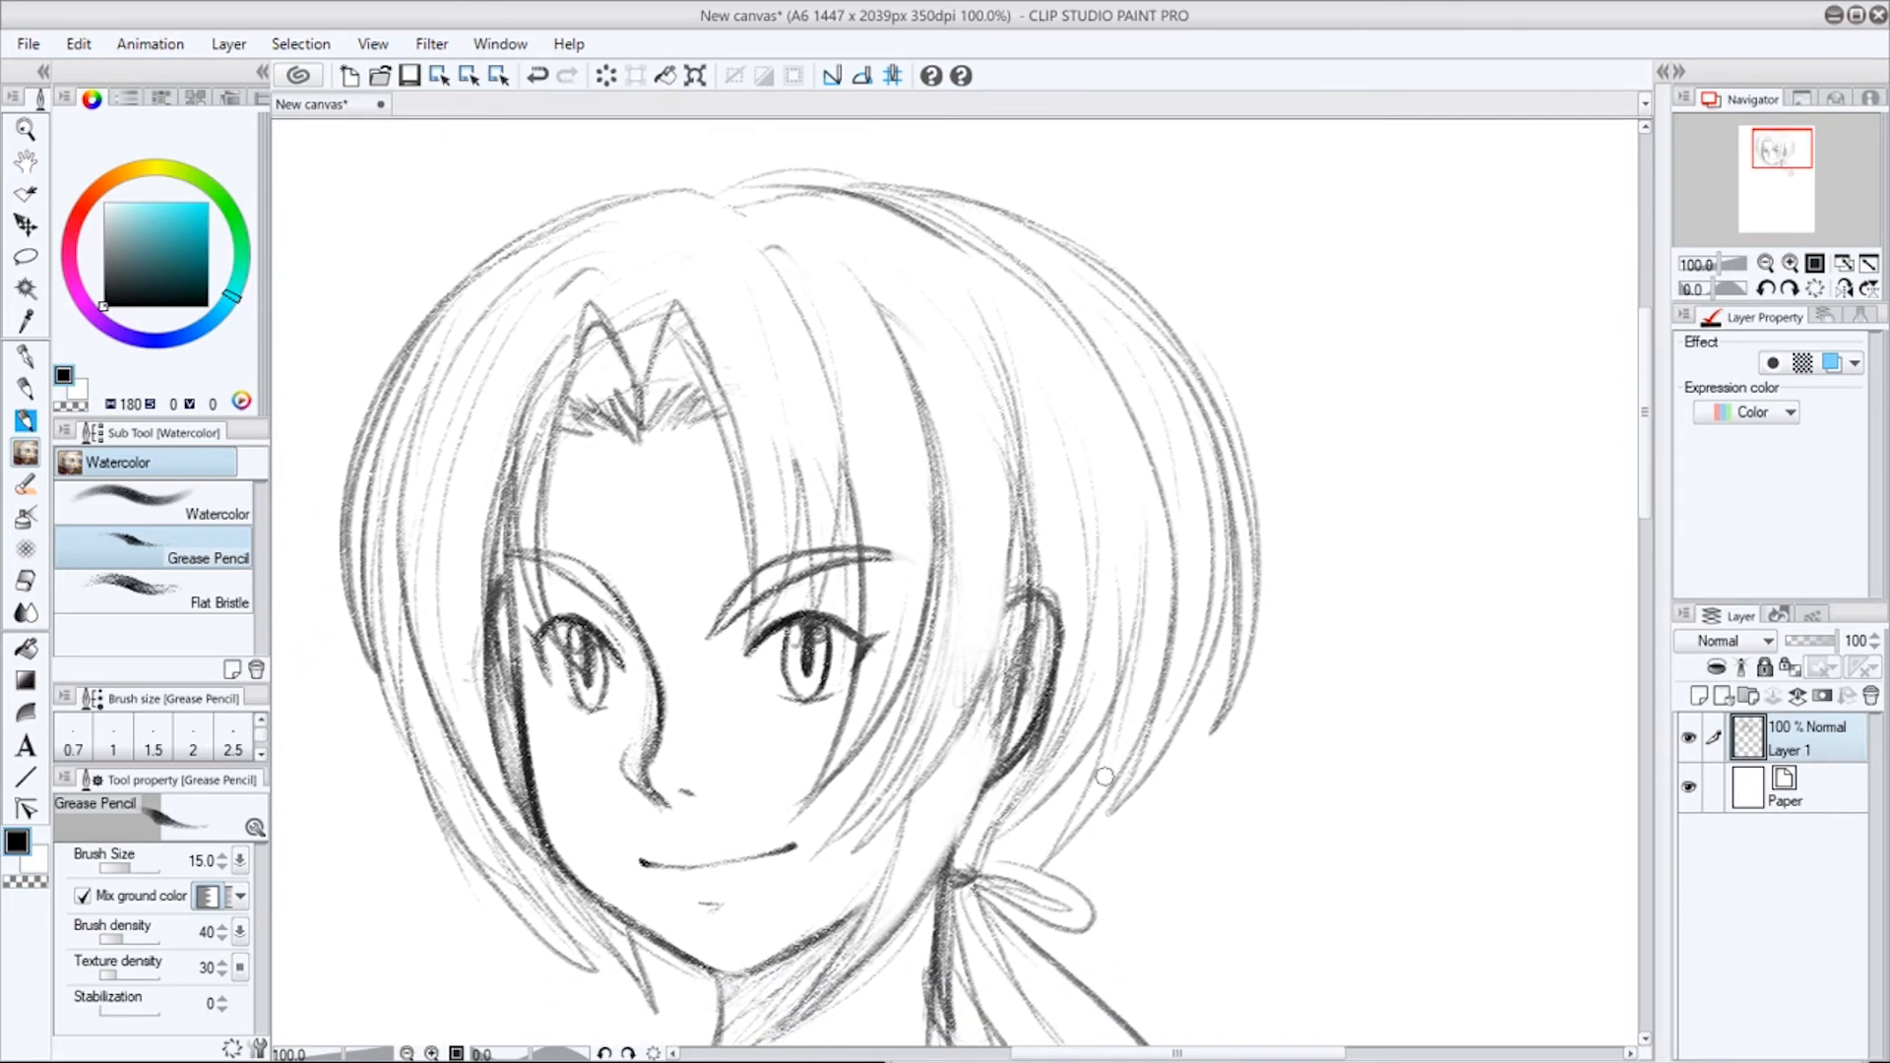
Add short strands behind and over the near-side ear, running down toward the hair tie.
drag(1118, 628, 1073, 785)
drag(1118, 689, 1049, 834)
drag(1115, 701, 1024, 847)
drag(1018, 563, 996, 823)
mouse_move(1030, 602)
mouse_down()
mouse_move(1021, 694)
mouse_move(968, 803)
mouse_up()
Draw curved strands from the parting across the crown and down into the back hair.
mouse_move(775, 229)
mouse_down()
mouse_move(846, 219)
mouse_move(882, 268)
mouse_up()
drag(802, 210, 964, 412)
drag(957, 321, 1014, 464)
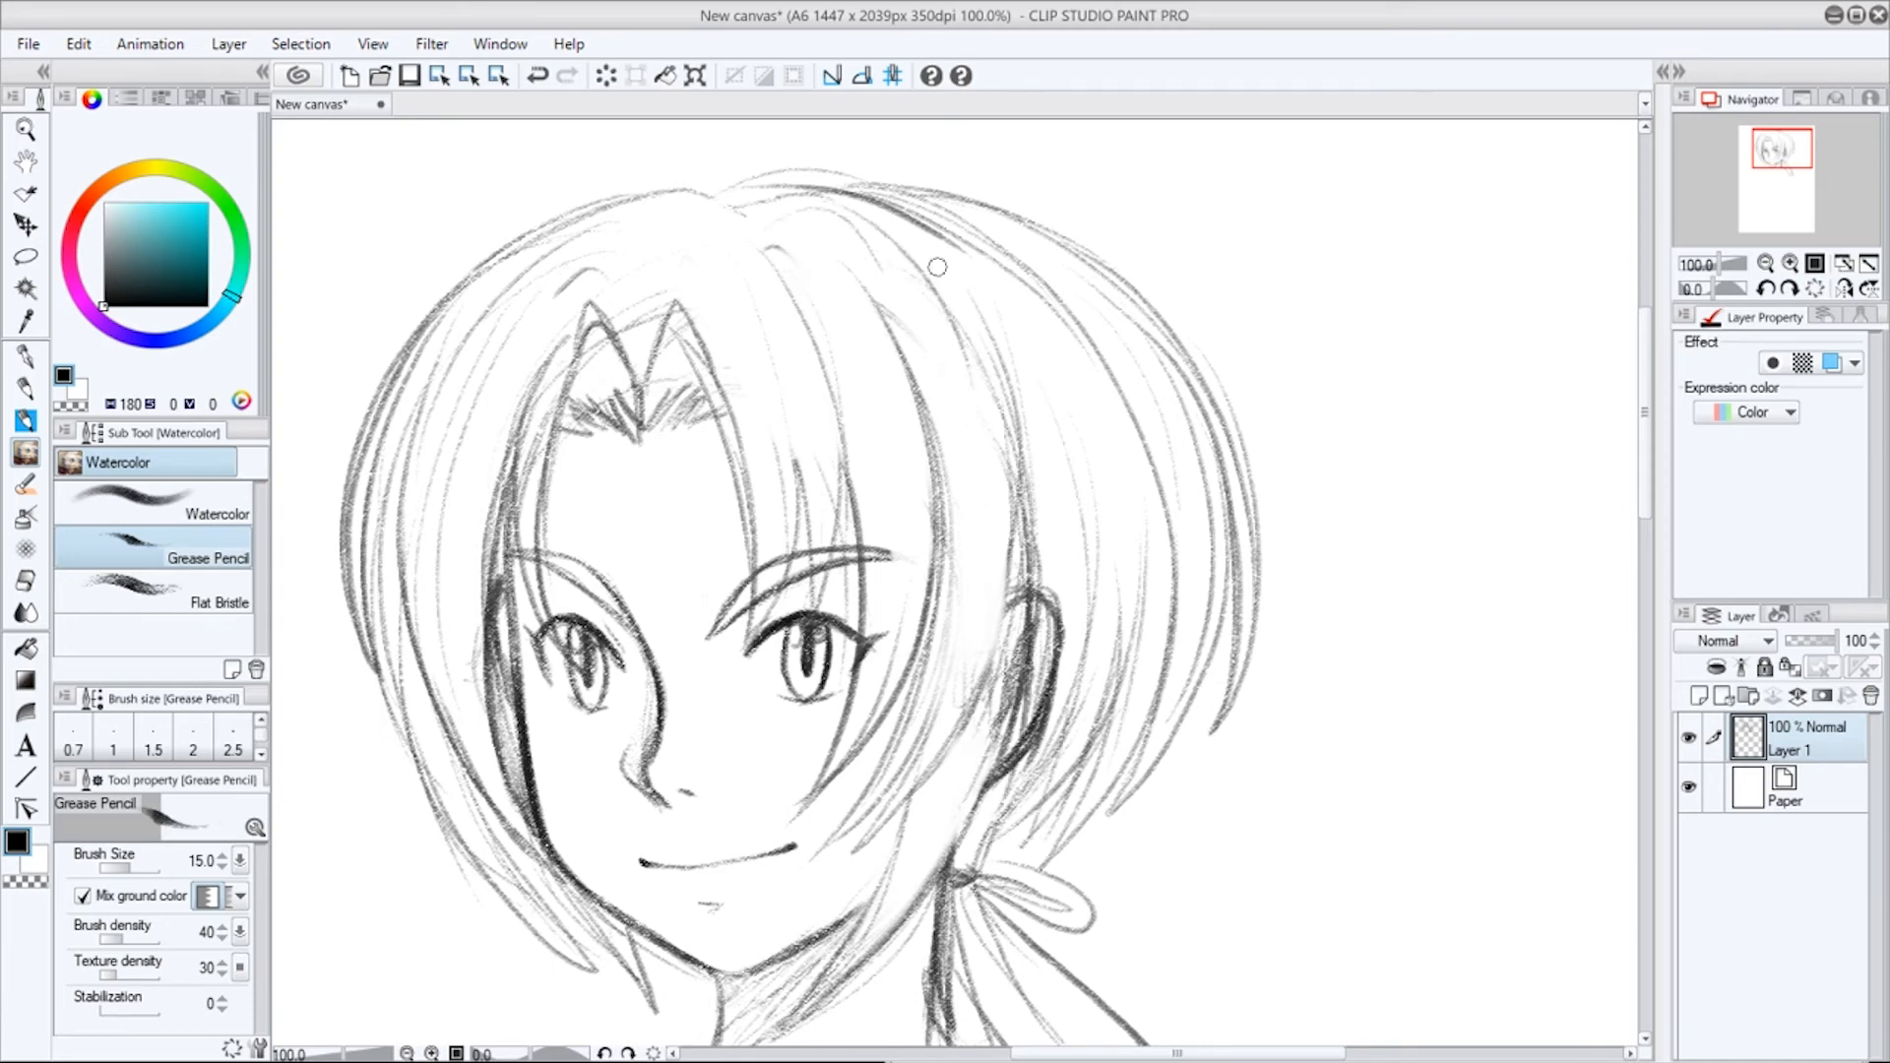
mouse_move(813, 173)
mouse_down()
mouse_move(990, 200)
mouse_move(1122, 309)
mouse_move(1132, 565)
mouse_up()
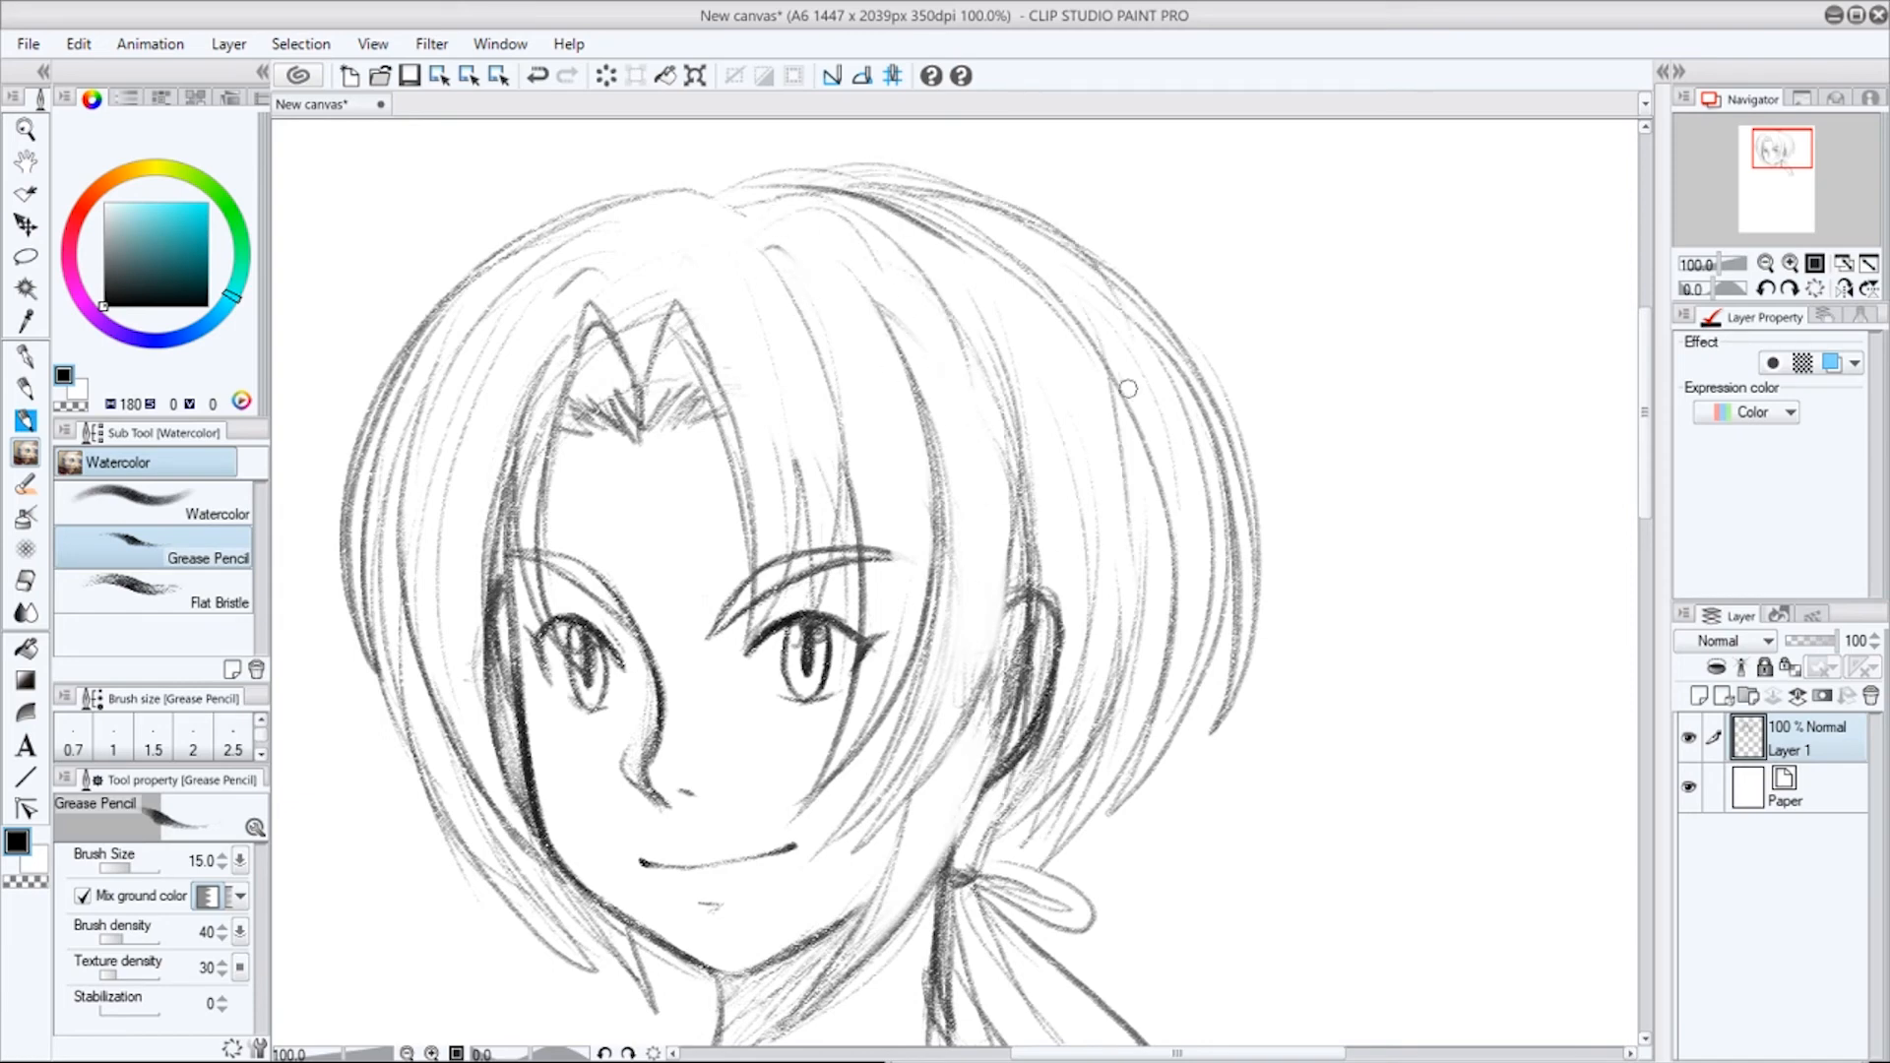
drag(1118, 380, 1187, 654)
Erase the overly wide outer contour of the back hair, including its leftover tip.
mouse_move(898, 183)
mouse_down()
mouse_move(1046, 253)
mouse_move(1270, 724)
mouse_up()
drag(1182, 654, 1160, 774)
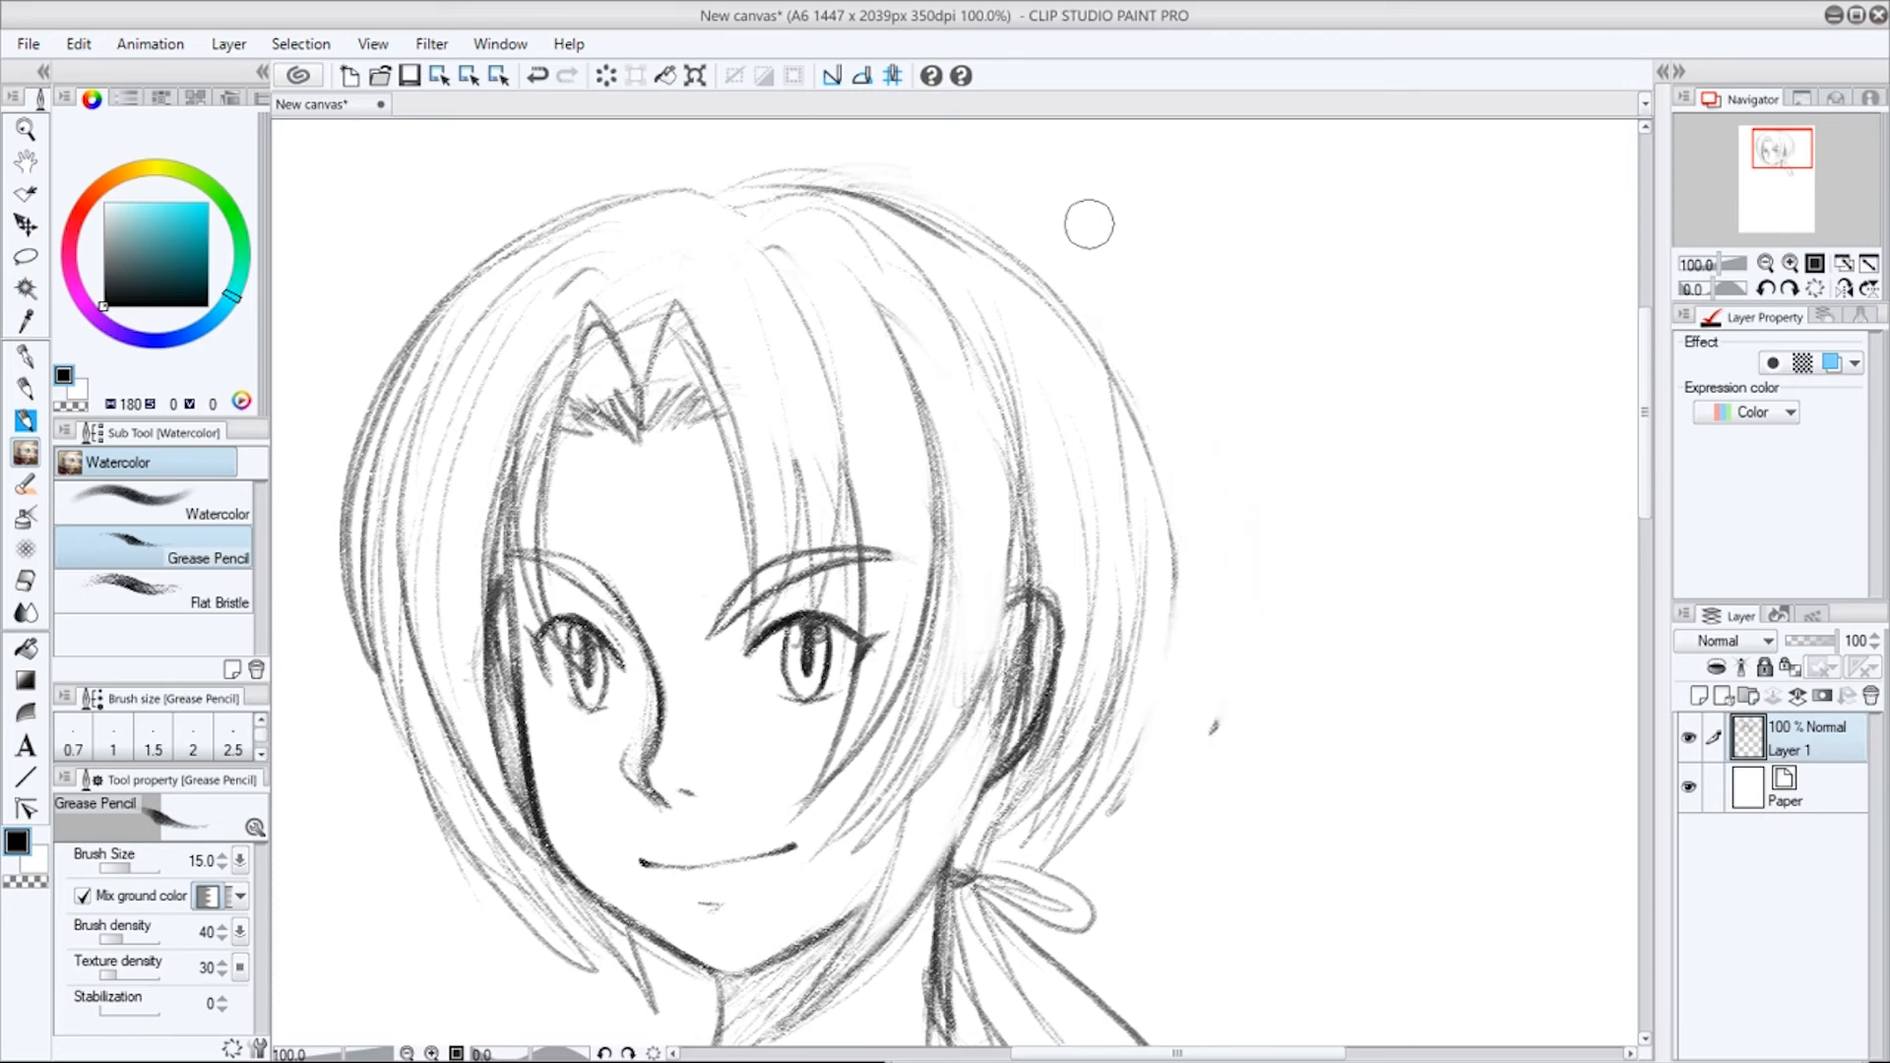
click(1211, 726)
Redraw the back hair with a darker, narrower contour from the crown and strands curving in toward the nape.
drag(847, 181, 1116, 420)
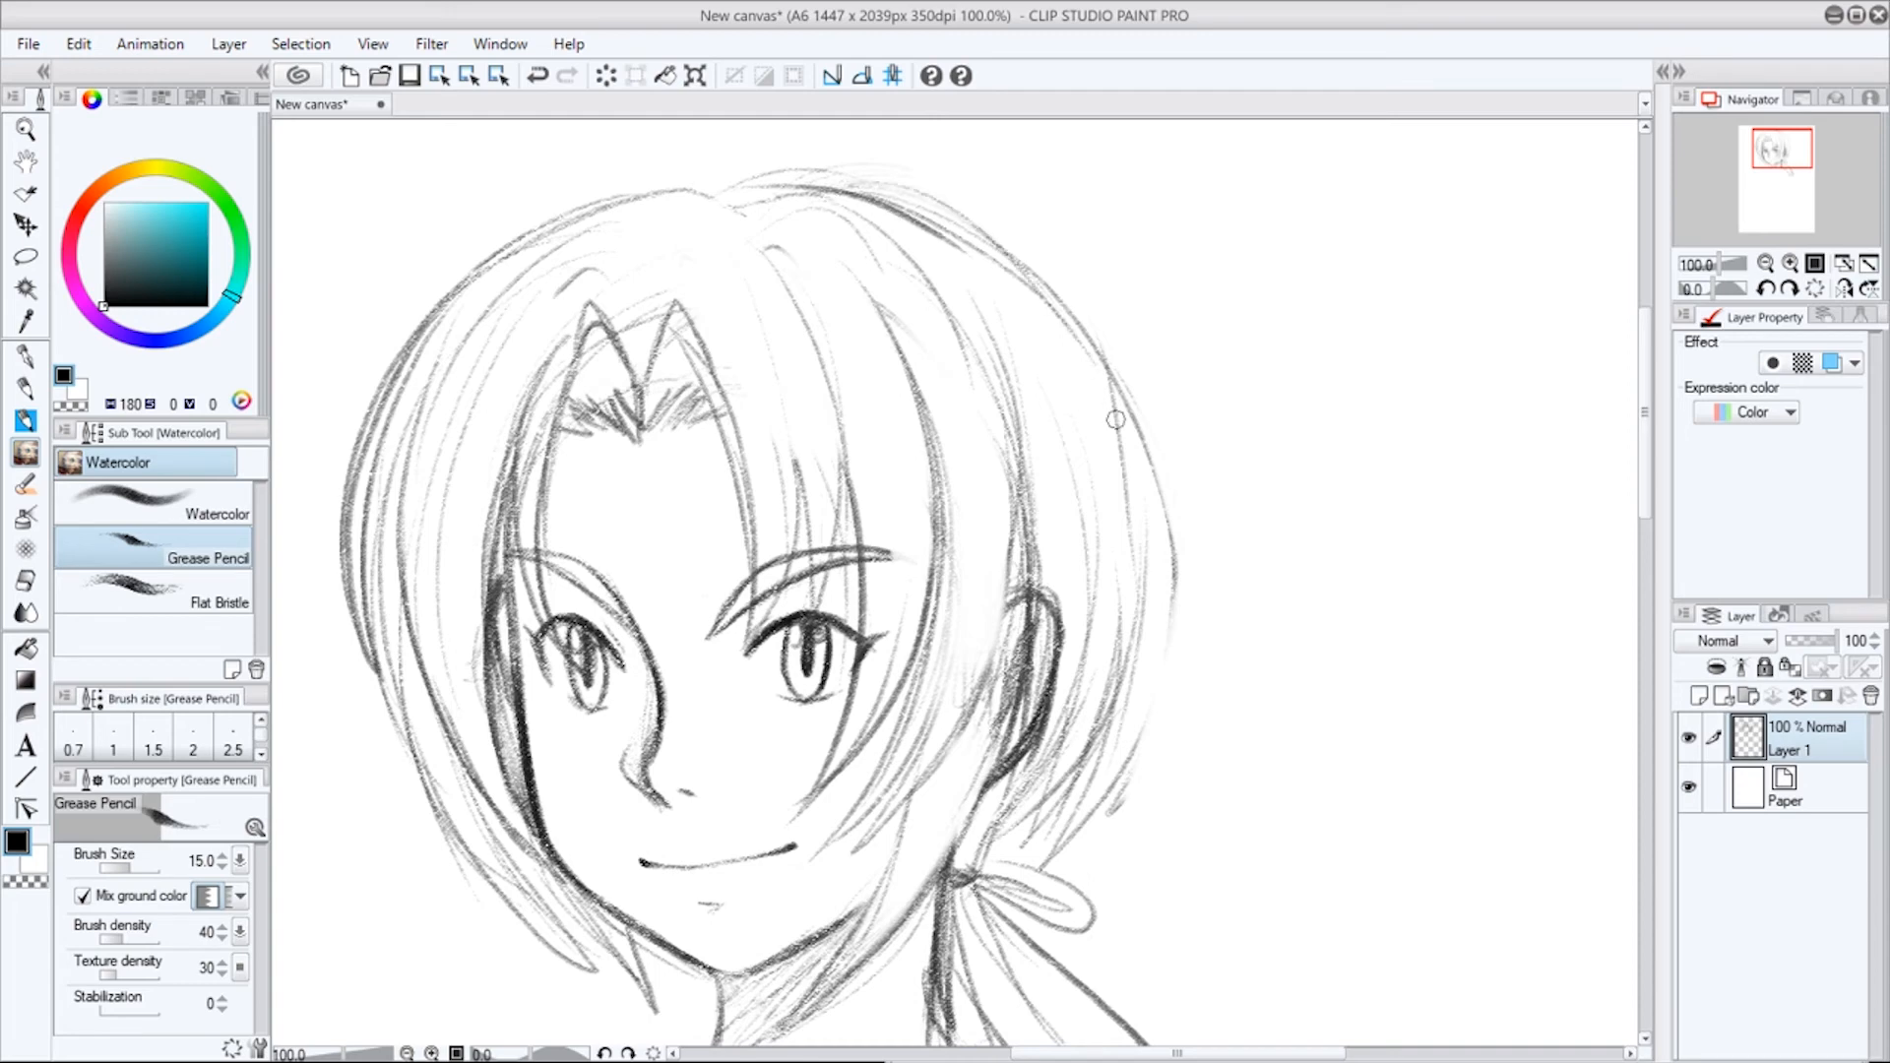
drag(928, 199, 1179, 589)
mouse_move(1123, 387)
mouse_down()
mouse_move(1152, 543)
mouse_move(1123, 809)
mouse_up()
drag(1135, 590, 1122, 812)
drag(1139, 553, 1030, 829)
drag(1105, 692, 975, 844)
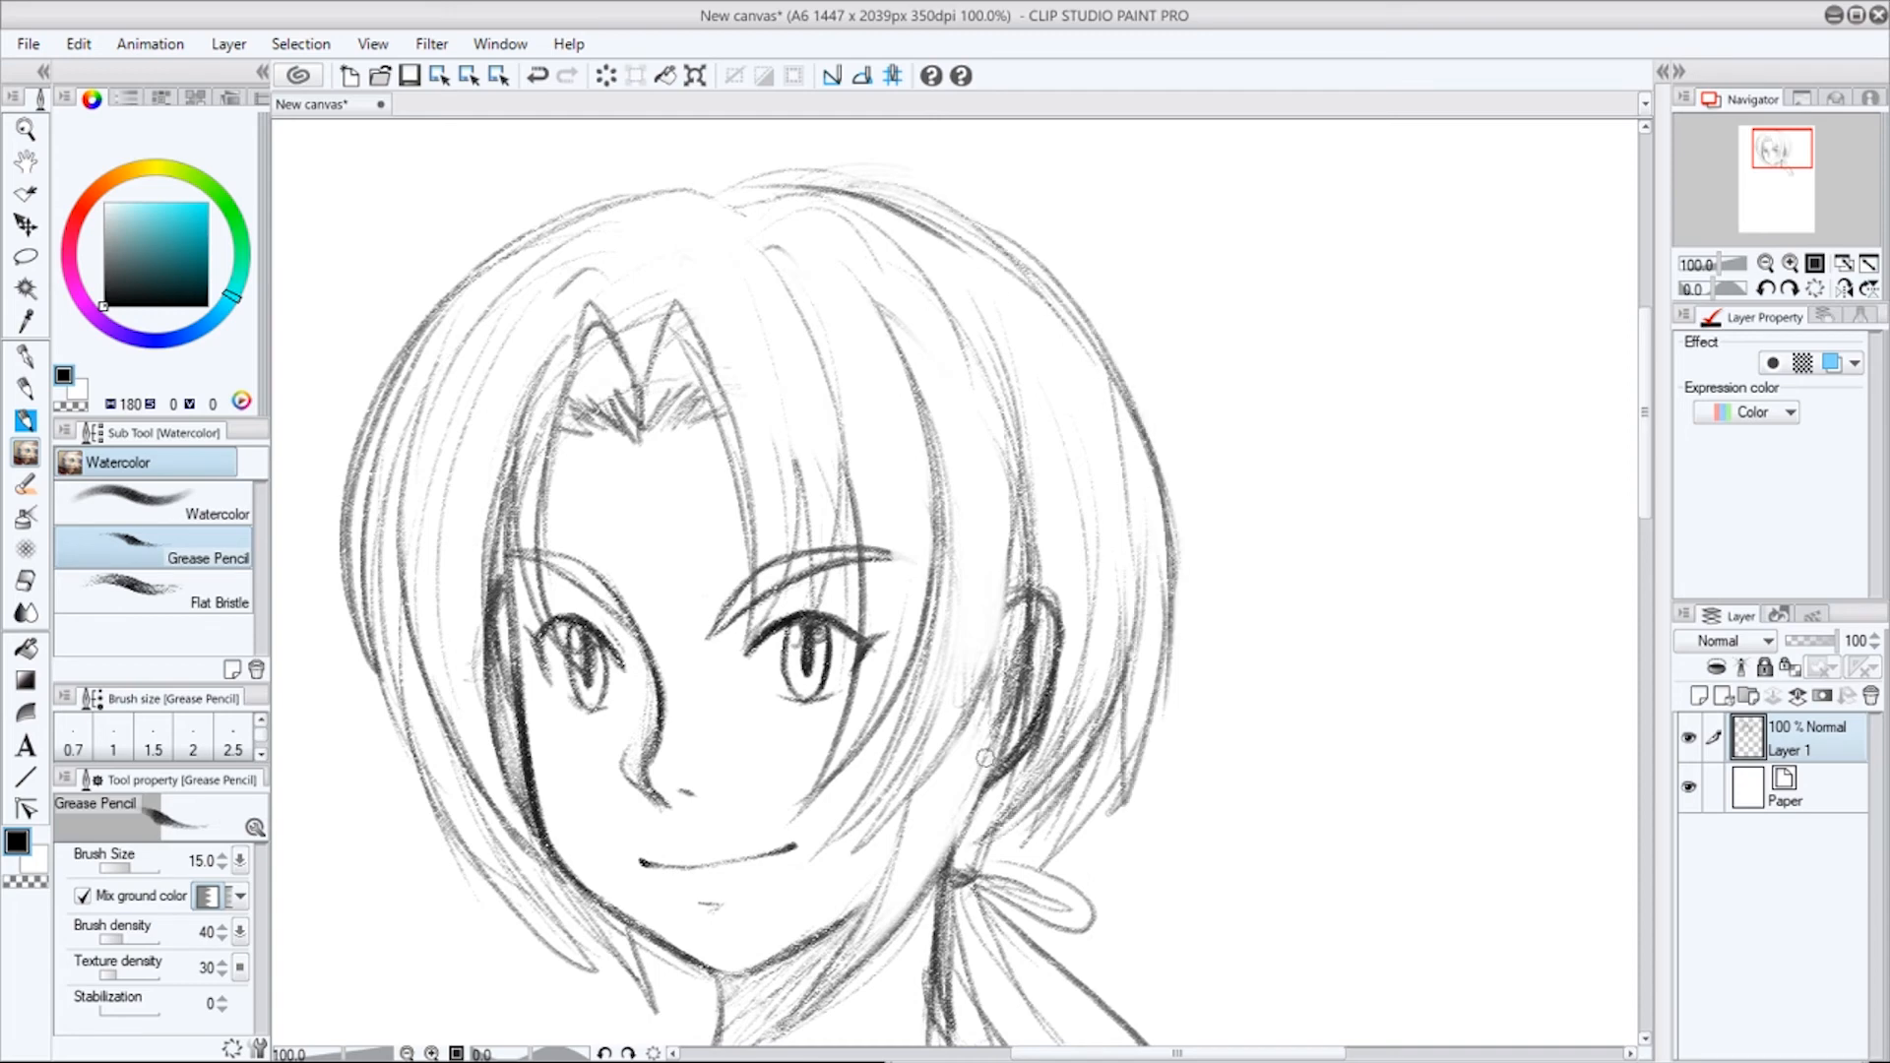
Sketch a slightly higher outline over the far-side crown with light curved strokes.
drag(1156, 719, 1230, 687)
drag(849, 143, 625, 199)
drag(745, 140, 552, 237)
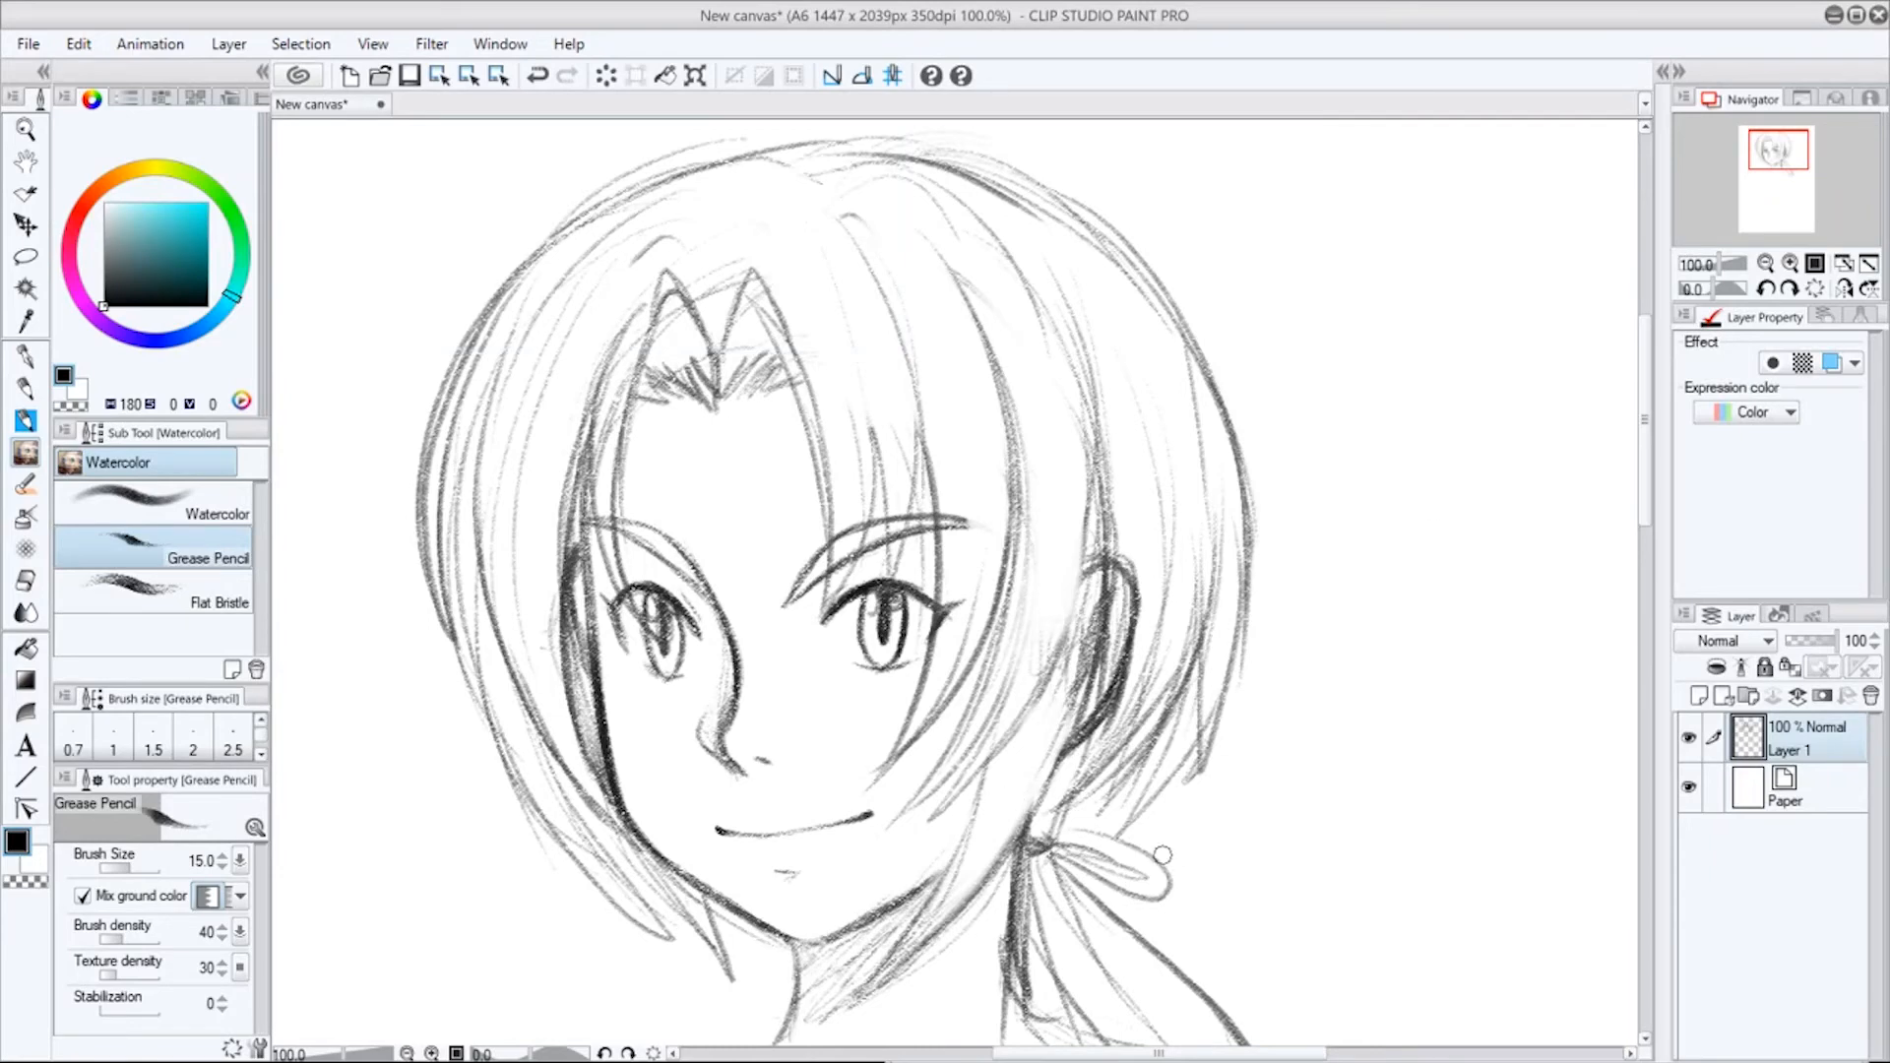
Add a new layer above the sketch and lower the sketch layer's opacity to 26%.
click(1726, 700)
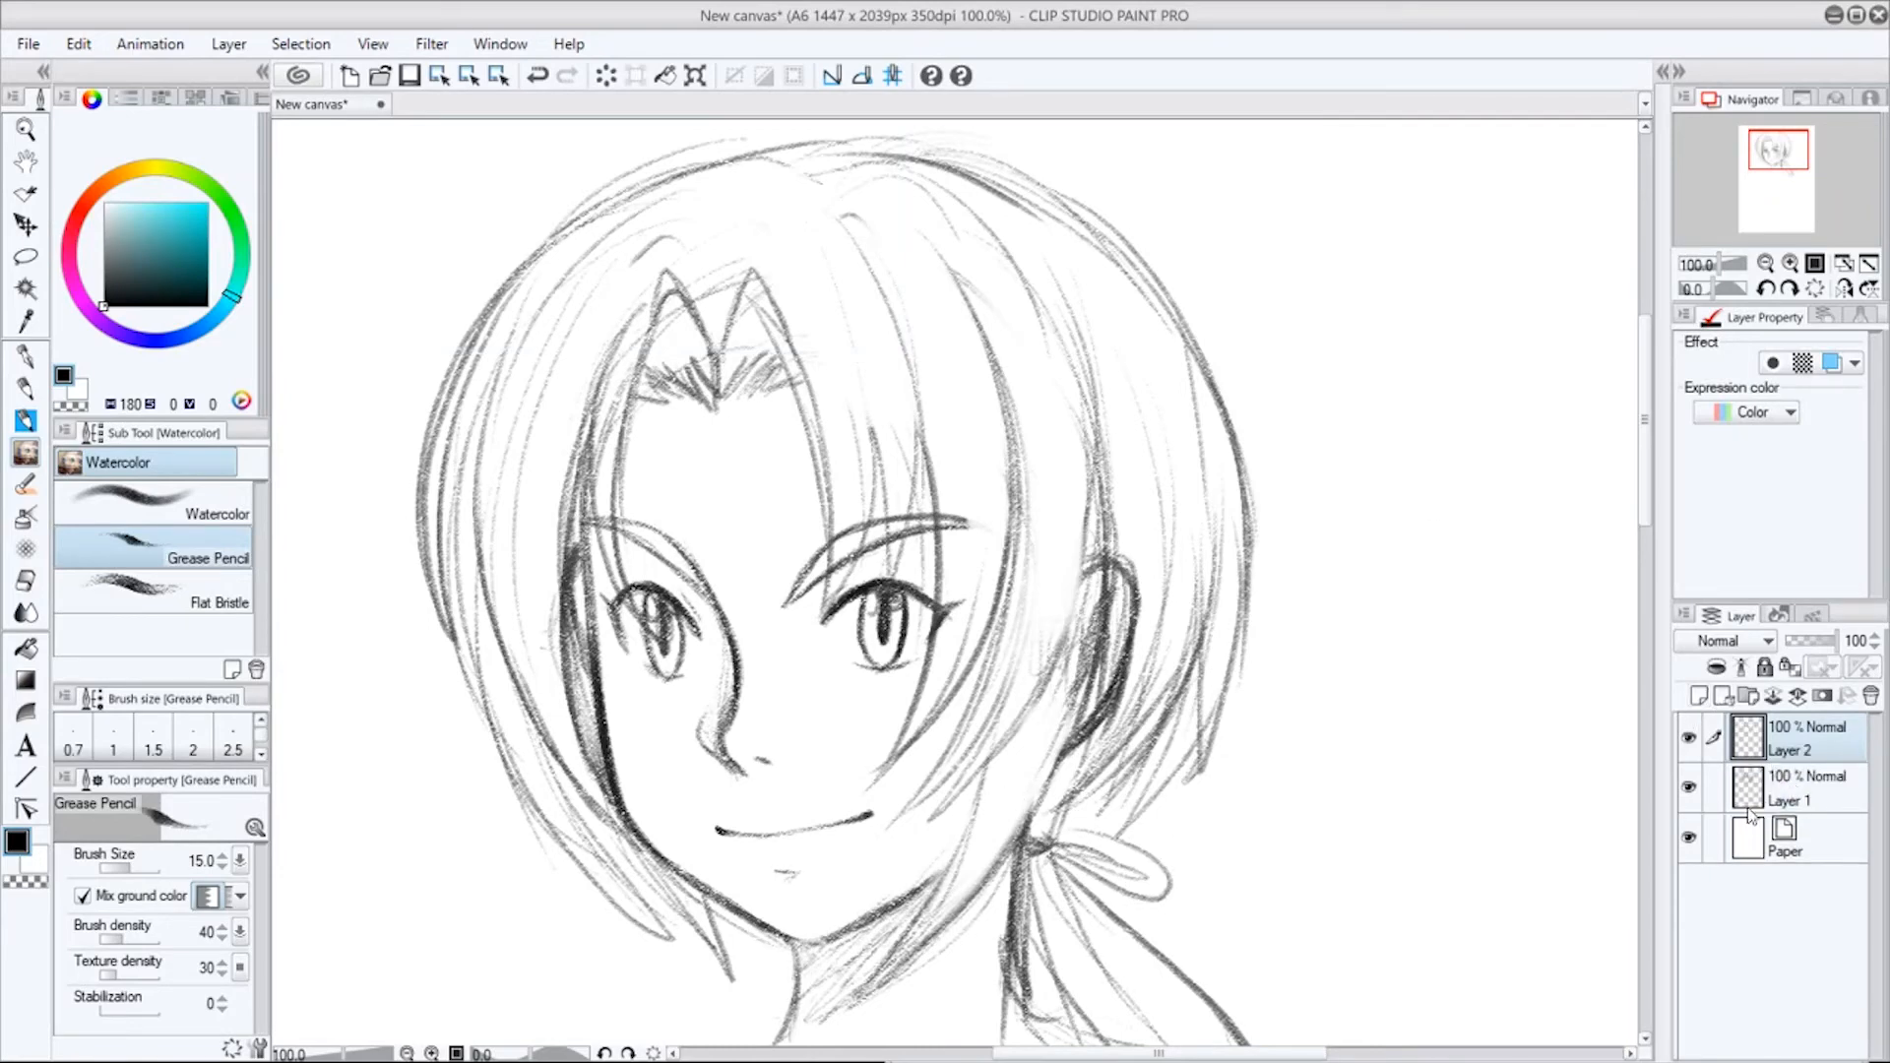
click(1786, 788)
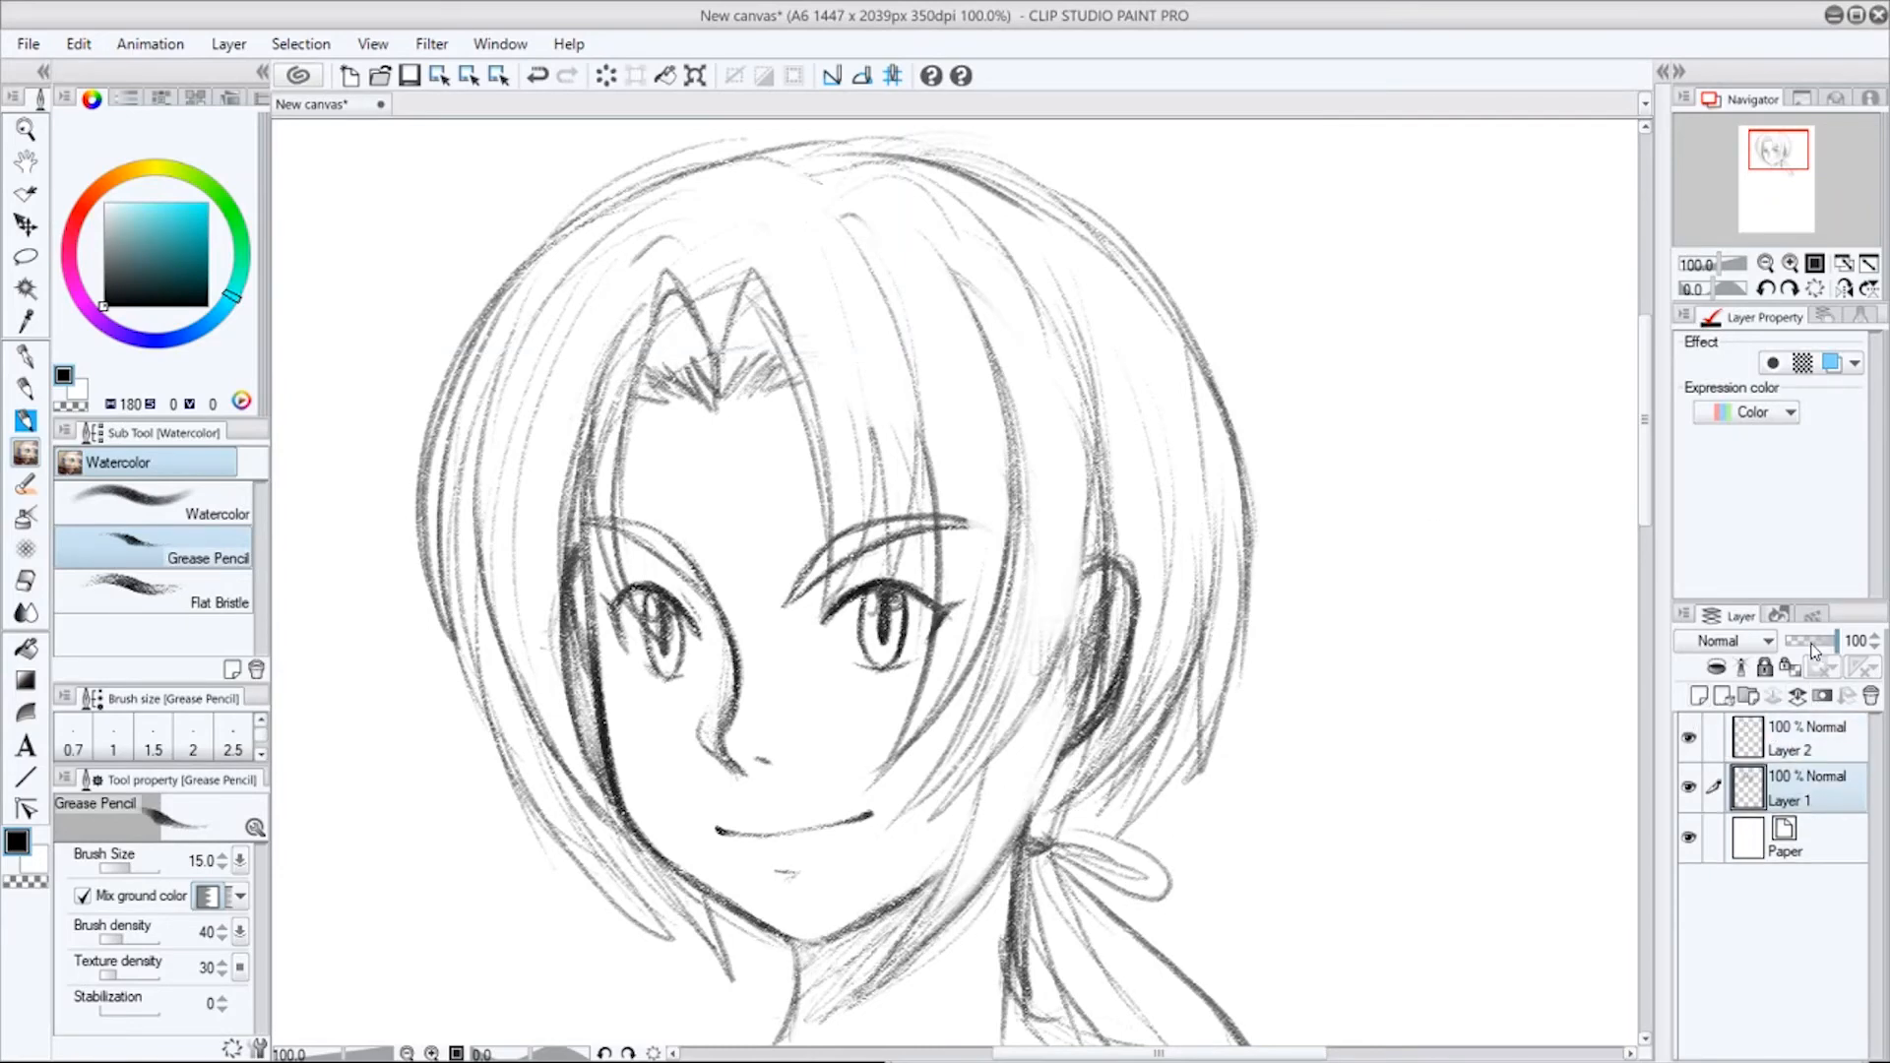
drag(1819, 648, 1792, 647)
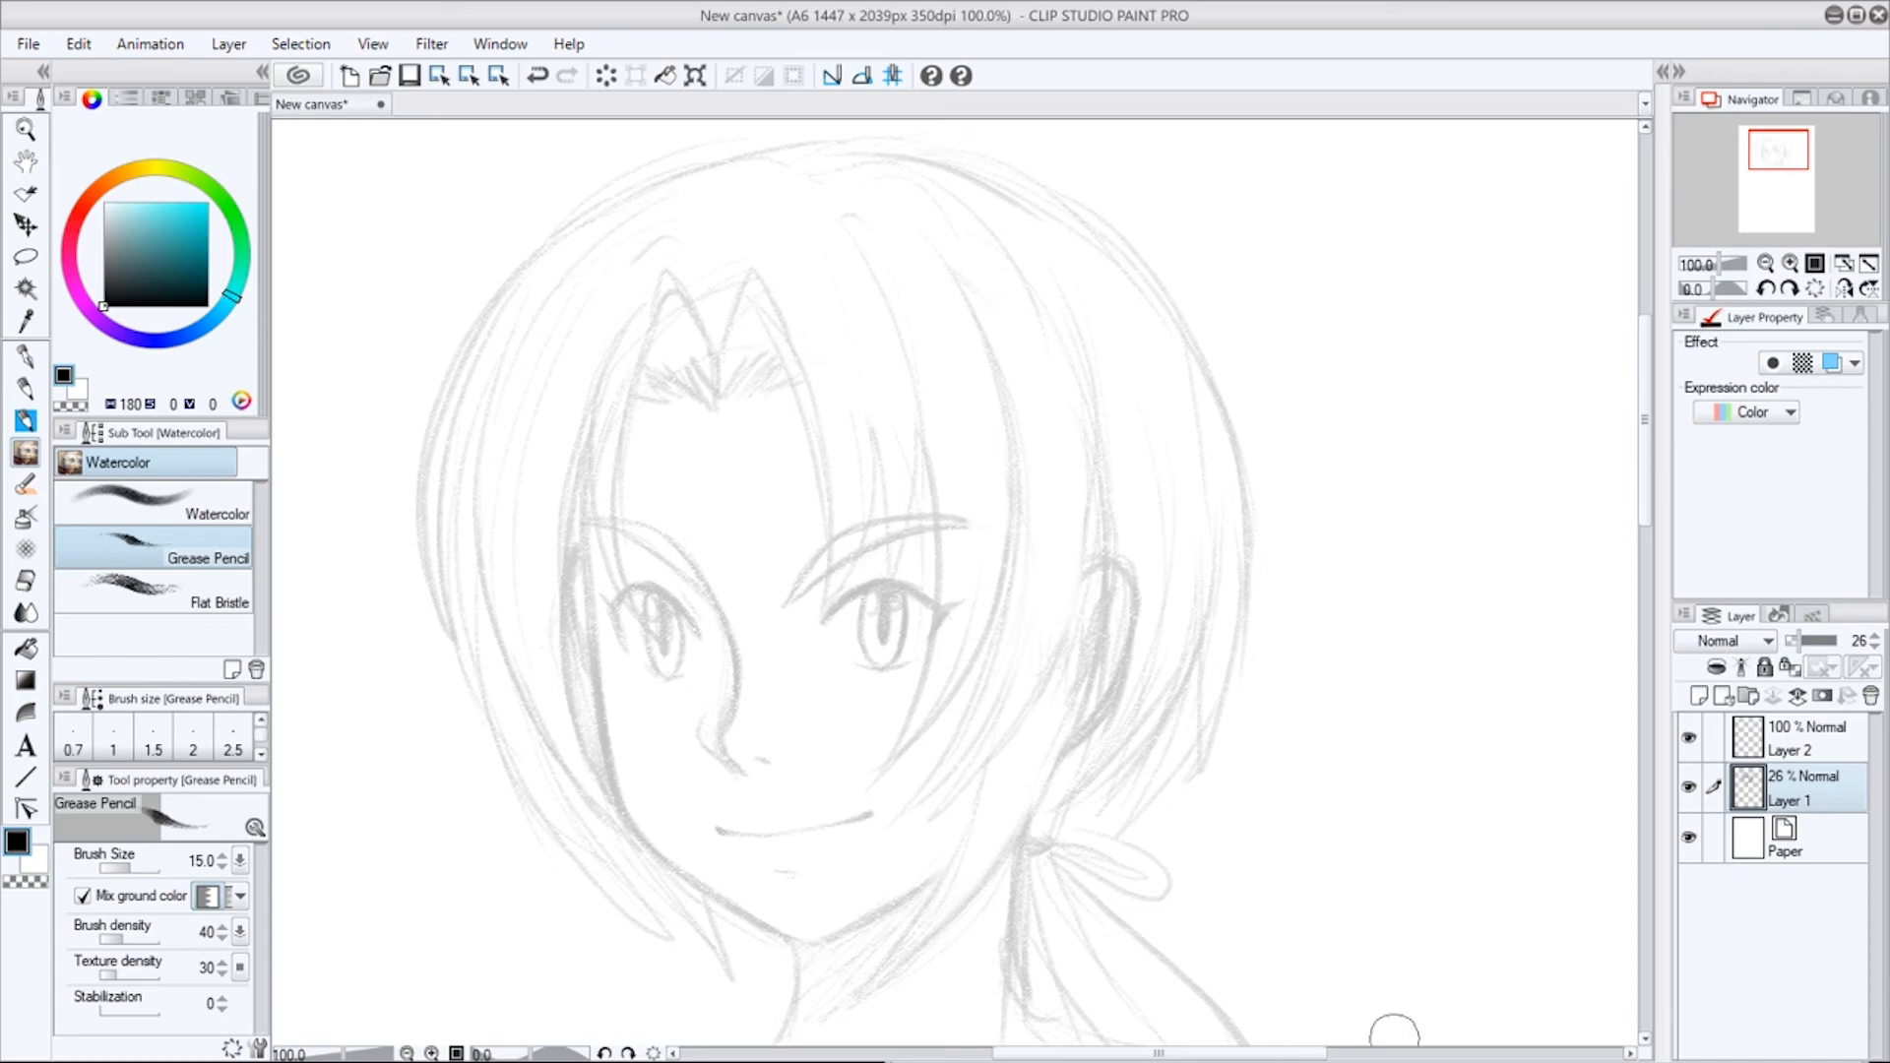
Ink the upper lids and narrow vertical pupils of both eyes with the Turnip pen on Layer 2 above the sketch.
key(p)
drag(827, 620, 953, 634)
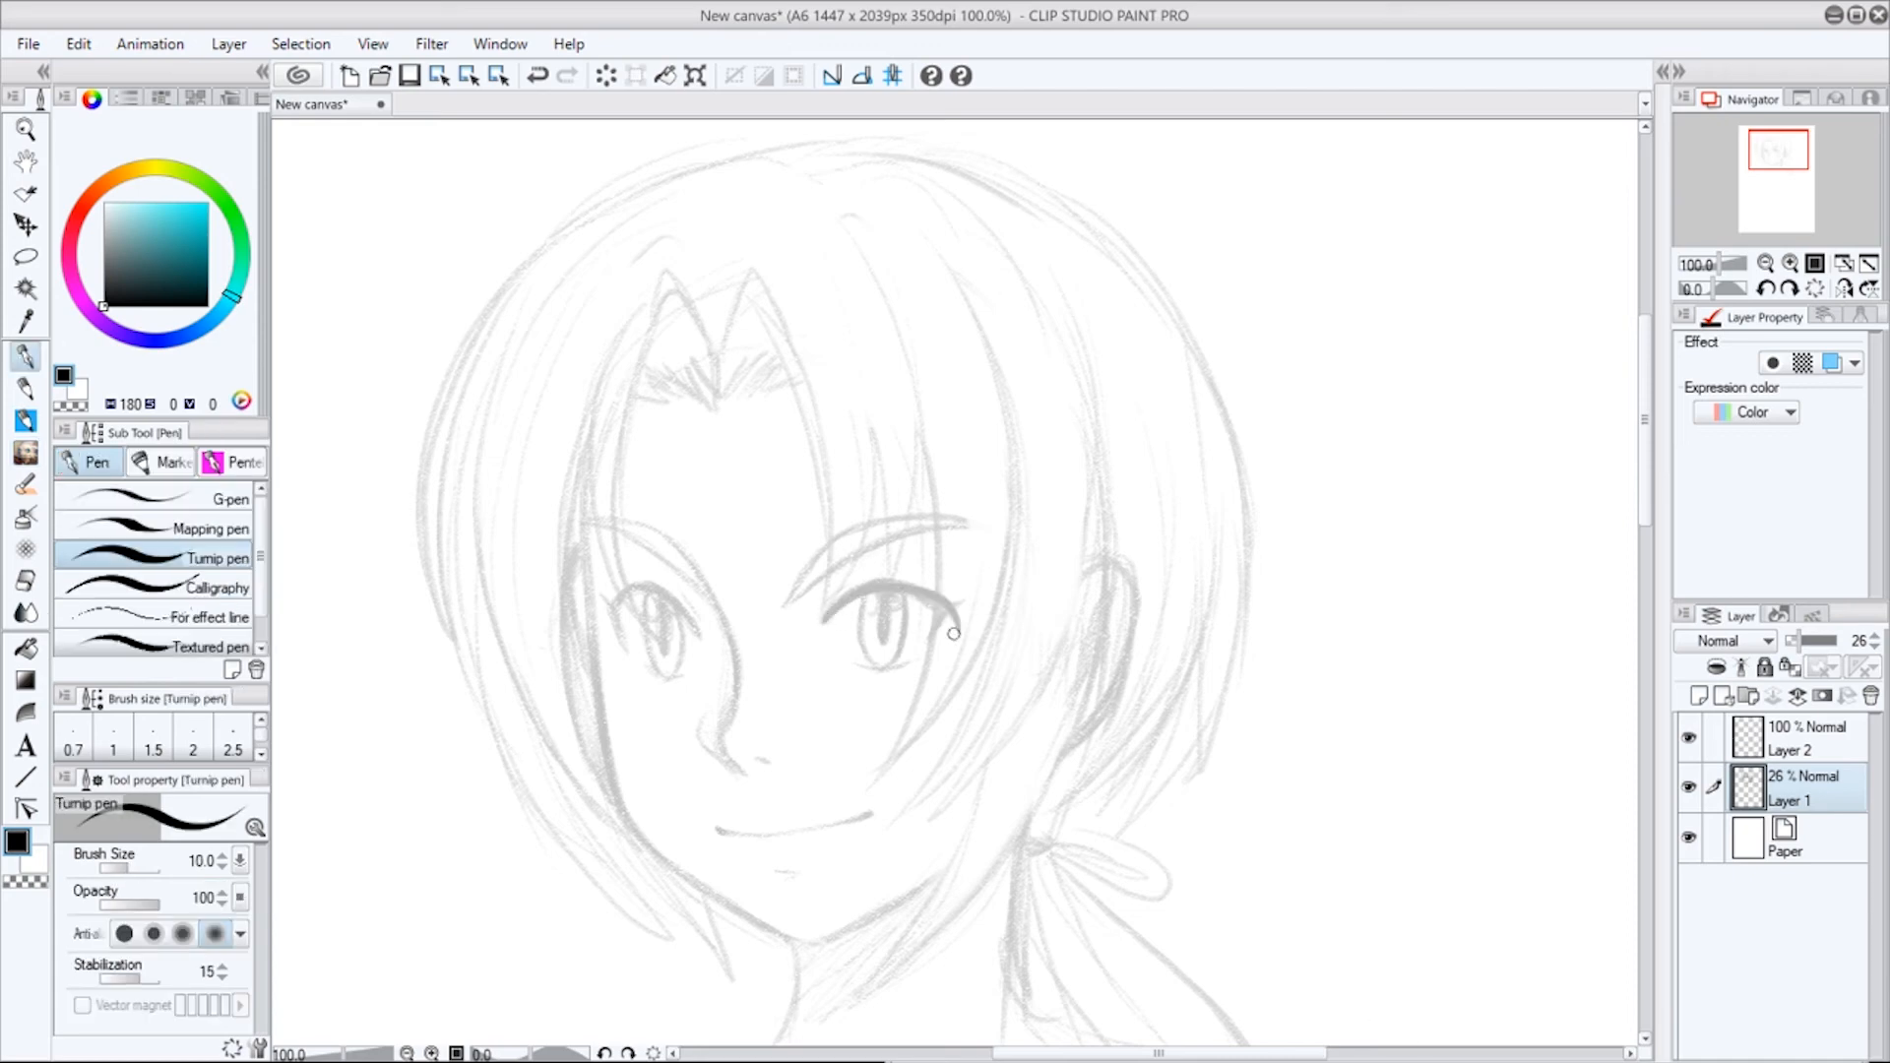
key(ctrl+z)
click(1801, 738)
mouse_move(823, 621)
mouse_down()
mouse_move(930, 608)
mouse_move(951, 638)
mouse_up()
mouse_move(694, 629)
mouse_down()
mouse_move(594, 618)
mouse_move(621, 650)
mouse_move(675, 596)
mouse_up()
mouse_move(873, 595)
mouse_down()
mouse_move(875, 654)
mouse_move(893, 593)
mouse_up()
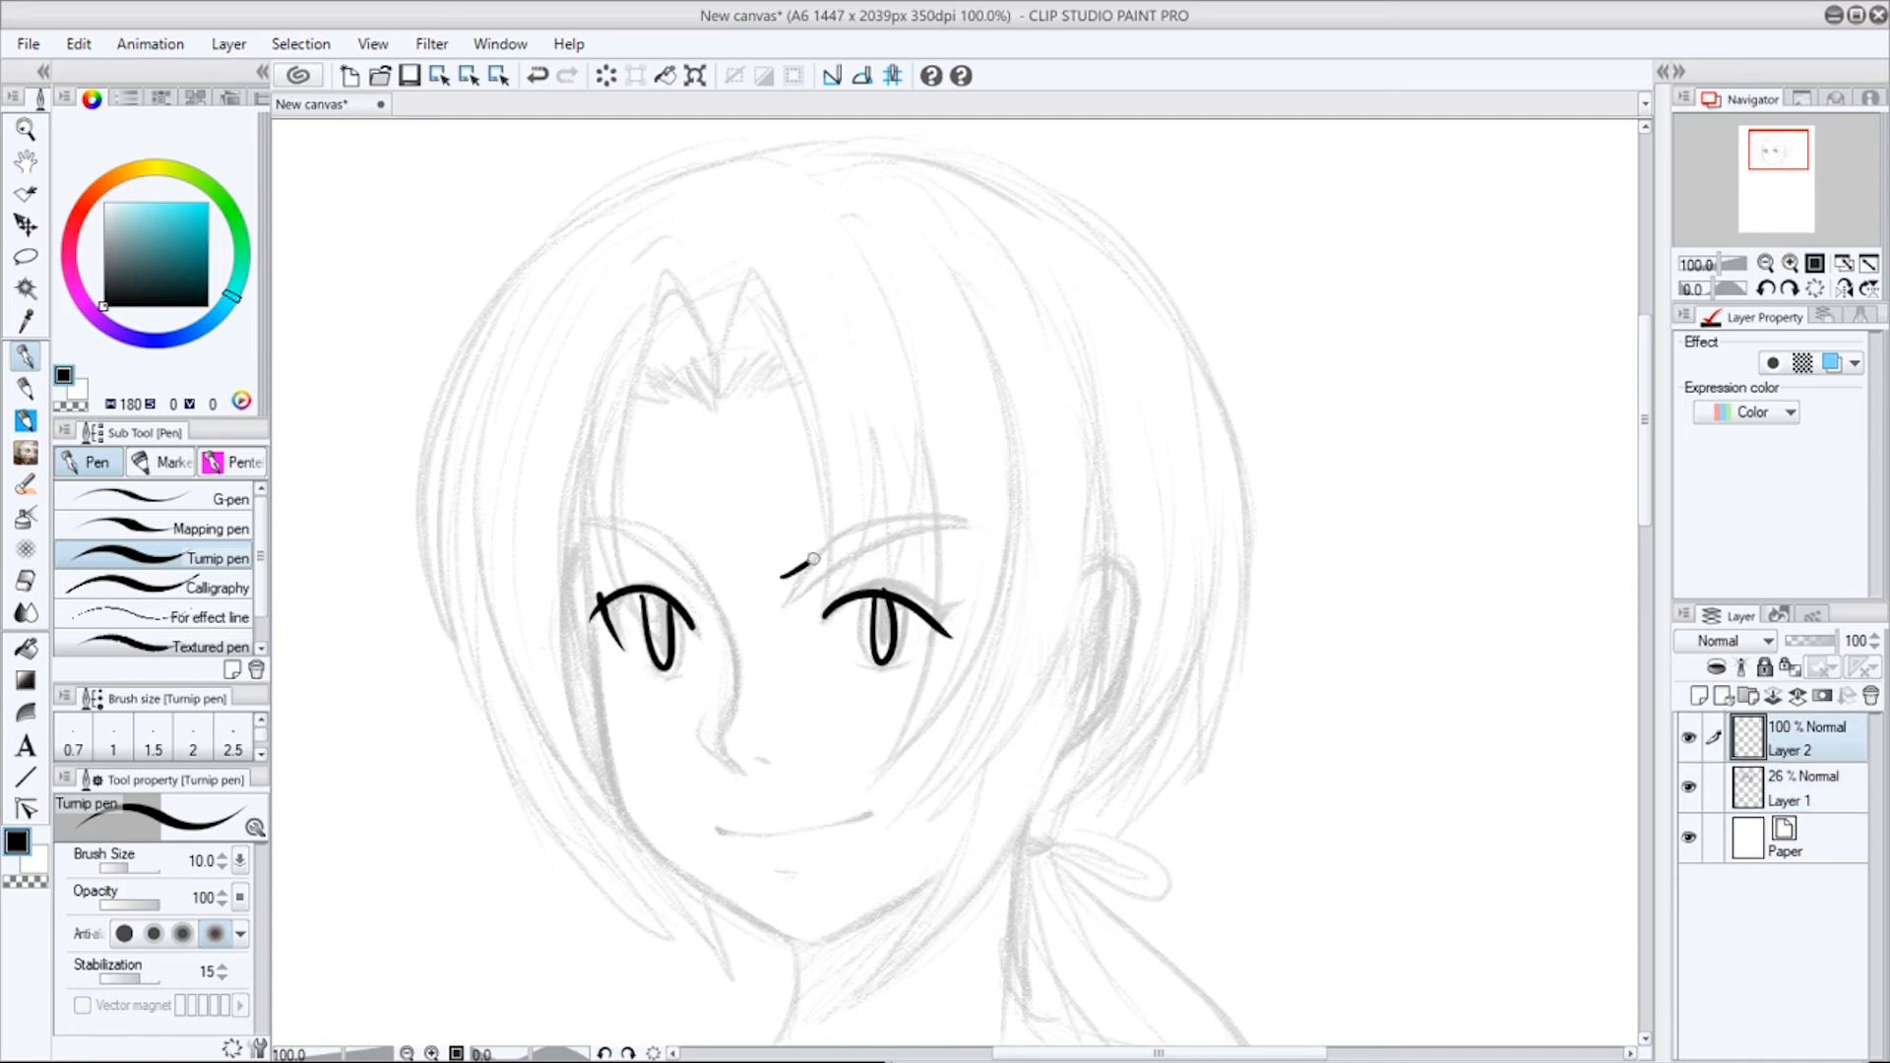
Ink both eyebrows as sharply slanted, tapering double strokes descending toward the nose bridge.
drag(777, 597, 977, 497)
drag(858, 539, 975, 541)
drag(716, 597, 591, 510)
mouse_move(591, 505)
mouse_down()
mouse_move(704, 556)
mouse_move(730, 607)
mouse_up()
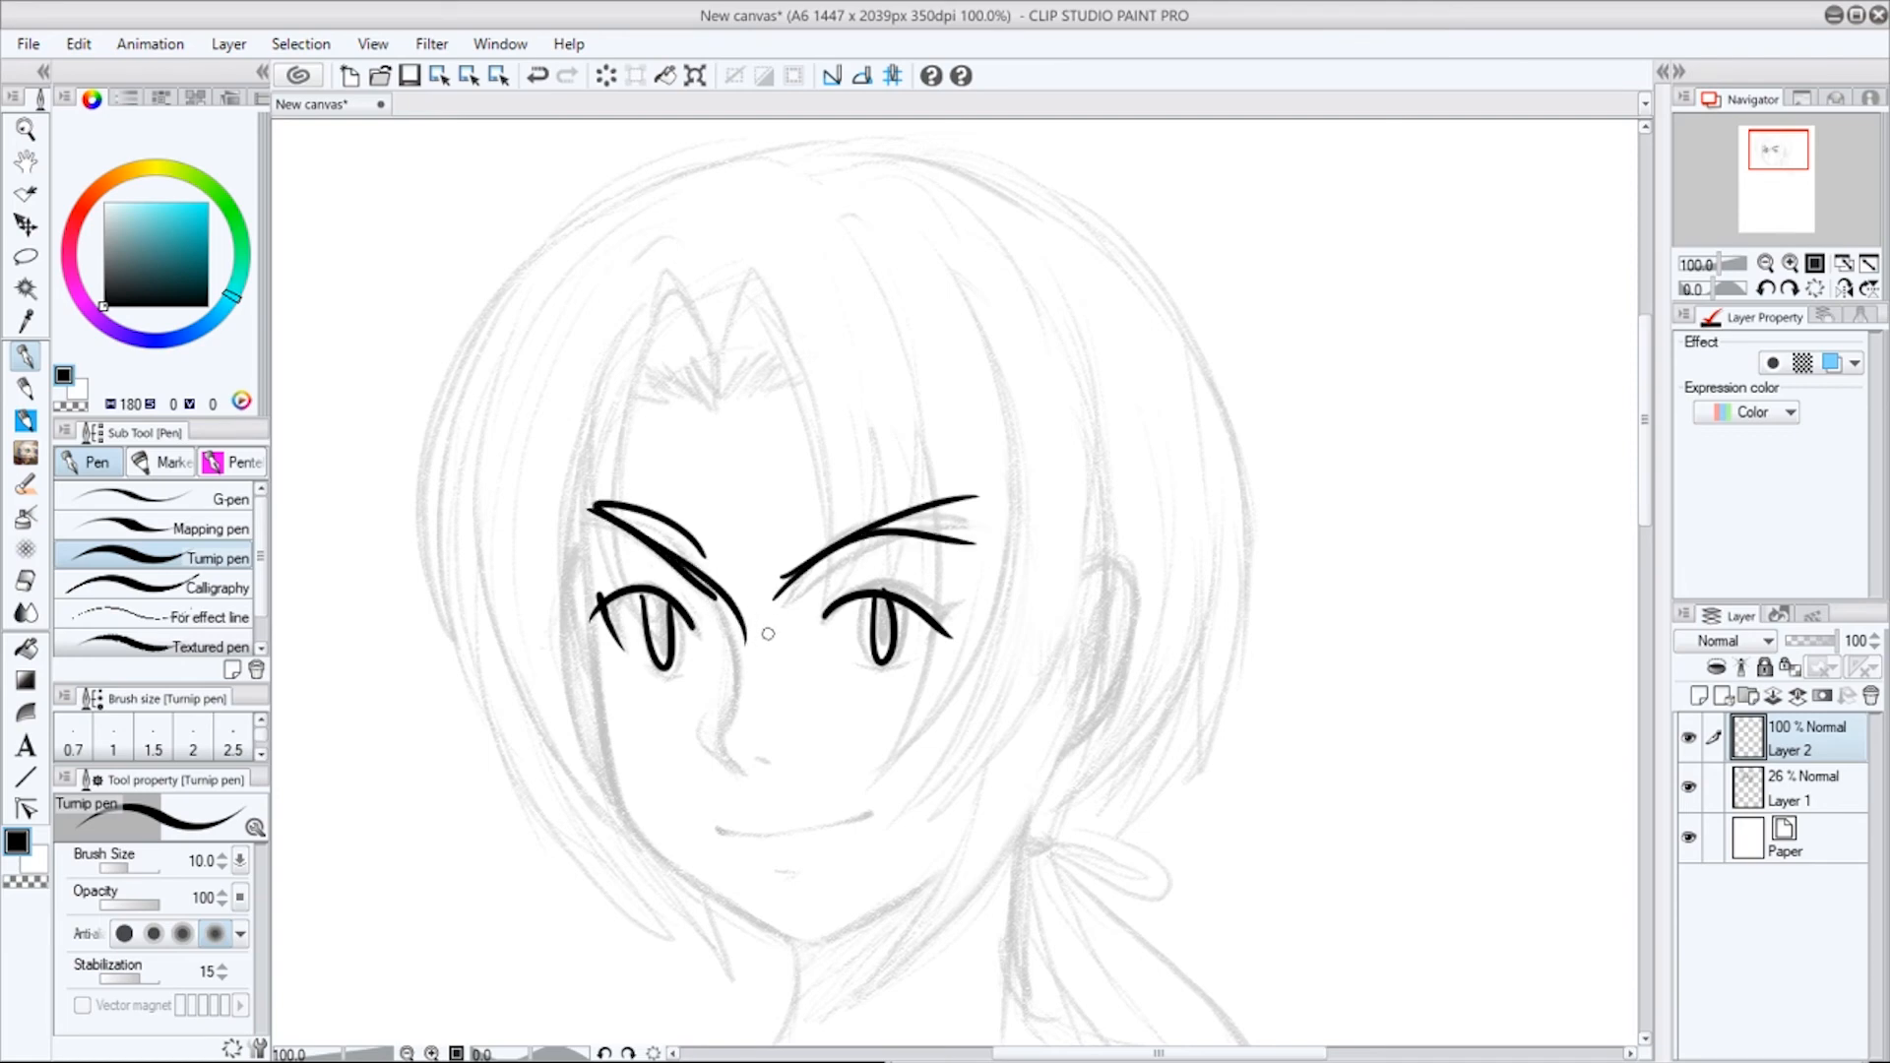
mouse_move(894, 652)
mouse_down()
mouse_move(730, 672)
mouse_move(987, 551)
mouse_move(935, 494)
mouse_move(452, 646)
mouse_move(443, 591)
mouse_up()
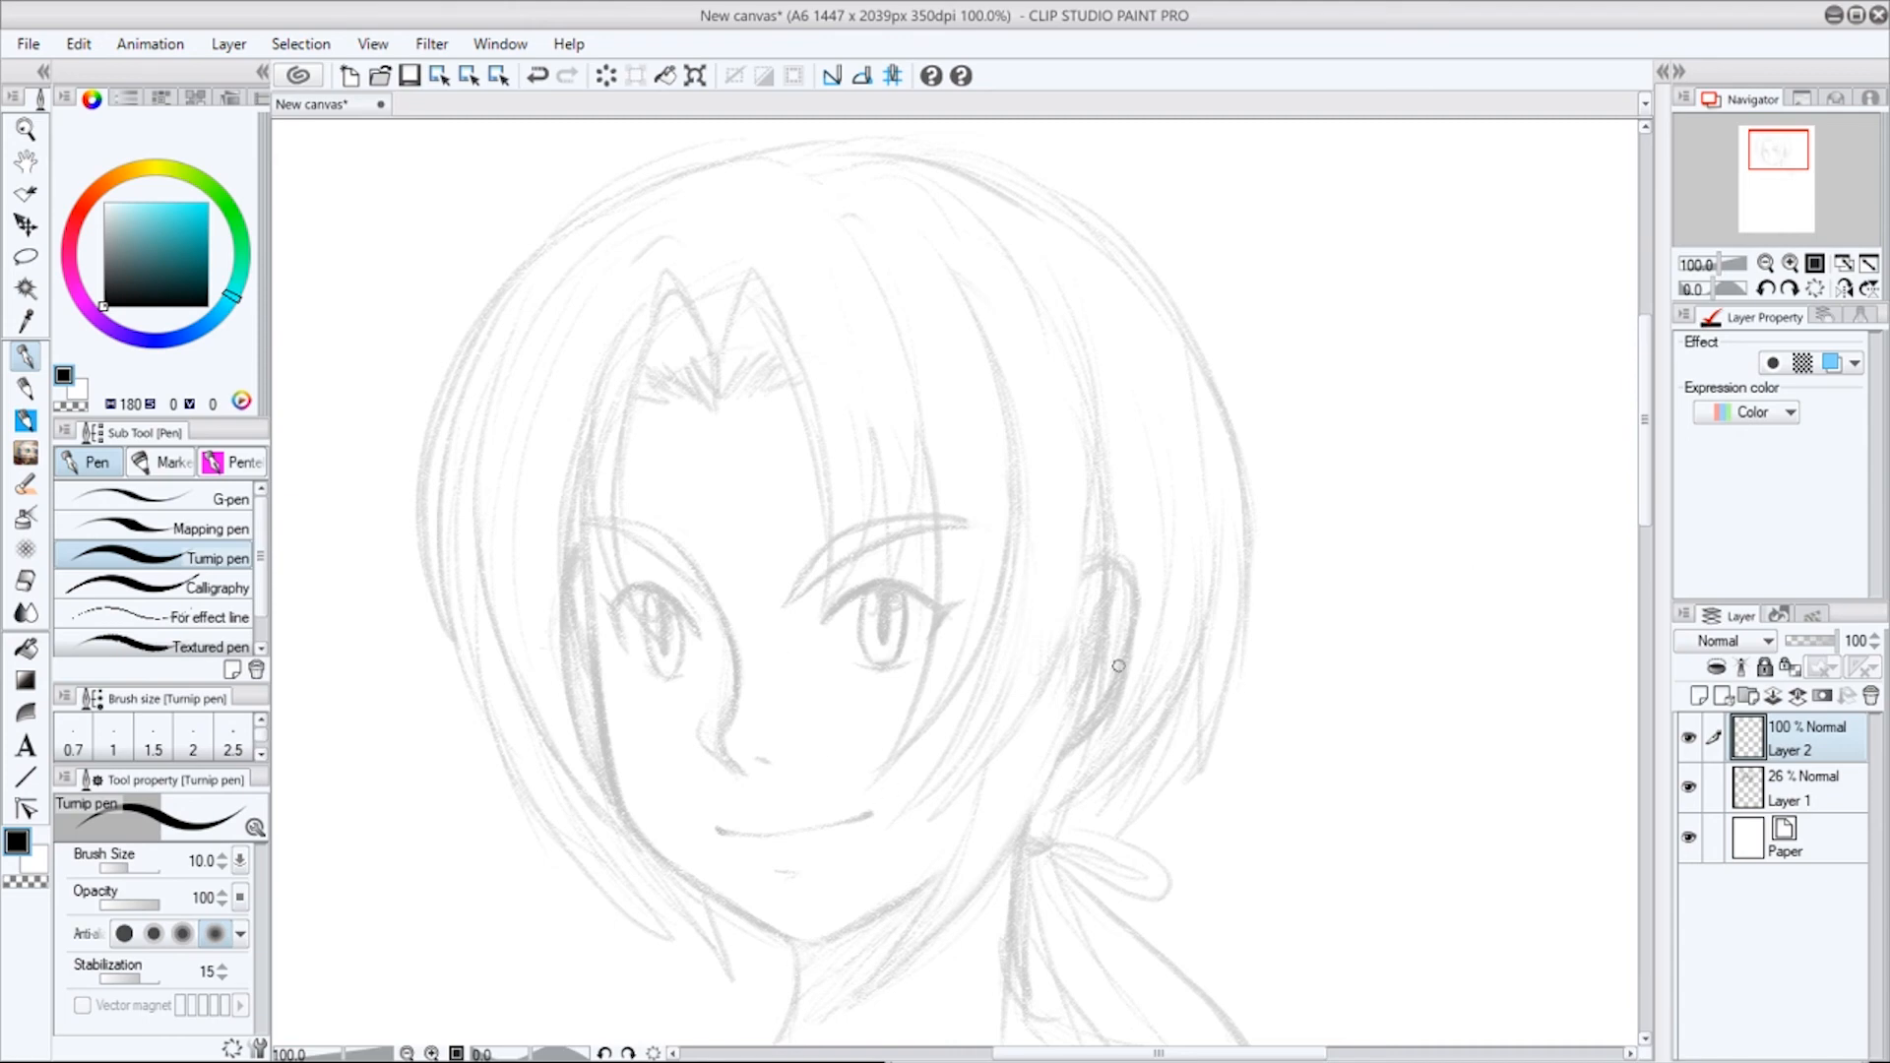
Restore the opacity of the sketch on Layer 1 to 100%.
click(1772, 795)
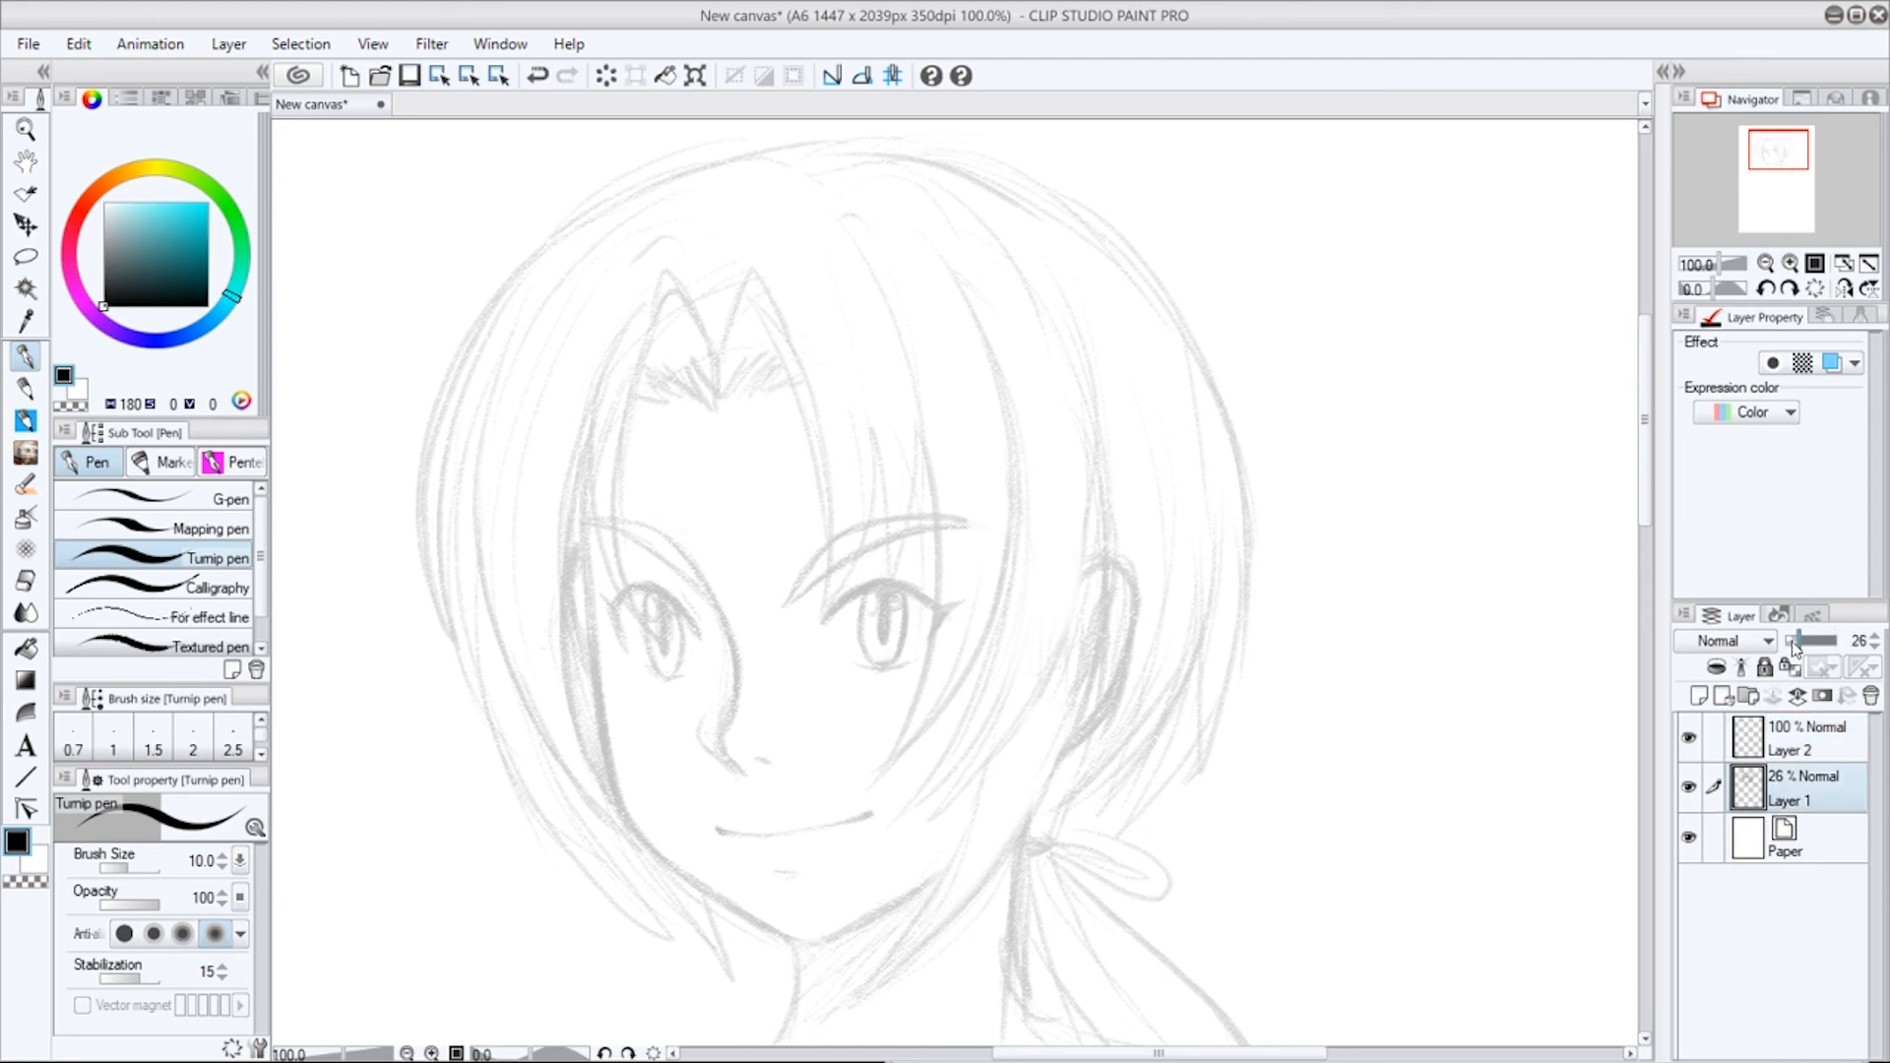
drag(1797, 645, 1837, 641)
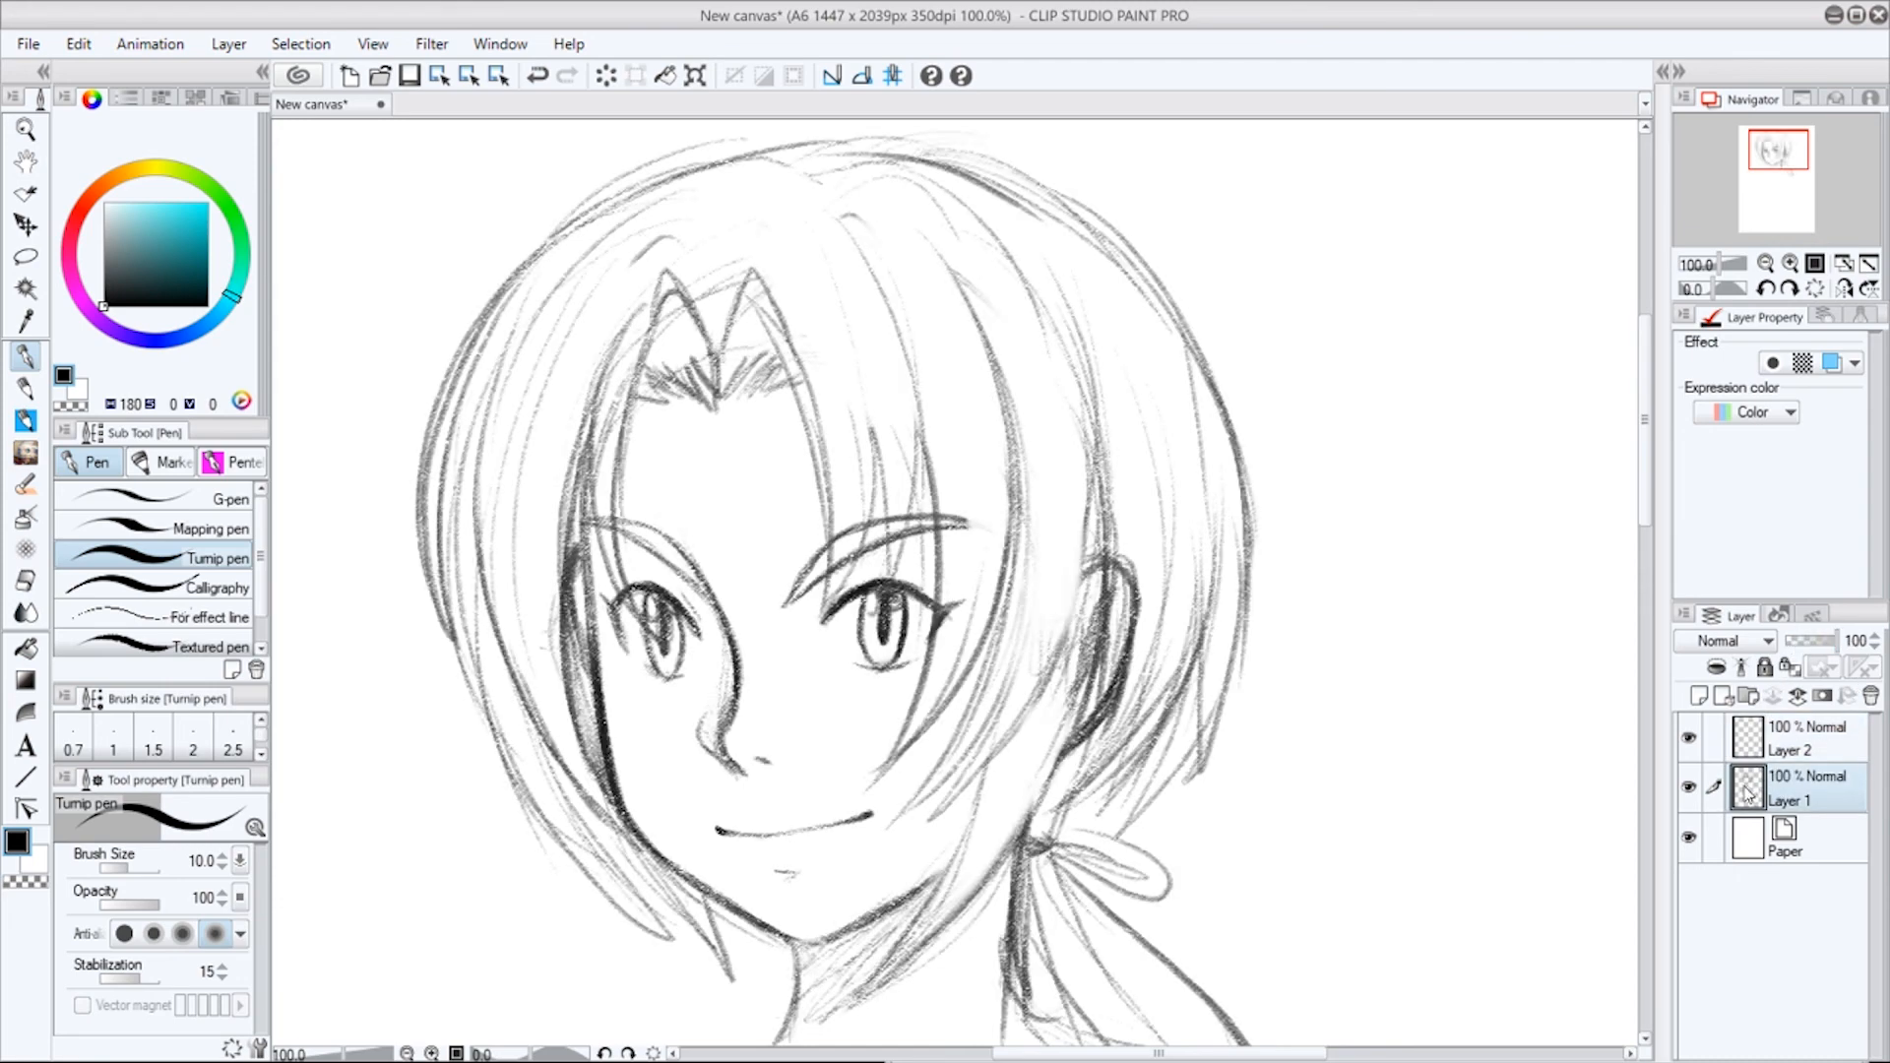